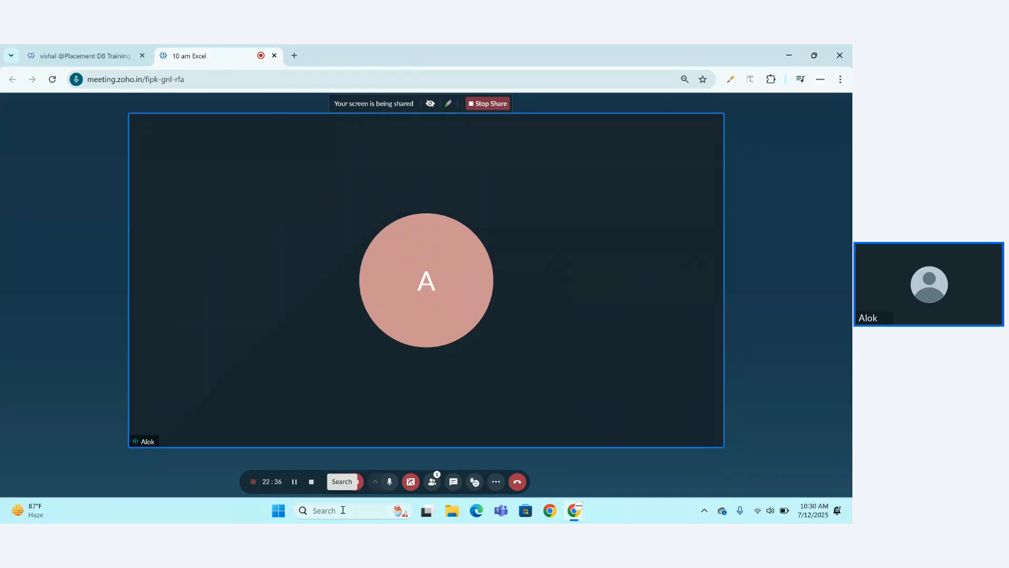
Search Windows for 'excel' so the Excel app appears as the best match.
left_click(343, 510)
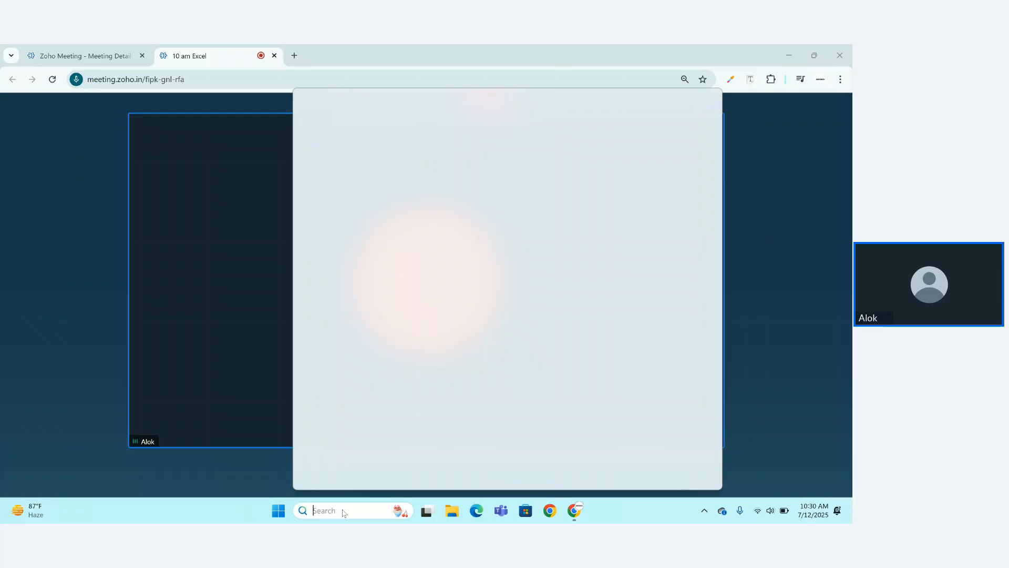
type("exce")
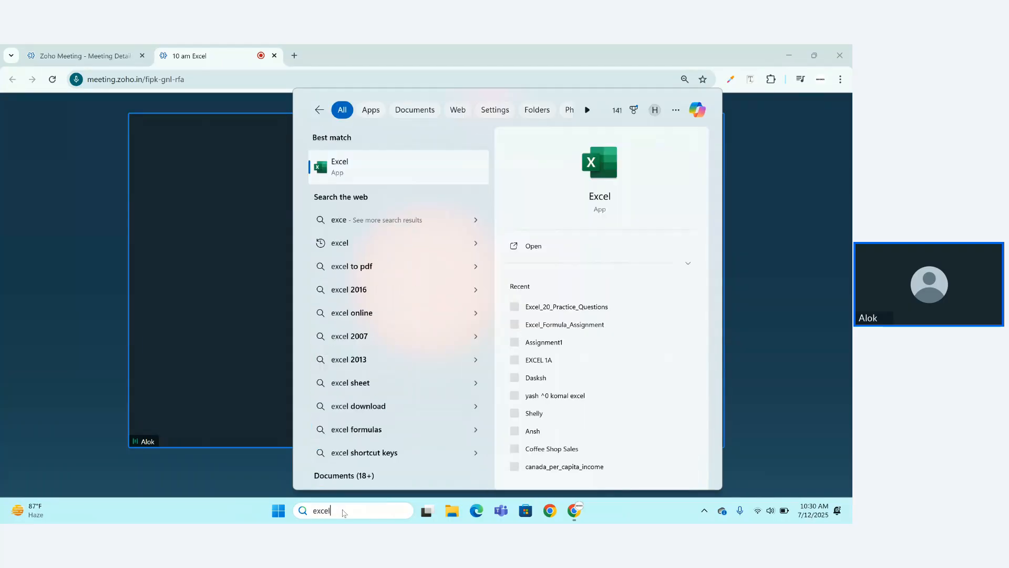
type("l")
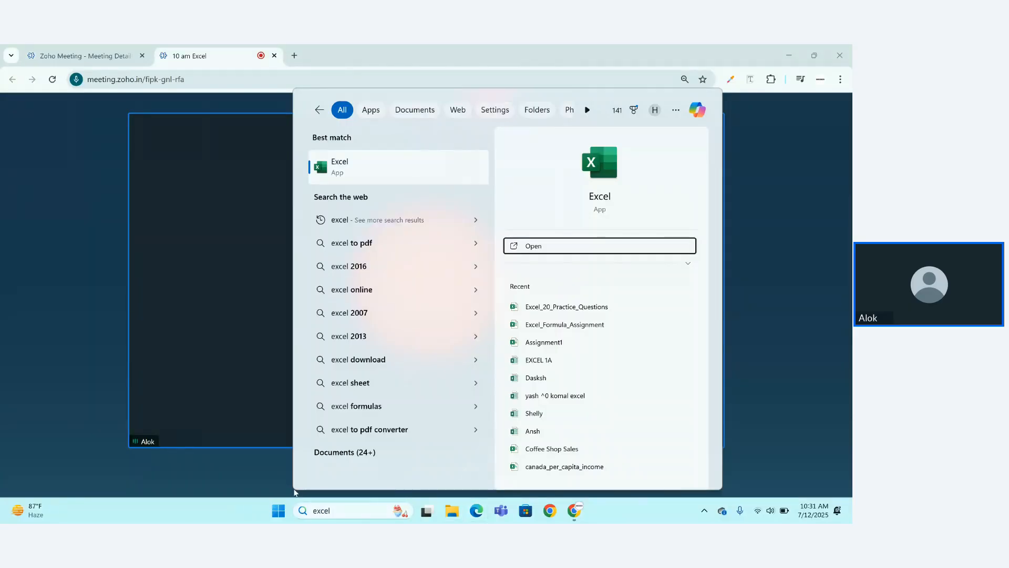
Launch Excel from the search result to reach its Home screen of recent workbooks.
left_click(294, 492)
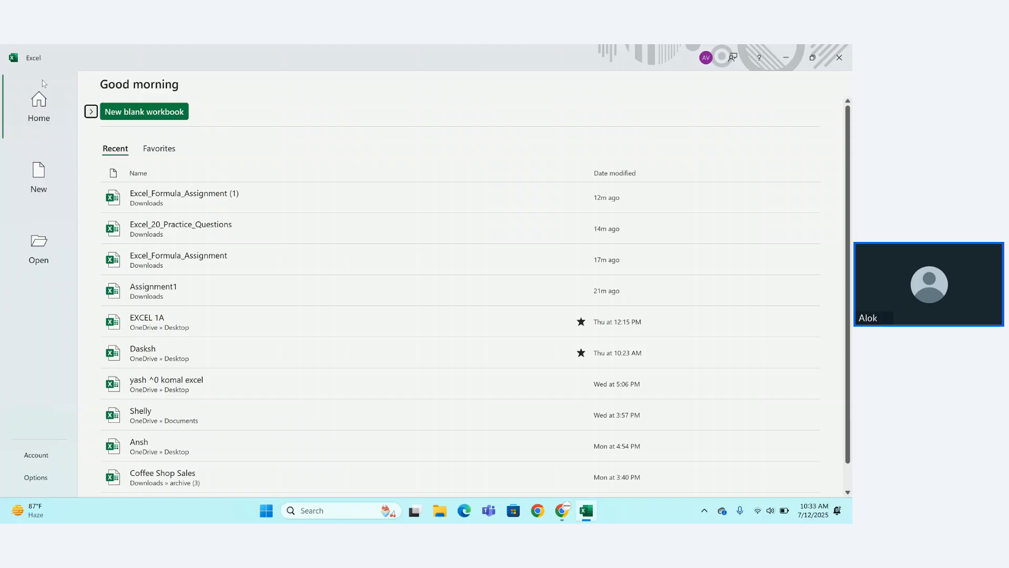
left_click(31, 112)
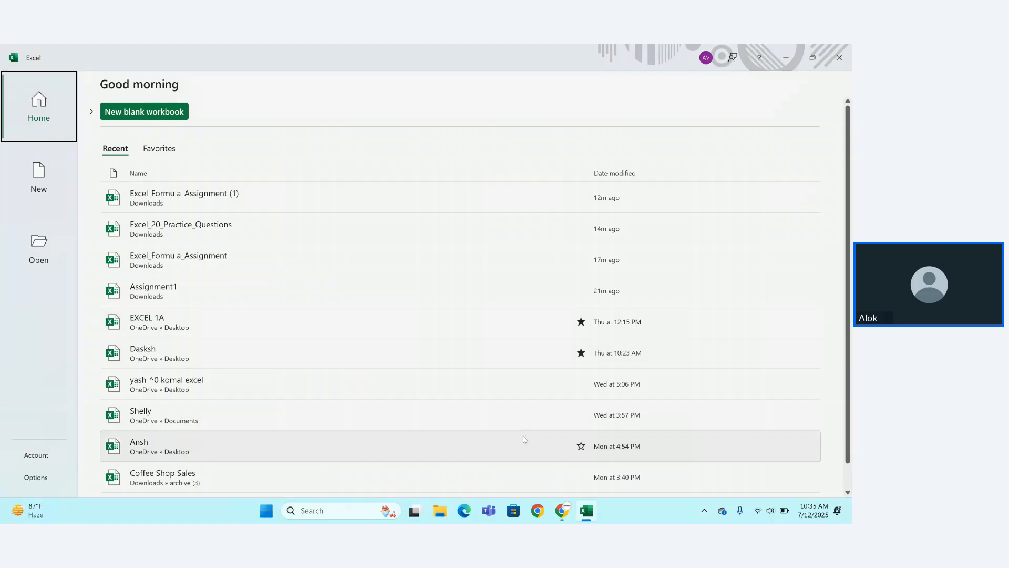
Star Excel_20_Practice_Questions as a favourite, check the Favorites list, then return to Recent.
left_click(580, 351)
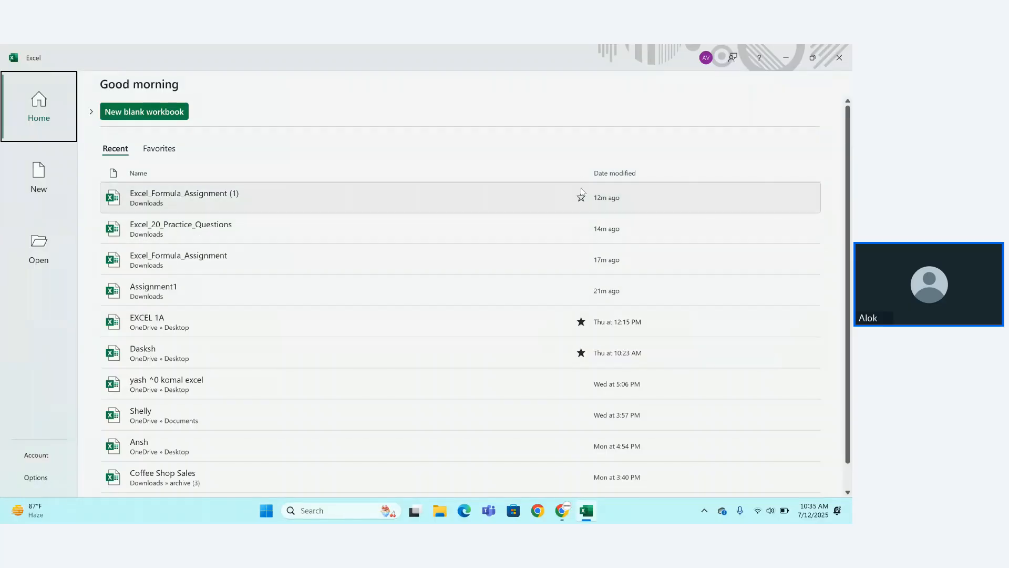
left_click(581, 227)
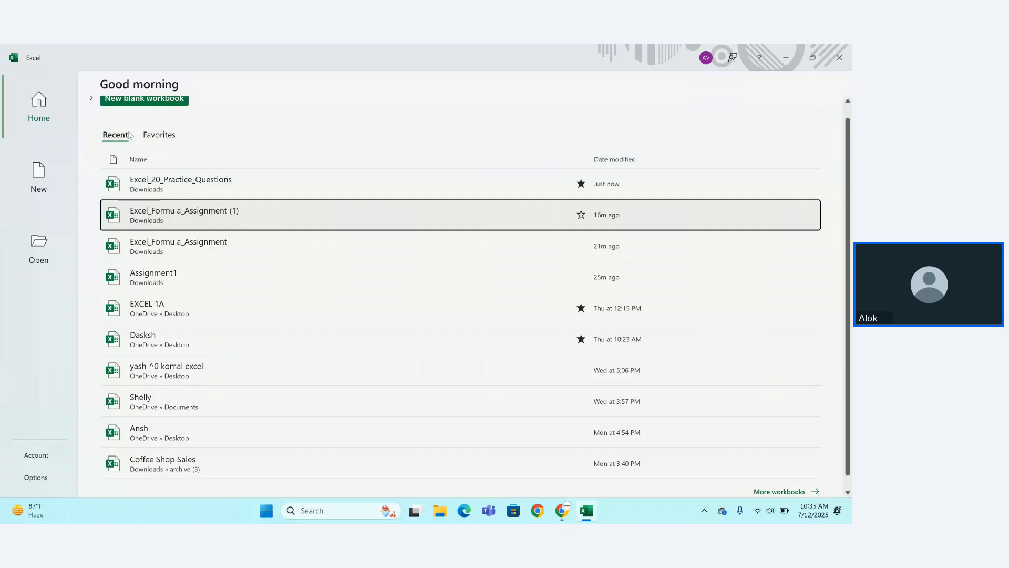
left_click(154, 135)
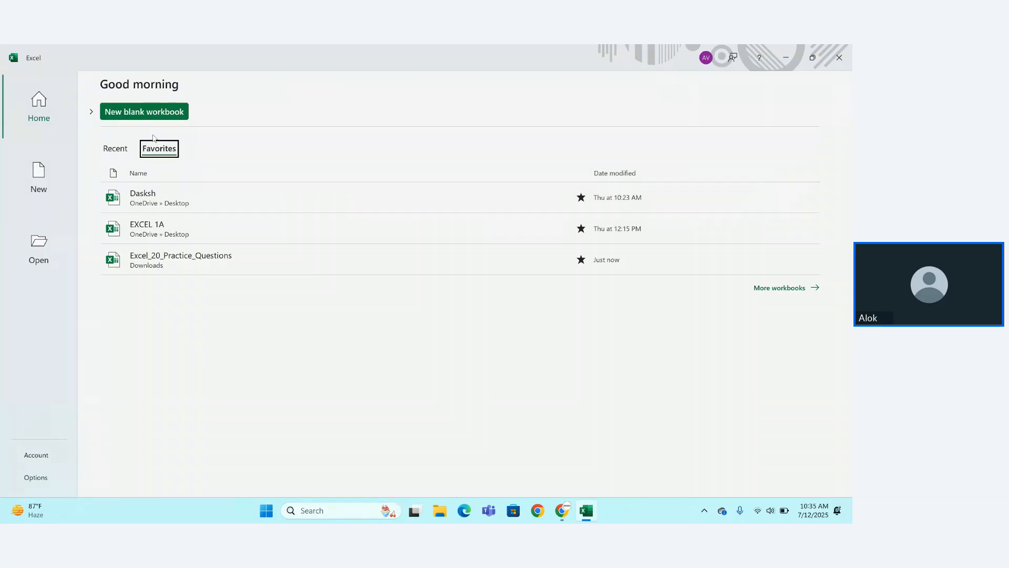
left_click(120, 151)
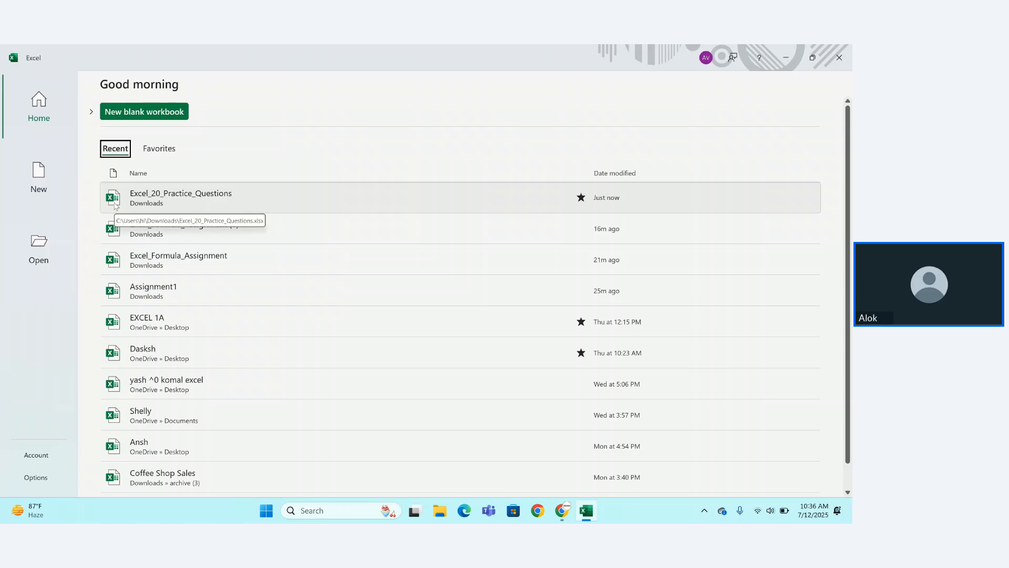
Create blank workbook Book1, then start a second blank workbook, Book2, from File > New.
left_click(148, 114)
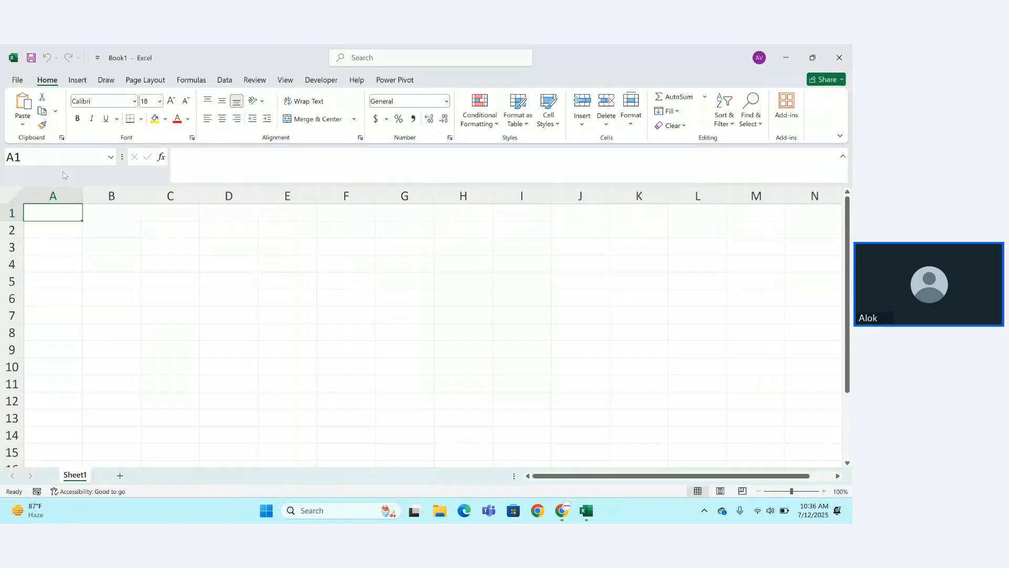
left_click(18, 80)
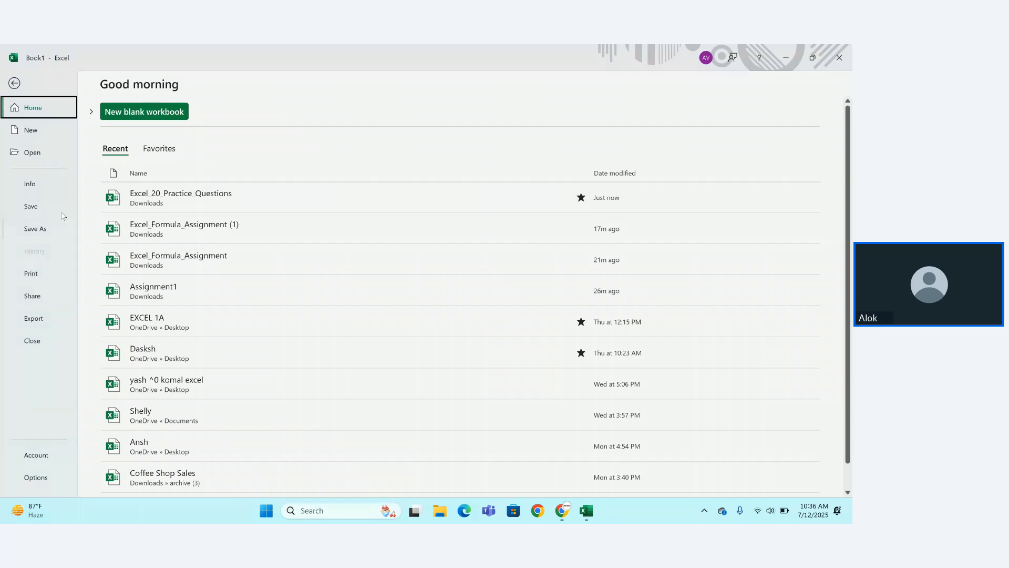
left_click(15, 84)
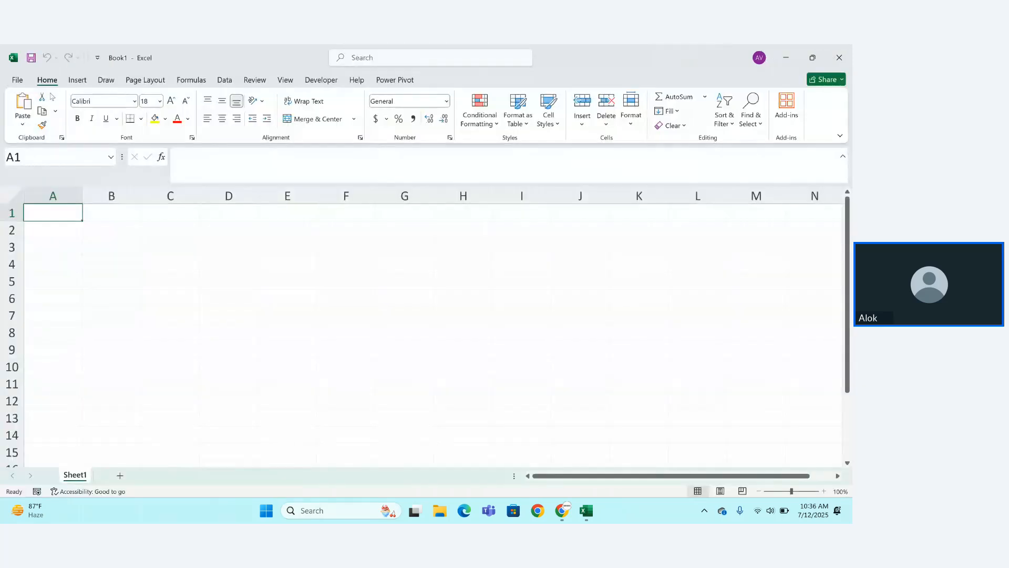
left_click(23, 80)
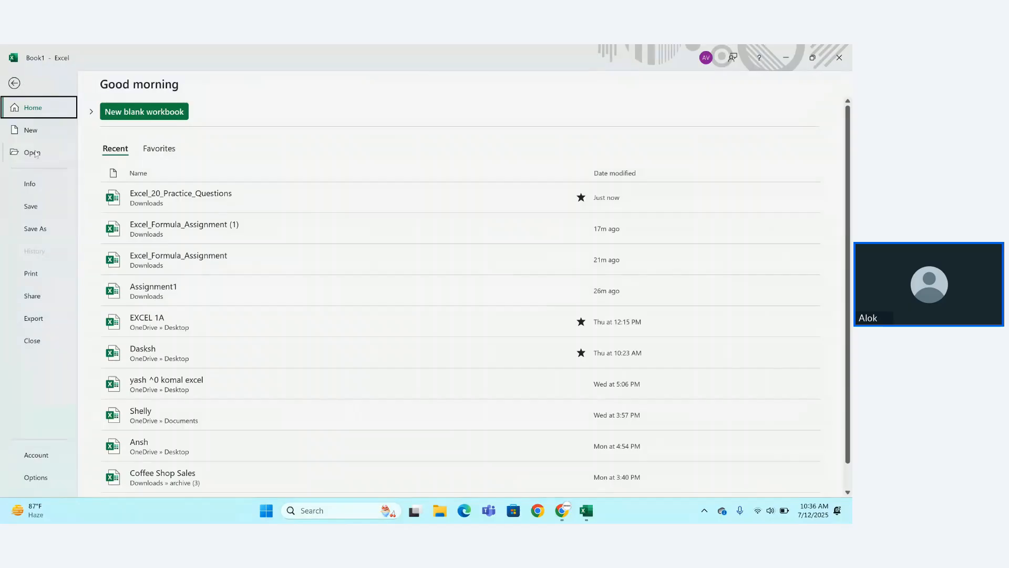
left_click(33, 130)
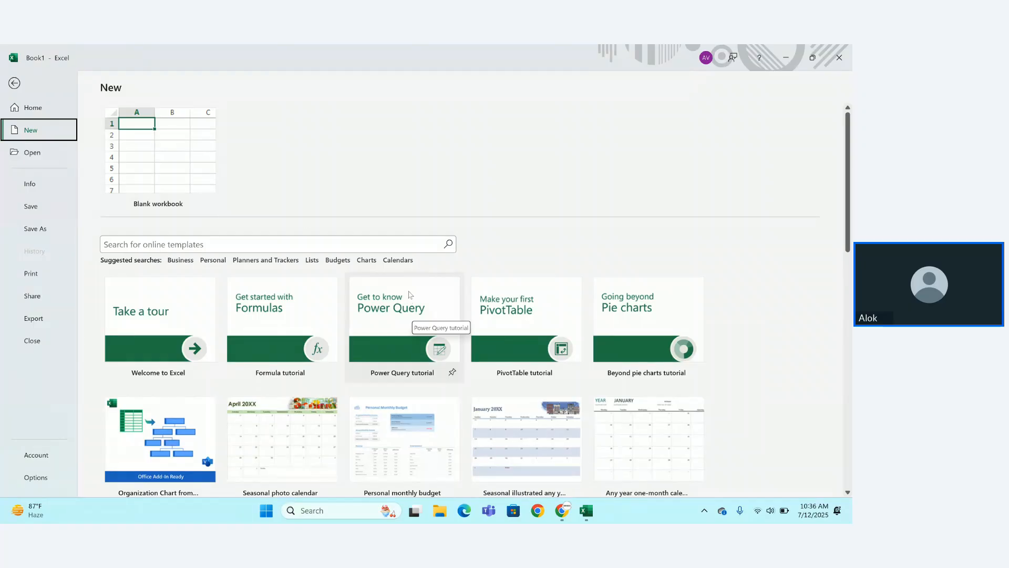
left_click(184, 200)
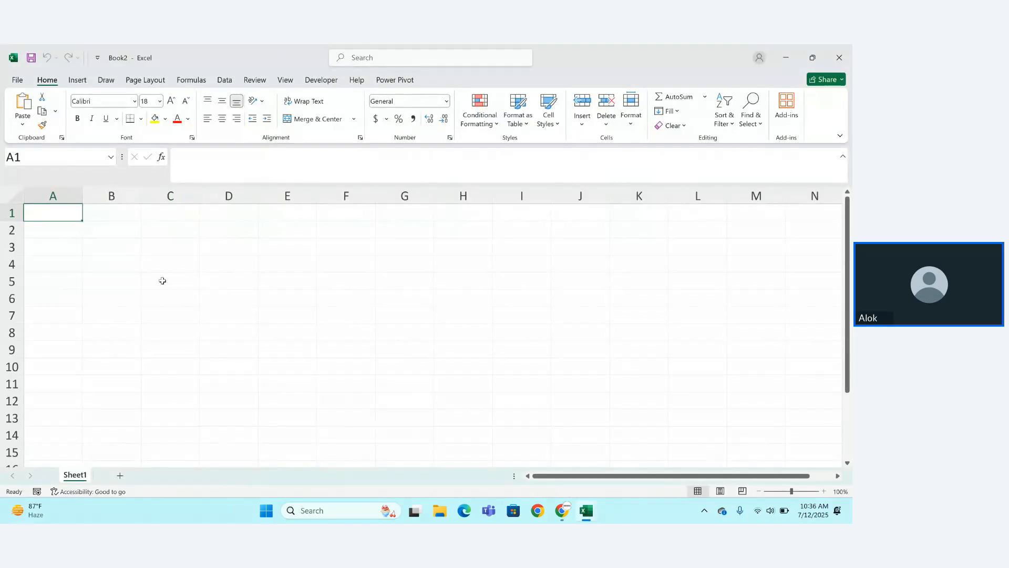
Switch from Book2 to the Book1 window and bring up its File Home page.
mouse_move(581, 509)
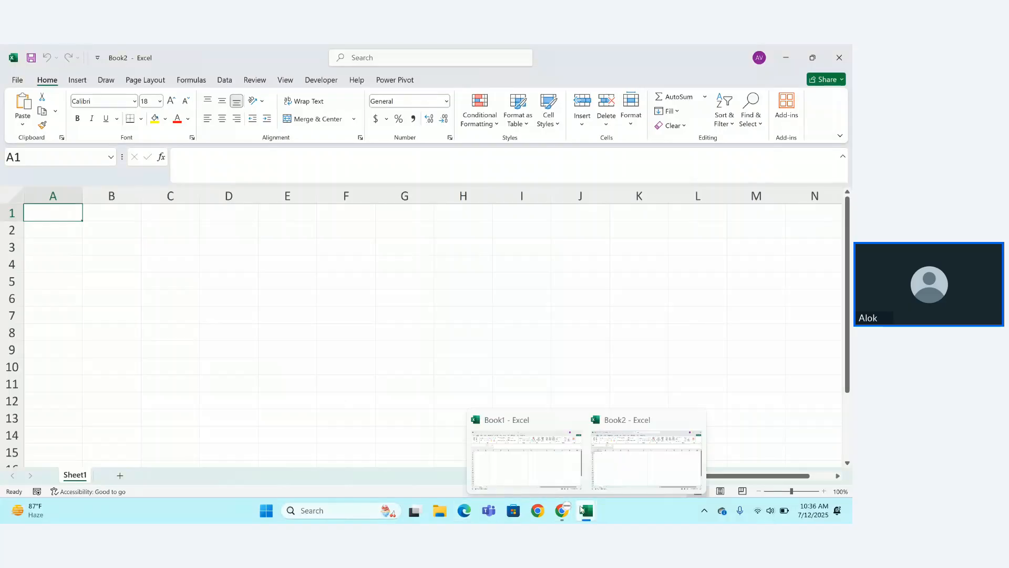
left_click(548, 453)
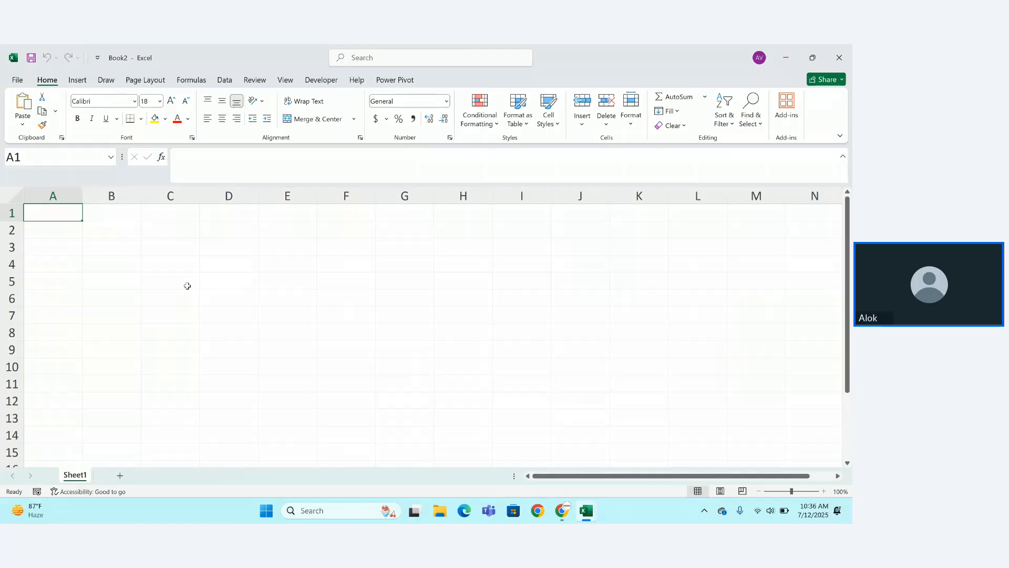
mouse_move(582, 511)
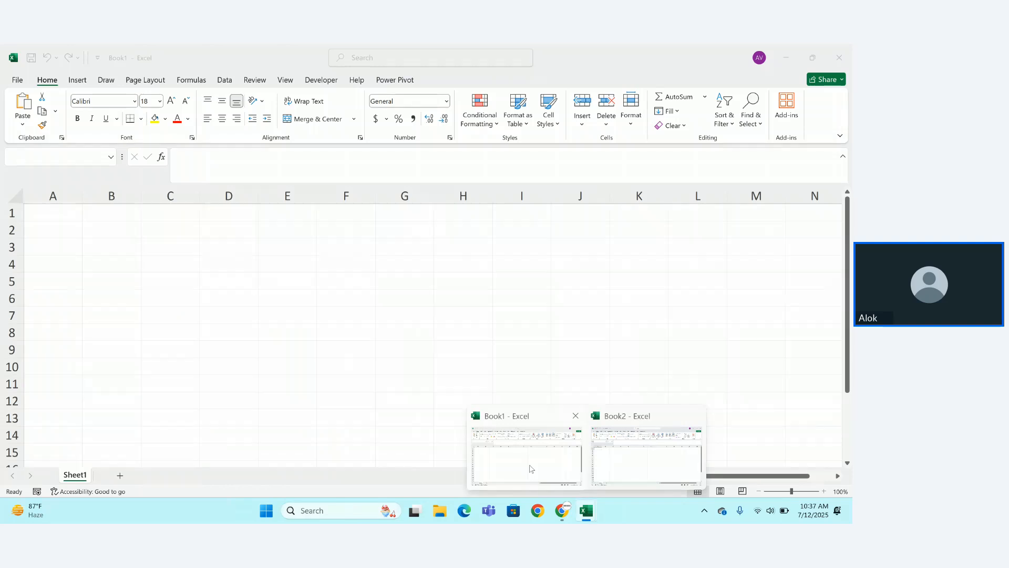
left_click(529, 469)
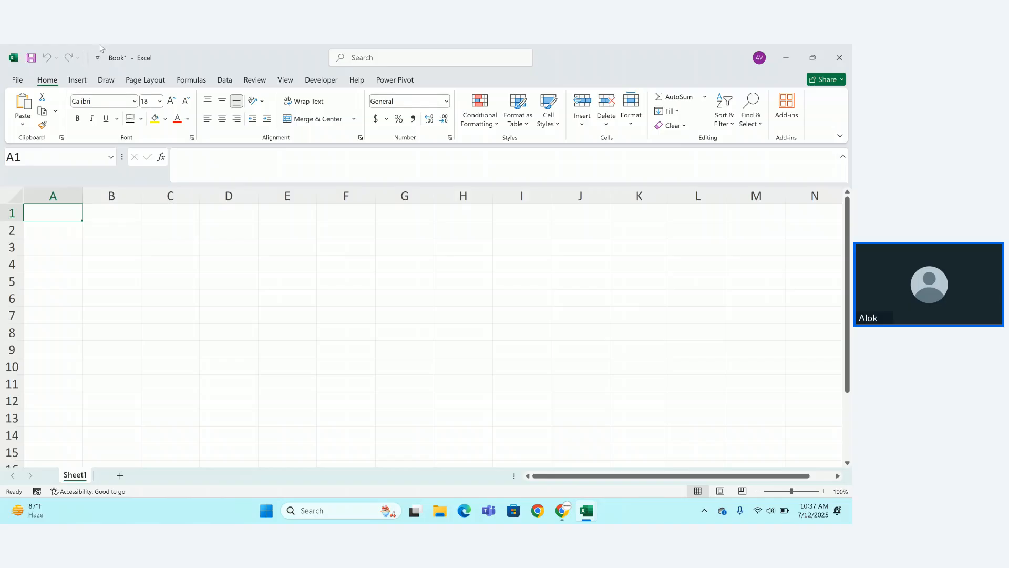
left_click(18, 79)
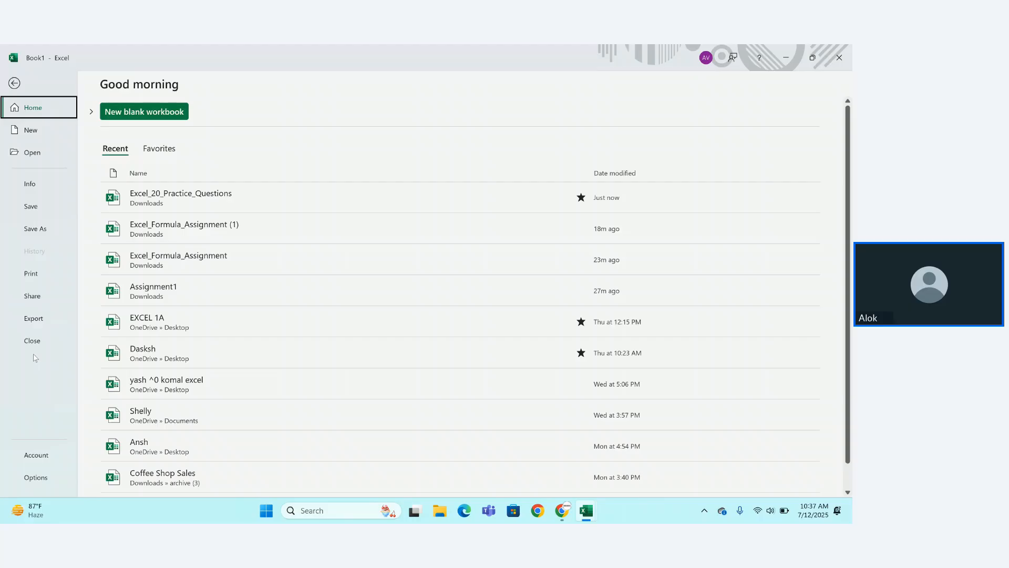
View Book1's Info and Save As pages, briefly checking the Zoho meeting window.
left_click(47, 187)
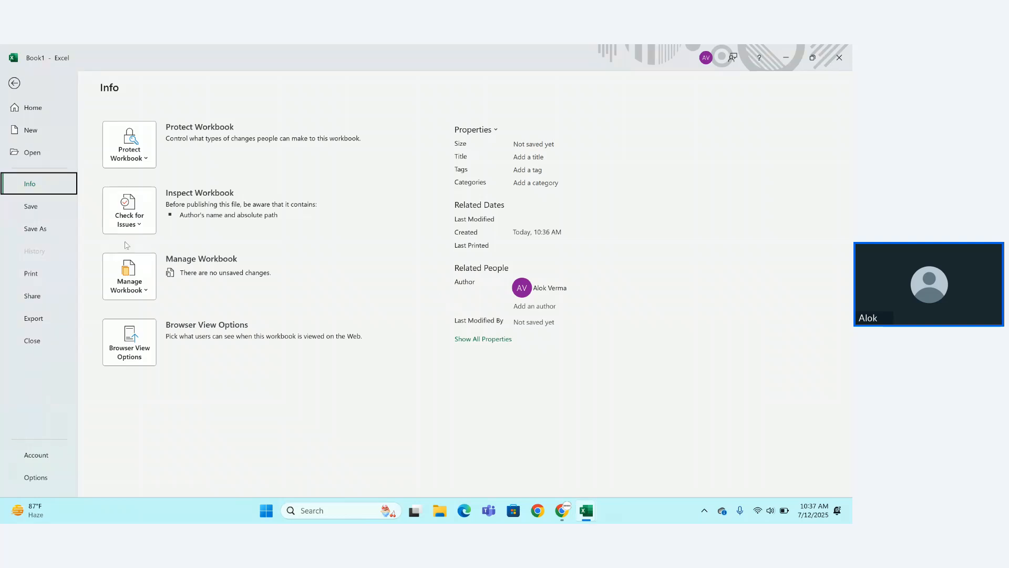
left_click(33, 208)
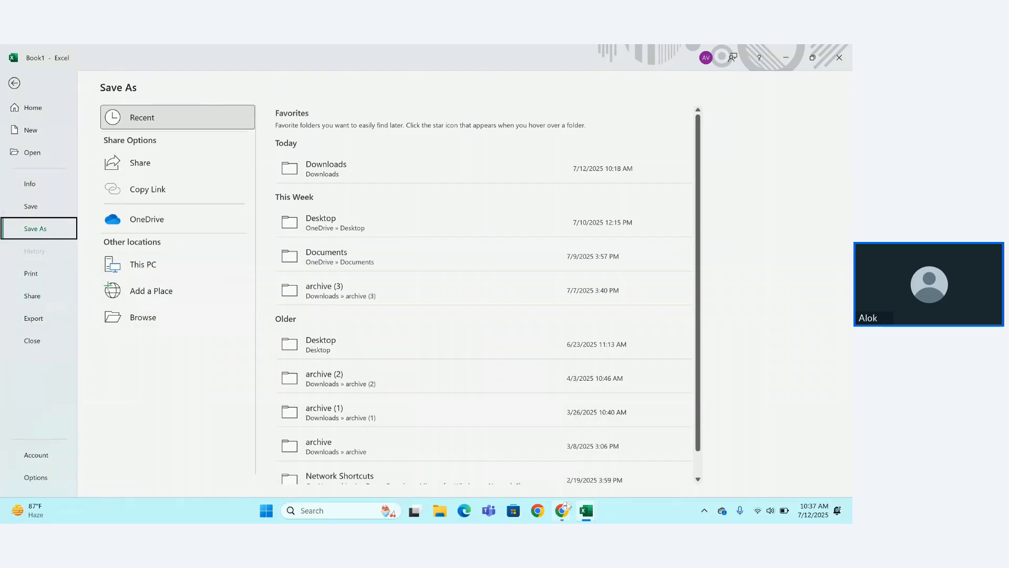
mouse_move(567, 511)
left_click(500, 453)
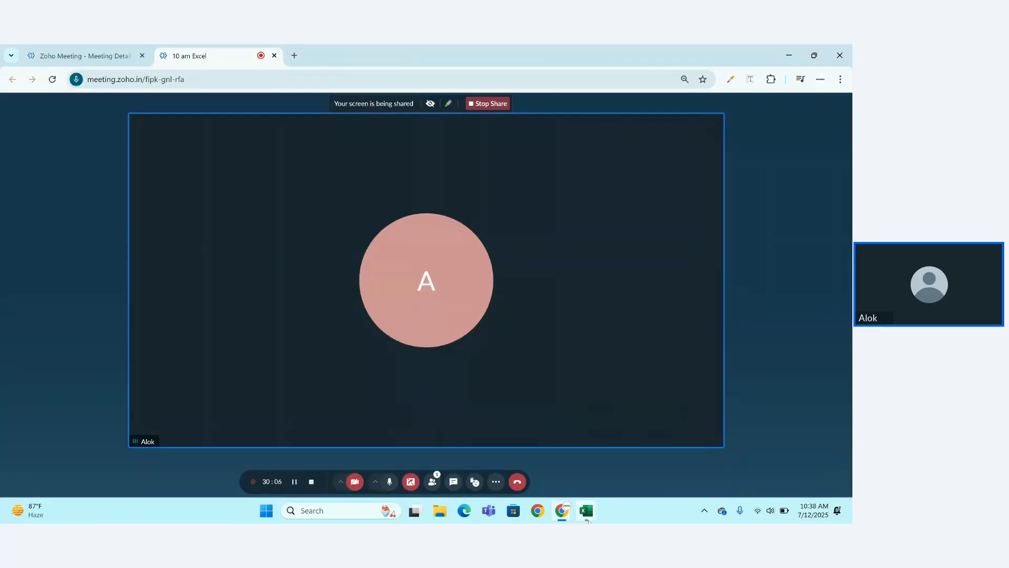
mouse_move(586, 510)
left_click(503, 471)
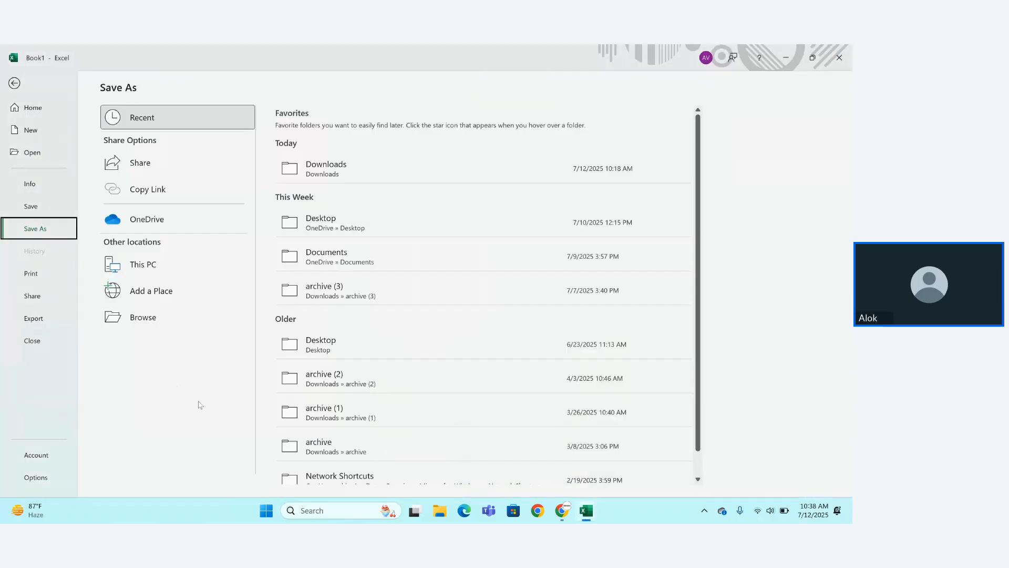
Look over the Print, Share and Export pages, then close Book1.
left_click(31, 273)
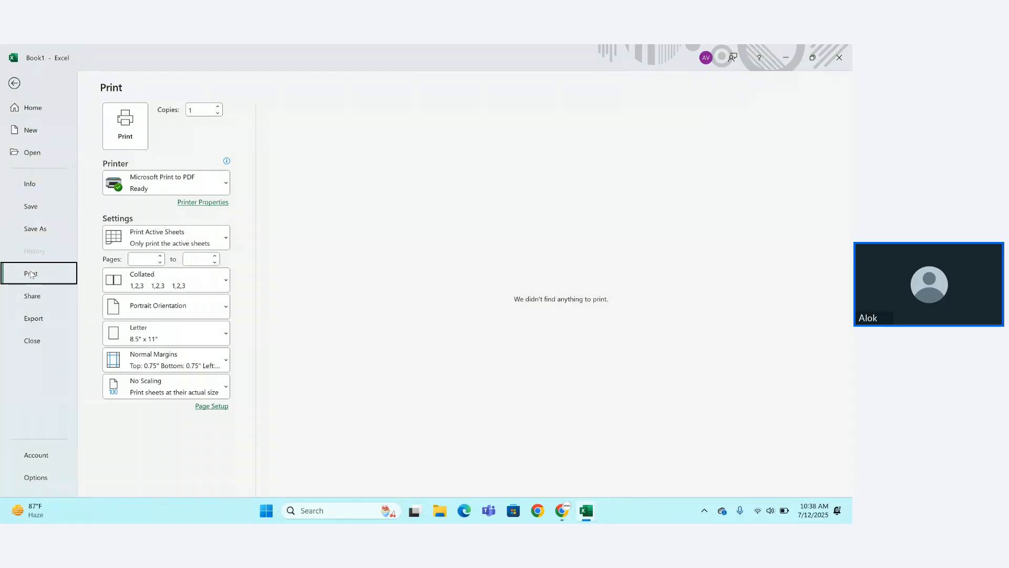
left_click(40, 296)
left_click(47, 318)
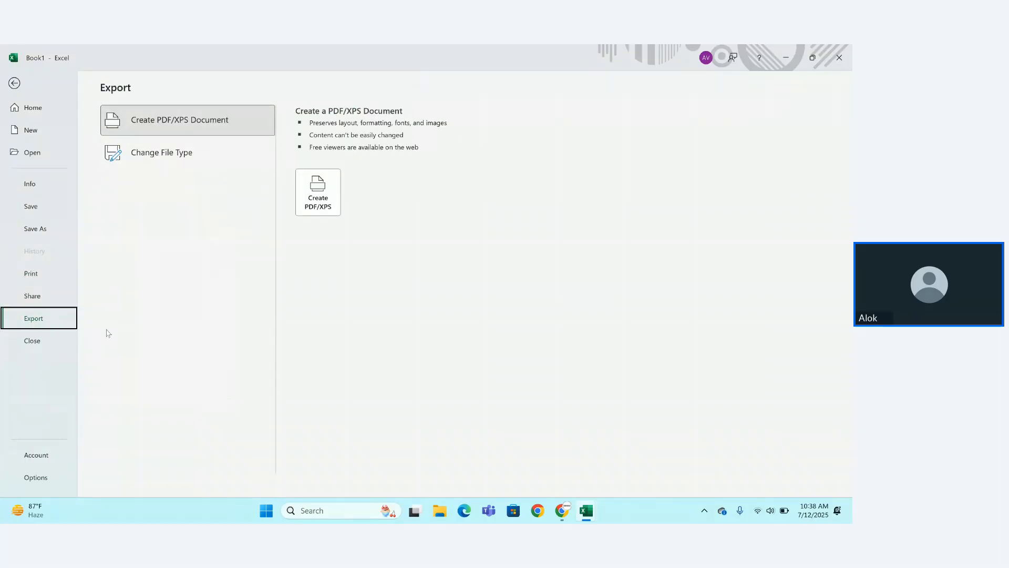
left_click(32, 341)
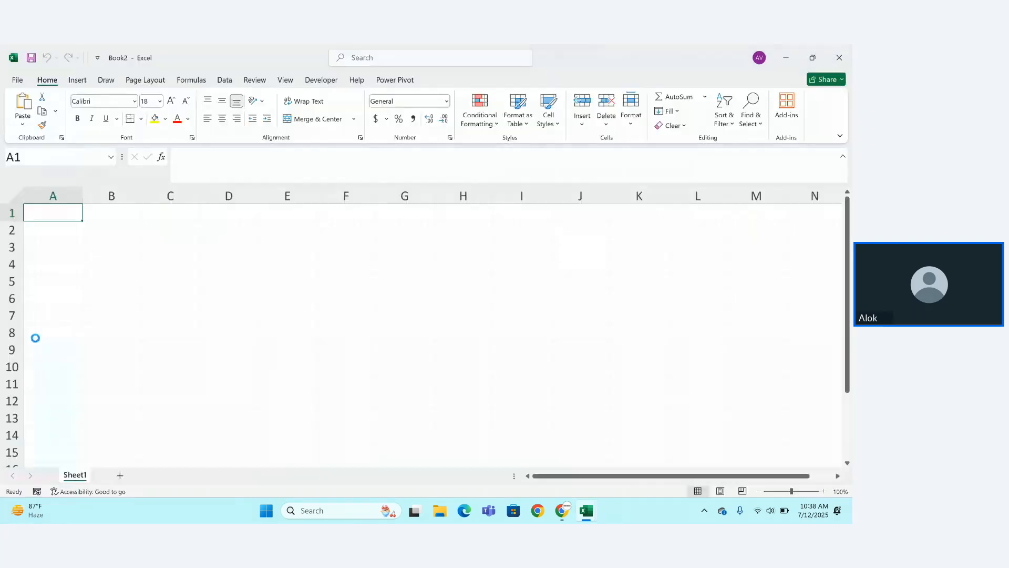
Review Book2's Account page and General Excel Options, confirm with OK, then close Excel.
left_click(17, 79)
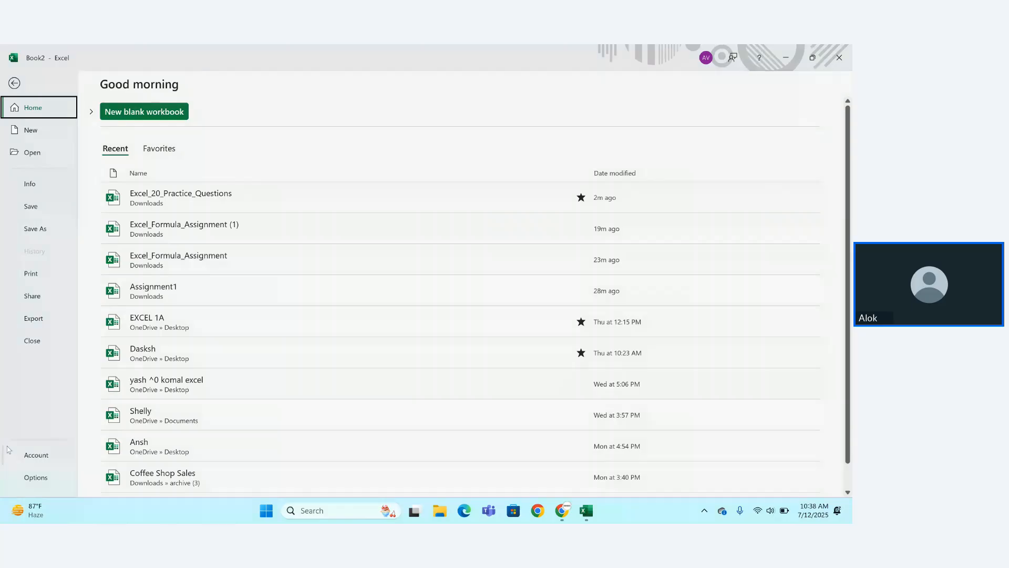
left_click(28, 457)
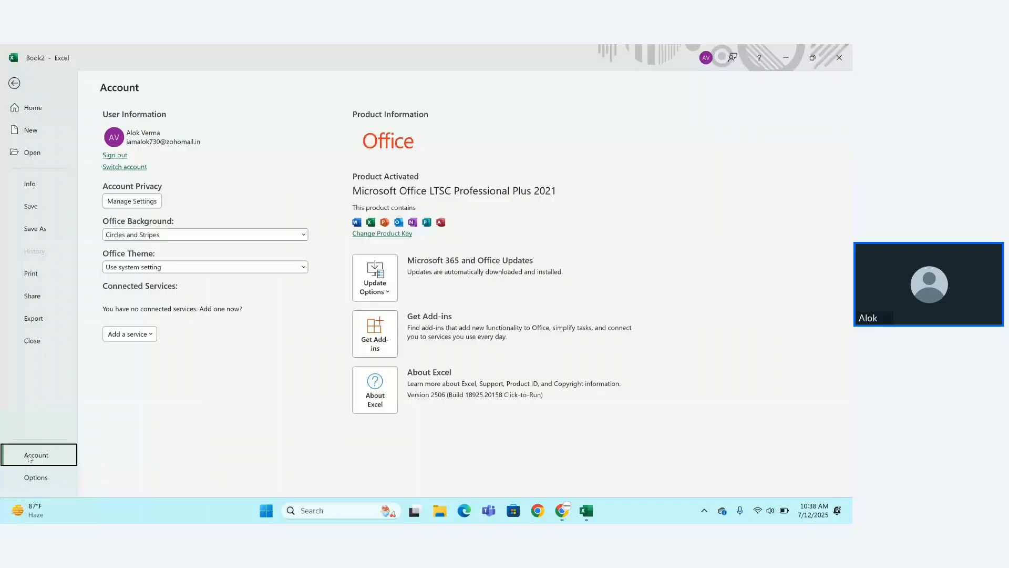
left_click(48, 479)
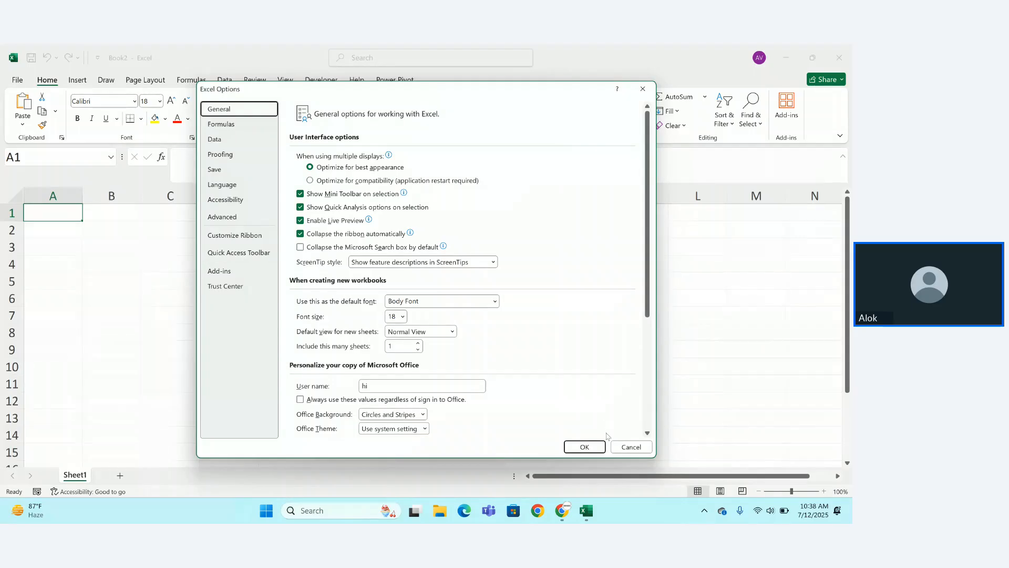
left_click(583, 447)
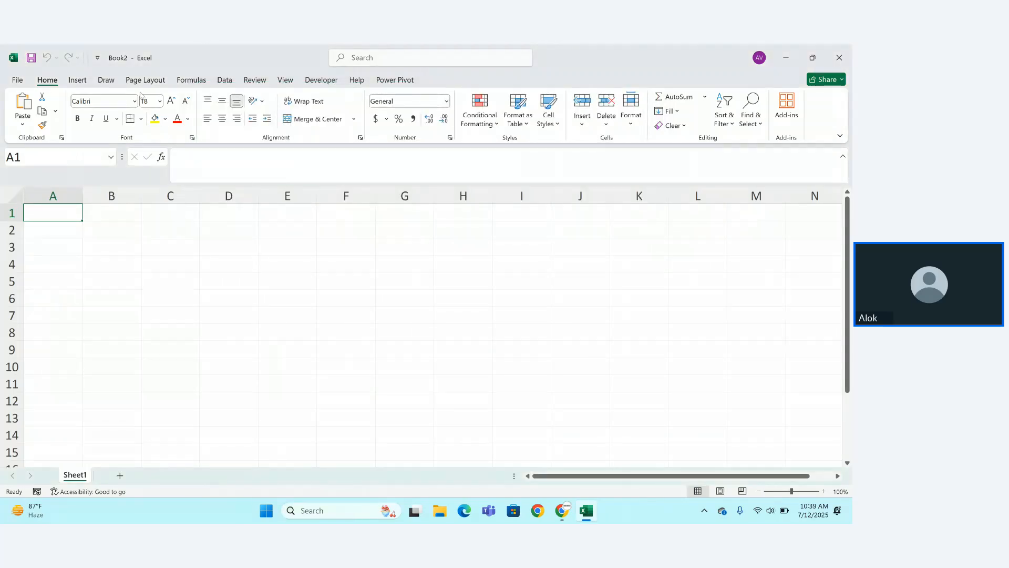
left_click(840, 55)
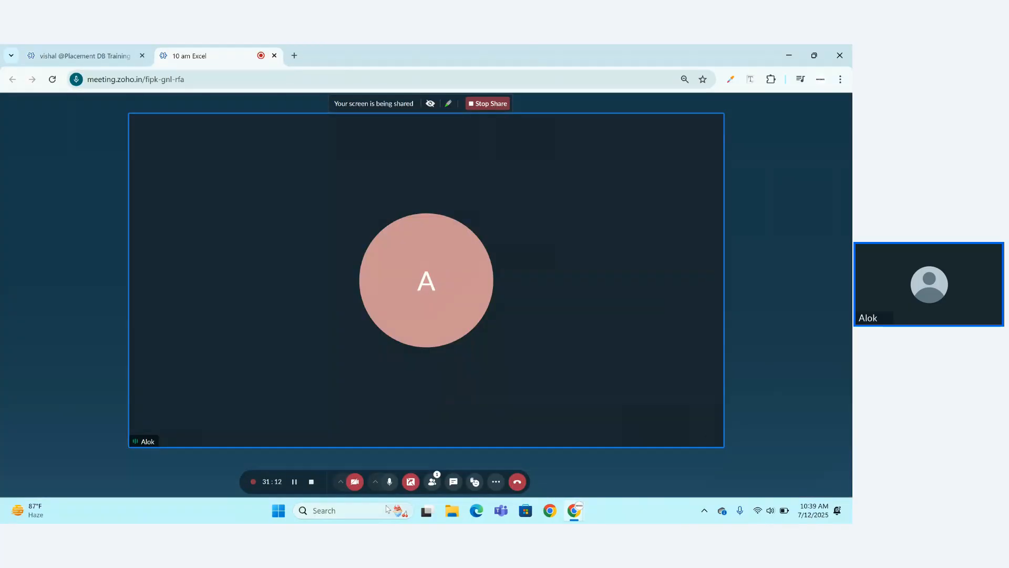
Relaunch Excel by searching 'excel' from the taskbar.
left_click(348, 512)
type("excel")
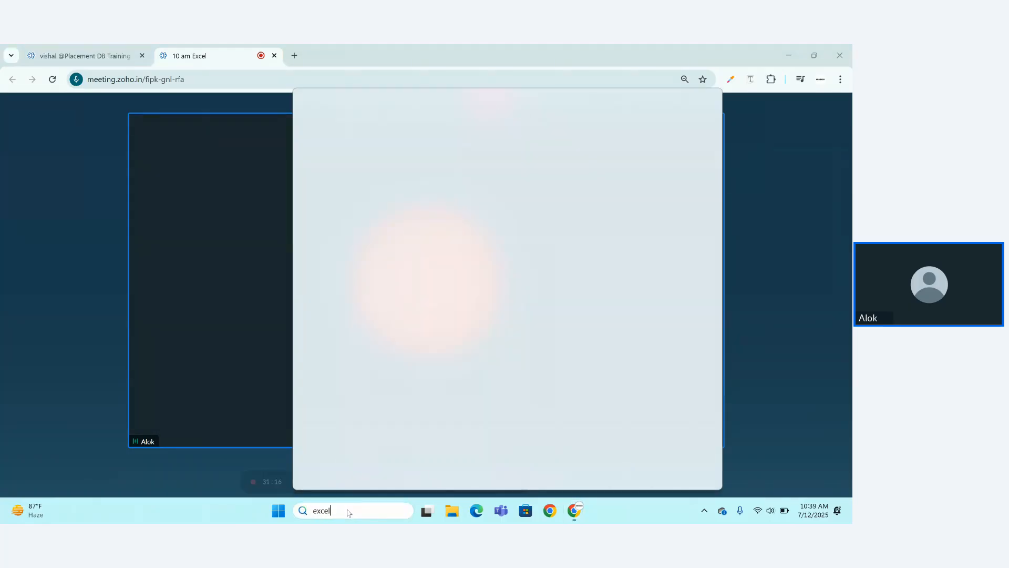
key("Return")
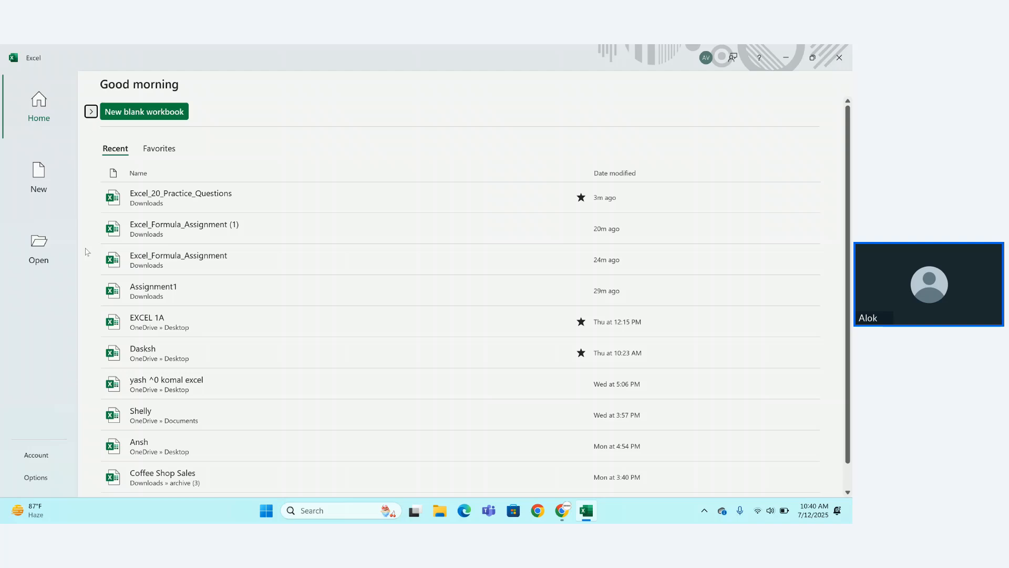
Create blank workbook Book1 and add Sheet2 and Sheet3 beside Sheet1.
left_click(137, 111)
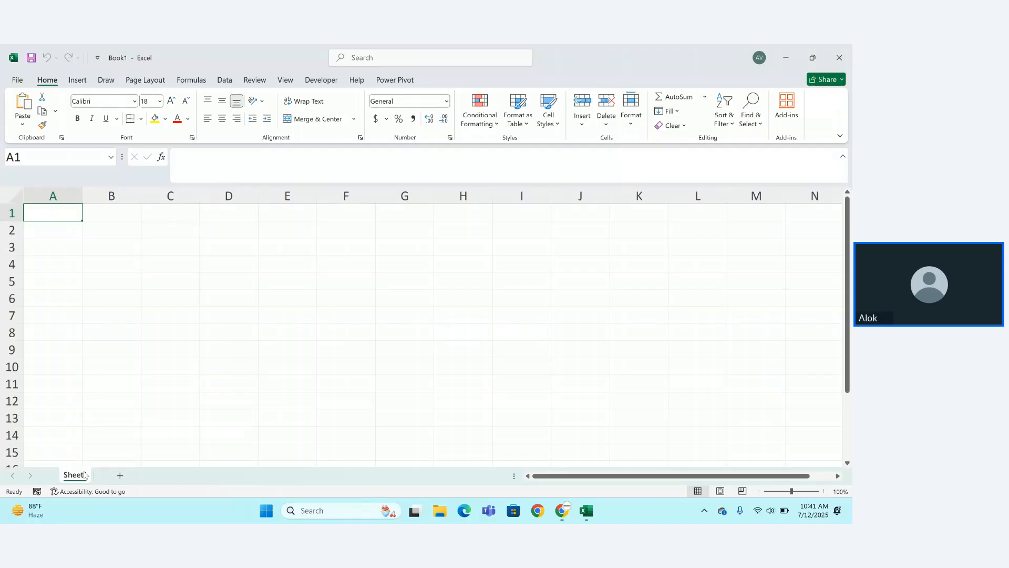
left_click(120, 476)
left_click(74, 476)
left_click(112, 476)
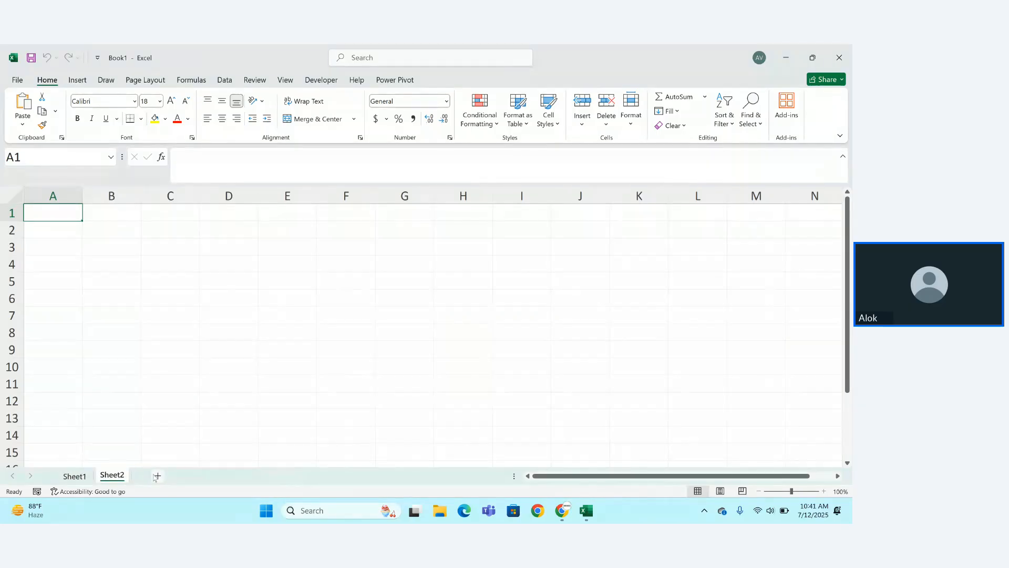
left_click(157, 476)
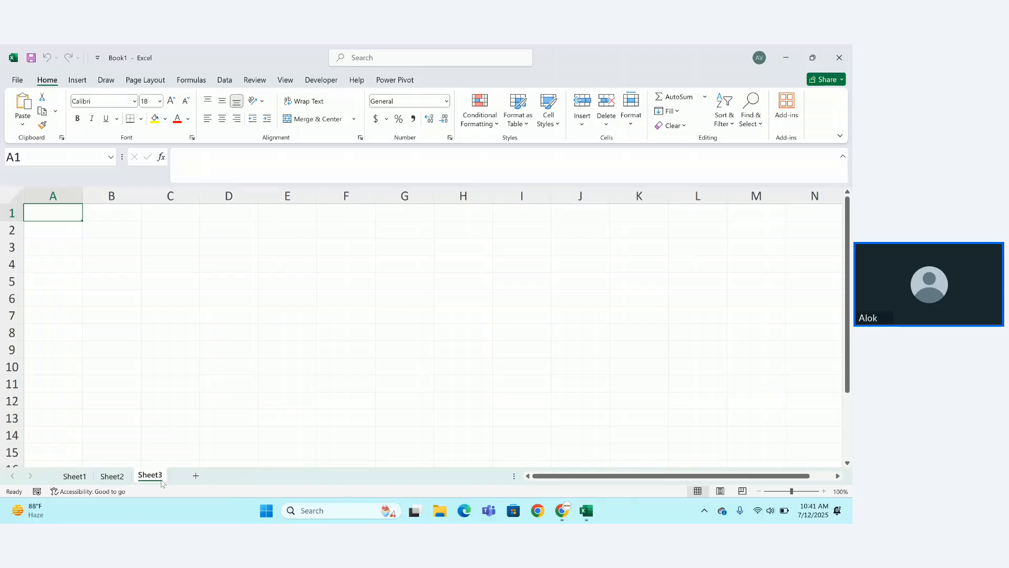
Go back to the empty Sheet1 of Book1.
left_click(81, 479)
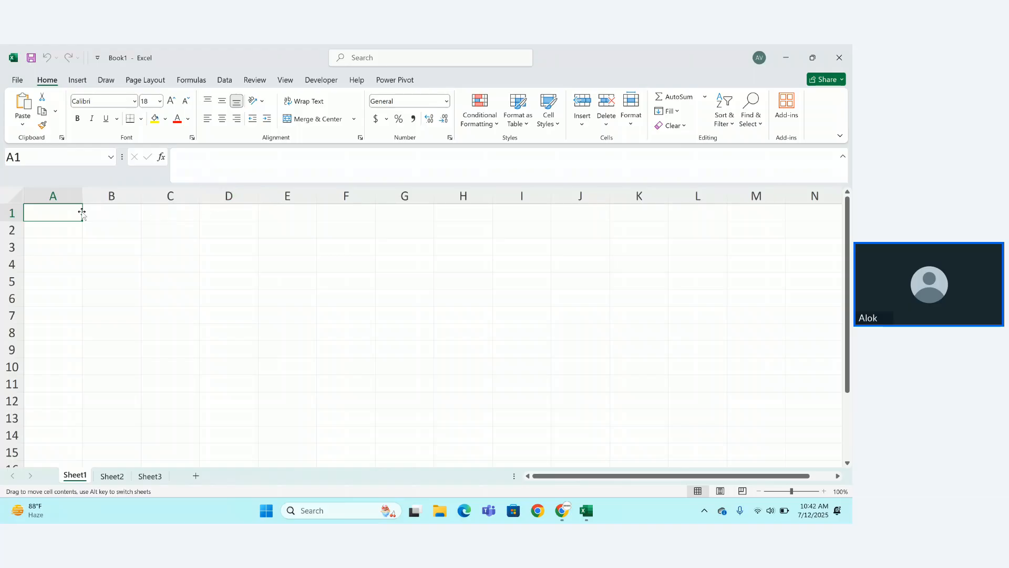
left_click(104, 210)
left_click(68, 209)
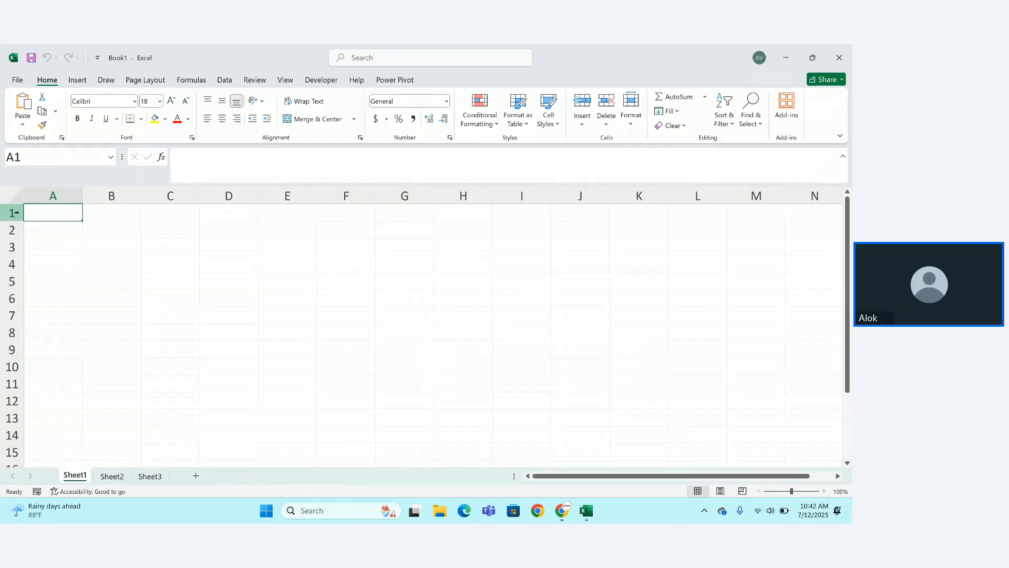
left_click(14, 232)
left_click(13, 245)
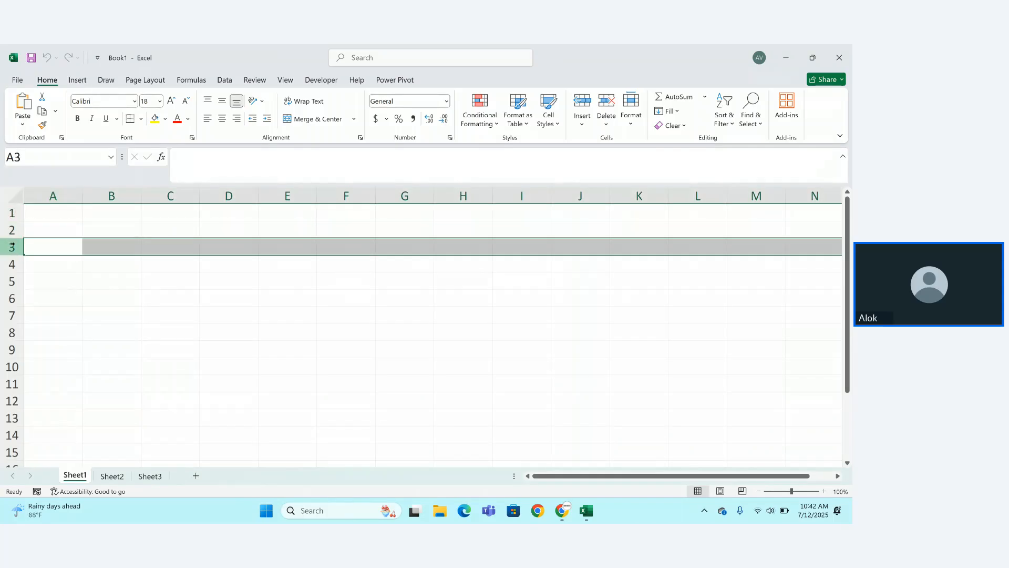
left_click(13, 264)
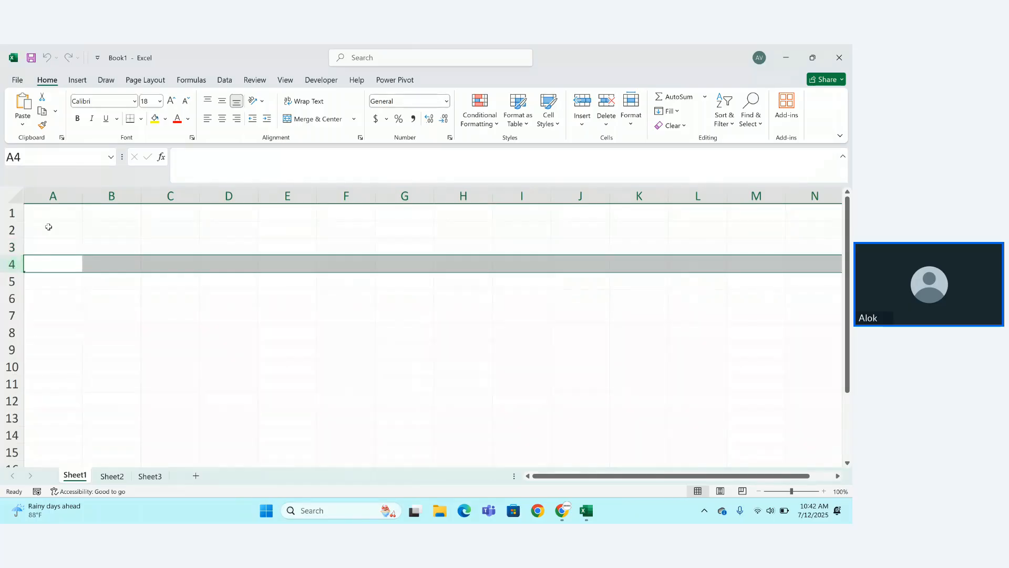
left_click(54, 196)
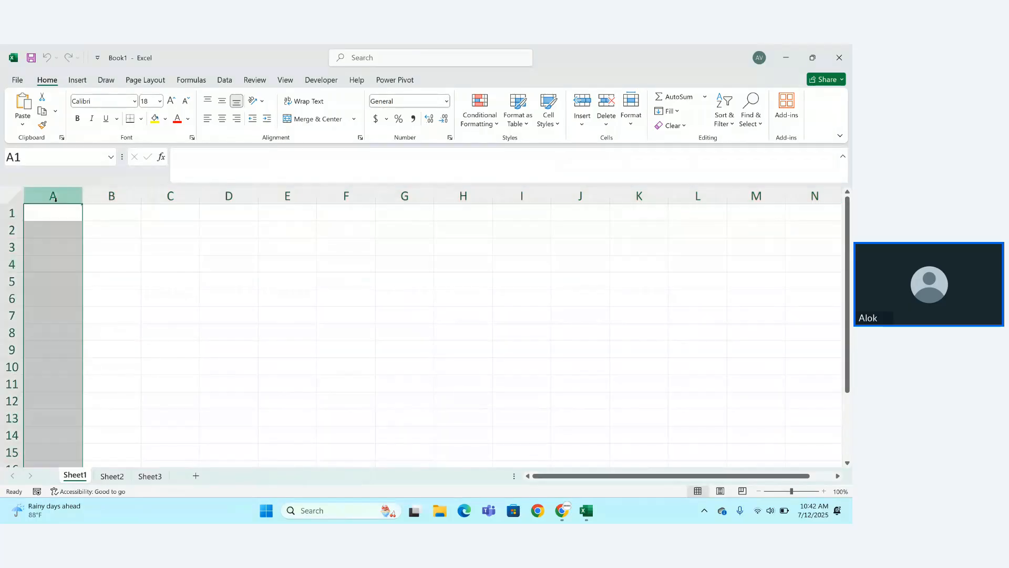
left_click(103, 210)
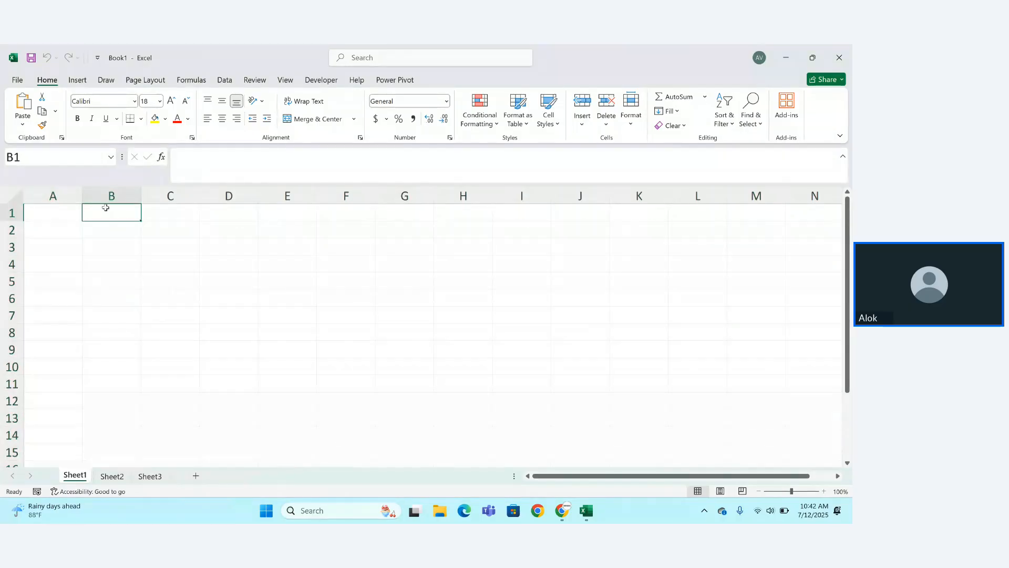
left_click(70, 217)
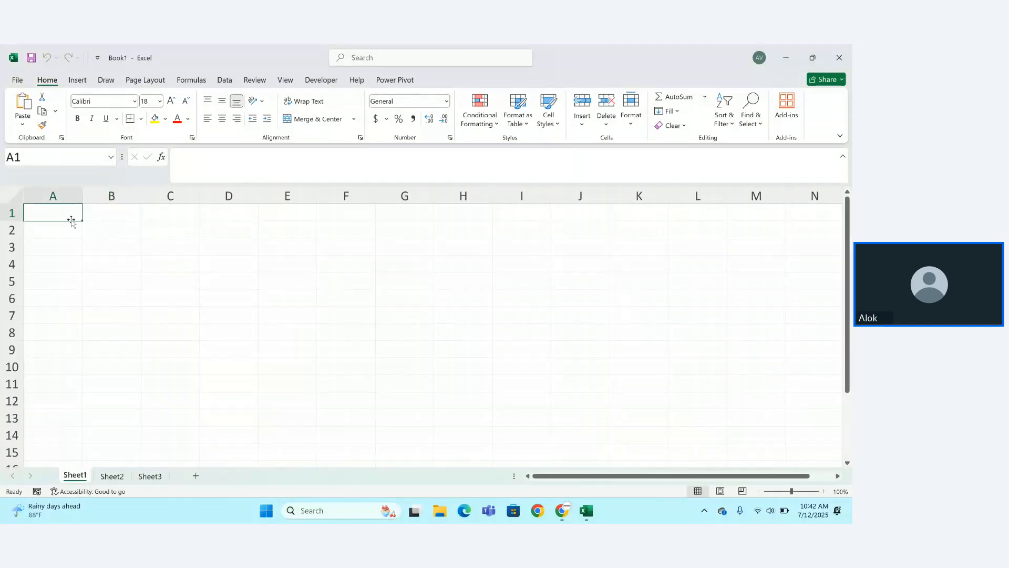
left_click(72, 234)
left_click(74, 246)
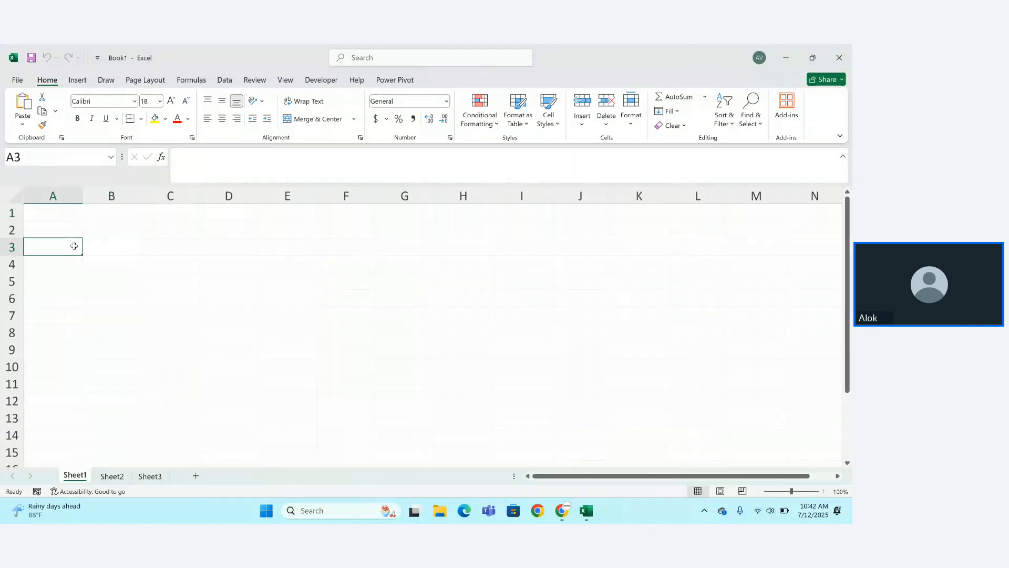
left_click(346, 265)
Apply All Borders to every cell in A1:H10, then select cell E5.
left_click_drag(32, 208, 471, 365)
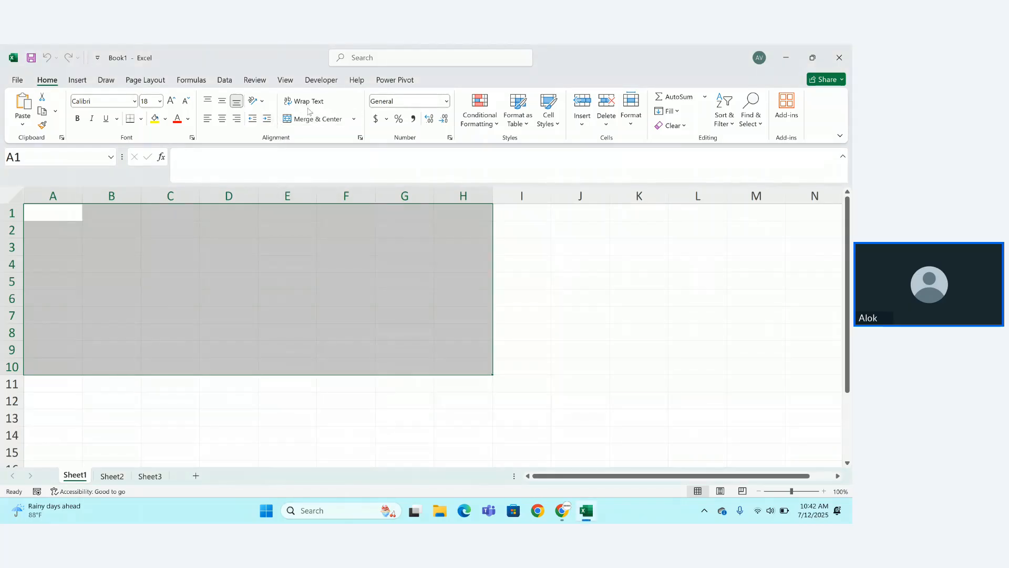
left_click(141, 118)
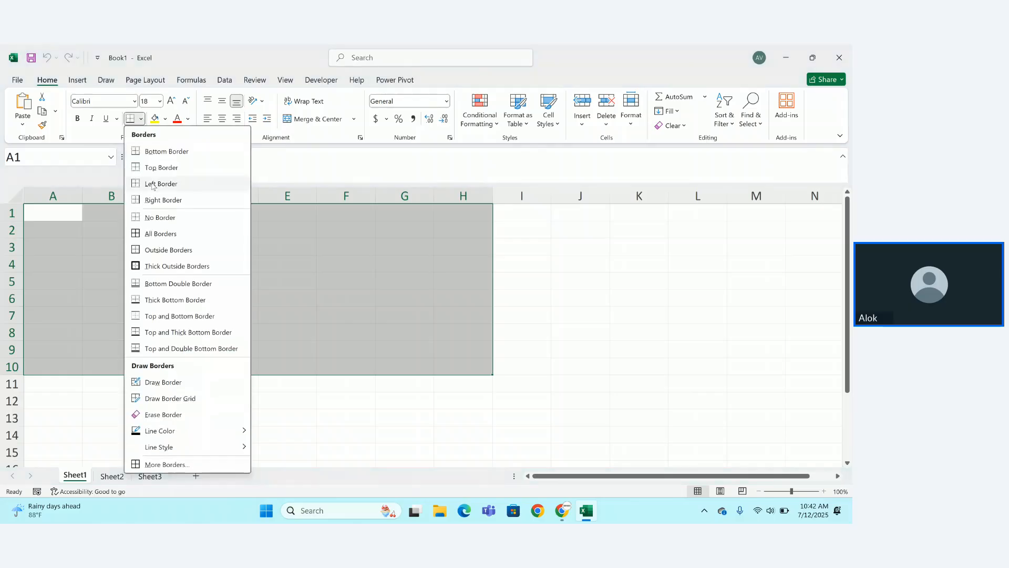
left_click(158, 233)
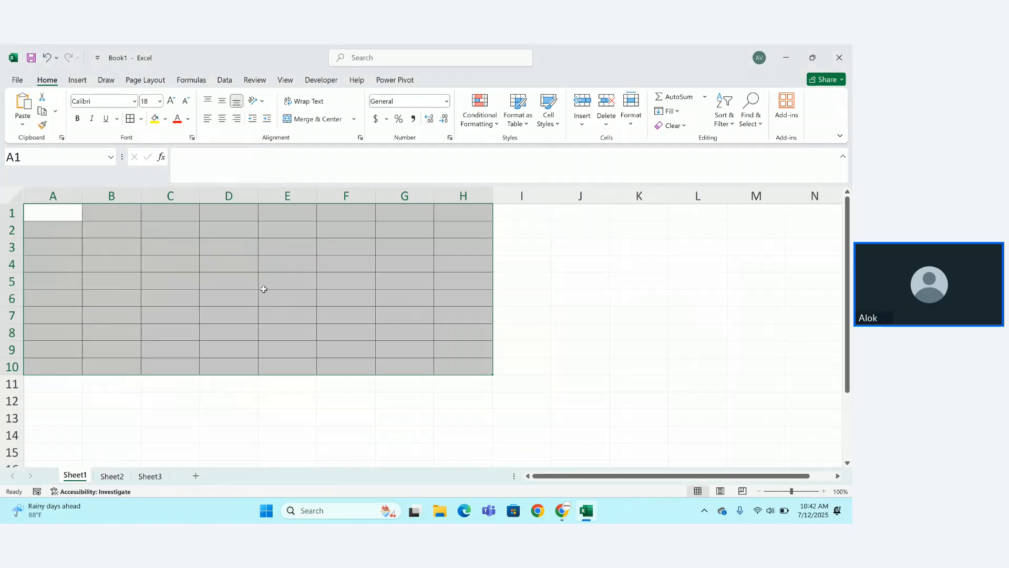
left_click(265, 288)
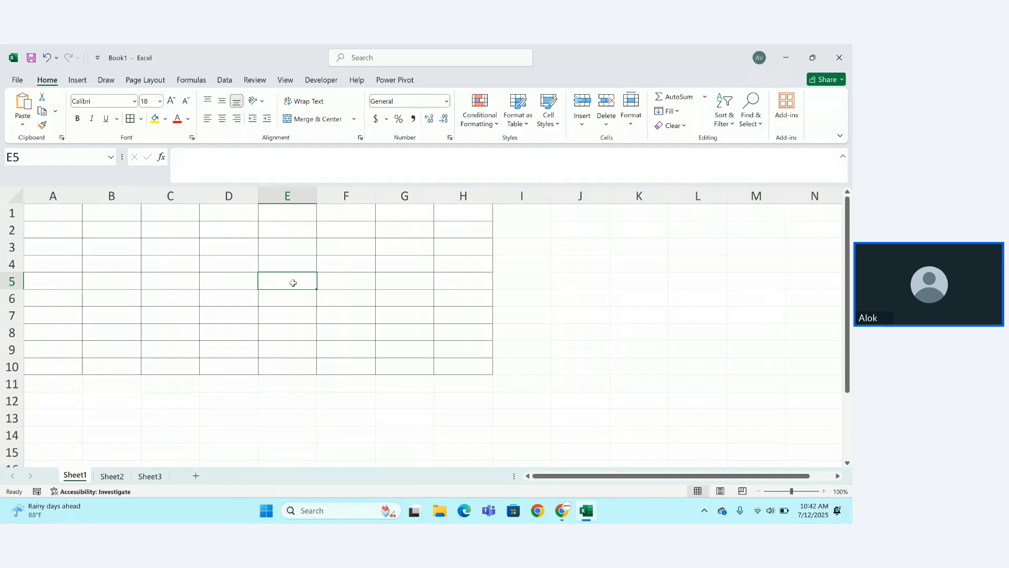
Type and trim test text in cell E5 down to 'ee'.
double_click(294, 282)
type("nn")
key("BackSpace")
key("BackSpace")
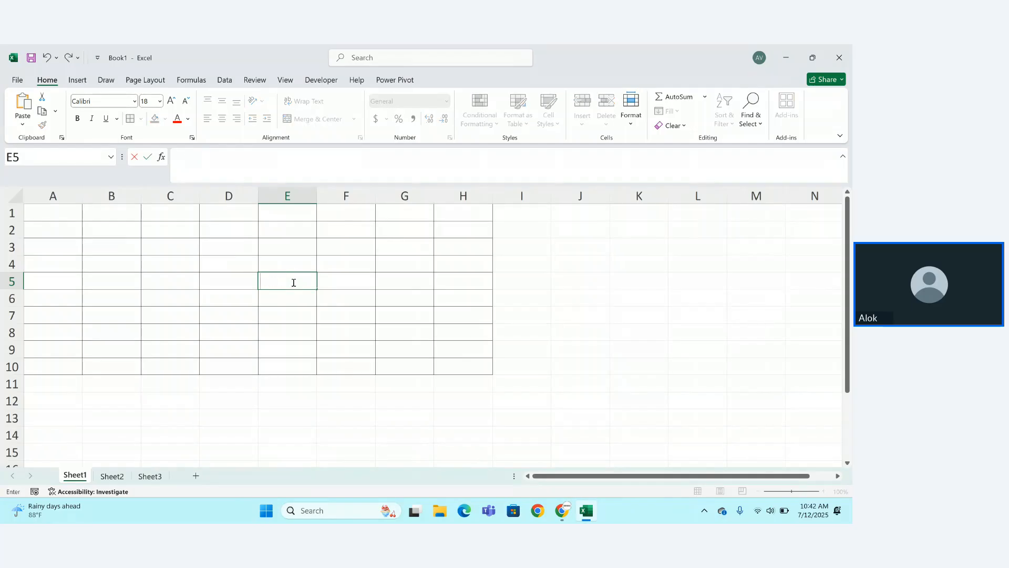
type("ecel")
key("BackSpace")
key("BackSpace")
key("BackSpace")
type("ert")
key("BackSpace")
key("BackSpace")
Commit the 'ee' entry, then undo it along with the A1:H10 borders.
double_click(302, 287)
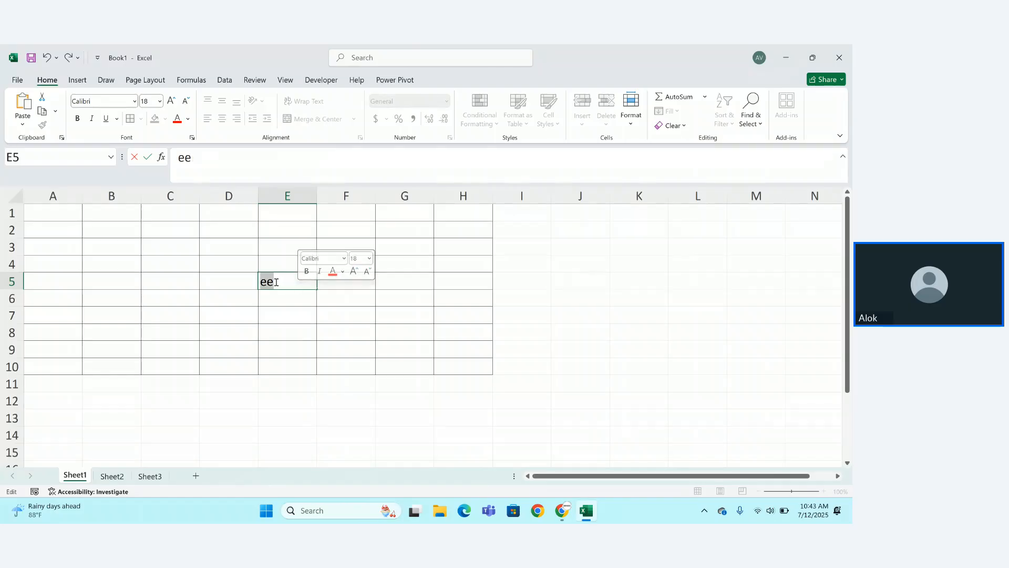
left_click(276, 281)
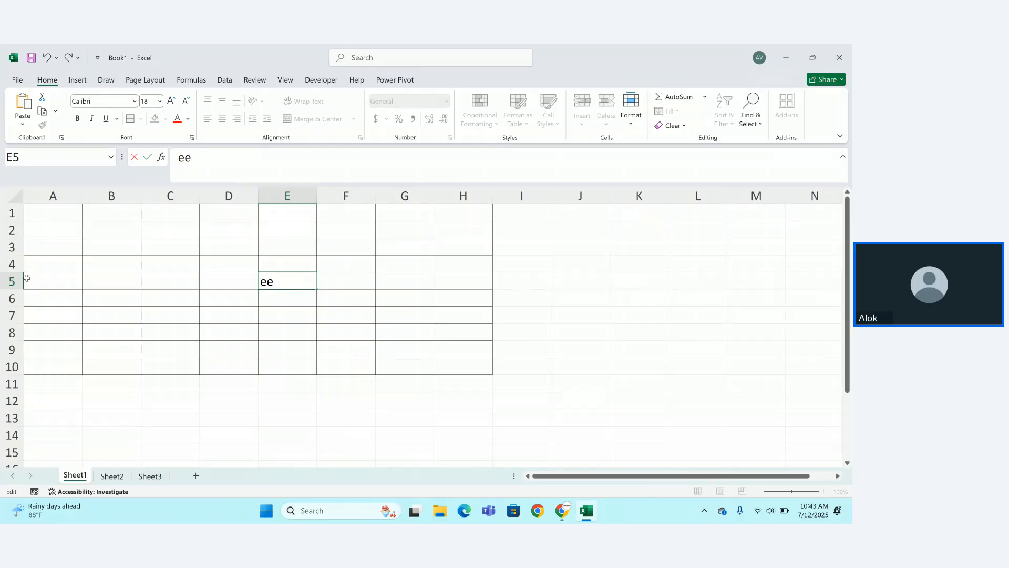
key("Return")
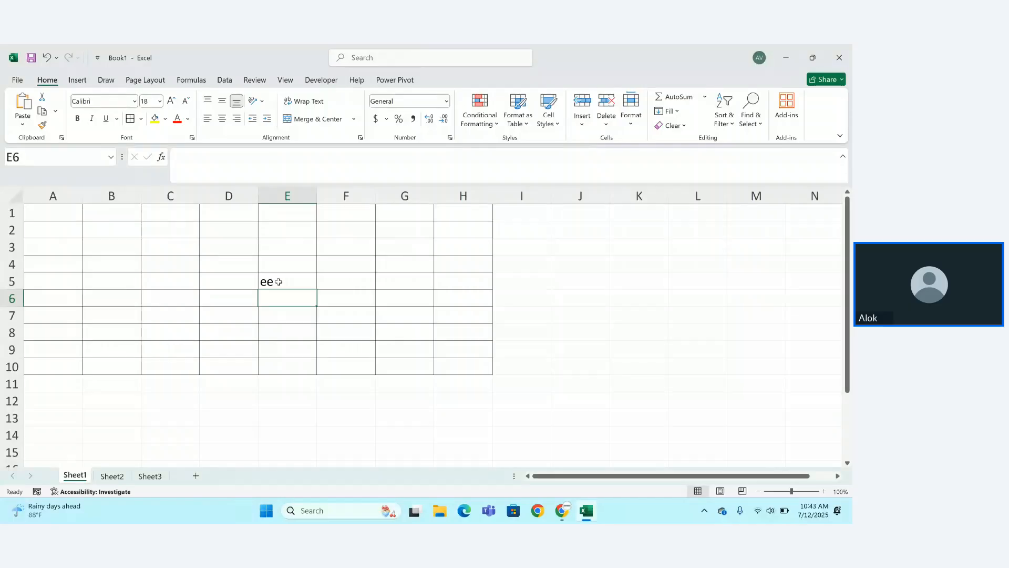
left_click(279, 283)
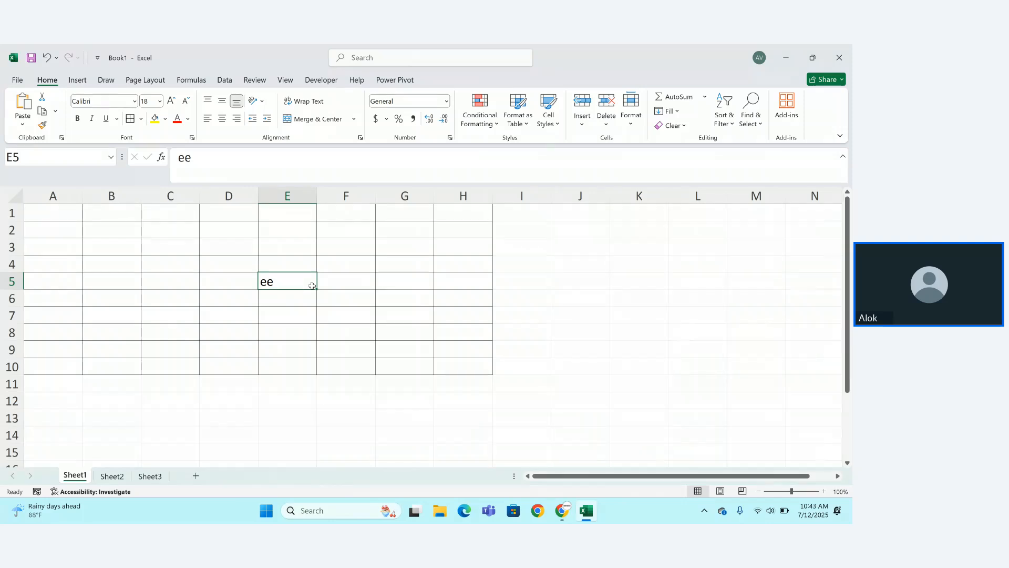
key("ctrl+z")
key("ctrl+z")
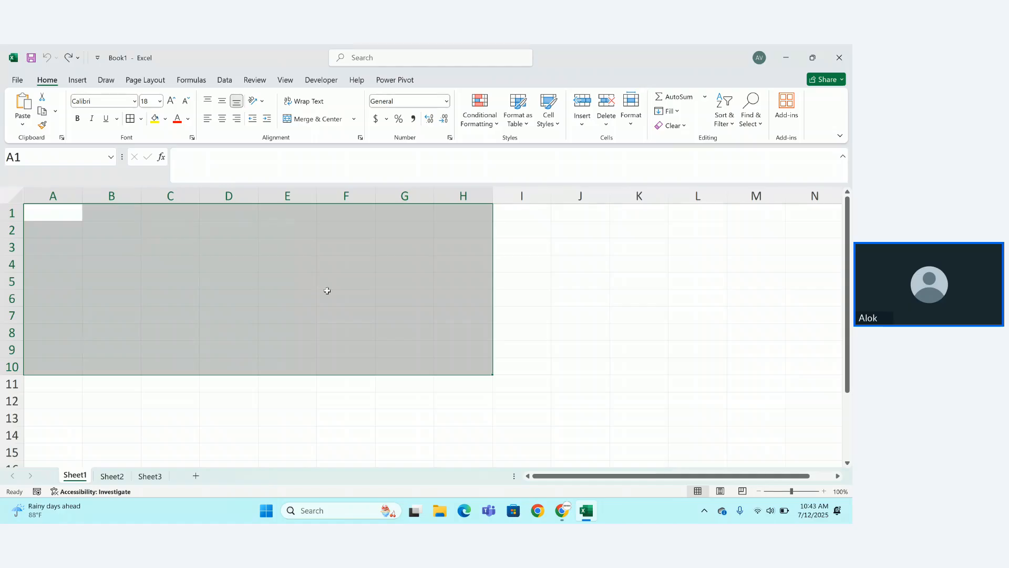
left_click(516, 321)
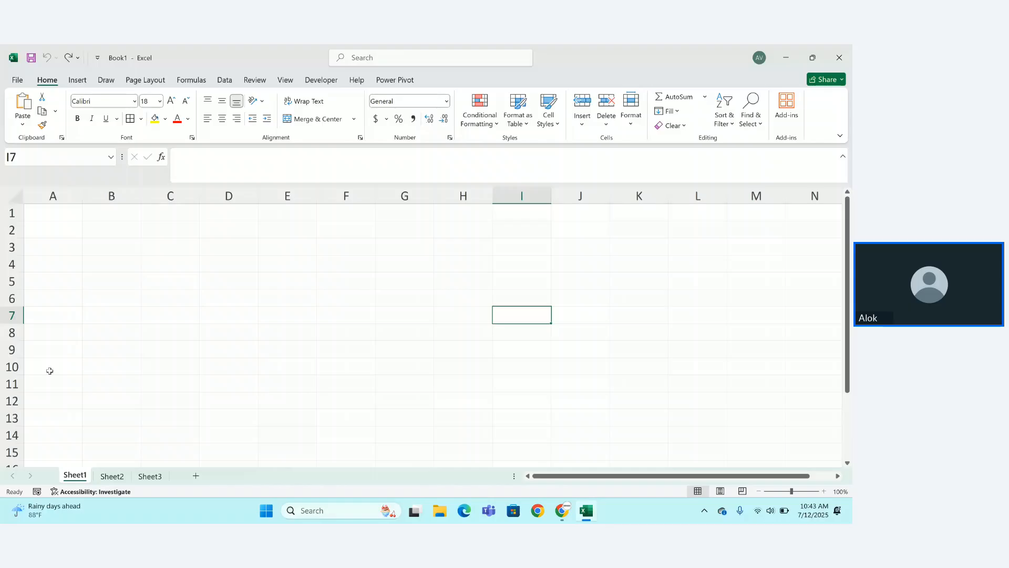
left_click(31, 200)
left_click(37, 227)
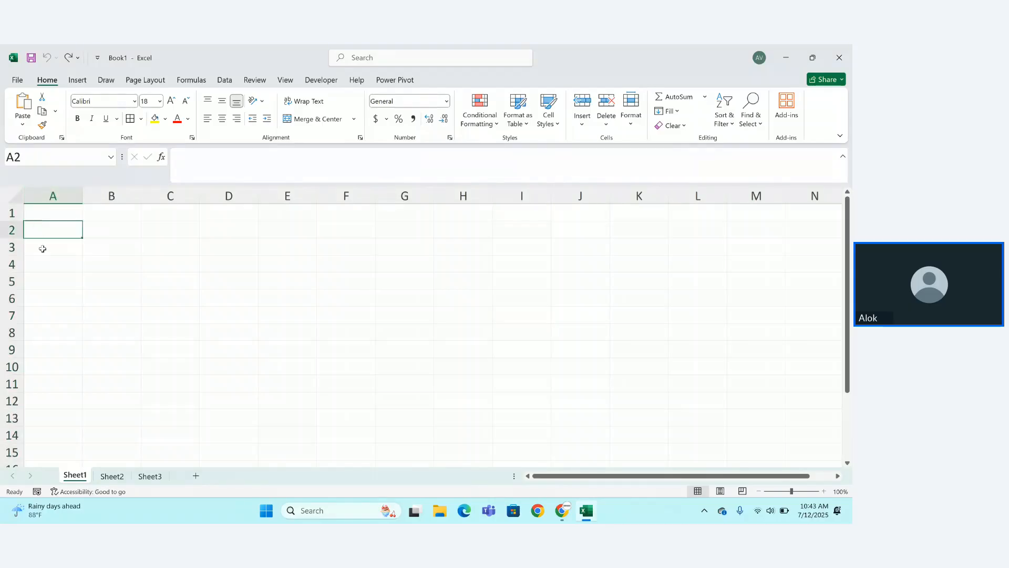
left_click(46, 270)
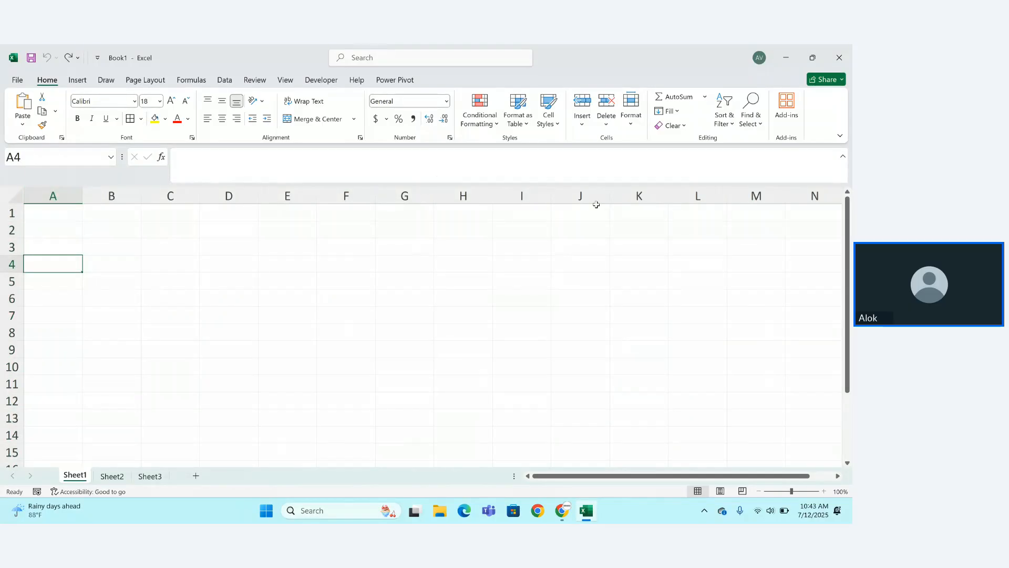
left_click_drag(847, 351, 846, 417)
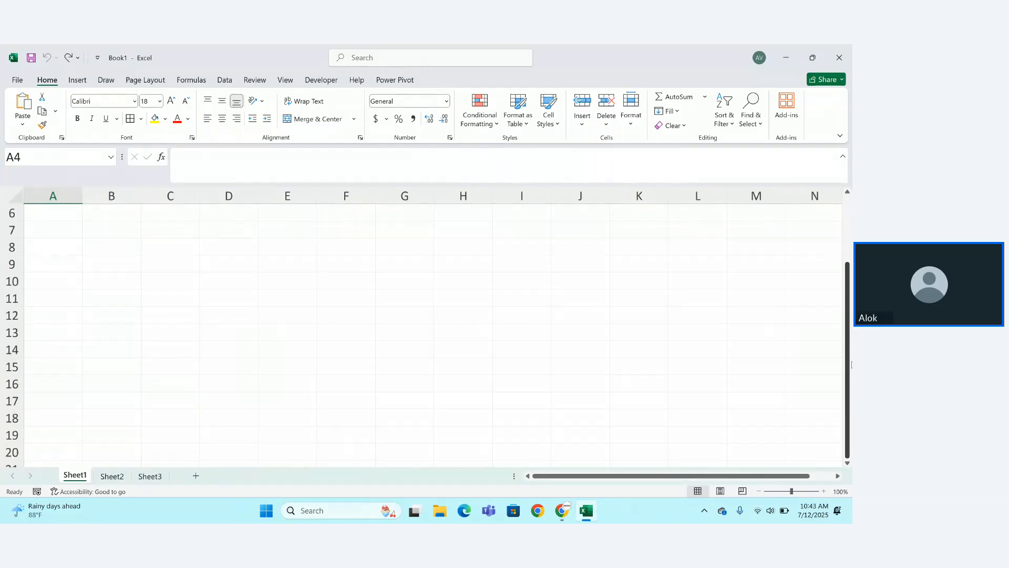
left_click_drag(848, 320, 847, 263)
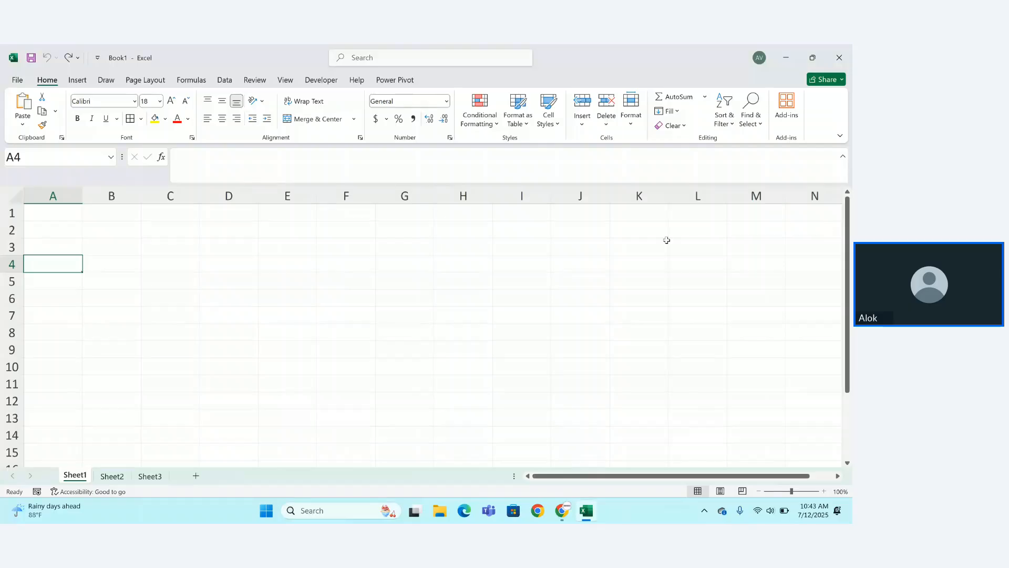
left_click(44, 213)
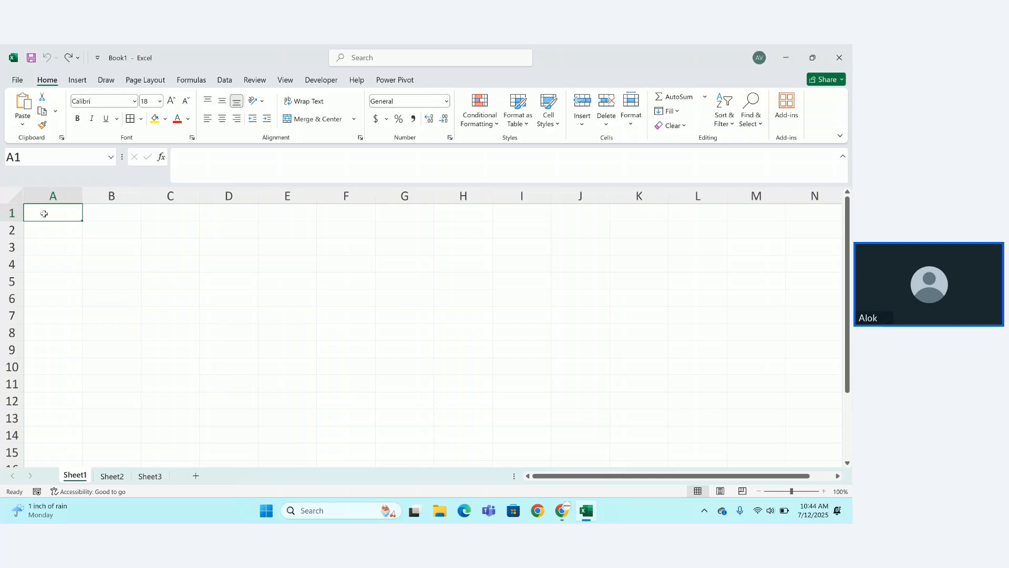
key("Down")
key("Down")
key("Down")
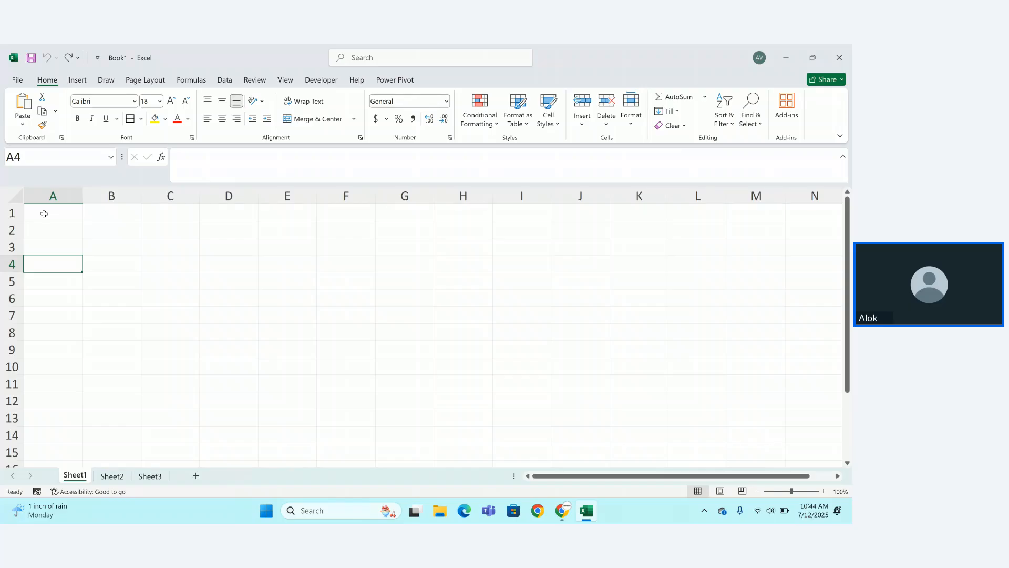
key("Down")
key("Down")
key("Down")
key("Down")
key("Down")
key("ctrl+Down")
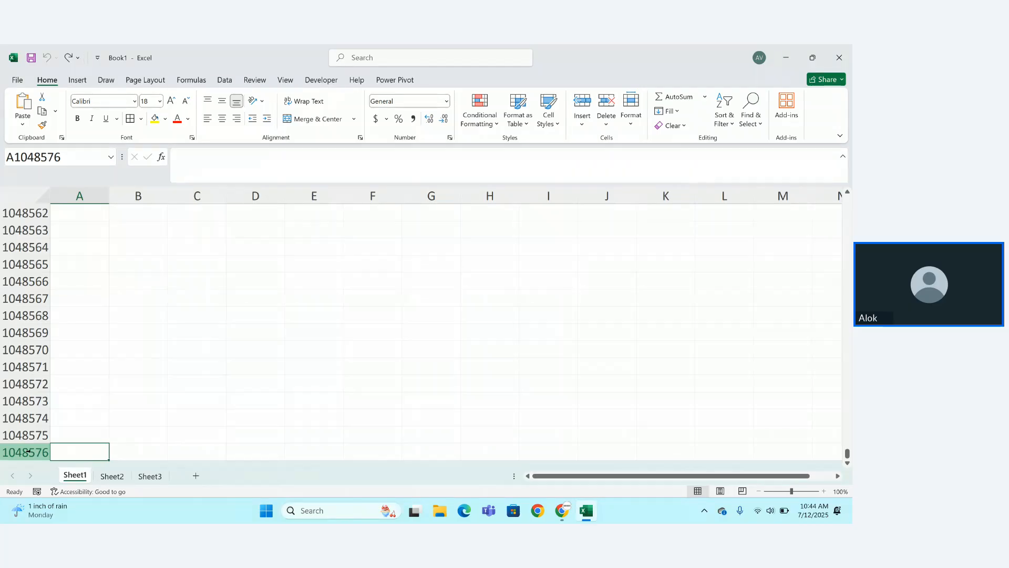
key("ctrl+Up")
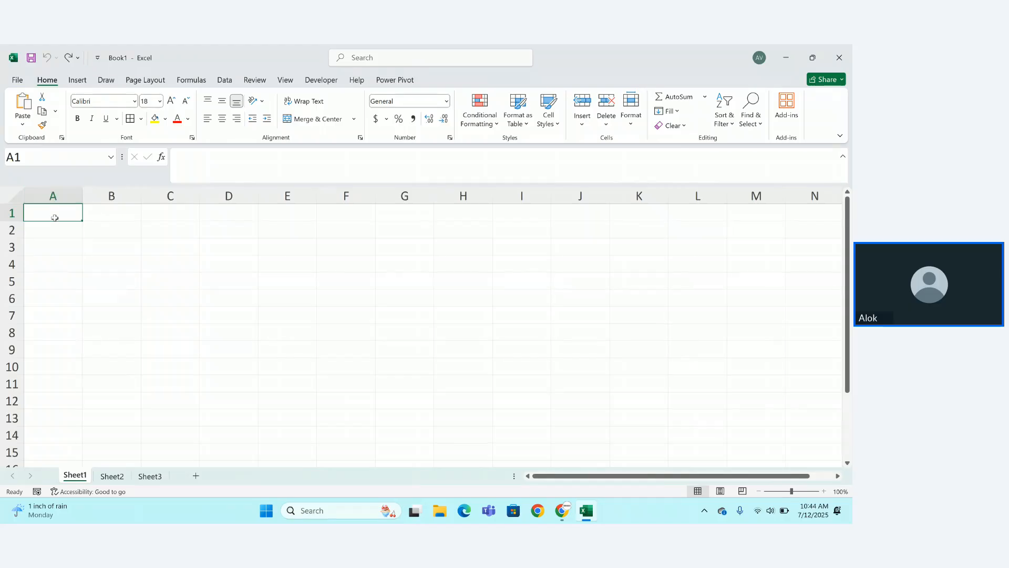
key("ctrl+Right")
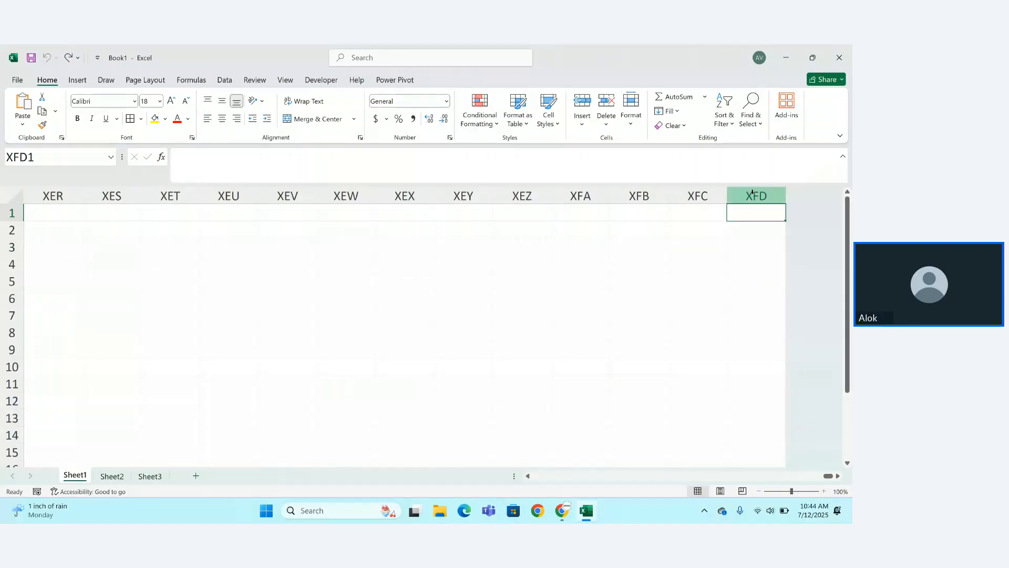
key("ctrl+Left")
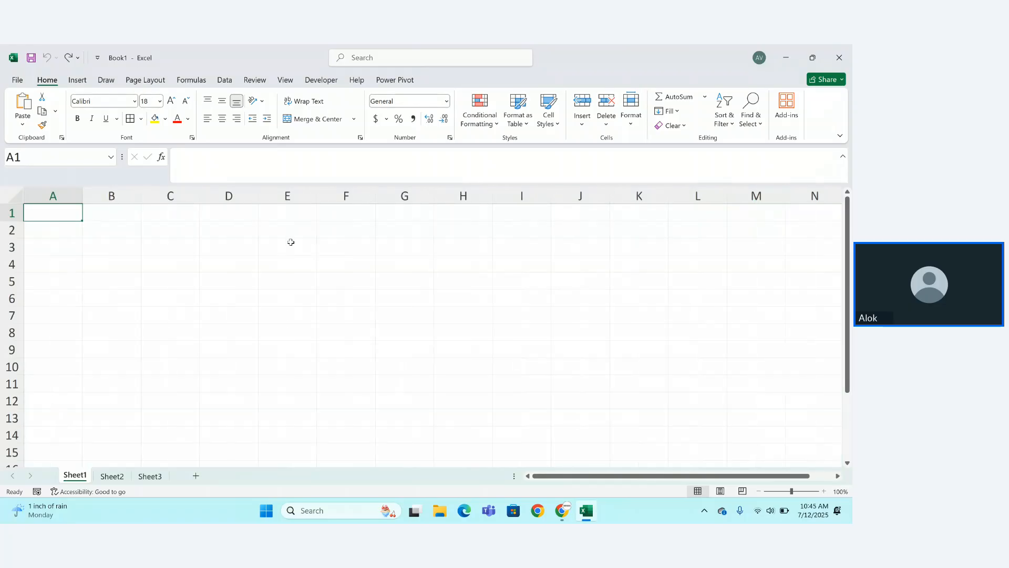
Enter 'ctrl +right' in A1 and 'last column' in B1, auto-fitting column B.
type("ctrl")
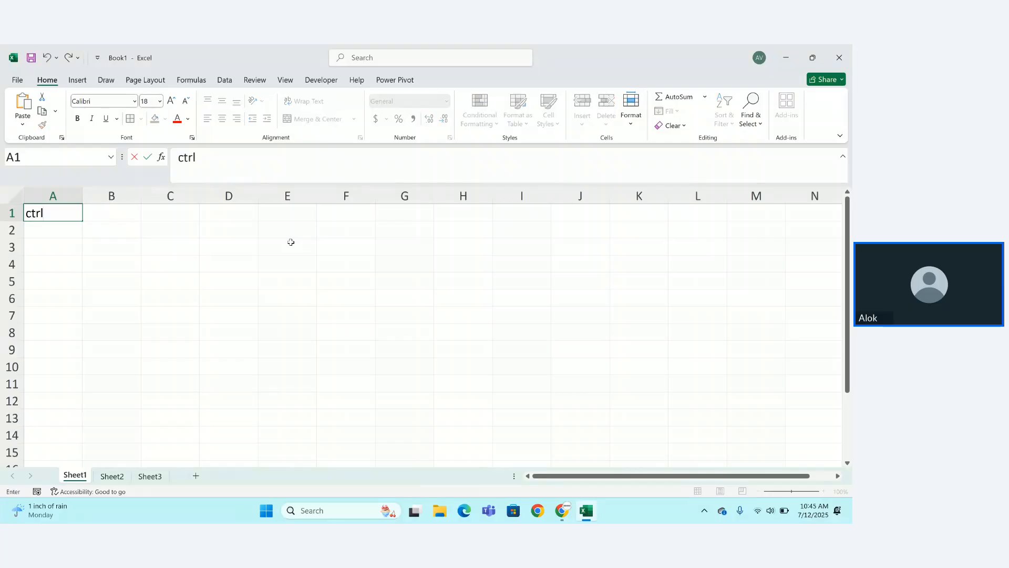
type(" +right")
key("Tab")
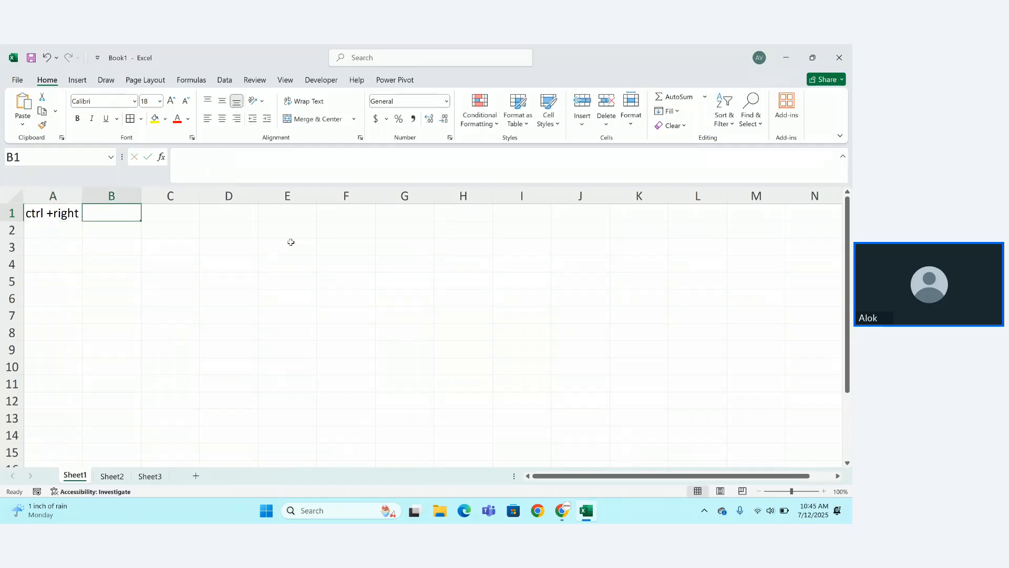
type("last")
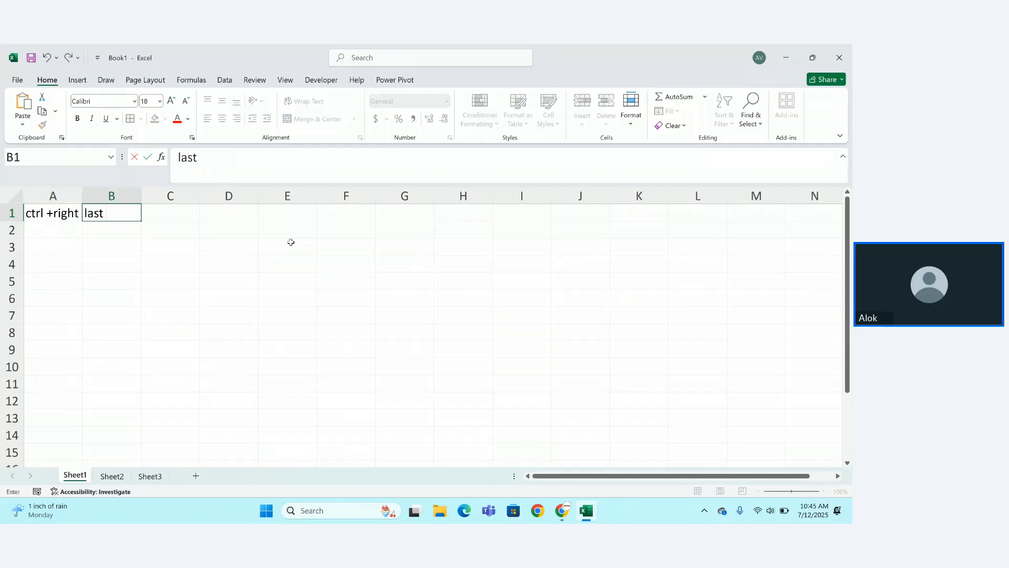
type(" column")
key("Return")
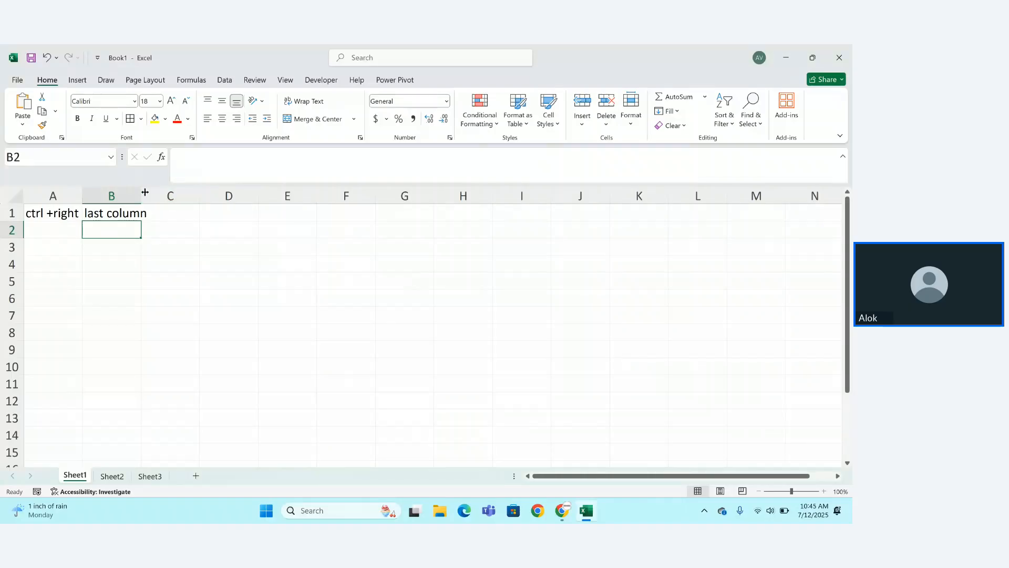
double_click(141, 196)
Enter 'ctrl + left' in A2 and 'first column' in B2.
left_click(55, 226)
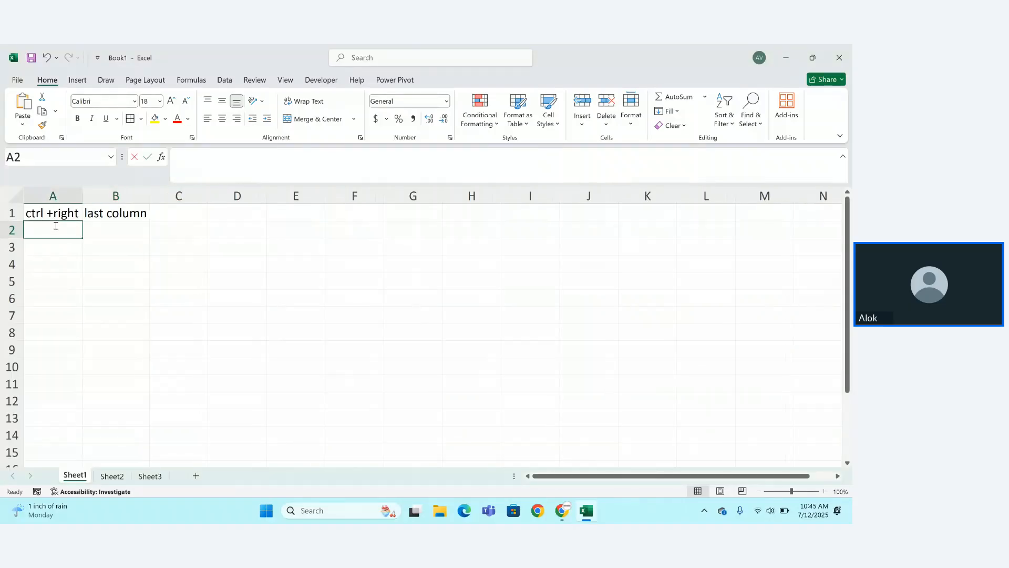
type("ctrl +")
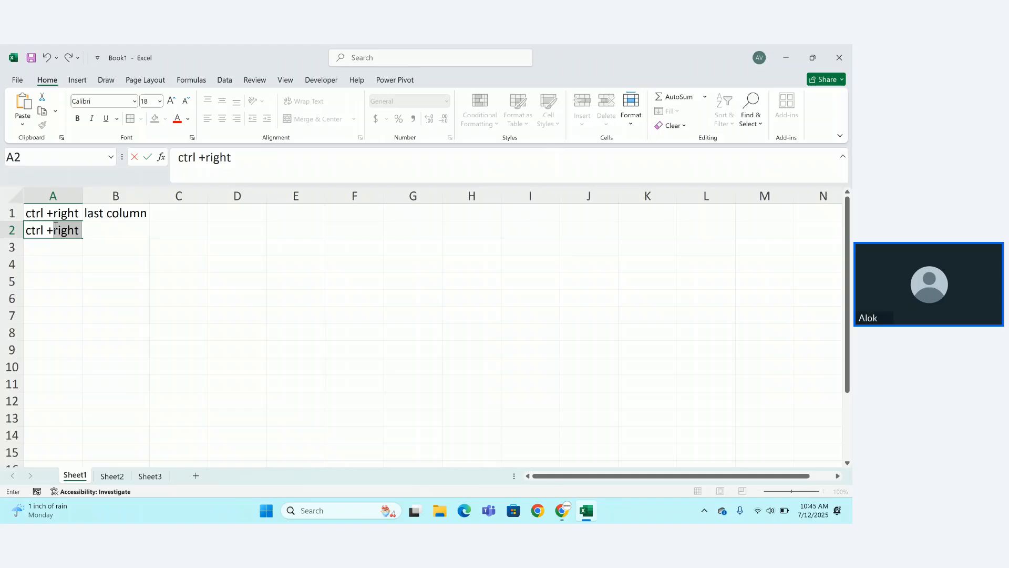
key("BackSpace")
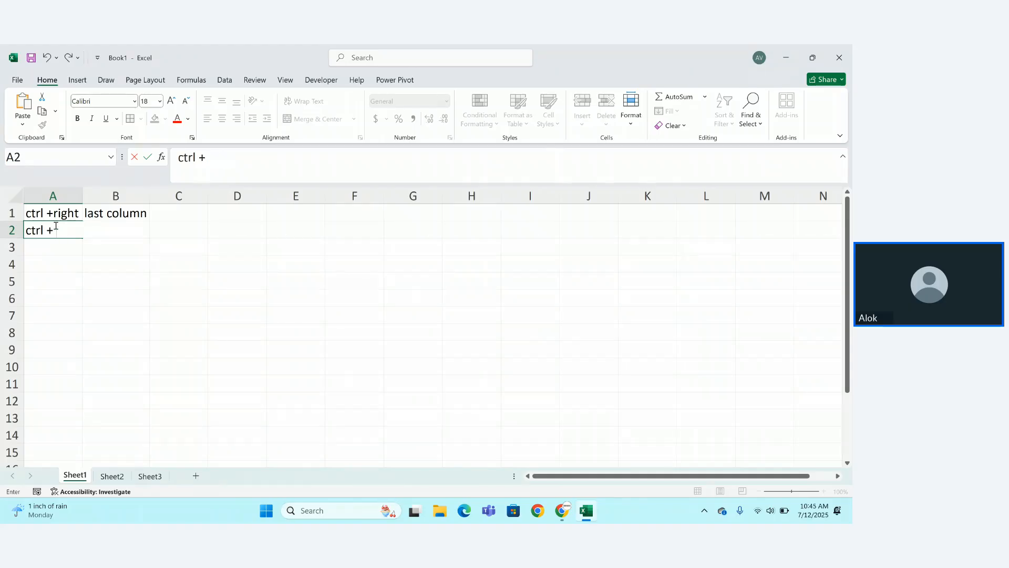
type("left")
key("Tab")
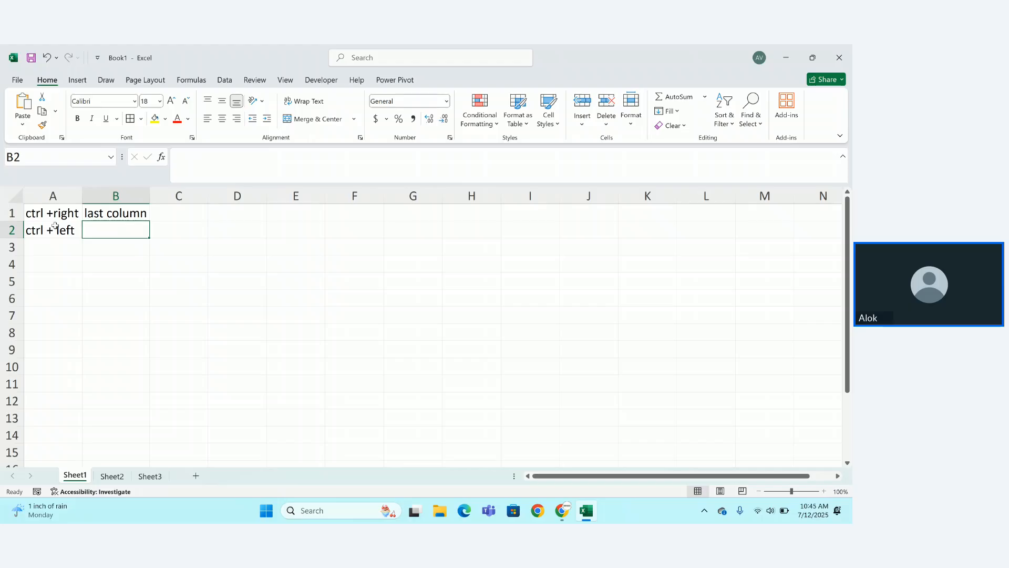
type("firt")
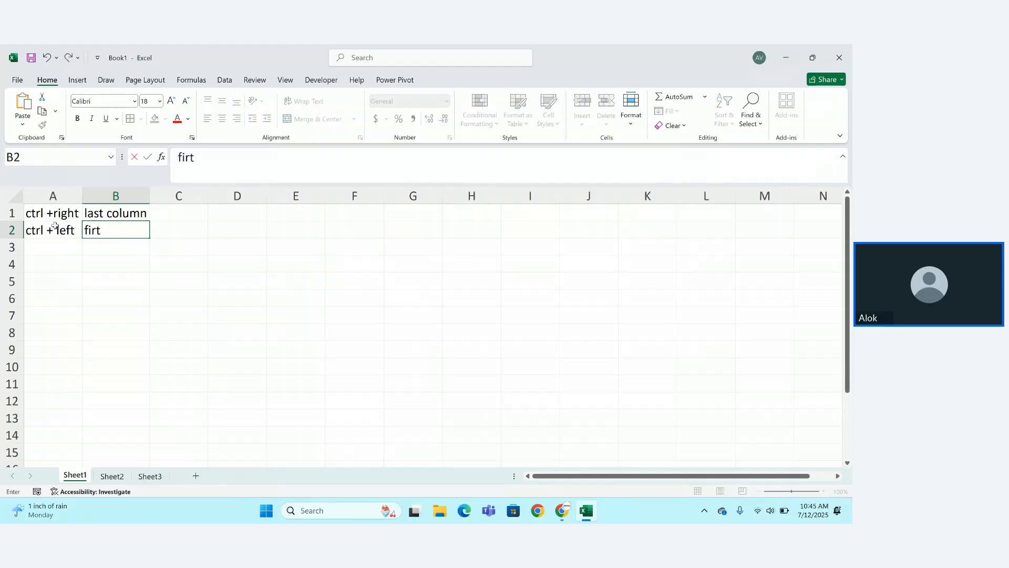
key("BackSpace")
type("st column")
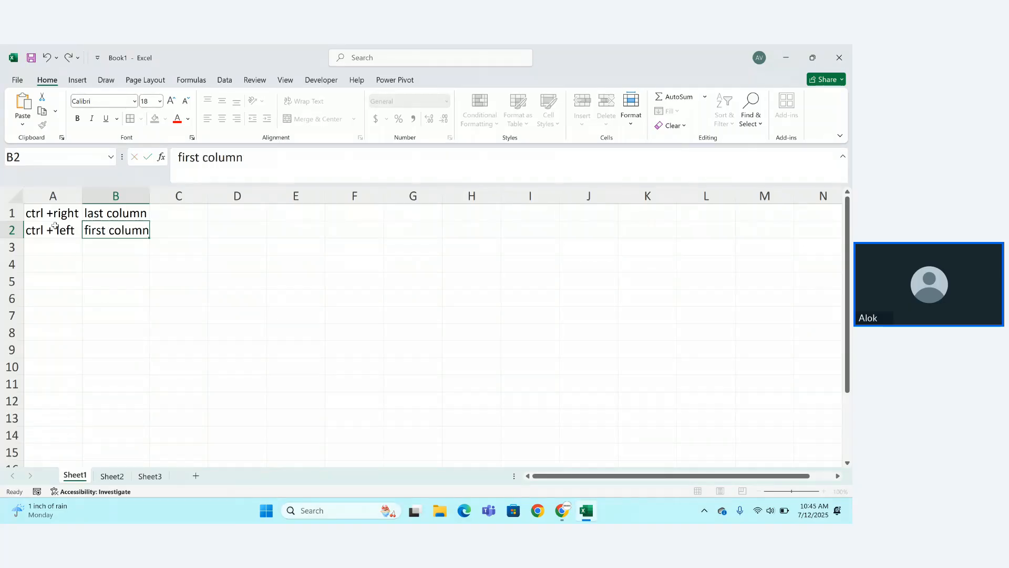
key("Return")
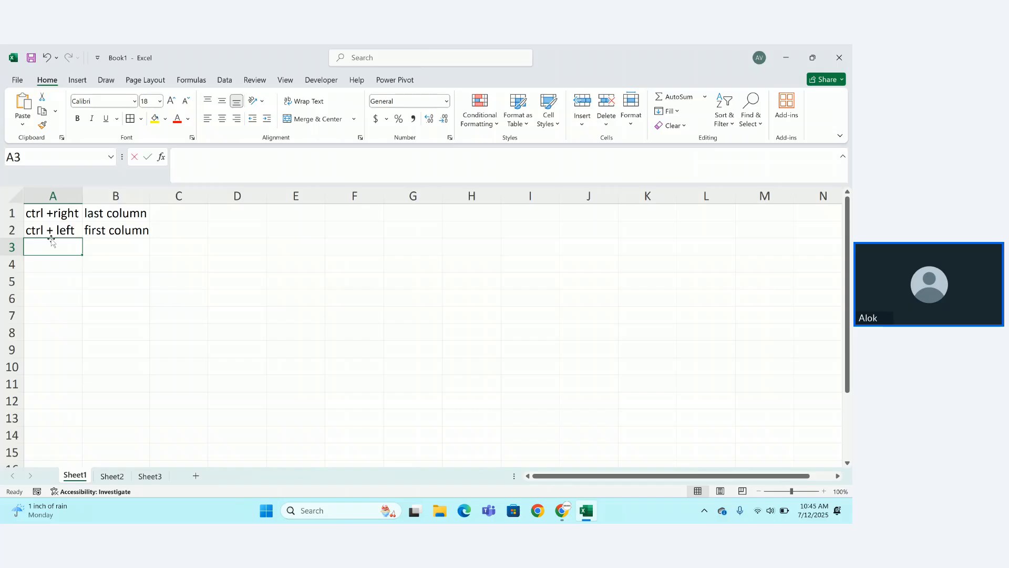
Enter 'ctrl + down shift' in A3, auto-fit column A, and add 'last row' in B3.
type("ctrl +")
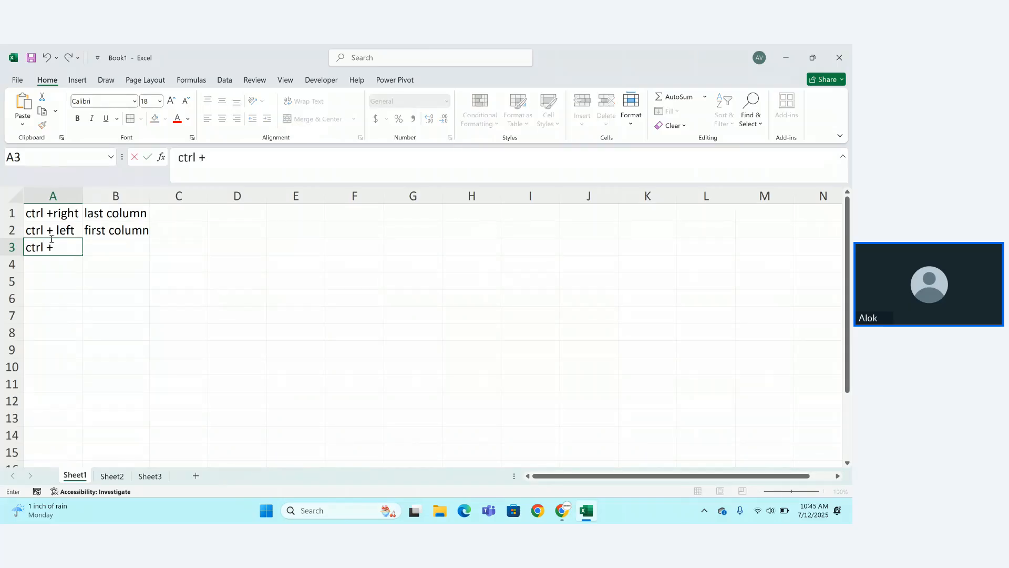
type(" down shify")
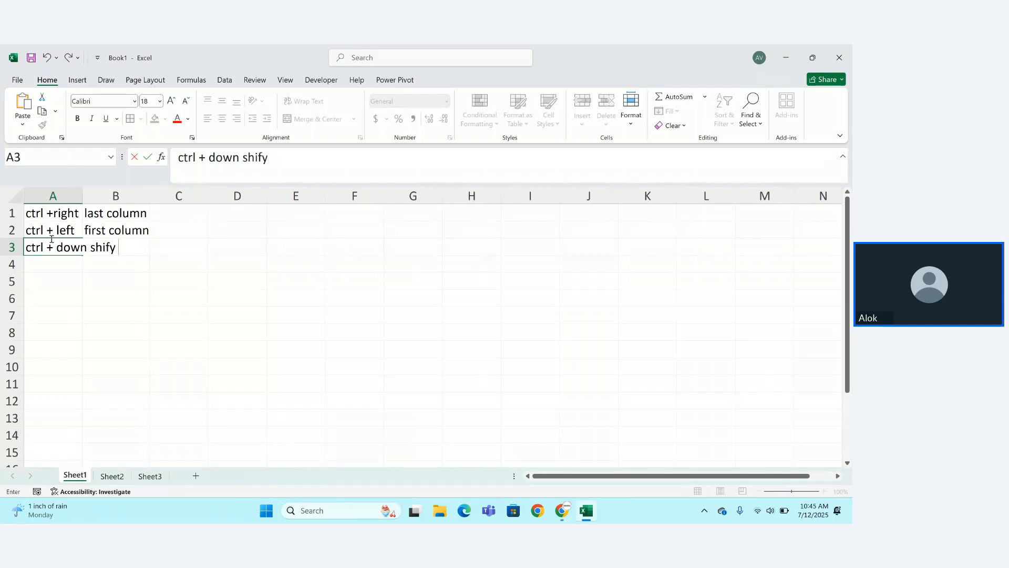
key("BackSpace")
type("t")
left_click(78, 195)
double_click(82, 195)
left_click(149, 254)
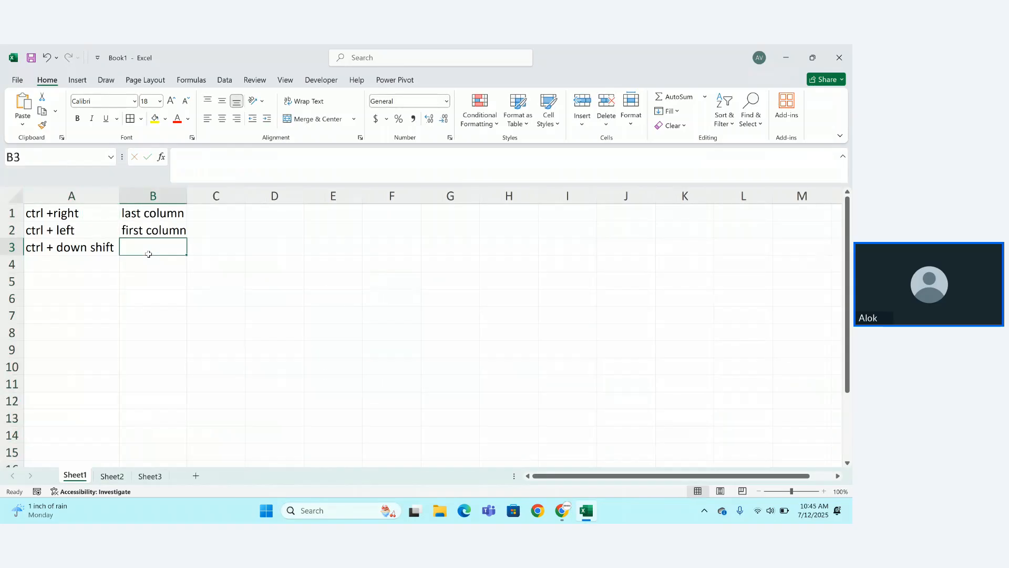
type("last ")
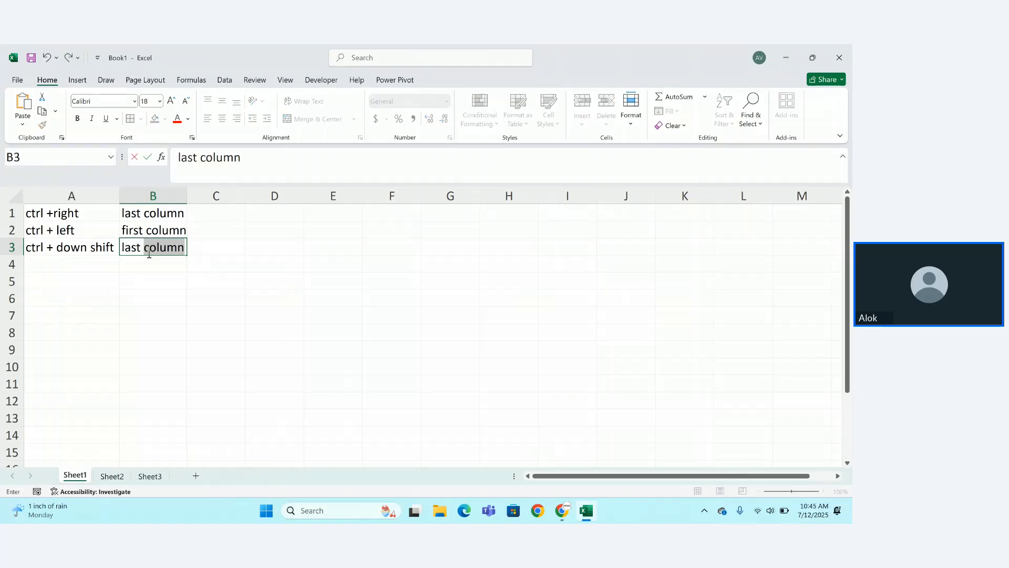
type("row")
key("Return")
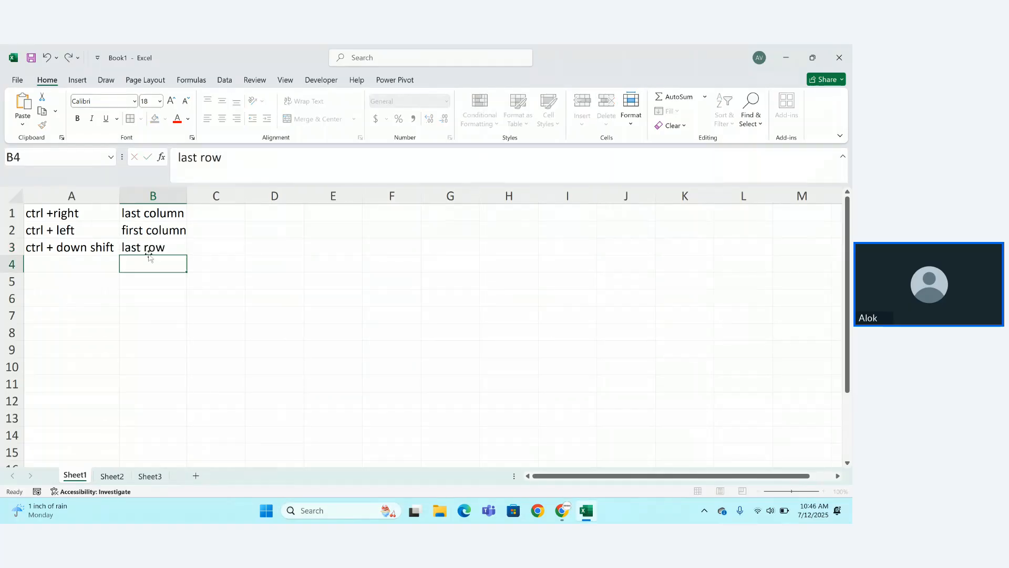
Enter 'ctrl + upper shift' with 'first row' in row 4, and fix A1 to 'ctrl + right'.
left_click(61, 263)
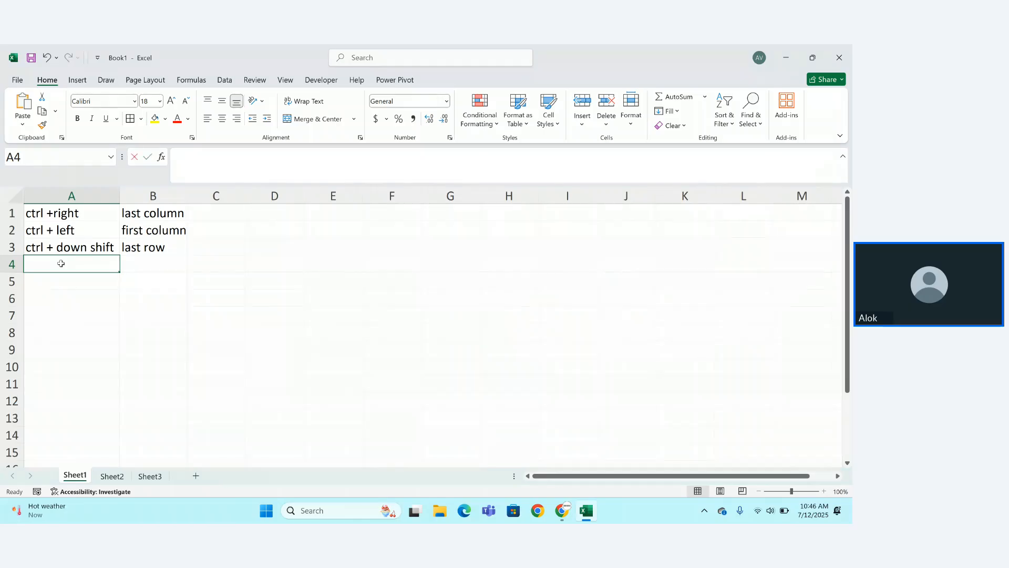
type("ctrl")
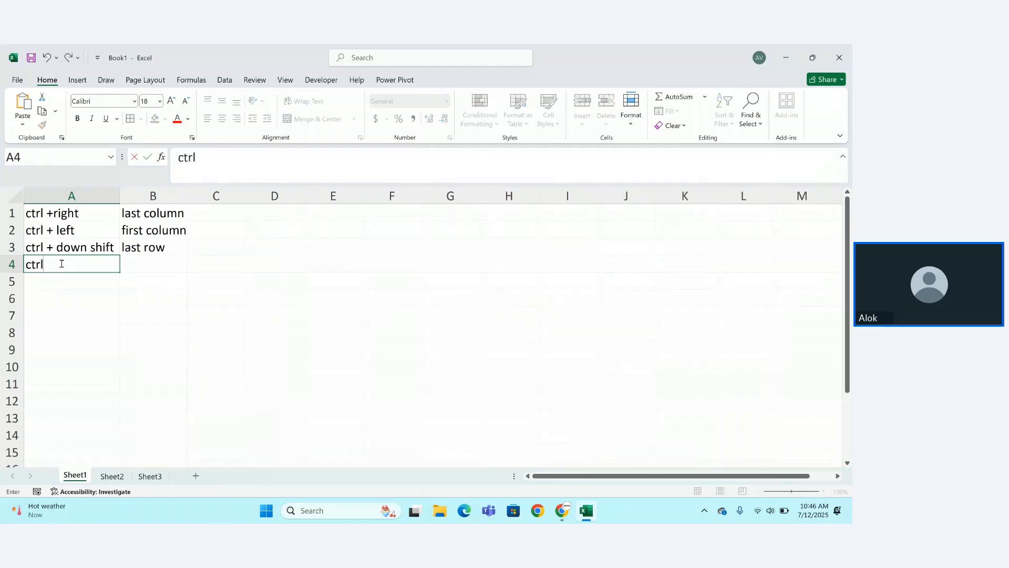
type(" + upper shif")
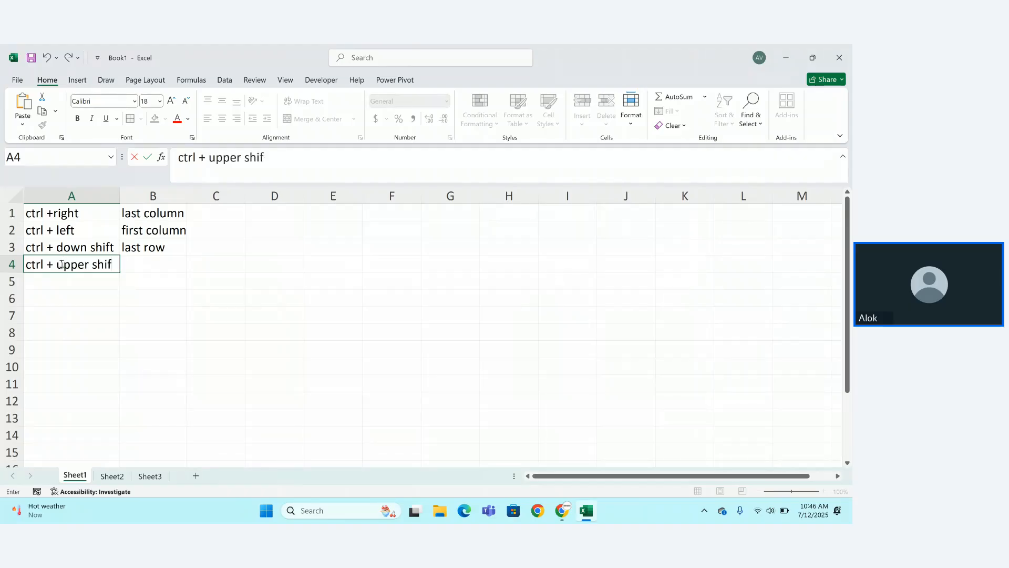
type("t")
key("Tab")
type("firs")
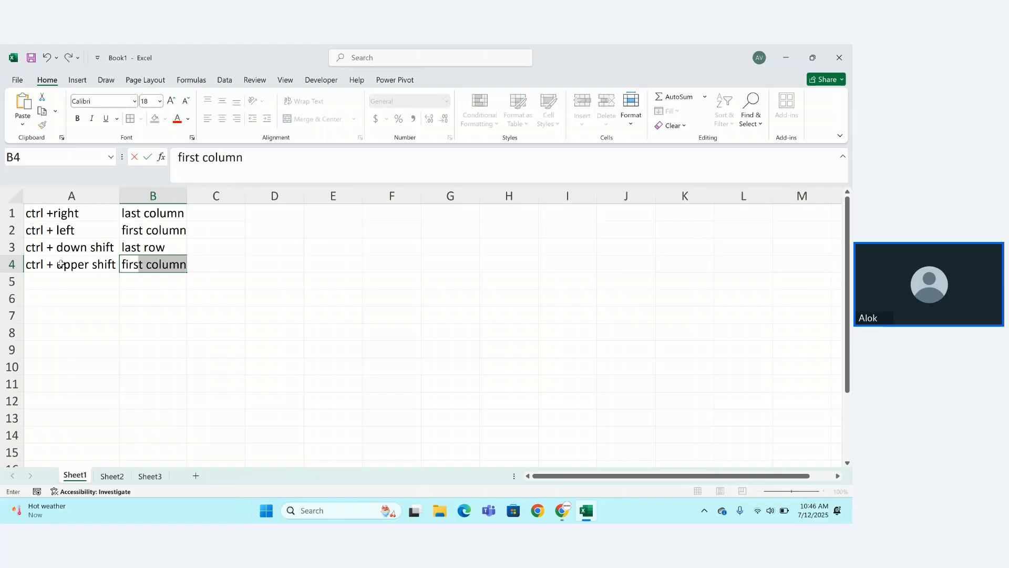
type("t row")
key("Return")
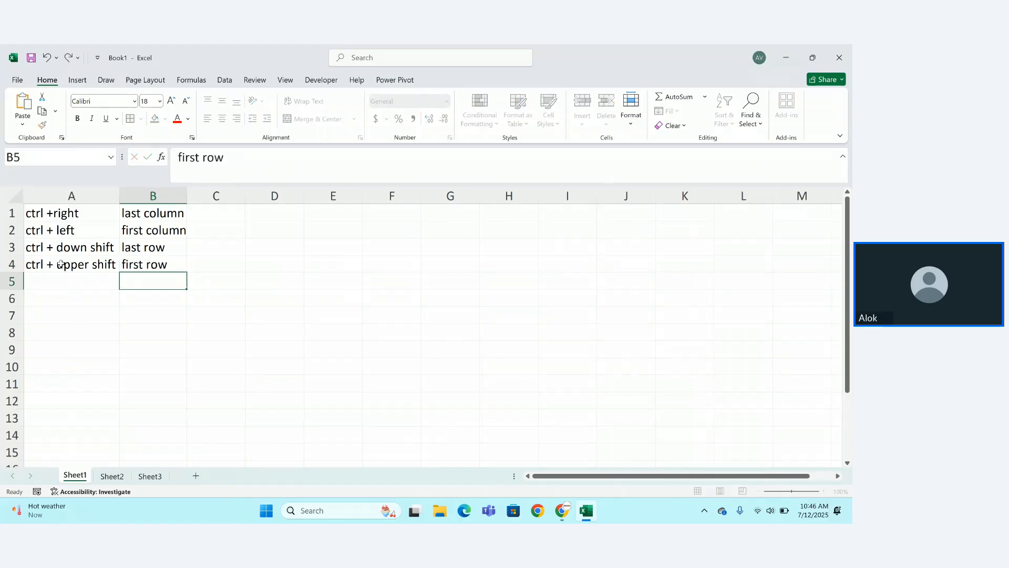
double_click(51, 213)
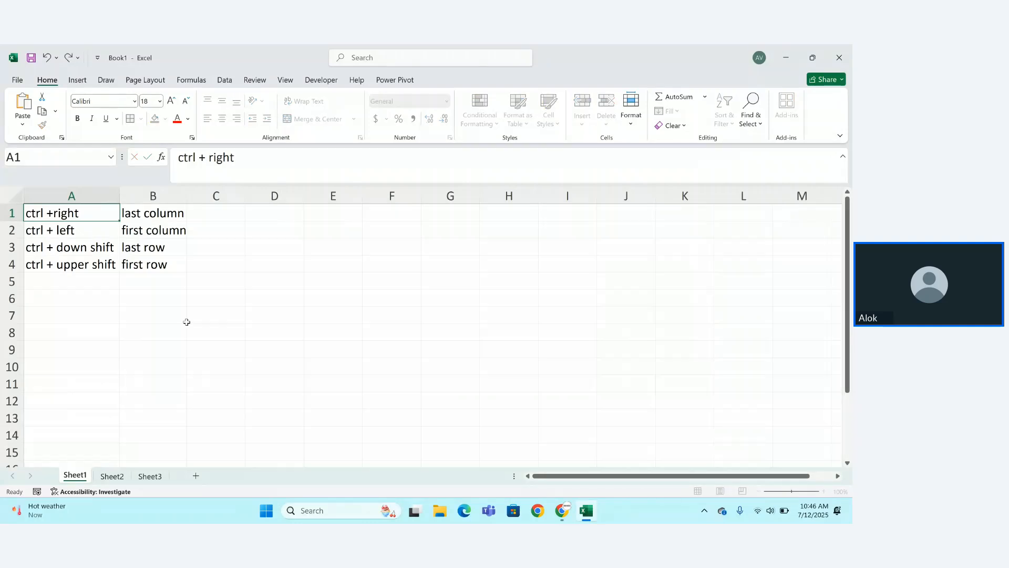
key("Return")
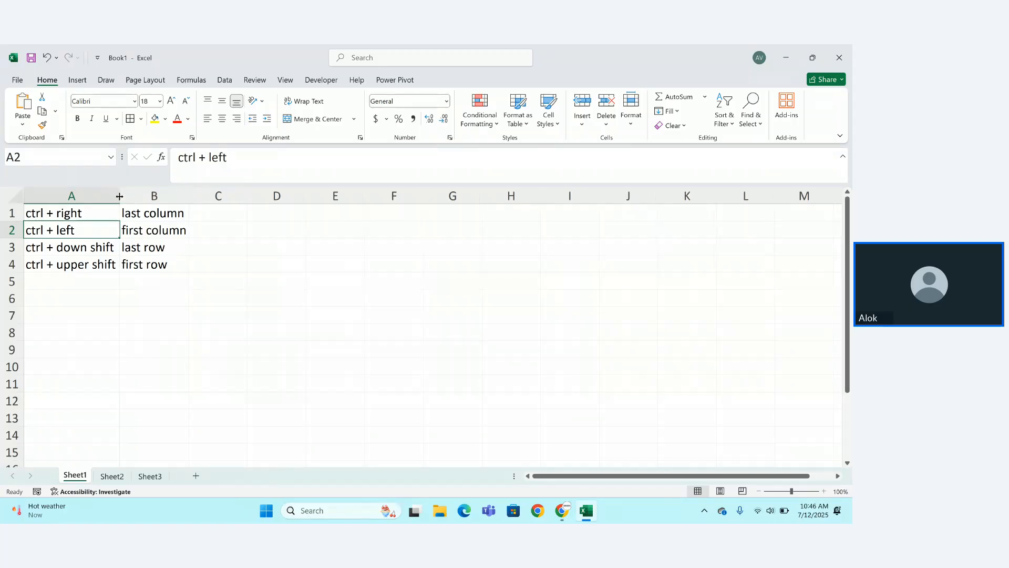
Drag the column A and B header borders wider to fit the notes and descriptions.
left_click_drag(120, 194, 135, 201)
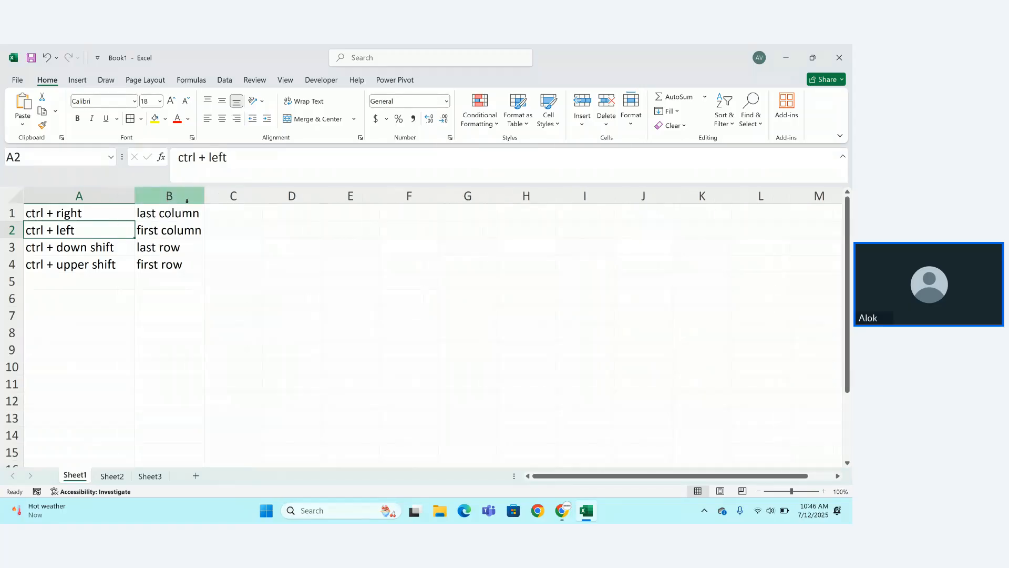
left_click_drag(204, 196, 215, 193)
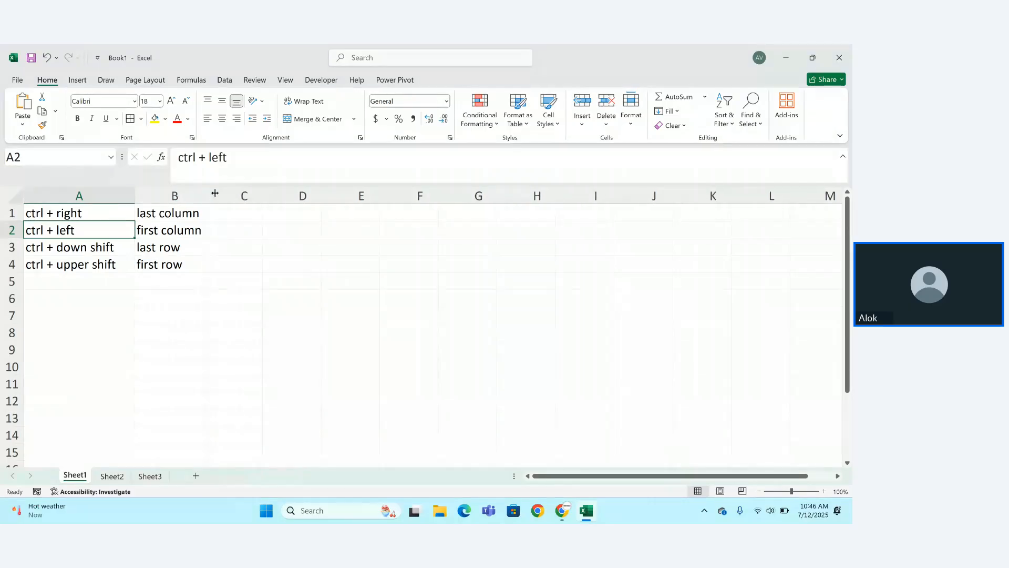
left_click(207, 298)
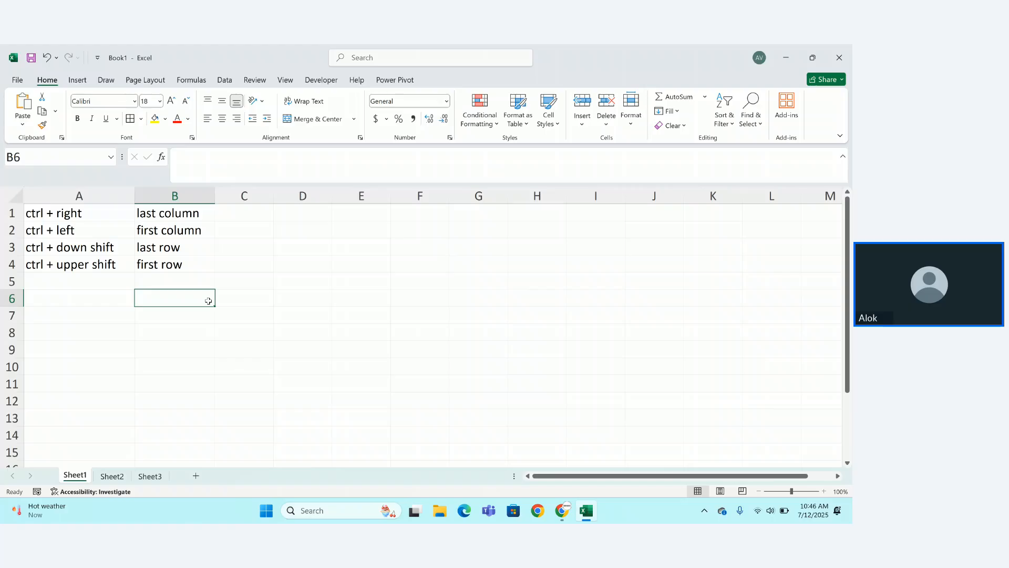
key("Right")
key("Right")
key("ctrl+Right")
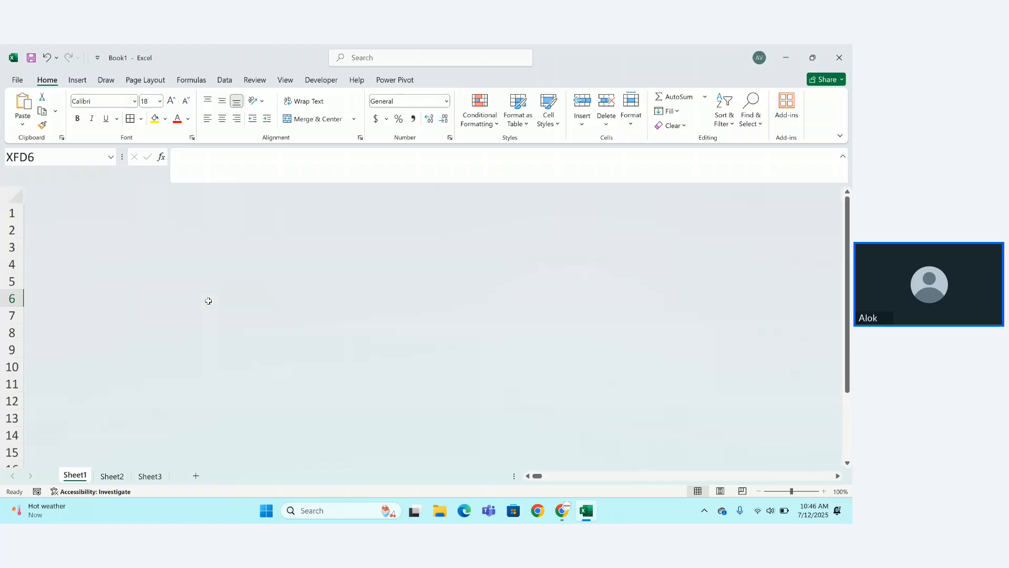
type("=count")
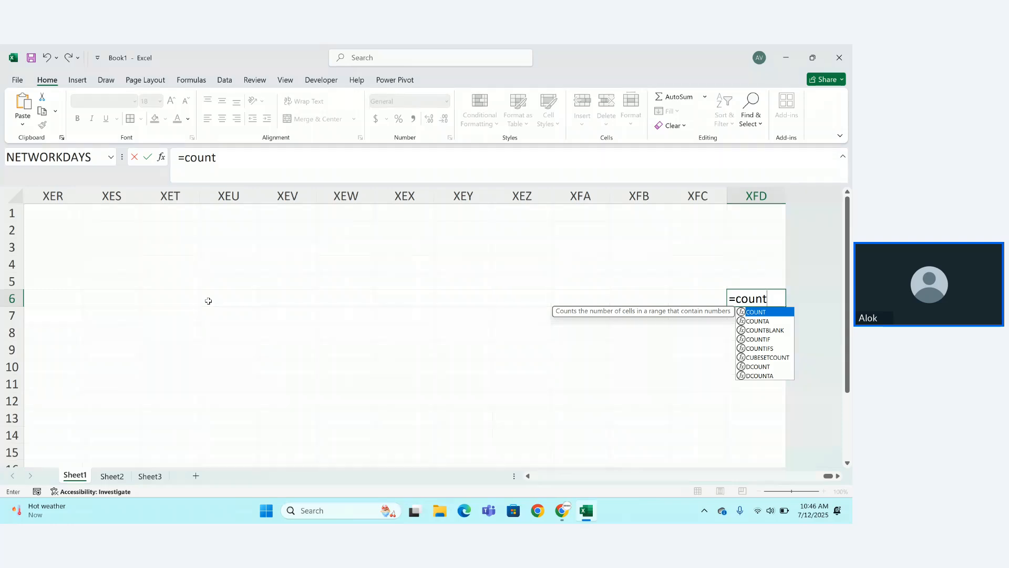
type("b")
key("Tab")
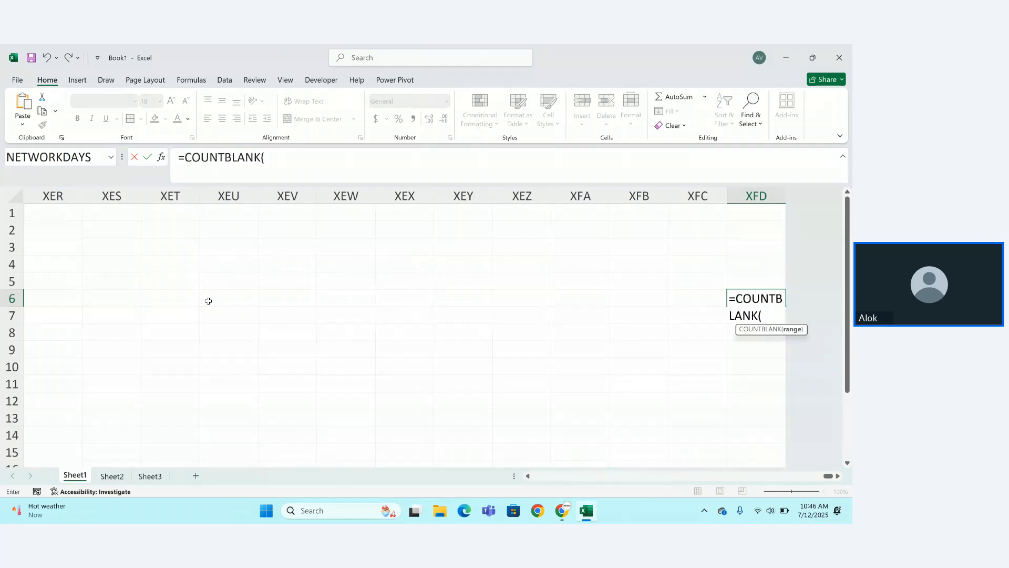
type("(")
key("BackSpace")
type("A1")
key("BackSpace")
key("BackSpace")
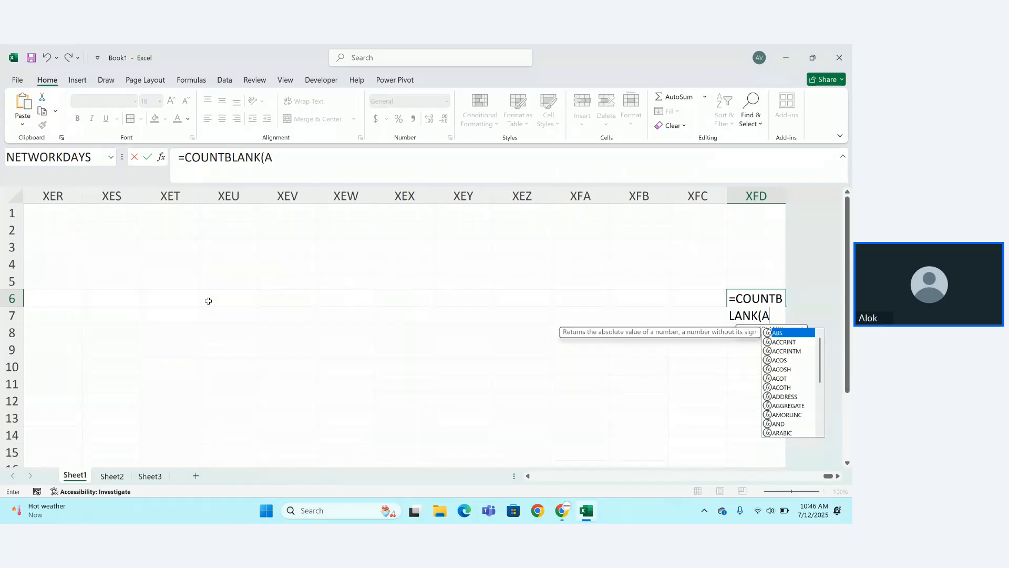
type("5:xfd")
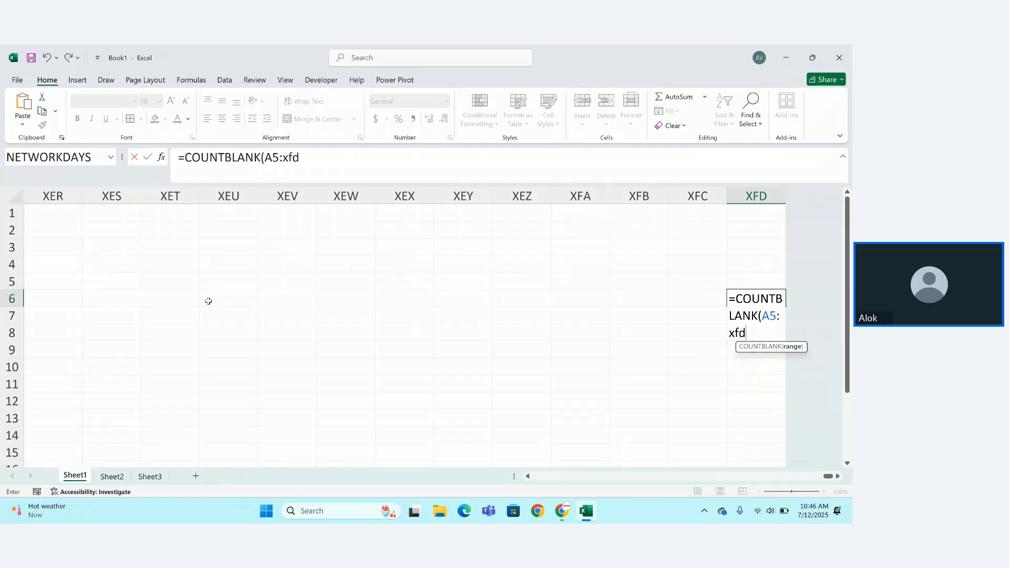
type("5")
key("Return")
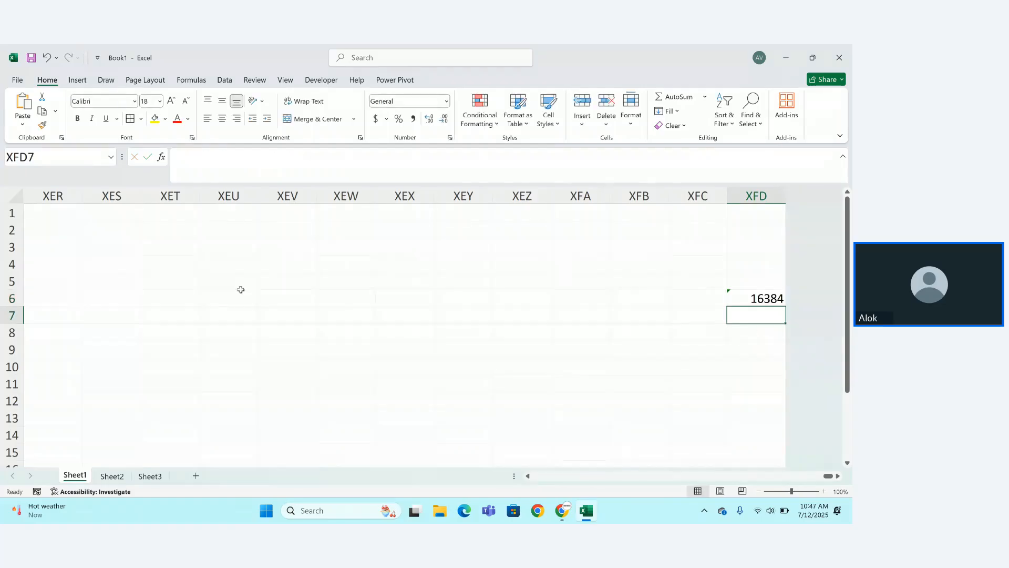
left_click(749, 296)
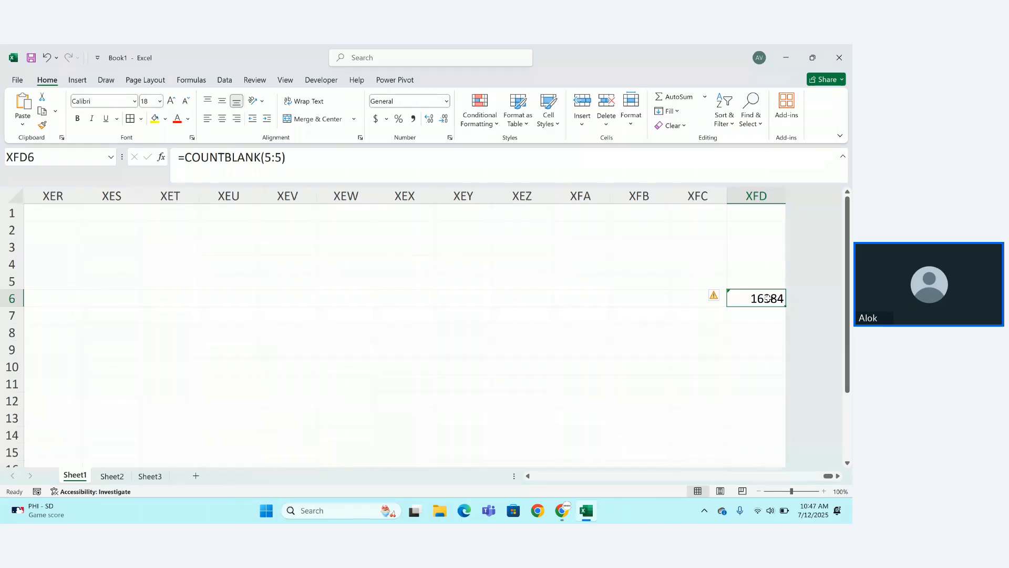
left_click(763, 196)
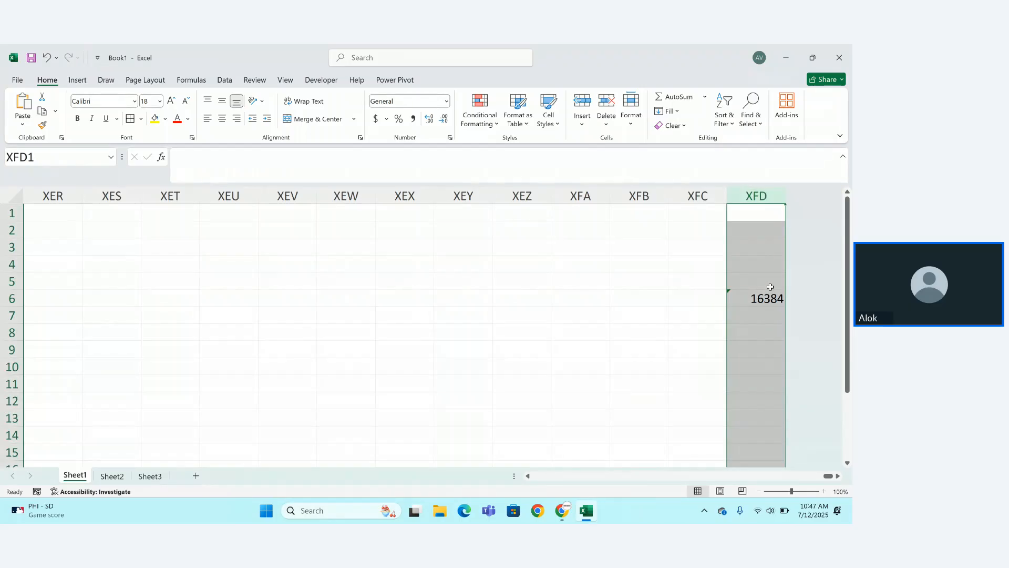
left_click_drag(768, 284, 771, 333)
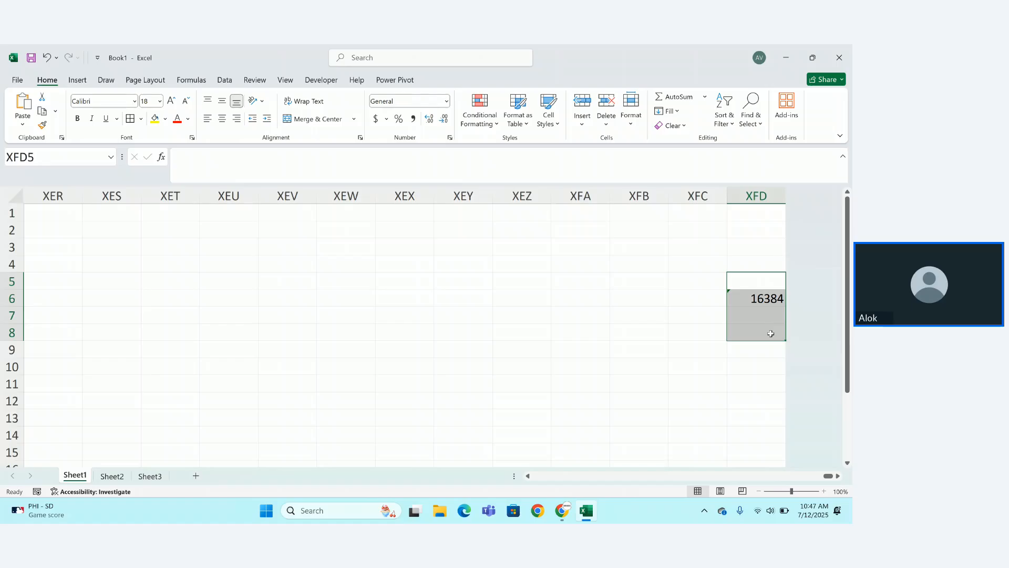
key("Delete")
key("ctrl+Left")
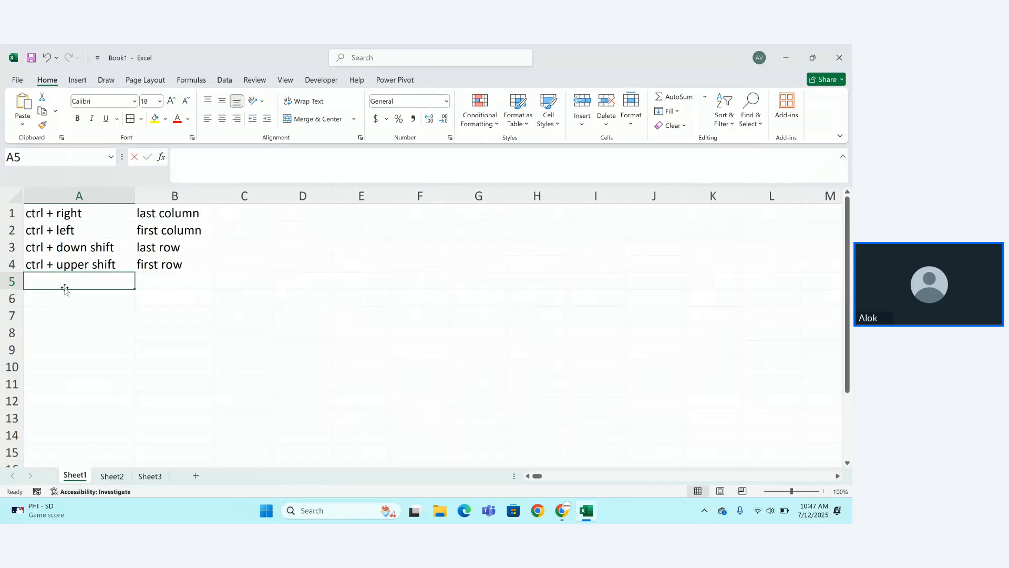
Enter 'total coulmn' in A5 with 16384 in B5.
type("totla")
key("BackSpace")
key("BackSpace")
type("al")
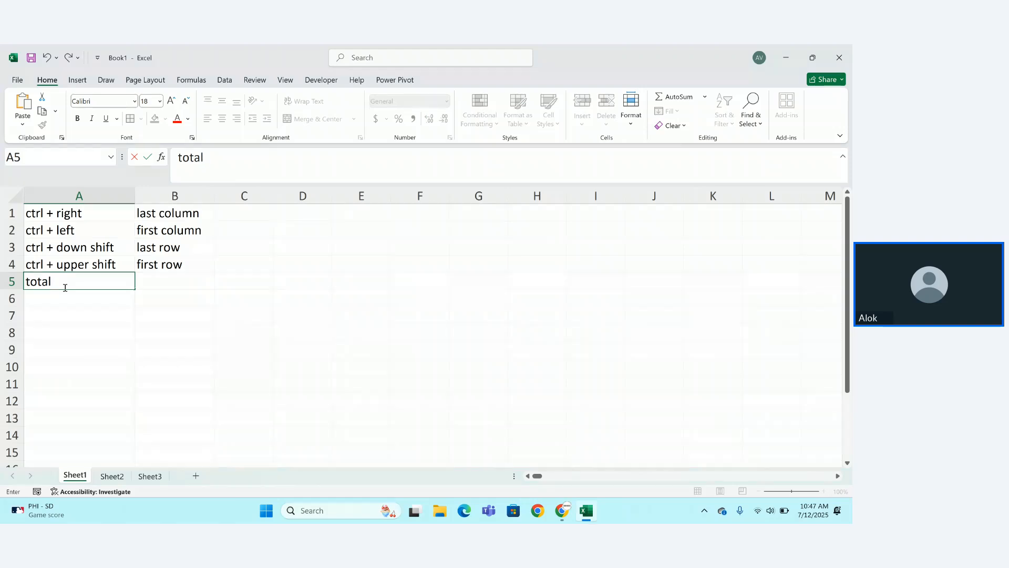
type(" coulmn")
key("Tab")
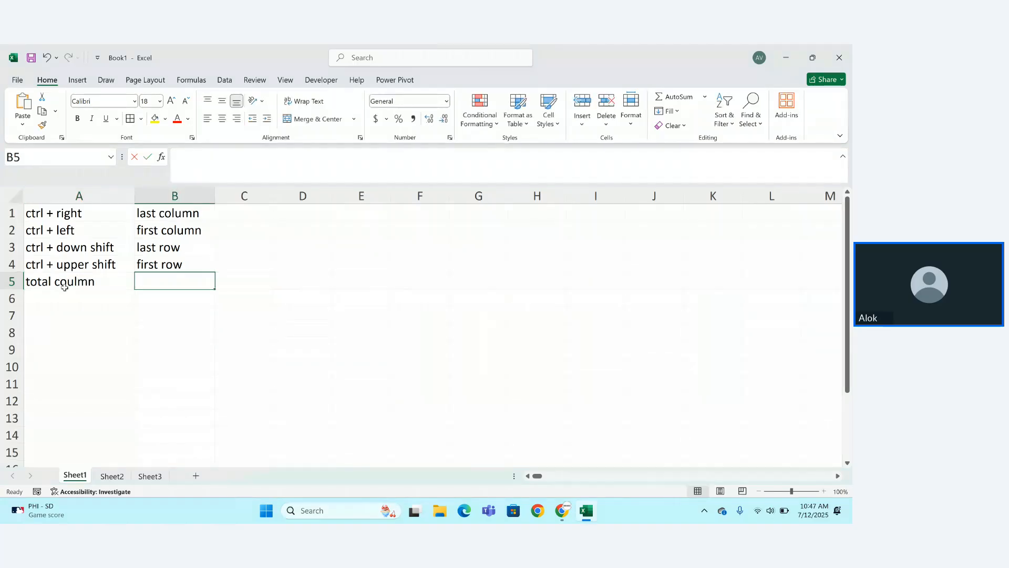
type("16")
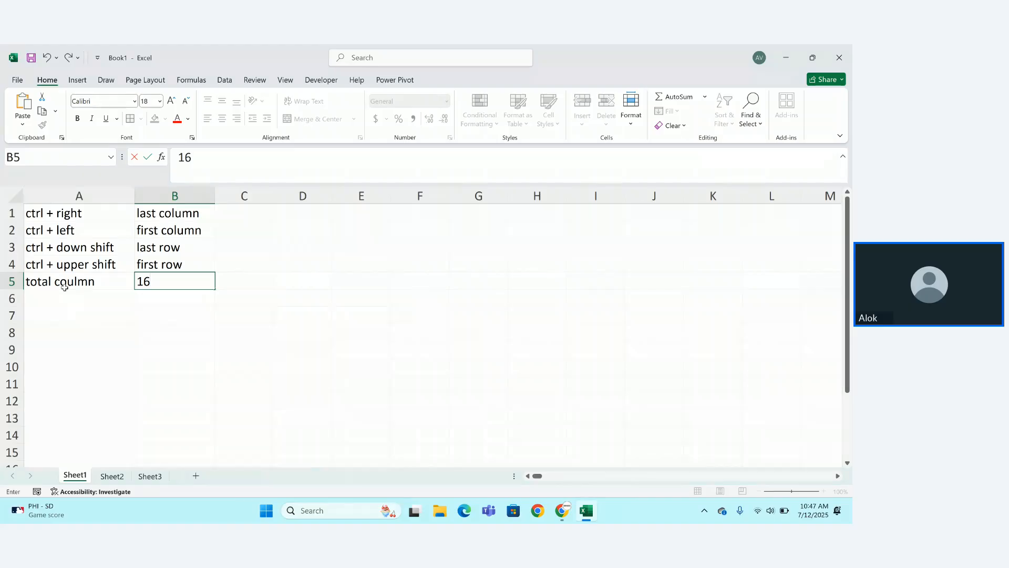
type("384")
key("Return")
Enter 'total row' in A6 with 1048576 in B6.
left_click(58, 297)
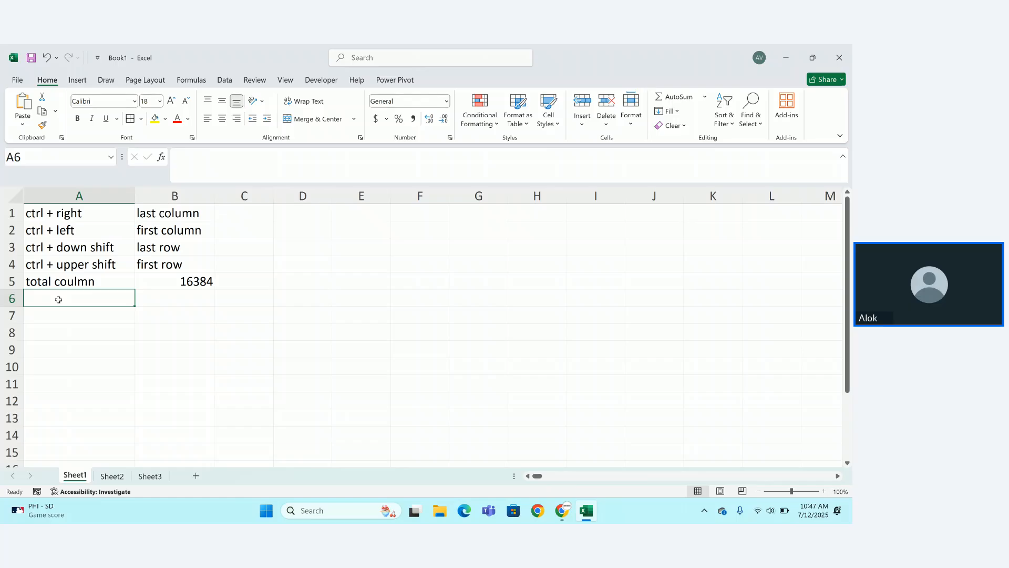
type("total row")
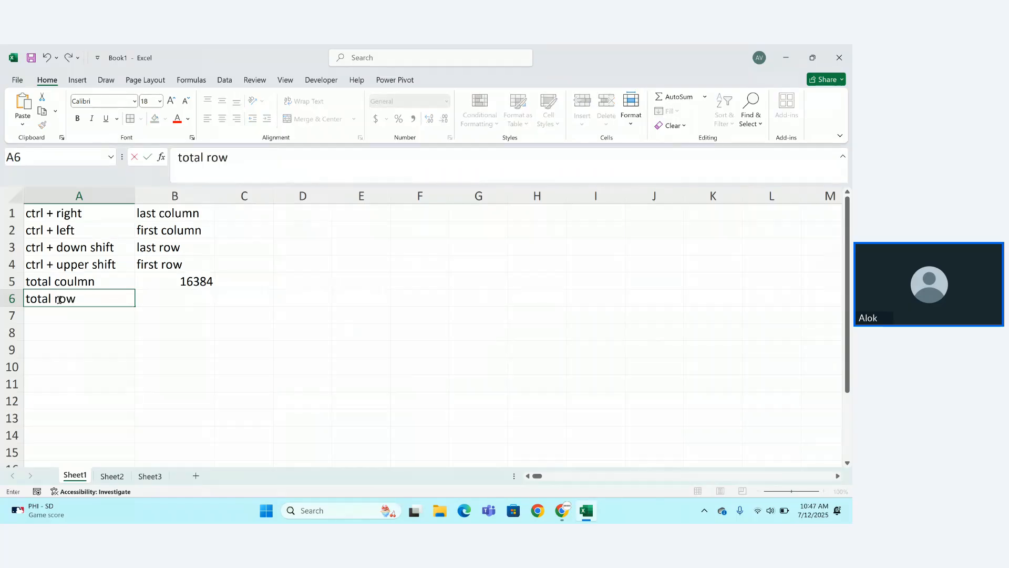
key("Tab")
type("10")
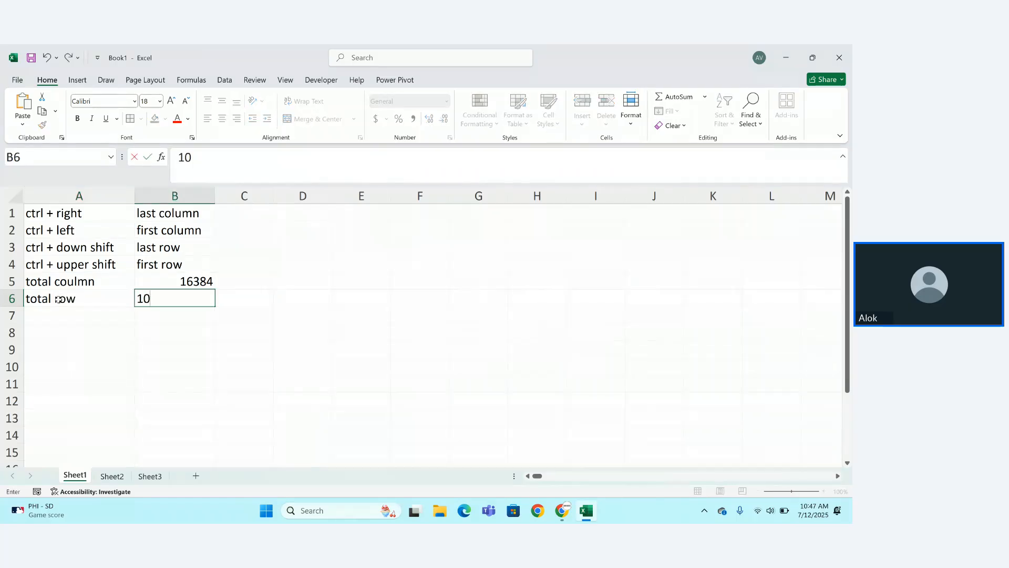
type("48576")
key("Return")
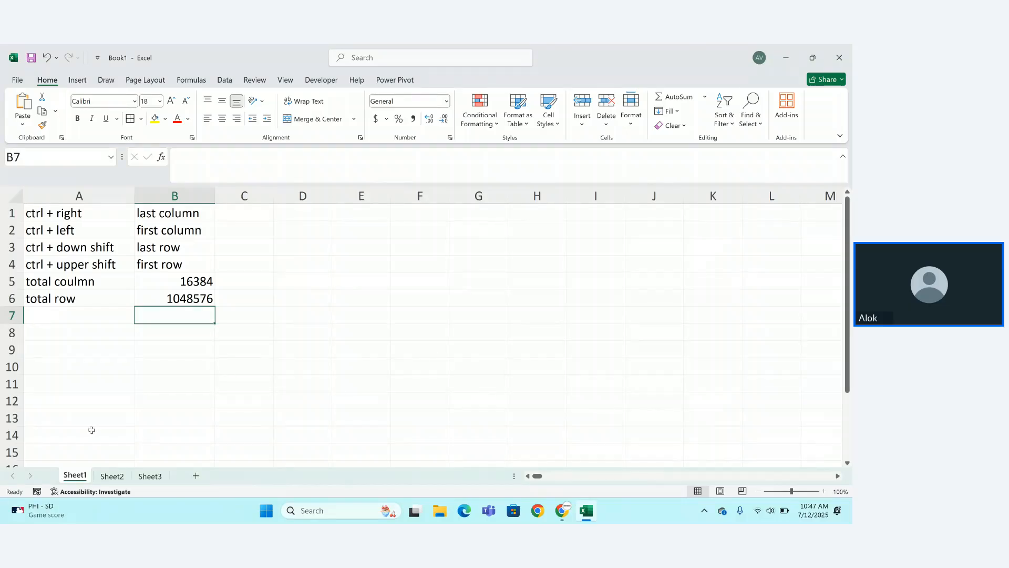
left_click(111, 475)
left_click(150, 476)
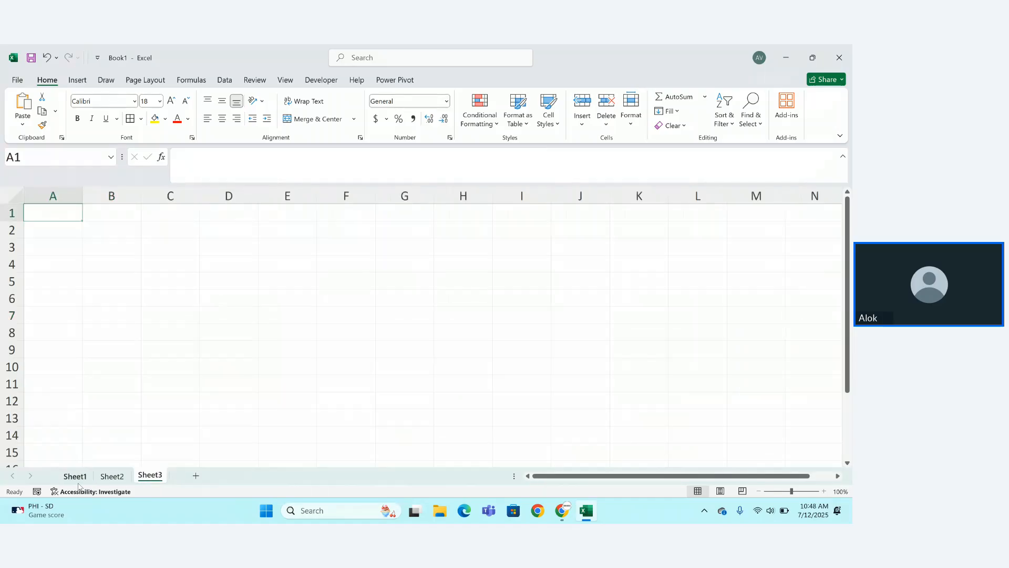
left_click(78, 483)
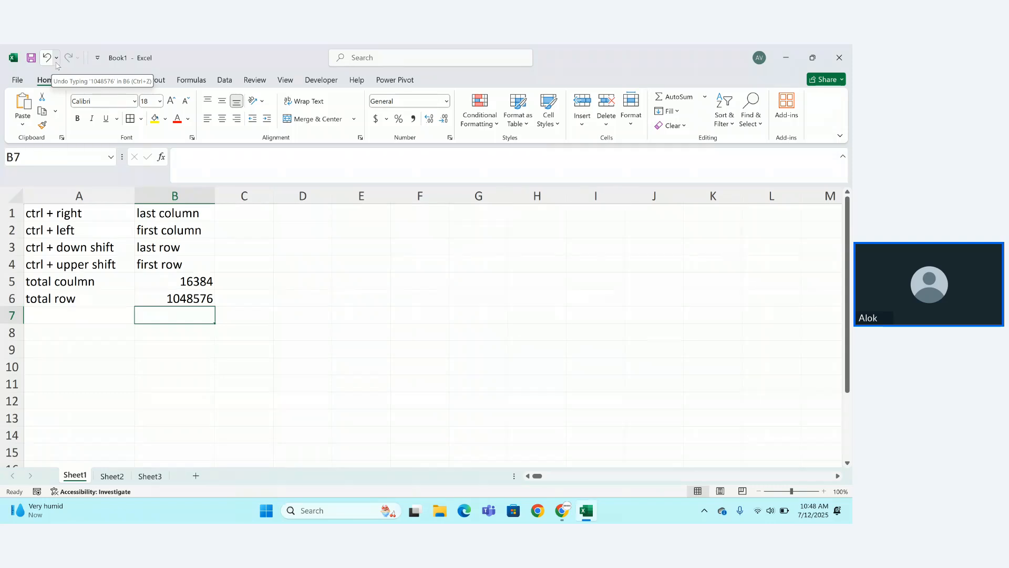
Check the Undo history without undoing, then open the Customize Quick Access Toolbar menu.
left_click(57, 58)
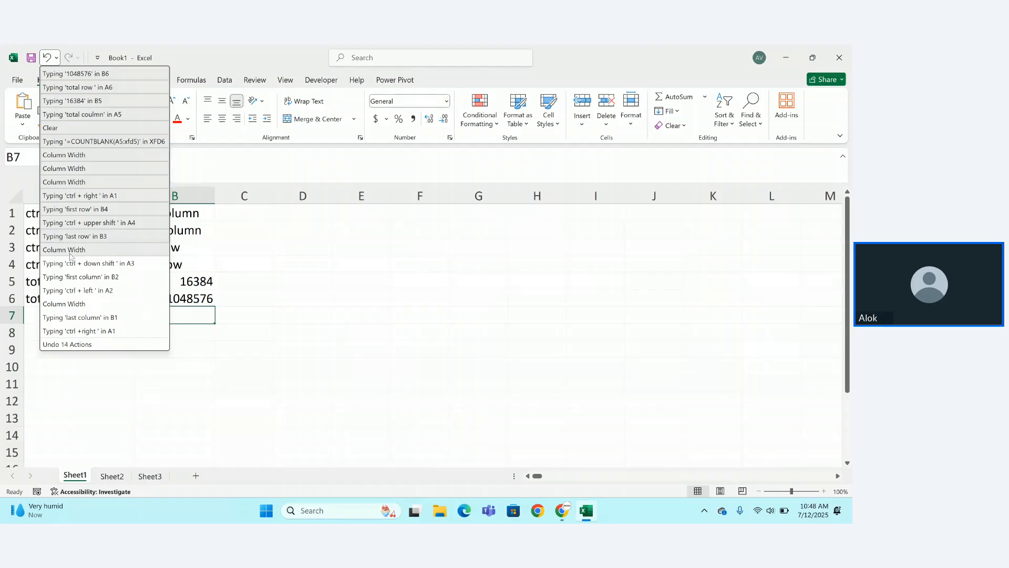
left_click(71, 345)
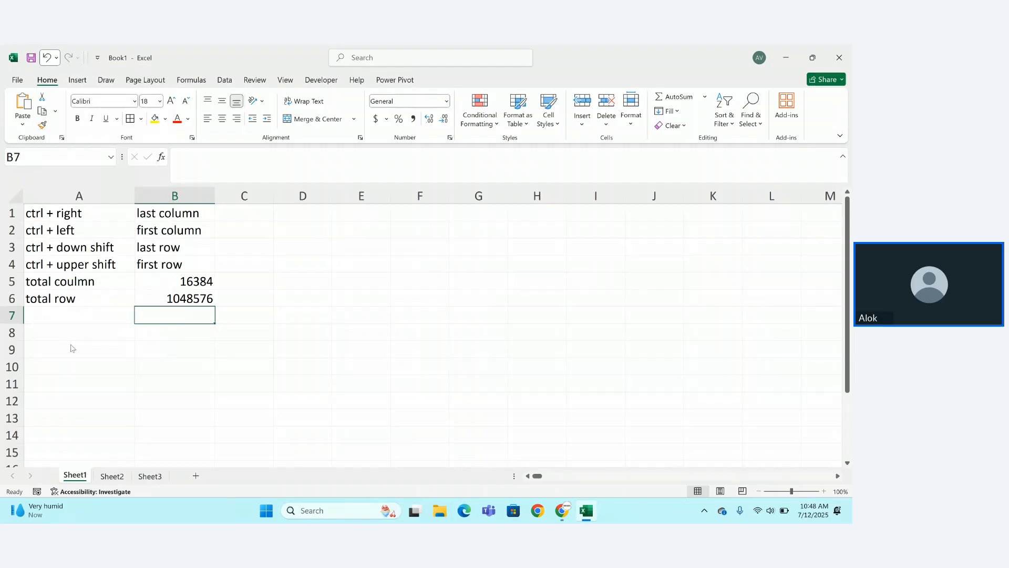
left_click(98, 58)
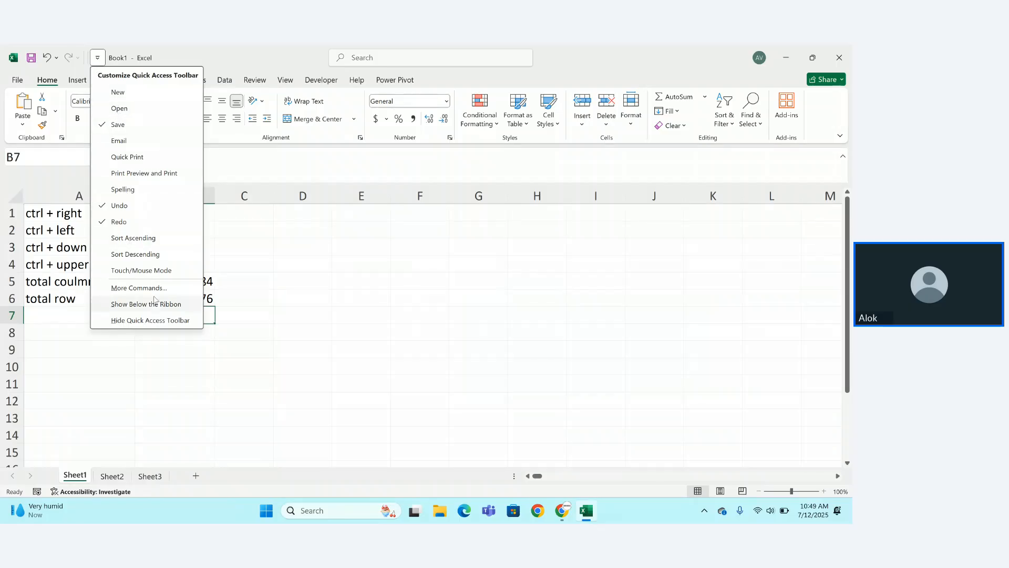
Dismiss the Customize Quick Access Toolbar menu by clicking the worksheet grid.
left_click(167, 372)
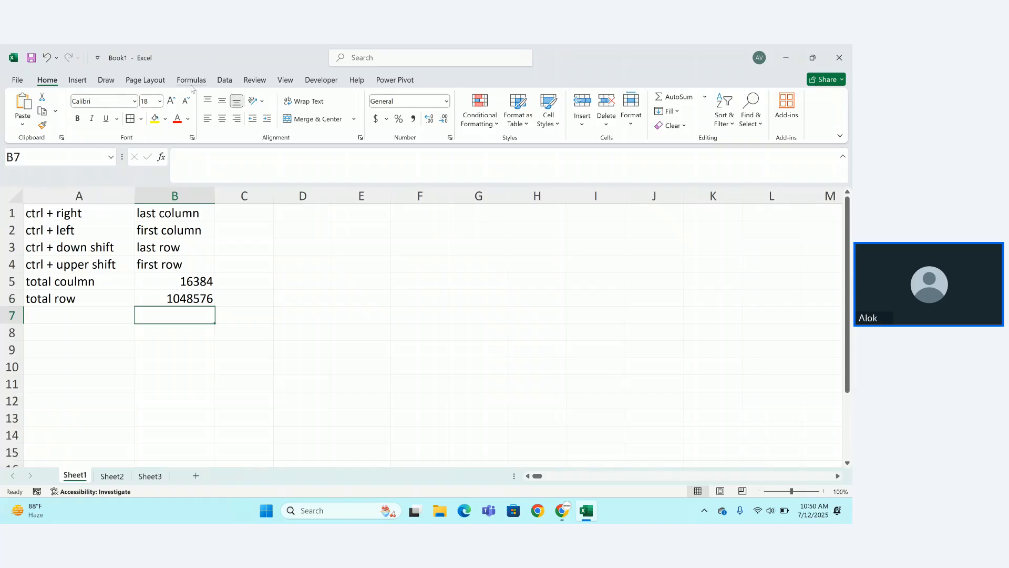
Browse Insert > Pictures, then the Formulas and Developer tabs, and return to Home.
left_click(77, 80)
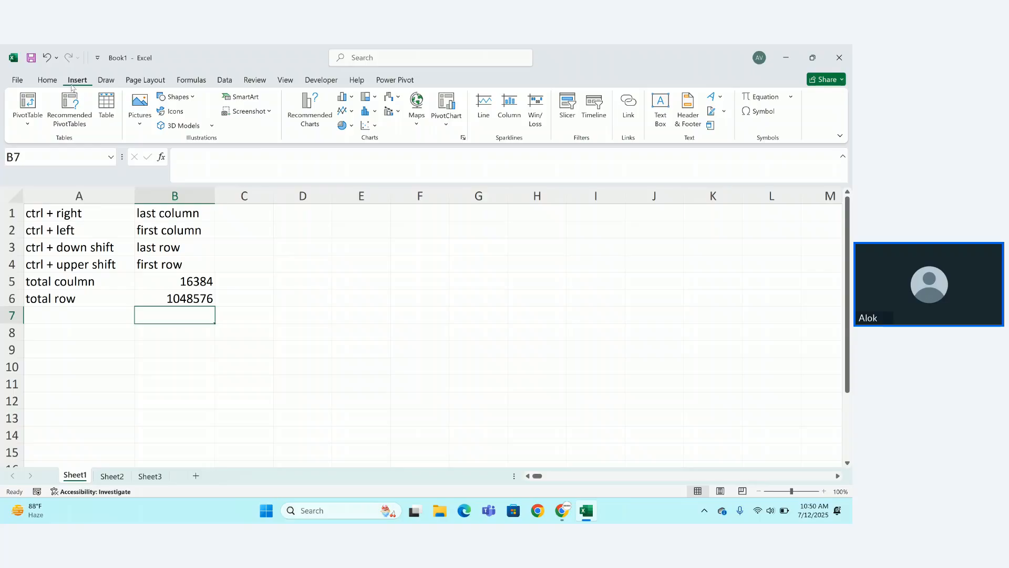
left_click(148, 98)
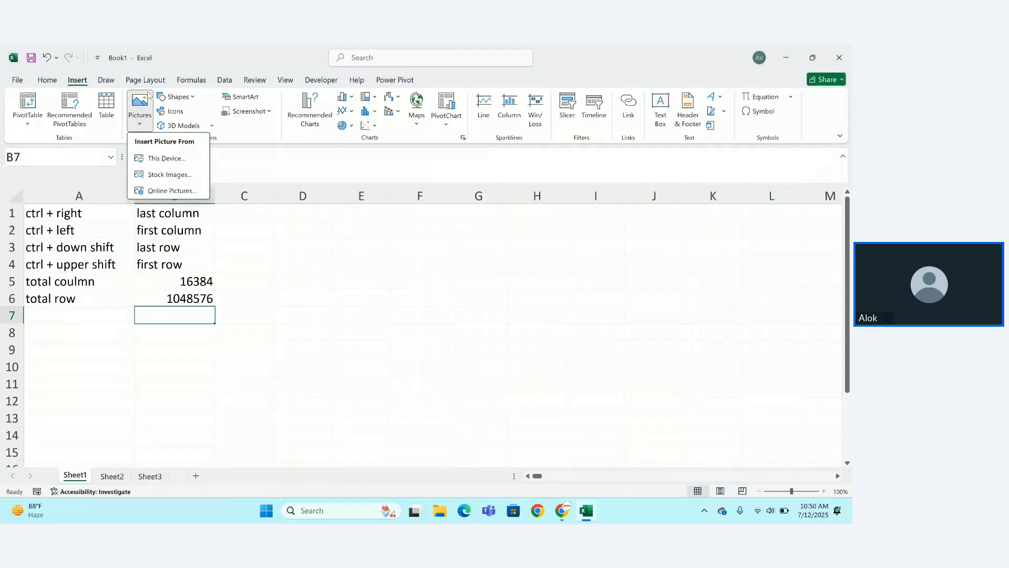
left_click(191, 80)
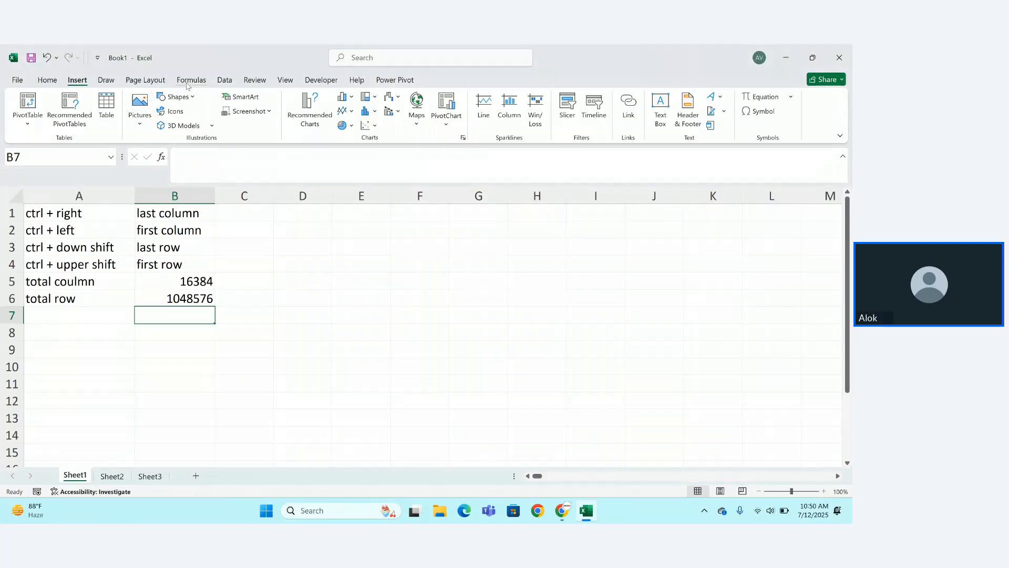
left_click(318, 81)
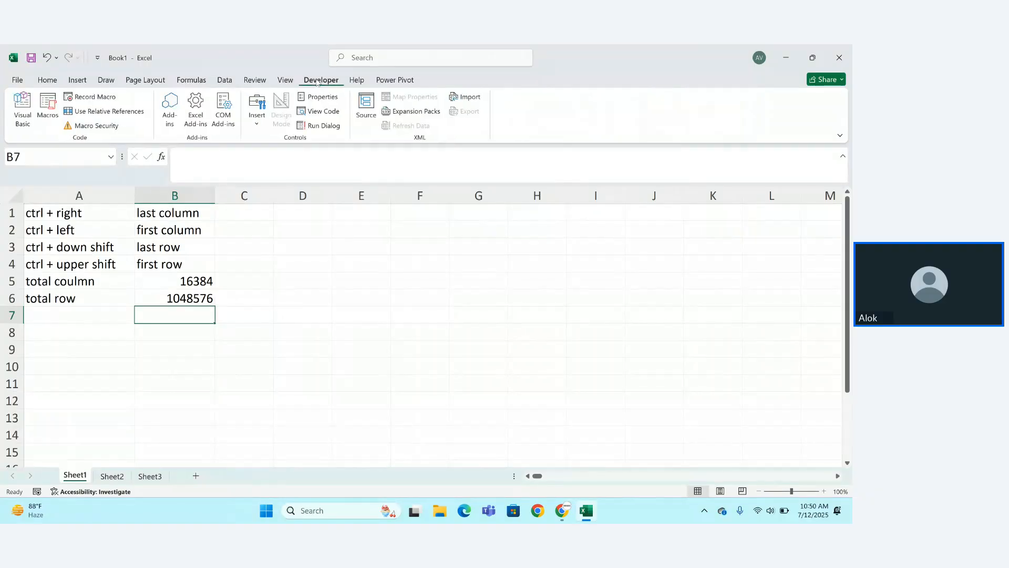
left_click(49, 80)
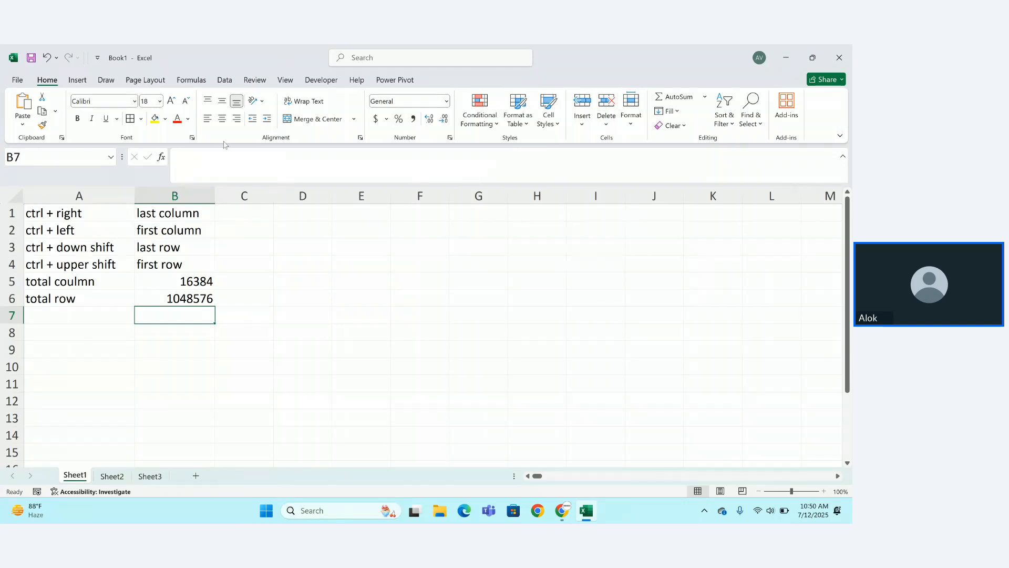
left_click(30, 123)
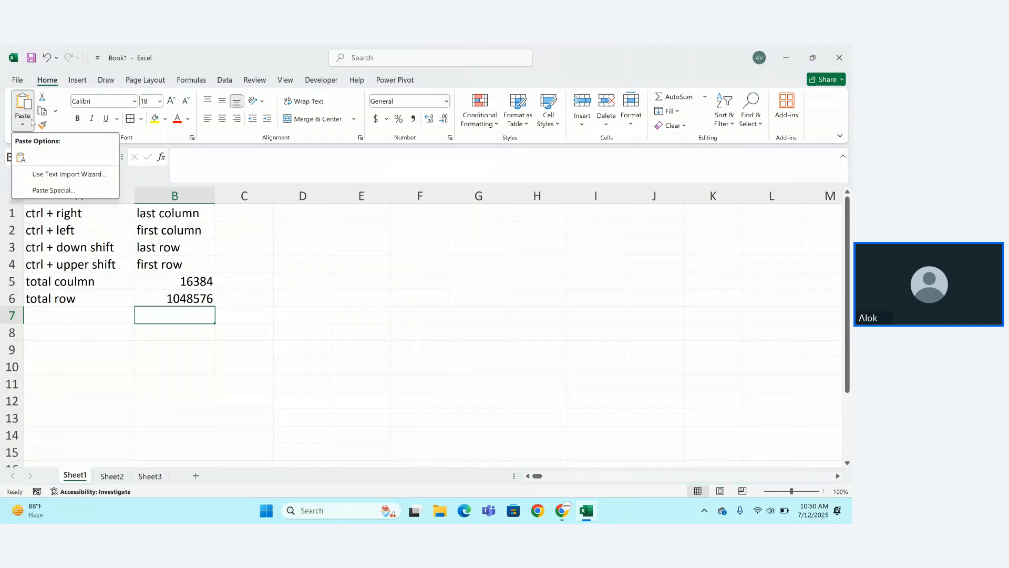
left_click(32, 123)
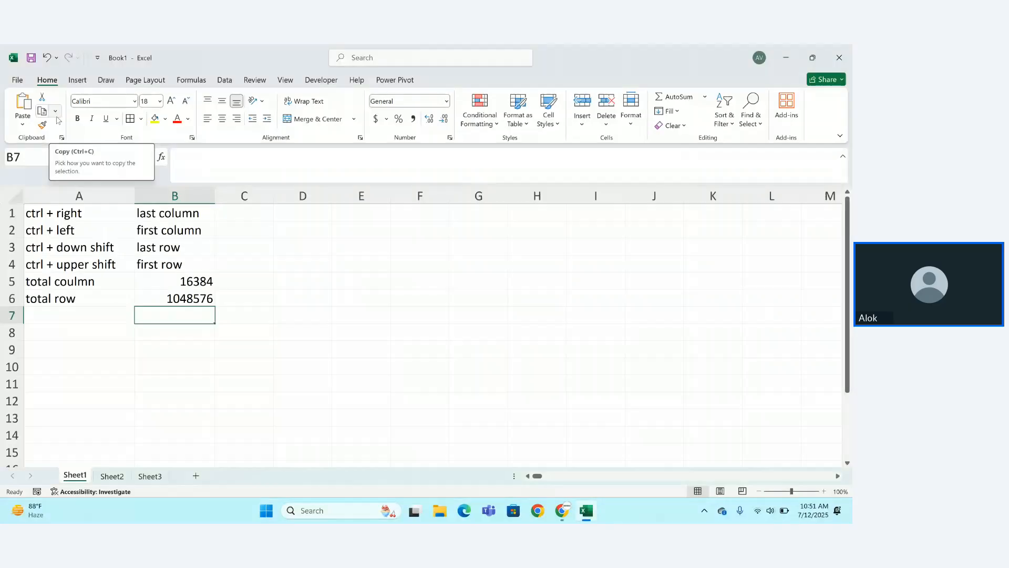
Type kanak into cell A10.
left_click(86, 373)
type("ak")
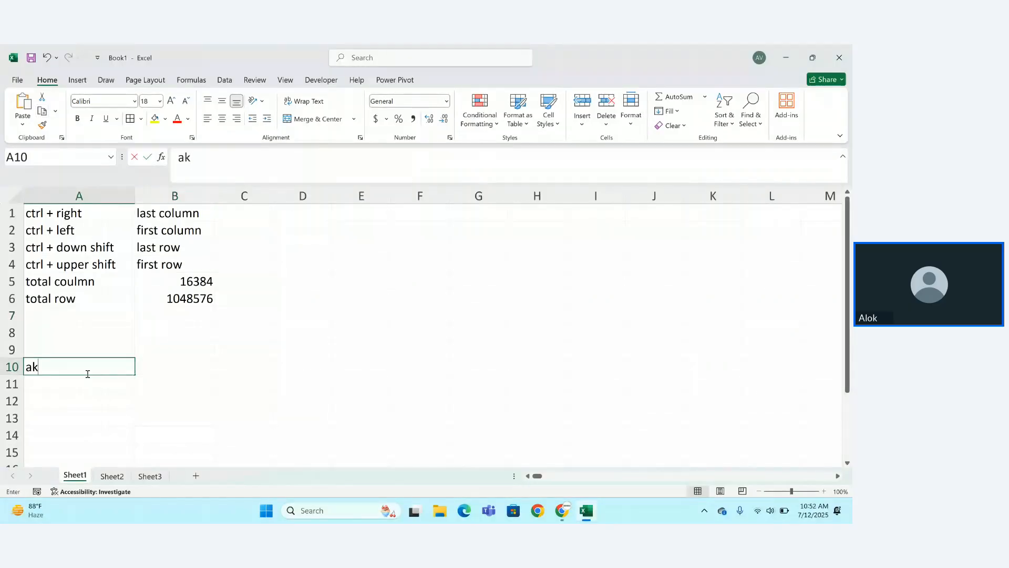
type("ana")
key("BackSpace")
key("BackSpace")
key("BackSpace")
key("BackSpace")
key("BackSpace")
type("kan")
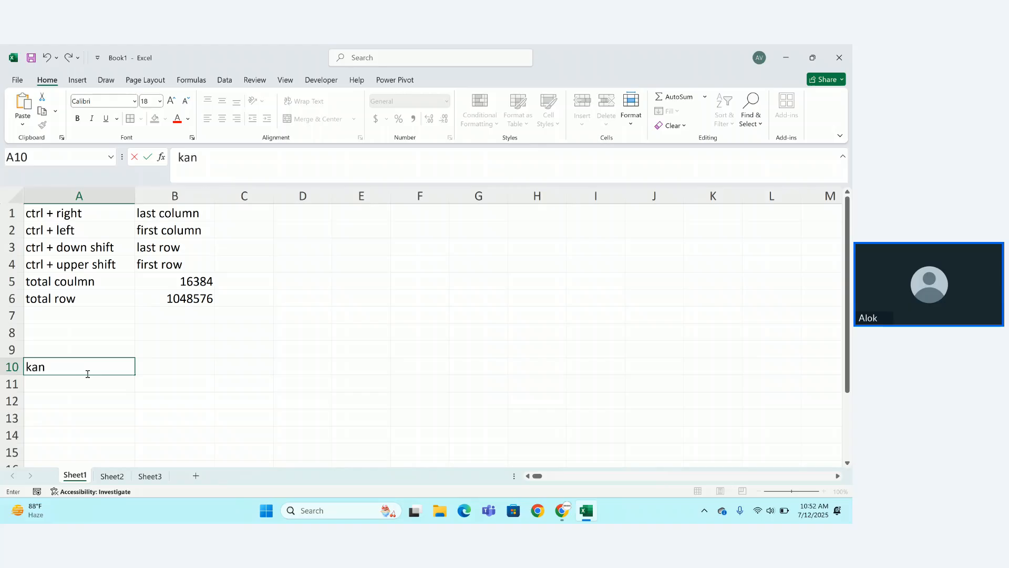
type("a")
type("k")
key("Return")
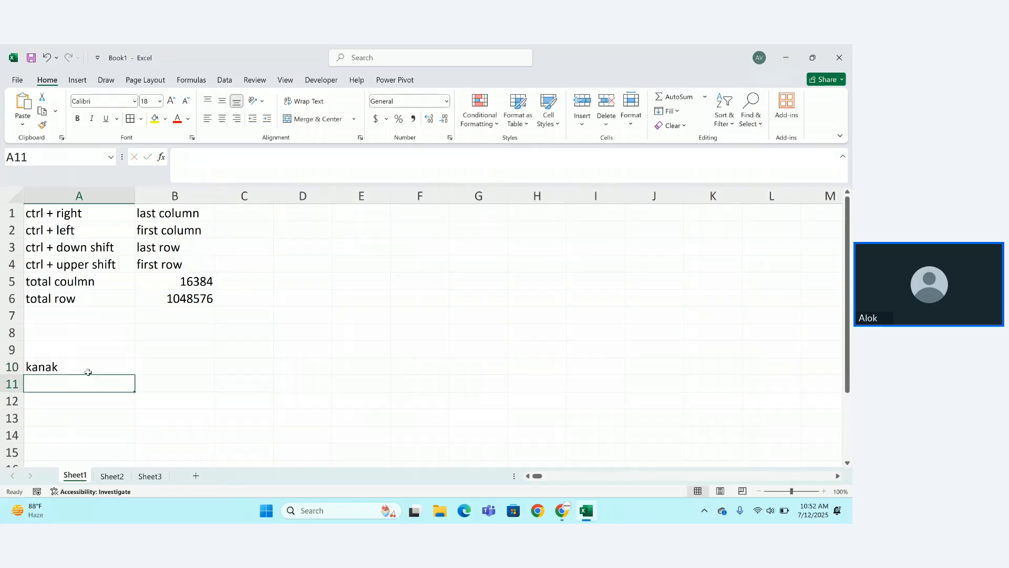
Cut A10 and try the copy and paste options on cell C10.
left_click(88, 370)
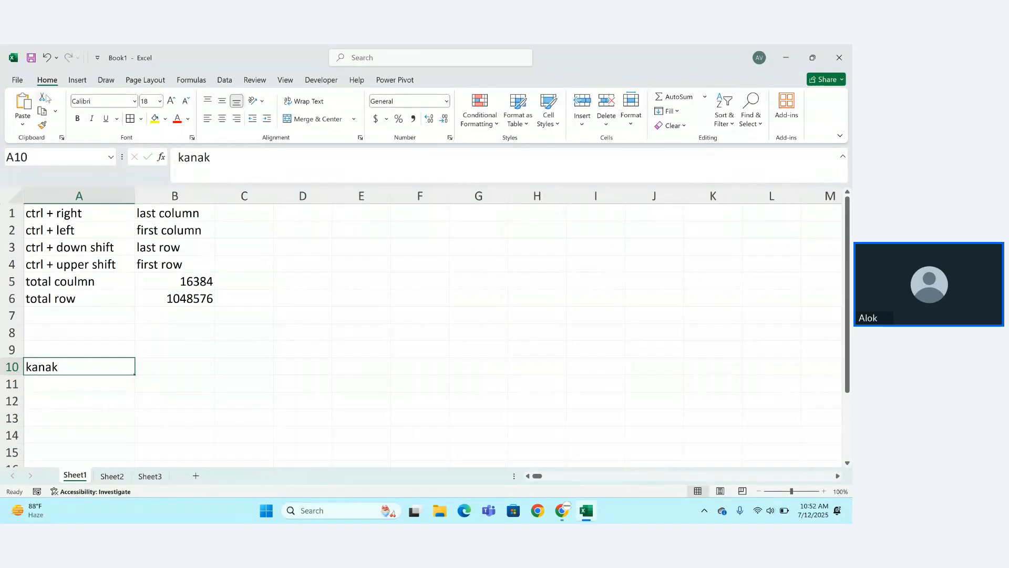
left_click(45, 97)
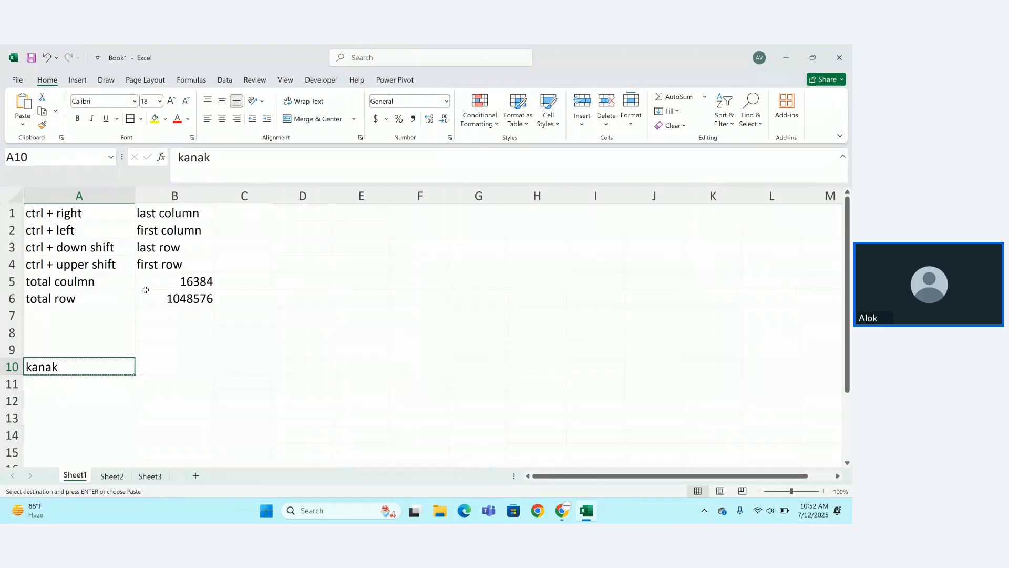
left_click(246, 364)
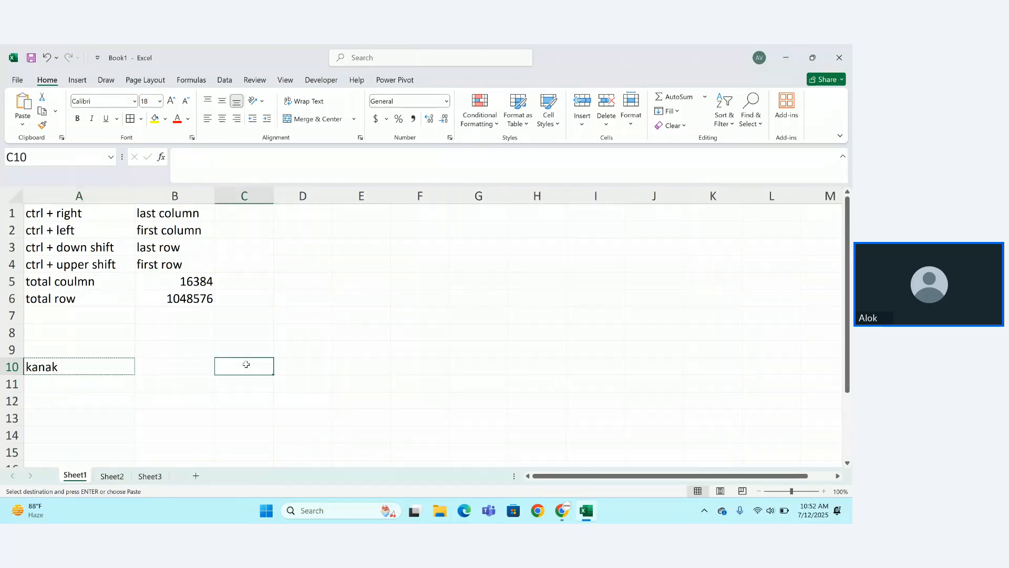
left_click(44, 112)
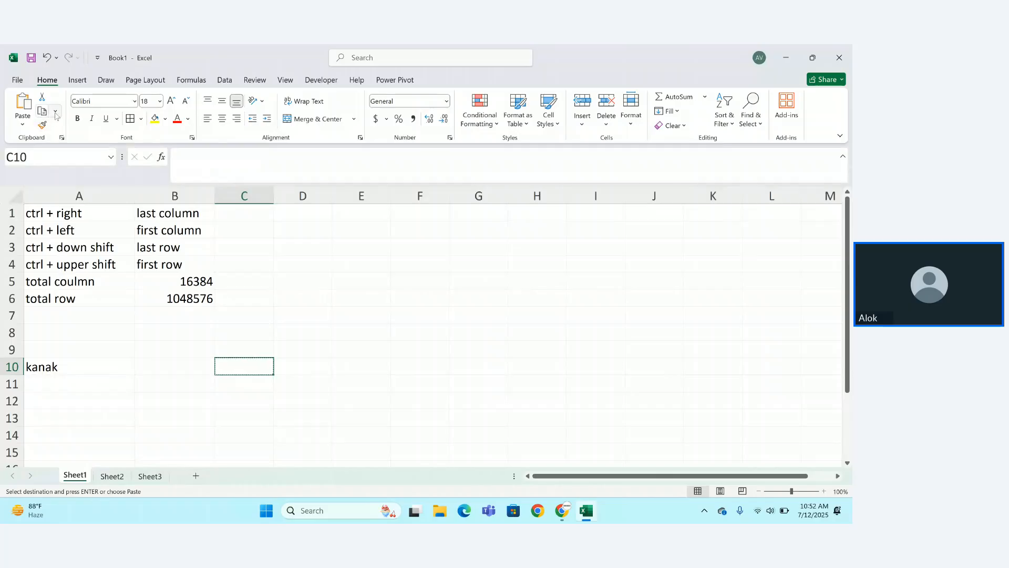
left_click(56, 111)
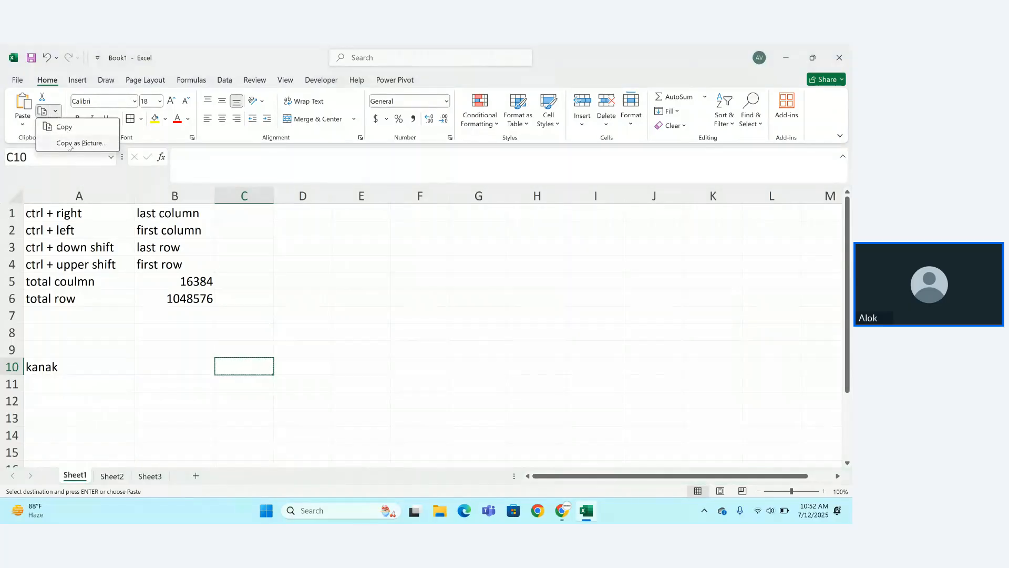
left_click(21, 113)
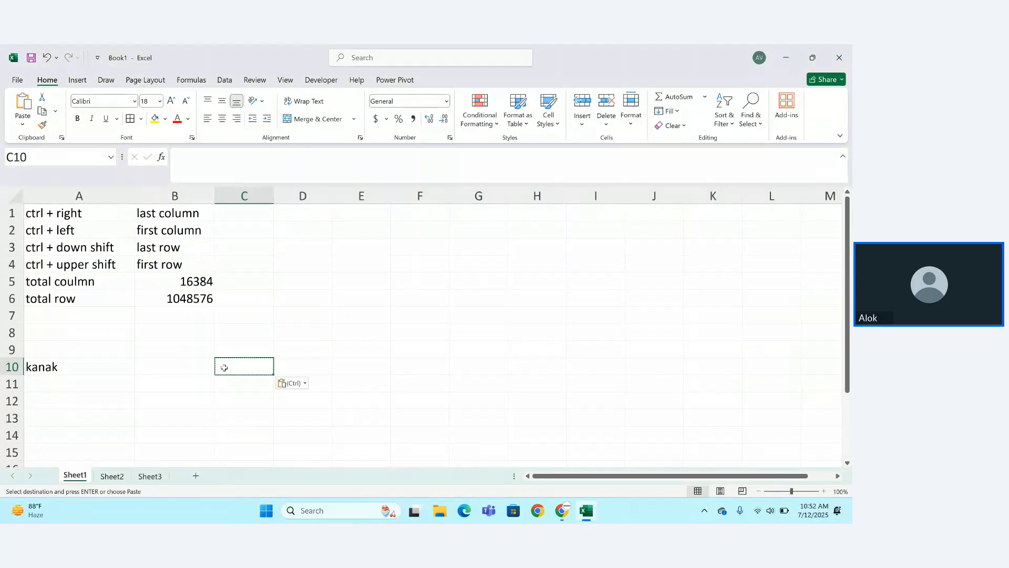
Copy A10 and paste kanak into C10 from the Paste gallery.
left_click(93, 371)
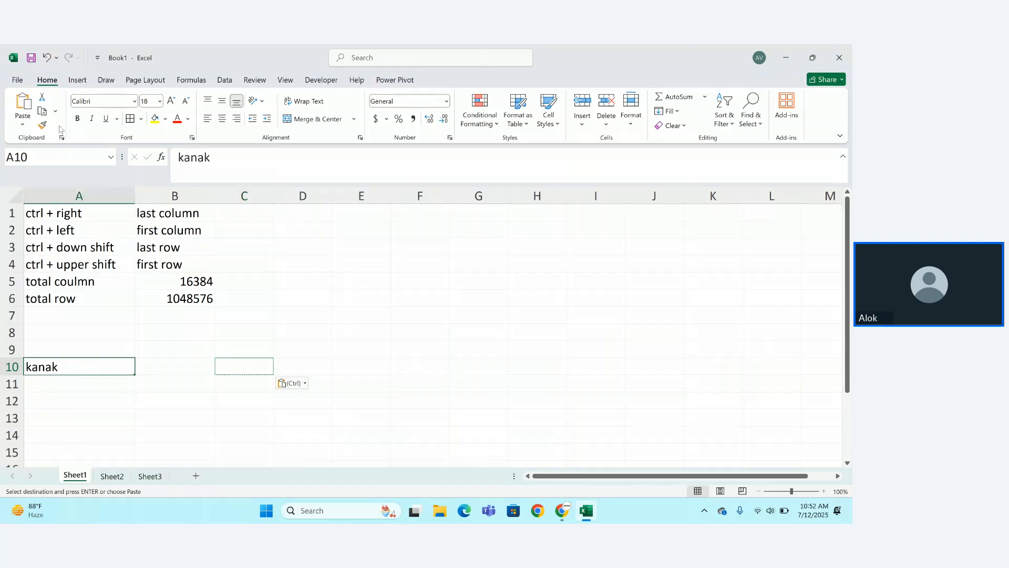
left_click(55, 112)
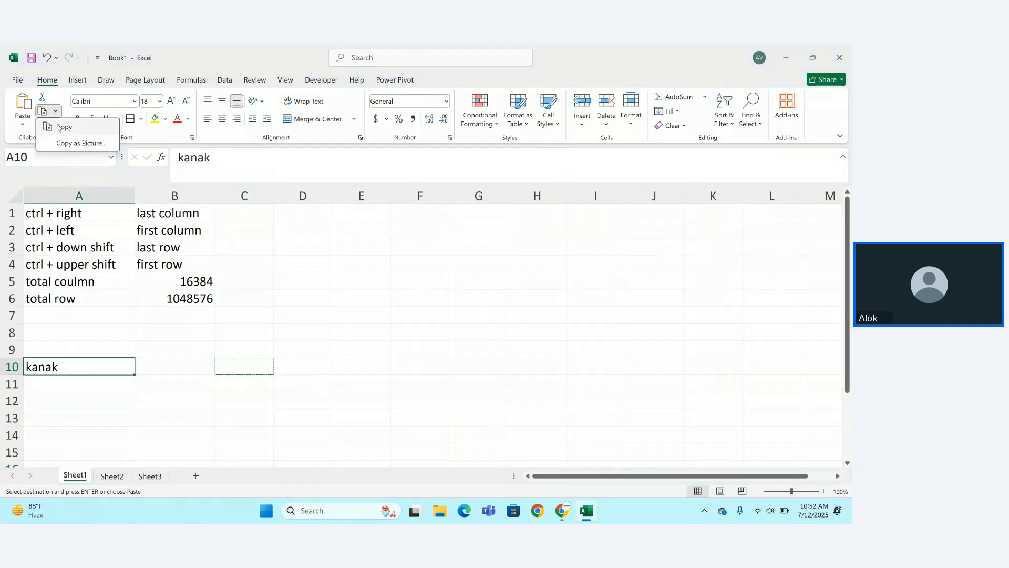
left_click(60, 127)
left_click(223, 357)
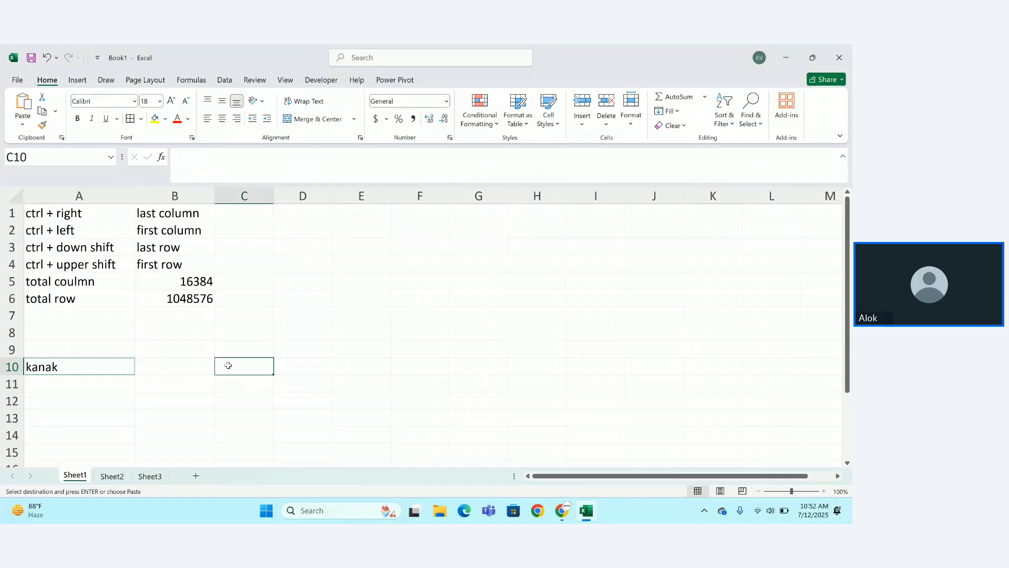
left_click(19, 122)
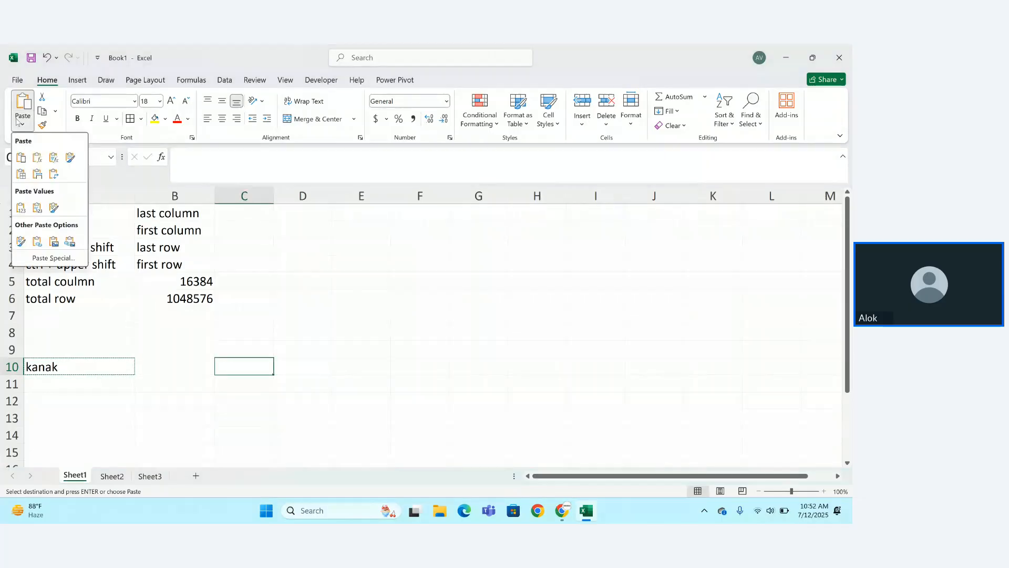
left_click(22, 159)
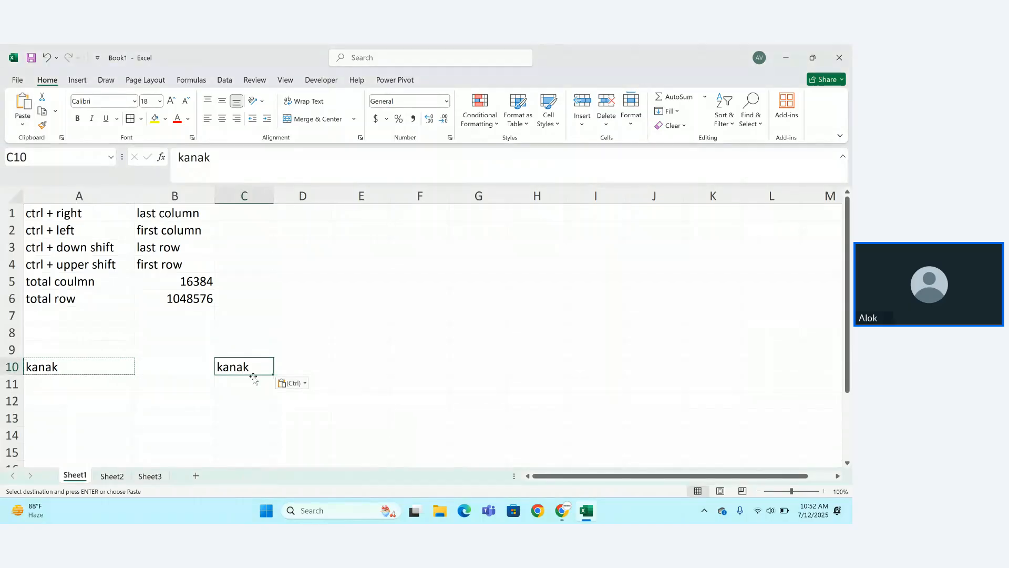
left_click(81, 365)
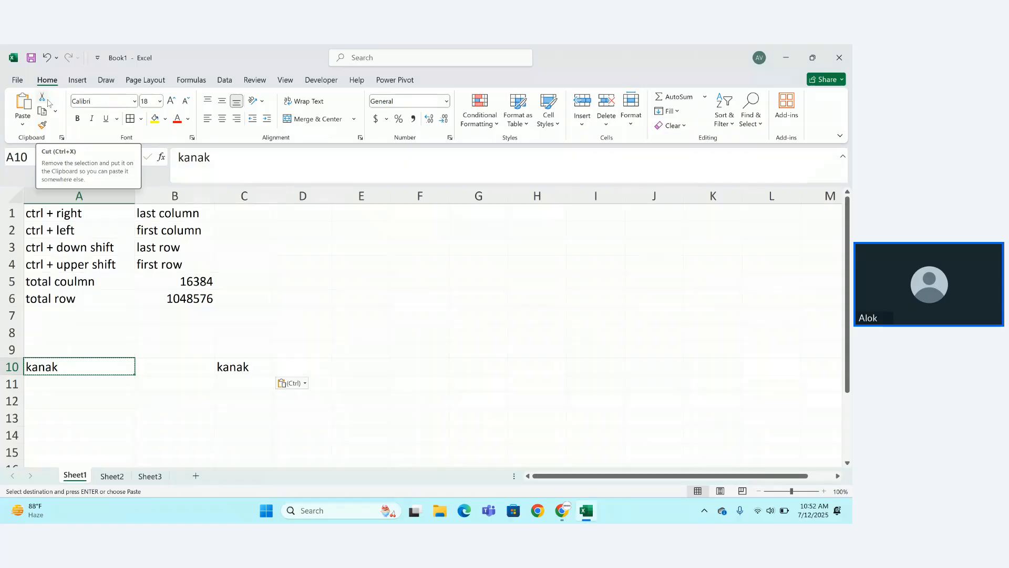
Cut kanak from A10 and paste it into C13 with Ctrl+V.
left_click(48, 103)
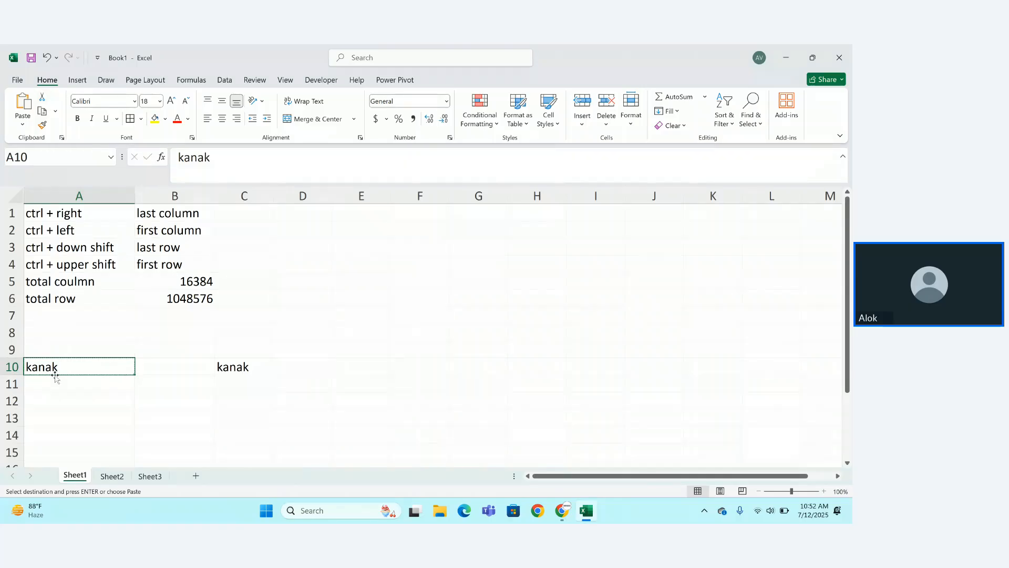
left_click(252, 421)
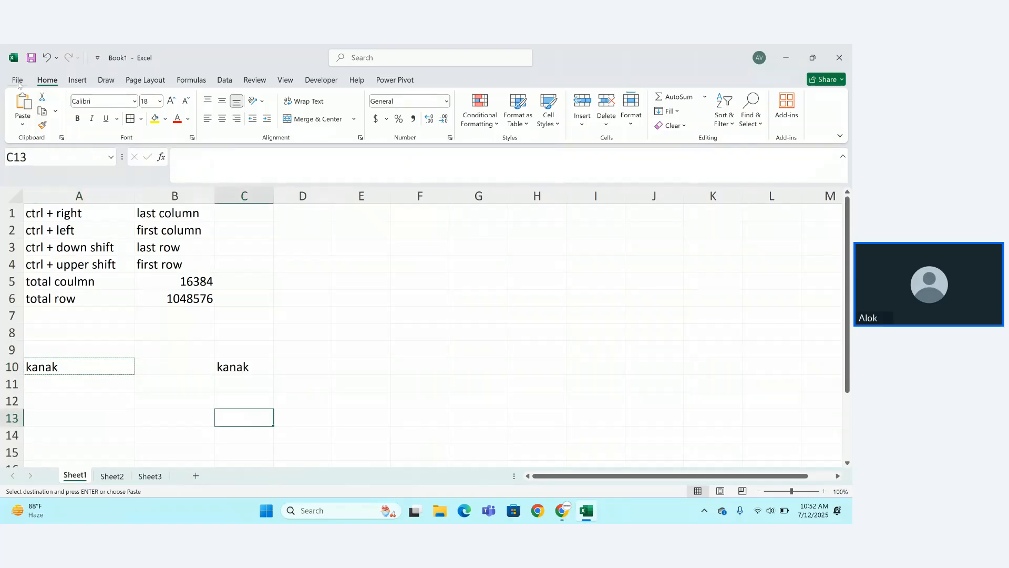
key("ctrl+v")
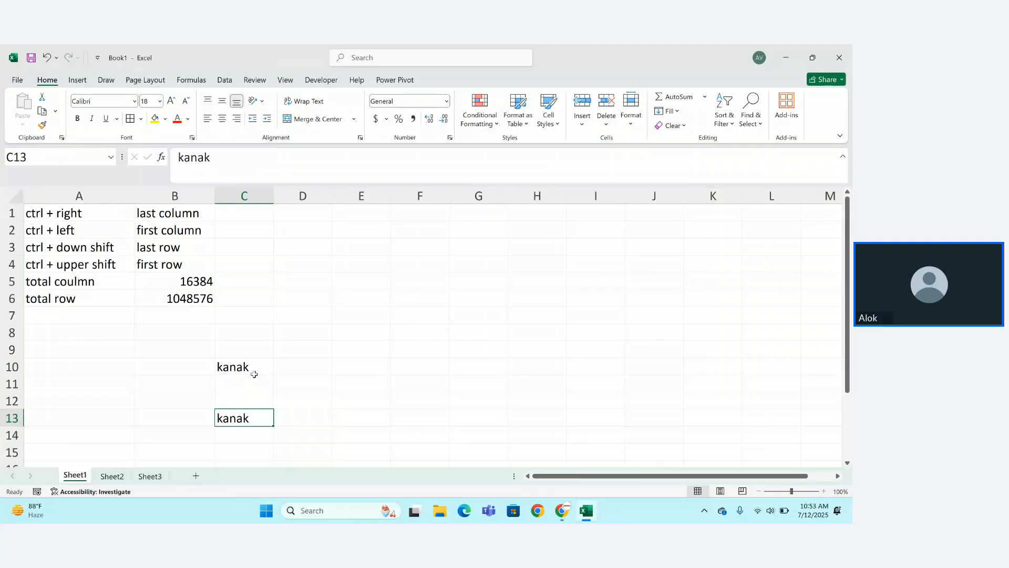
Use Format Painter to copy C10's formatting onto cell A10.
left_click(254, 374)
left_click(42, 125)
left_click(52, 364)
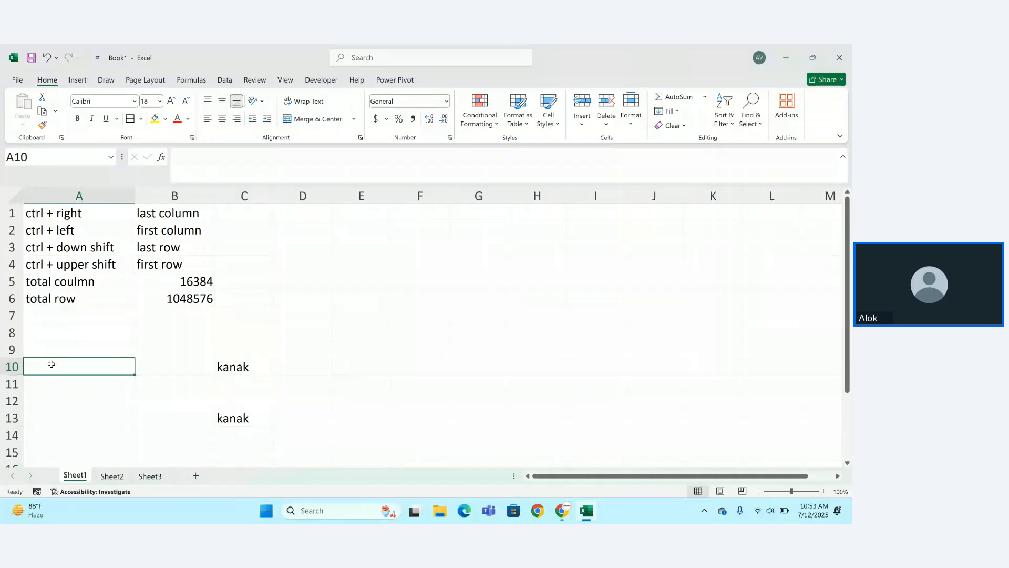
Turn C10's kanak red and paint that red formatting onto C13.
left_click(250, 374)
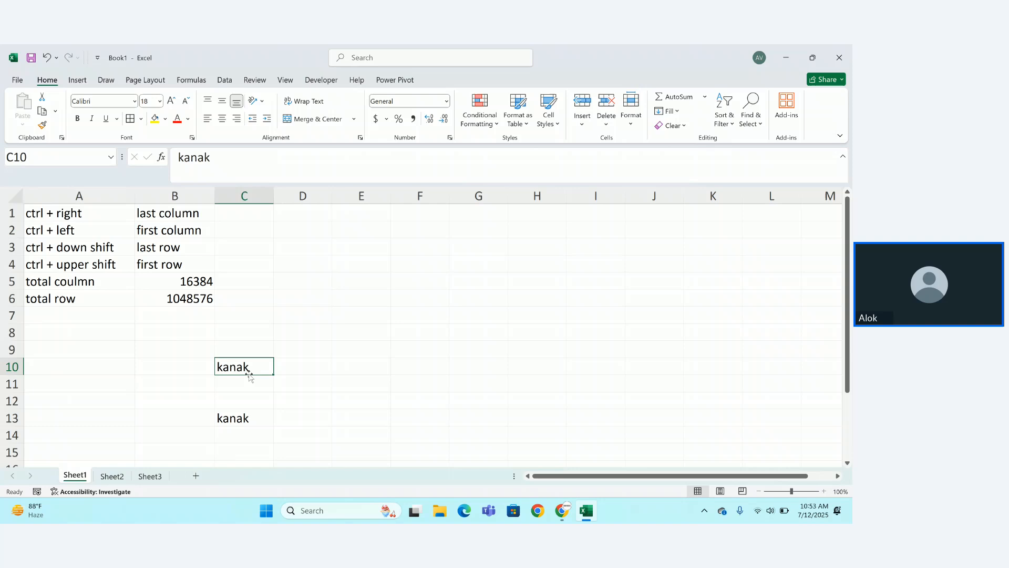
left_click(178, 119)
left_click(42, 125)
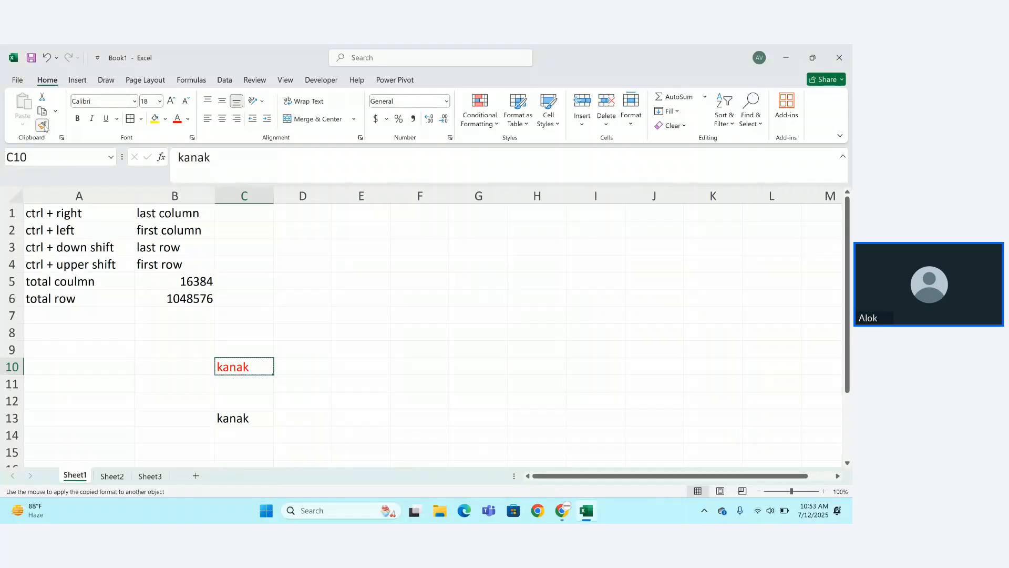
left_click(245, 420)
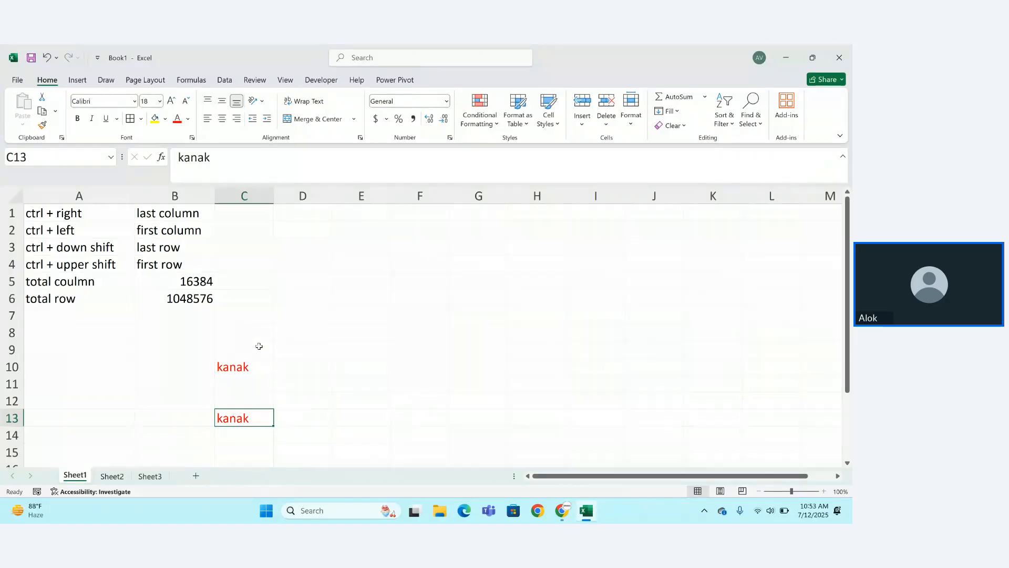
Revert C13's kanak to plain black text and open C10 for editing.
left_click(246, 370)
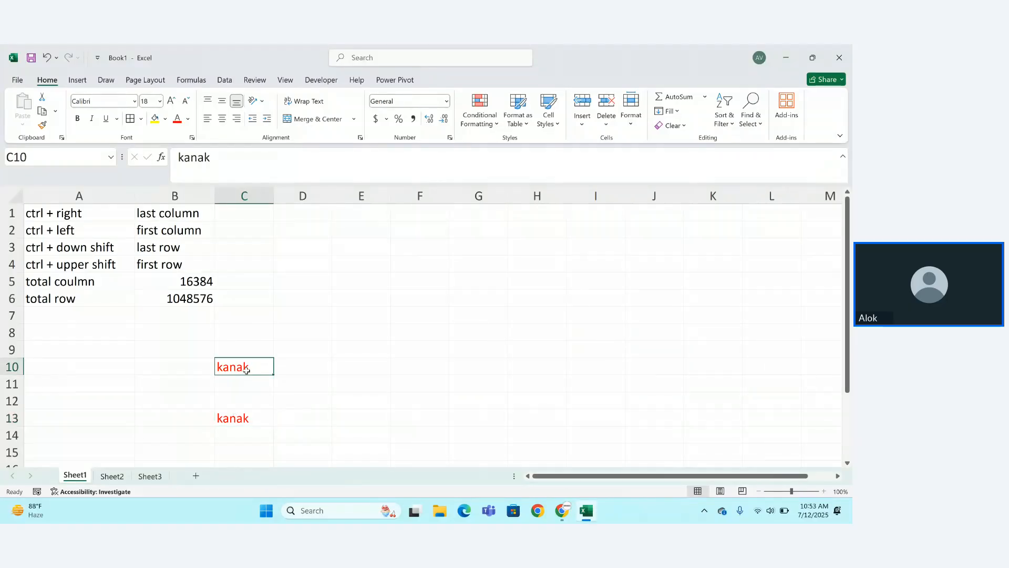
key("ctrl+c")
key("ctrl+Down")
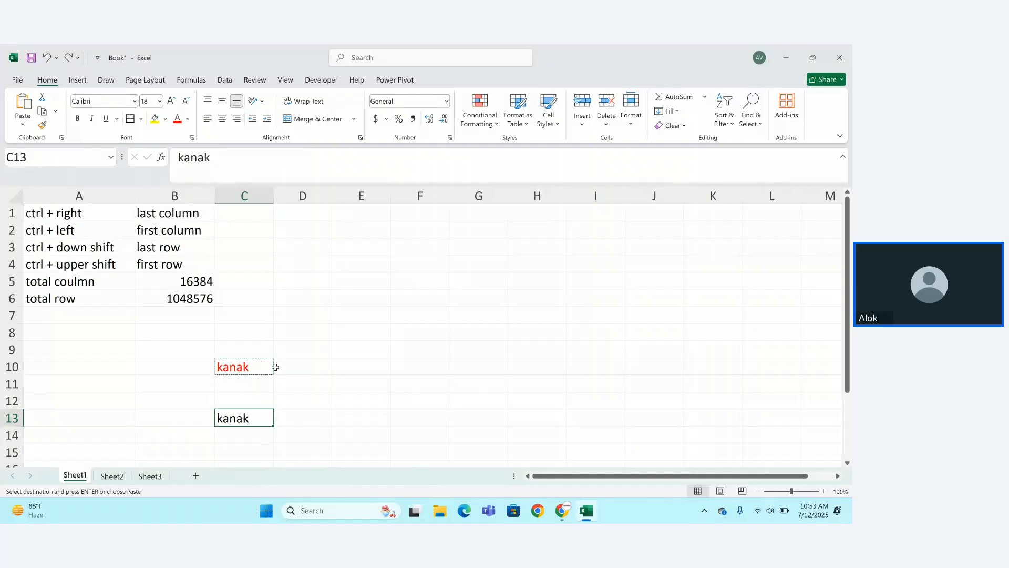
double_click(261, 367)
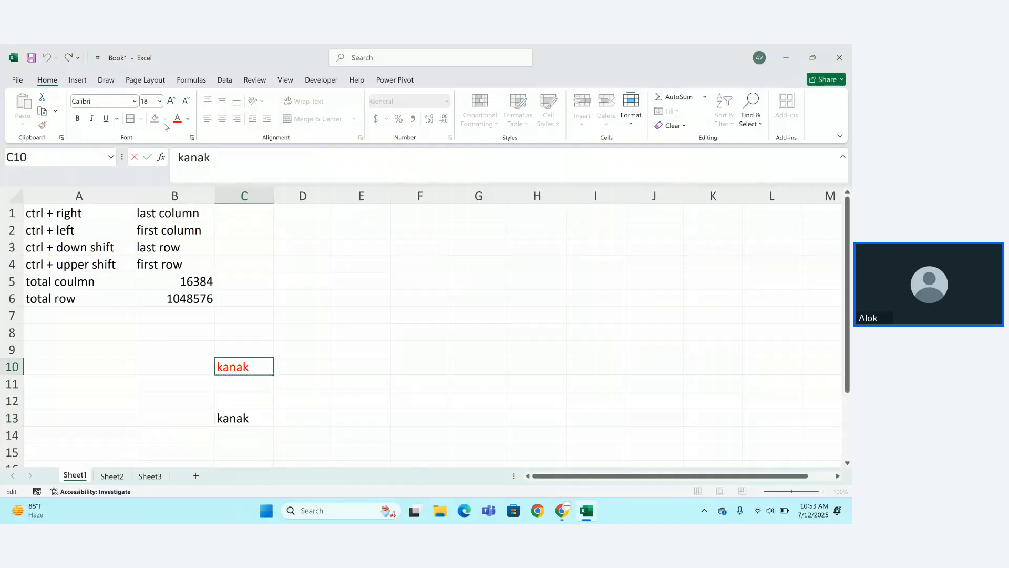
Fill C10 blue, then change it to a lighter blue behind the red kanak.
key("Return")
left_click(255, 366)
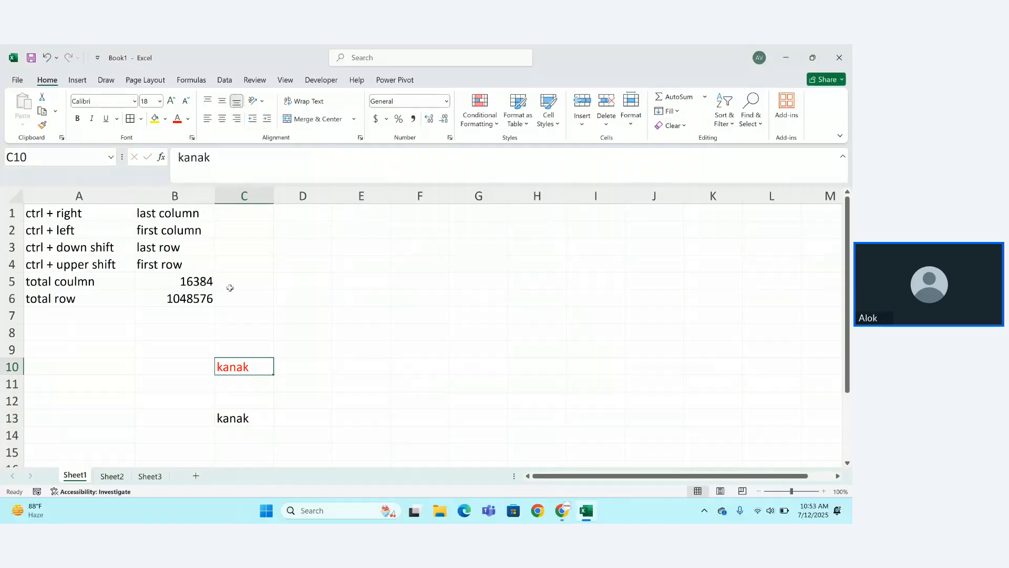
left_click(165, 119)
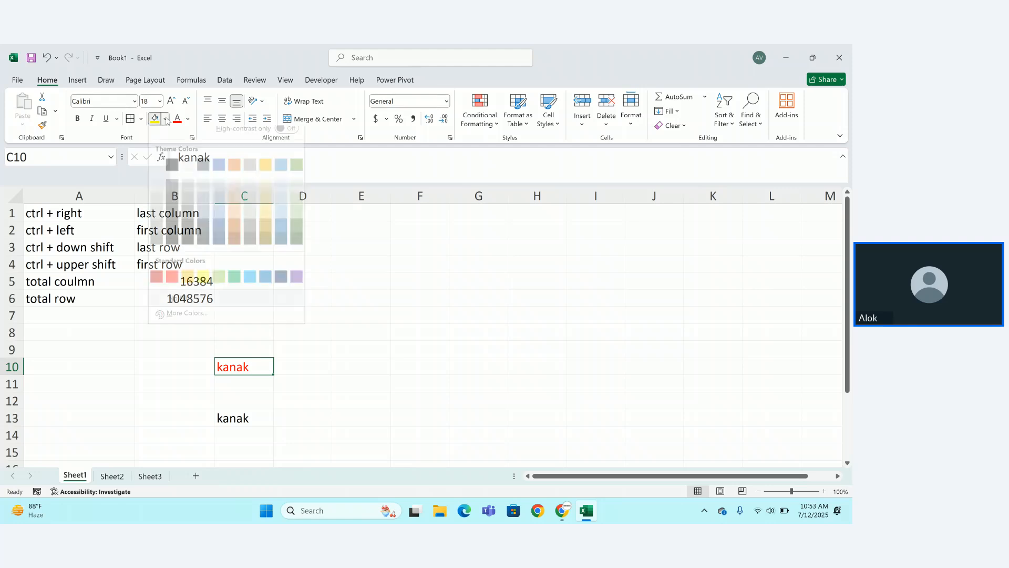
left_click(219, 174)
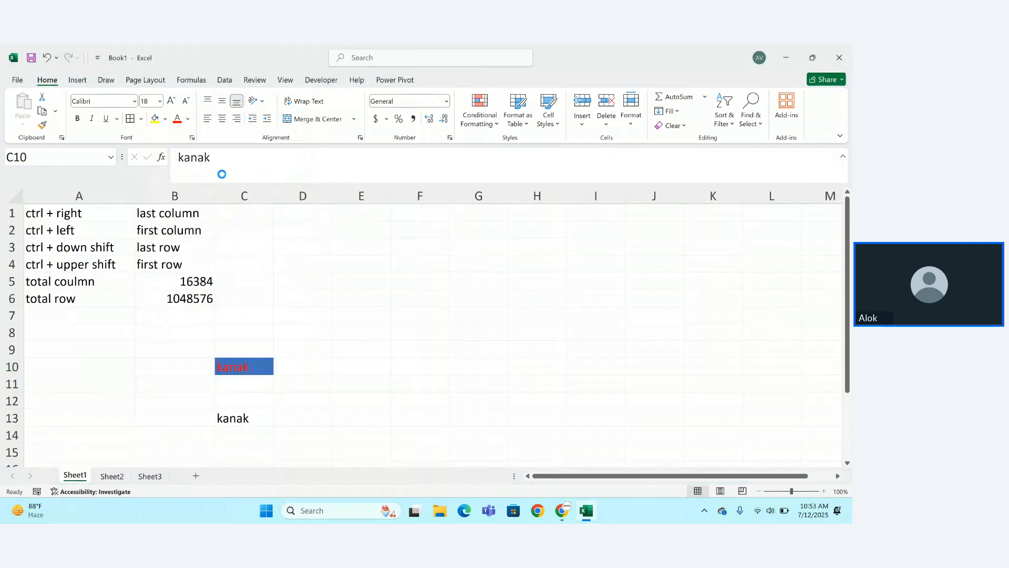
left_click(165, 118)
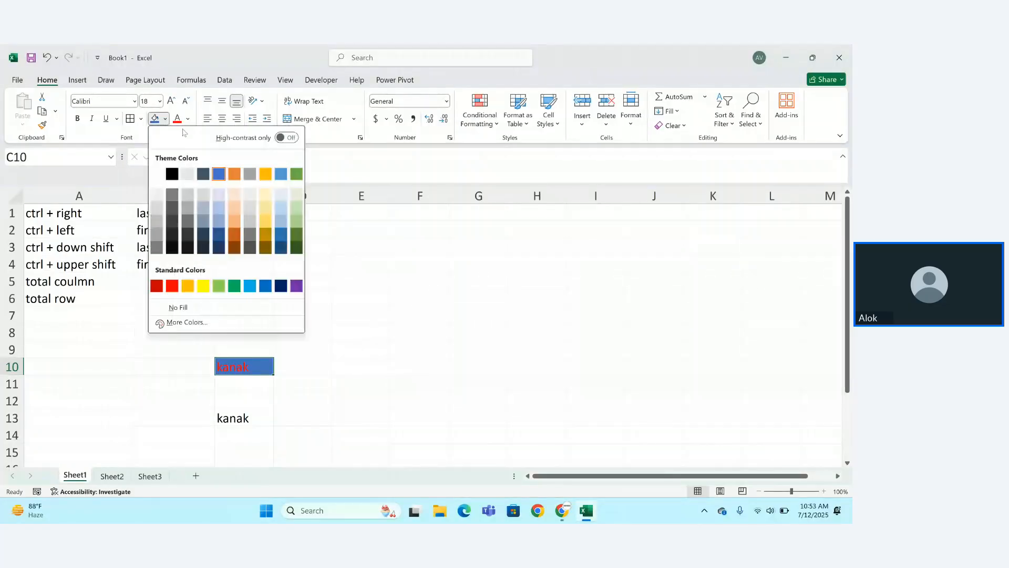
left_click(221, 220)
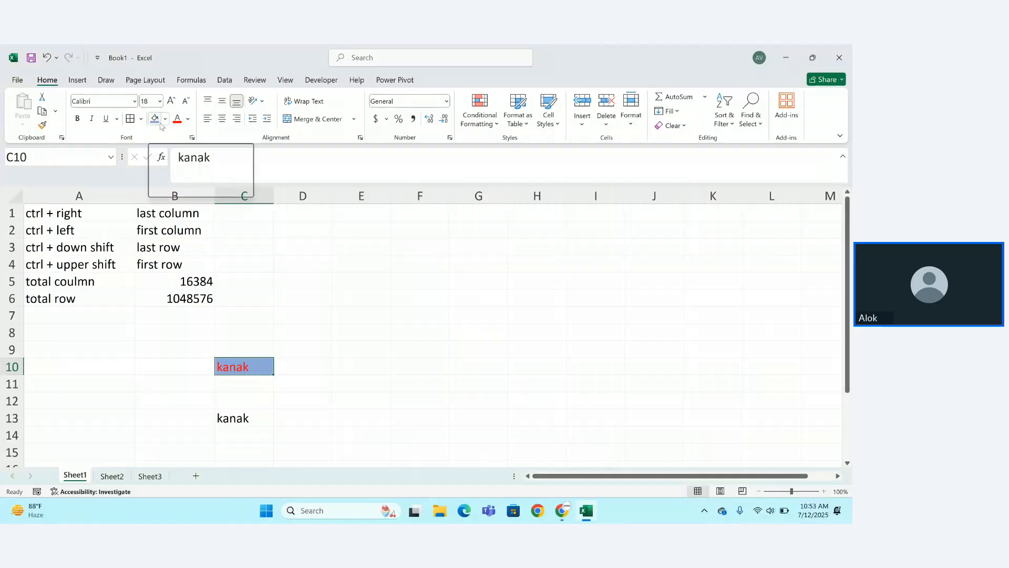
left_click(233, 418)
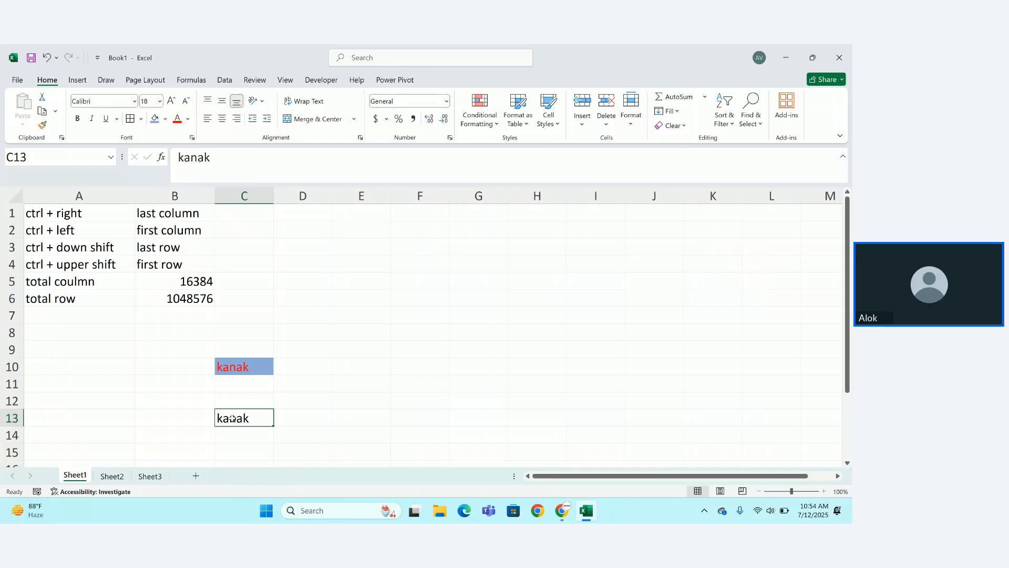
left_click(261, 365)
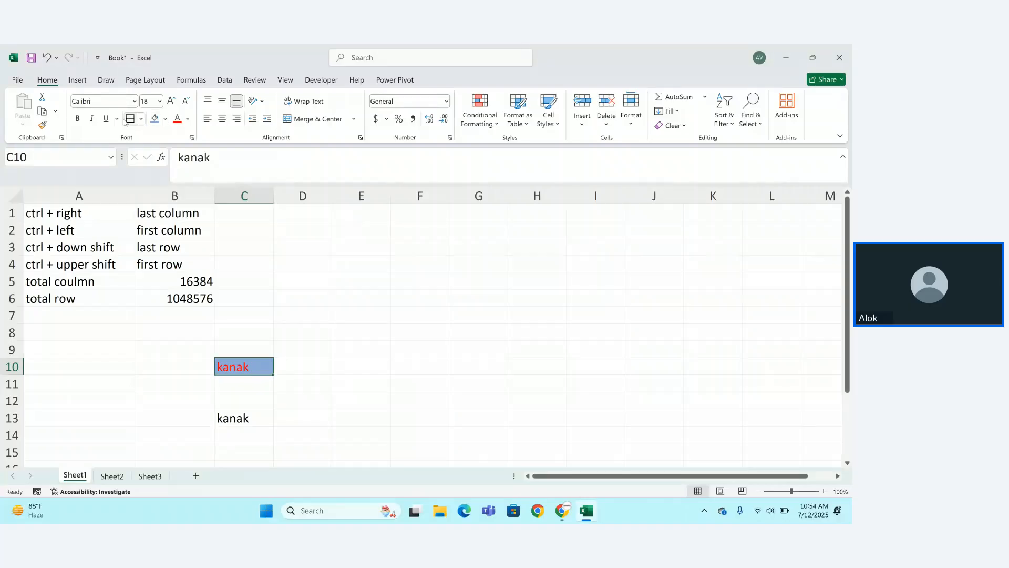
Format-paint C10's red-on-light-blue style onto C13, then copy C13.
left_click(42, 125)
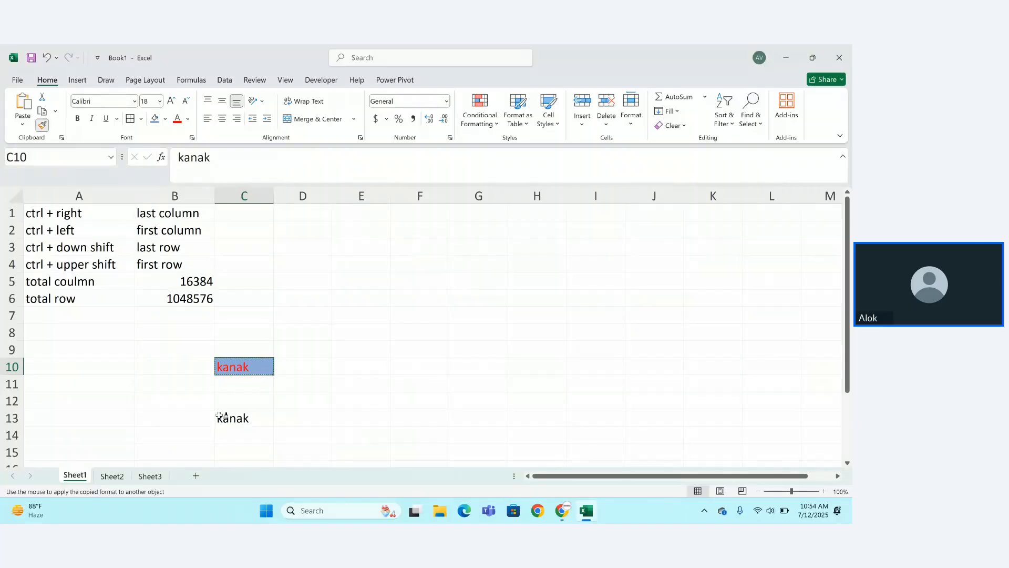
left_click(240, 418)
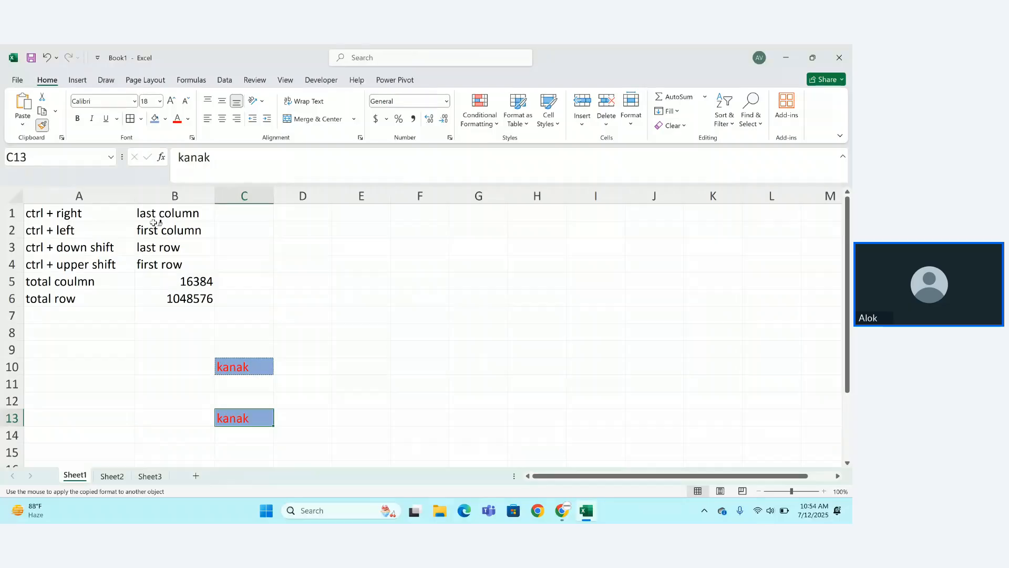
left_click(43, 111)
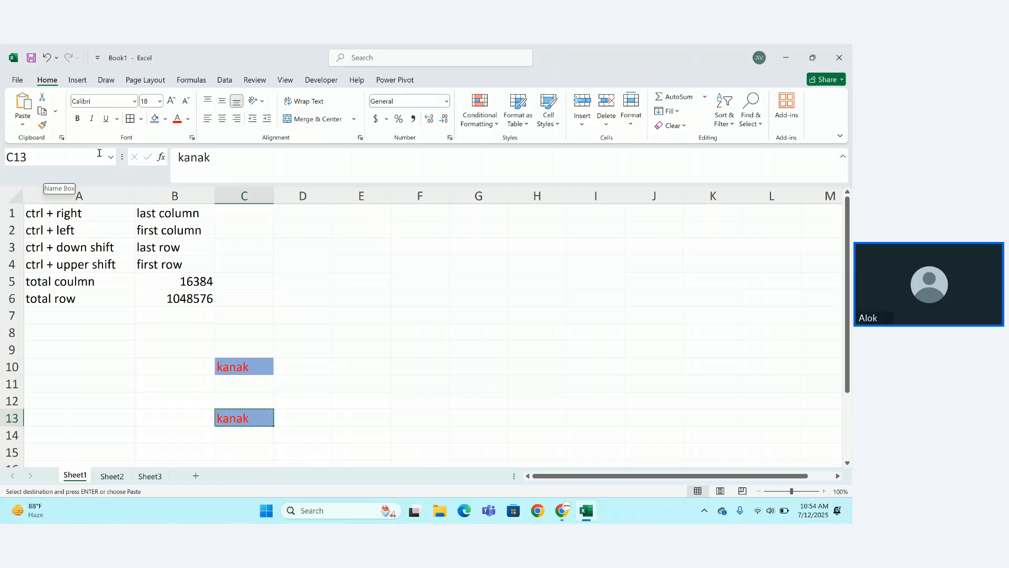
left_click(562, 521)
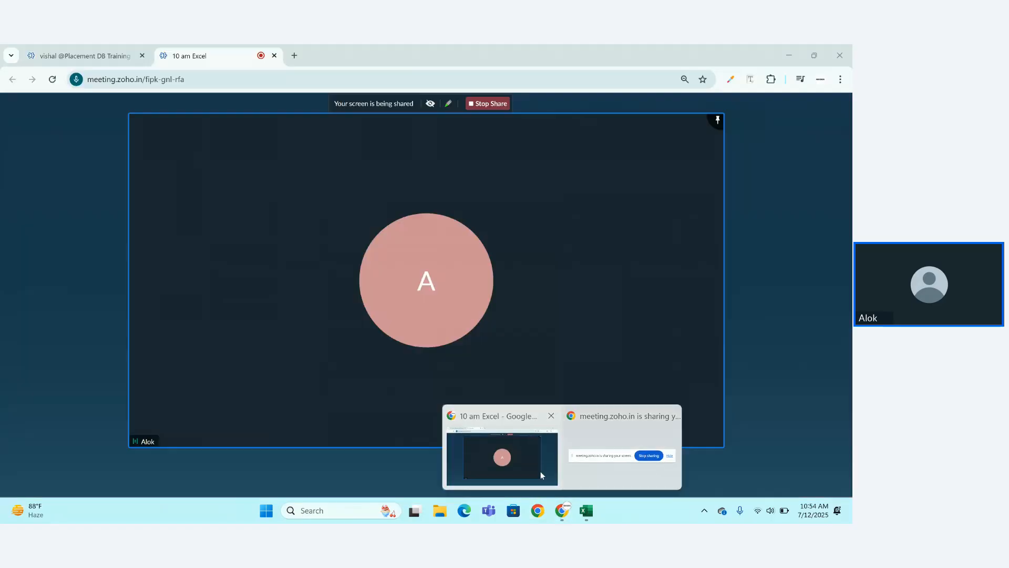
left_click(540, 471)
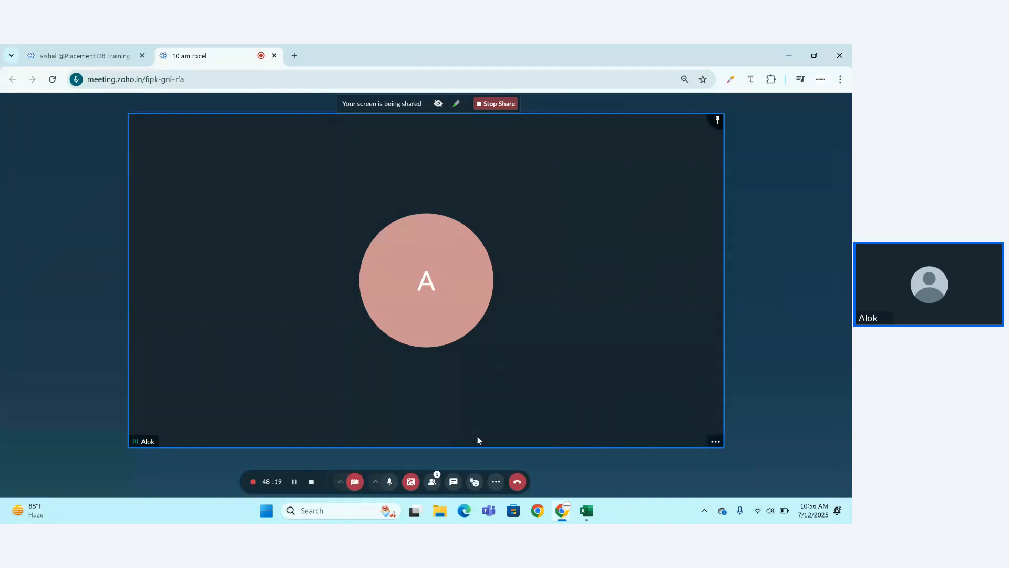
left_click(591, 517)
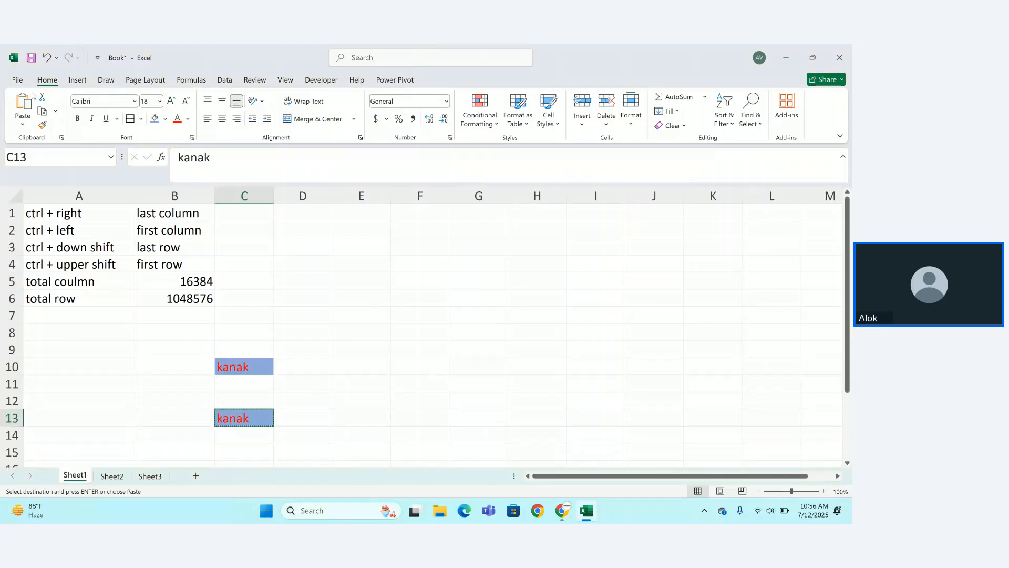
Set C10's kanak to Arial Black, size 18, italic and underlined.
left_click(237, 366)
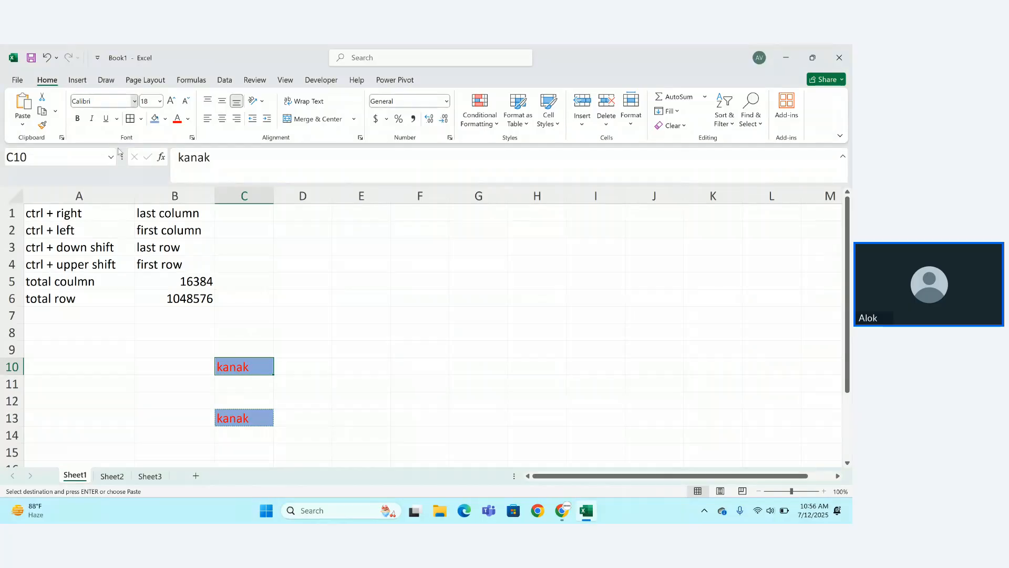
left_click(135, 102)
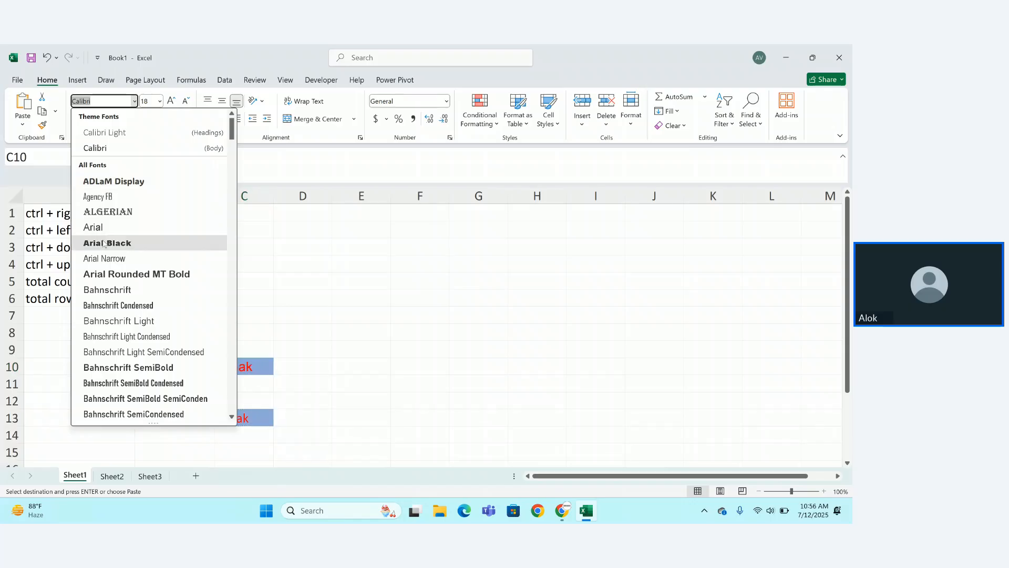
key("Escape")
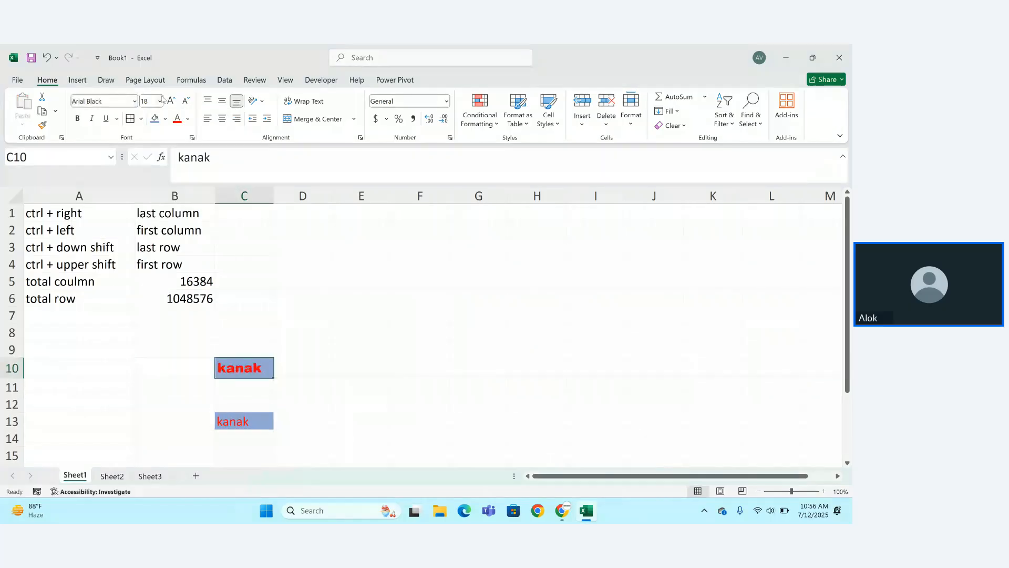
left_click(160, 101)
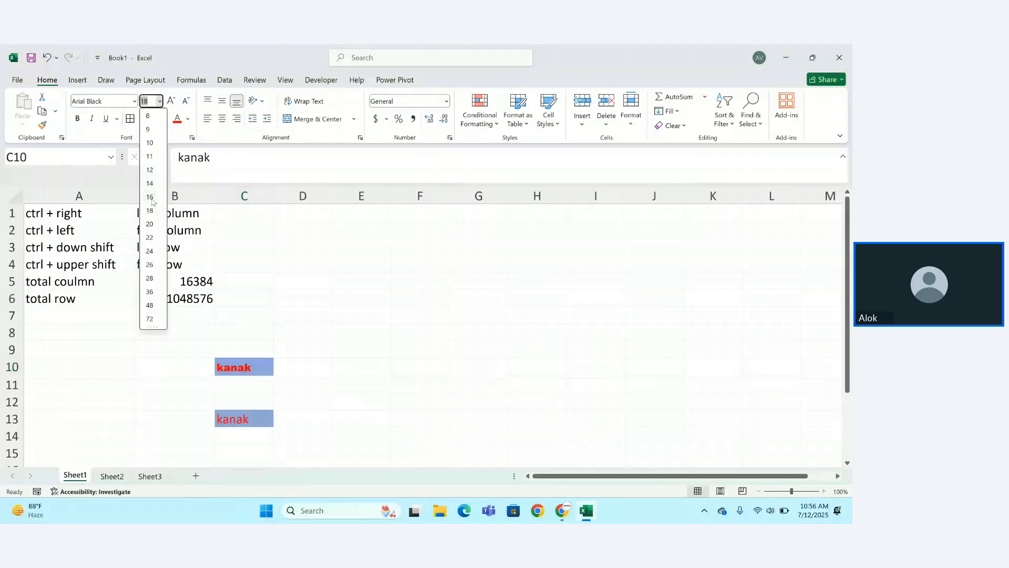
left_click(150, 197)
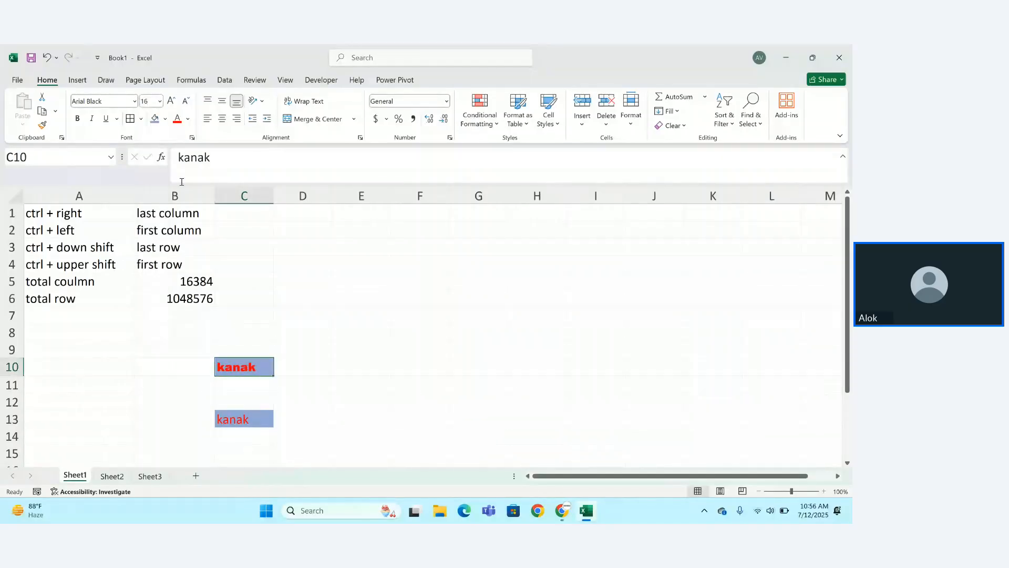
left_click(171, 101)
left_click(171, 102)
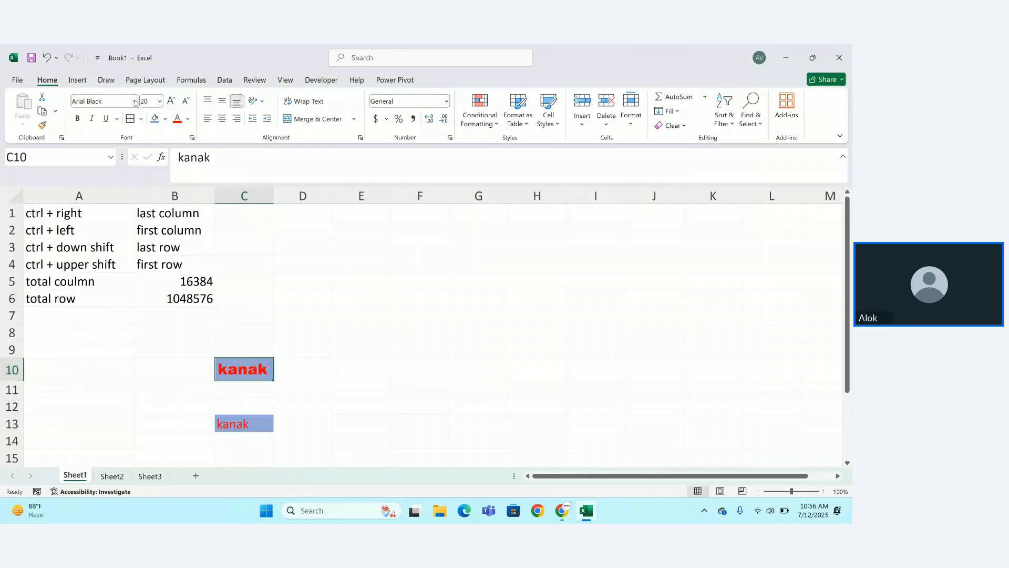
left_click(186, 100)
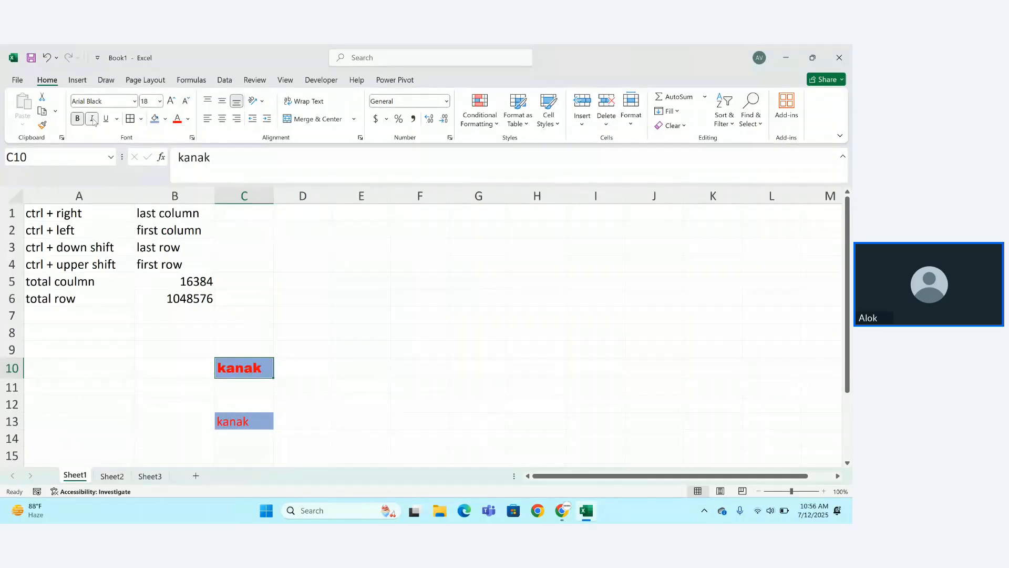
left_click(93, 119)
left_click(105, 119)
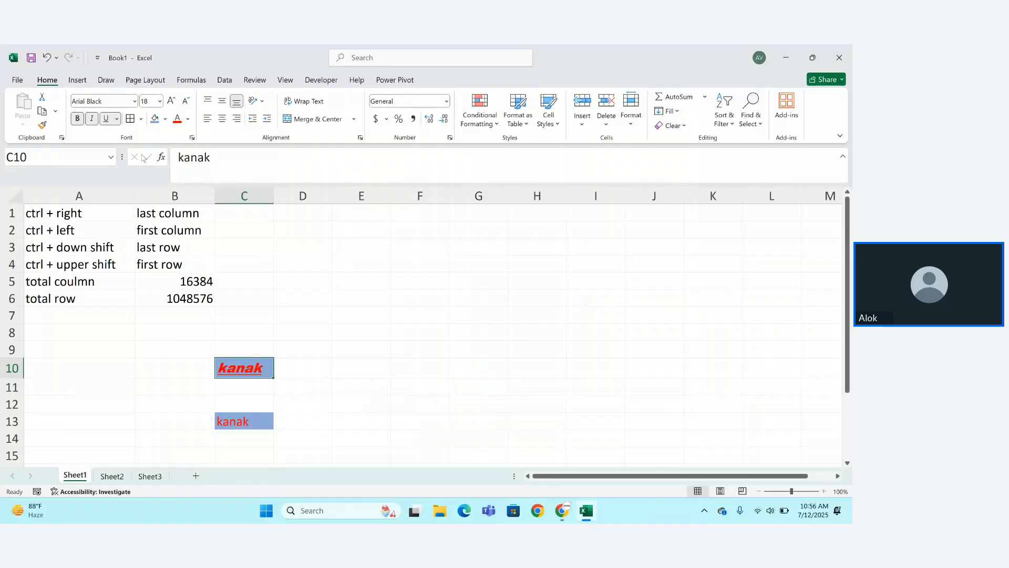
left_click(265, 345)
left_click(366, 336)
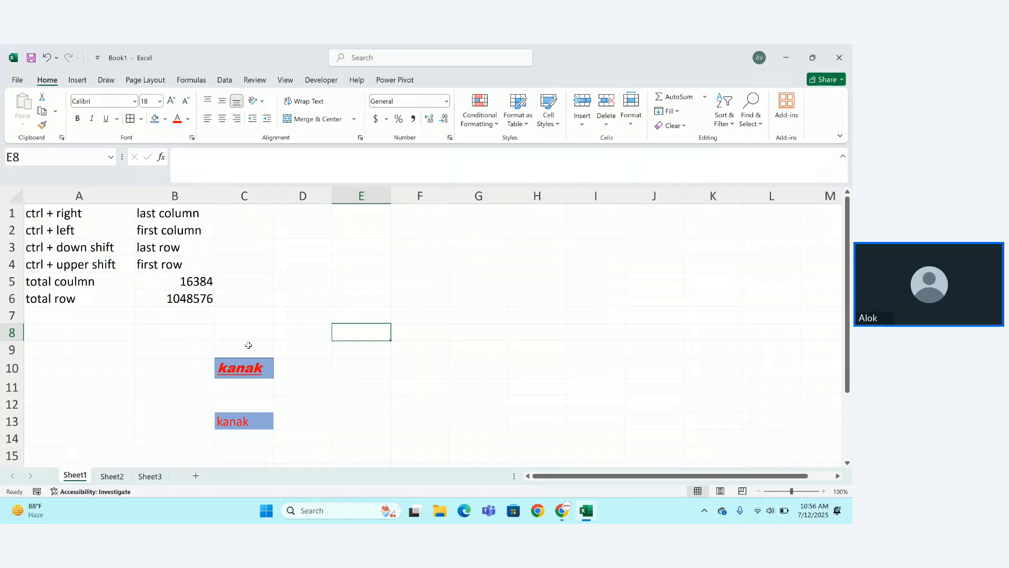
Put an outline border around empty cell E8.
left_click(140, 119)
key("Escape")
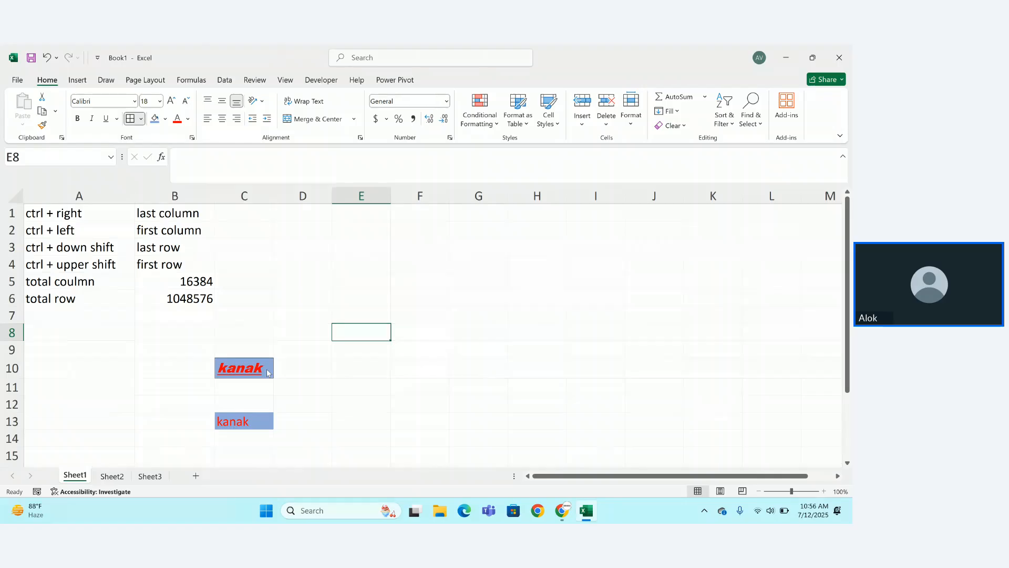
left_click(141, 119)
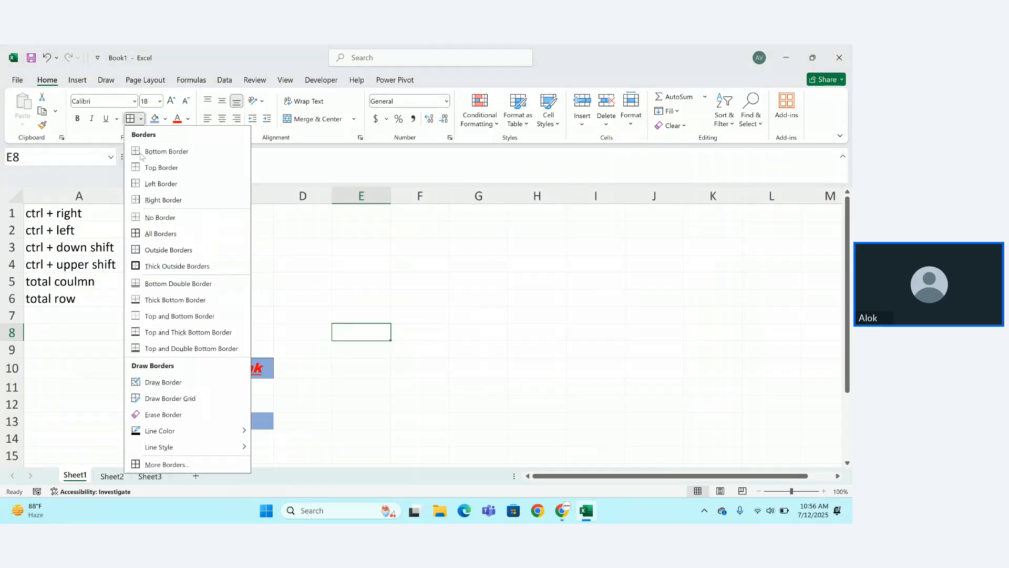
left_click(145, 237)
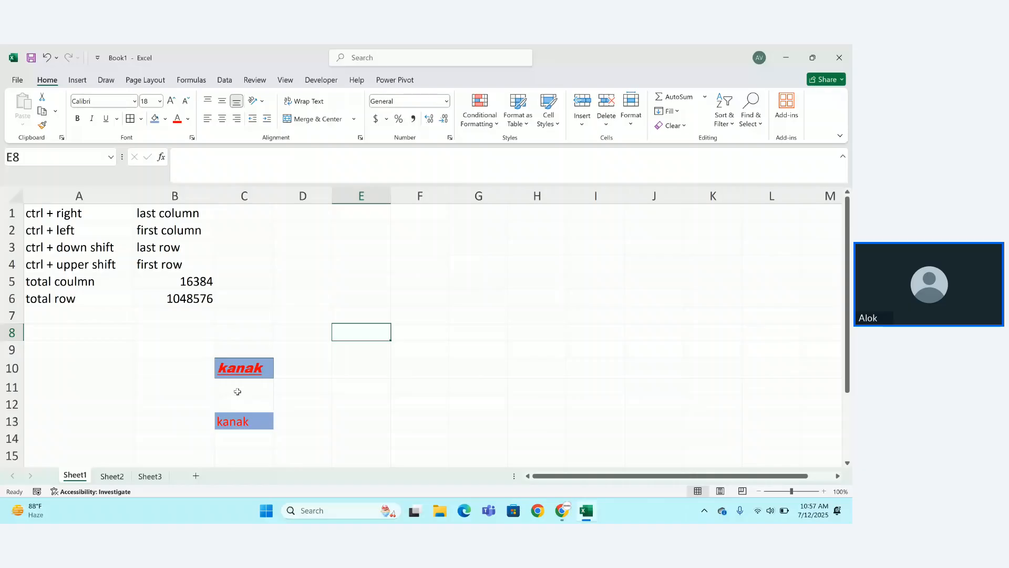
Try a light grey fill on E8, then set it back to No Fill.
left_click(165, 120)
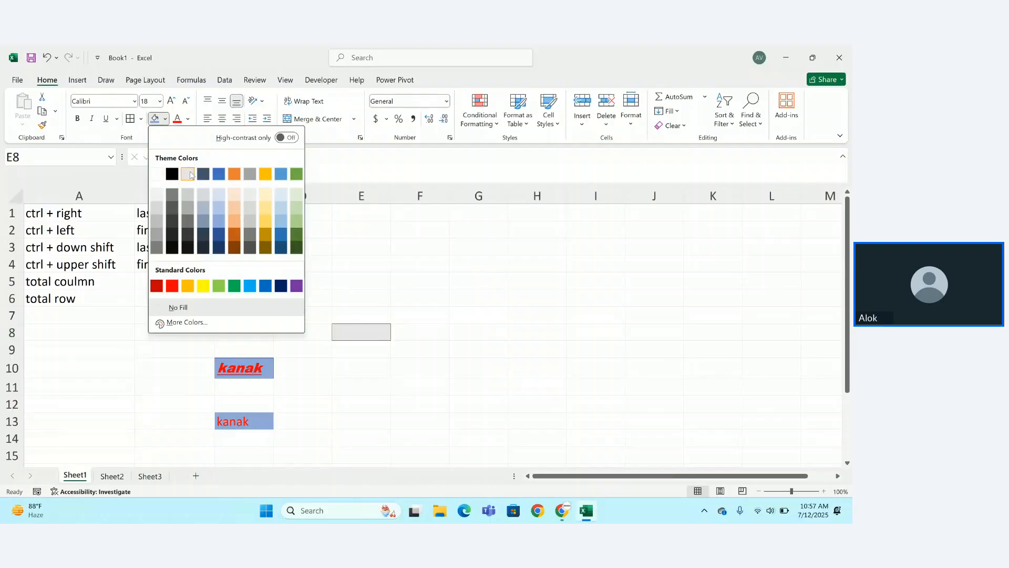
left_click(188, 174)
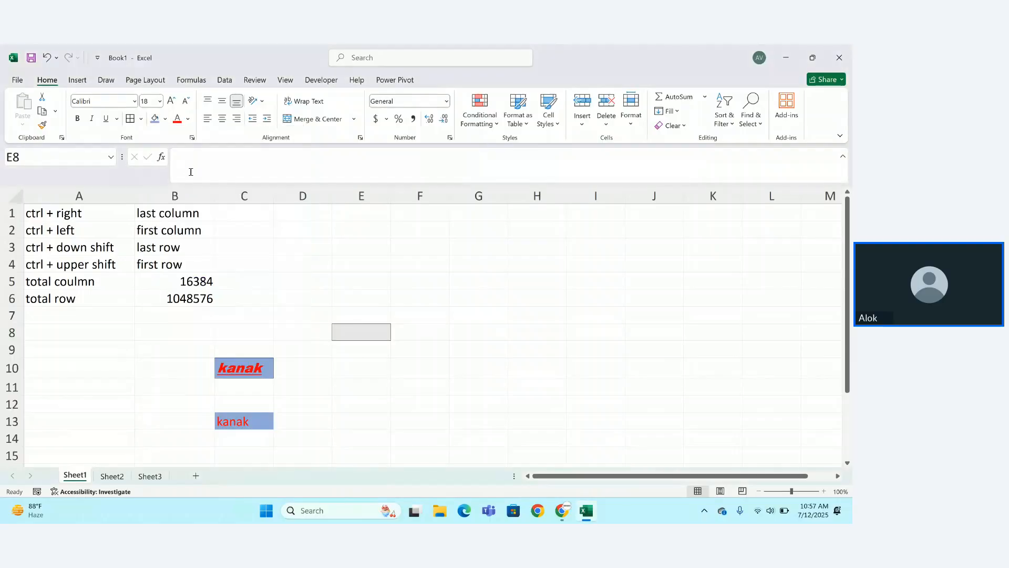
left_click(164, 119)
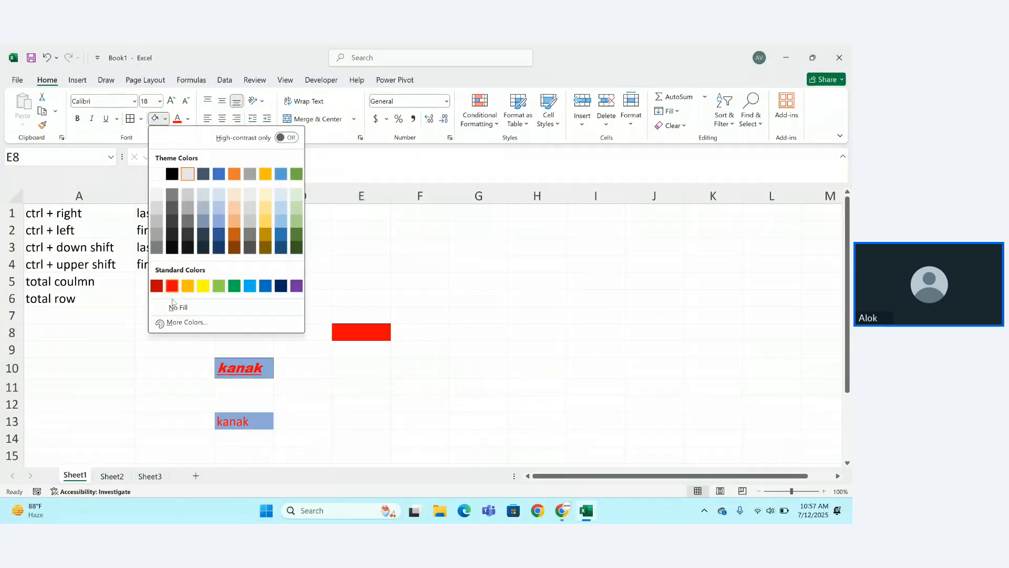
left_click(175, 307)
left_click(357, 383)
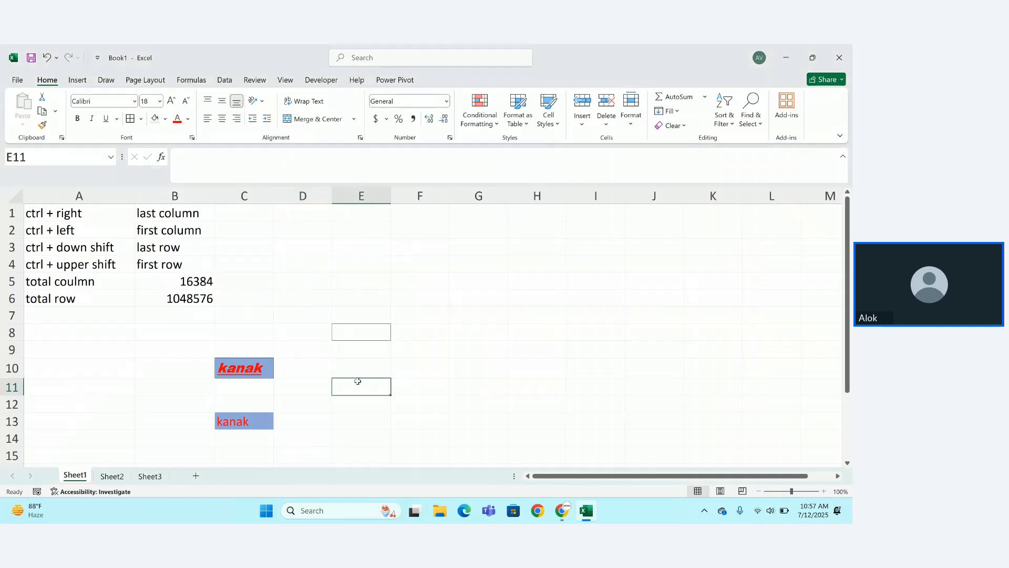
left_click(262, 372)
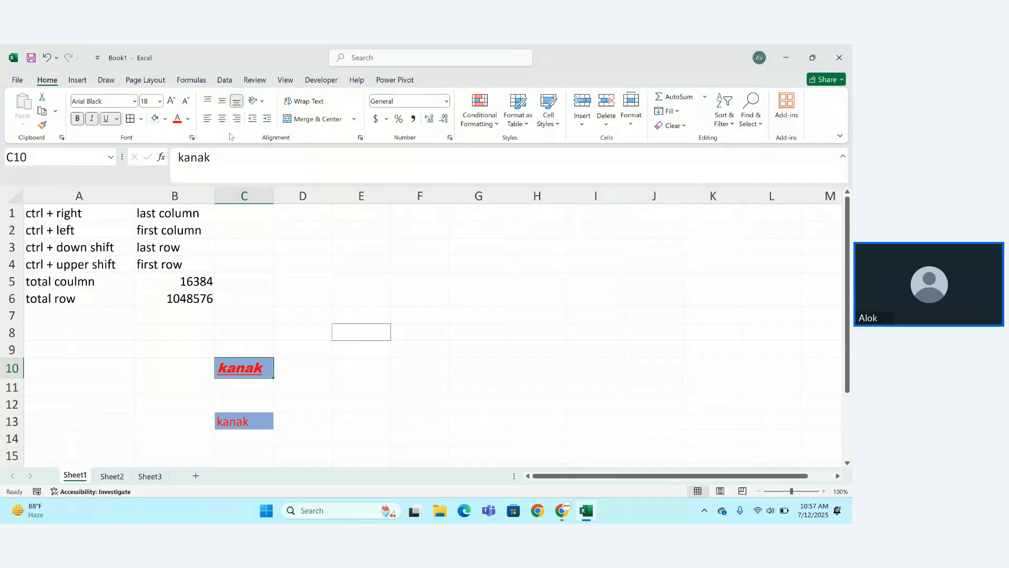
Widen column C, heighten row 10, and bottom-align C10's kanak vertically.
left_click(211, 101)
left_click_drag(274, 195, 474, 195)
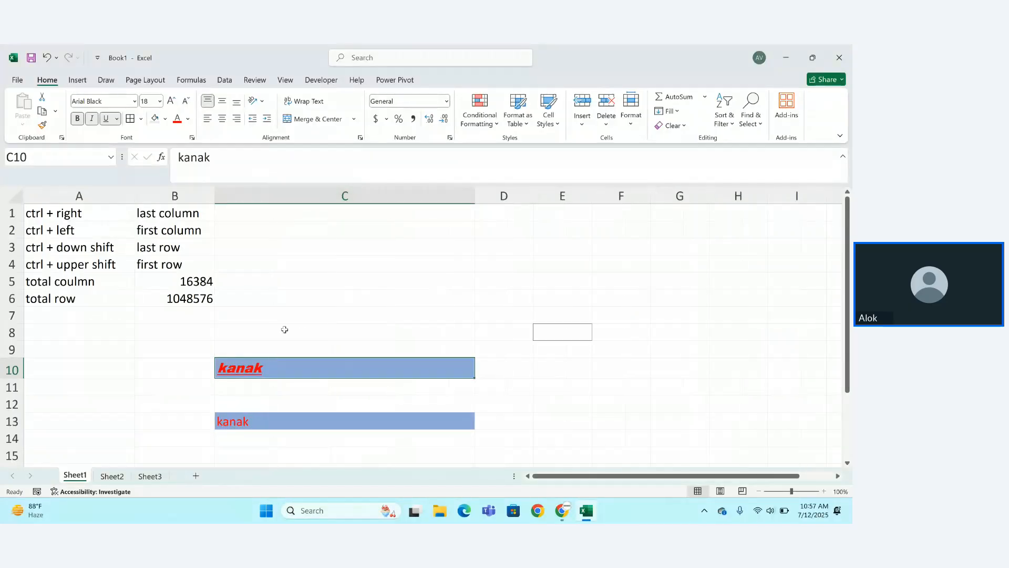
left_click_drag(22, 378, 23, 399)
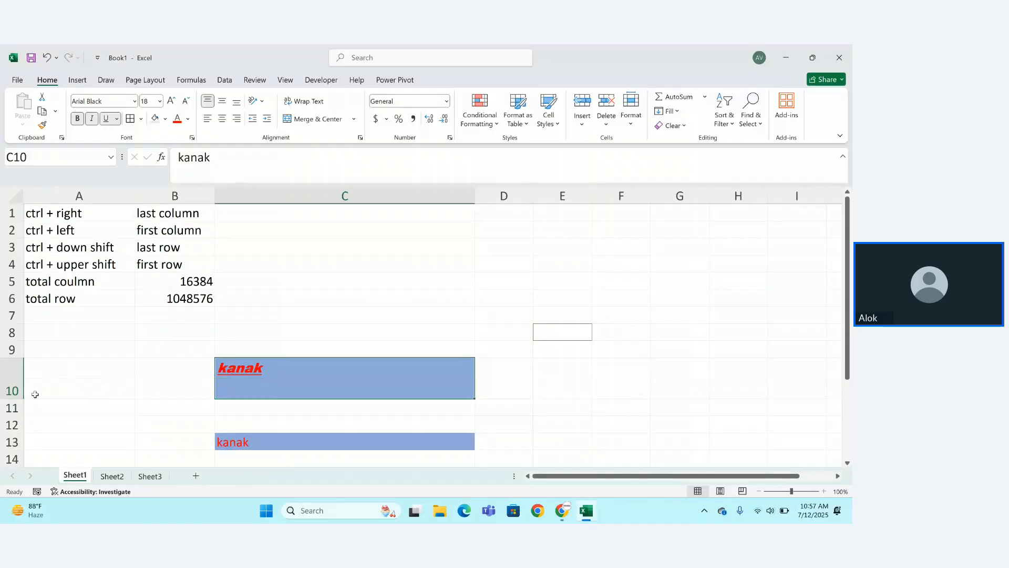
left_click(208, 101)
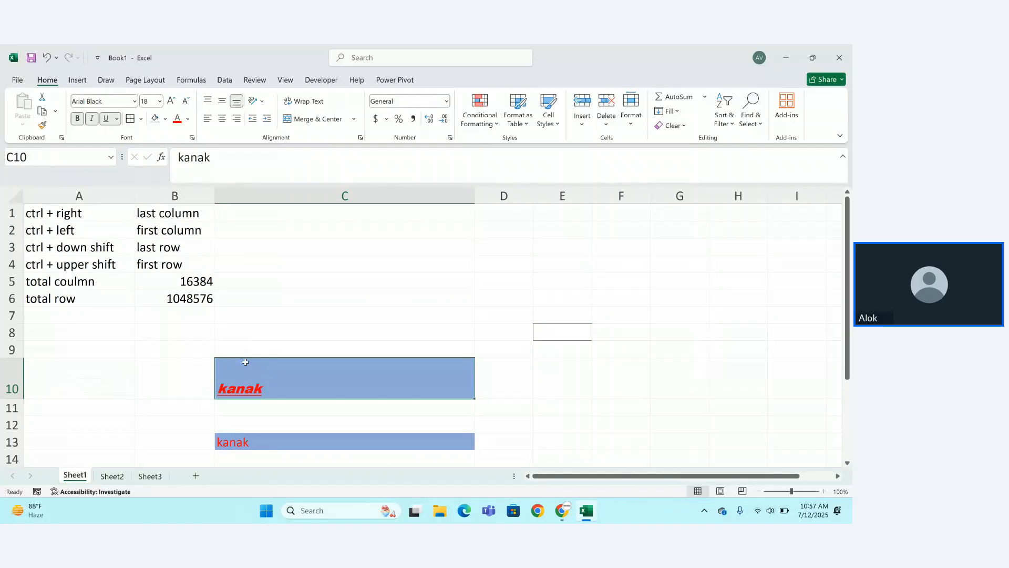
left_click(208, 101)
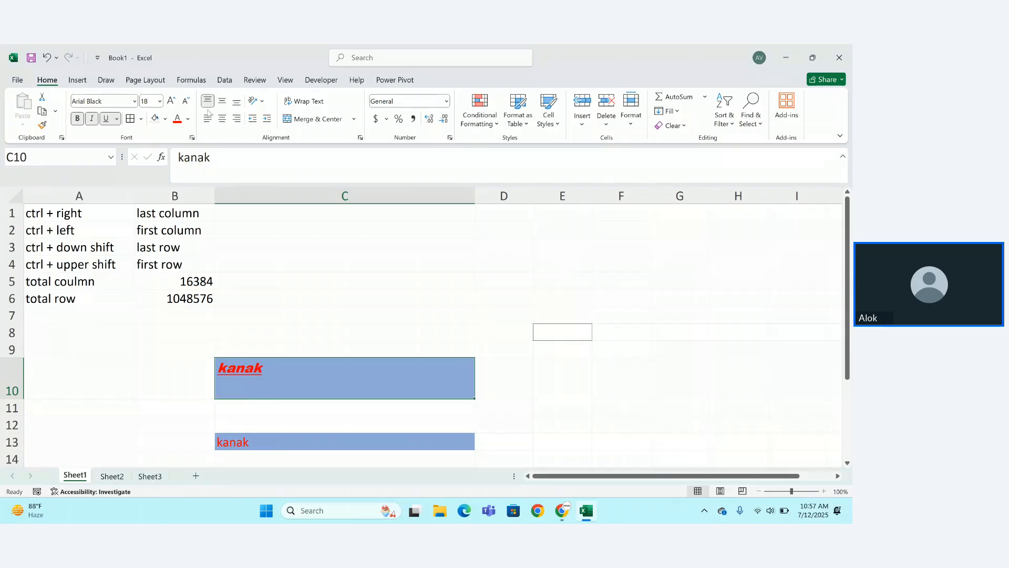
left_click(220, 105)
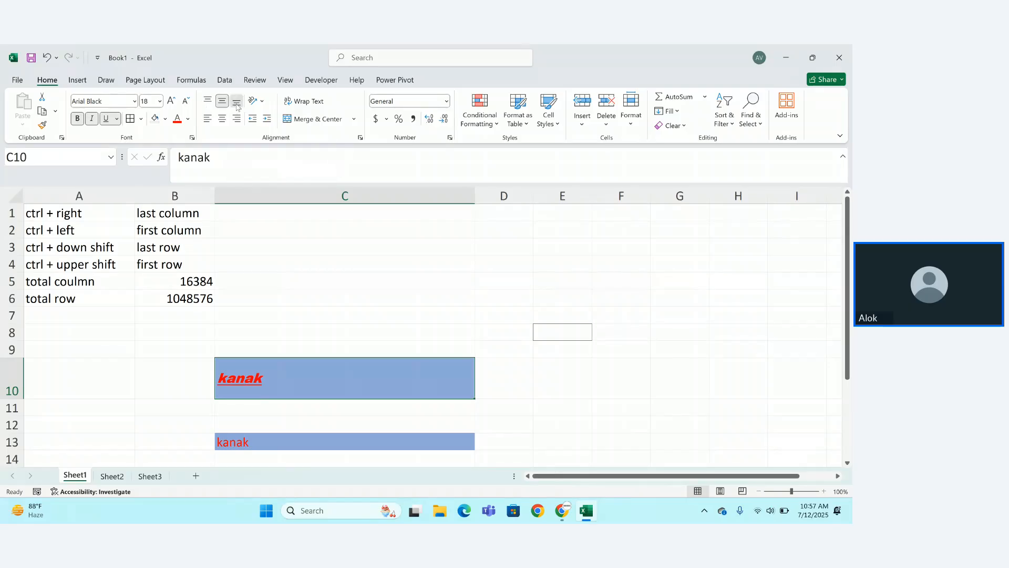
left_click(236, 105)
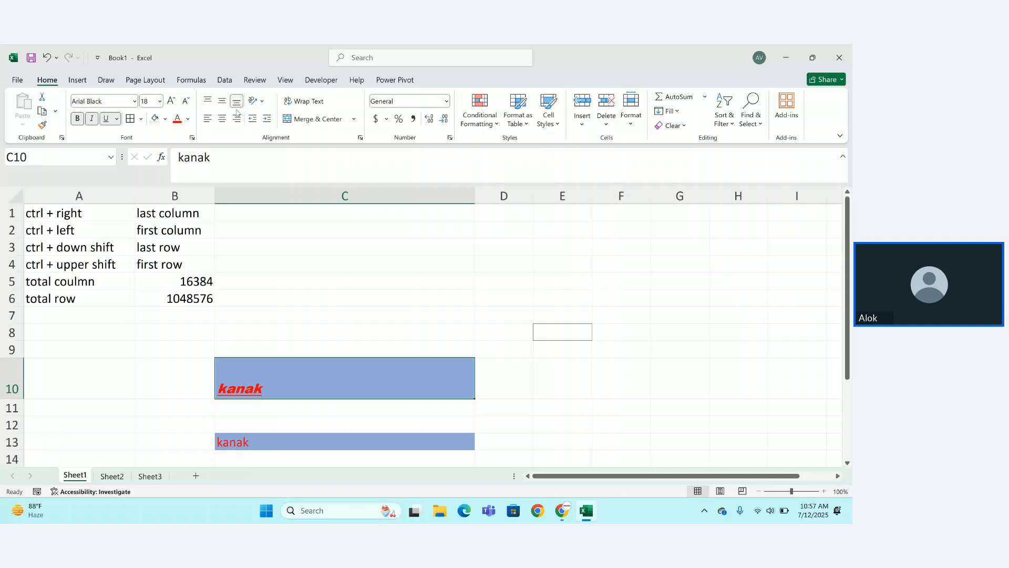
Right-align C10's kanak, undo a trial angled orientation, and turn on Wrap Text.
left_click(206, 121)
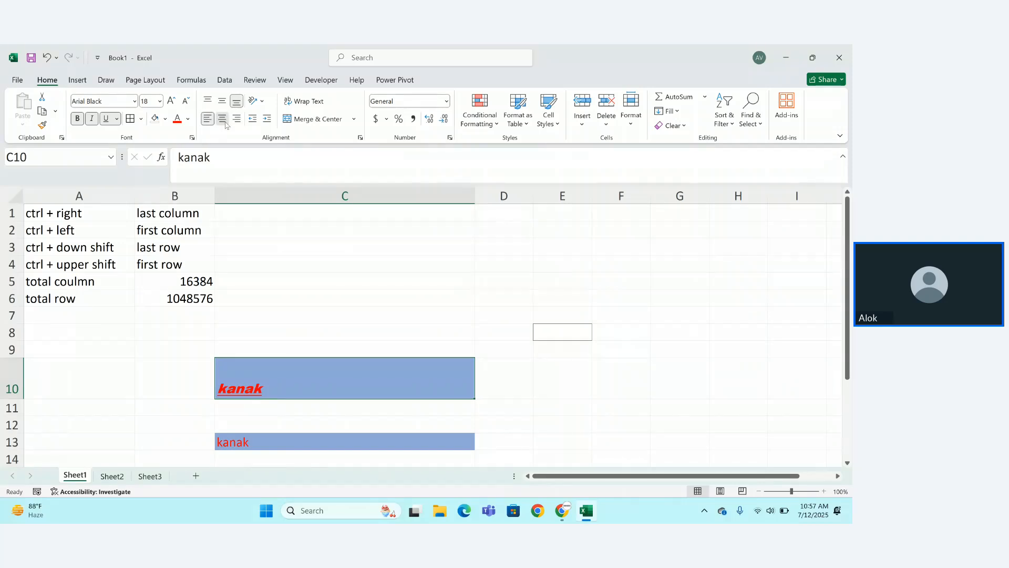
left_click(223, 119)
left_click(237, 120)
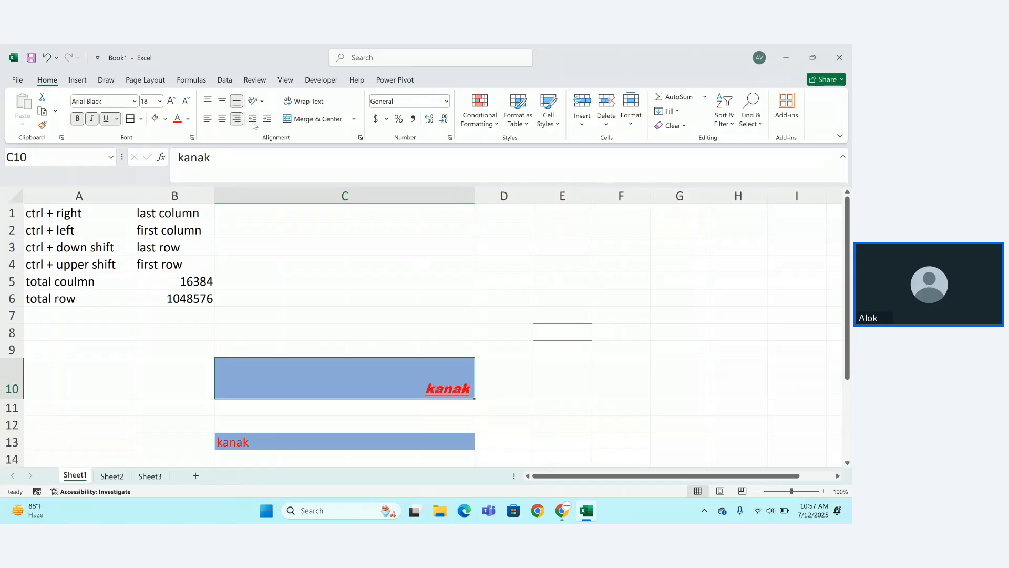
left_click(257, 100)
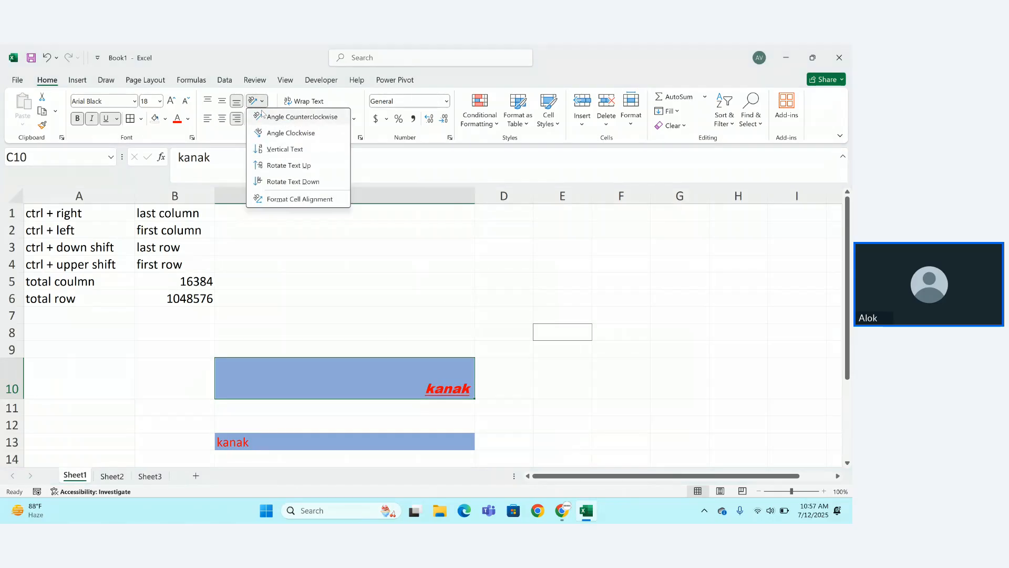
left_click(266, 120)
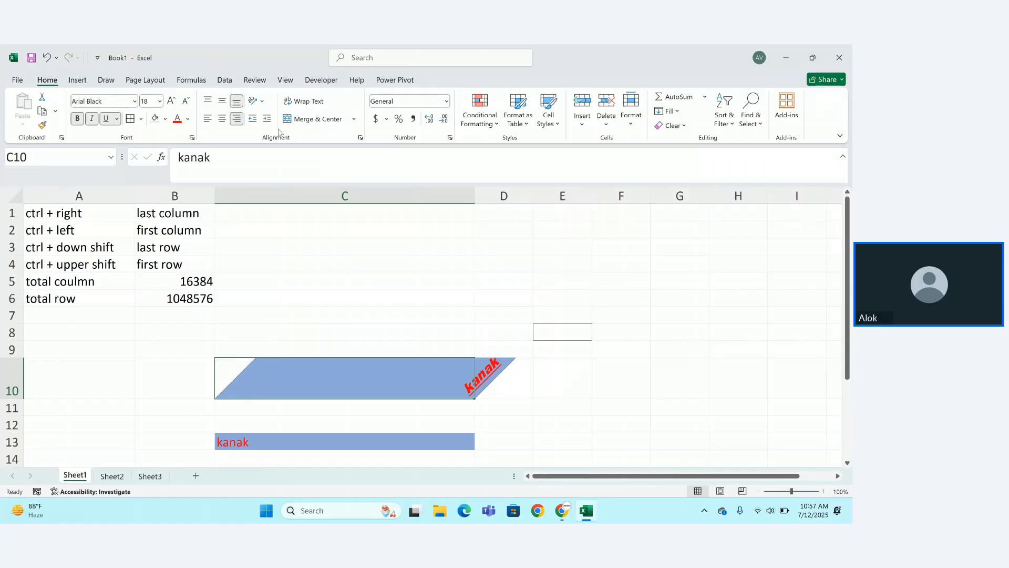
left_click(251, 119)
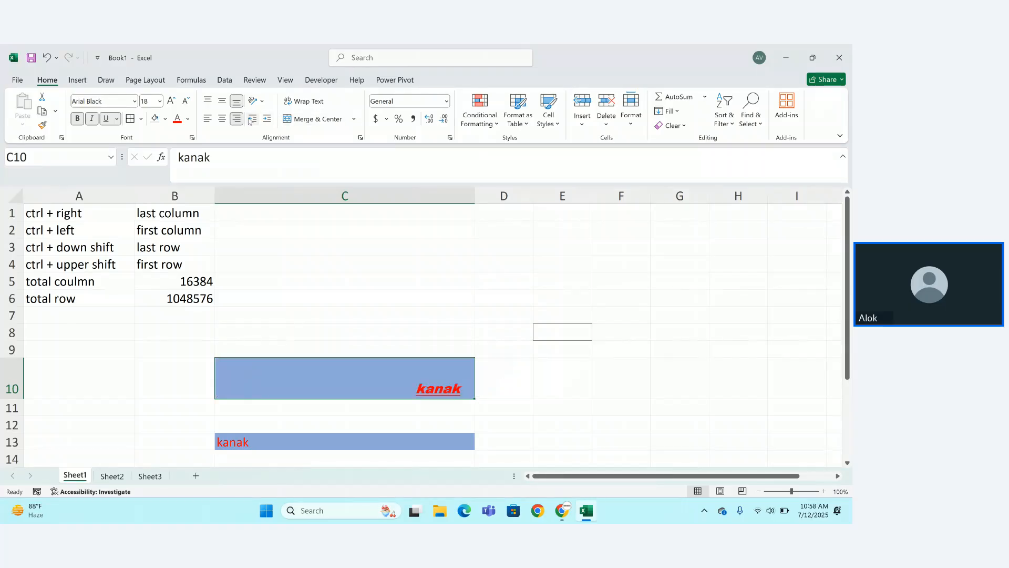
left_click(251, 121)
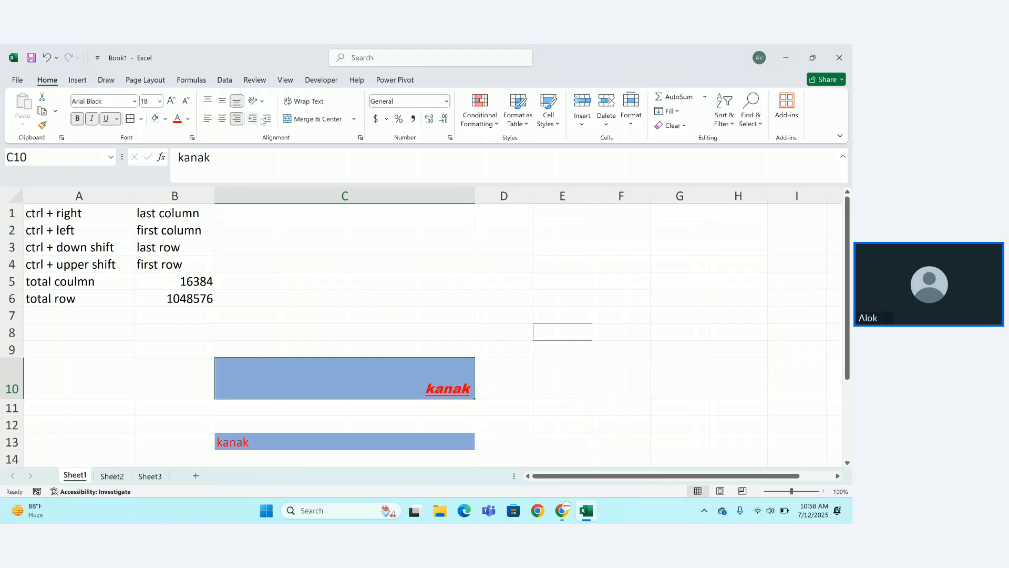
left_click(308, 102)
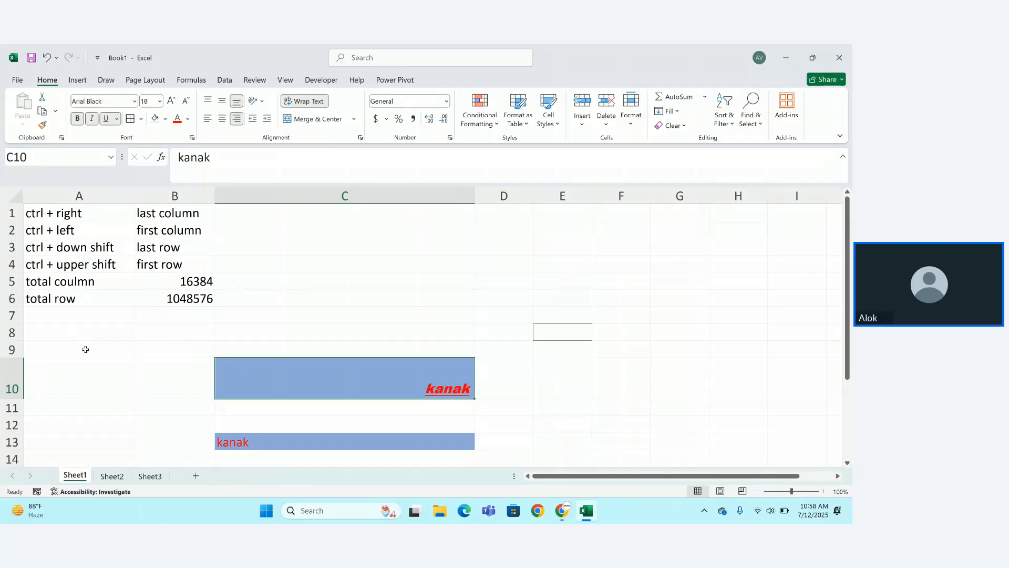
Merge E1:F2 into one cell and enter 'poiuytrestyuoy' in it.
left_click_drag(251, 216, 306, 241)
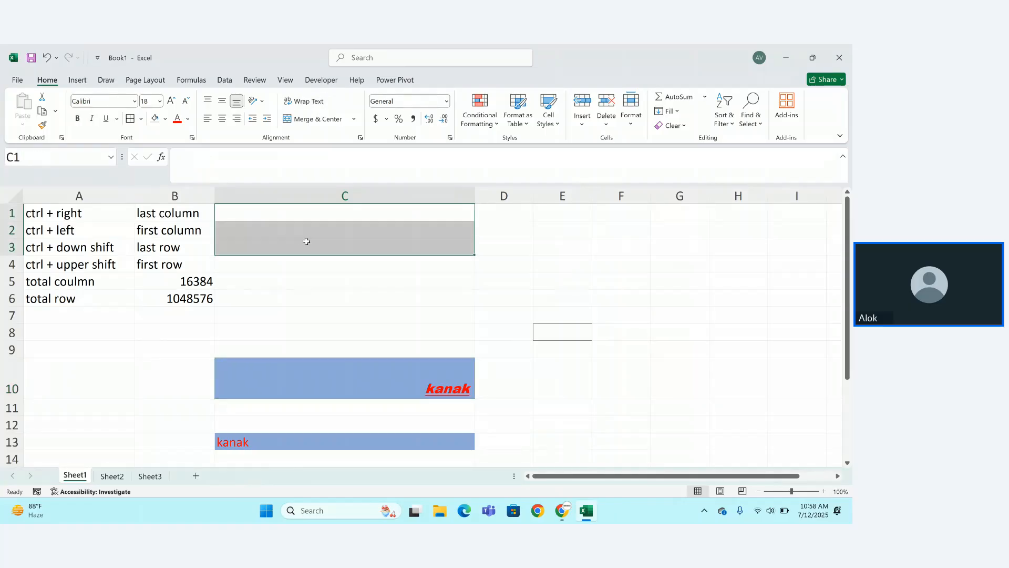
left_click(504, 245)
left_click_drag(556, 215, 599, 224)
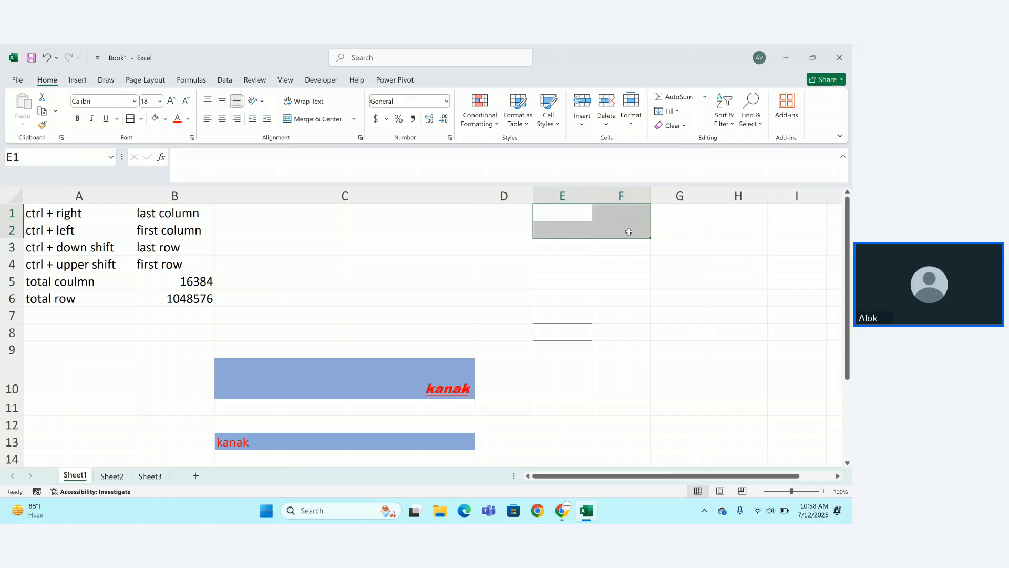
left_click(336, 121)
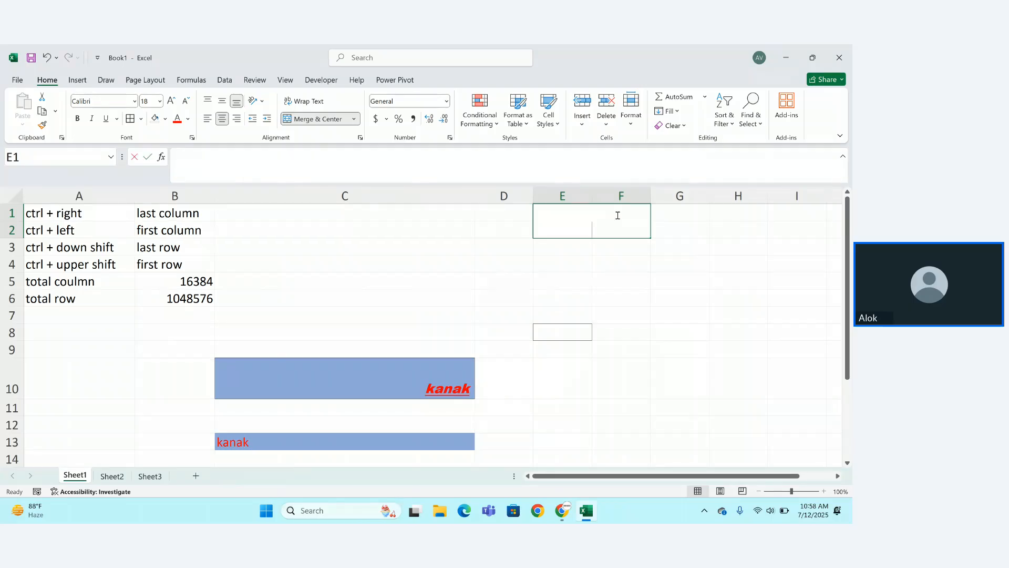
type("poiuytrestyuoy")
key("Return")
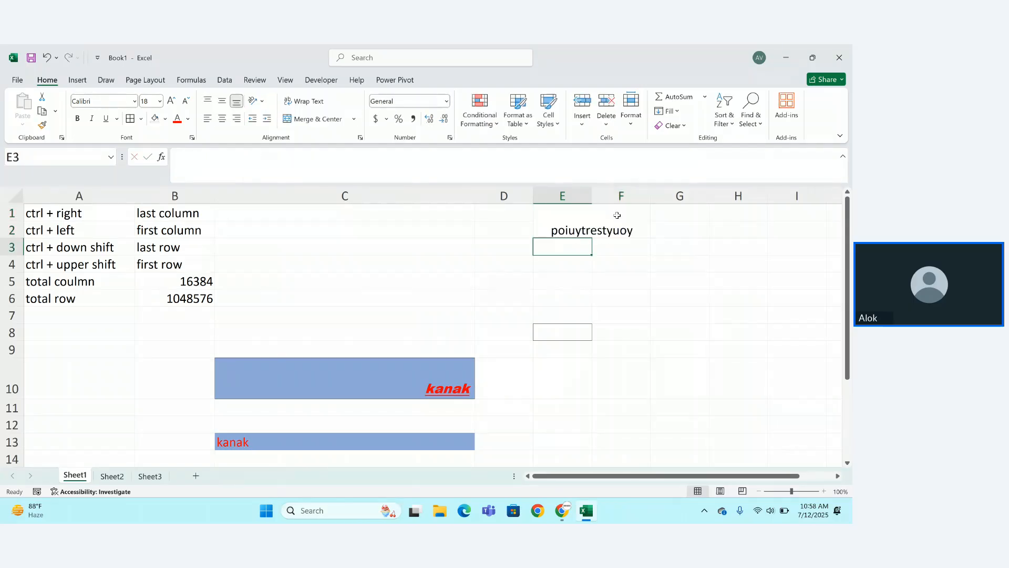
Enter 'jj' in E3 and '98yu' in F3.
left_click(605, 259)
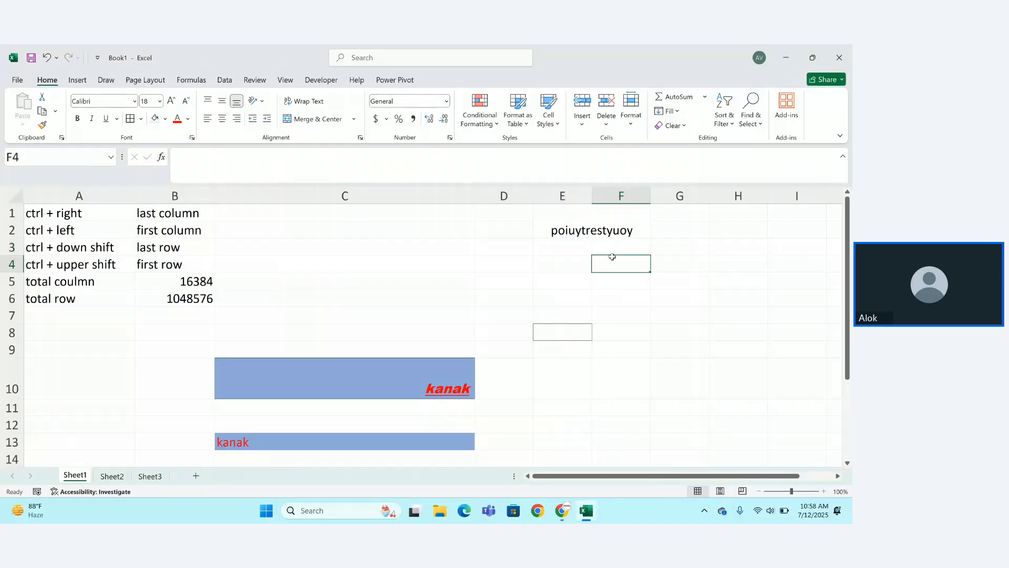
left_click(572, 246)
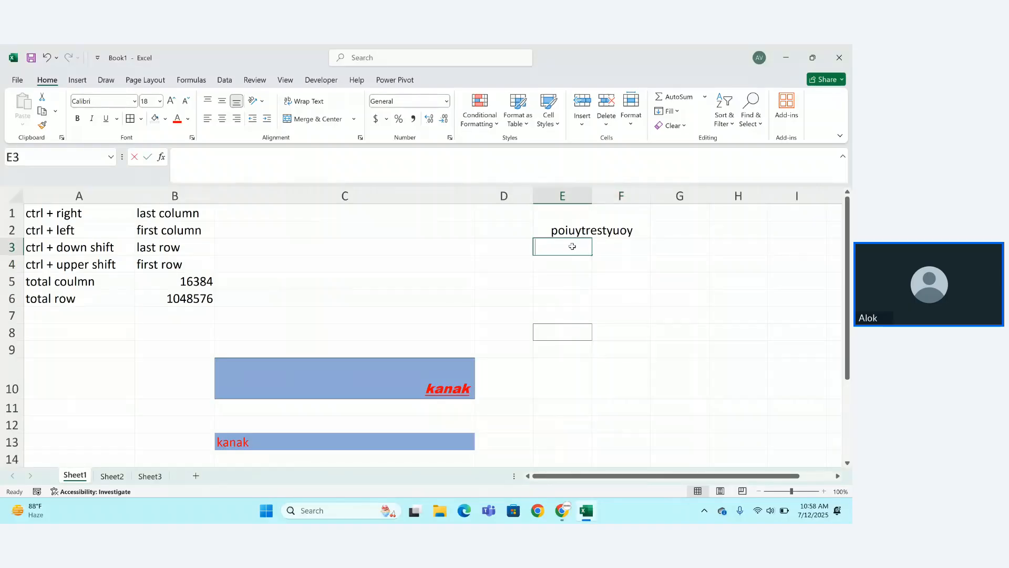
type("jj")
key("Return")
key("Up")
key("Right")
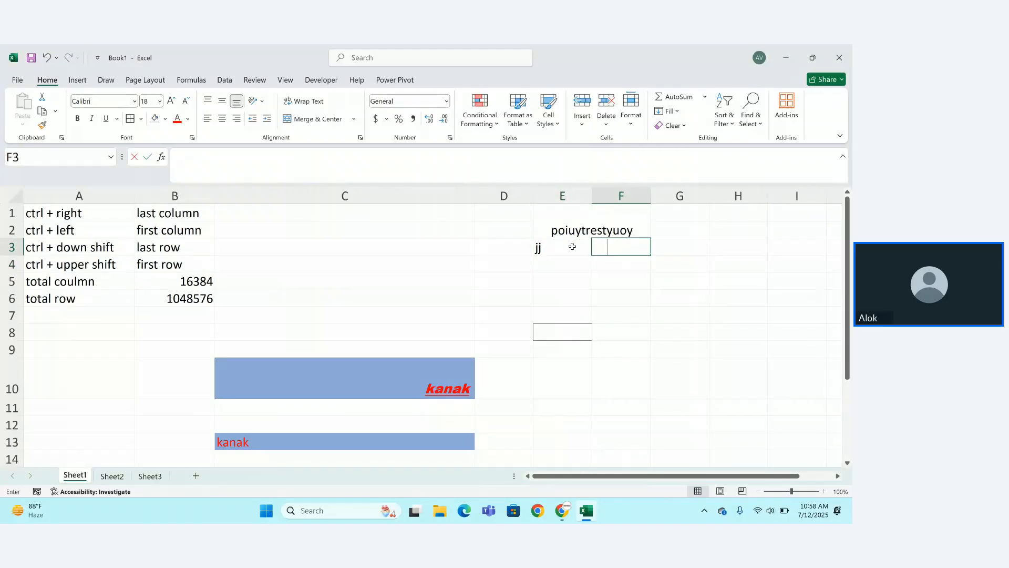
type("98yu\\\\")
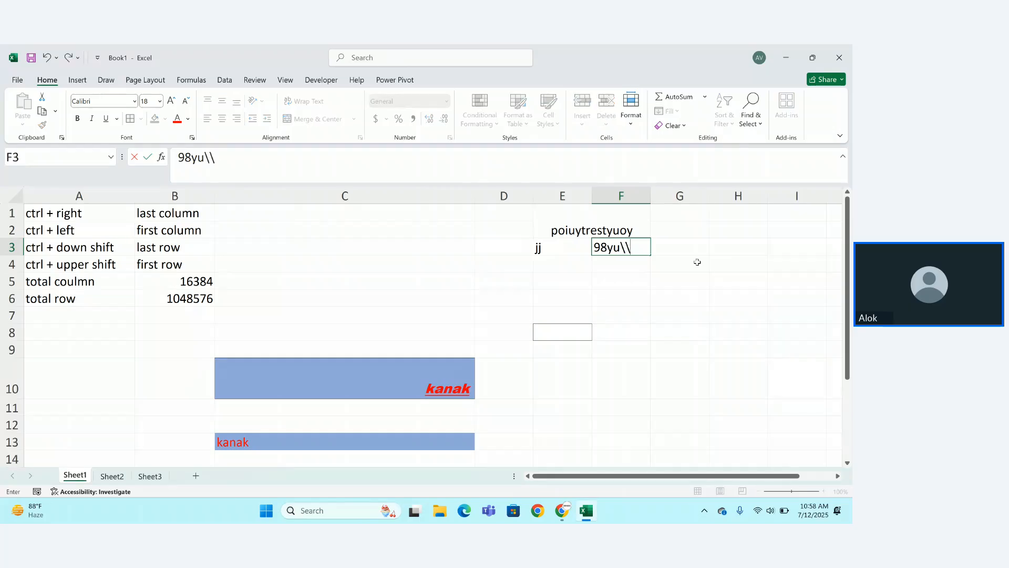
key("BackSpace")
key("BackSpace")
key("Return")
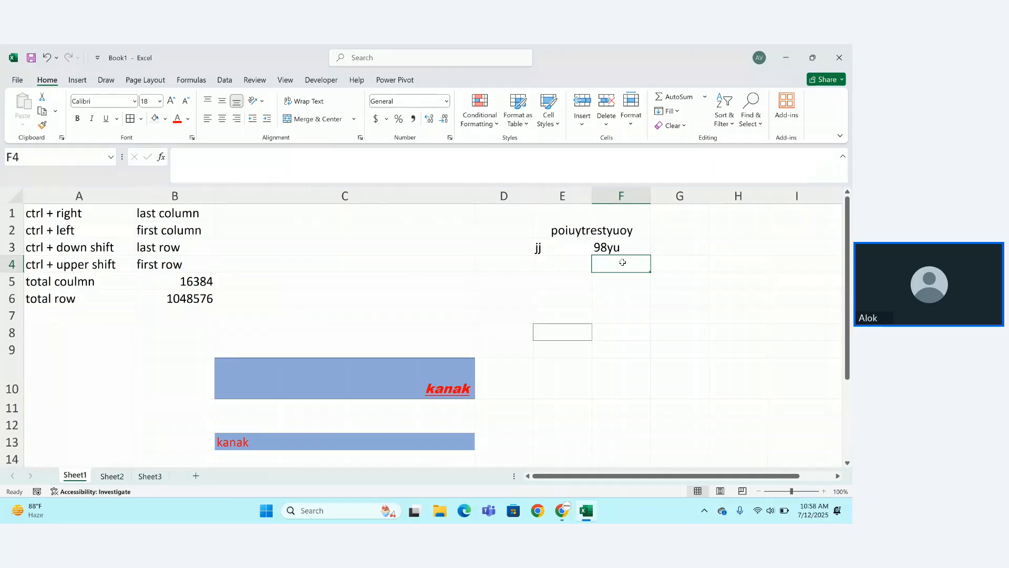
Clear the E1:F5 test entries, then try clearing B10:C14 and undo it.
left_click_drag(541, 216, 644, 277)
key("Delete")
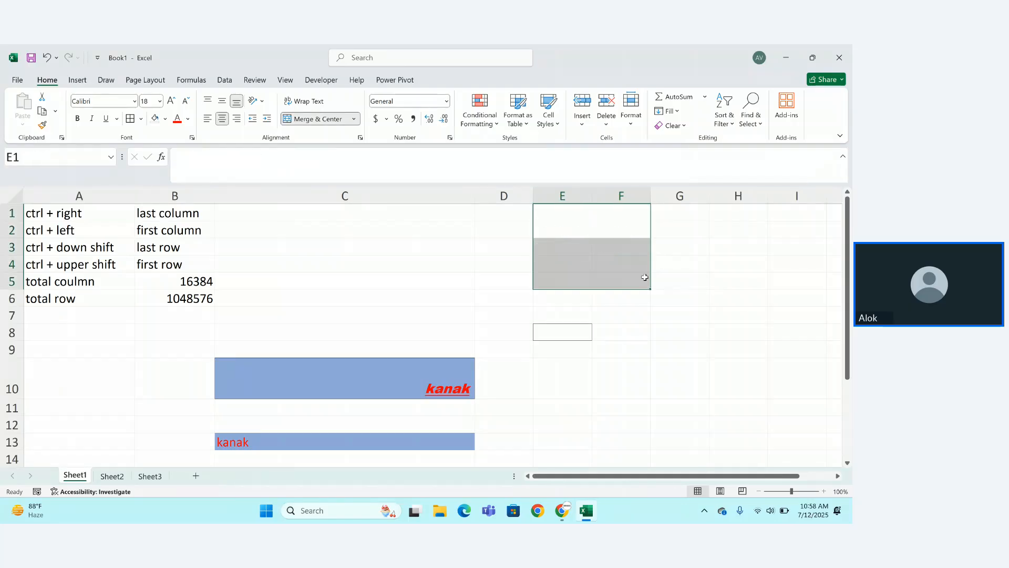
left_click(586, 316)
left_click_drag(207, 363, 467, 462)
key("Delete")
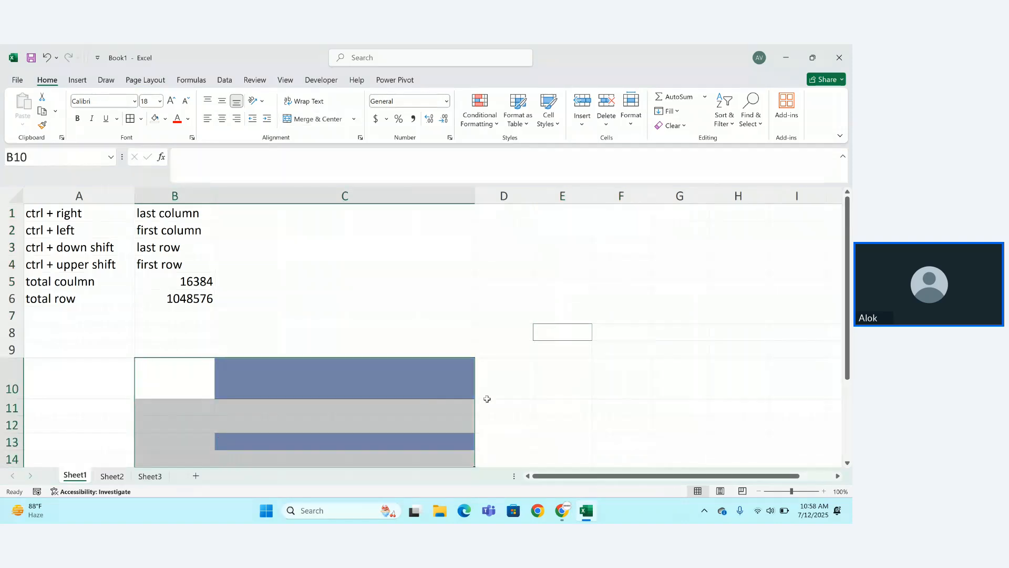
left_click(156, 119)
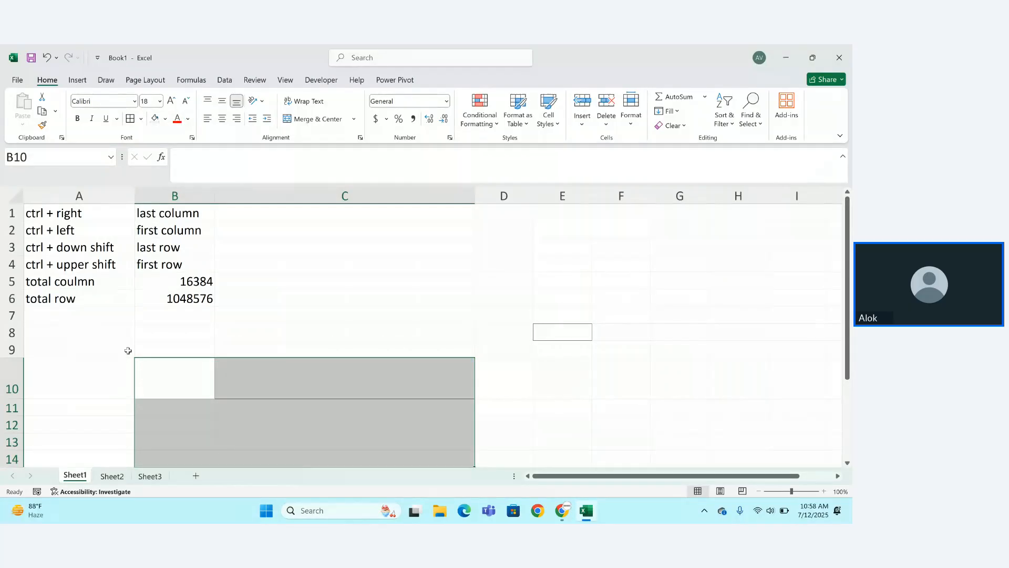
key("ctrl+z")
key("ctrl+z")
key("ctrl+z")
key("ctrl+z")
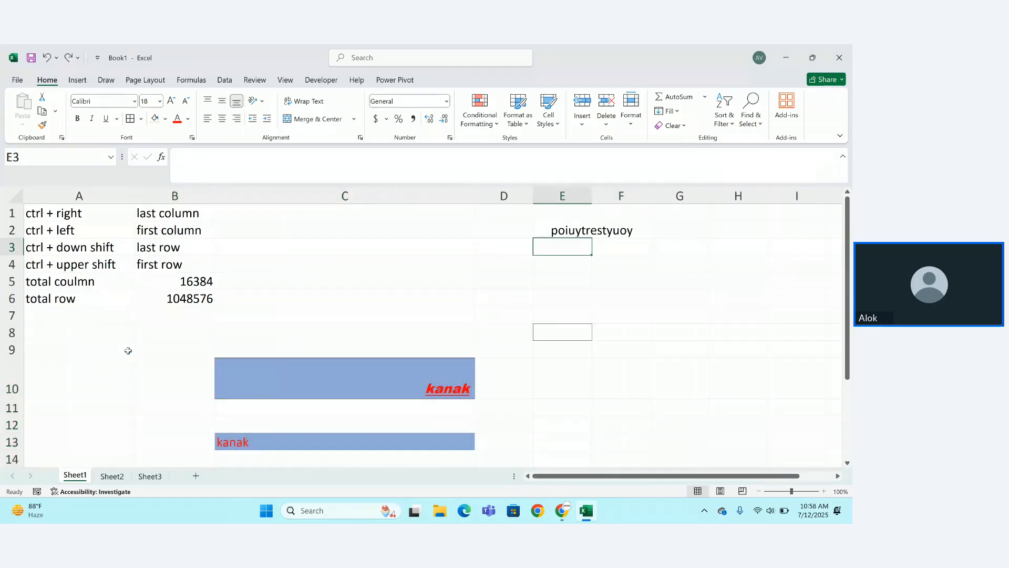
key("ctrl+z")
key("ctrl+z")
key("ctrl+z")
key("ctrl+z")
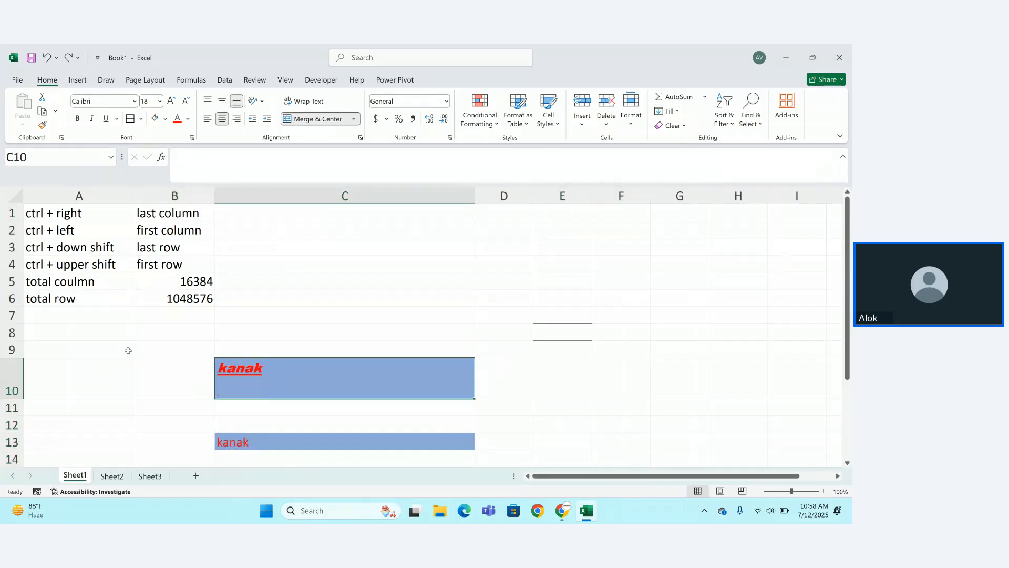
key("ctrl+z")
key("ctrl+z")
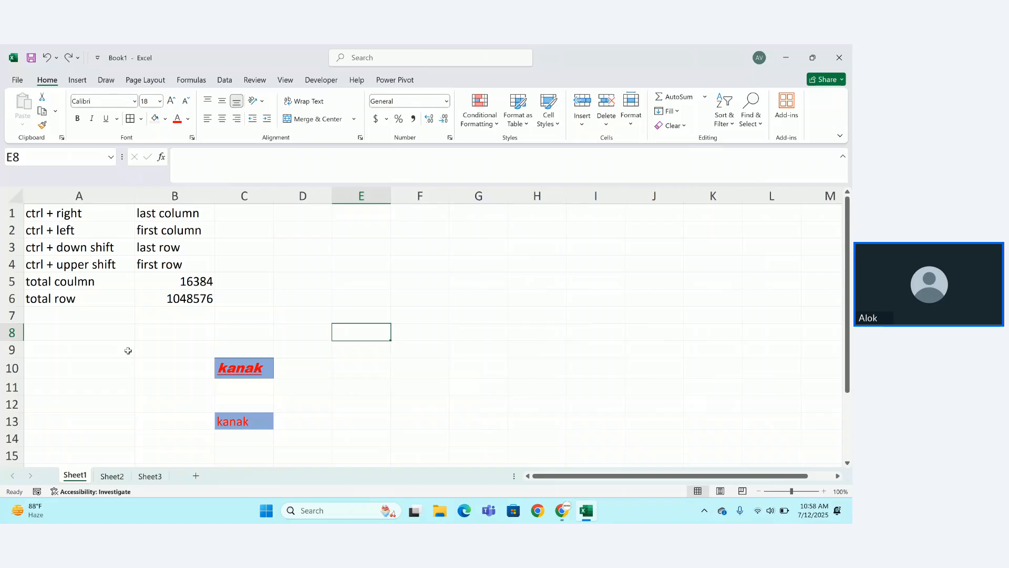
Delete the kanak text in C9:C14 and set those cells to No Fill.
left_click_drag(173, 351, 279, 435)
left_click(257, 420)
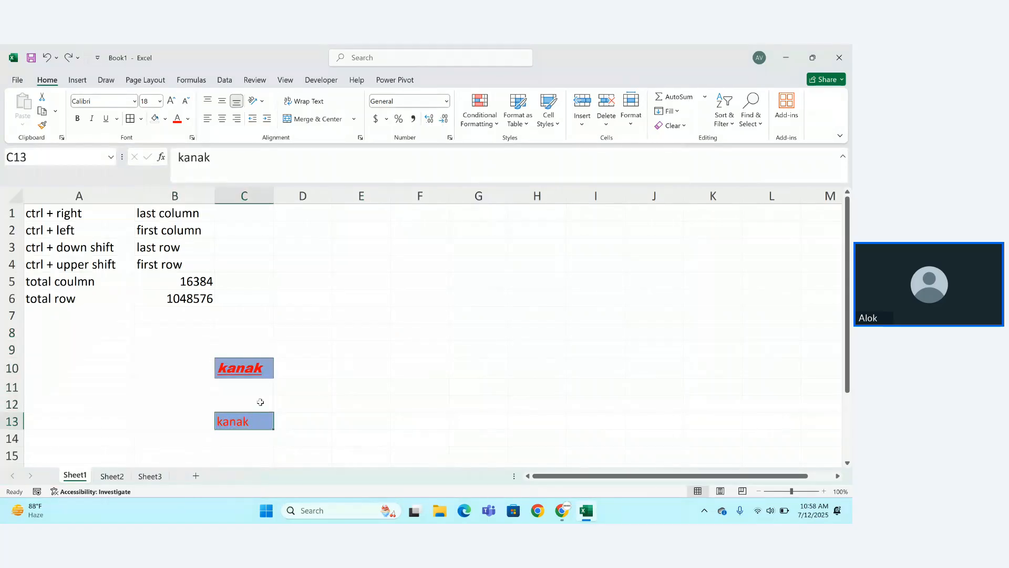
left_click_drag(260, 347, 263, 437)
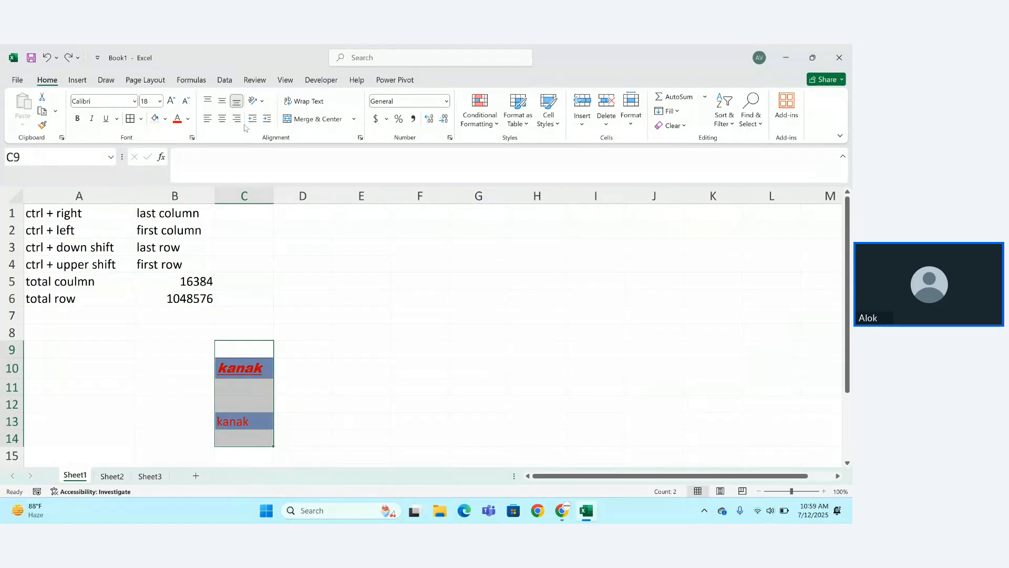
key("Delete")
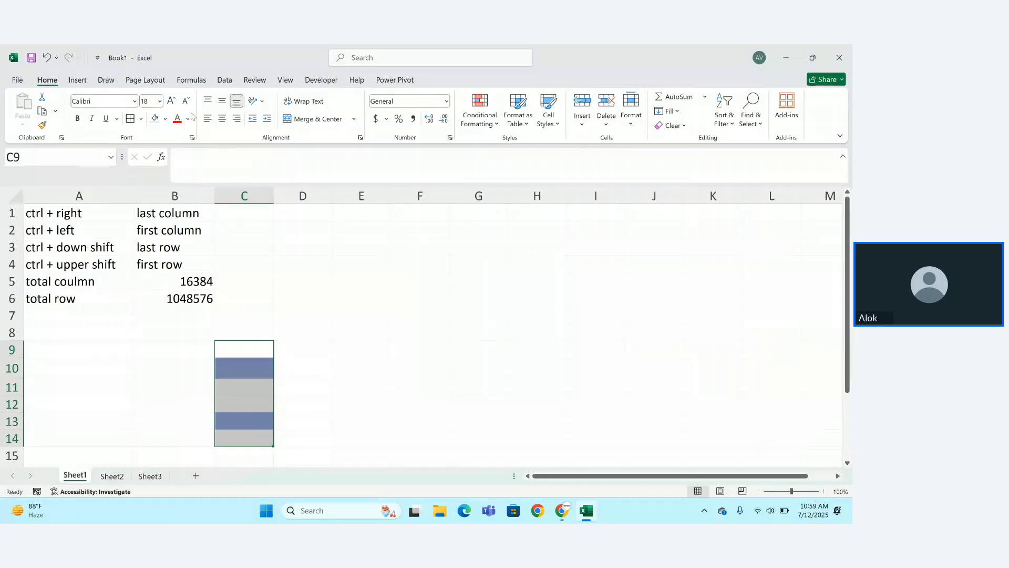
left_click(155, 118)
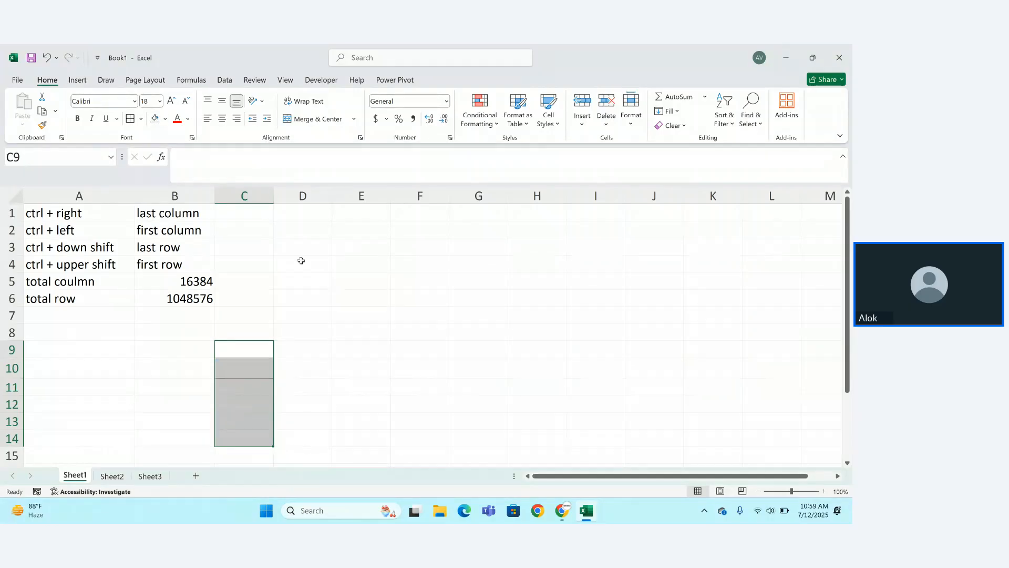
left_click(328, 277)
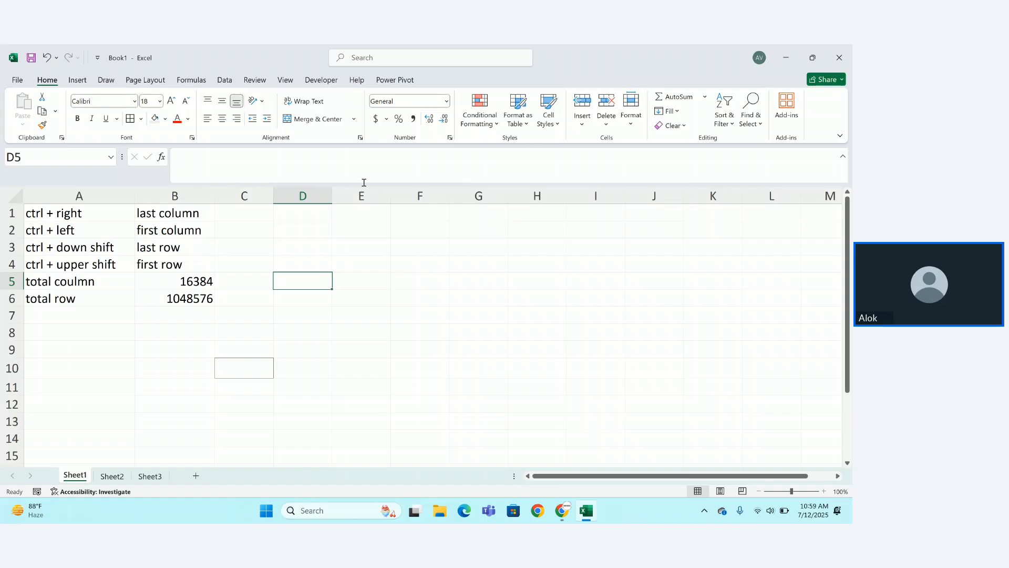
Enter the trial date 12-7 in cell H6.
left_click(403, 106)
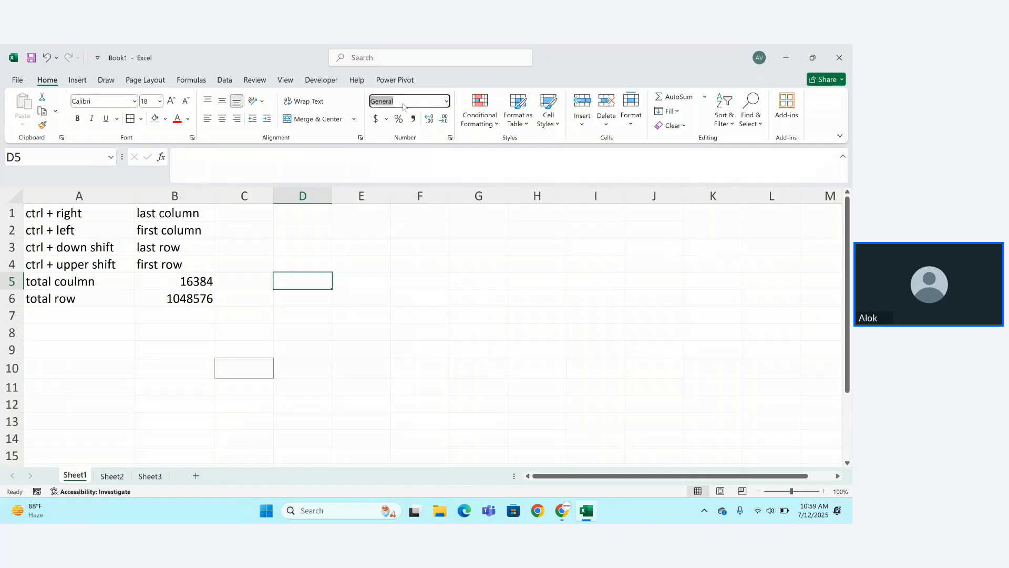
left_click(447, 101)
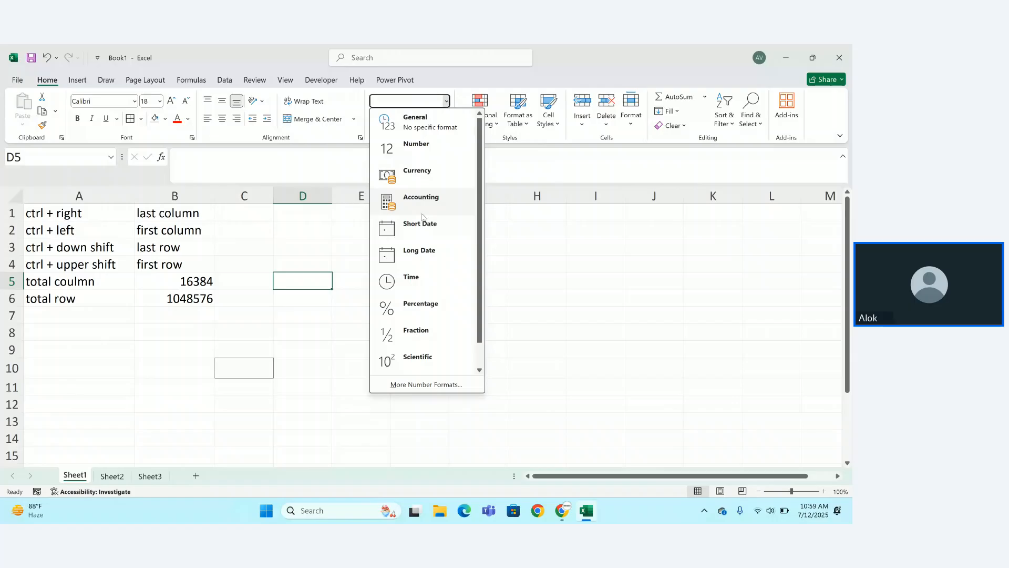
left_click(540, 303)
left_click(508, 292)
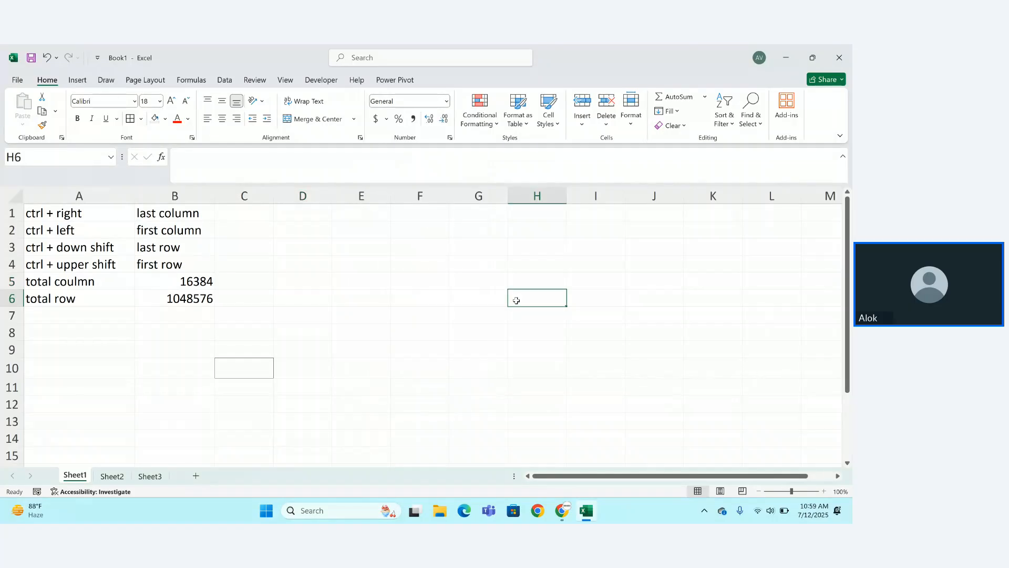
type("12")
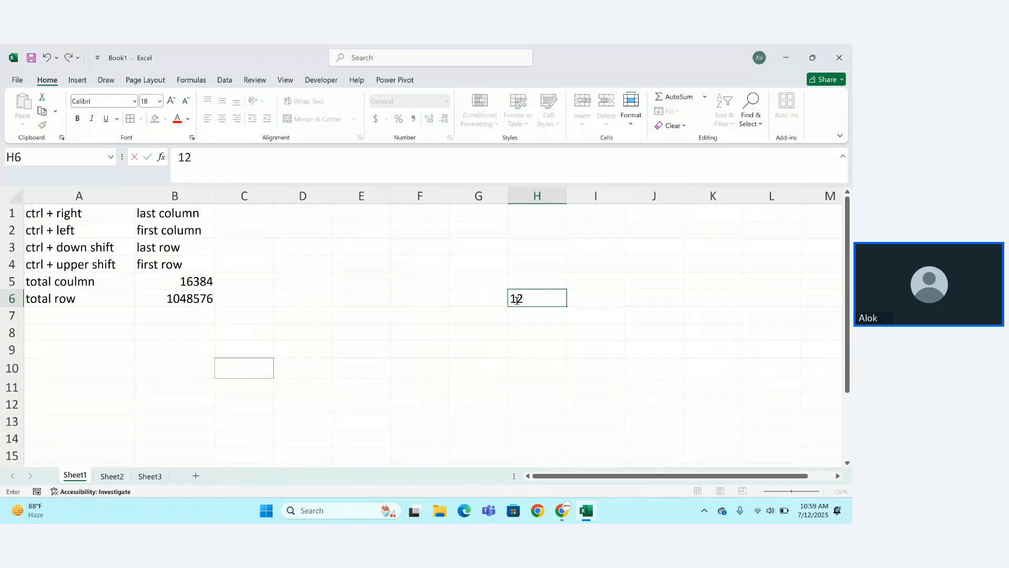
type("-7")
key("Return")
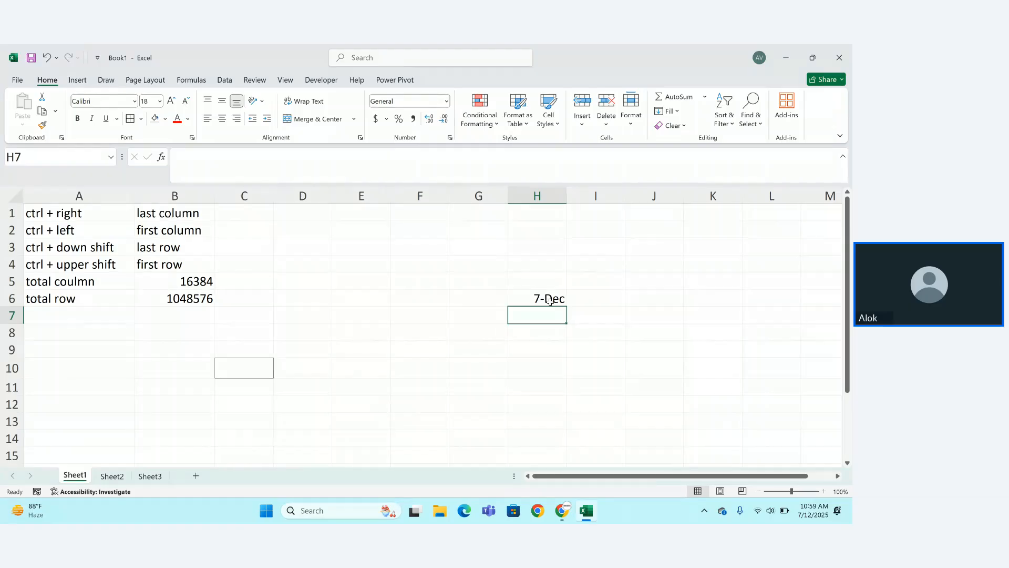
Switch H6 to General format, showing 45998, then clear H6:I7.
left_click(550, 301)
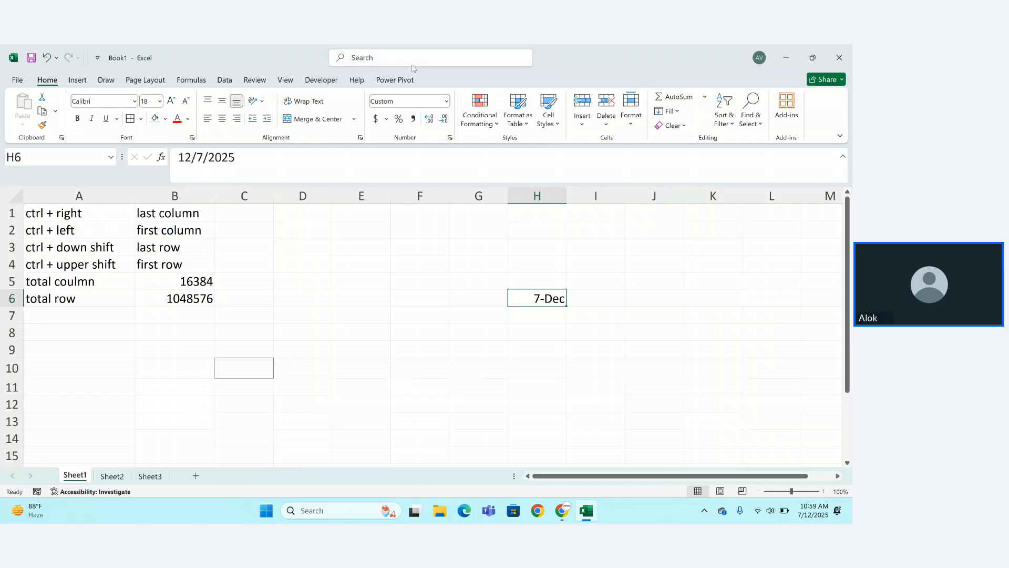
left_click(445, 103)
left_click(446, 101)
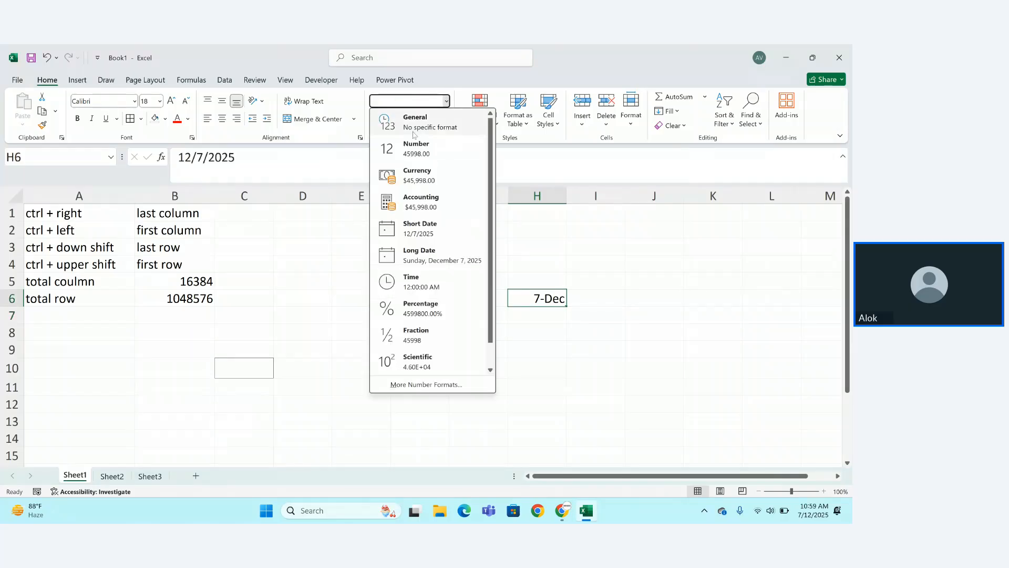
left_click(413, 135)
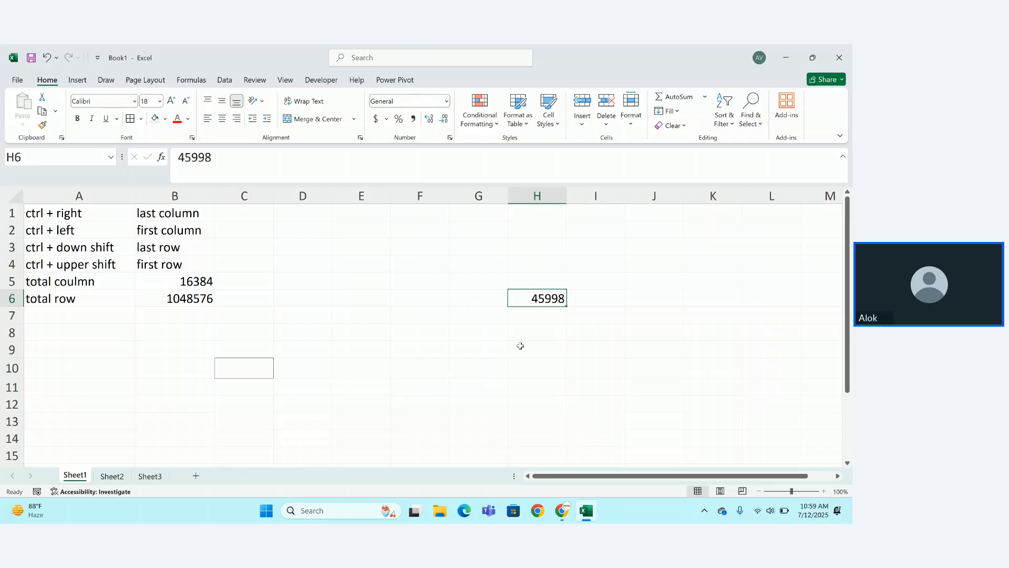
left_click(520, 347)
left_click_drag(526, 299, 575, 323)
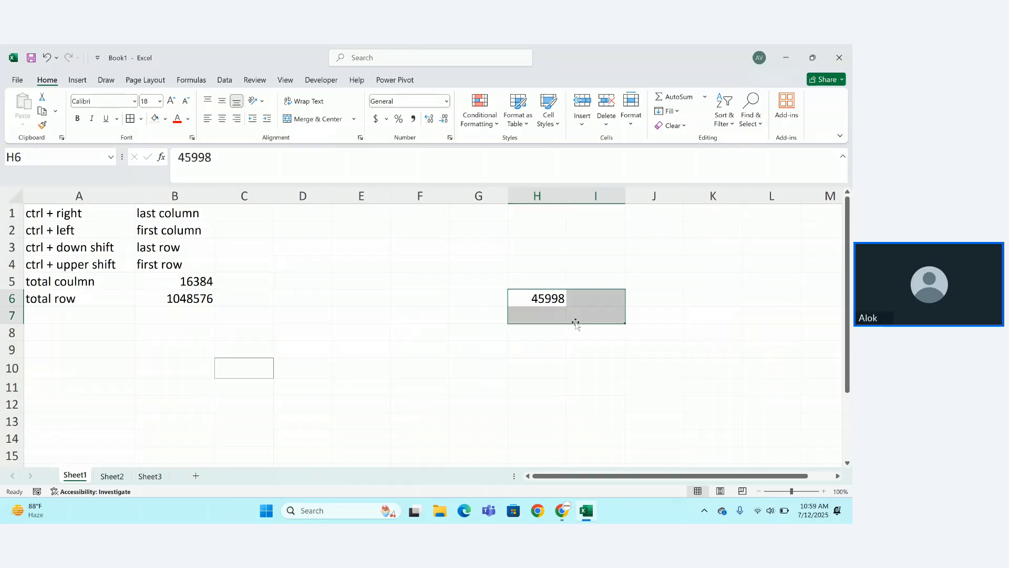
key("Delete")
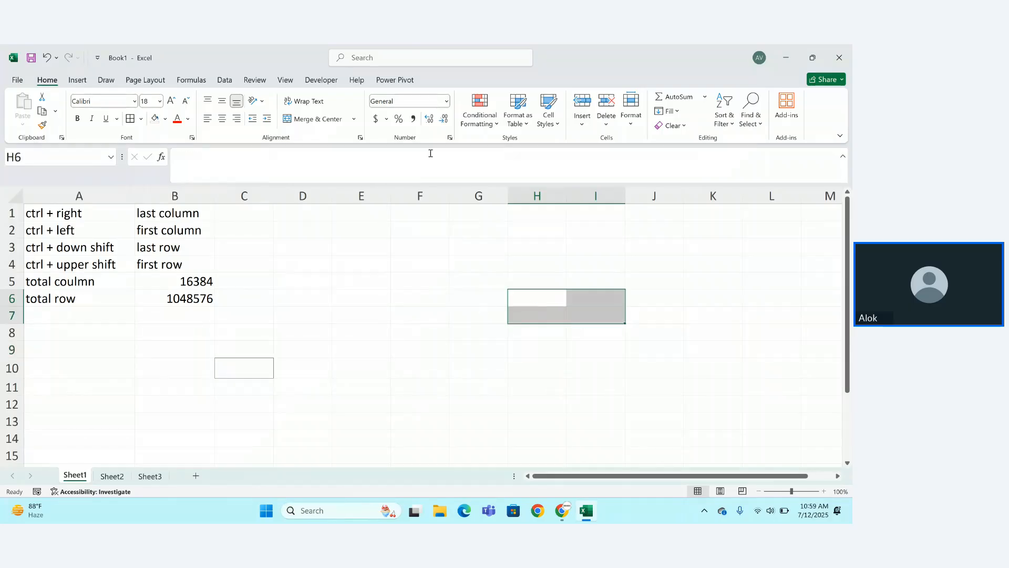
left_click(495, 129)
left_click(495, 129)
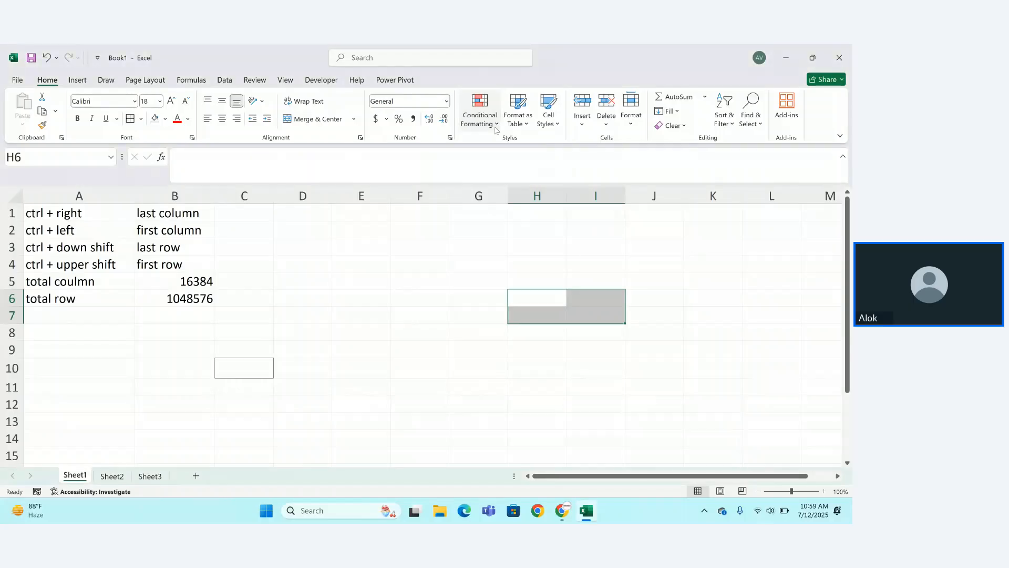
Enter 43 in F2 and 65 in G3.
left_click(433, 232)
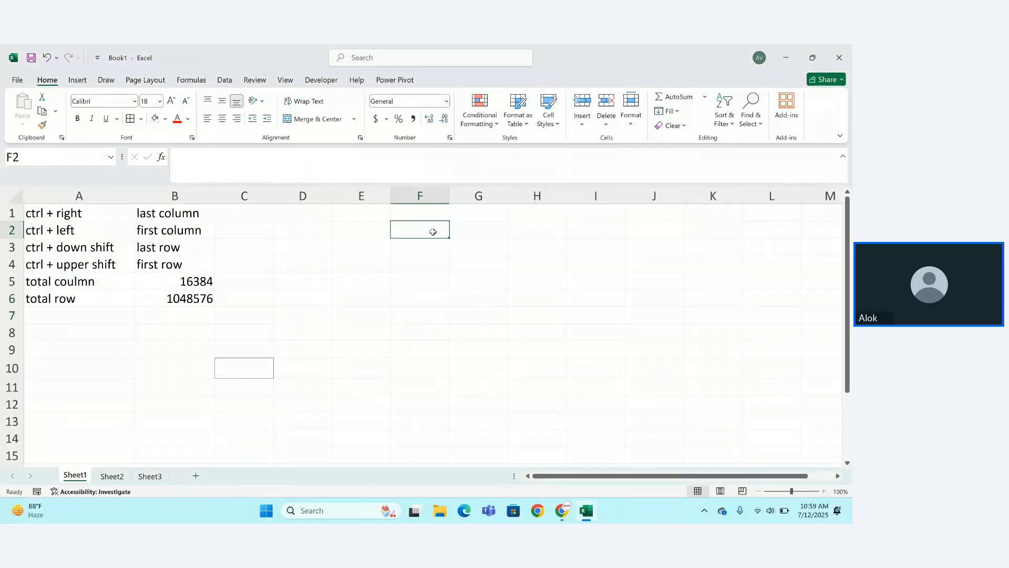
type("43")
key("Right")
key("Down")
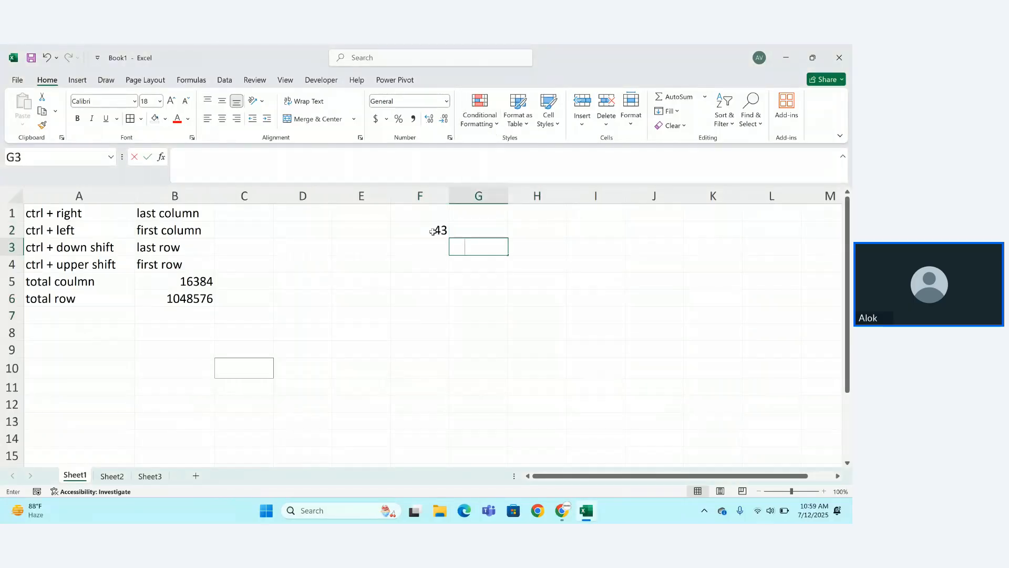
type("65")
key("Left")
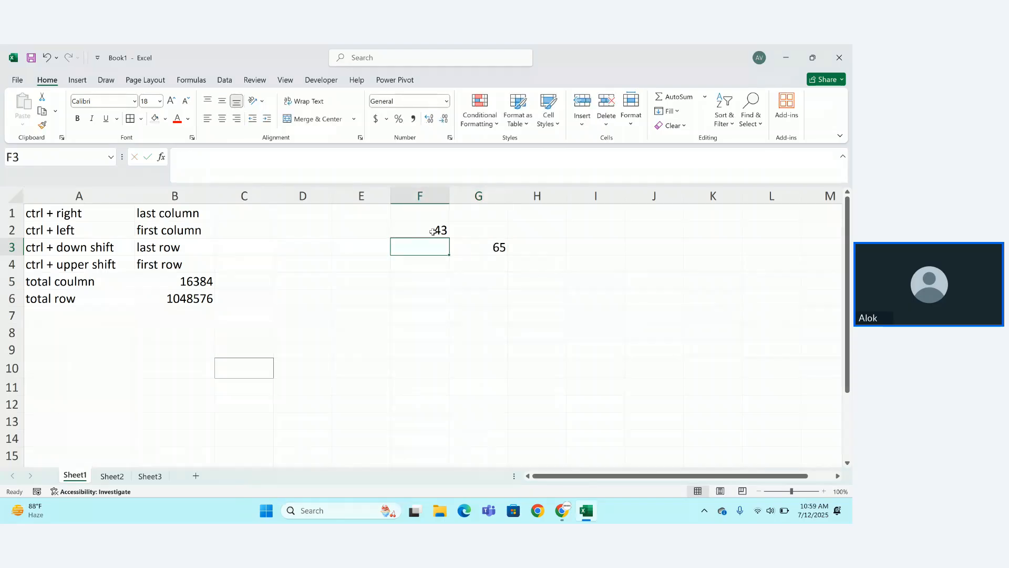
Enter 34 in F3, 54 in G2, 455 in F4 and 45 in G4.
type("34")
key("Up")
key("Right")
type("54")
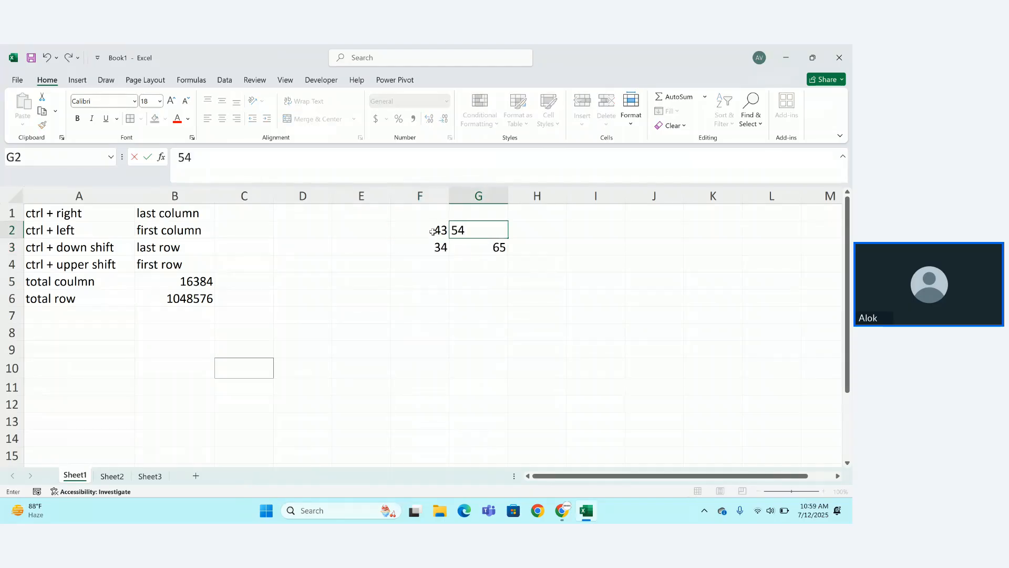
key("Down")
key("Left")
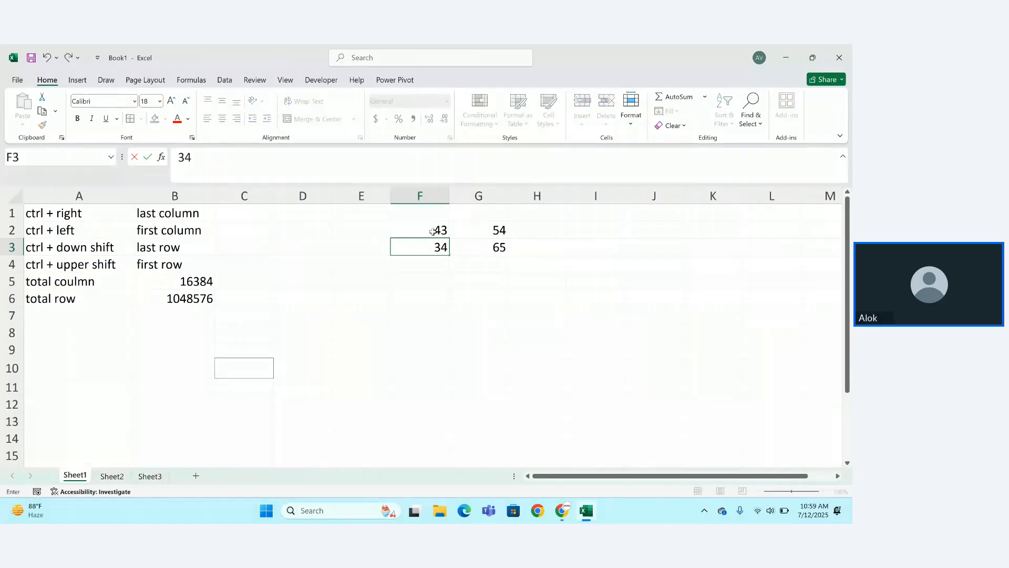
key("Down")
type("455")
key("Down")
key("Up")
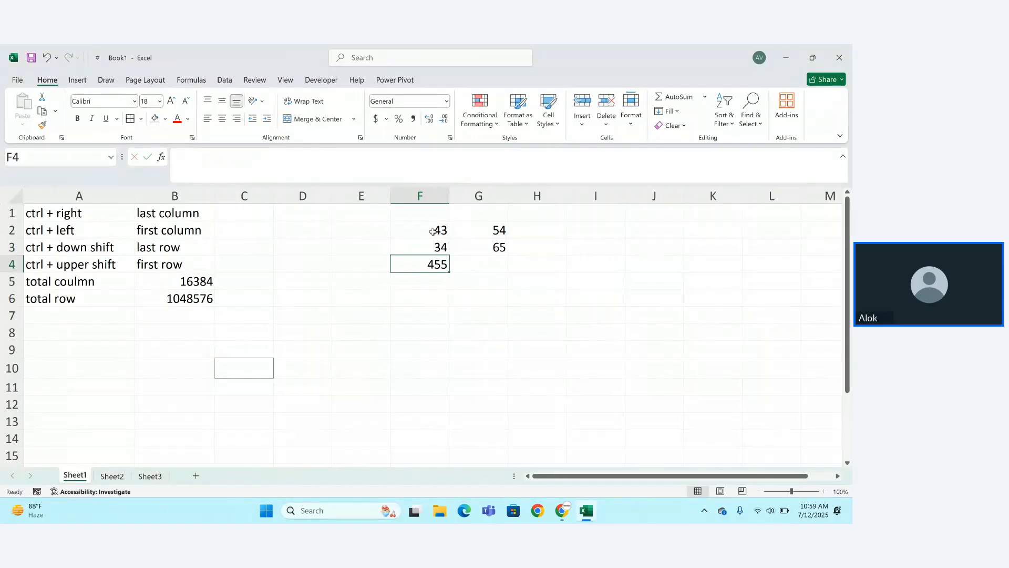
key("Right")
type("45")
key("Right")
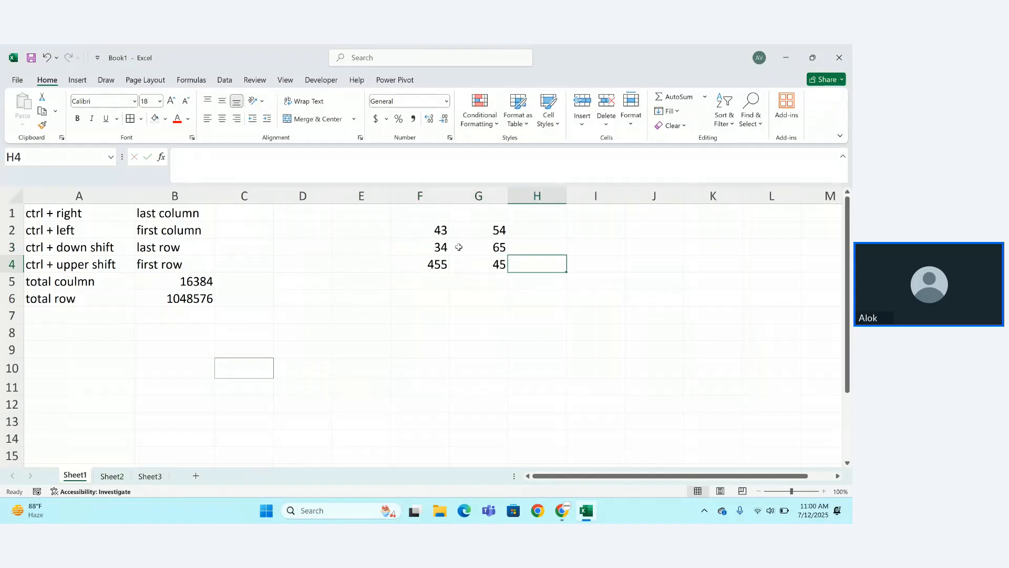
Add a Greater Than 50 highlight rule to F2:G4 with light red fill.
left_click_drag(432, 231, 477, 258)
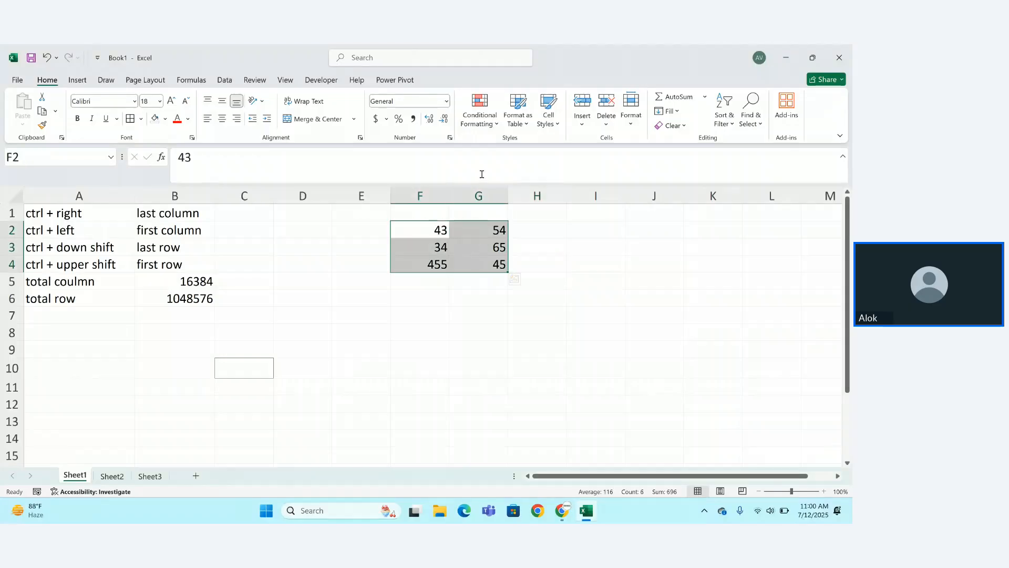
left_click(494, 129)
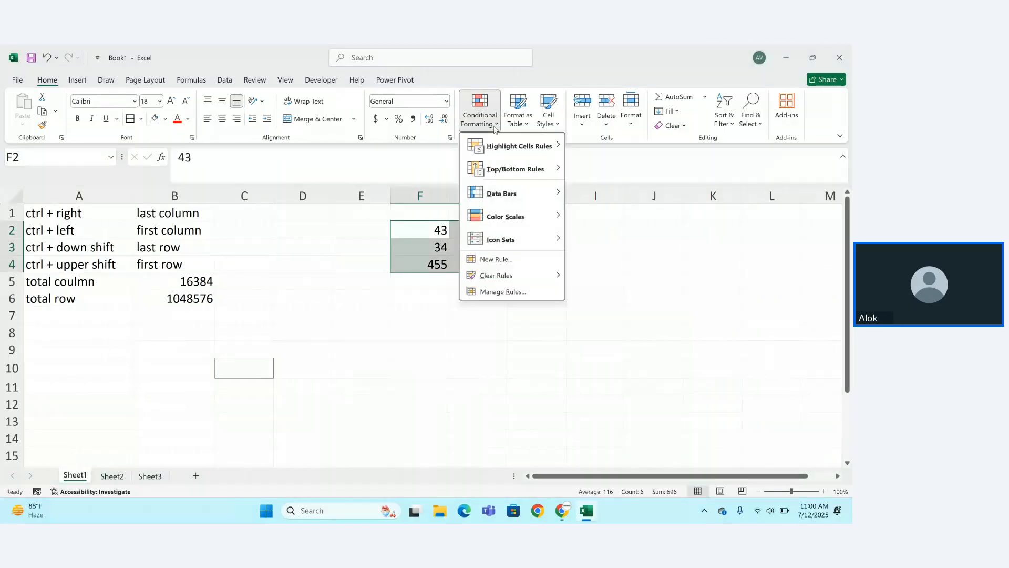
mouse_move(519, 145)
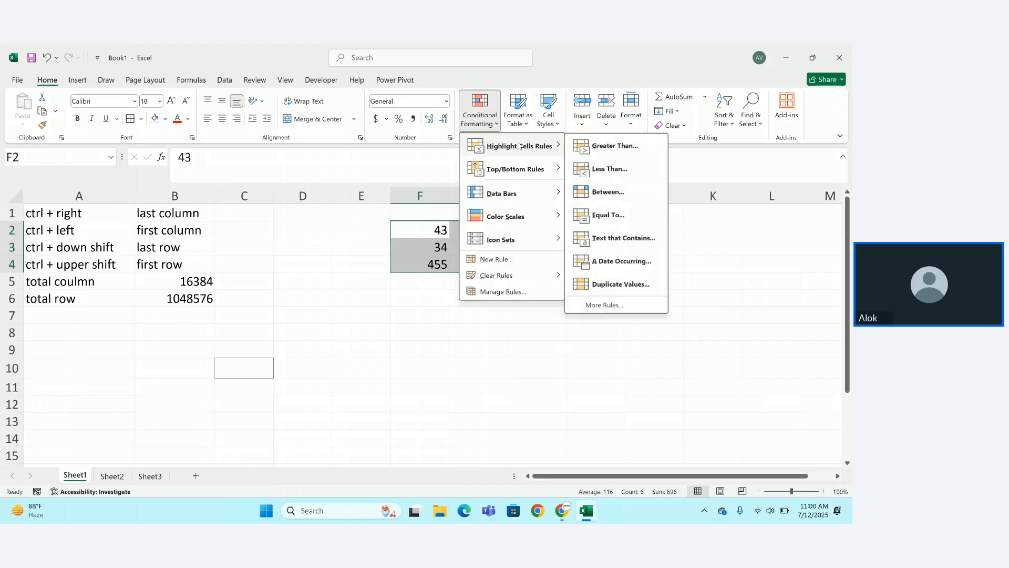
left_click(612, 146)
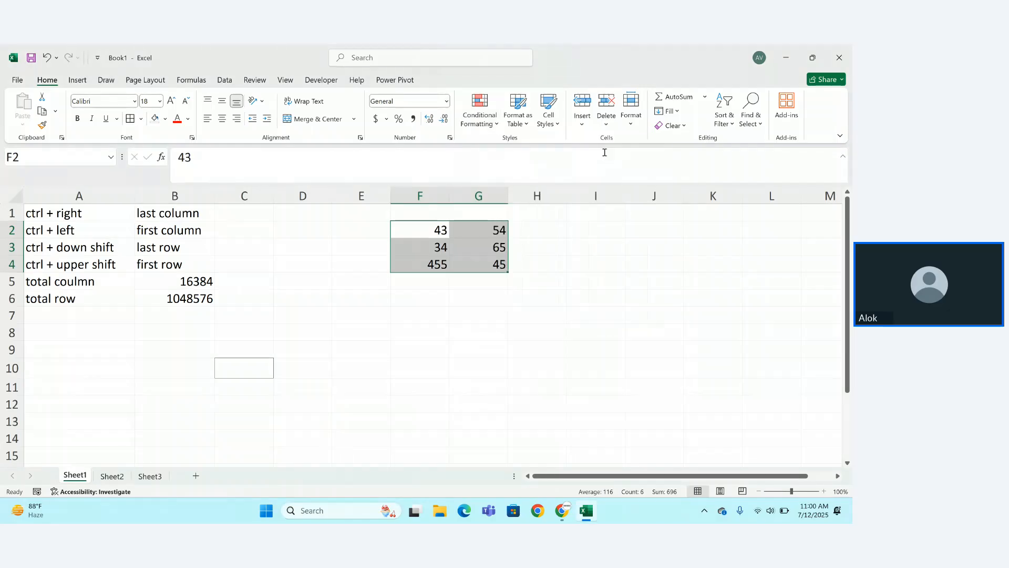
key("BackSpace")
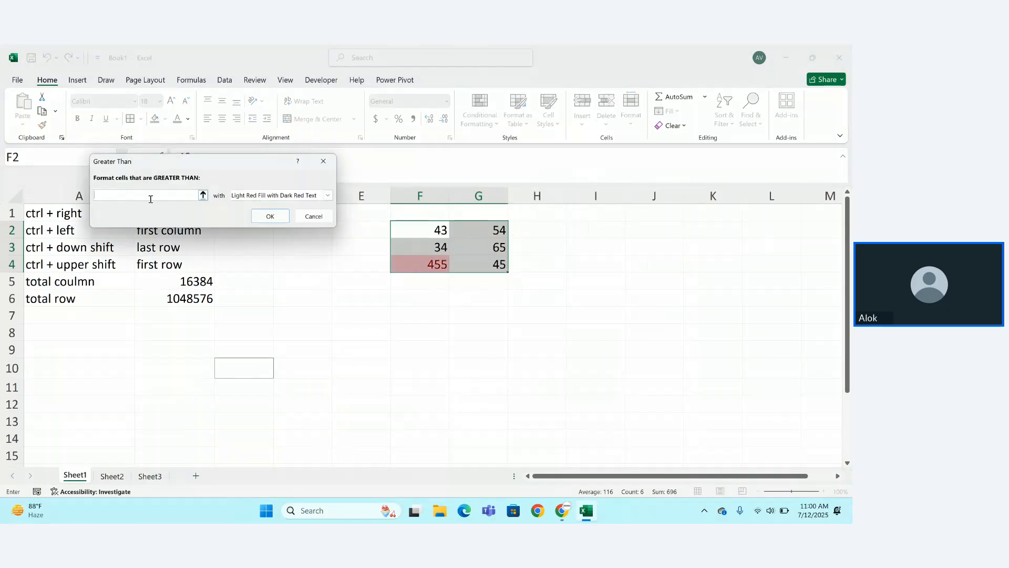
type("50")
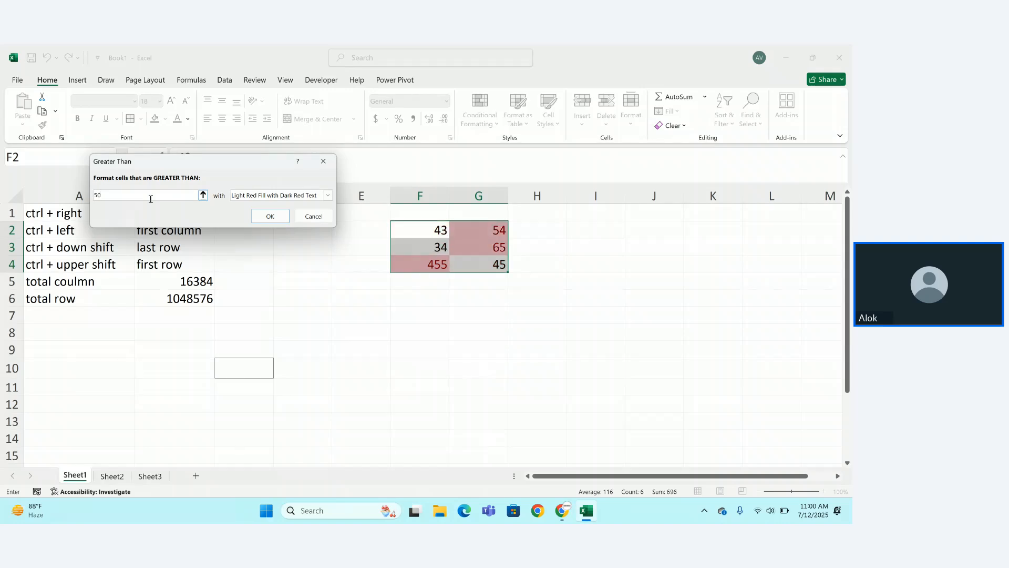
key("Return")
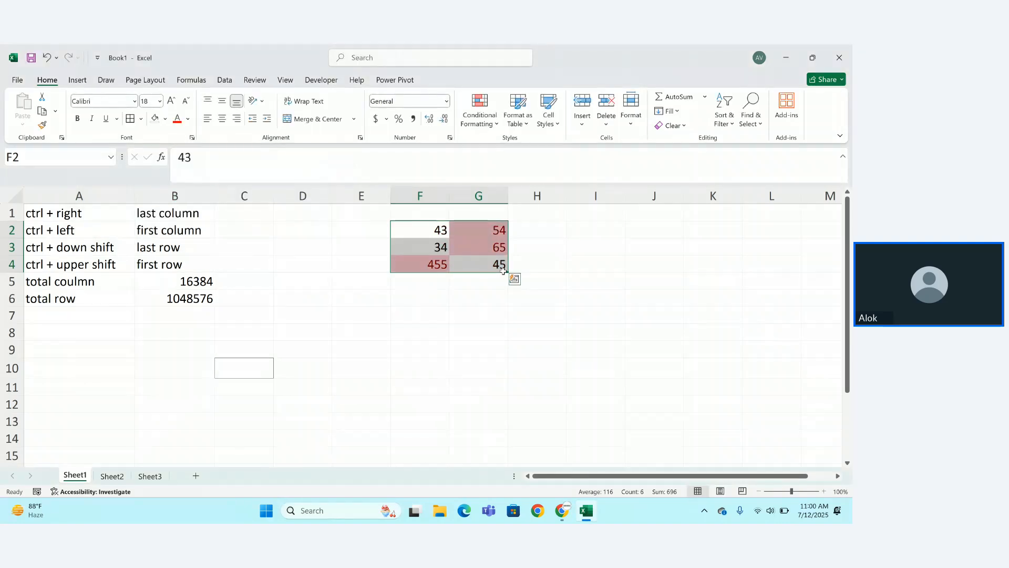
Apply a Top 10 Items red highlight rule to F2:G4.
left_click(497, 127)
mouse_move(529, 171)
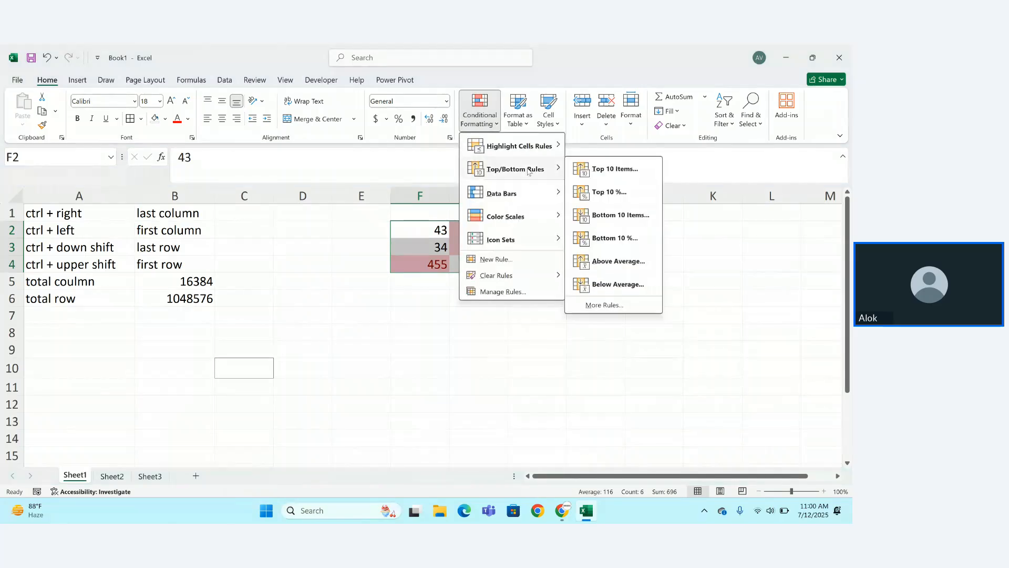
left_click(602, 171)
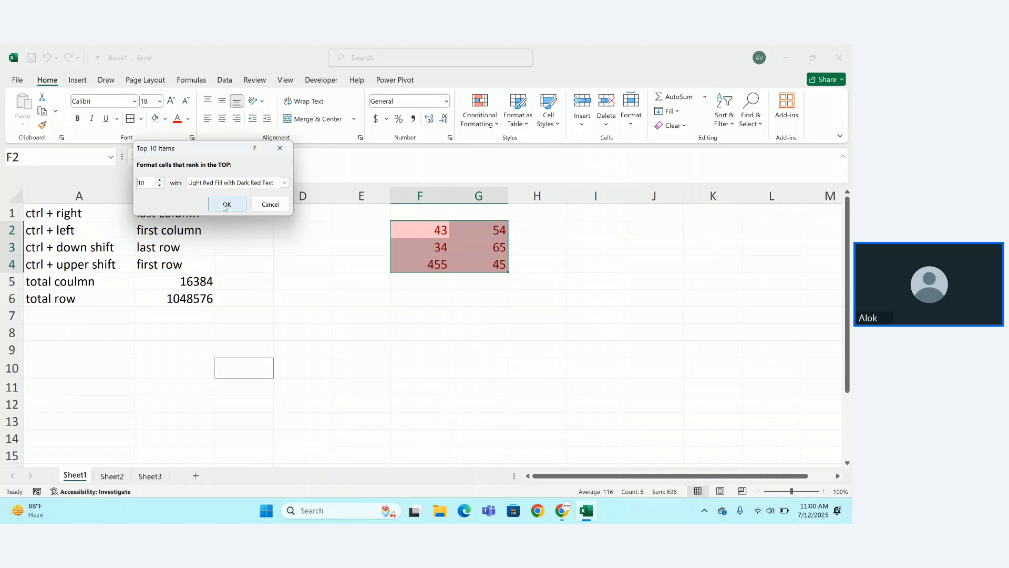
left_click(227, 204)
left_click(485, 283)
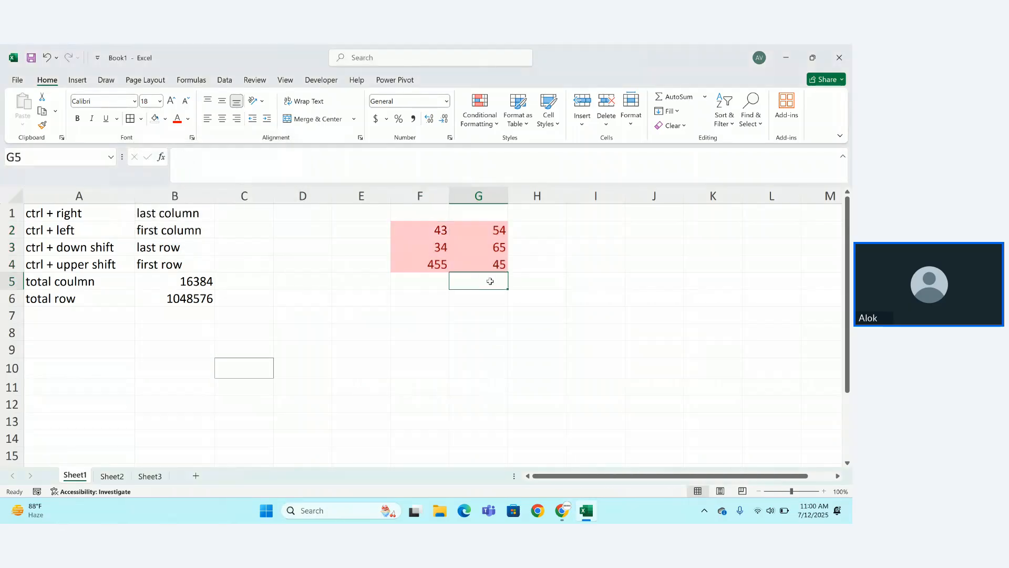
Preview Data Bars without applying, then undo the red highlighting on F2:G4.
left_click(498, 125)
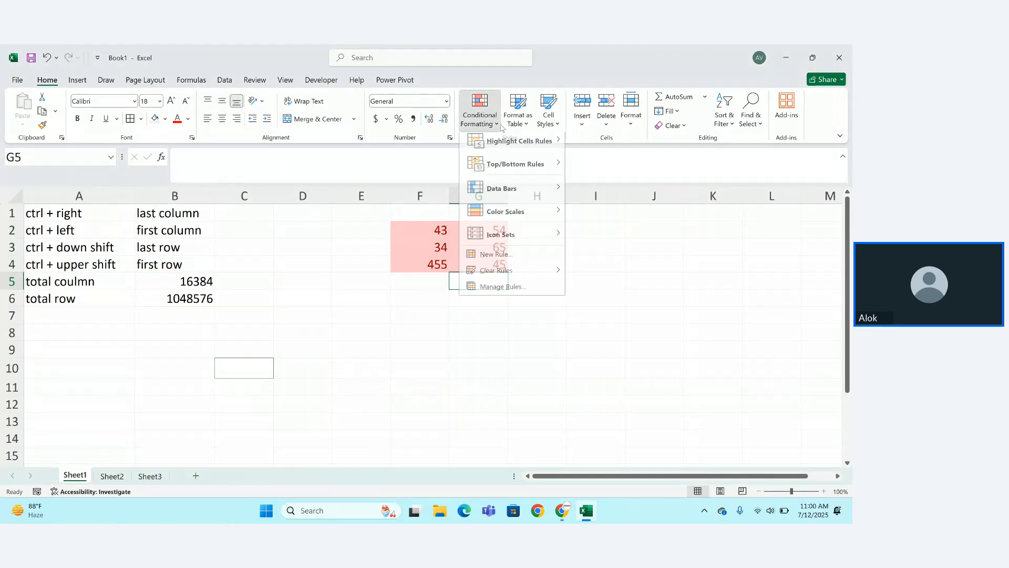
mouse_move(533, 196)
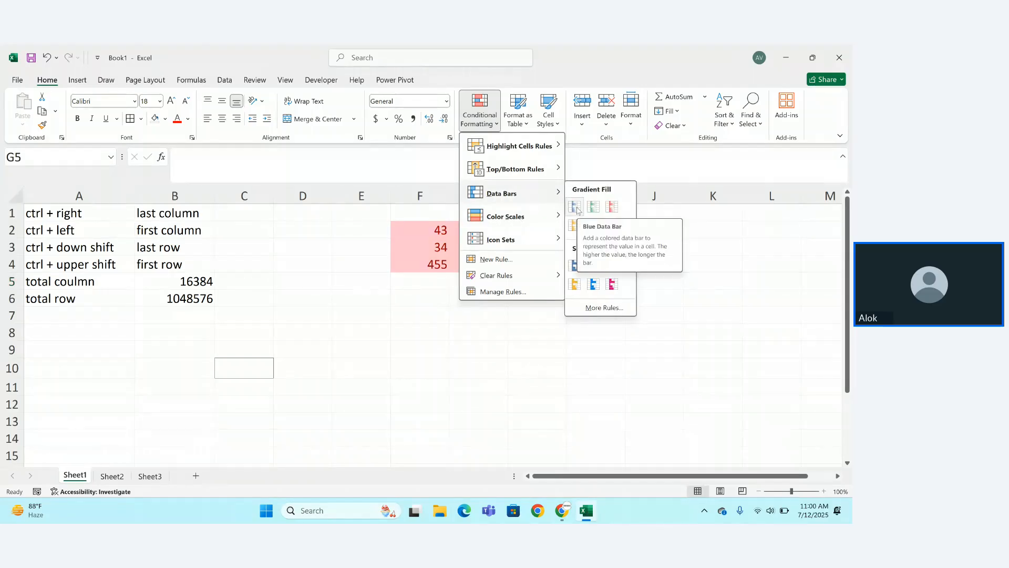
left_click(575, 267)
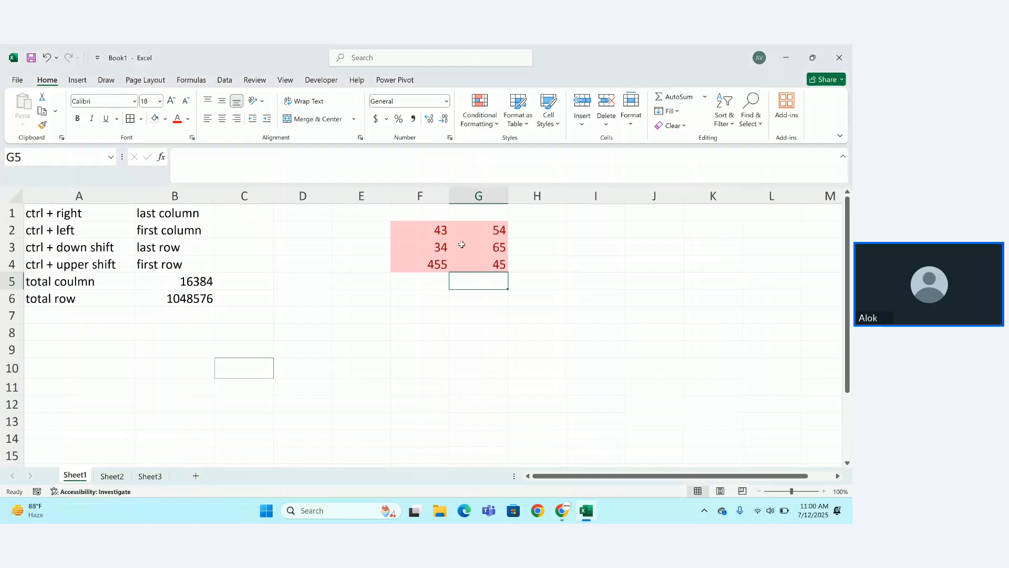
left_click(446, 243)
key("ctrl+z")
key("ctrl+z")
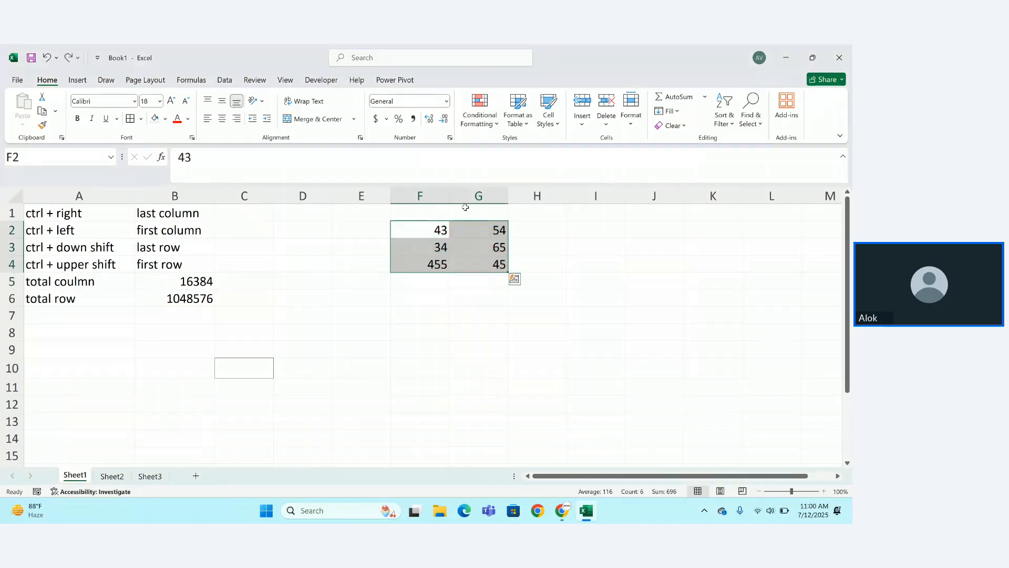
Apply an arrow Icon Set to F2:G4 through Quick Analysis formatting.
key("ctrl+q")
left_click_drag(433, 235, 515, 279)
left_click(514, 279)
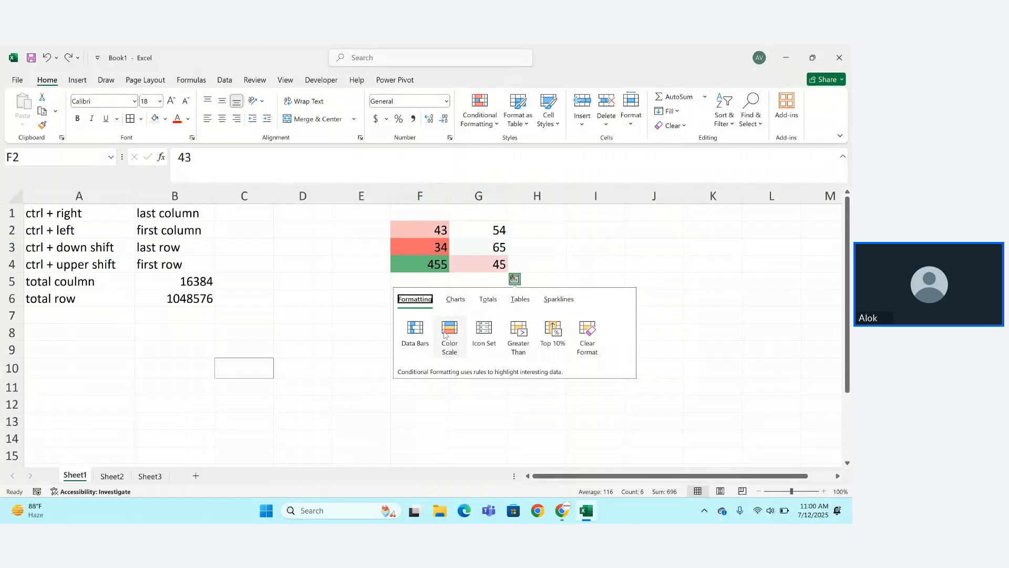
left_click(478, 332)
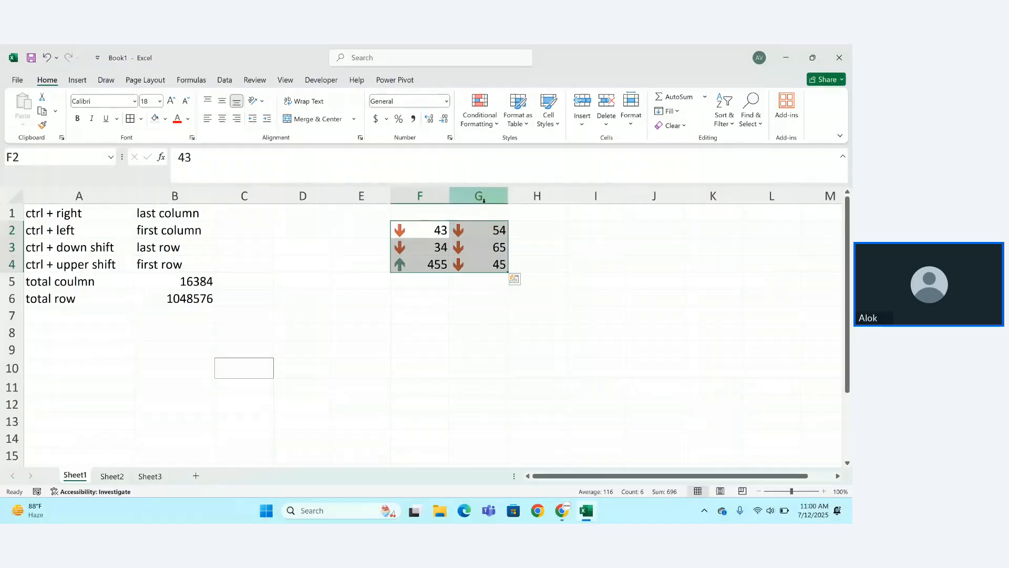
Convert F2:G4 into a table, inspect the Column1 filter, then undo back to plain numbers.
left_click(528, 124)
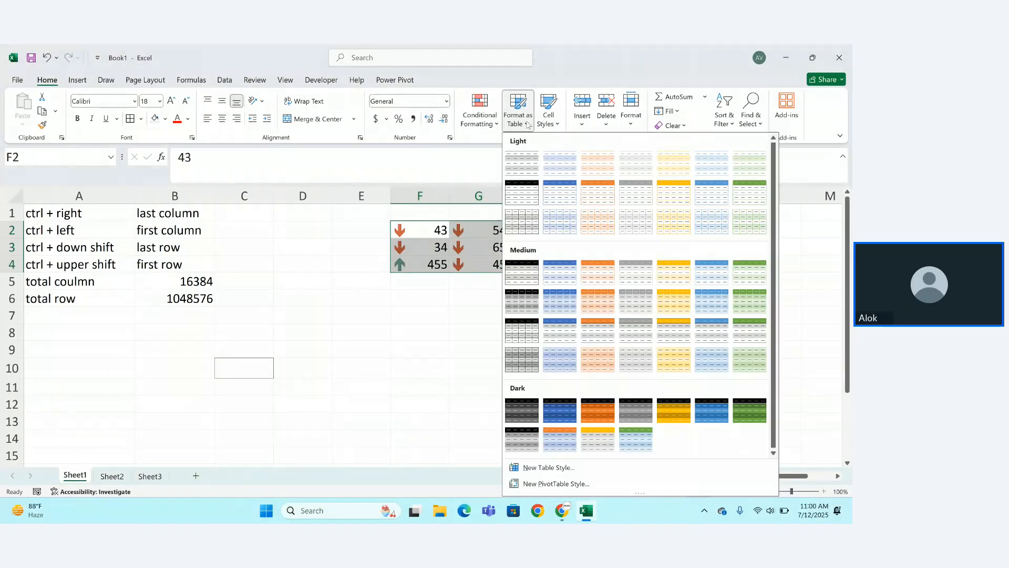
key("Escape")
key("ctrl+t")
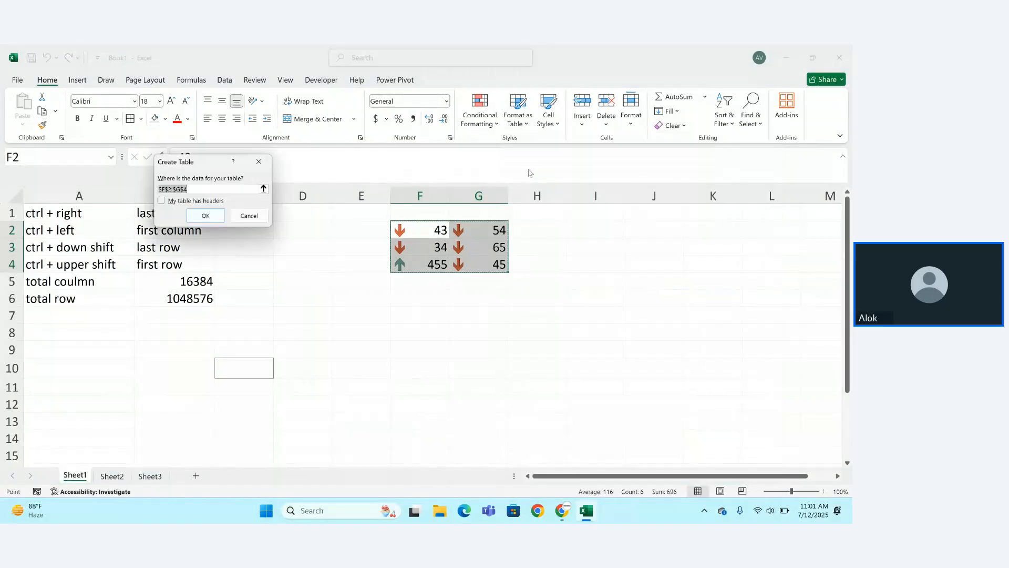
left_click(205, 215)
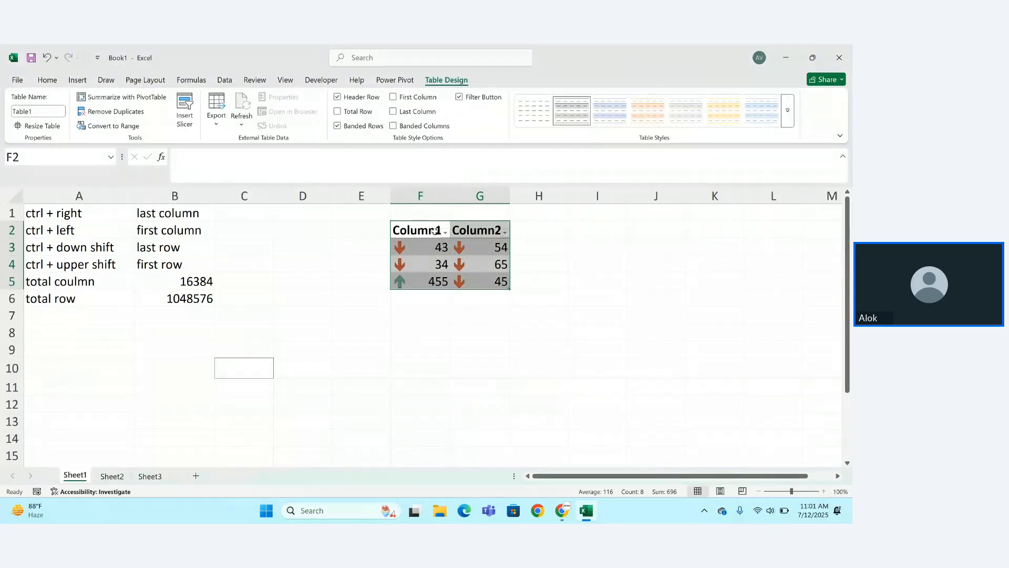
left_click(446, 232)
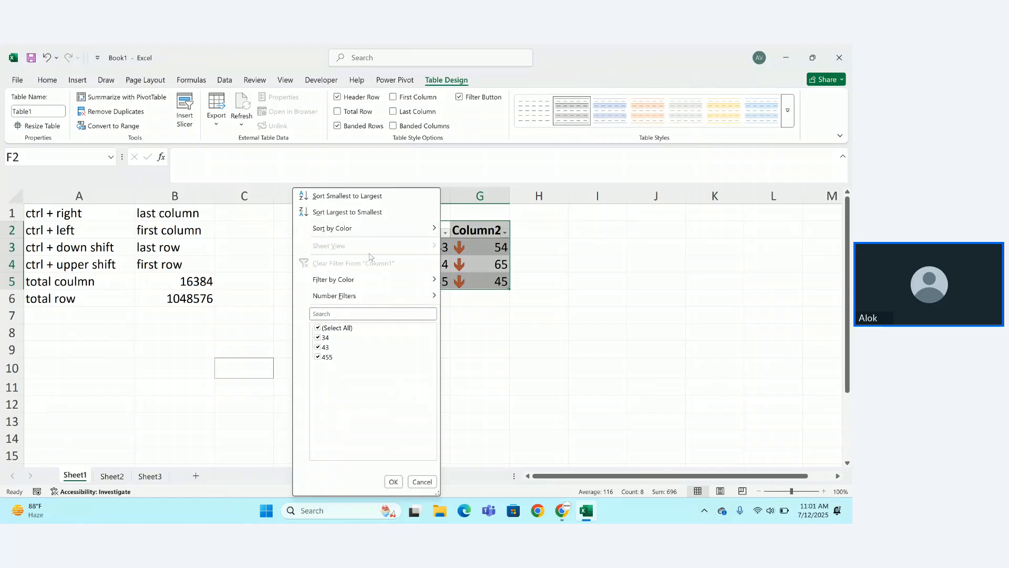
left_click(422, 482)
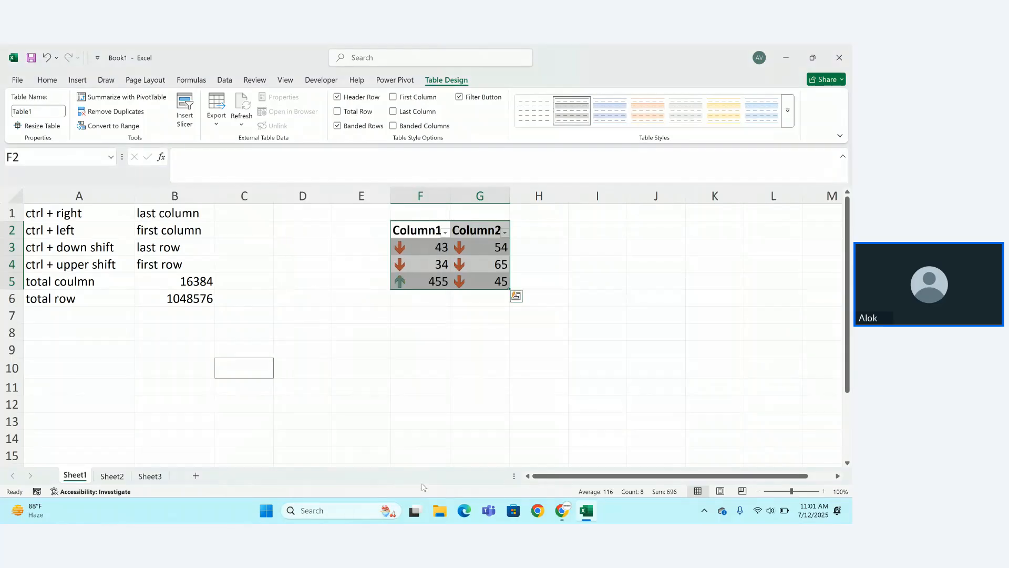
key("ctrl+z")
key("ctrl+z")
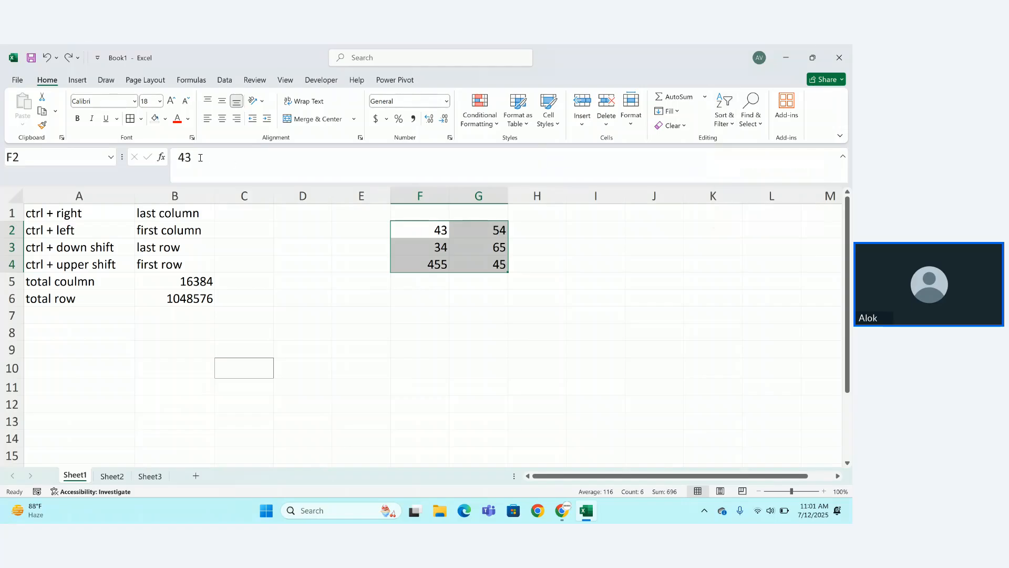
Delete the 43 from cell F2's contents.
left_click_drag(201, 158, 151, 159)
key("BackSpace")
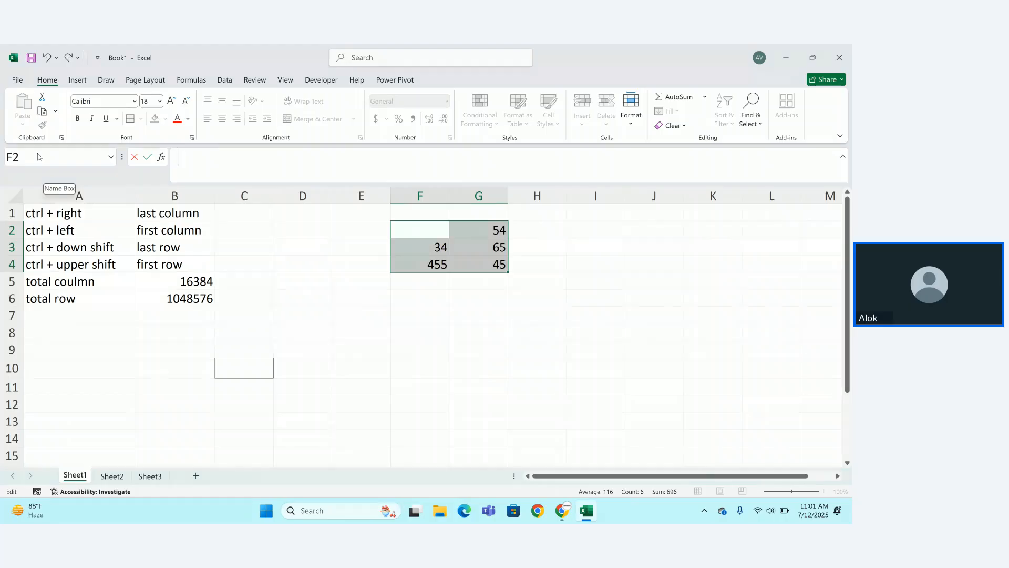
type("=")
key("BackSpace")
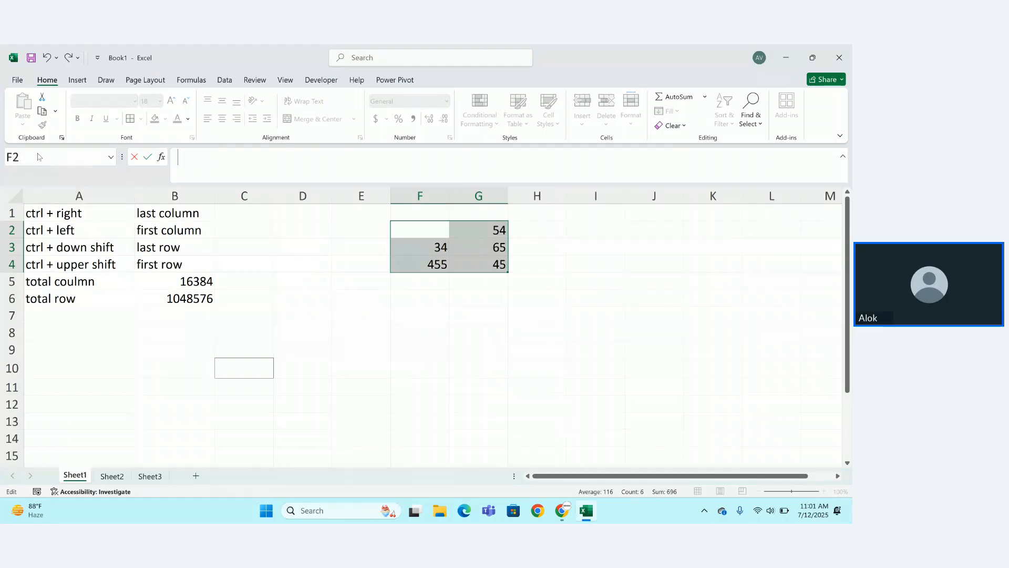
left_click(276, 286)
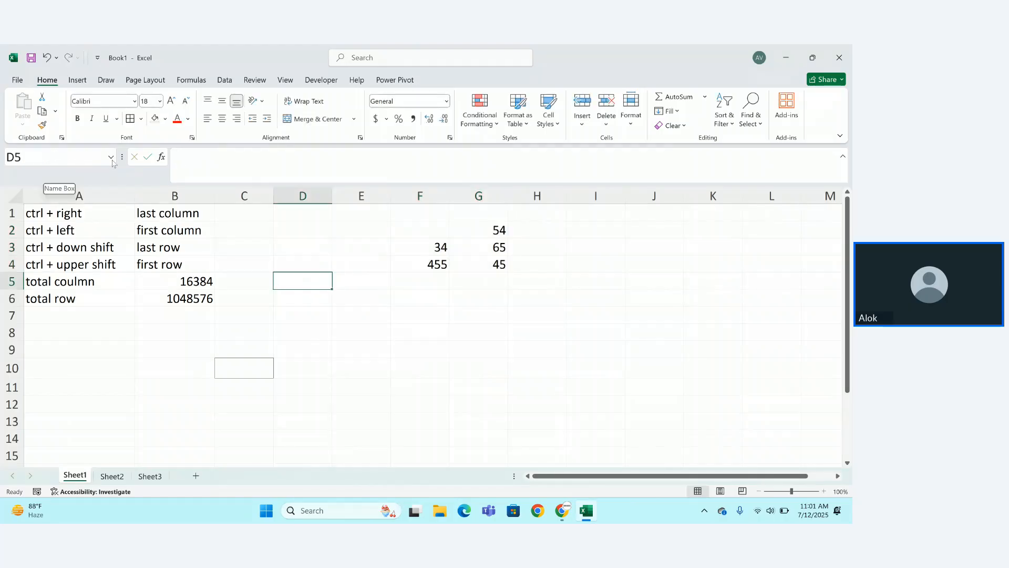
Enter a person's first name in cell C1.
left_click(111, 158)
left_click(62, 161)
left_click(244, 209)
left_click(13, 156)
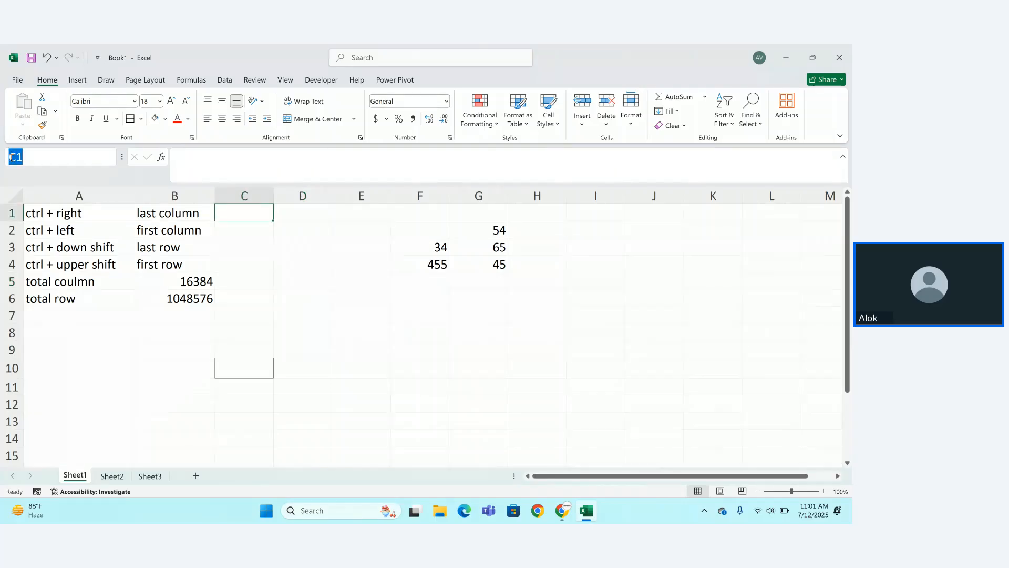
key("BackSpace")
left_click(182, 160)
type("Amit")
key("Return")
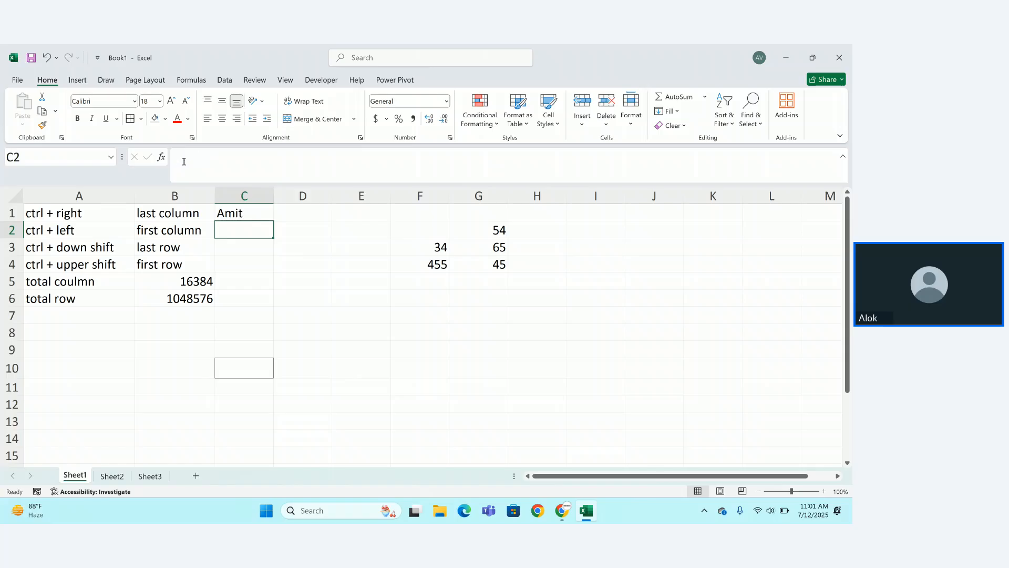
left_click(201, 157)
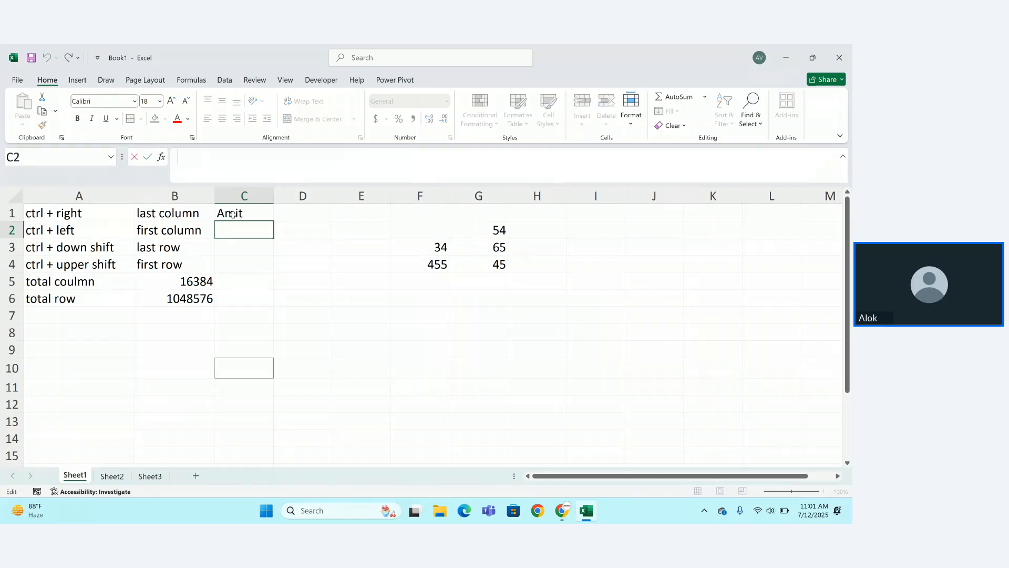
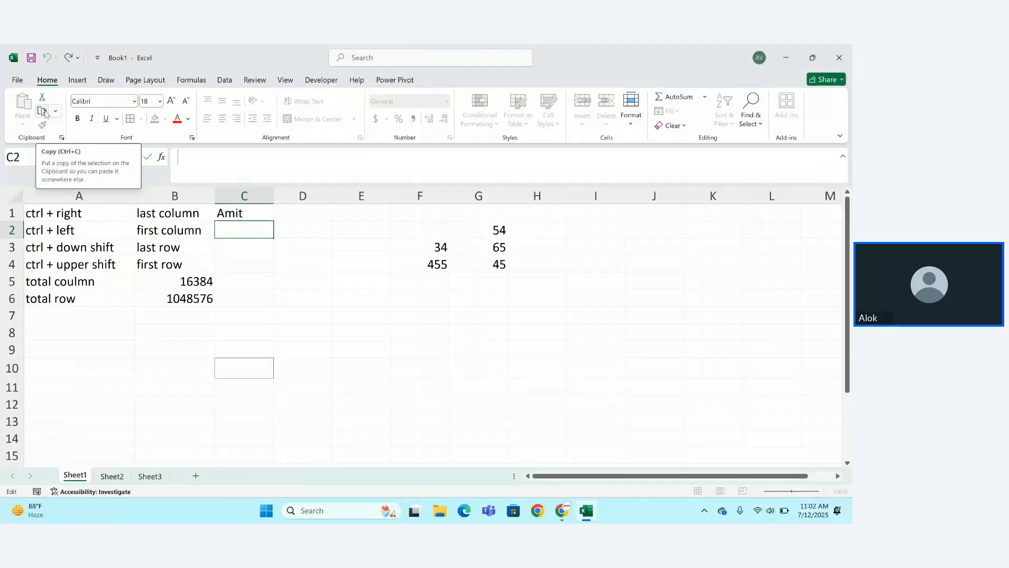
Insert the 'cyber' image from the Downloads folder onto Sheet1.
left_click(78, 83)
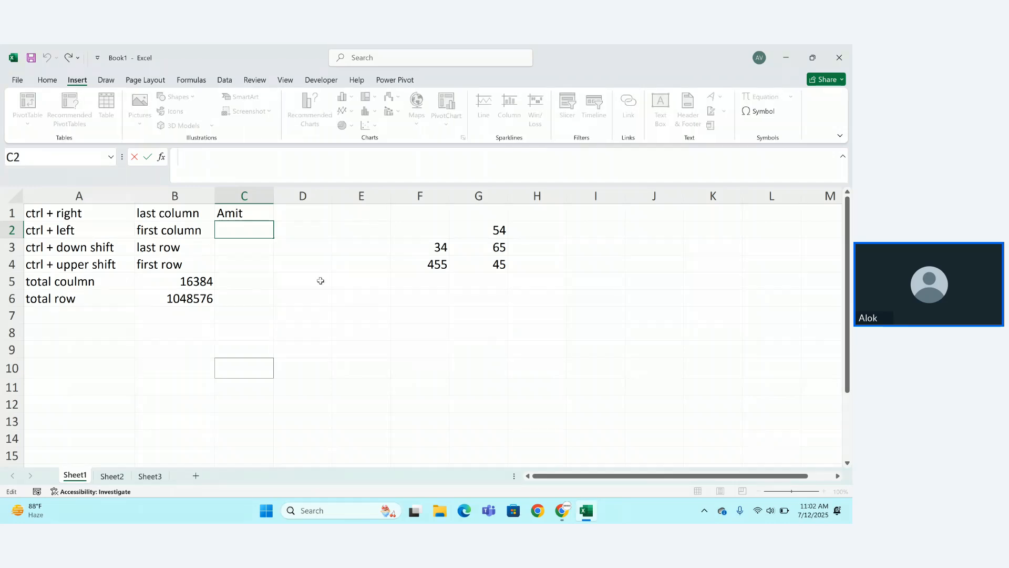
left_click(375, 368)
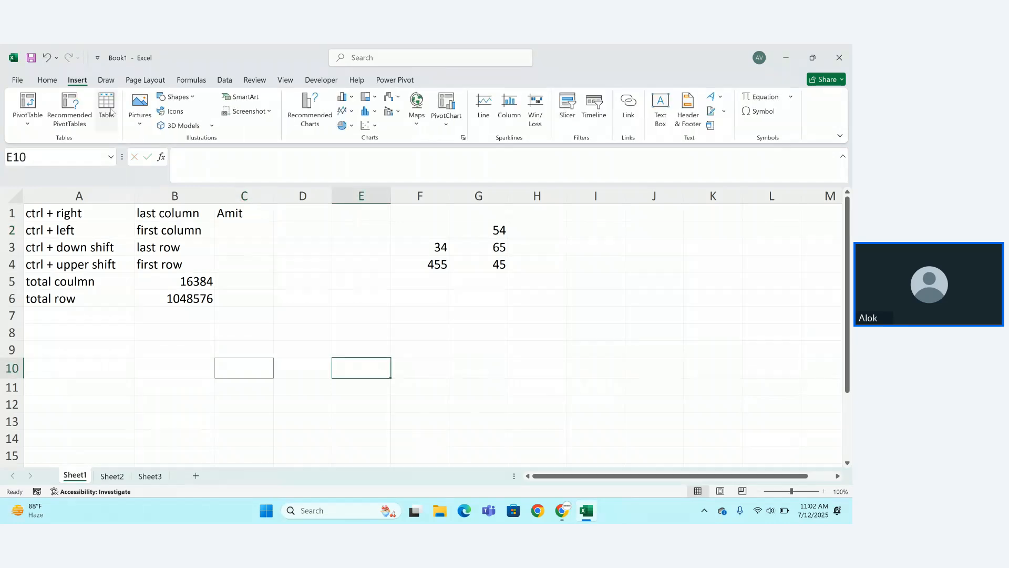
left_click(140, 108)
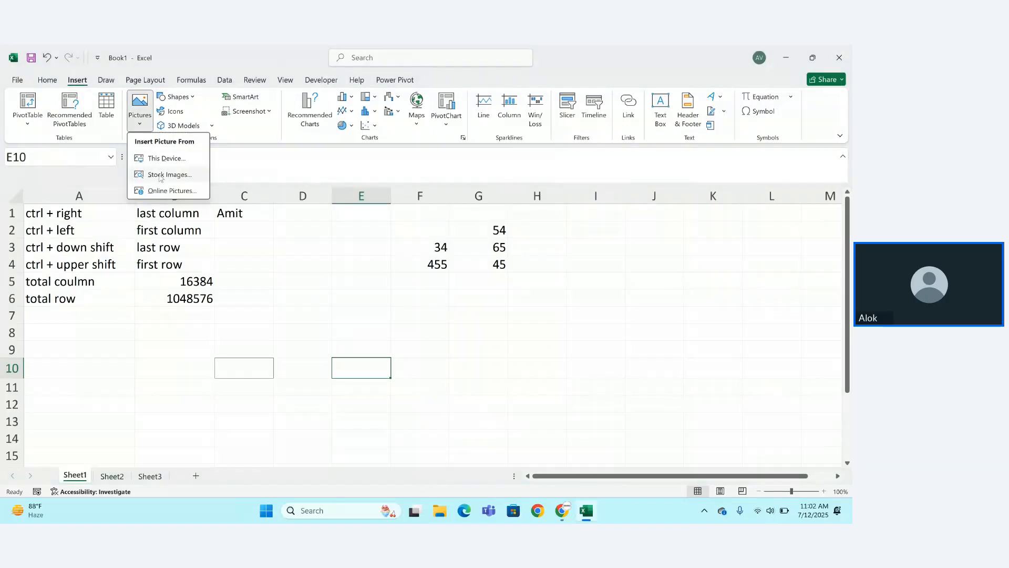
left_click(164, 162)
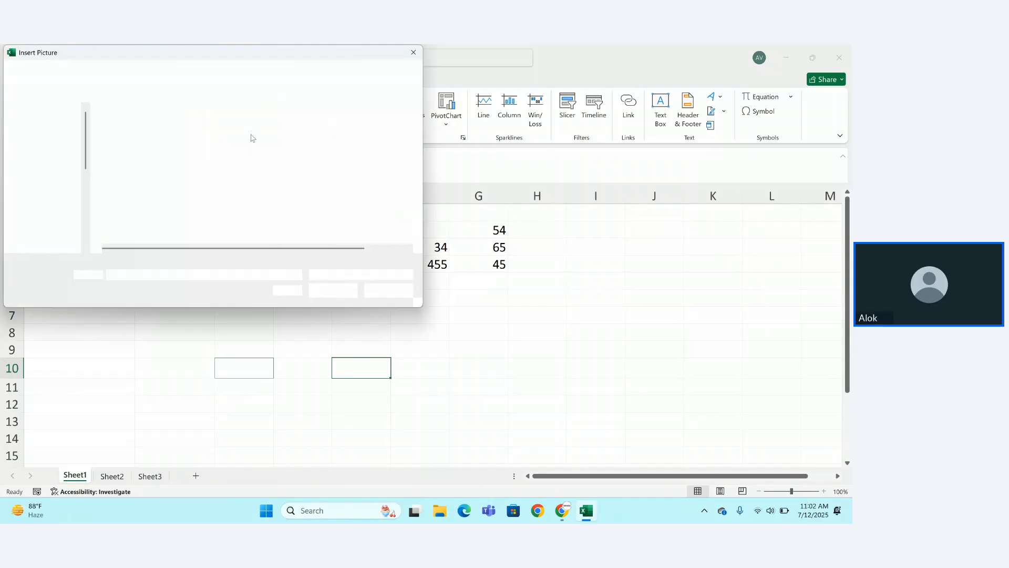
left_click(50, 165)
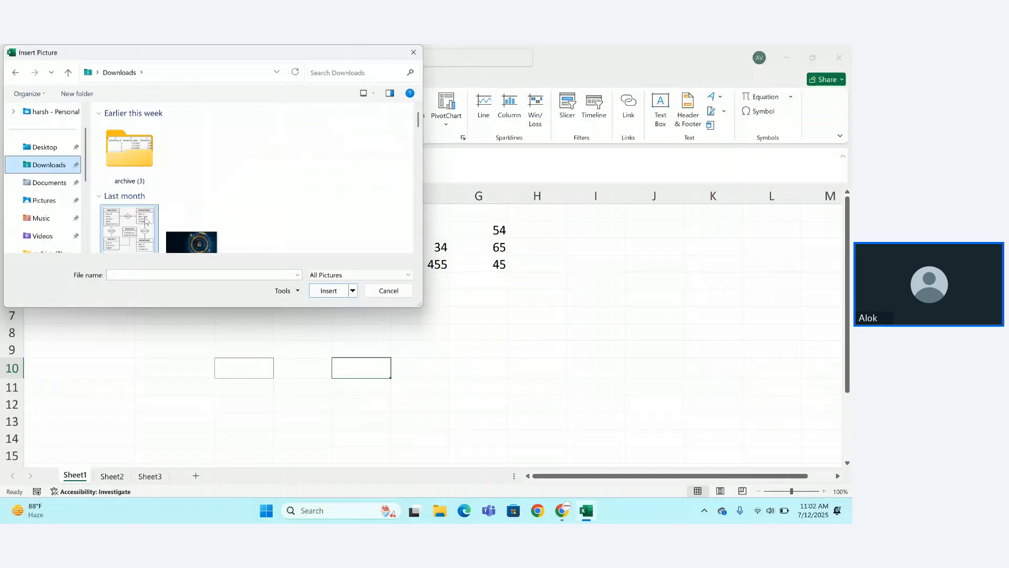
scroll(153, 200, "down", 2)
left_click(129, 196)
left_click(188, 211)
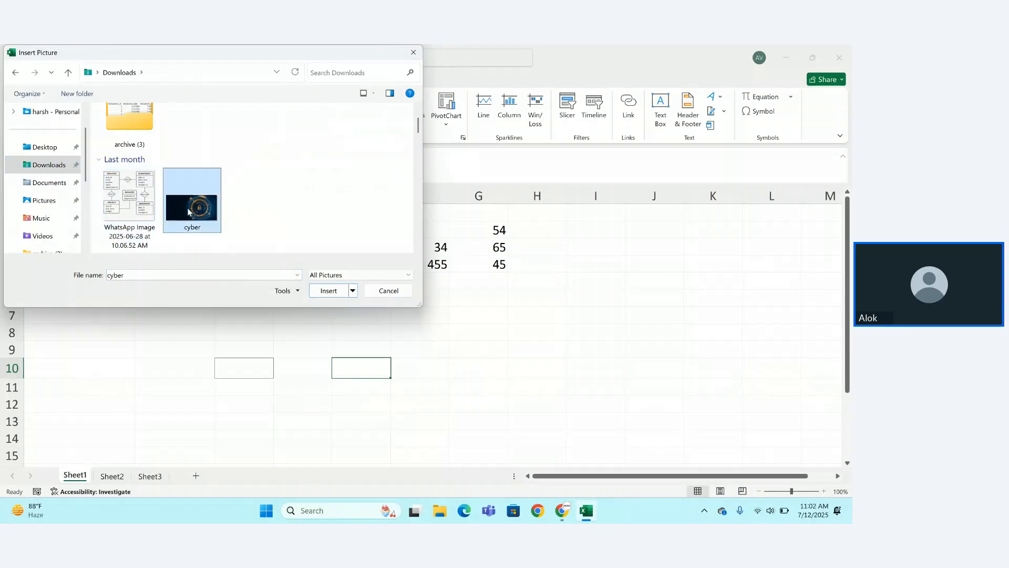
left_click(334, 293)
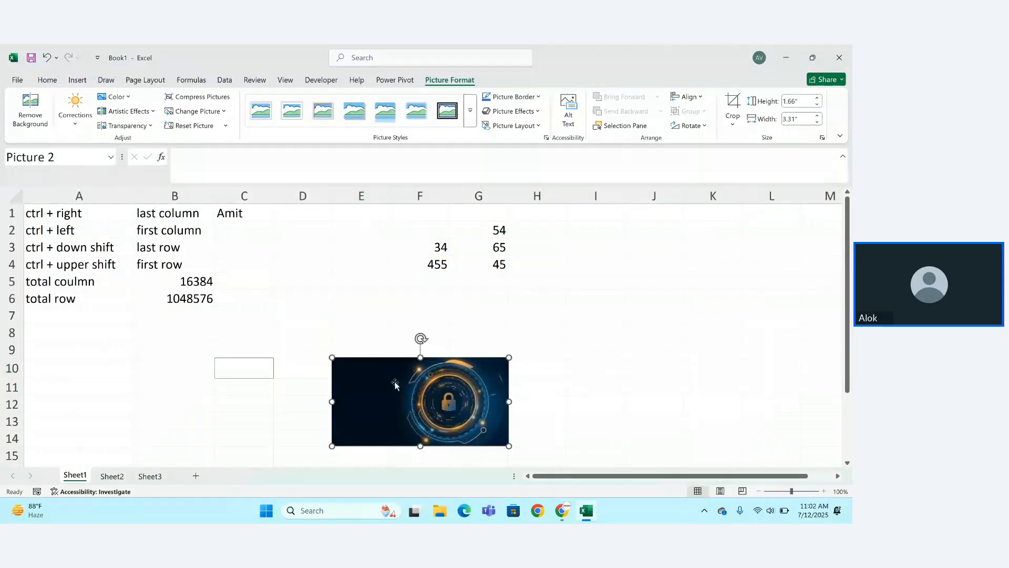
Move the cyber picture to around A7, below the shortcut notes.
left_click_drag(408, 399, 100, 360)
left_click(243, 368)
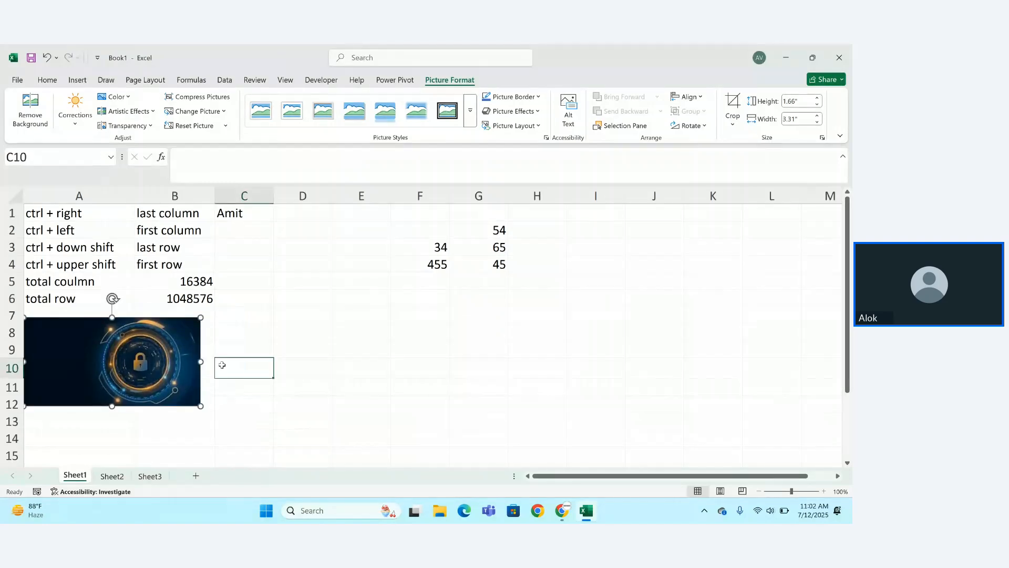
left_click(78, 80)
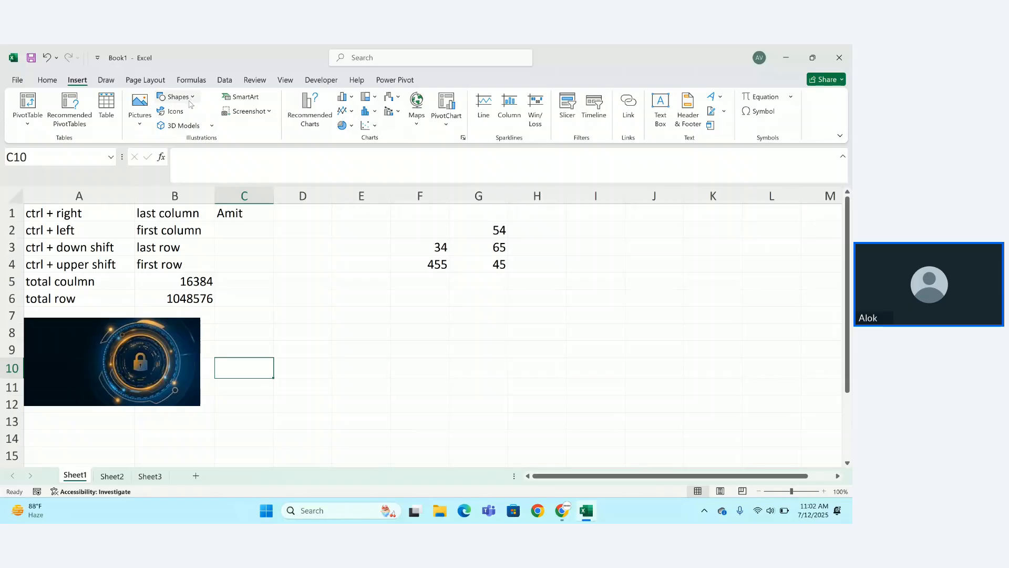
Add a blue Up Arrow shape beside the cyber picture in column C, rows 8–11.
left_click(190, 103)
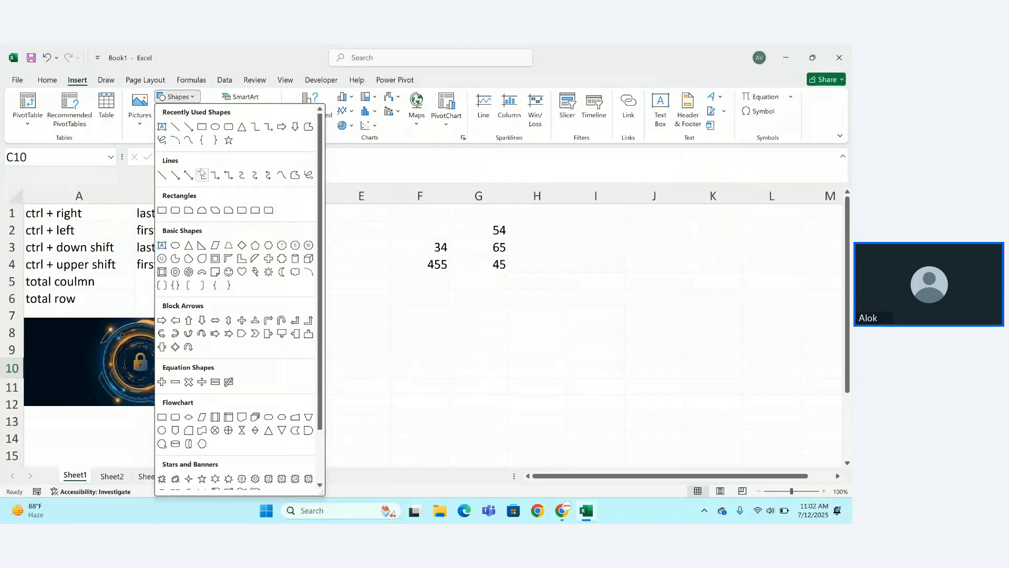
left_click(187, 320)
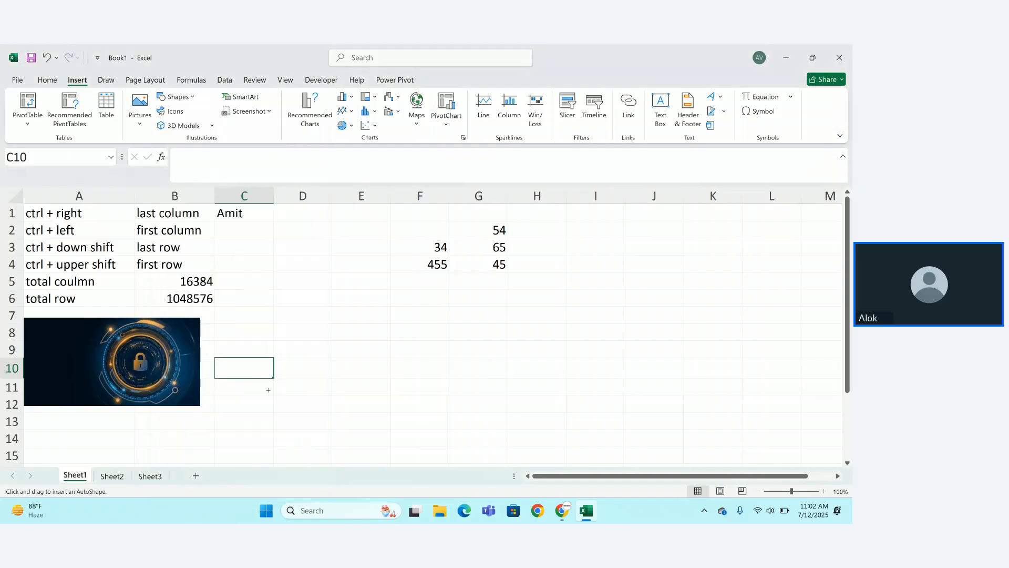
left_click(308, 401)
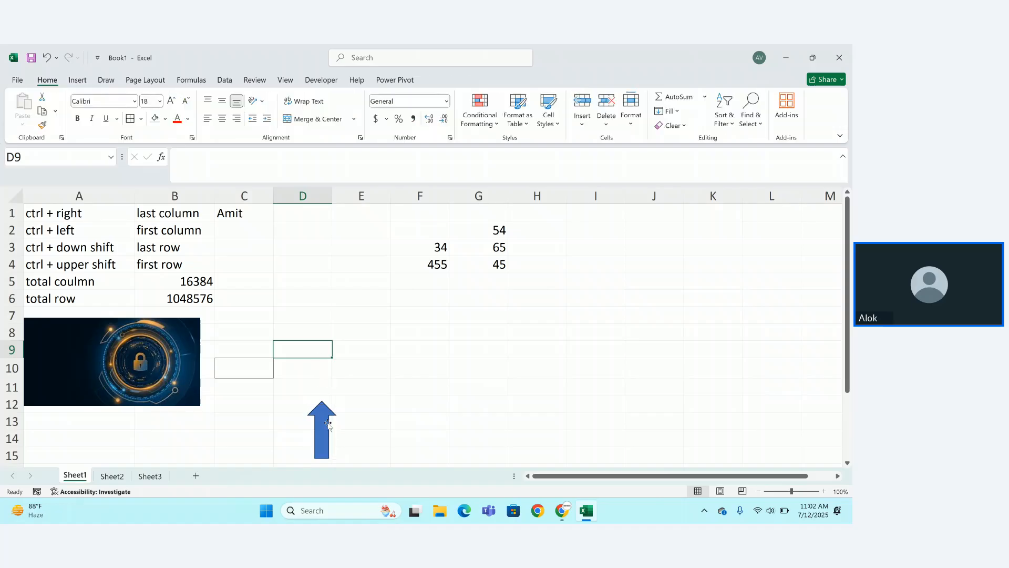
left_click_drag(327, 424, 224, 355)
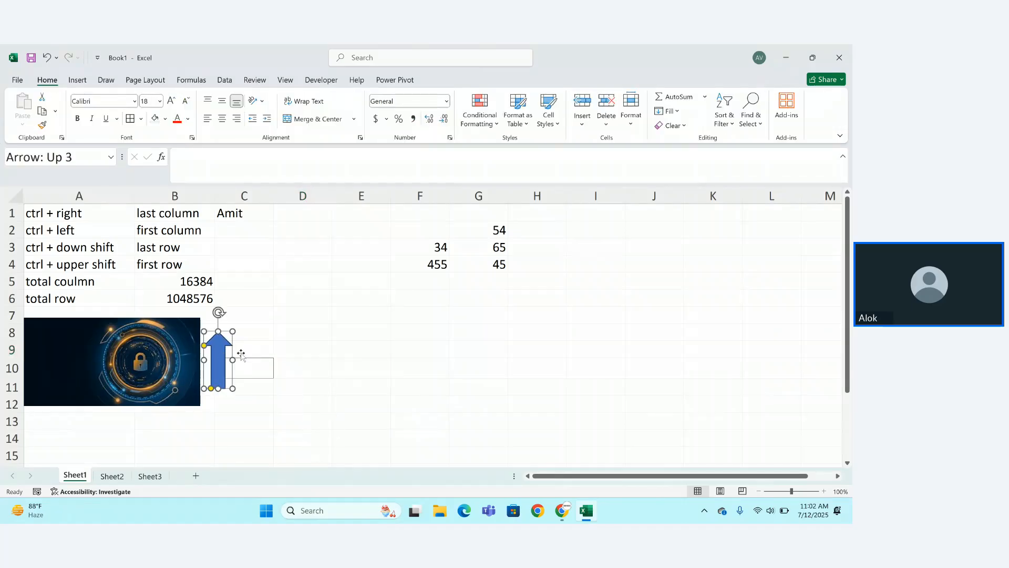
left_click(269, 350)
left_click(327, 345)
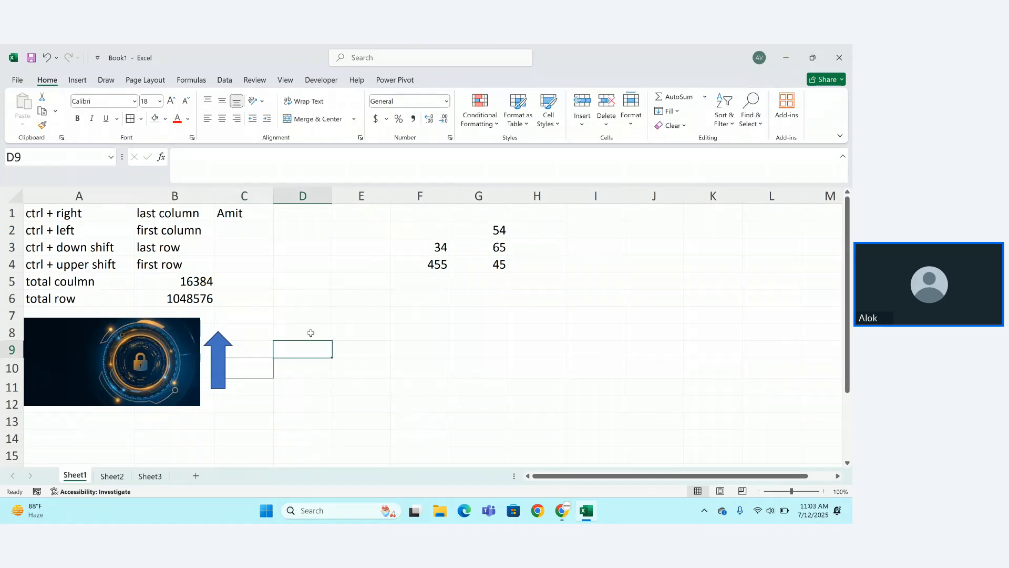
left_click(79, 81)
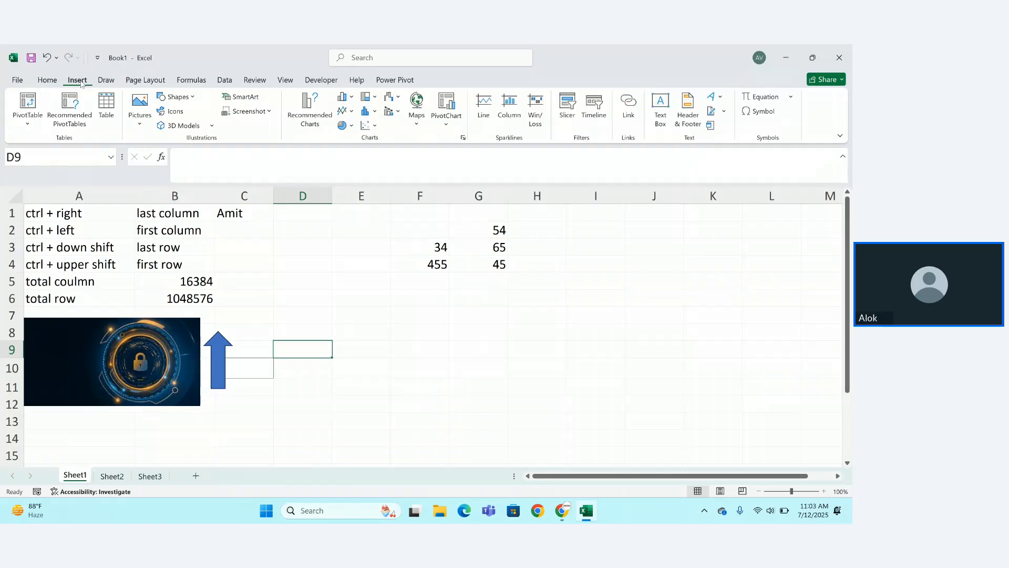
left_click(172, 113)
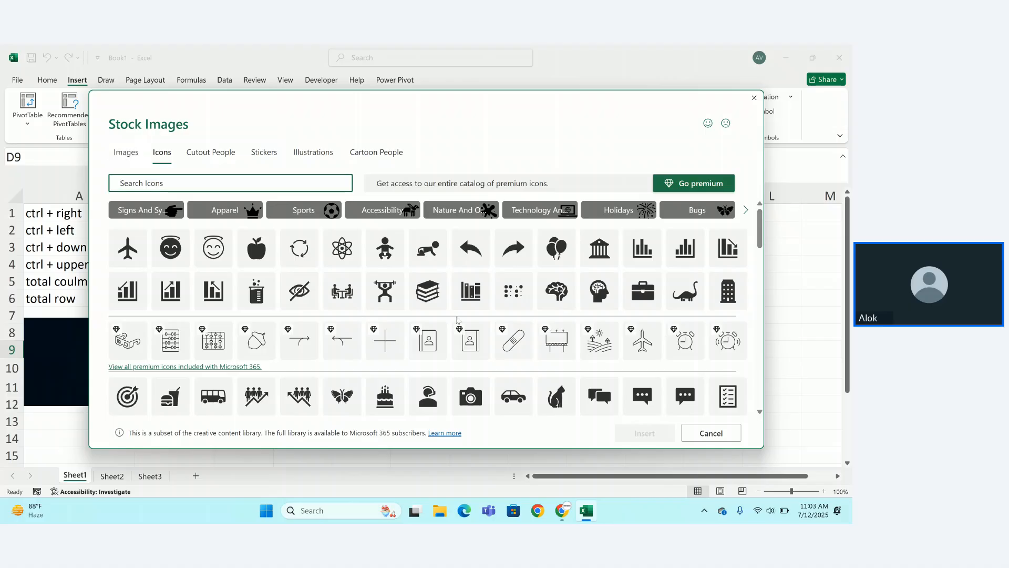
left_click(380, 299)
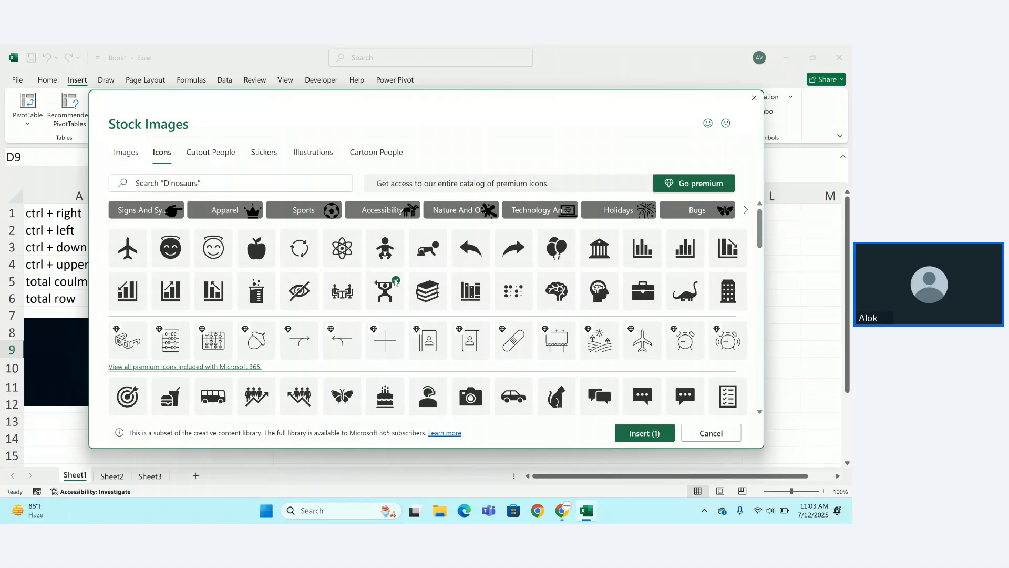
left_click(661, 436)
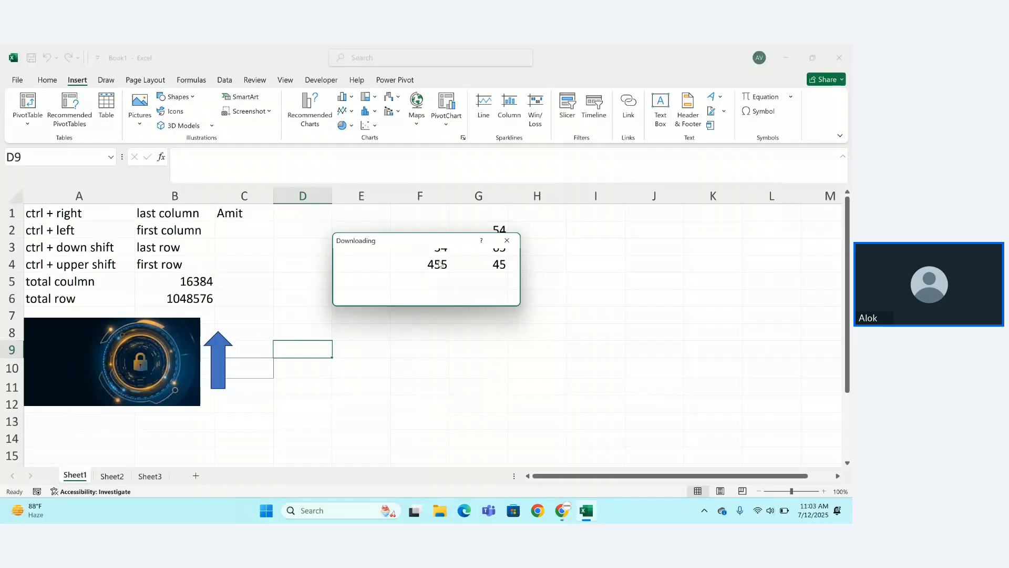
left_click_drag(423, 250, 375, 347)
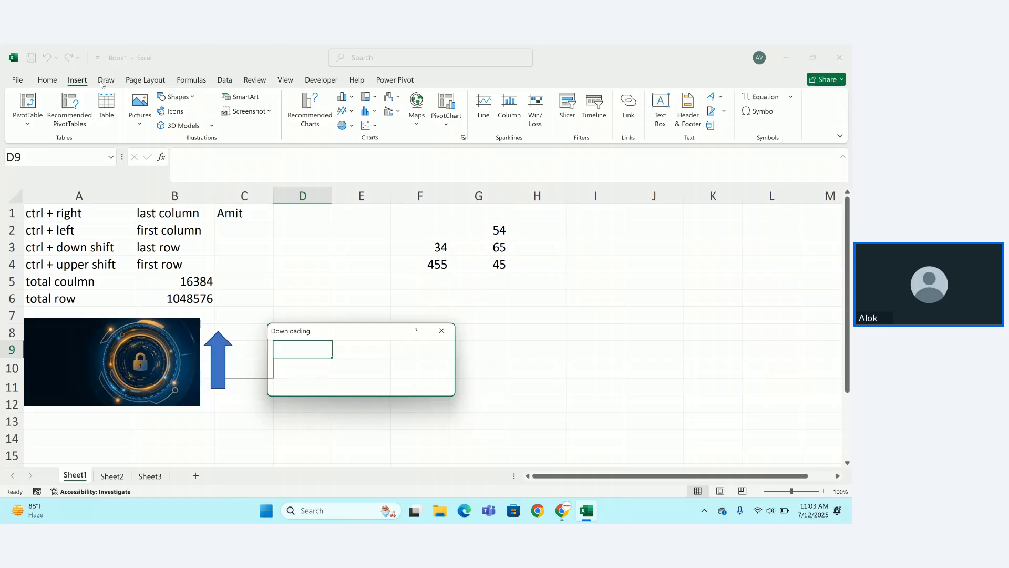
Close the download window, then draw a red pen arc and a yellow highlighter stroke near columns E–H.
left_click(441, 331)
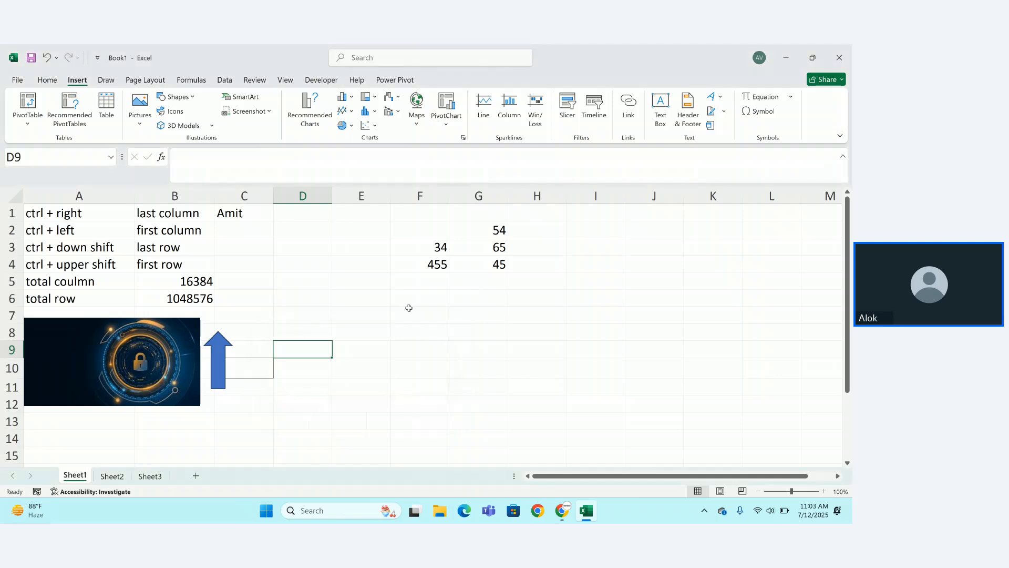
left_click(105, 80)
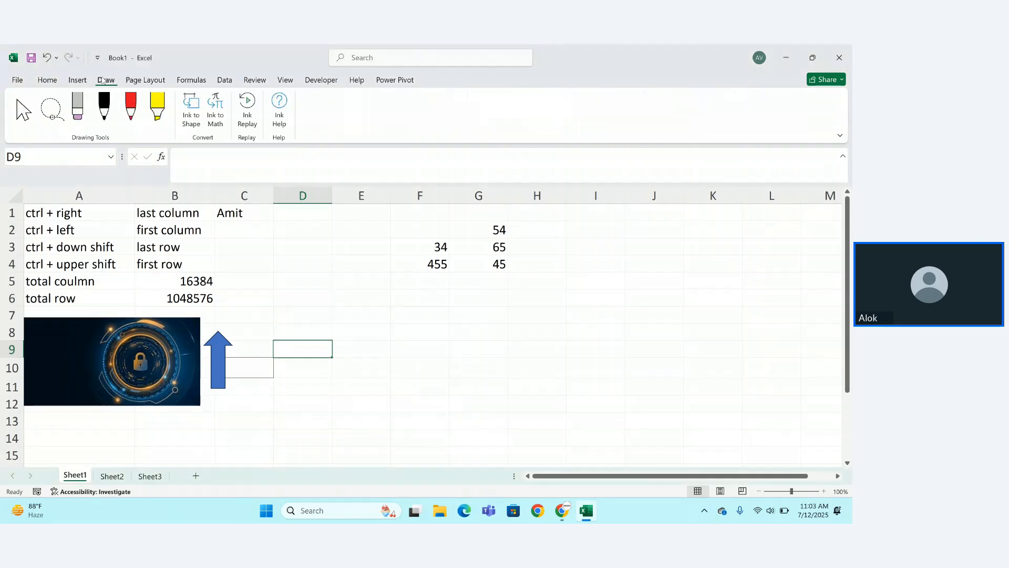
left_click(142, 99)
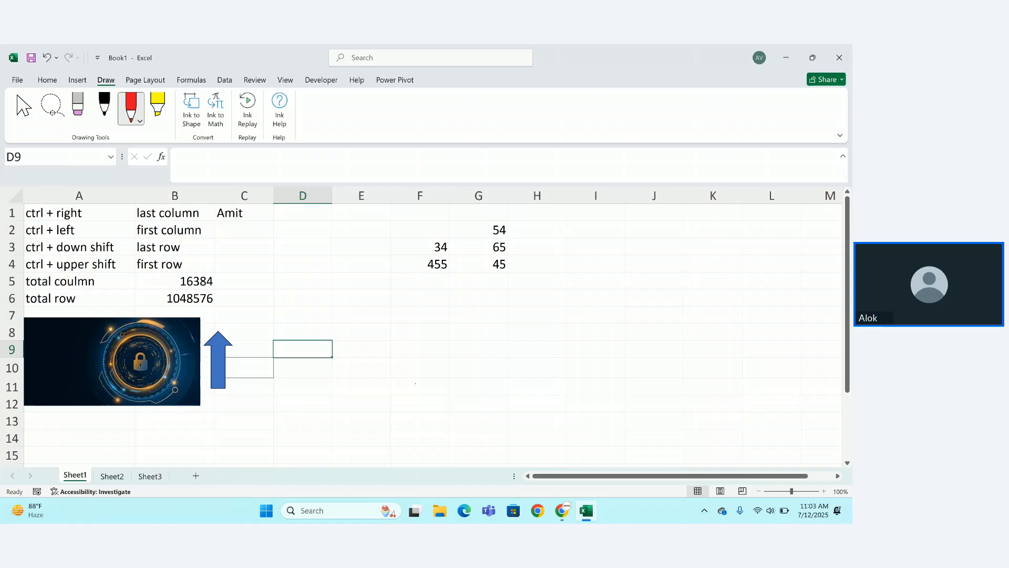
mouse_move(415, 383)
left_mouse_down()
mouse_move(521, 346)
mouse_move(532, 395)
mouse_move(473, 405)
left_mouse_up()
left_click(157, 104)
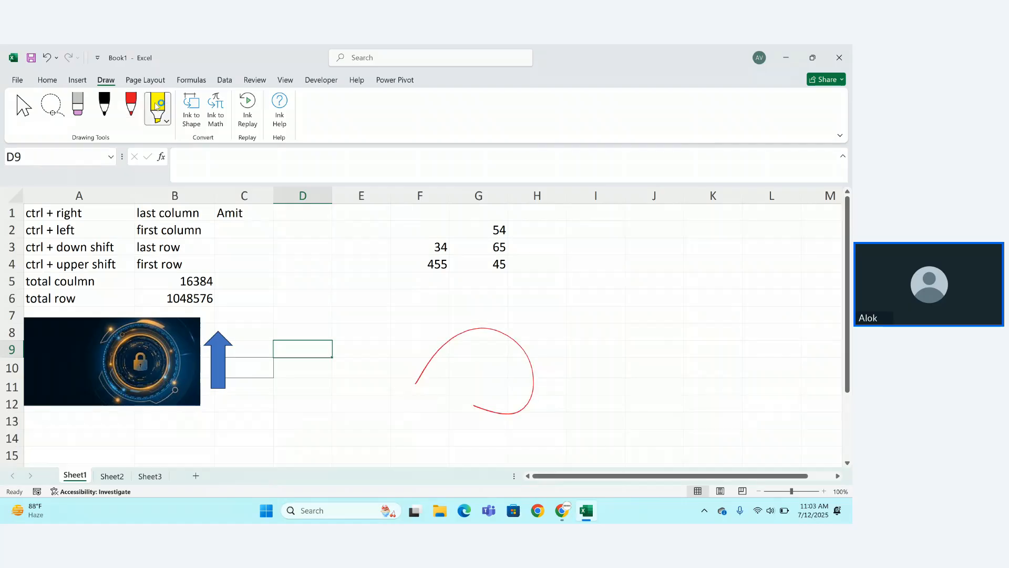
mouse_move(378, 289)
left_mouse_down()
mouse_move(497, 275)
mouse_move(423, 324)
left_mouse_up()
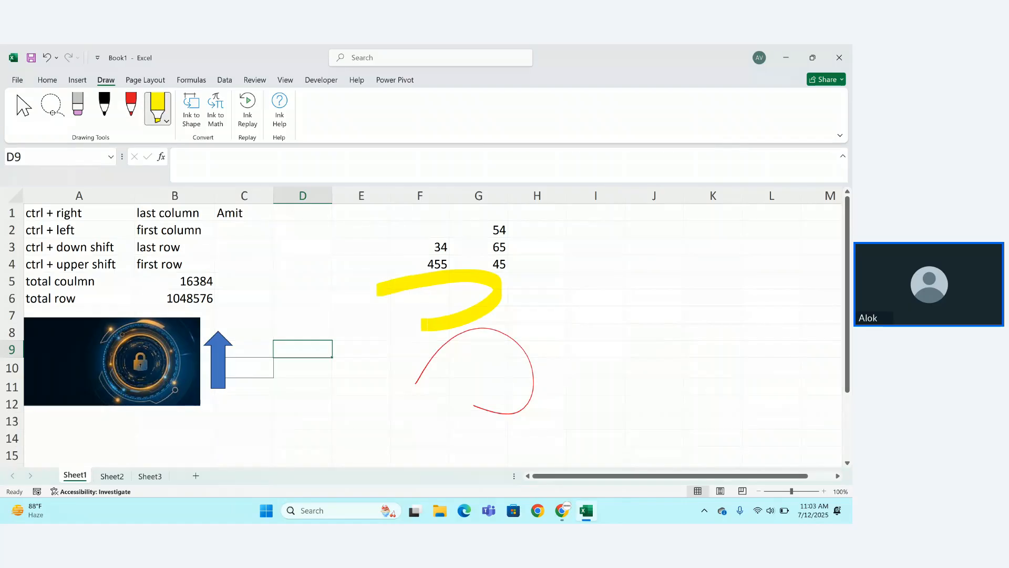
left_click(52, 105)
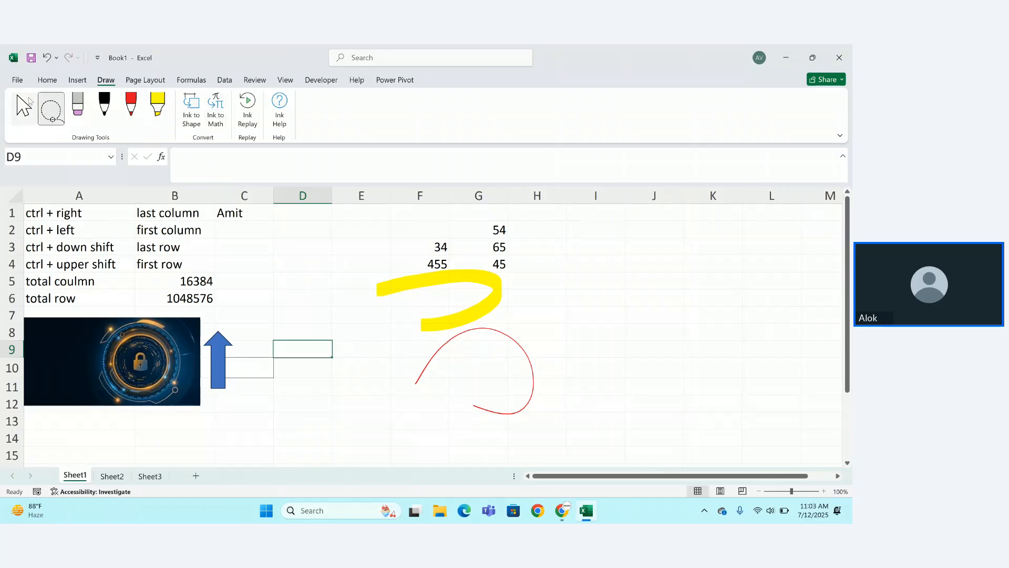
left_click(29, 102)
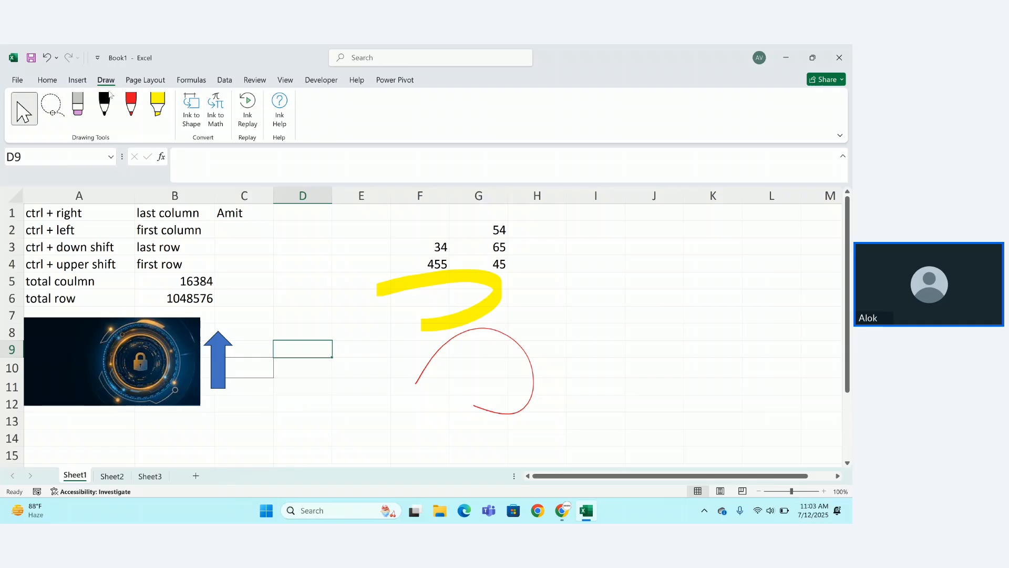
left_click(145, 80)
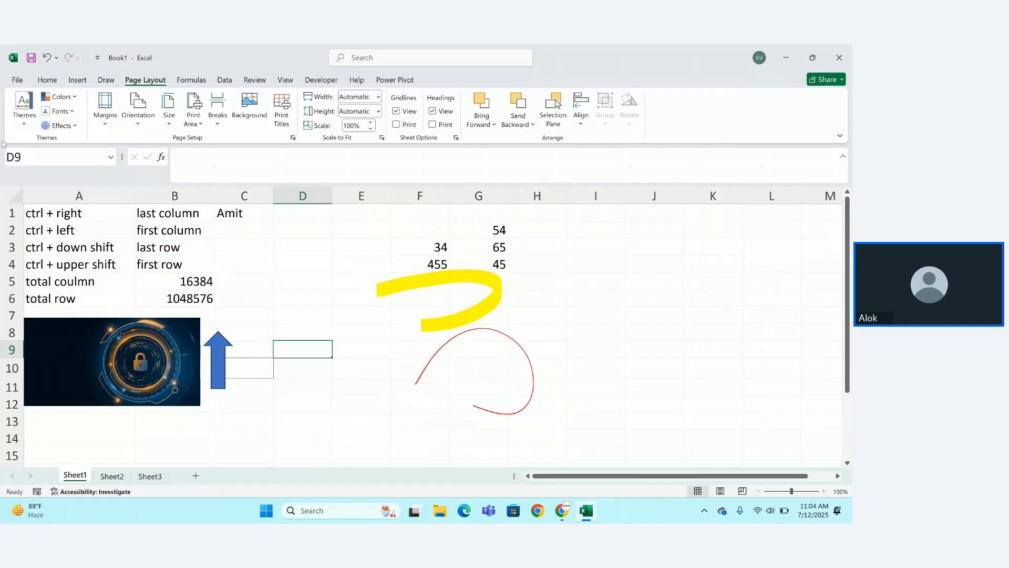
Apply a different document theme, changing the sheet font and turning the arrow green.
left_click(24, 113)
key("Escape")
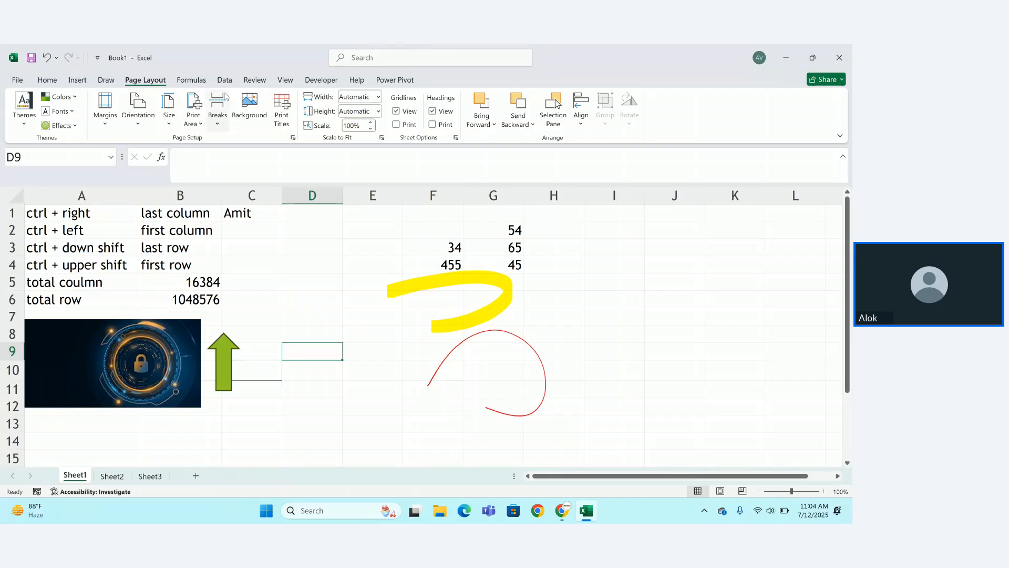
left_click(192, 79)
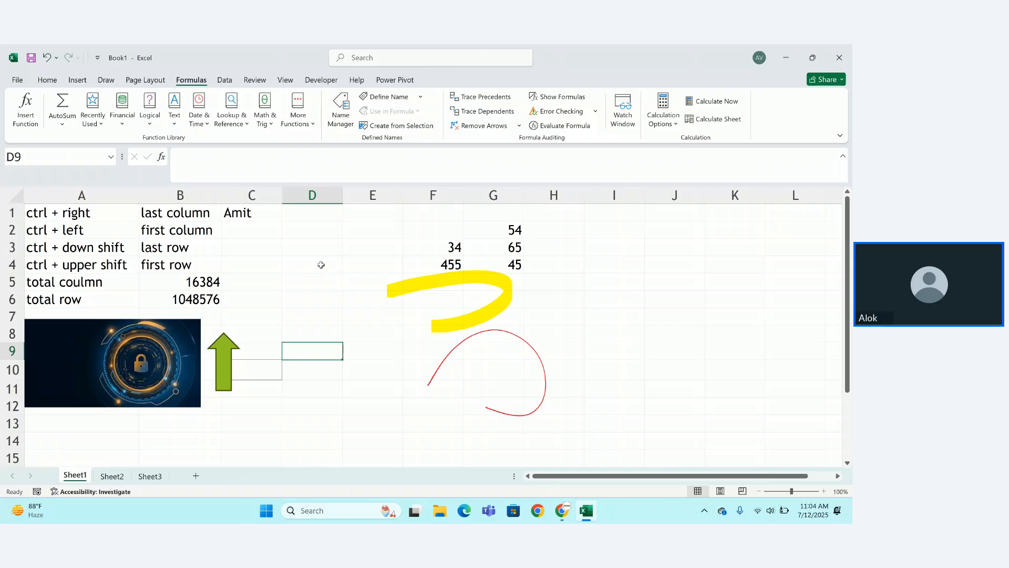
Undo five times to remove the picture, arrow, ink, C1 entry and F–G numbers.
key("ctrl+z")
key("ctrl+z")
key("ctrl+z")
key("ctrl+z")
key("ctrl+z")
key("ctrl+z")
key("ctrl+z")
key("ctrl+z")
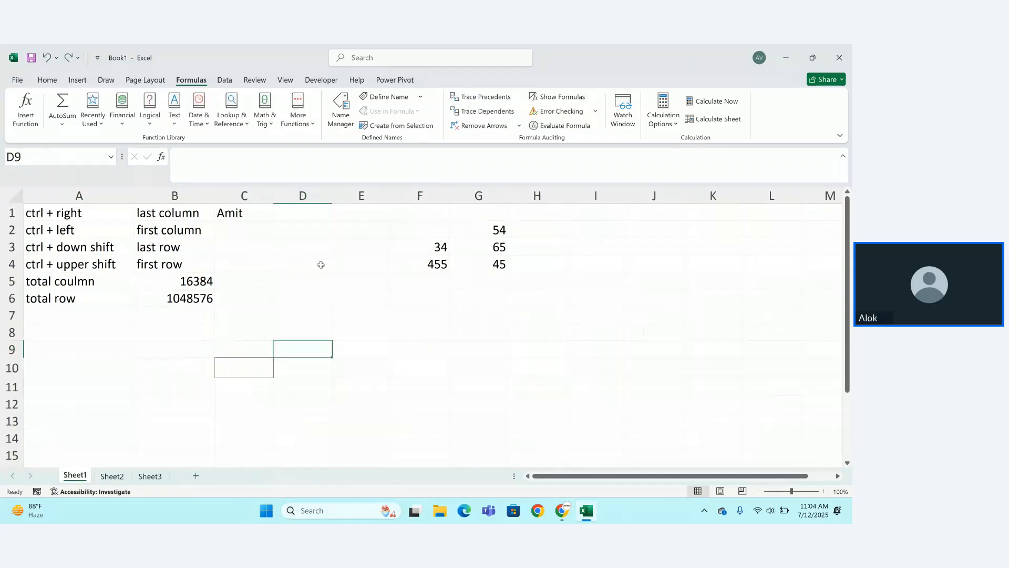
key("ctrl+z")
key("ctrl+z")
key("ctrl+z")
key("ctrl+z")
key("ctrl+z")
key("ctrl+z")
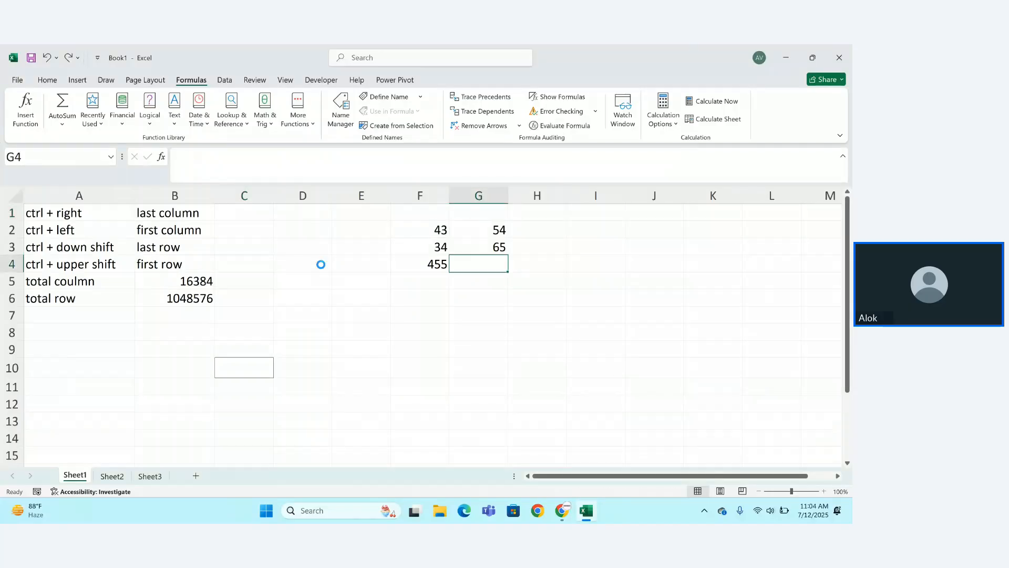
key("ctrl+z")
key("ctrl+z")
key("ctrl+z")
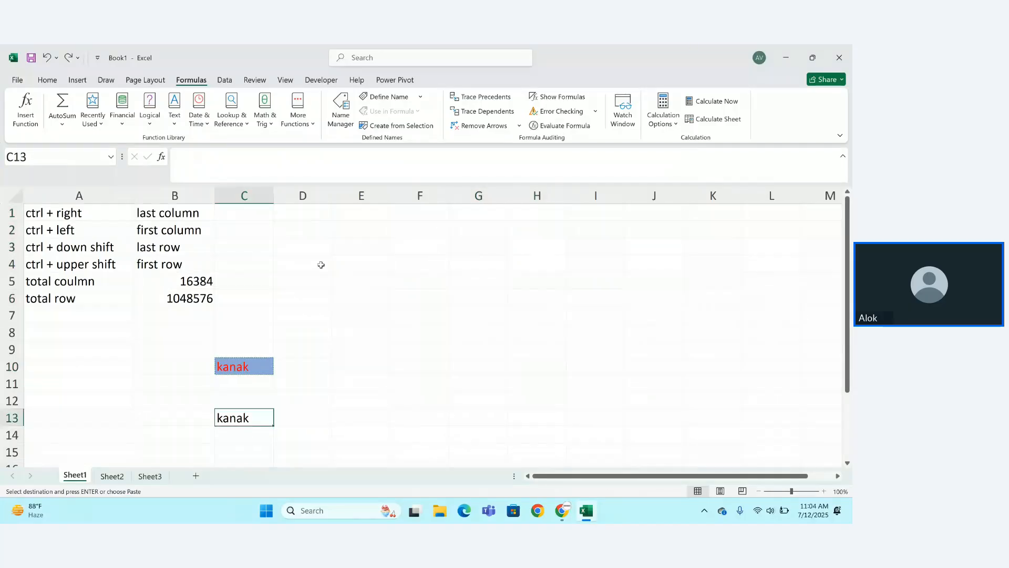
key("ctrl+z")
key("ctrl+z")
key("ctrl+z")
key("ctrl+z")
key("ctrl+z")
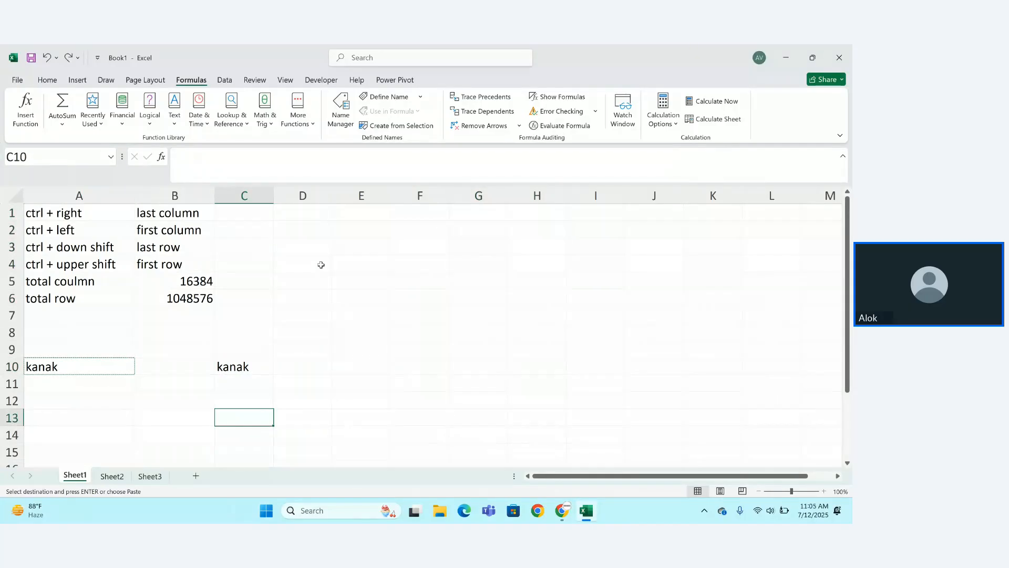
key("ctrl+z")
key("ctrl+z")
key("ctrl+z")
key("ctrl+z")
key("ctrl+z")
key("ctrl+z")
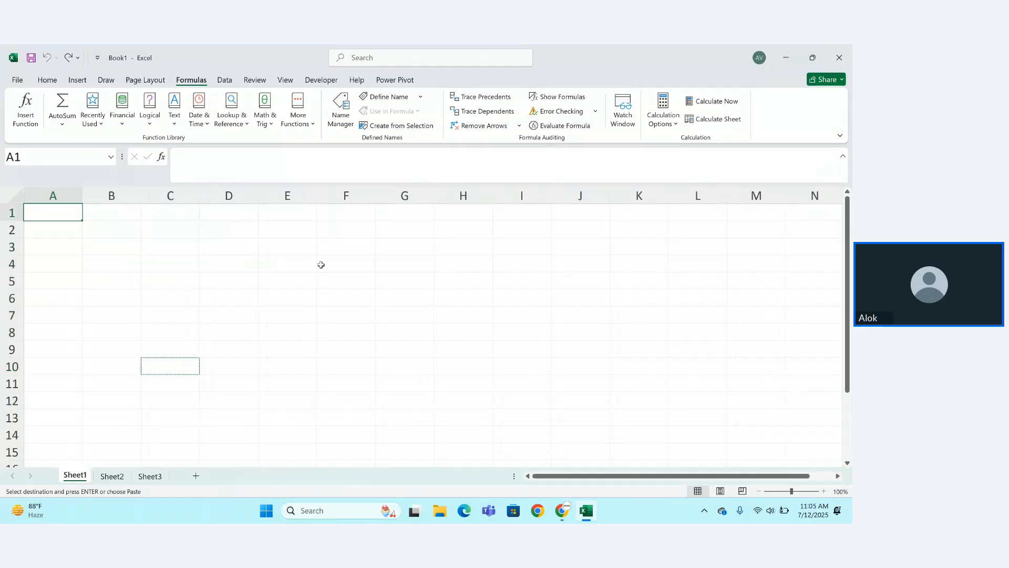
Discard a test entry typed into A1.
key("Escape")
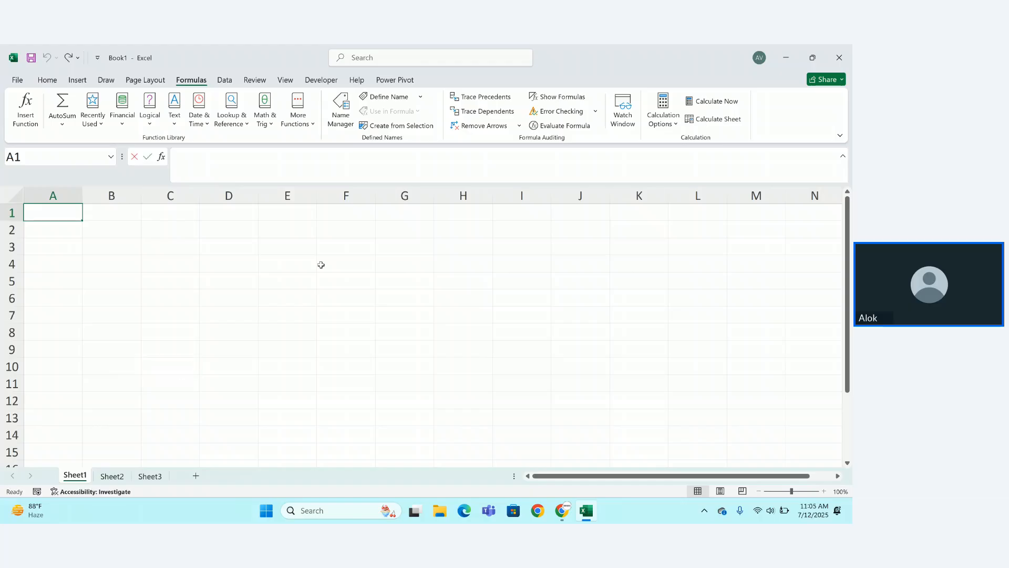
type("yyyyyyyy")
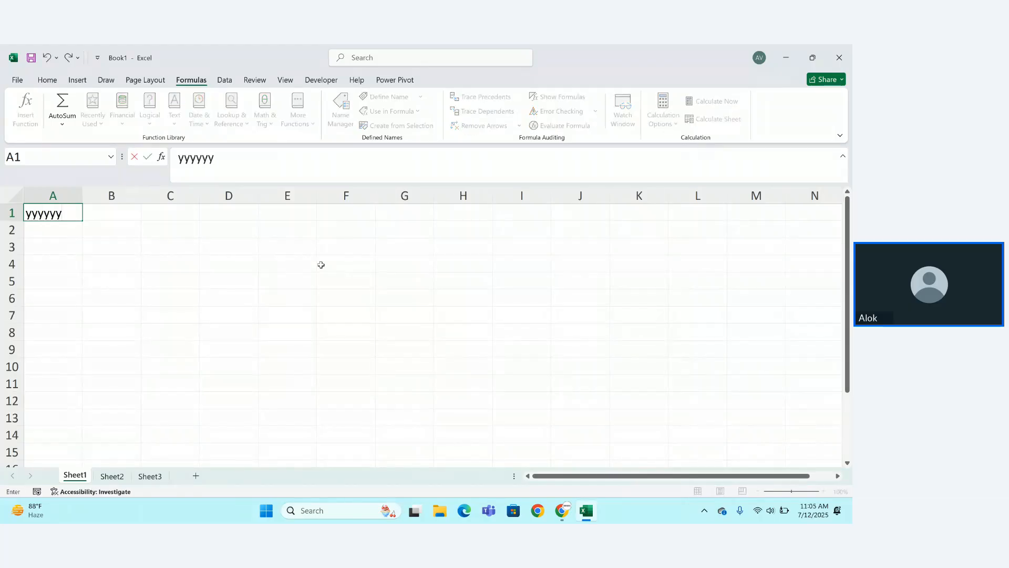
key("BackSpace")
key("Escape")
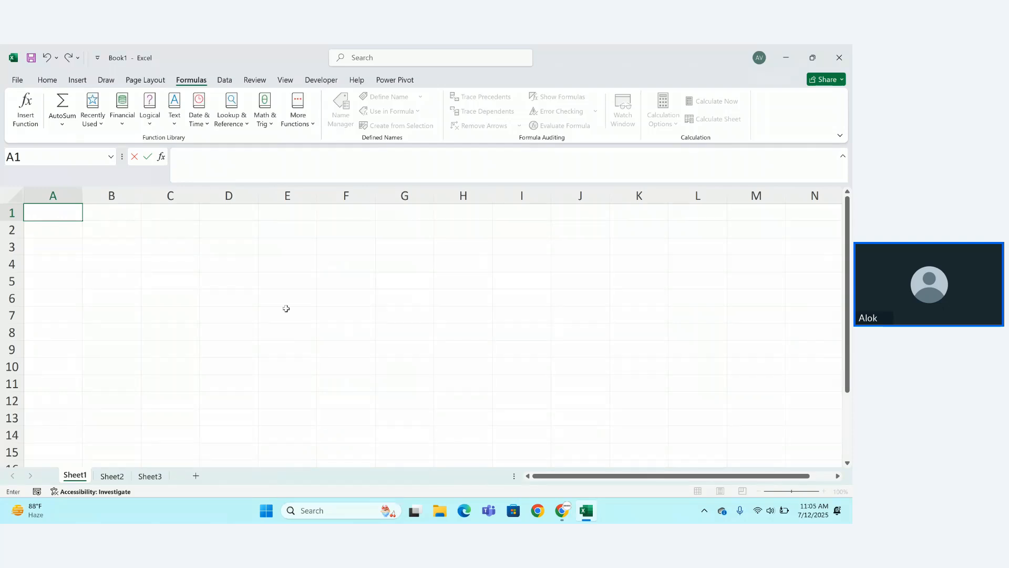
left_click(276, 322)
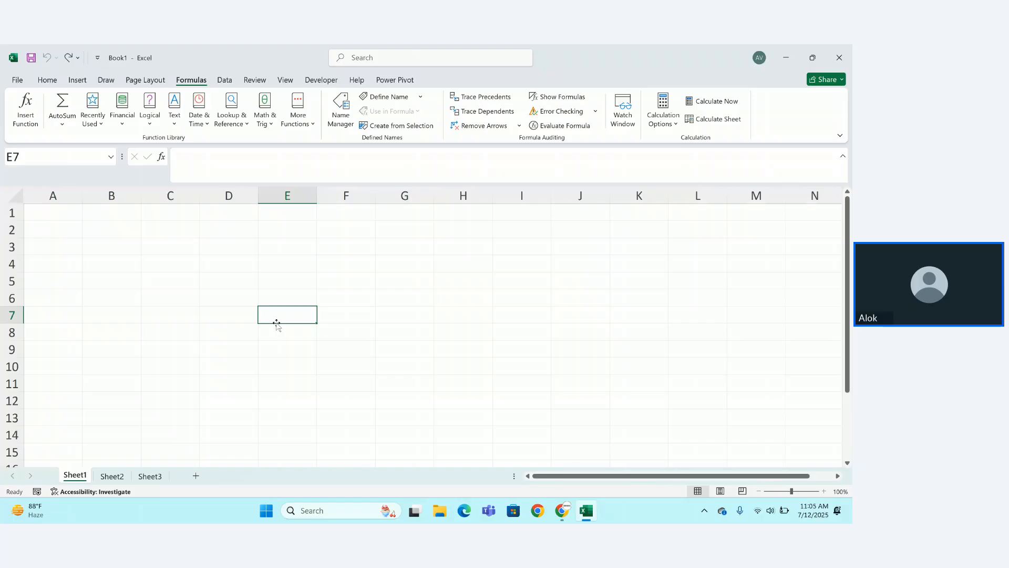
Enter the heading 'Staticstics' in A1 and select A1:B1.
left_click(47, 213)
type("St")
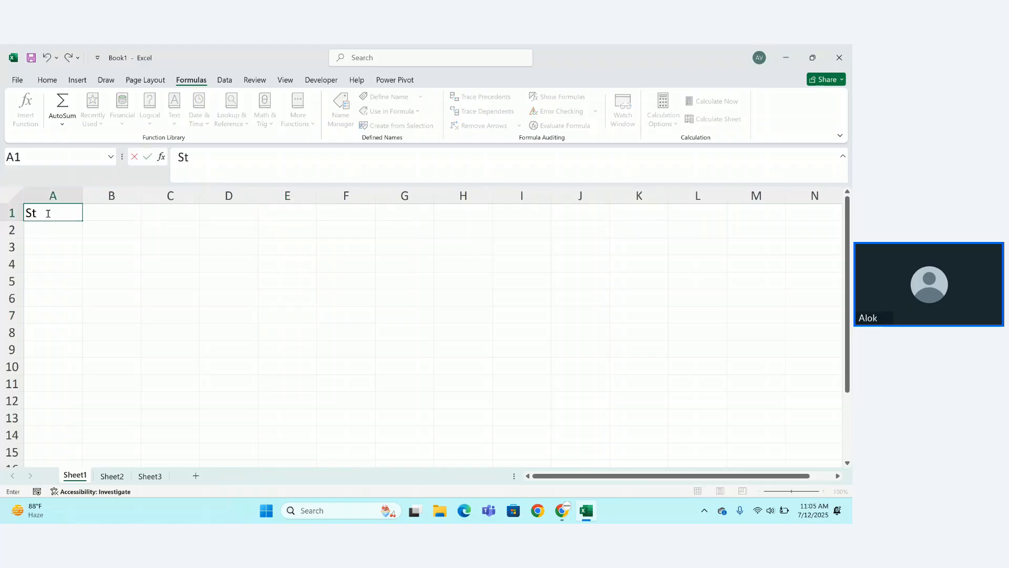
type("atic")
type("sctrl")
key("BackSpace")
key("BackSpace")
key("BackSpace")
key("BackSpace")
type("tics")
key("Return")
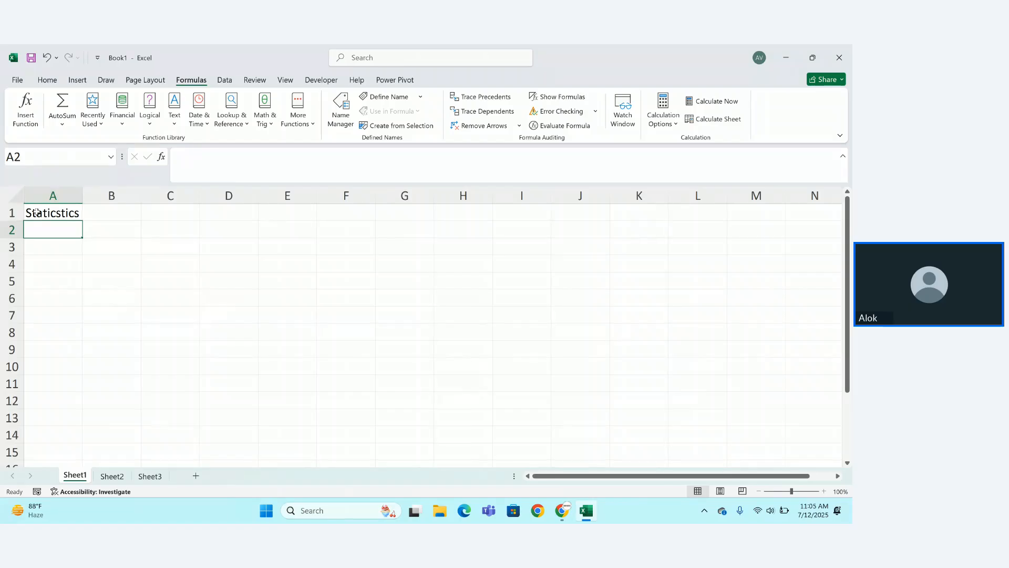
left_click_drag(37, 212, 135, 215)
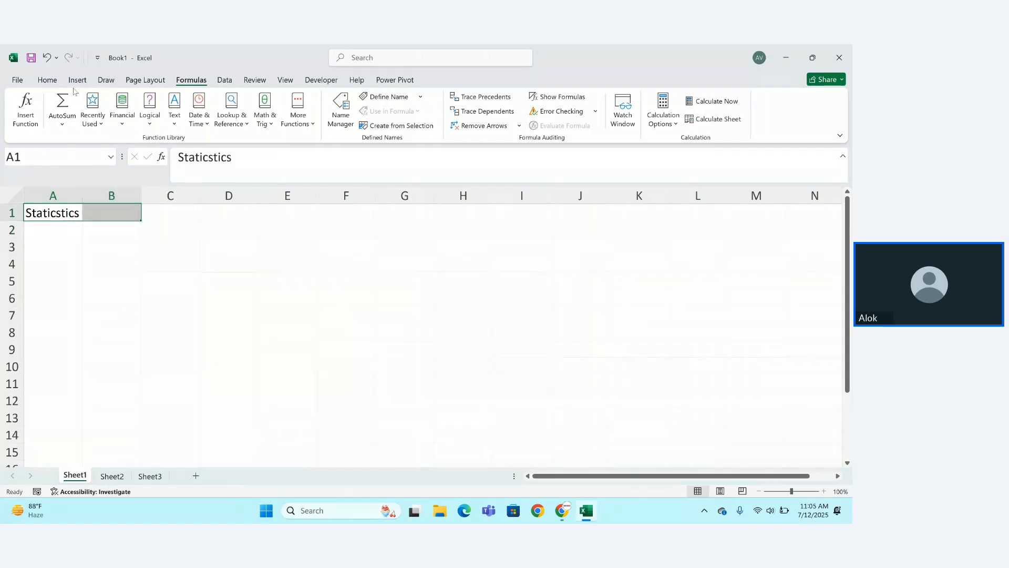
Make the 'Staticstics' text red and give A1:B1 a light blue-gray fill.
left_click(48, 80)
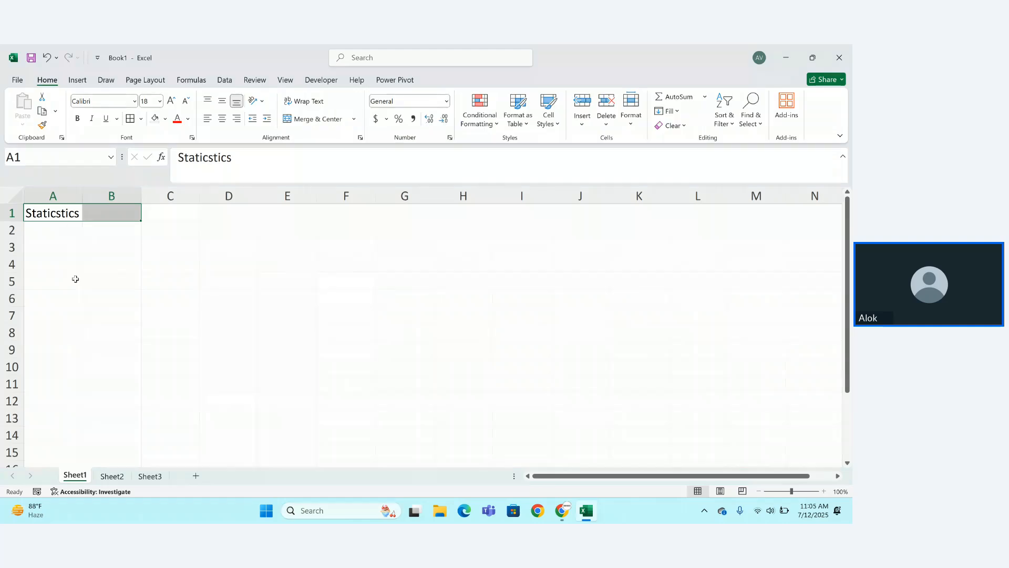
left_click(177, 120)
left_click(165, 119)
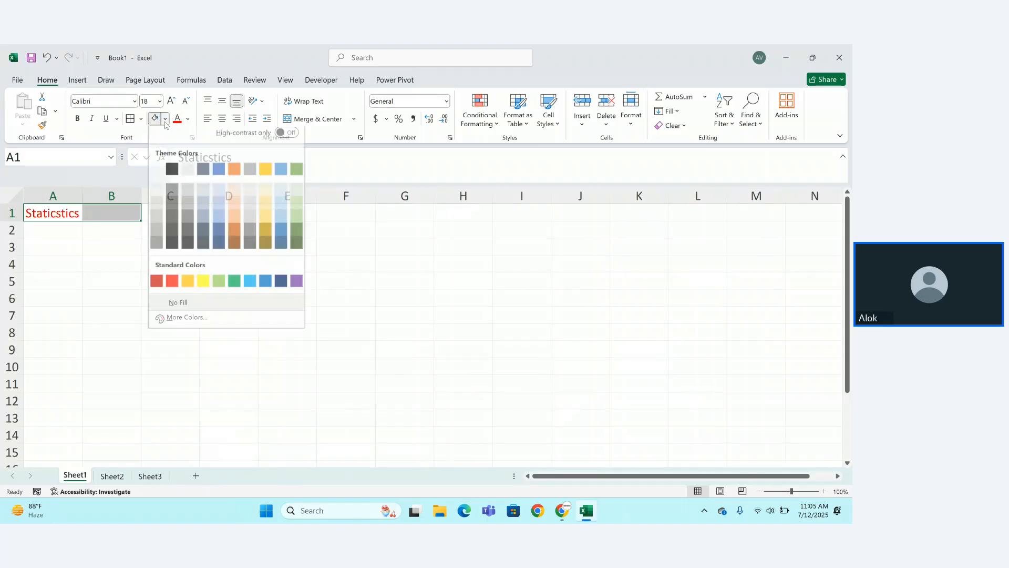
left_click(204, 209)
left_click(151, 295)
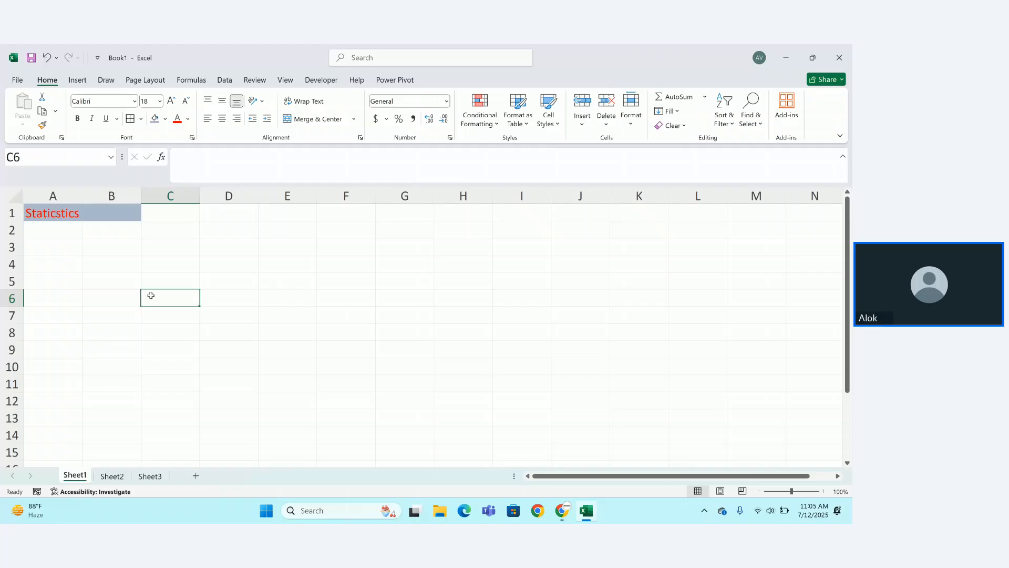
Enter 12, 65 and 13 in row 3 (A3:C3).
left_click(58, 254)
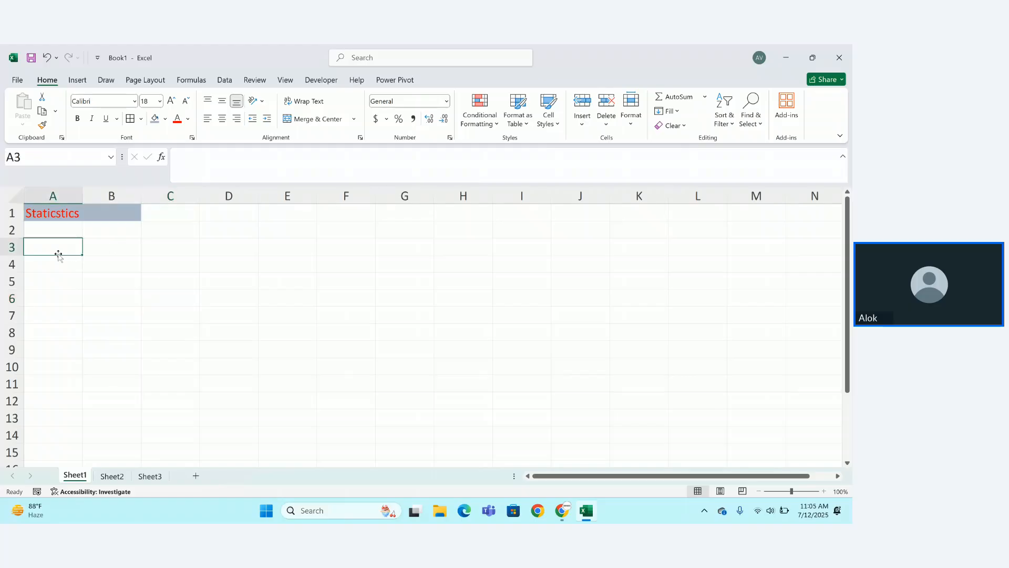
type("12")
key("Tab")
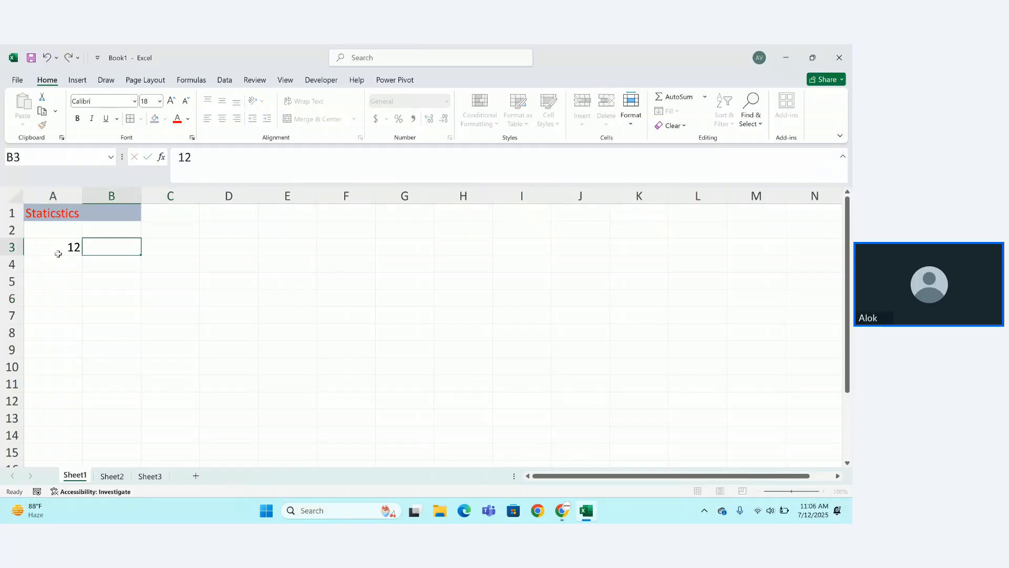
type("65")
key("Tab")
type("13")
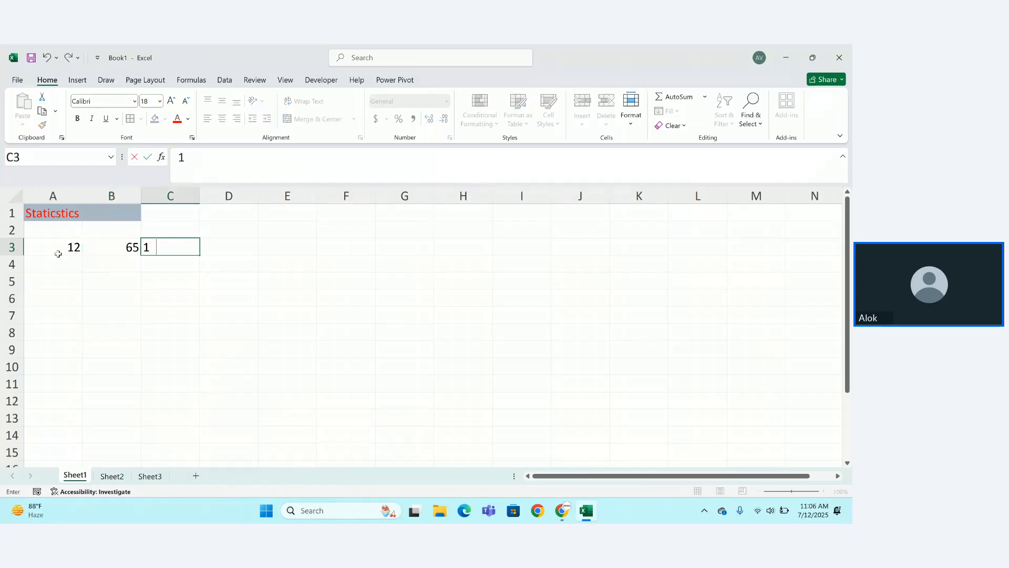
key("Return")
Enter 56, 3 and 34 in row 4 (A4:C4).
key("Left")
type("3")
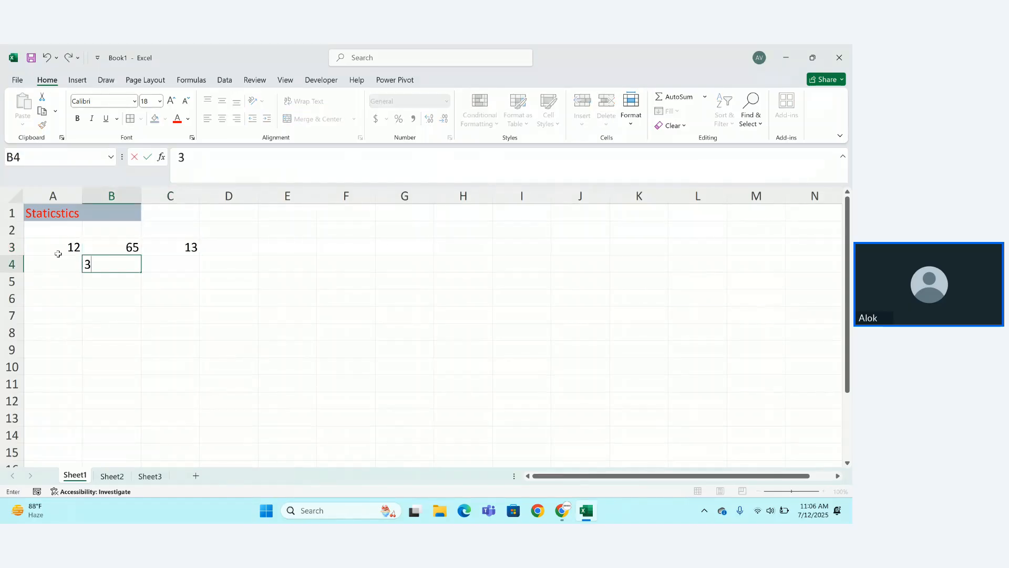
key("ctrl+Return")
key("Left")
type("56")
key("Tab")
key("Tab")
type("34")
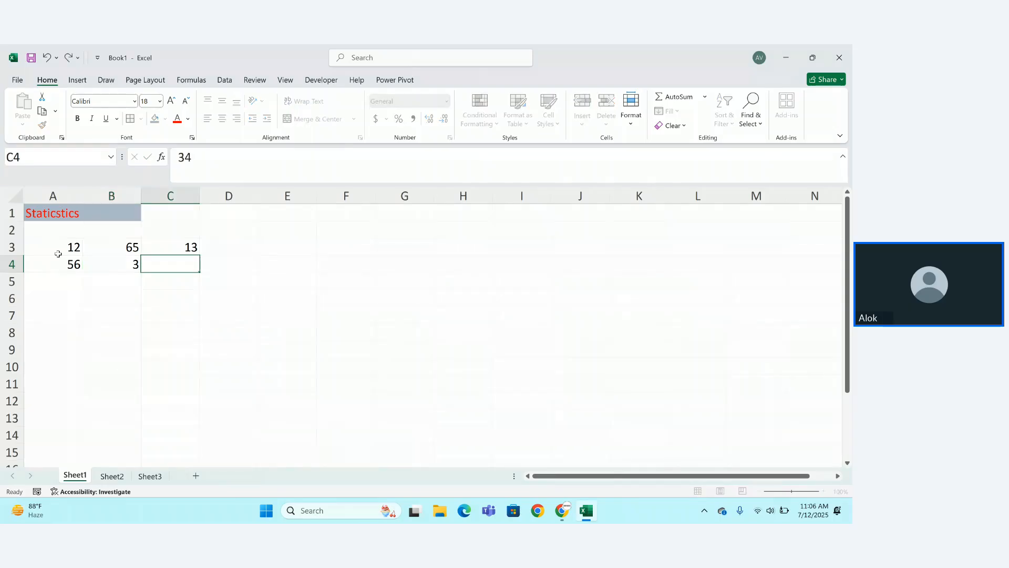
key("Return")
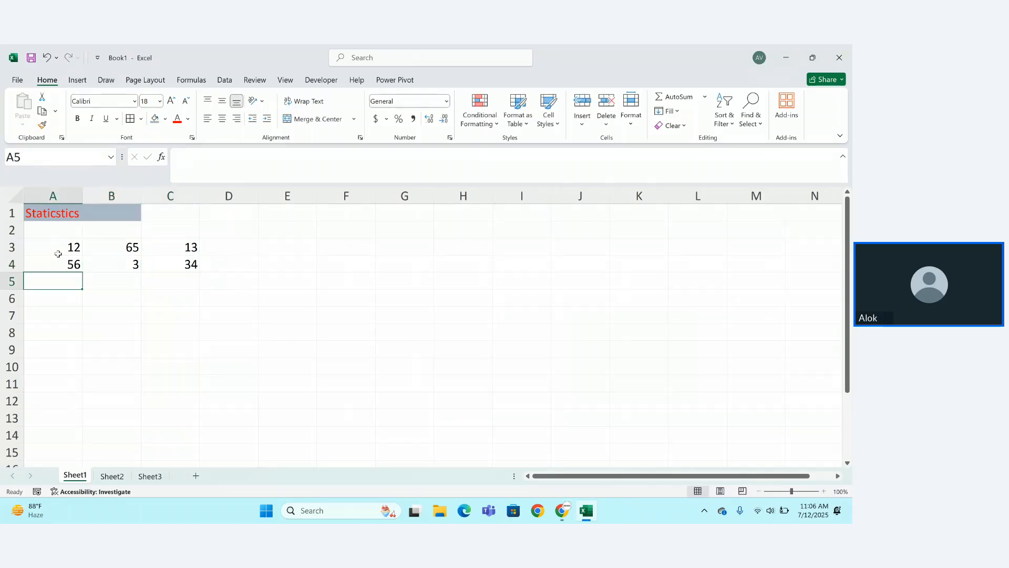
Enter 63, 92 and 59 in row 5 (A5:C5).
type("63")
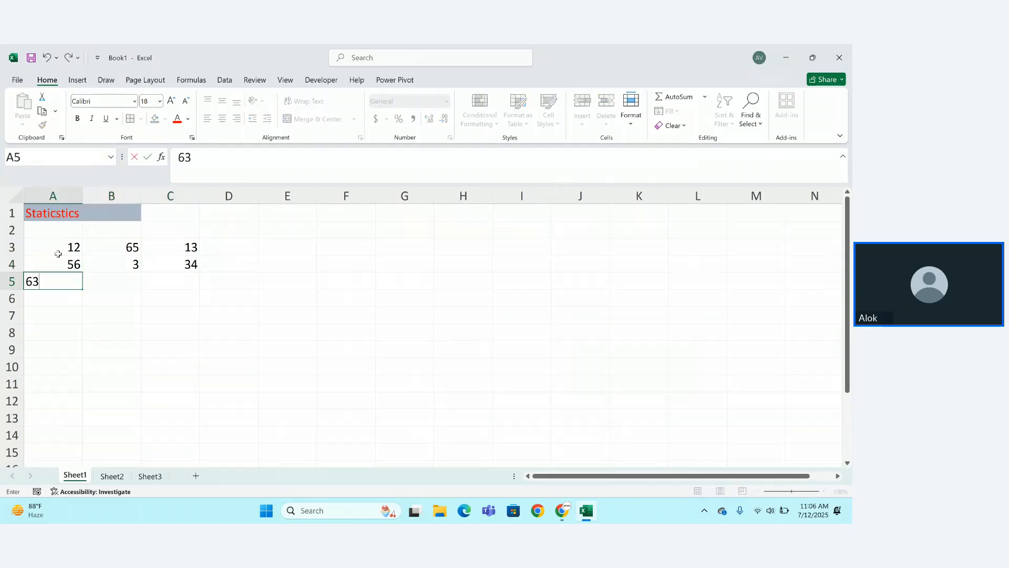
key("Tab")
type("9")
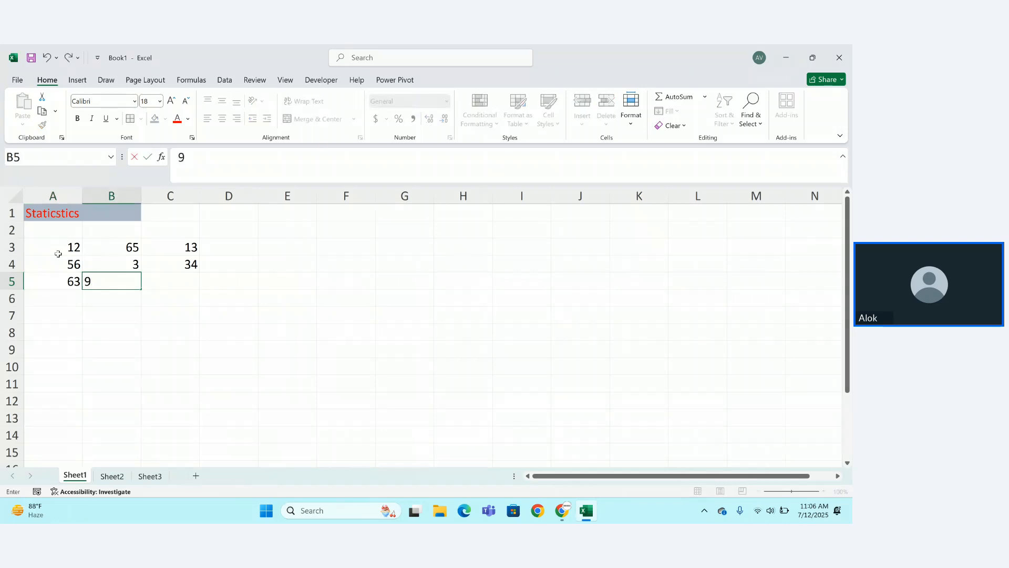
type("2")
key("Tab")
type("59")
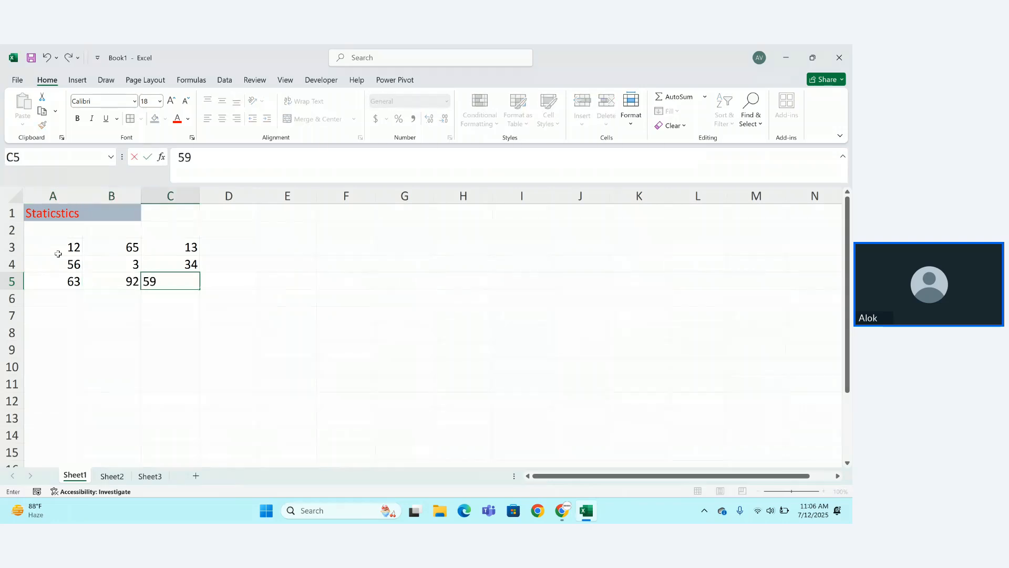
key("Return")
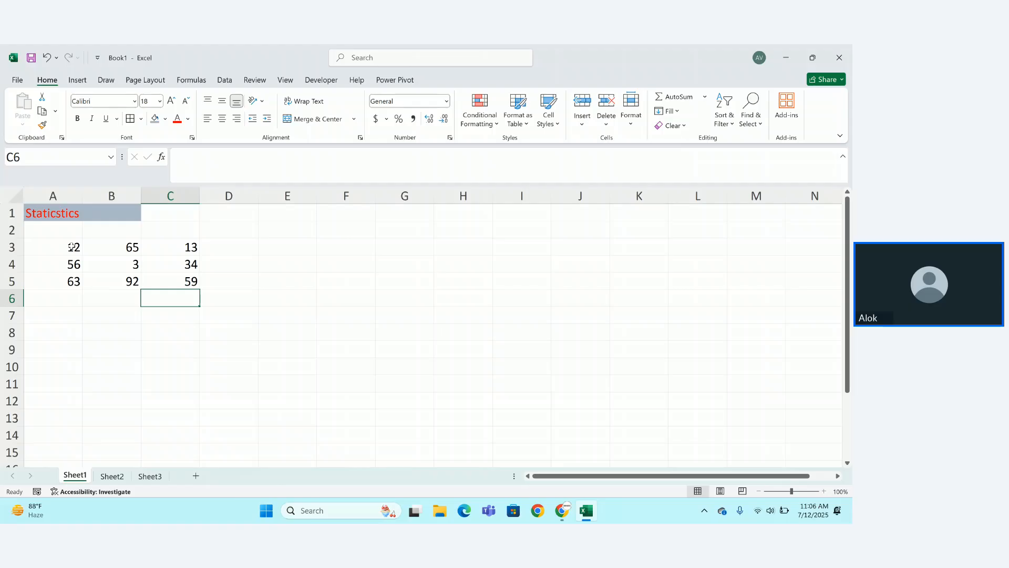
Type a 'Sum' label in A8, then clear it again.
left_click(239, 242)
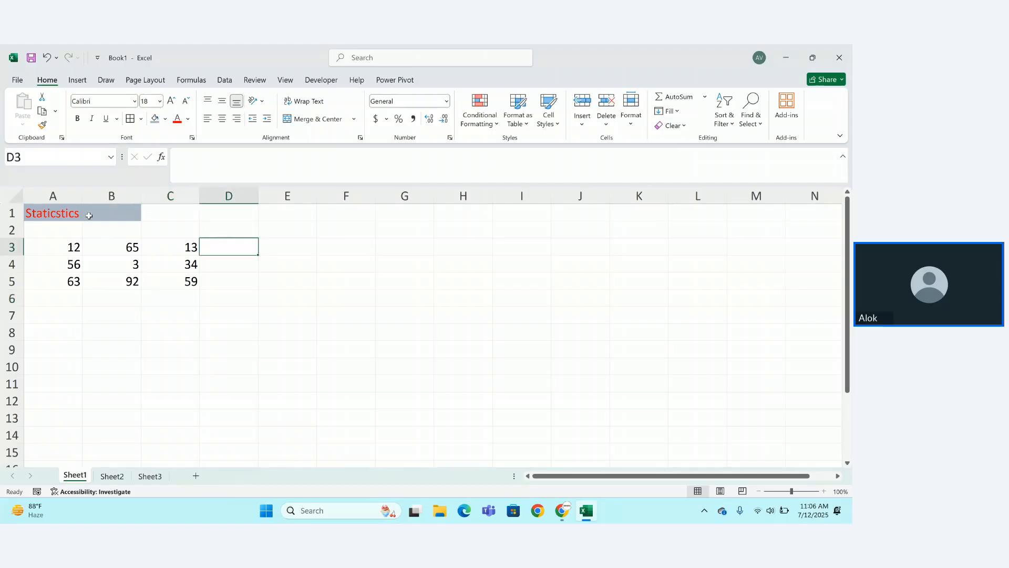
left_click(51, 338)
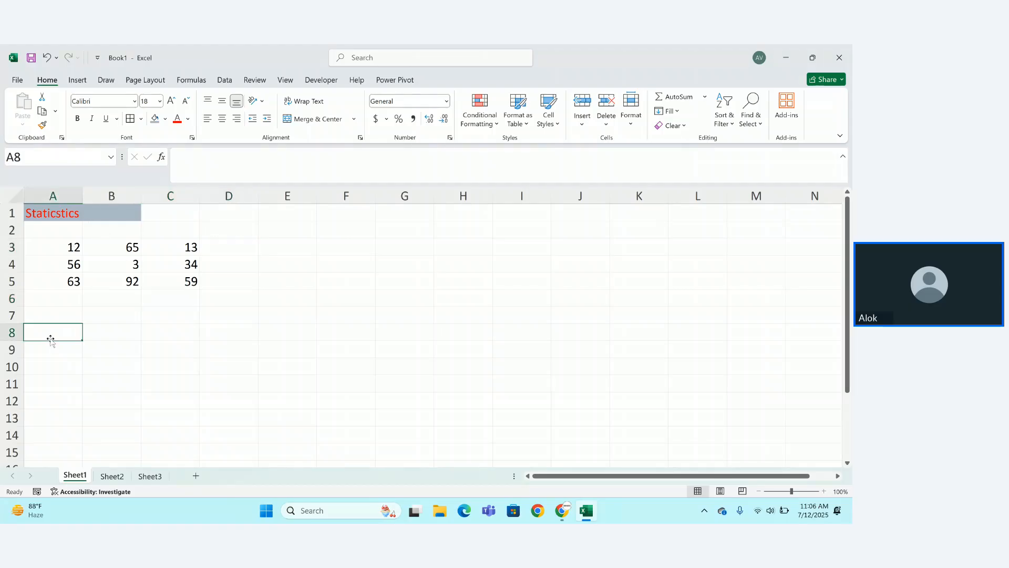
type("Sum")
key("Return")
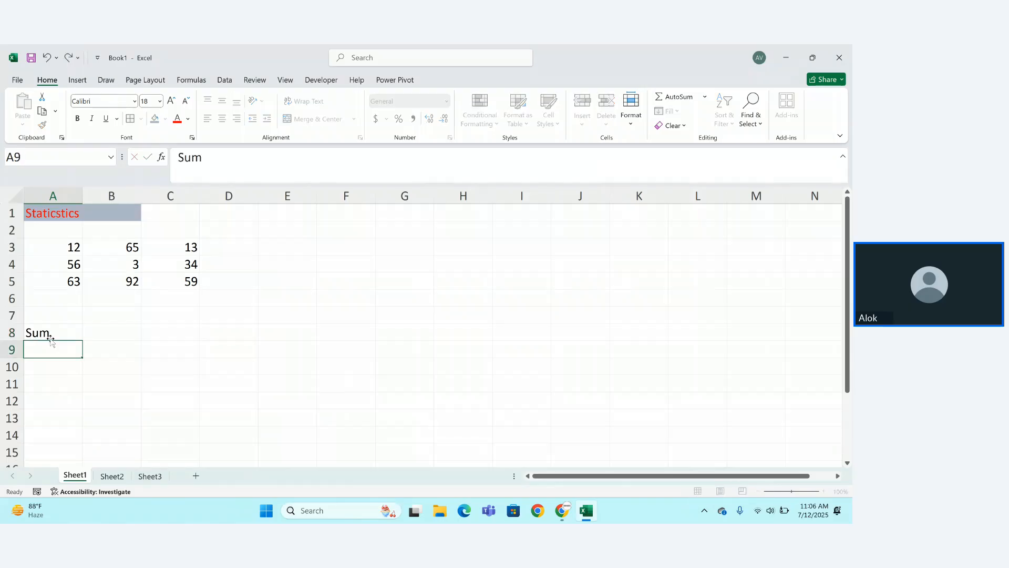
double_click(51, 340)
left_click(63, 326)
key("Escape")
key("Delete")
left_click(106, 345)
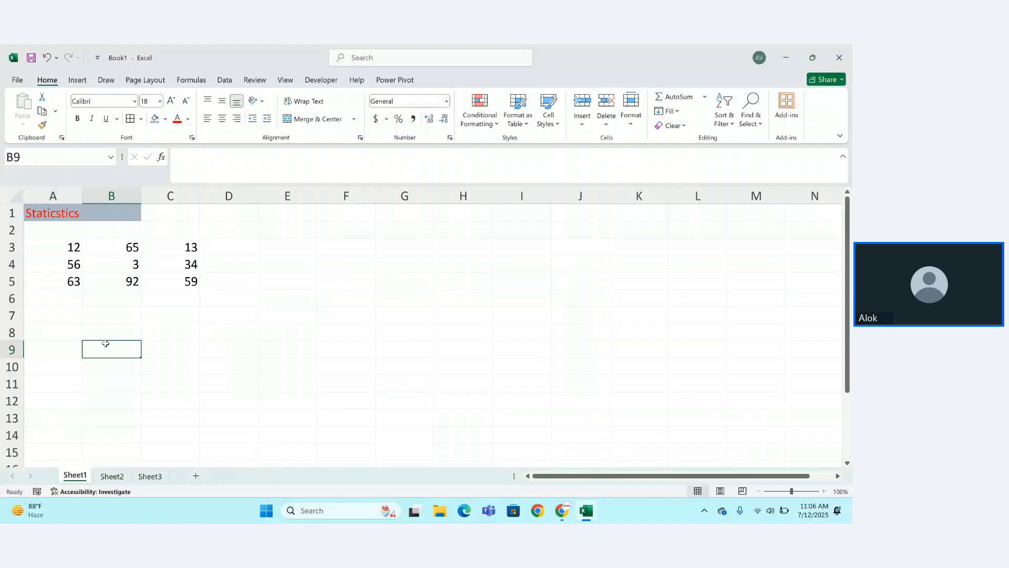
Enter 1, 2 and 3 in cells A8:C8.
left_click(62, 335)
type("1")
key("Tab")
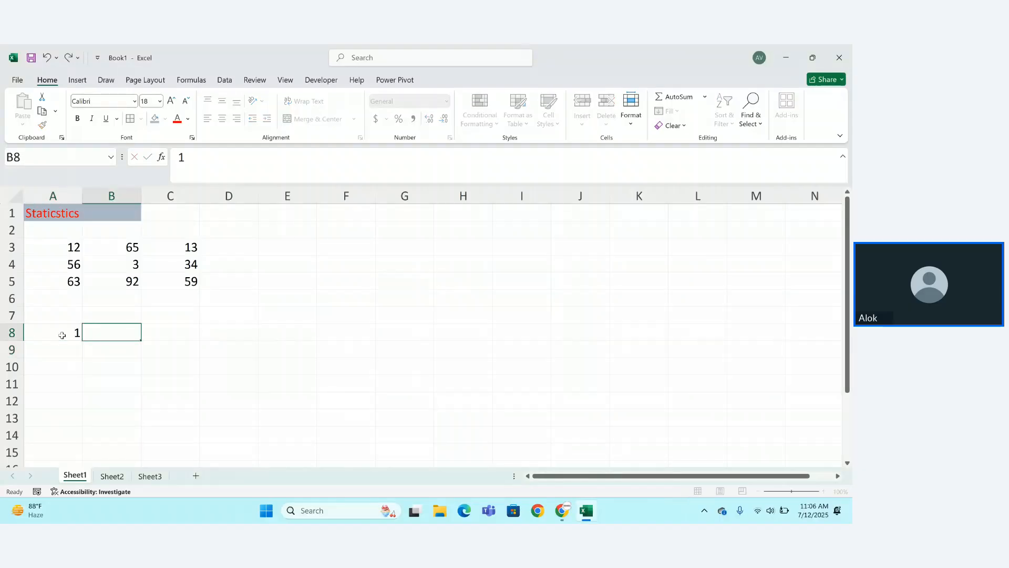
type("2")
key("Tab")
type("3")
key("Tab")
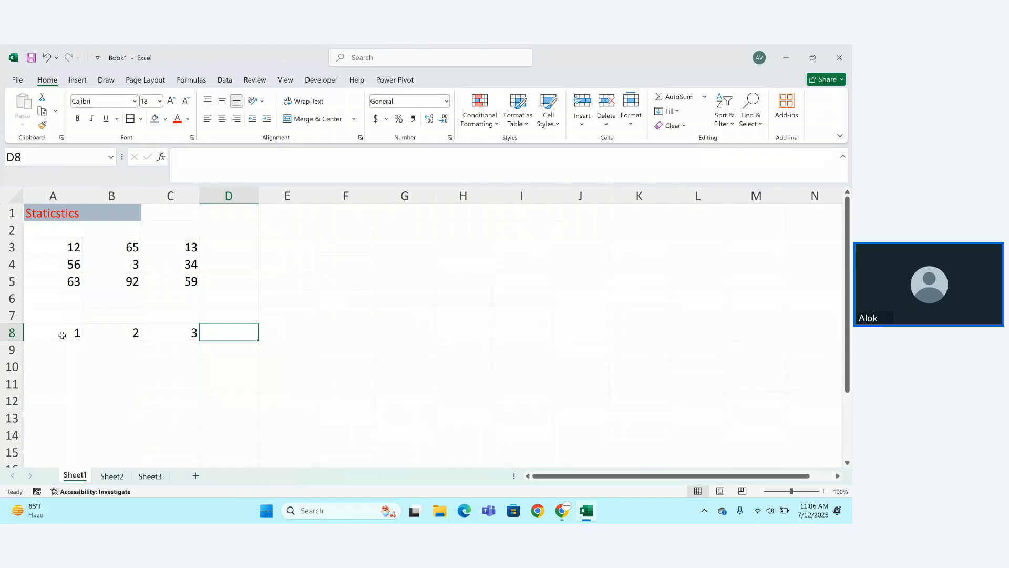
Replace a mistyped entry in D8 with the plain text 1+2+3.
type("1=")
key("Return")
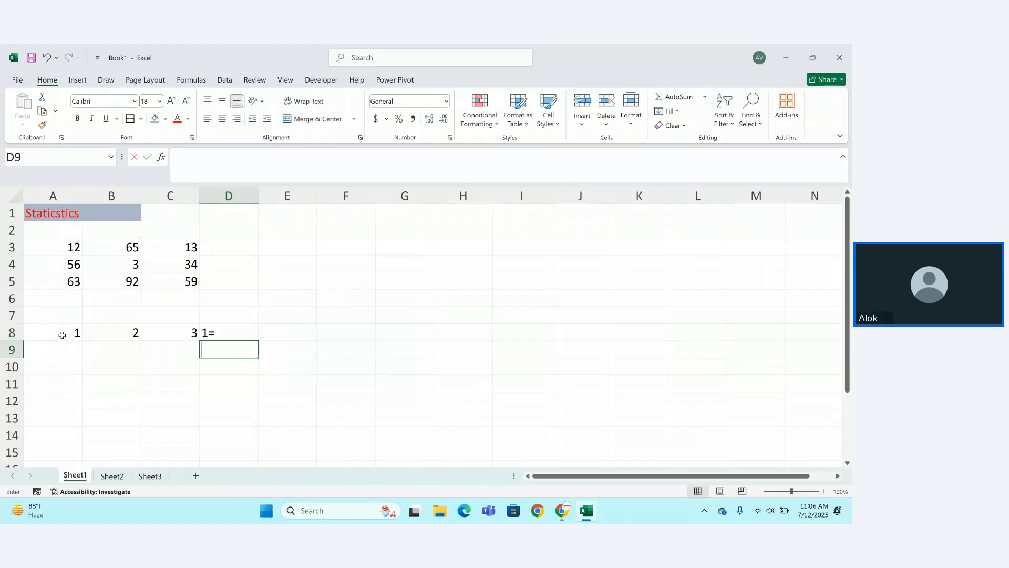
key("Up")
type("1")
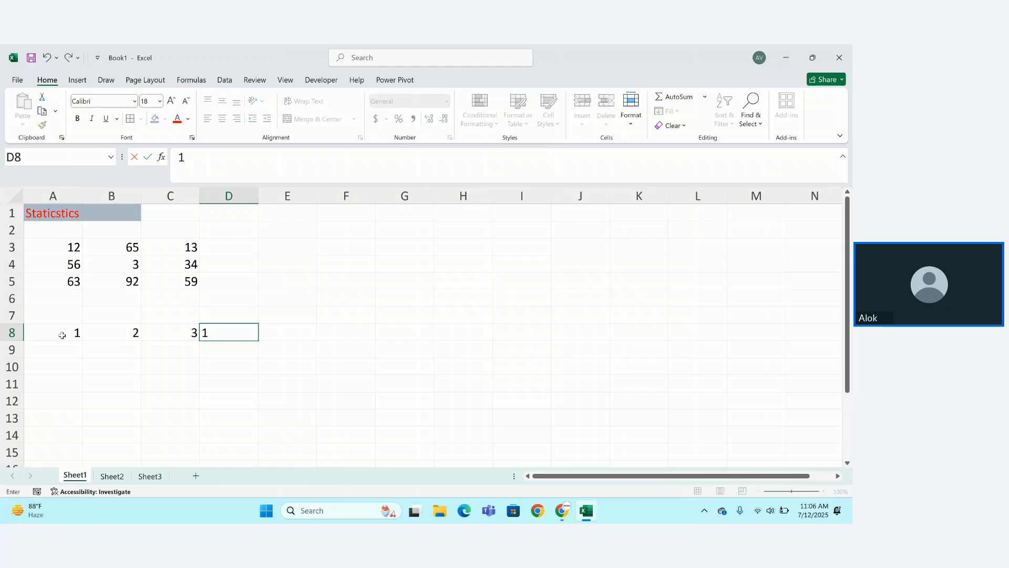
type("+2+3")
key("Return")
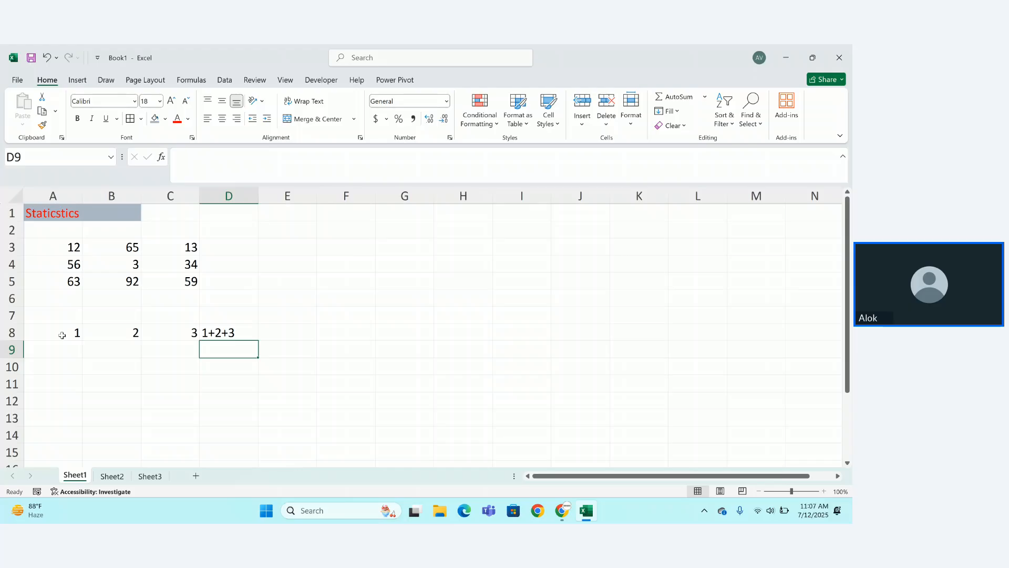
Enter =1+2+3 in A9 and =10+20 in A10, showing 6 and 30.
left_click(49, 349)
type("=")
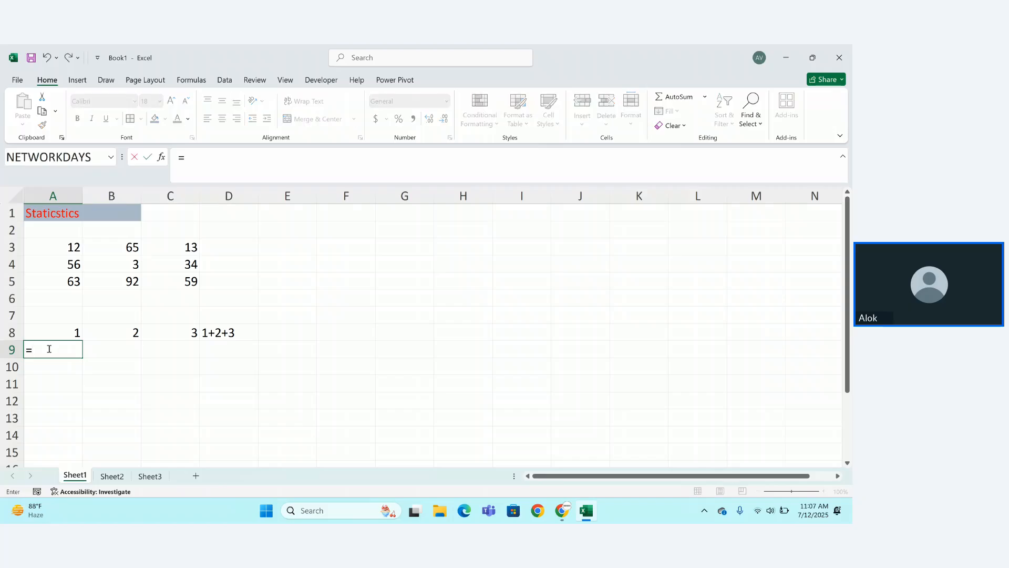
type("1+2+3")
key("Return")
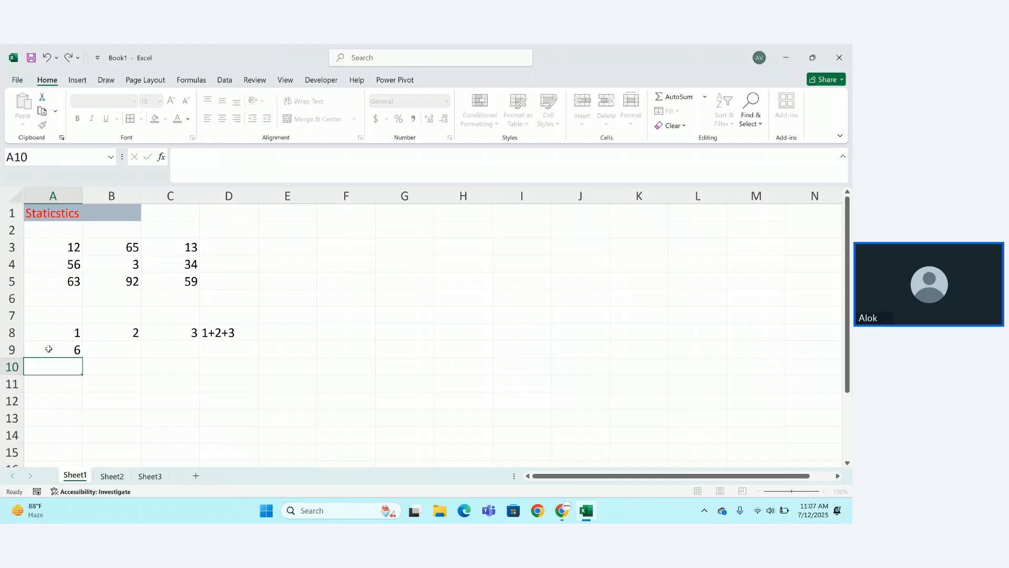
type("=10+20")
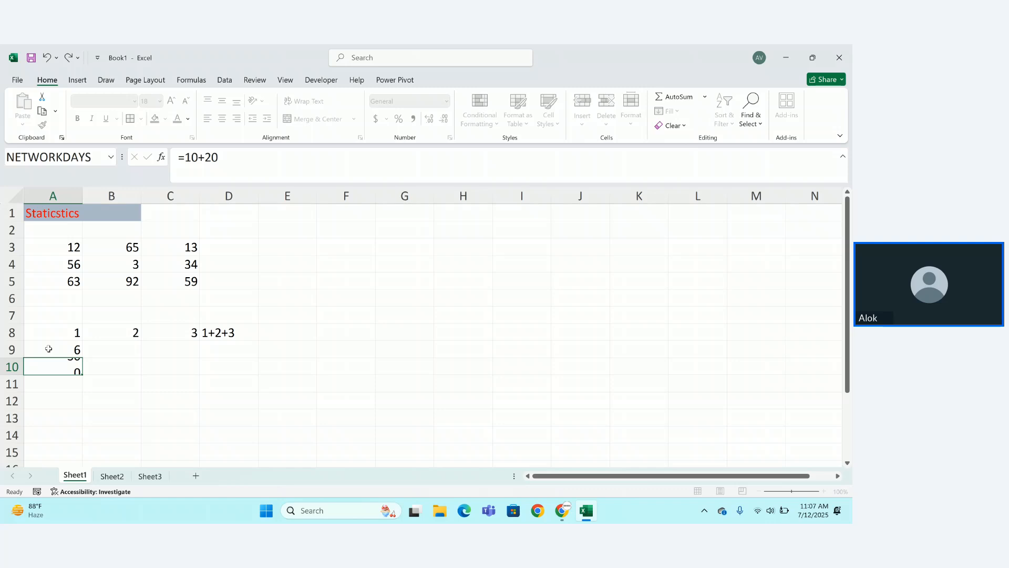
key("Return")
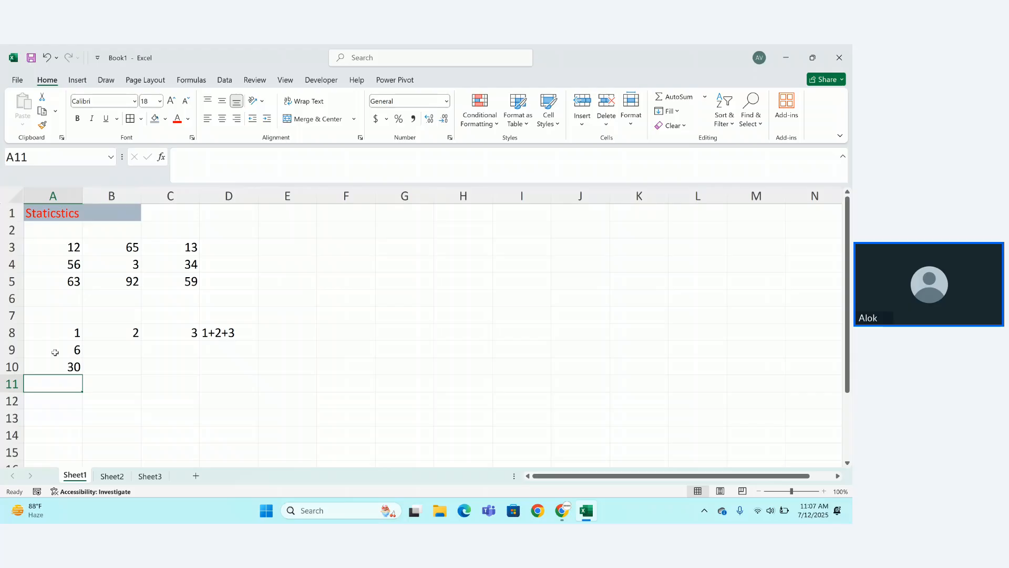
left_click(74, 351)
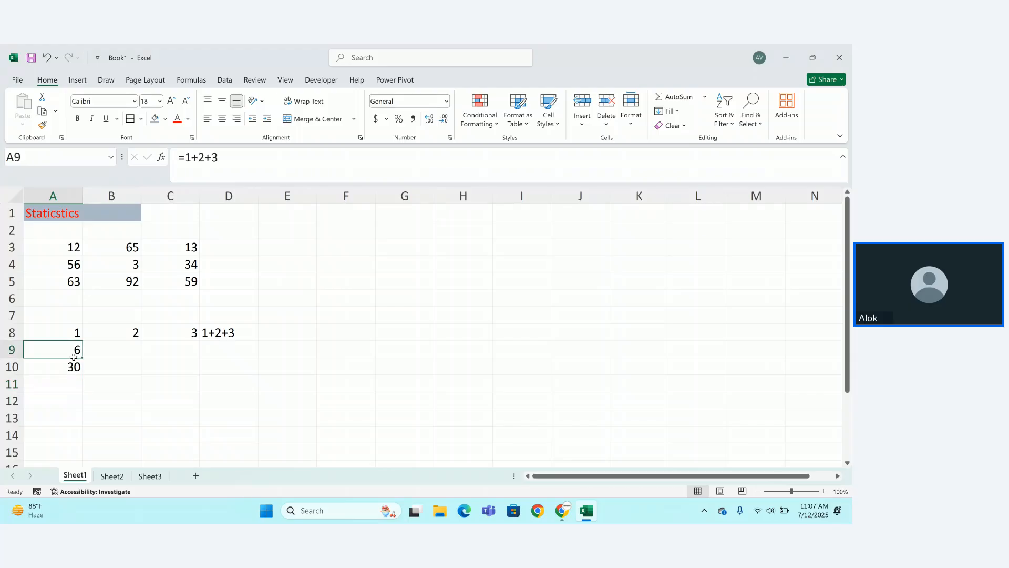
left_click_drag(74, 351, 226, 360)
left_click(63, 309)
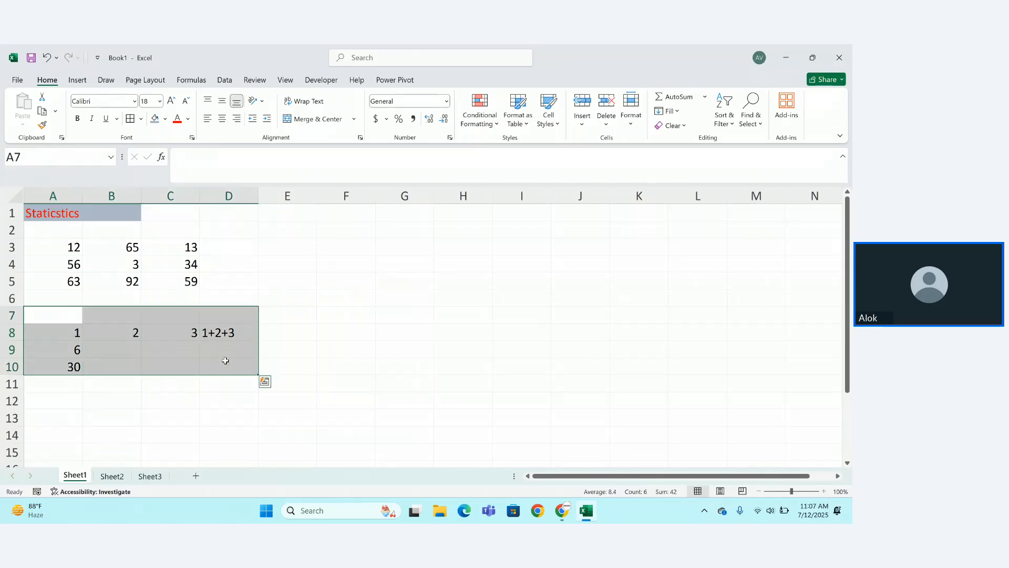
Clear the practice entries in rows 8–10 and discard a stray formula started in A7.
key("Delete")
left_click(252, 394)
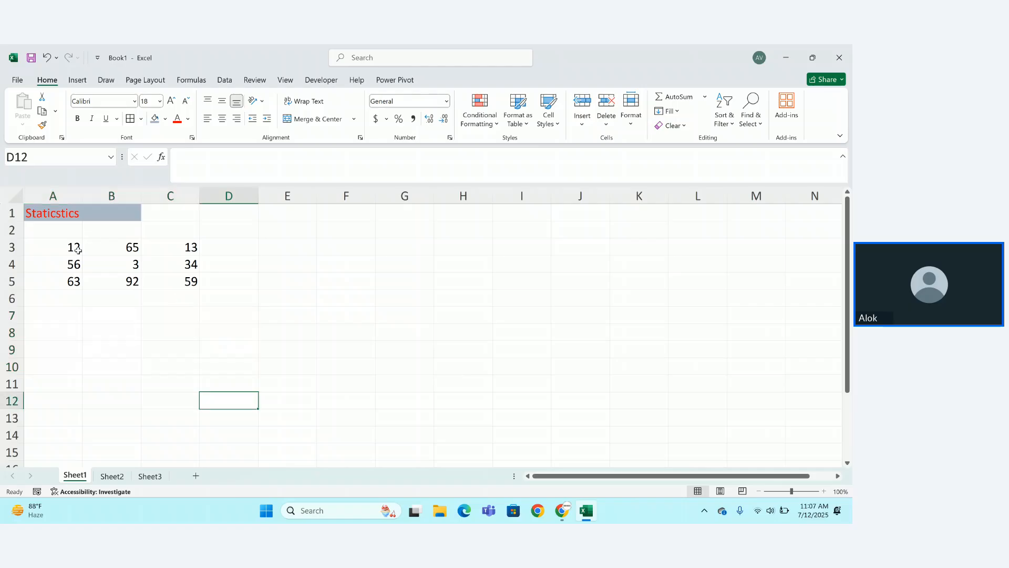
left_click(71, 310)
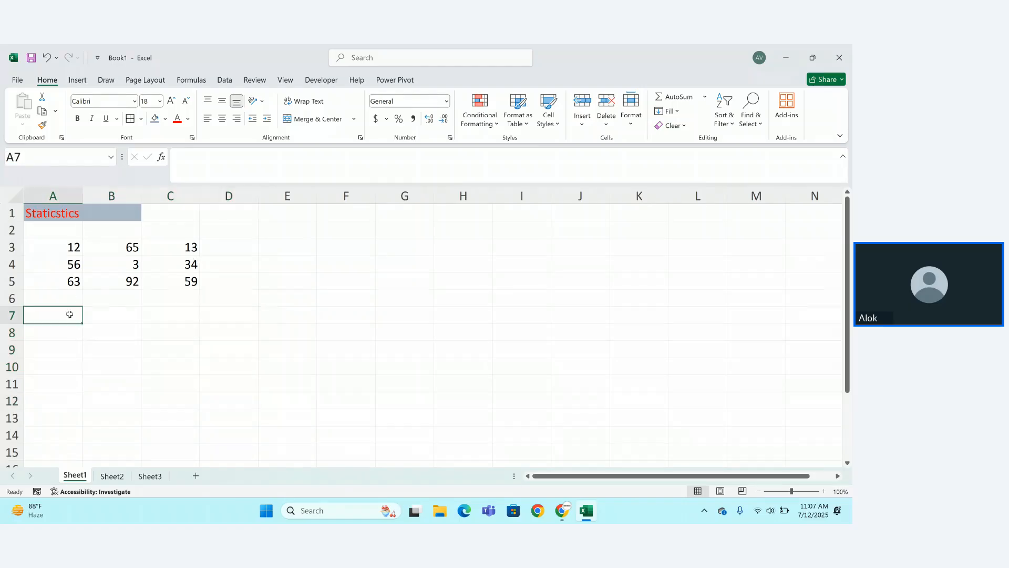
type("=")
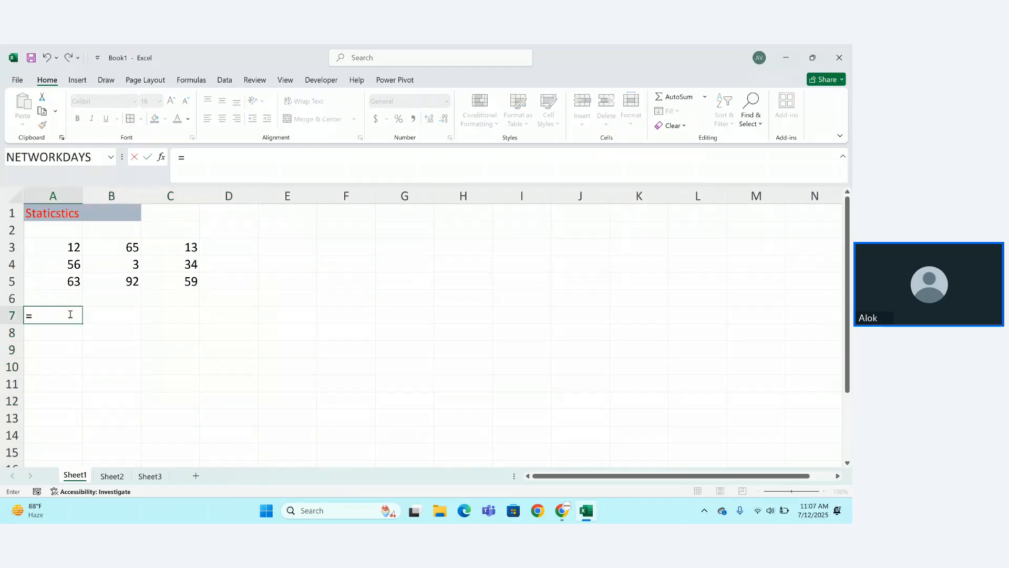
type("12+65+")
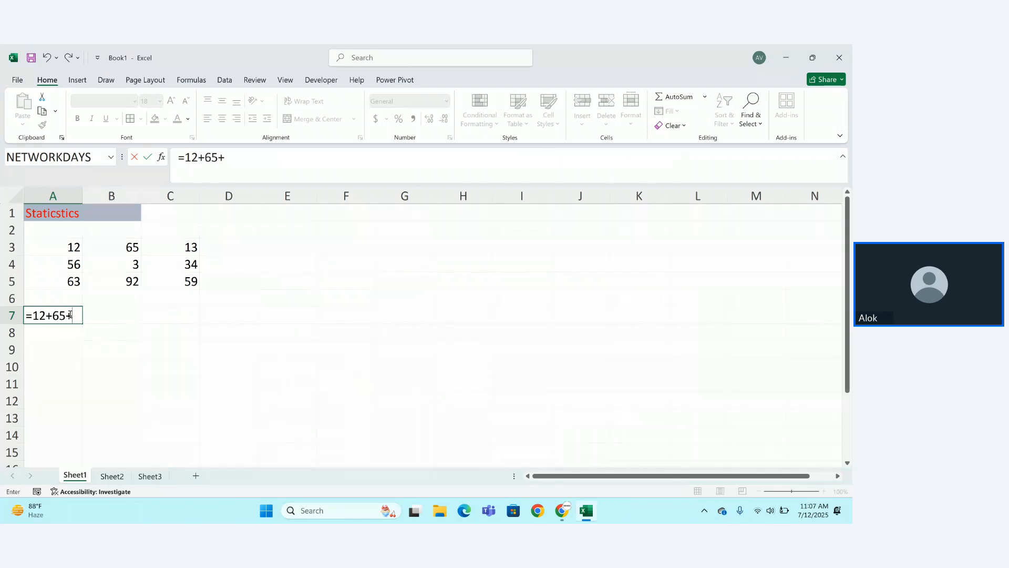
type("13")
key("BackSpace")
key("Escape")
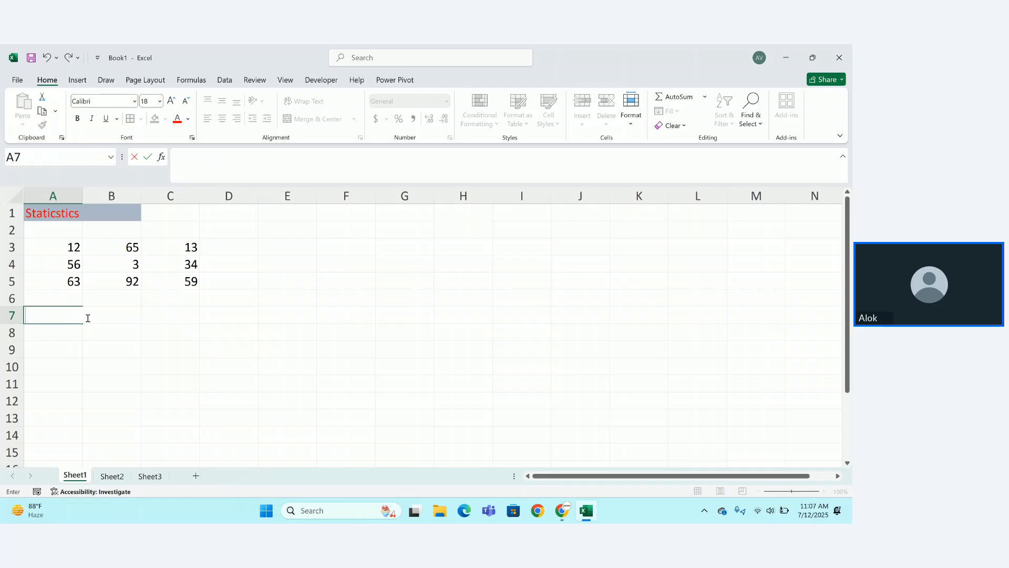
Enter =12+65+13 in D3 to total the first number row, showing 90.
left_click(256, 251)
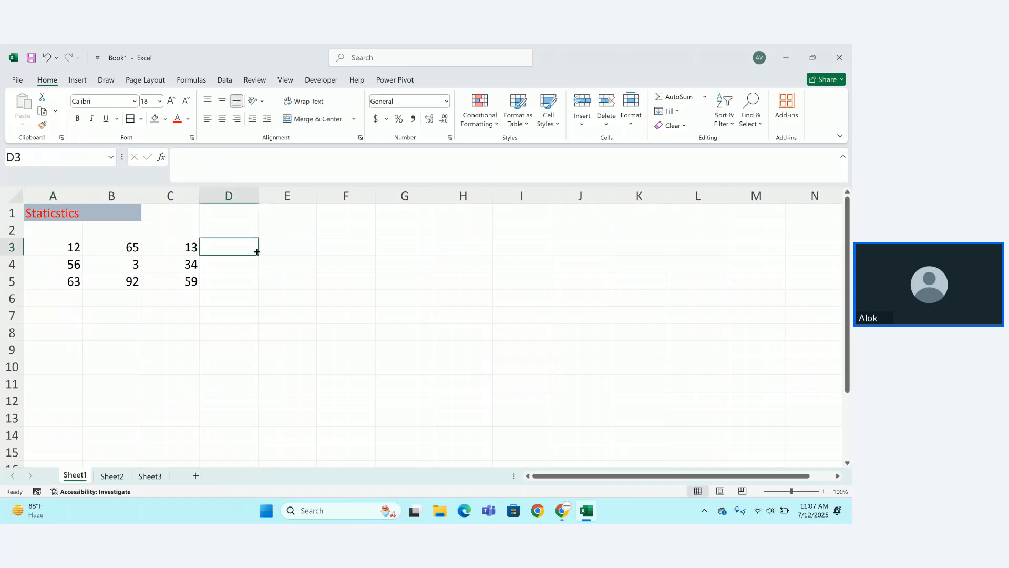
type("=12+")
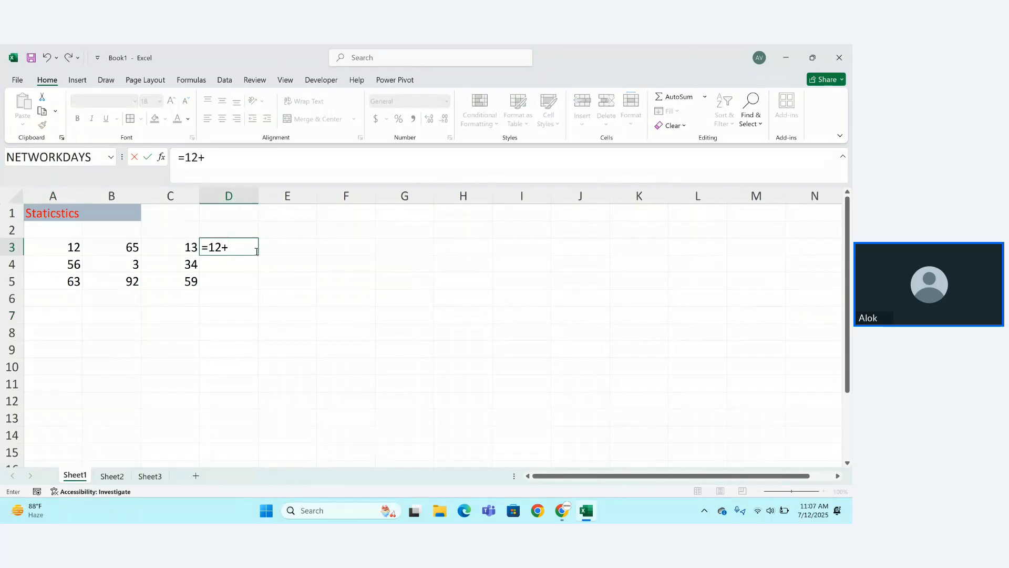
type("65+13")
key("Return")
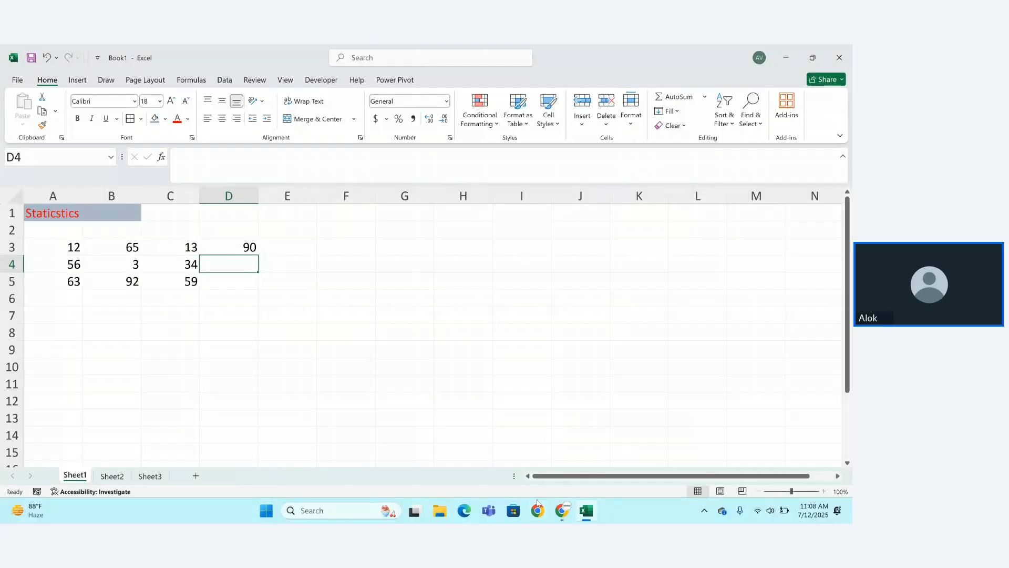
Briefly check the meeting window, then return to the Excel workbook.
mouse_move(561, 508)
left_click(476, 431)
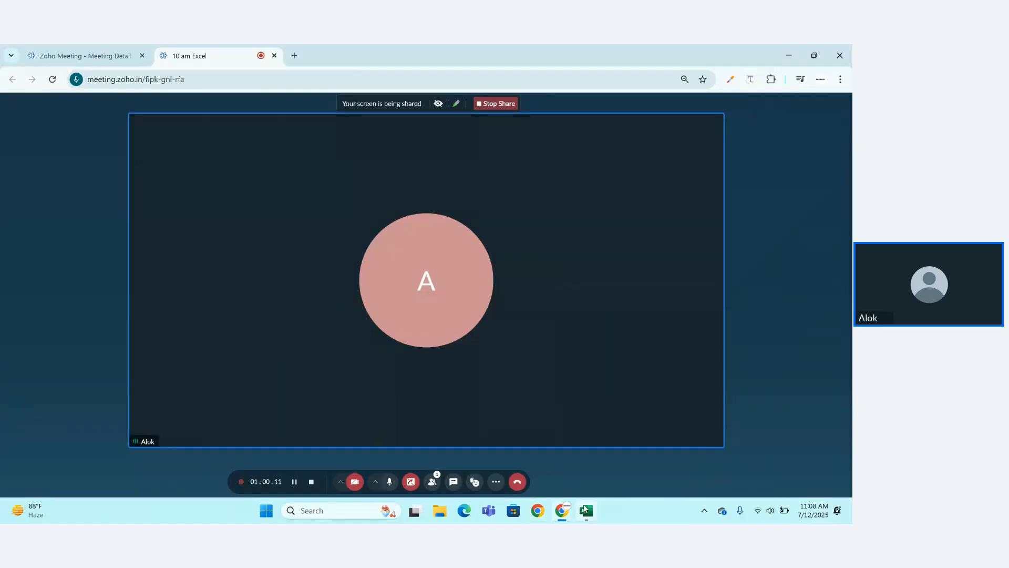
left_click(586, 511)
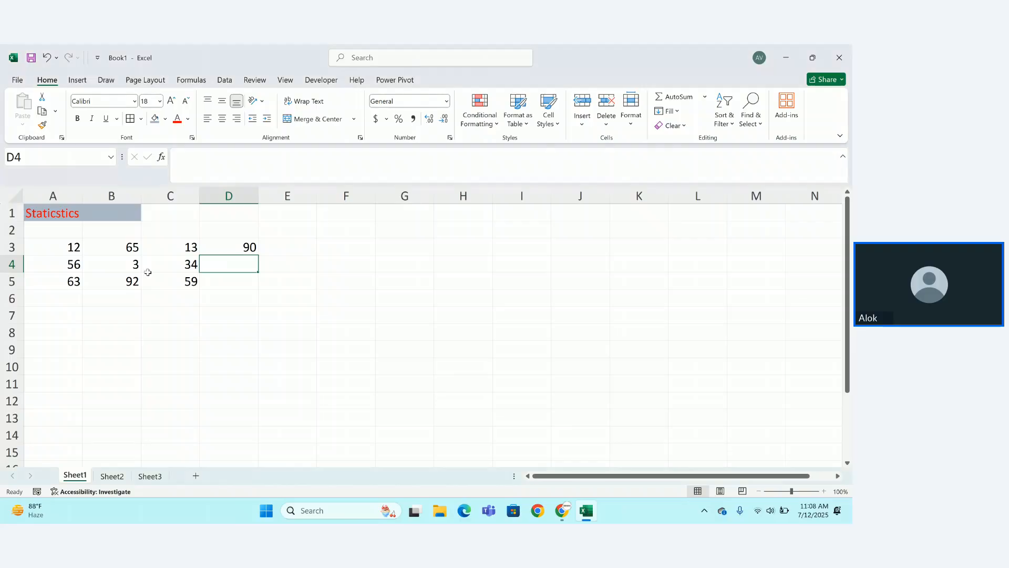
Try a =A4:C4 reference in D4, then delete the spilled values from D4:F4.
type("=")
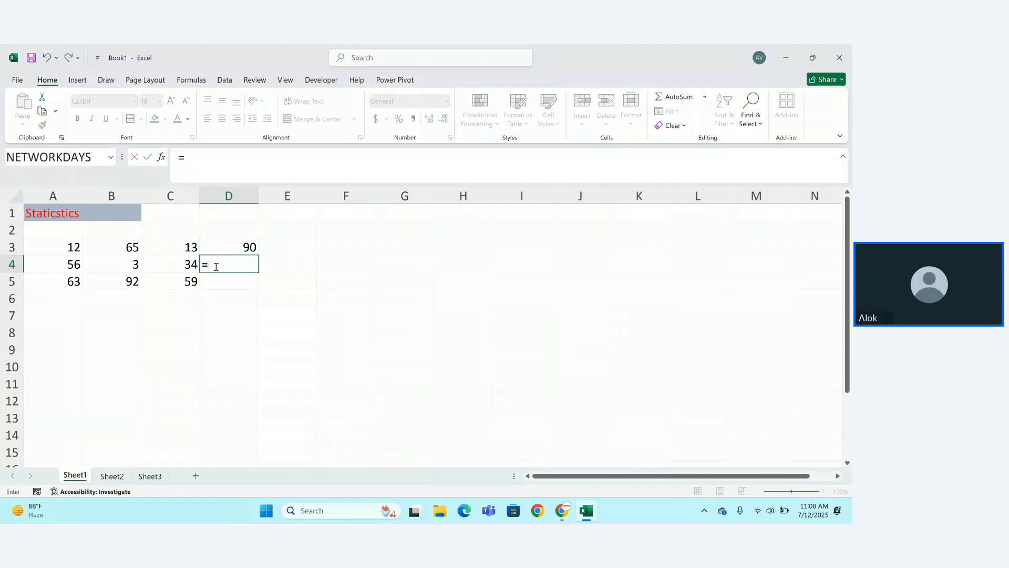
left_click_drag(73, 265, 163, 264)
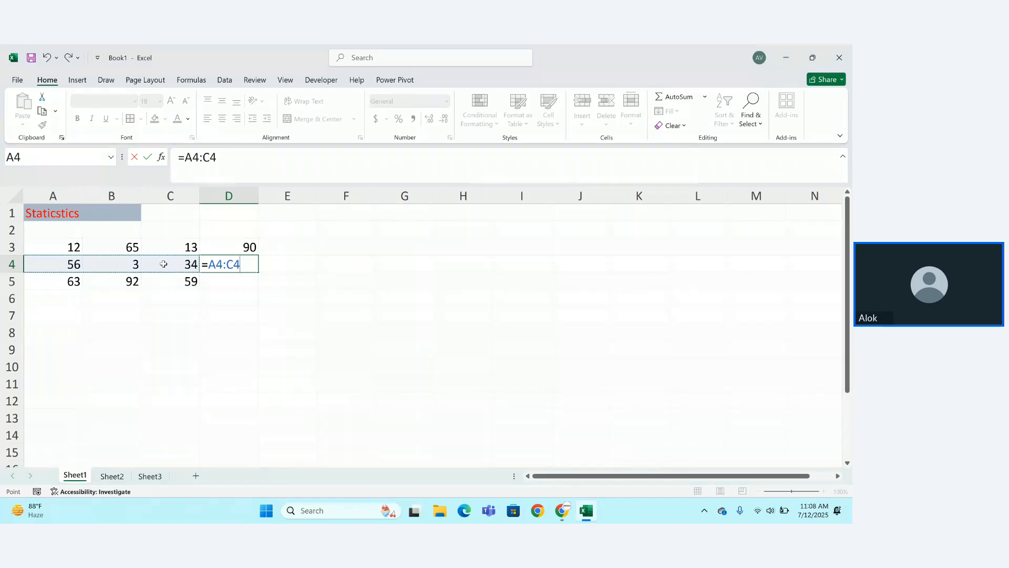
key("Return")
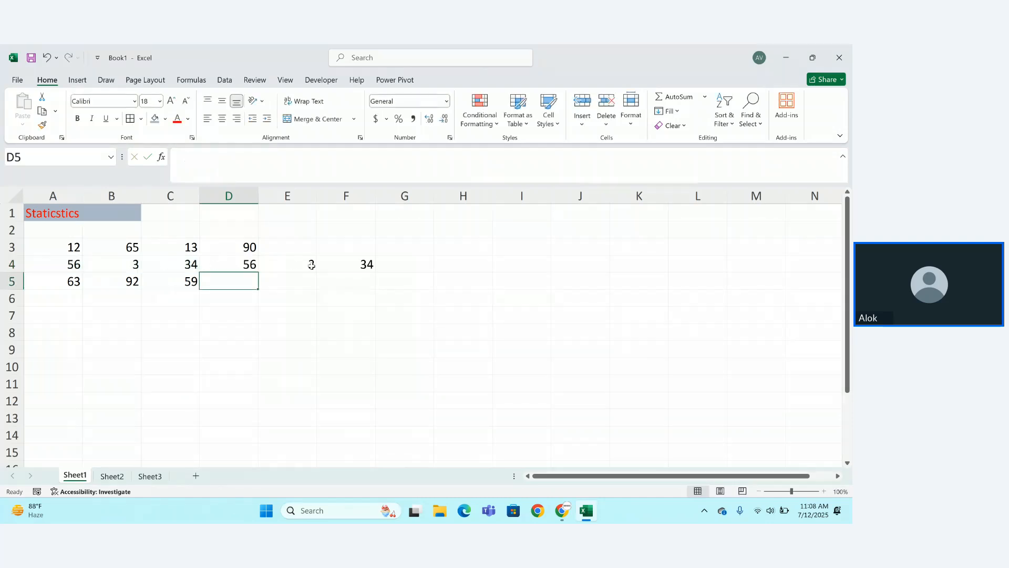
left_click(311, 265)
key("Left")
key("Delete")
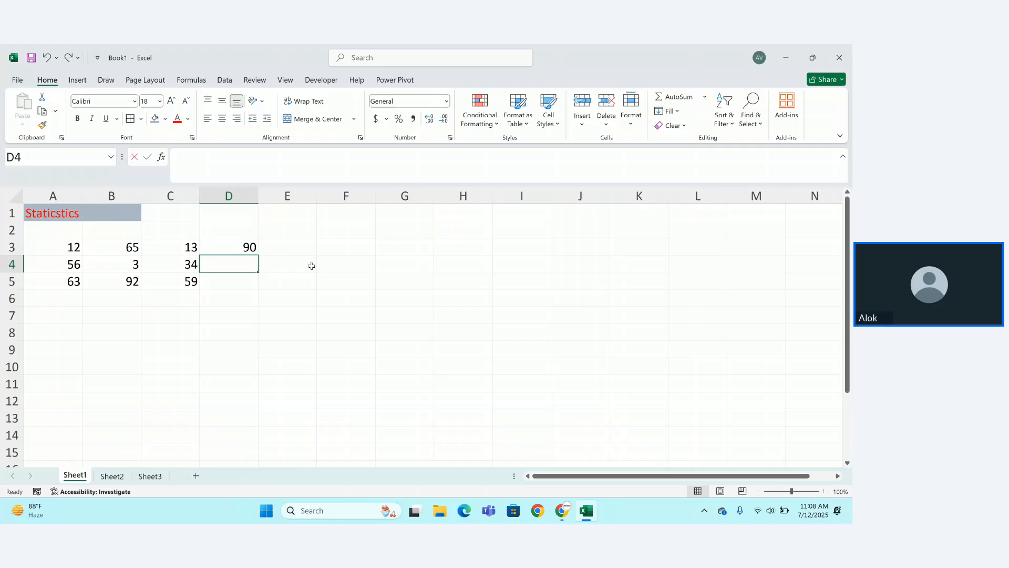
Enter =SUM(56+3+34) in D4, showing 93.
type("=sum")
key("Tab")
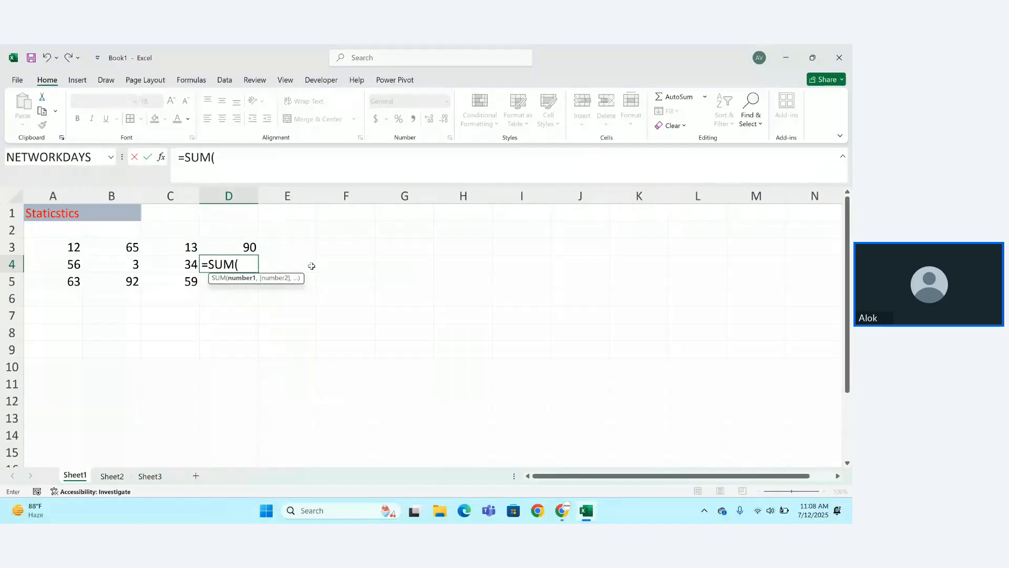
type("56+3+34")
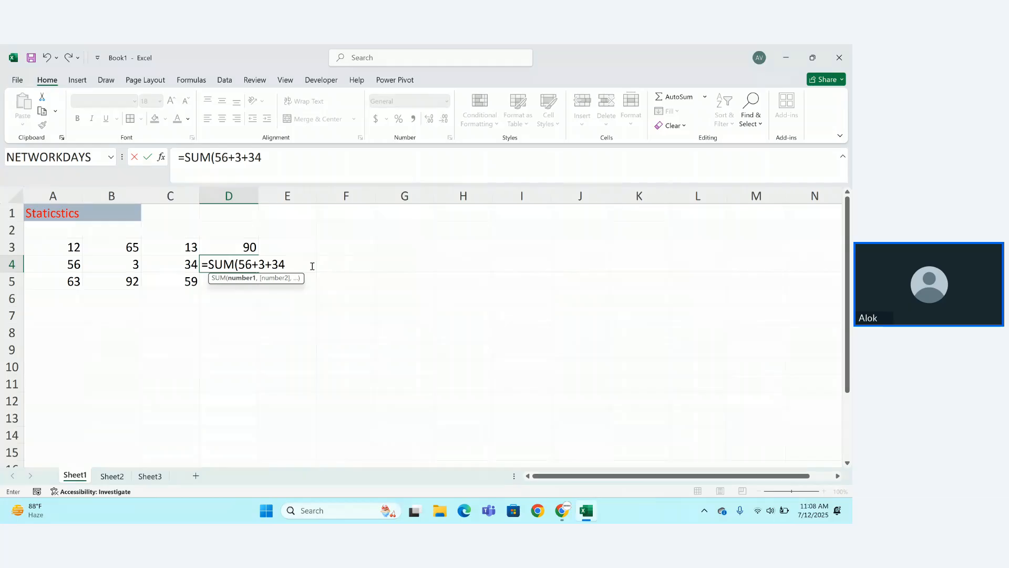
key("Return")
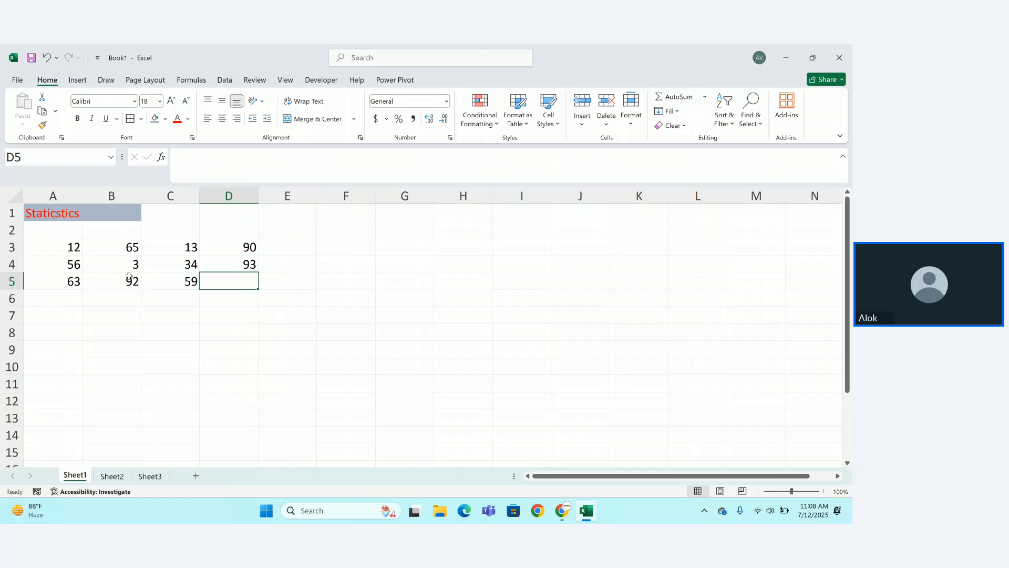
Enter =SUM(A5+B5+C5) in D5 by picking the cells, giving 214.
type("=sum")
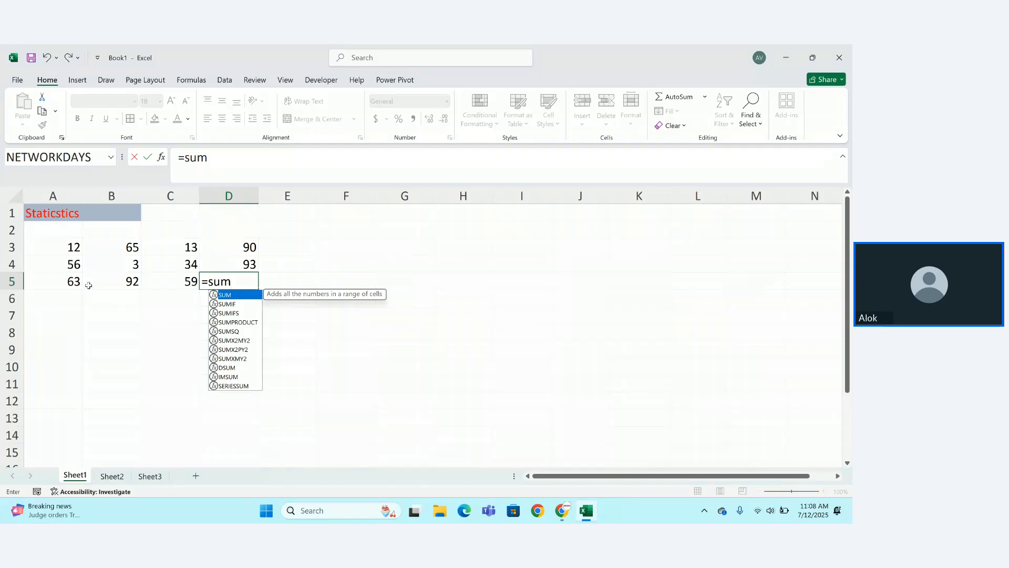
type("(A")
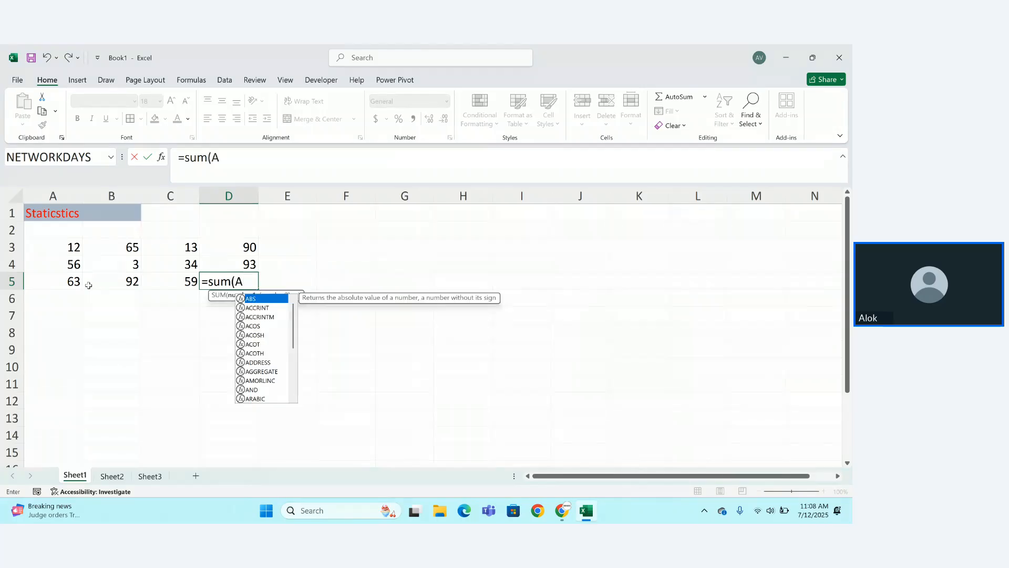
key("BackSpace")
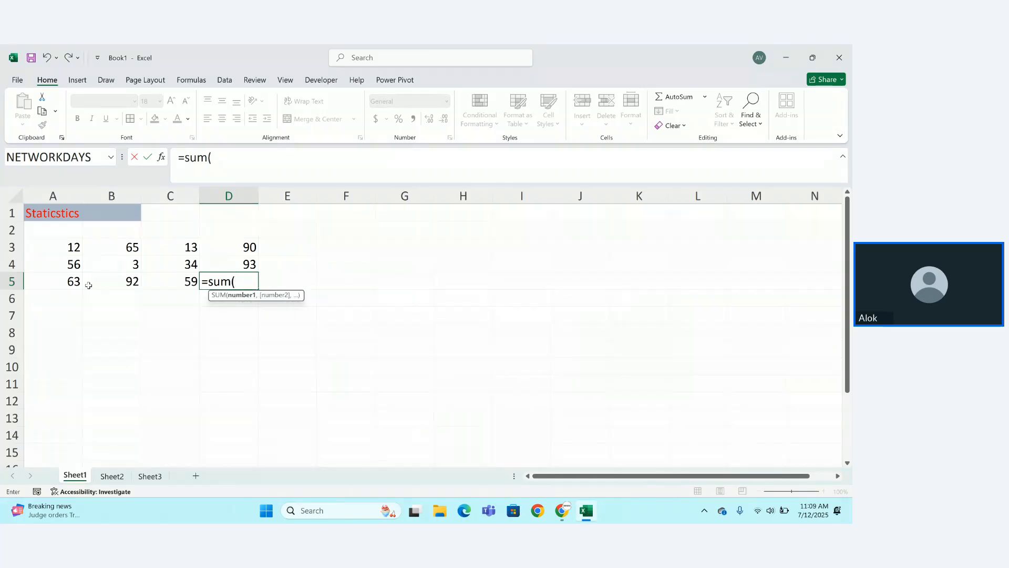
left_click(53, 280)
type("+")
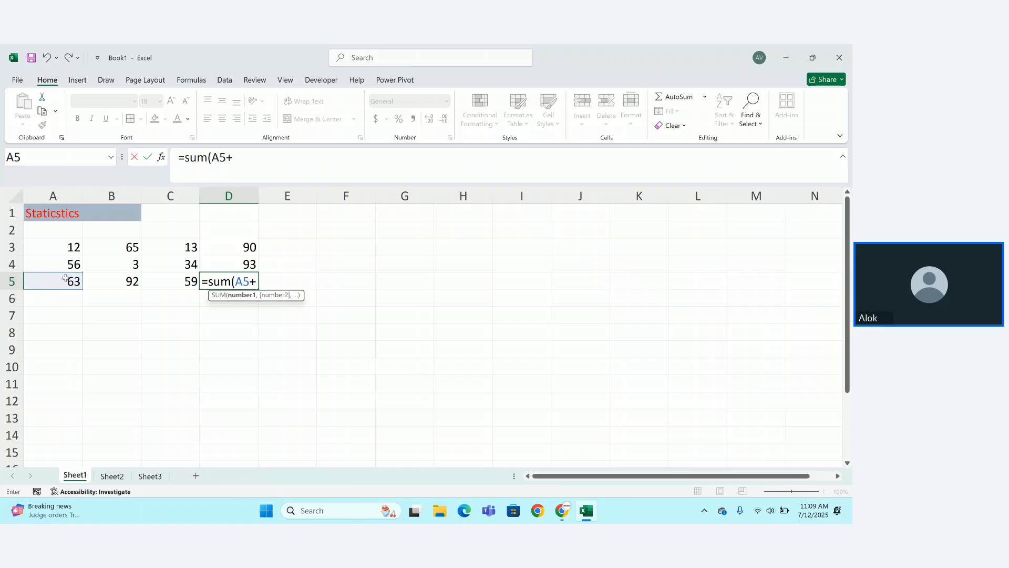
left_click(111, 281)
type("+")
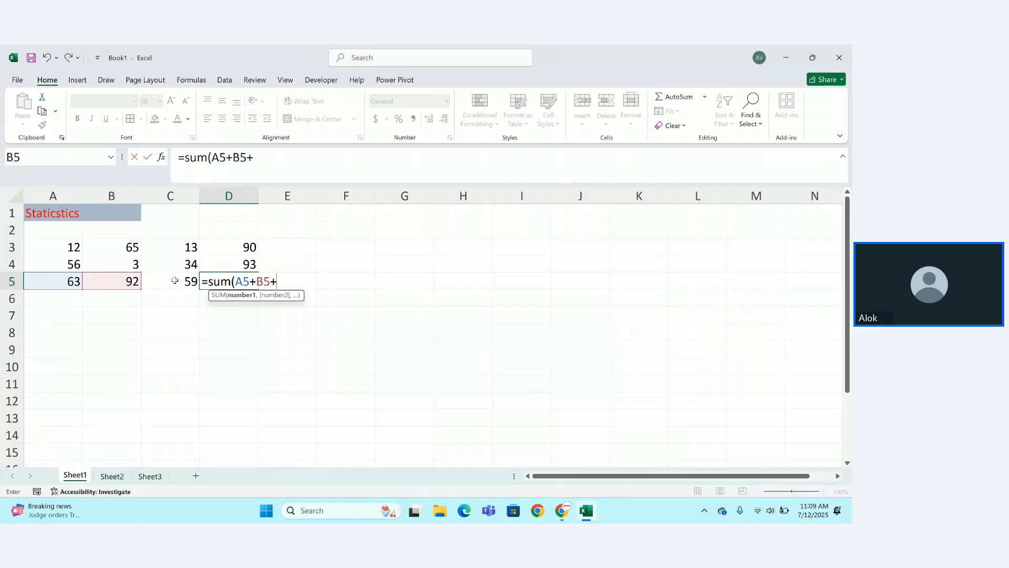
left_click(179, 281)
type(")")
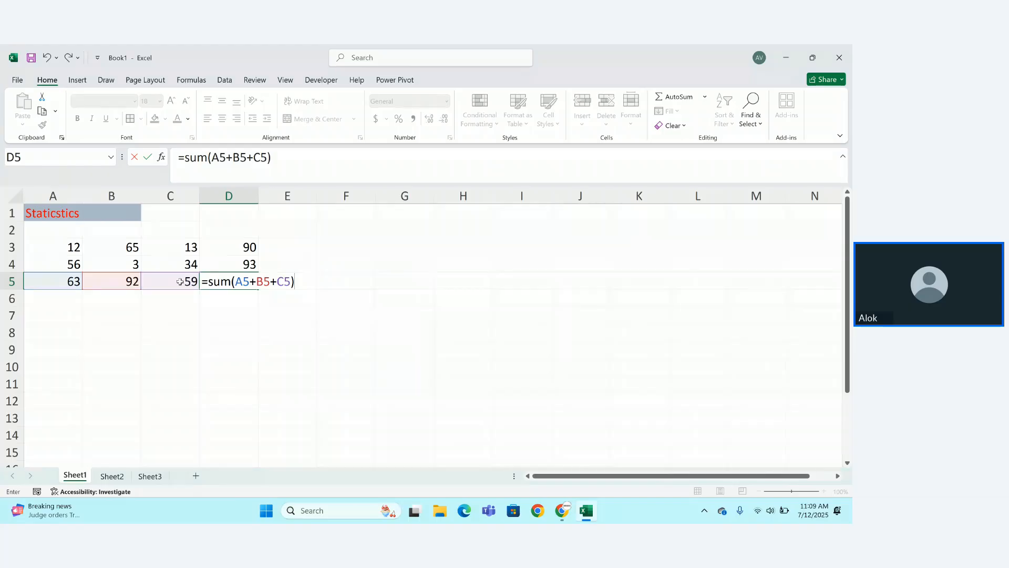
key("BackSpace")
type(")")
key("Return")
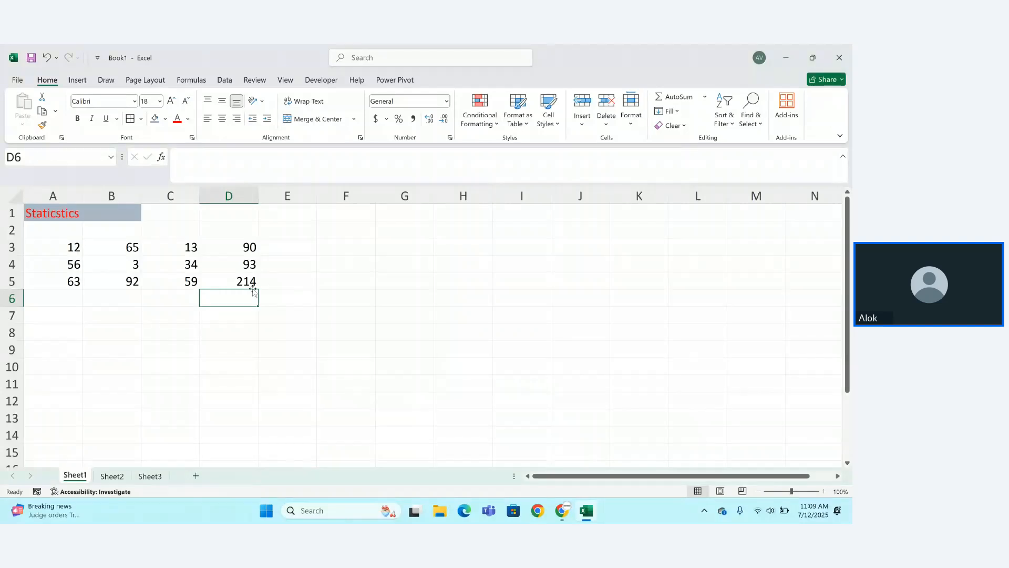
Start a =SUM(A3:A5 formula in A7 for column A's total.
left_click(64, 311)
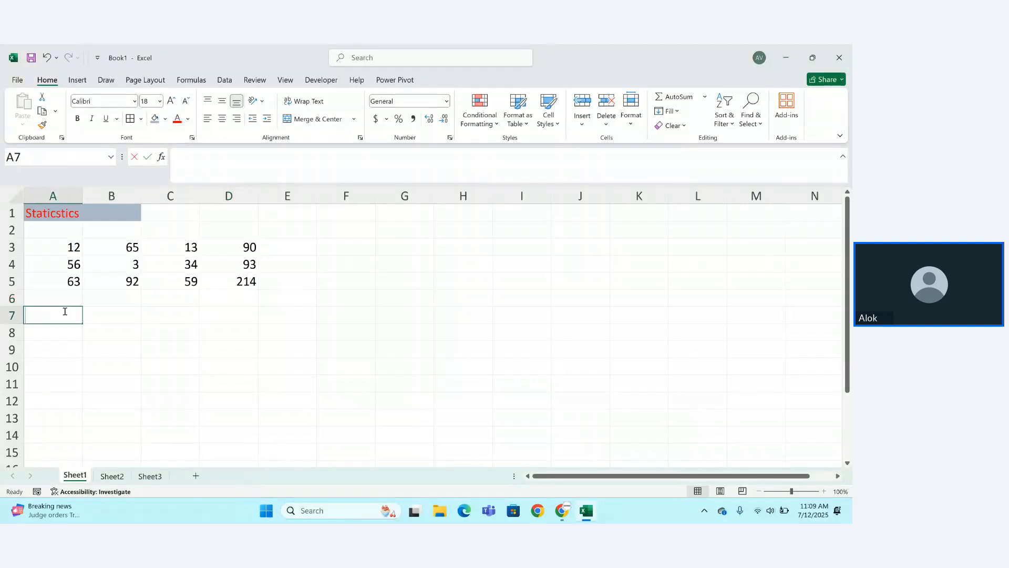
type("=sum")
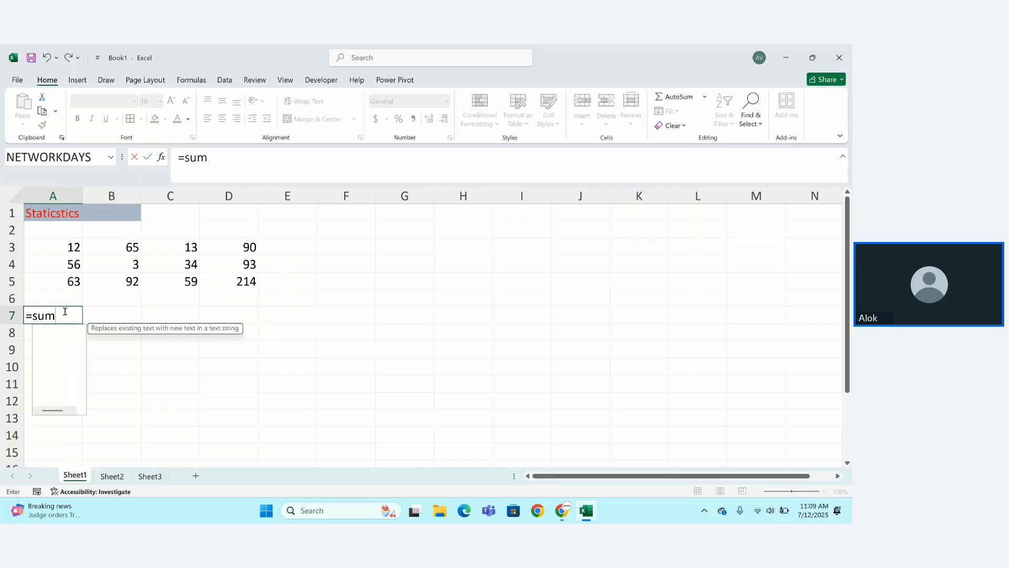
key("Tab")
left_click_drag(63, 249, 62, 277)
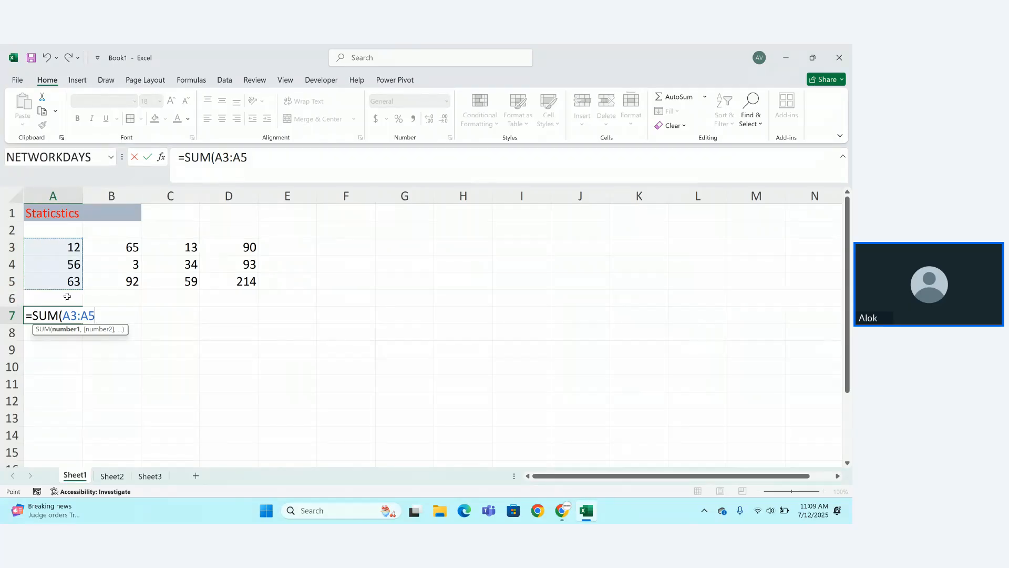
Finish A7's total (131) and enter =SUM(B3:B5) in B7, showing 160.
type(")")
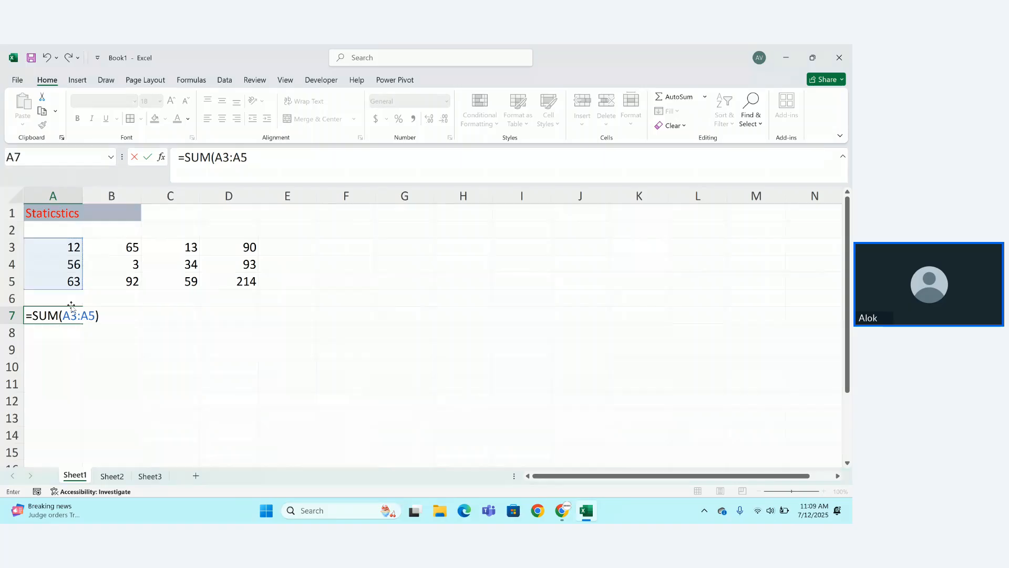
key("Return")
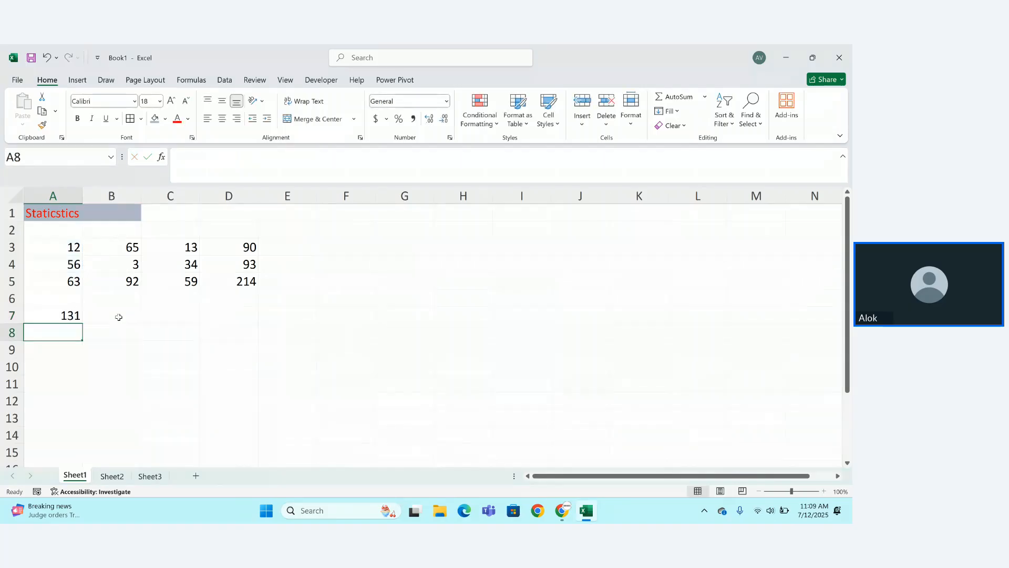
left_click(119, 317)
type("=sum(")
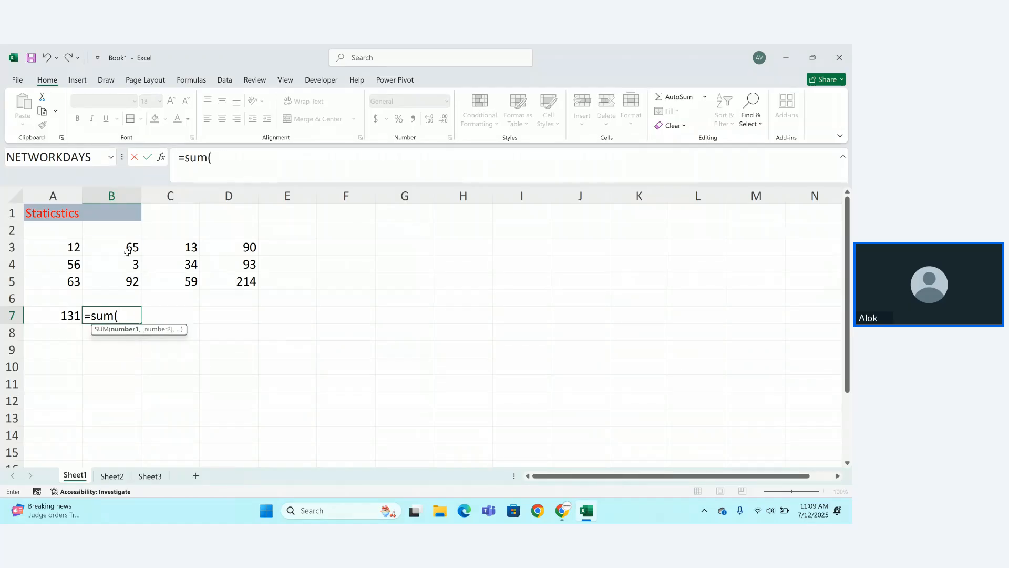
left_click_drag(126, 252, 127, 281)
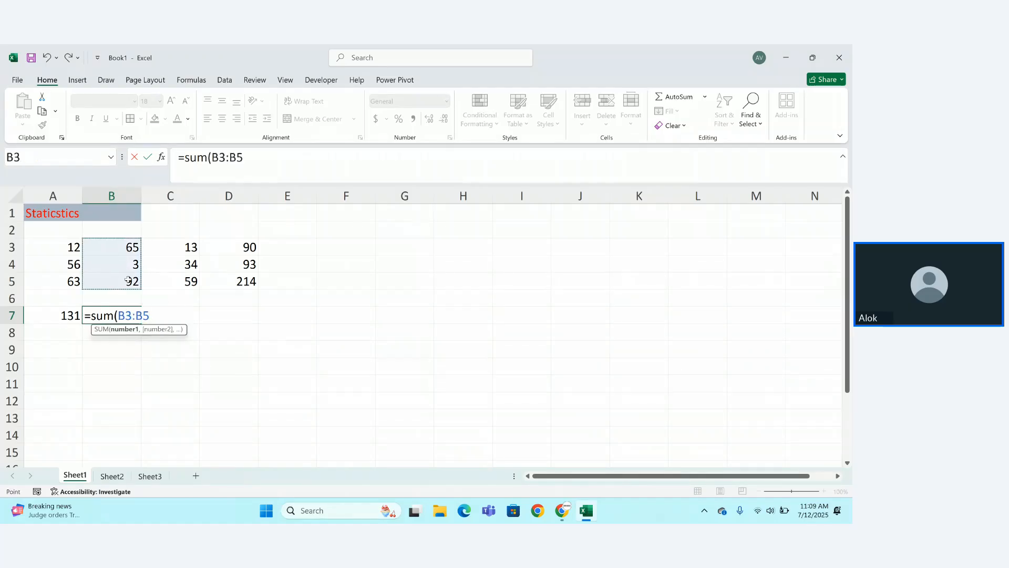
key("Return")
Copy B7's total across to C7 and open C7's formula for editing.
left_click(119, 315)
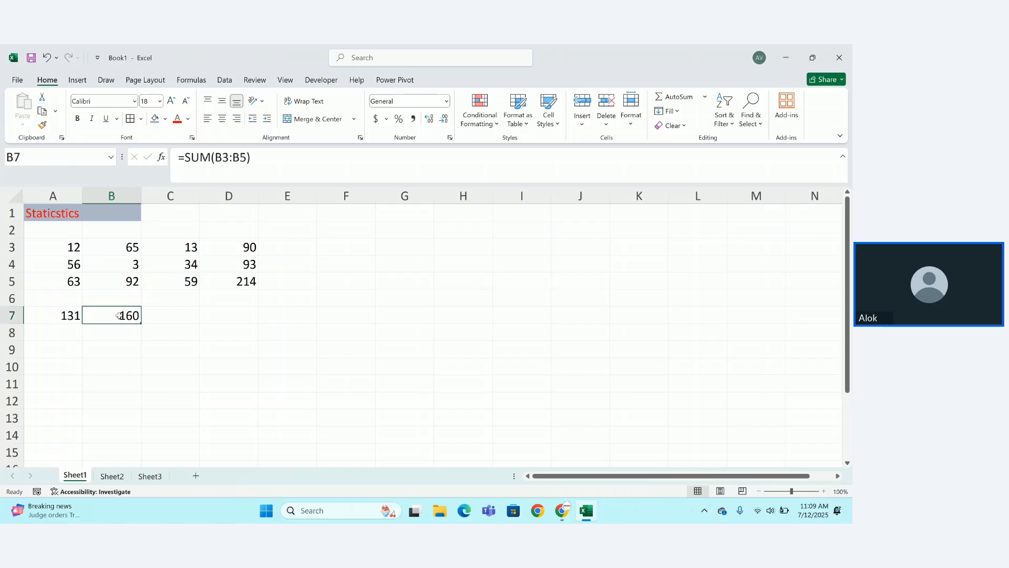
left_click_drag(141, 323, 190, 323)
left_click(176, 247)
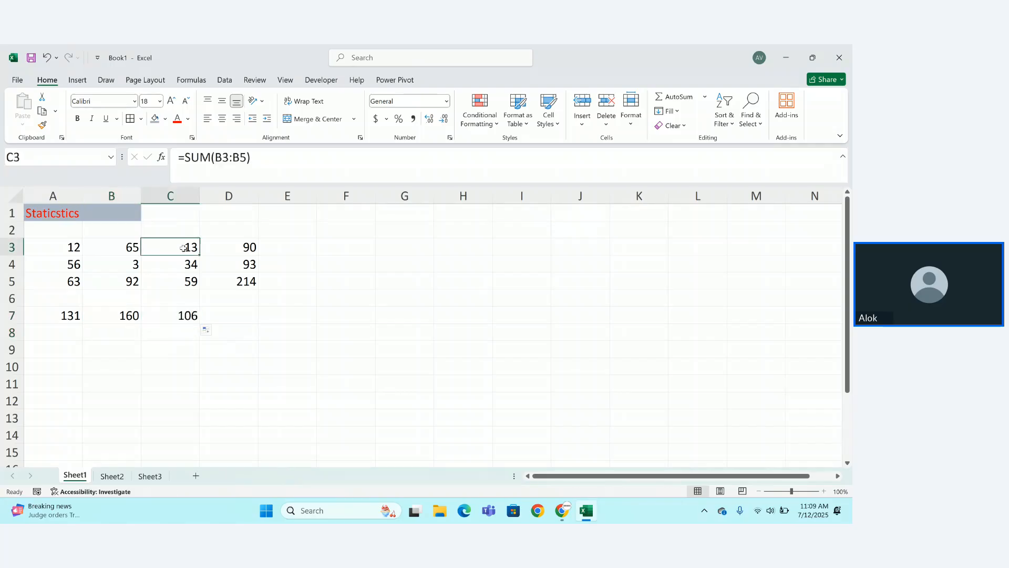
left_click(185, 281, "shift")
left_click(186, 316)
double_click(189, 315)
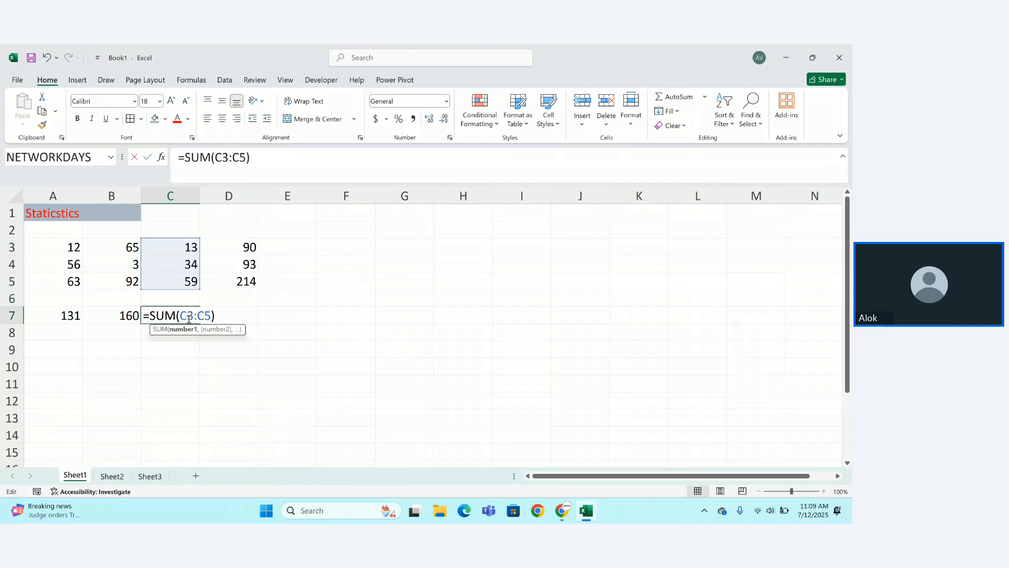
Commit the edited C7 formula and dismiss the correction and error messages.
left_click(182, 389)
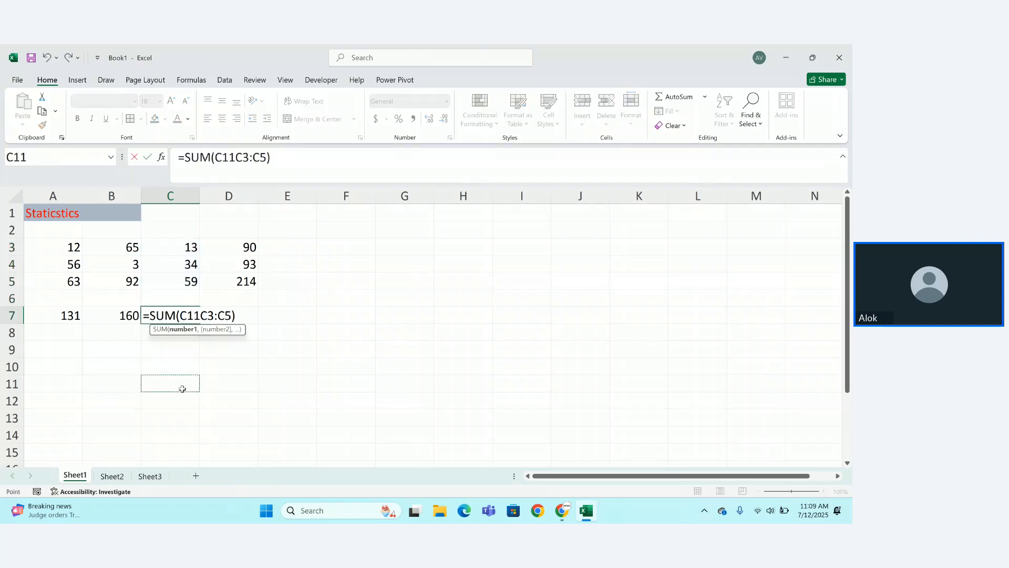
key("Return")
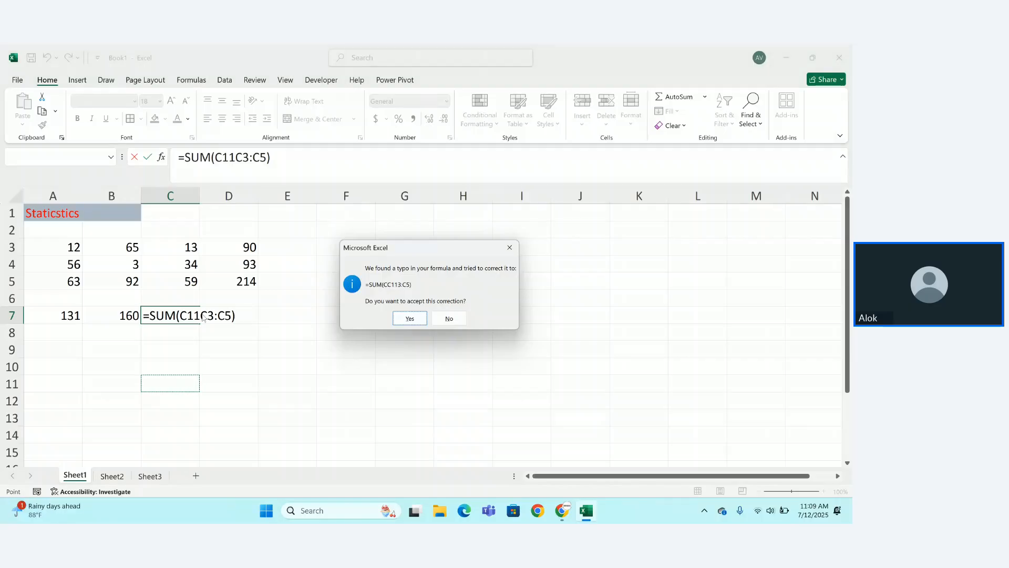
left_click(415, 315)
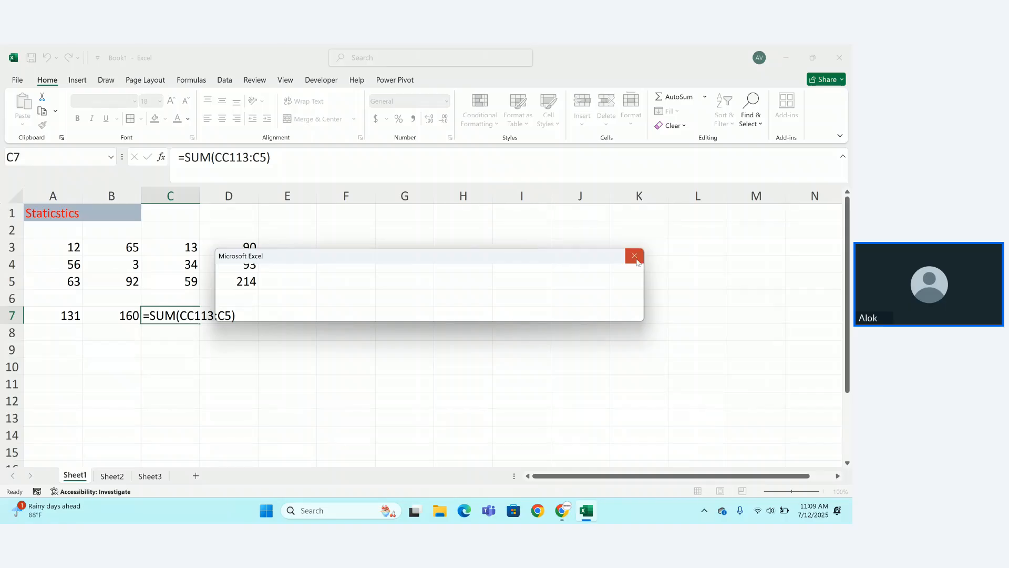
left_click(636, 260)
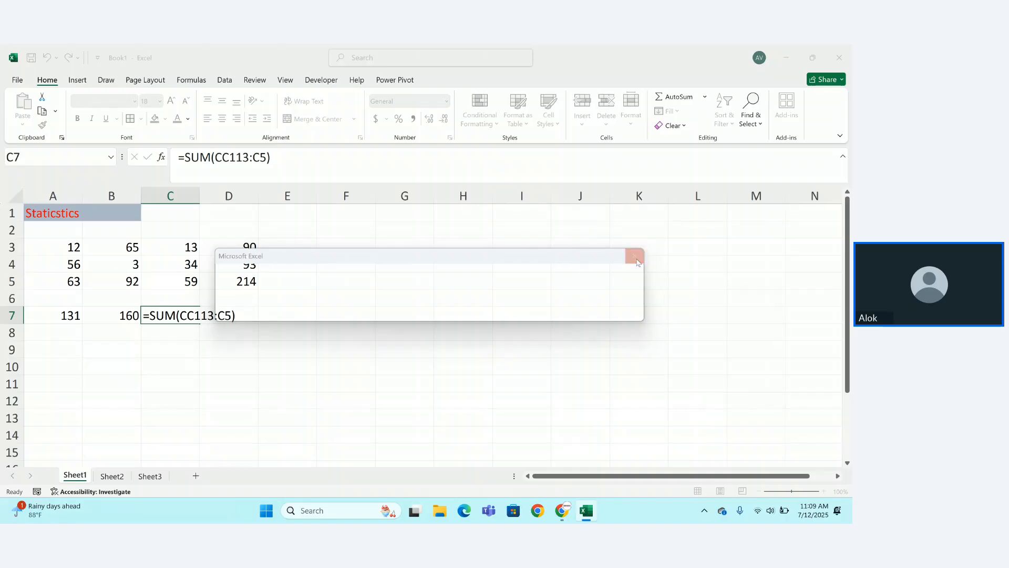
Retype C7's formula as =SUM(C3:C5) so it shows 106.
left_click(194, 314)
double_click(194, 314)
key("BackSpace")
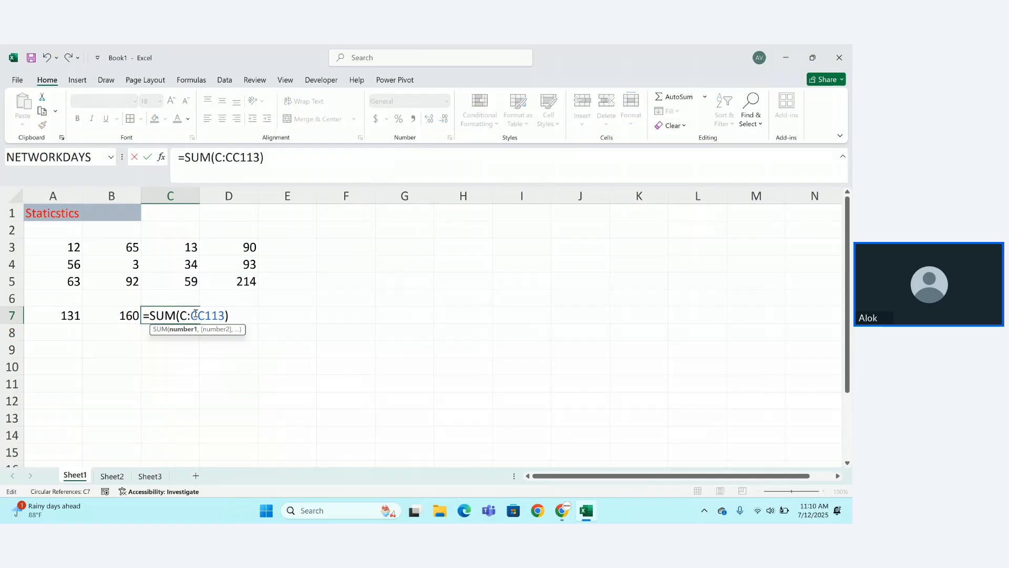
key("BackSpace")
key("BackSpace")
key("BackSpace")
key("BackSpace")
key("BackSpace")
key("BackSpace")
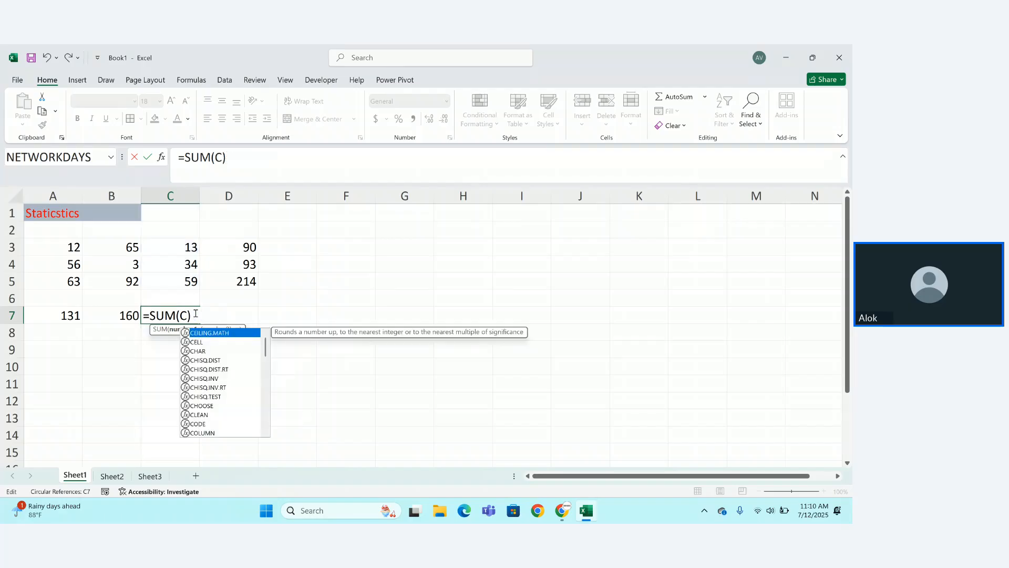
type("3:c5")
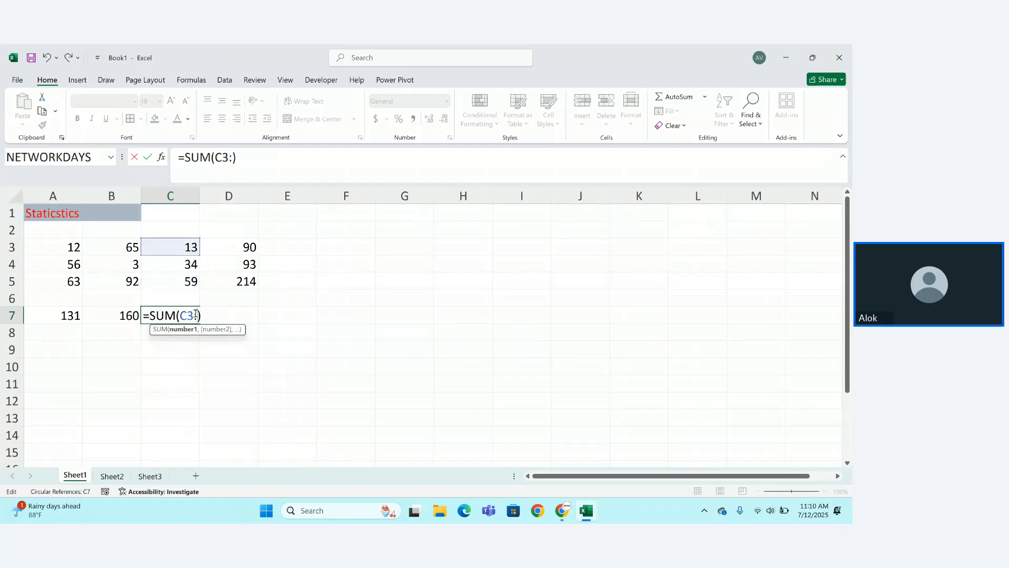
key("Return")
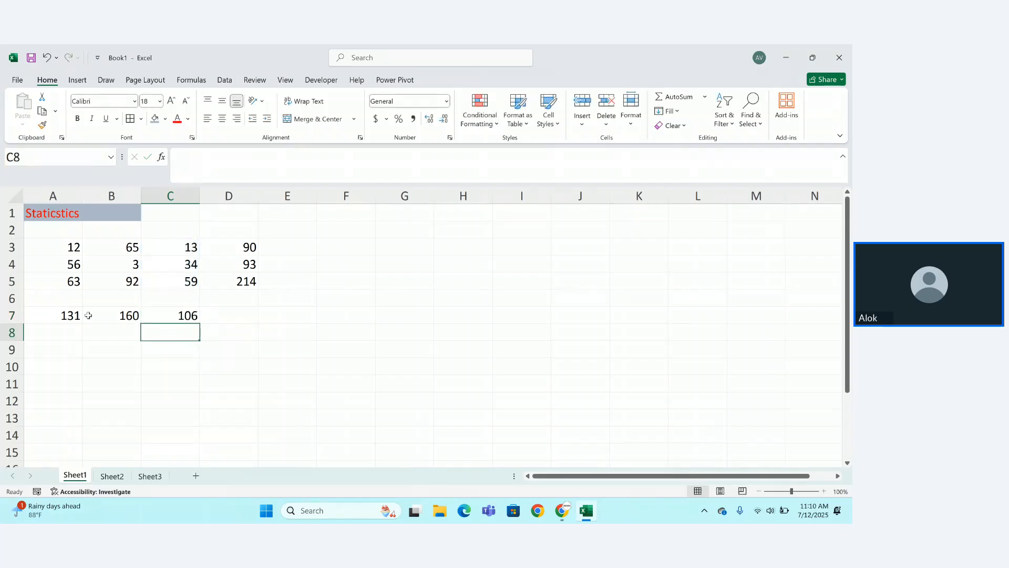
left_click_drag(87, 316, 296, 313)
Enter =SUM(A7:C7) in E7 as a grand total of 397.
left_click(284, 314)
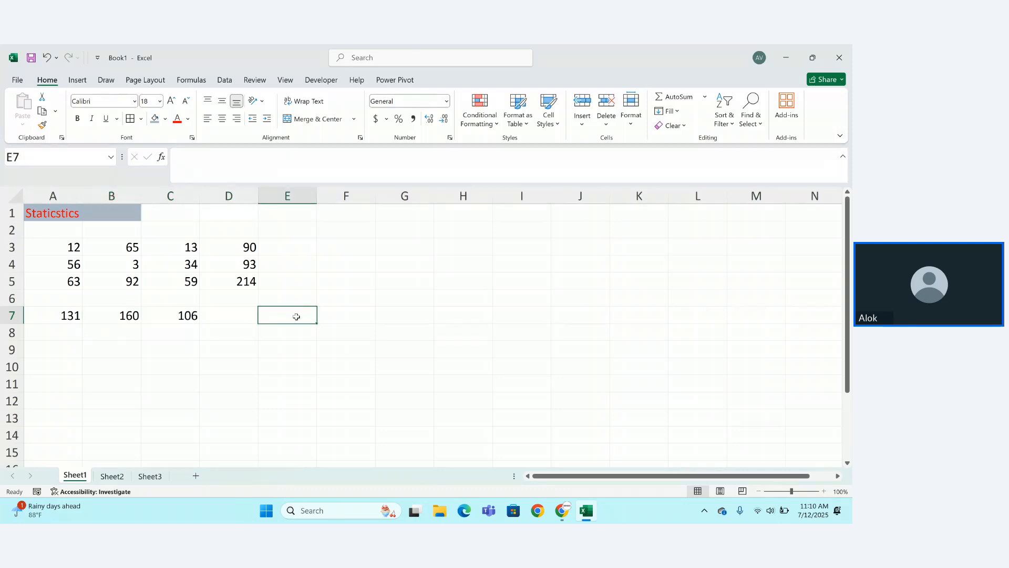
type("=sum")
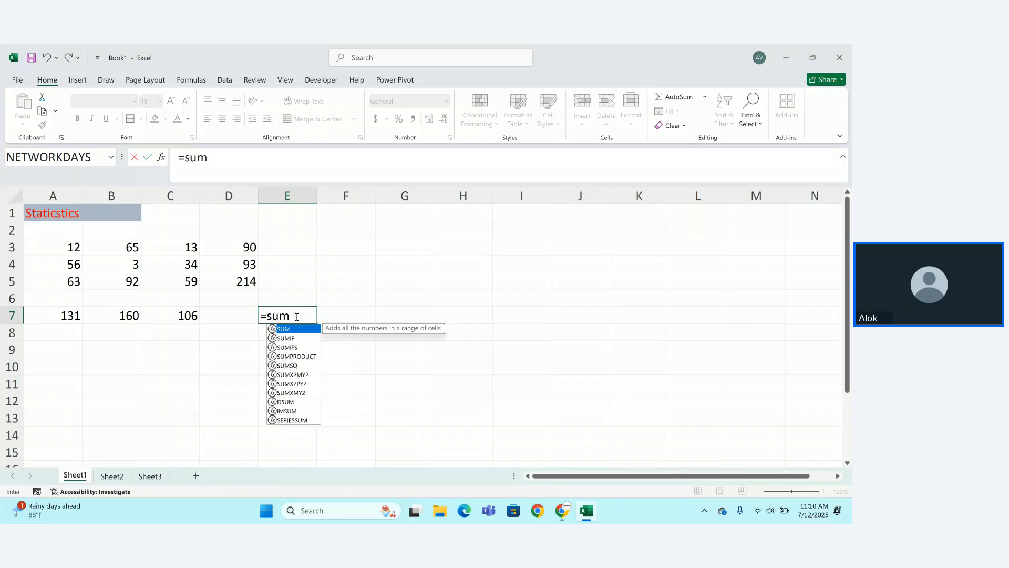
key("Tab")
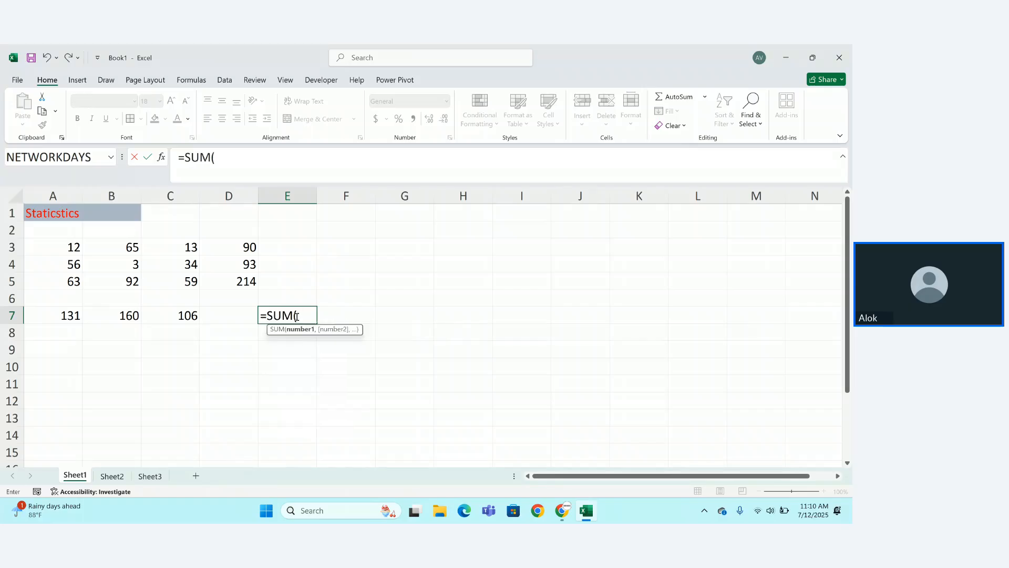
left_click_drag(78, 315, 176, 315)
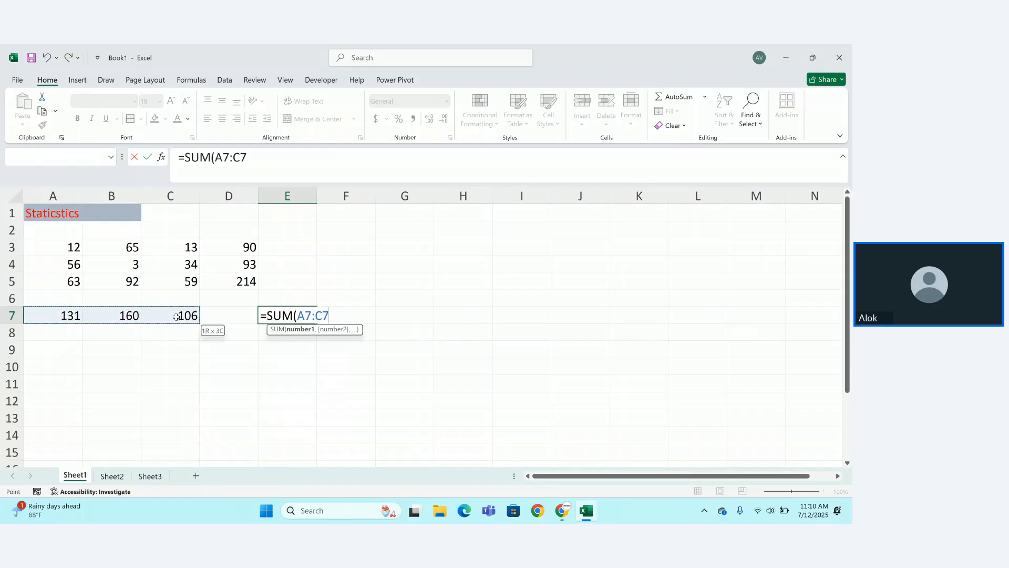
key("Return")
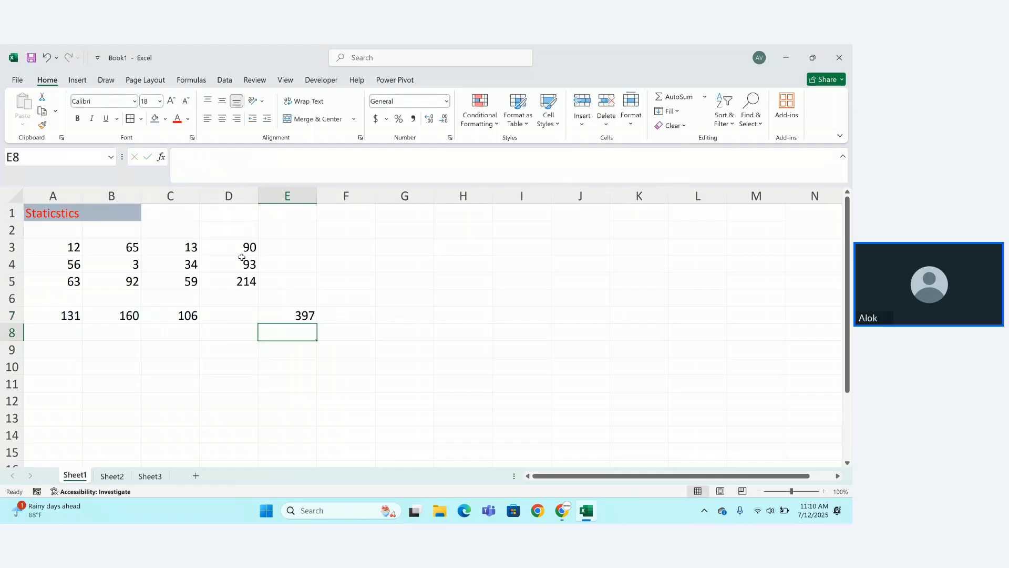
Enter =SUM(D3:D5) in D9, showing 397.
left_click(236, 343)
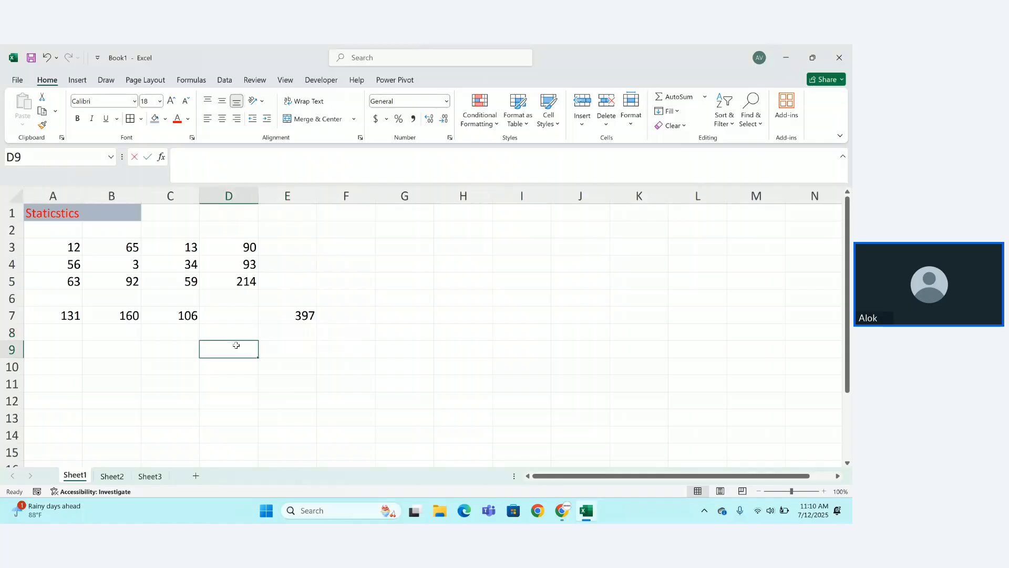
type("=sum")
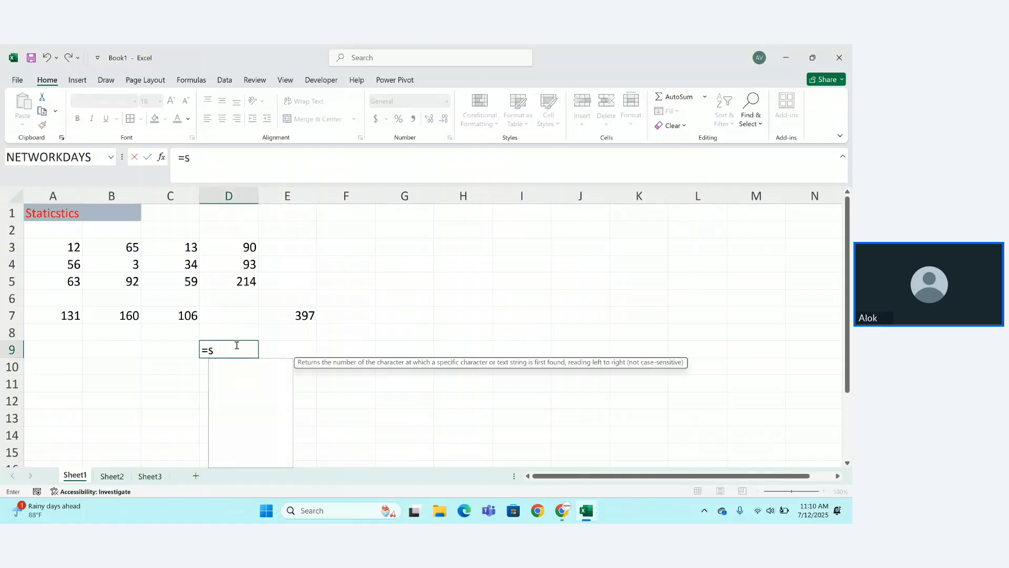
key("Tab")
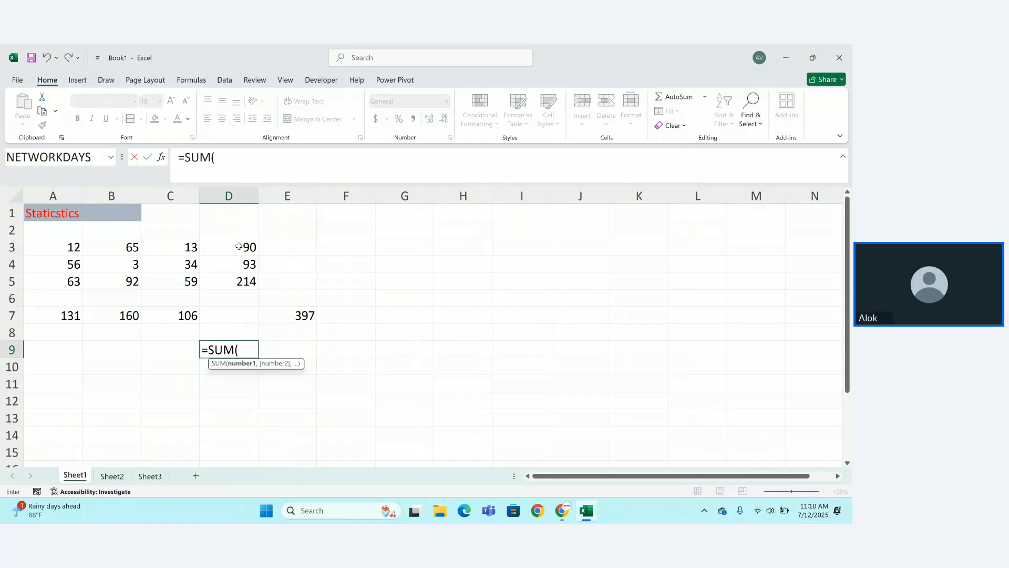
left_click_drag(244, 246, 239, 281)
type(")")
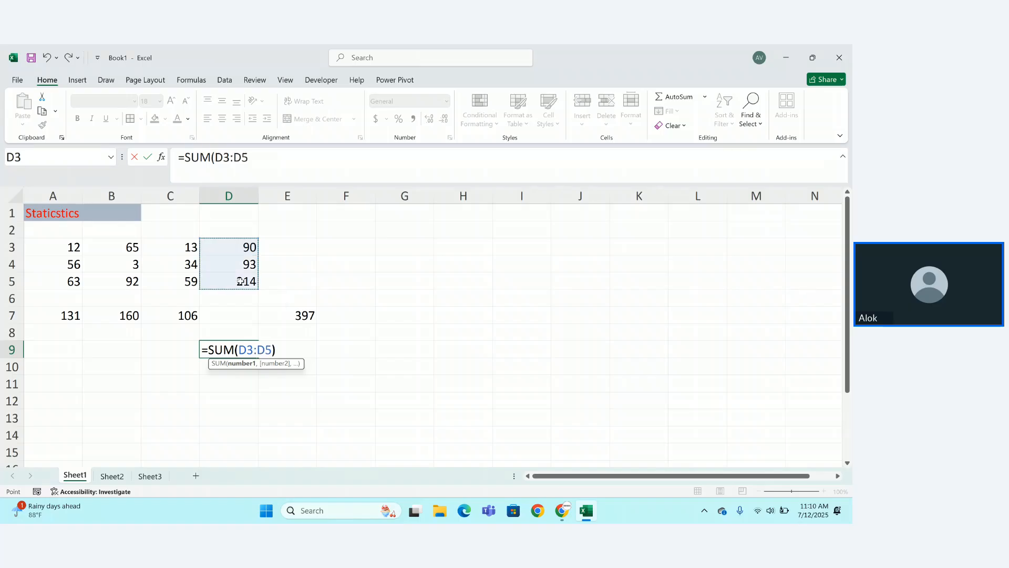
key("Return")
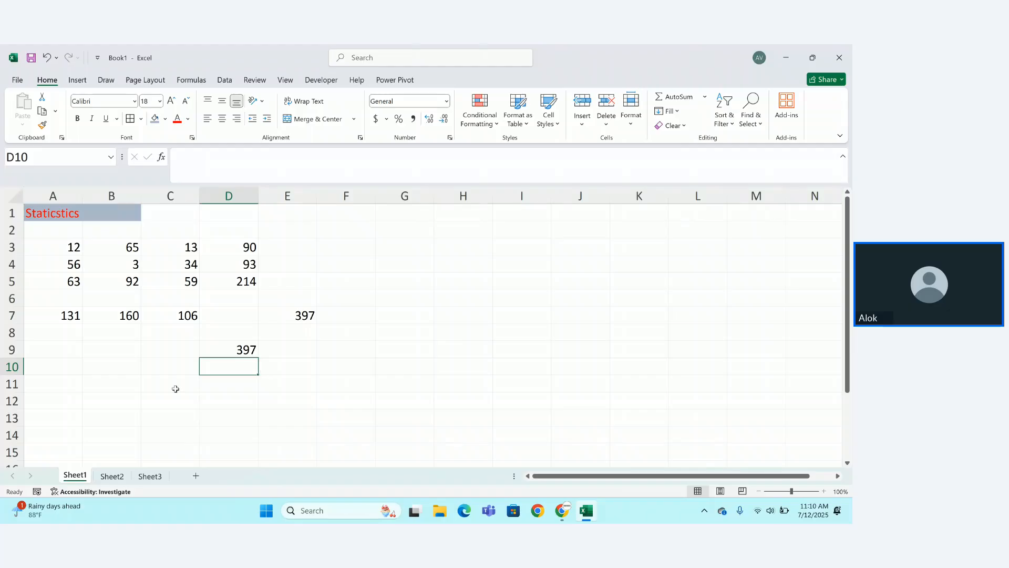
Type 'sum' in A10 and 'count' in A11, checking A3:D5's status-bar totals in between.
left_click(62, 363)
type("sum")
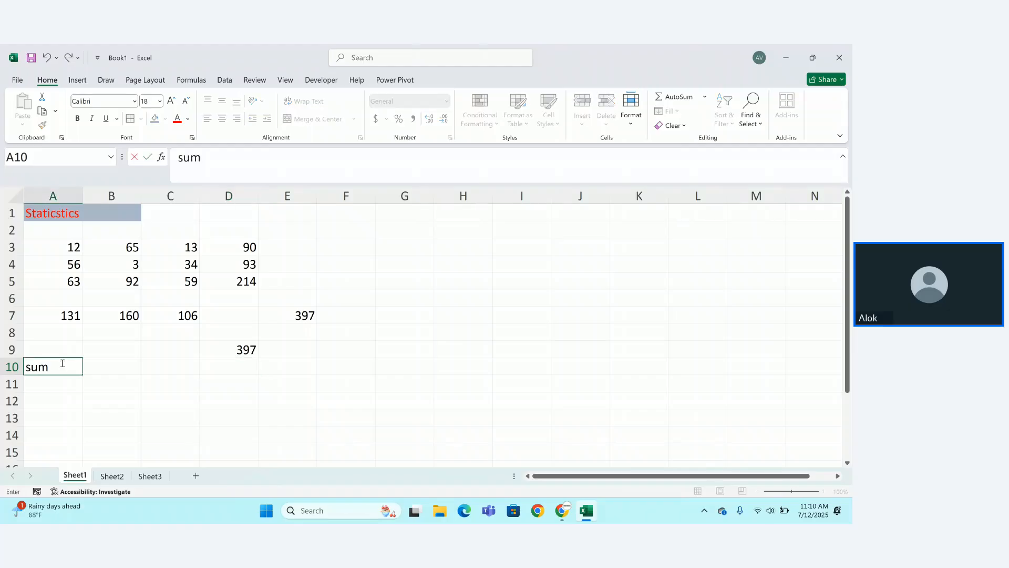
key("Escape")
key("Return")
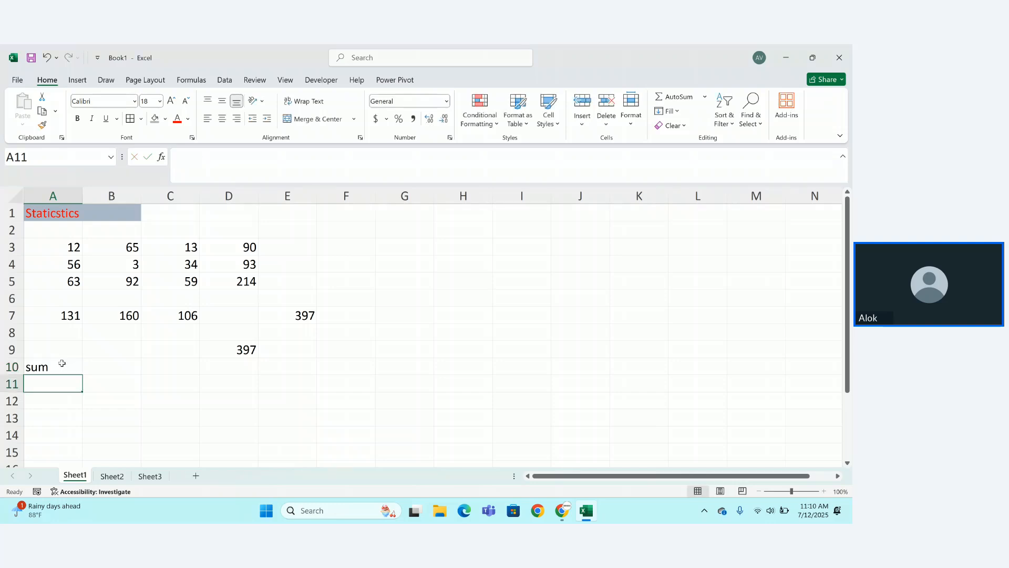
left_click_drag(63, 246, 224, 274)
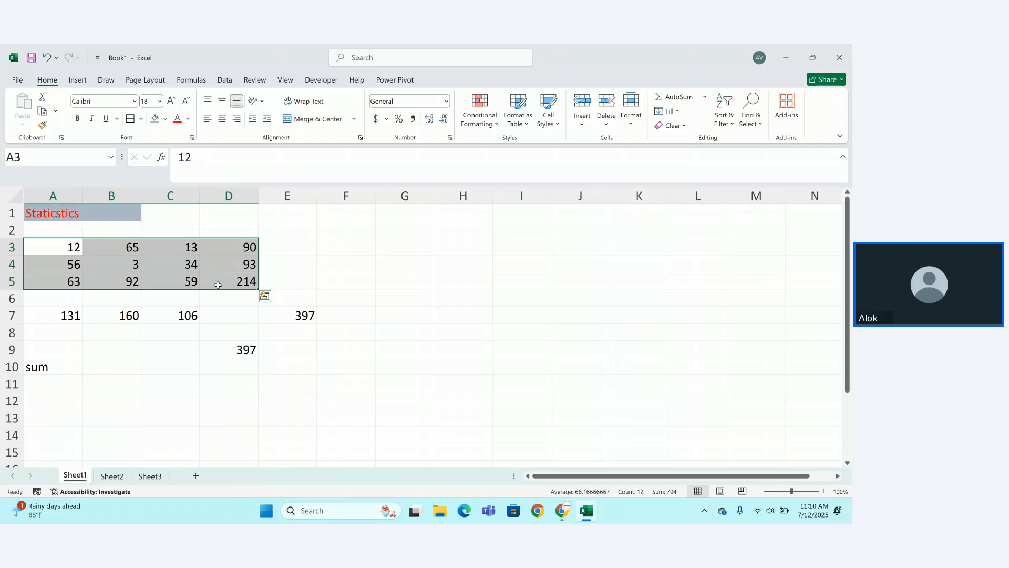
left_click(55, 383)
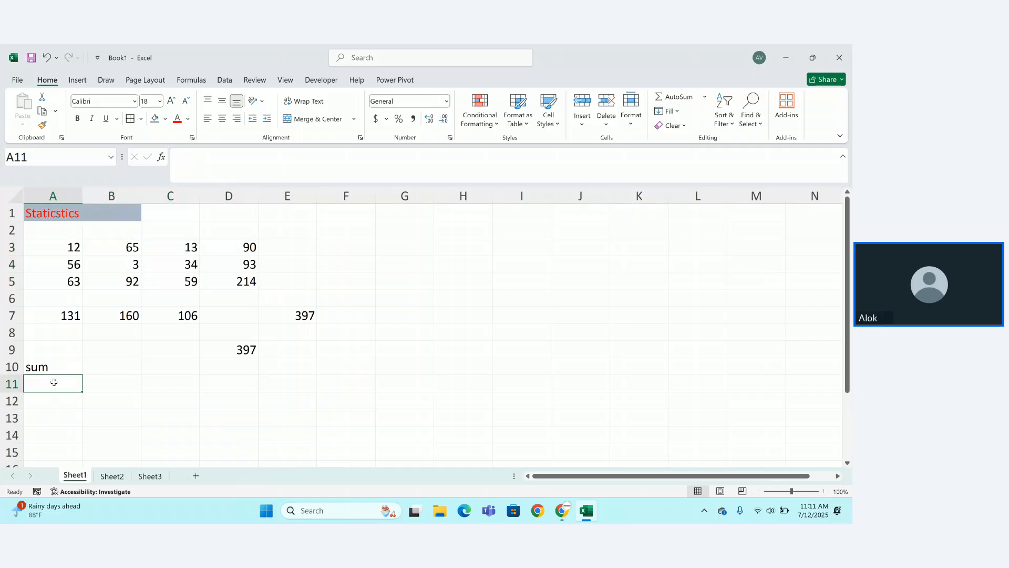
type("count")
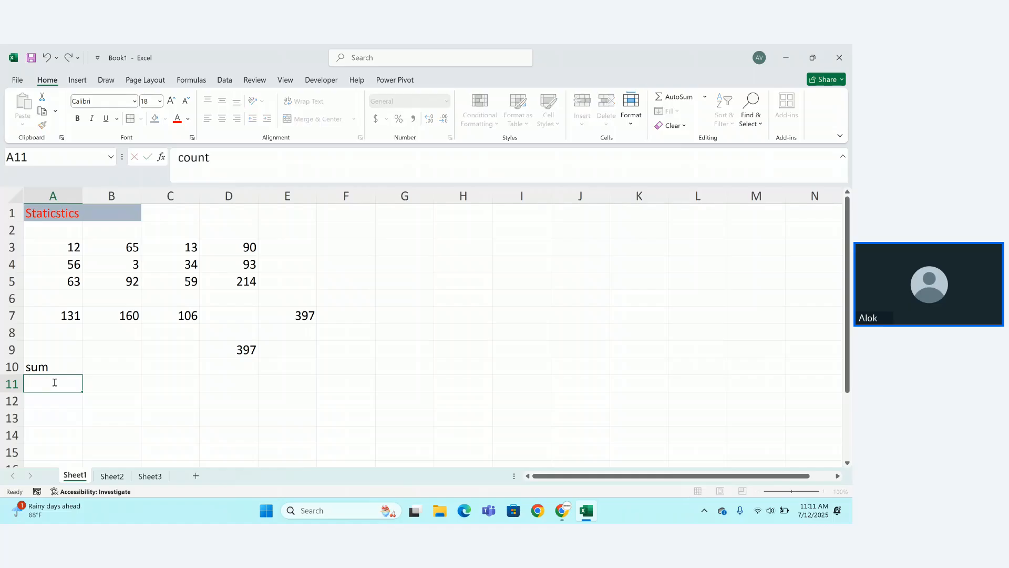
key("Return")
Enter =COUNT(A3:D5) in F3, returning 12.
left_click(338, 246)
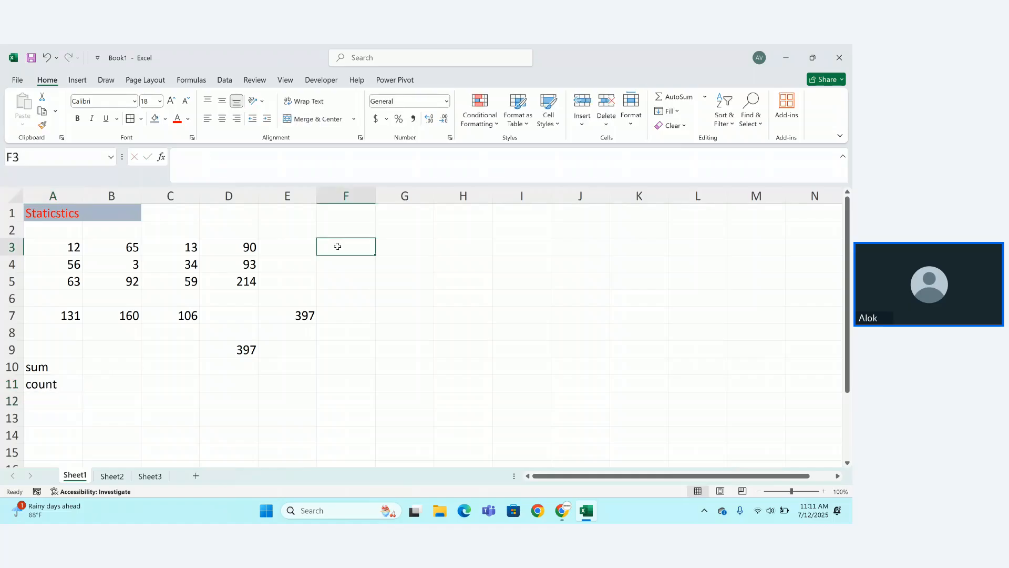
type("=count")
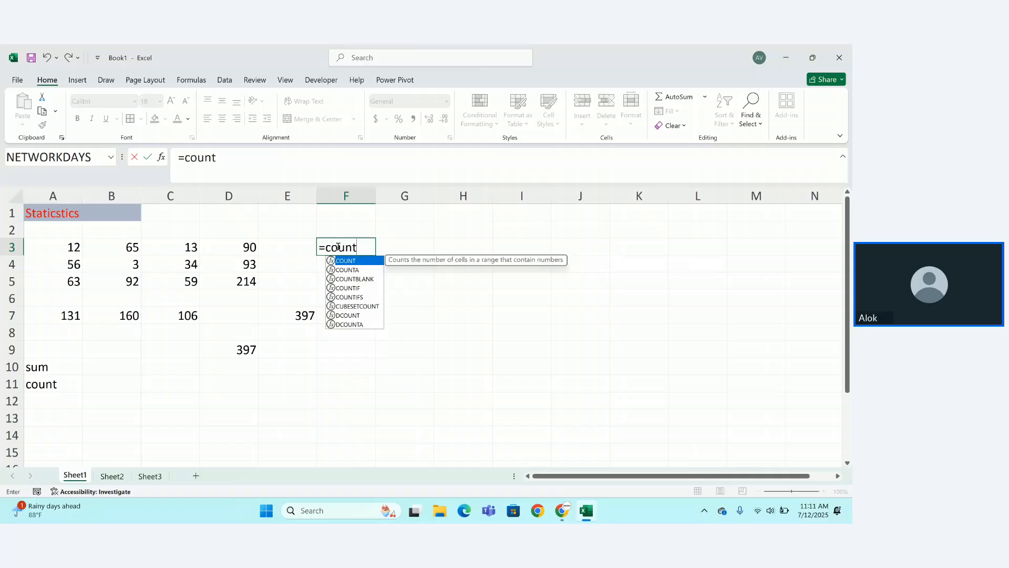
key("Tab")
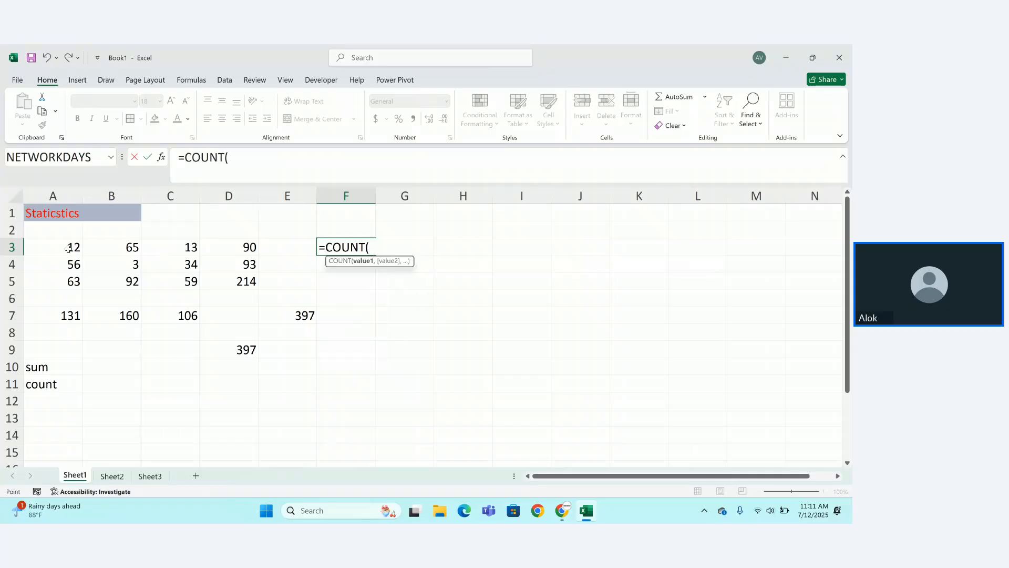
left_click_drag(68, 249, 250, 280)
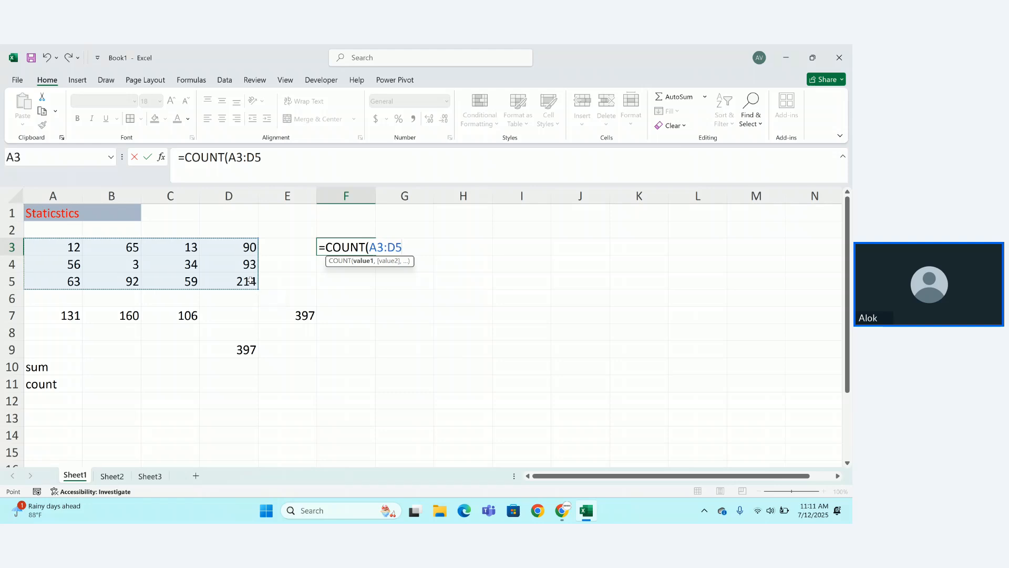
type(")")
key("Return")
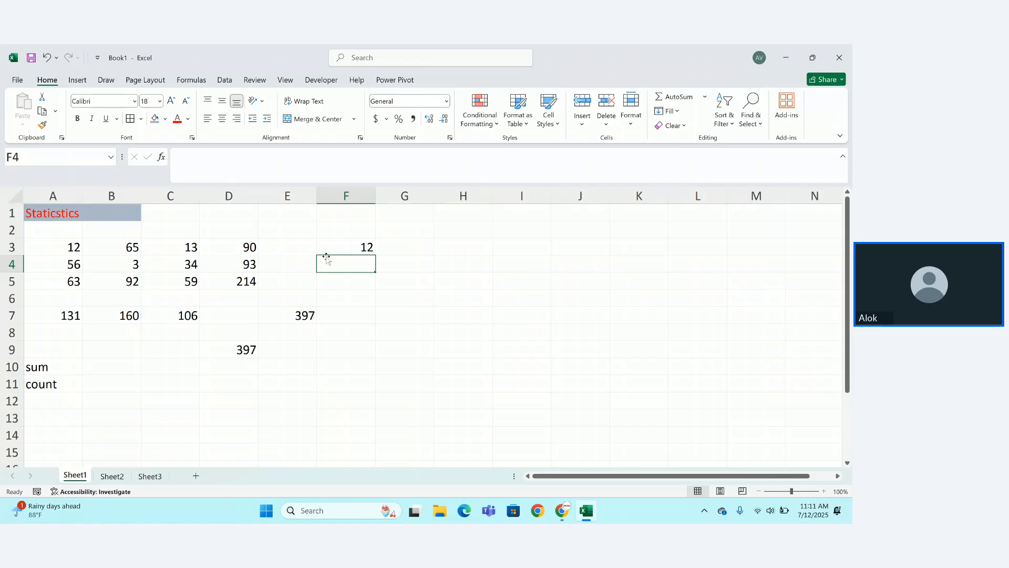
left_click(143, 268)
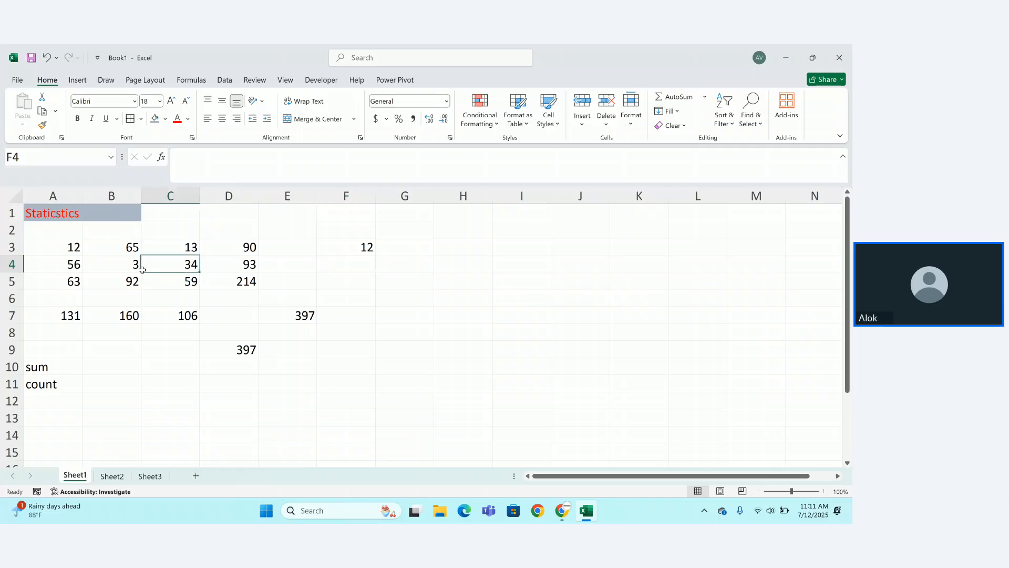
key("Left")
key("Left")
key("BackSpace")
key("Return")
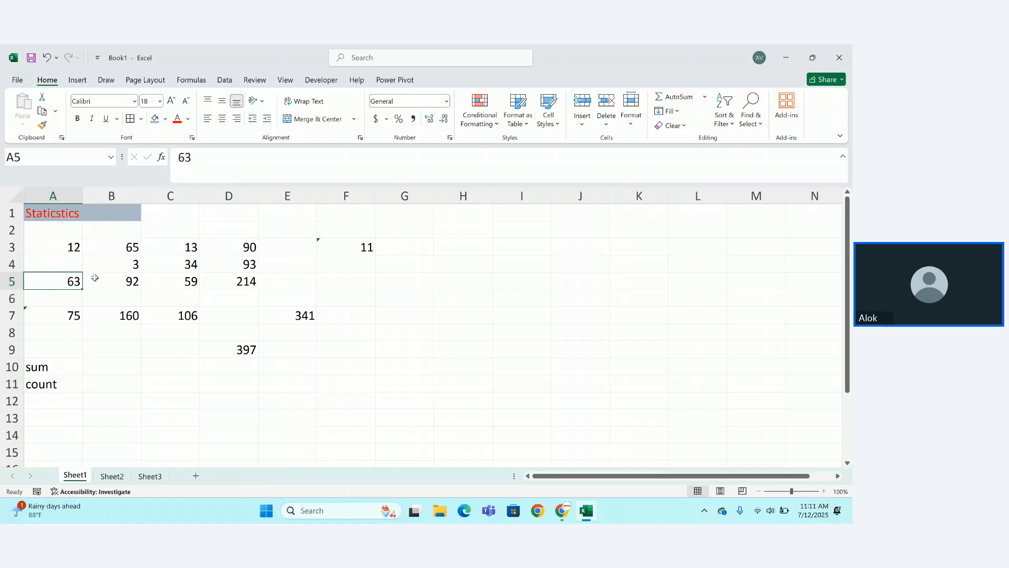
left_click(72, 266)
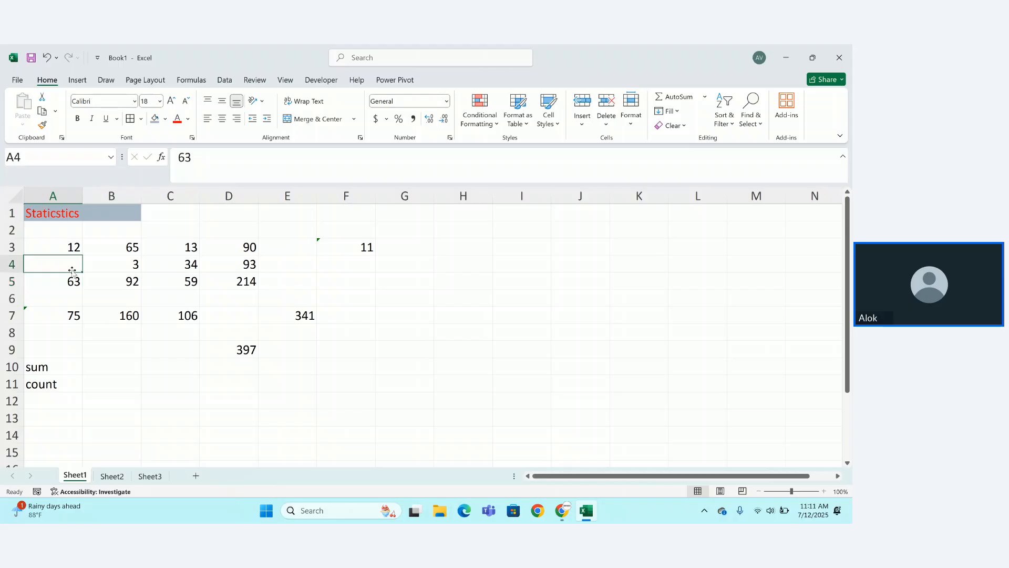
type("0")
key("Return")
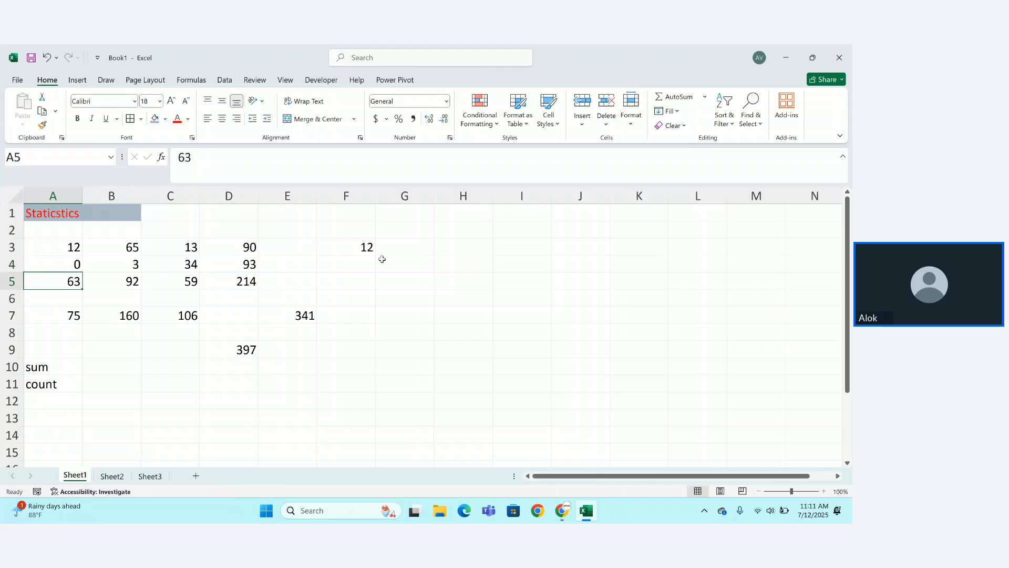
left_click(76, 264)
double_click(76, 264)
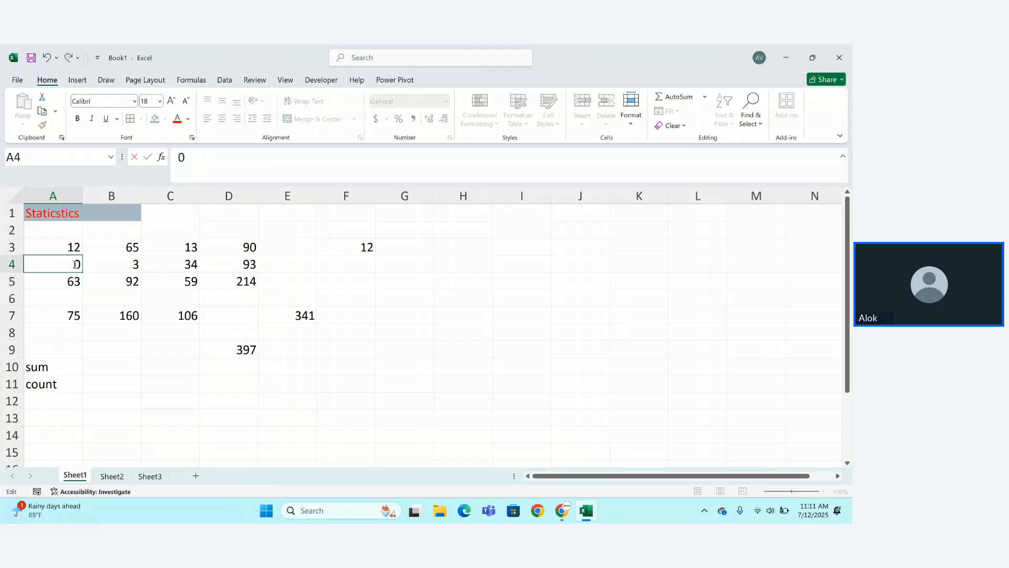
key("BackSpace")
key("Return")
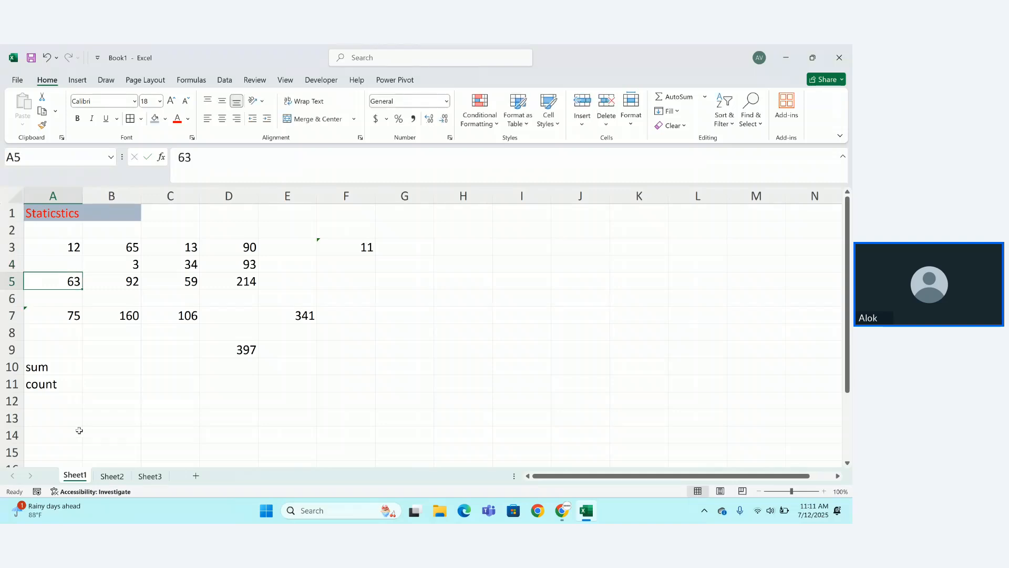
left_click(71, 265)
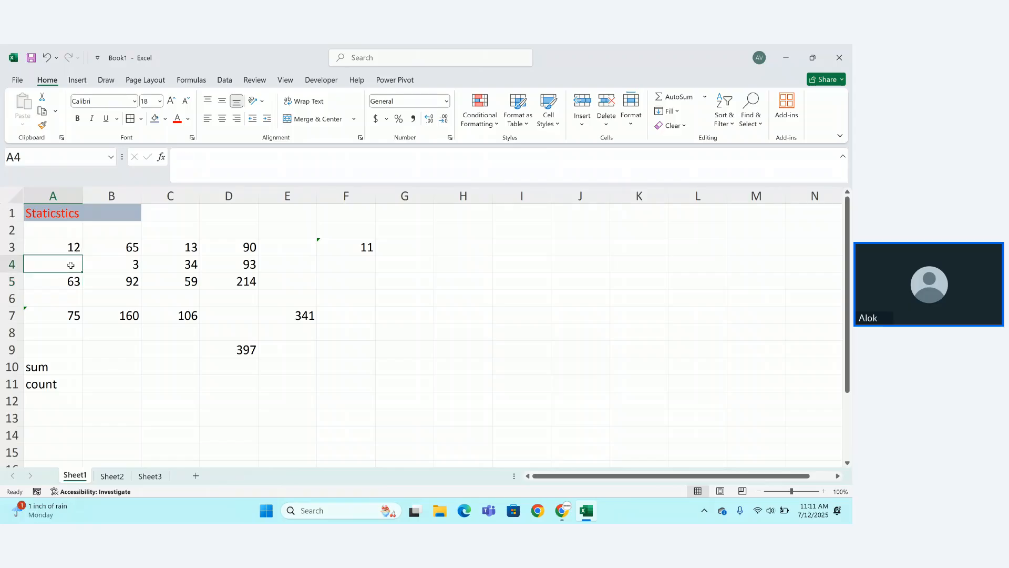
left_click(47, 394)
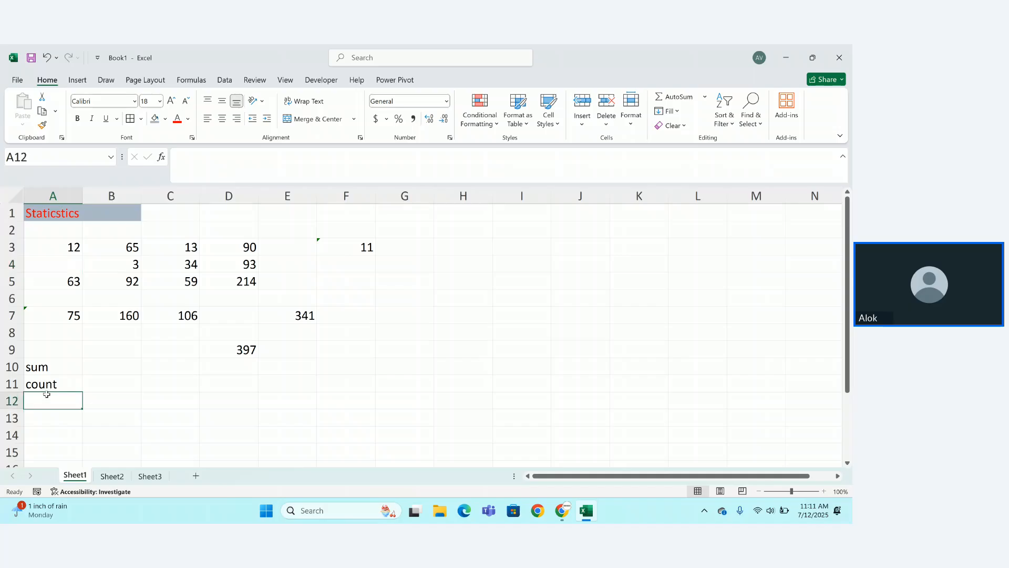
left_click(75, 262)
type("87")
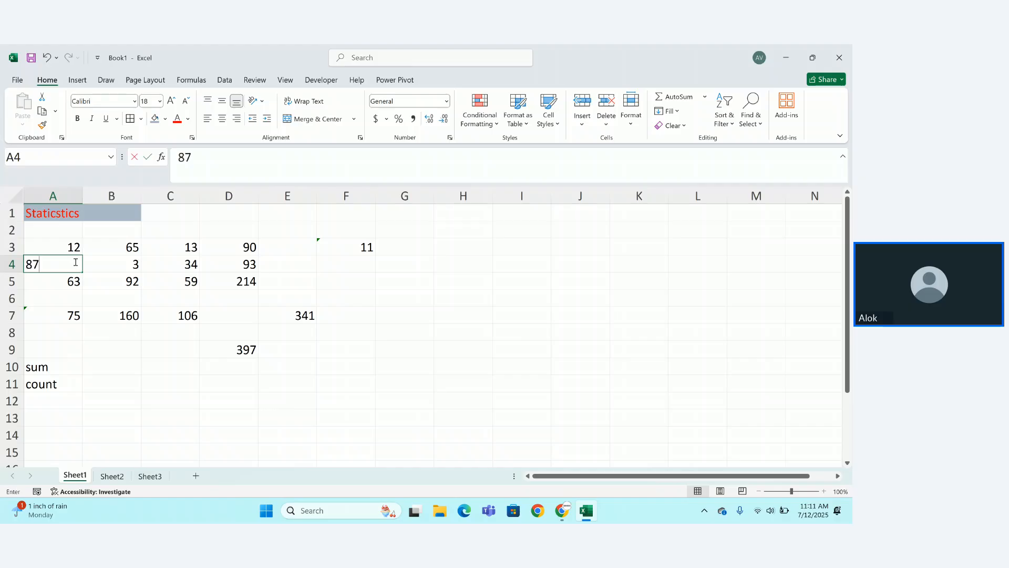
type("6")
key("ctrl+Return")
double_click(76, 262)
key("BackSpace")
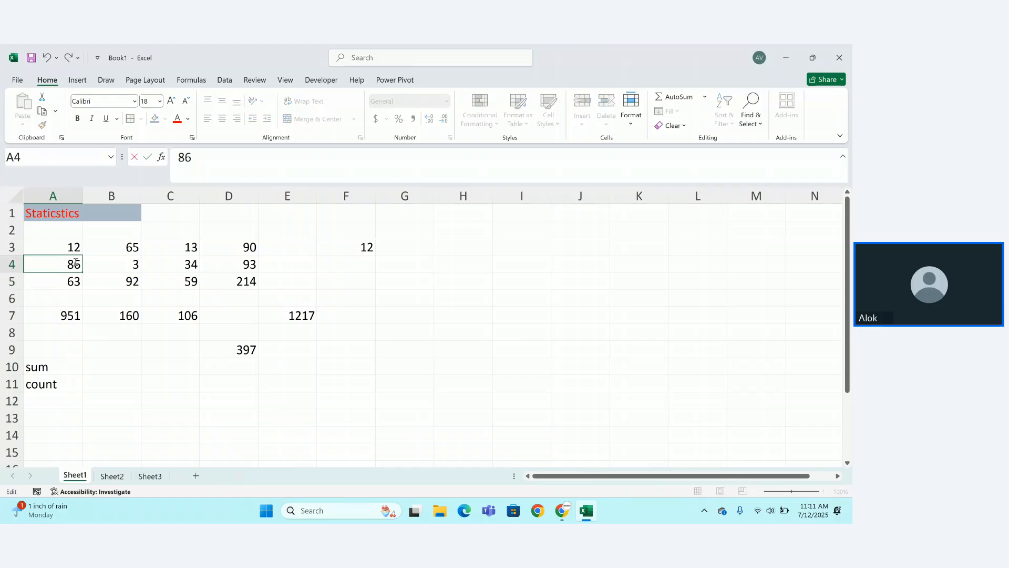
key("Return")
left_click(305, 371)
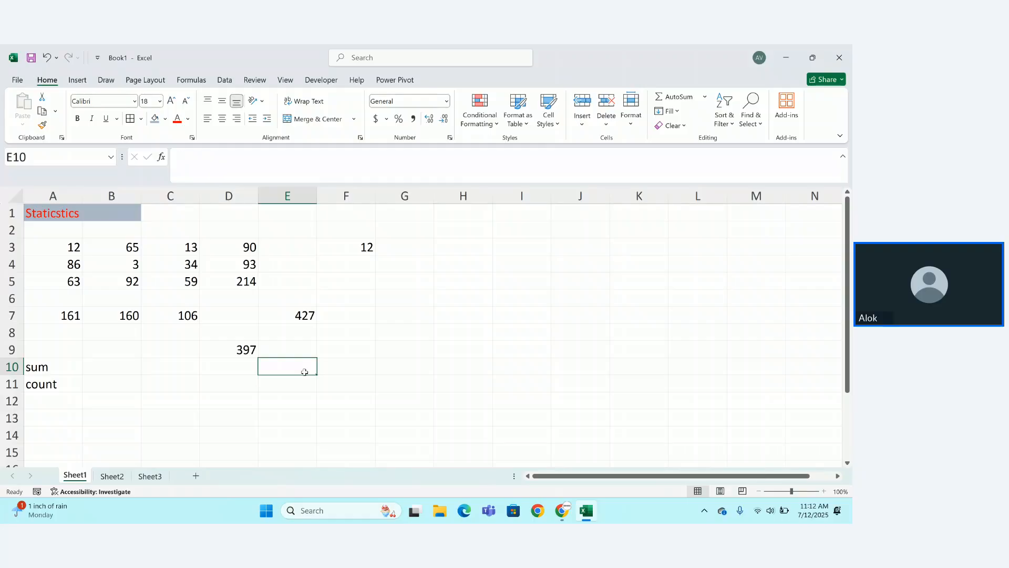
key("ctrl+z")
key("ctrl+z")
key("ctrl+z")
key("ctrl+z")
key("ctrl+z")
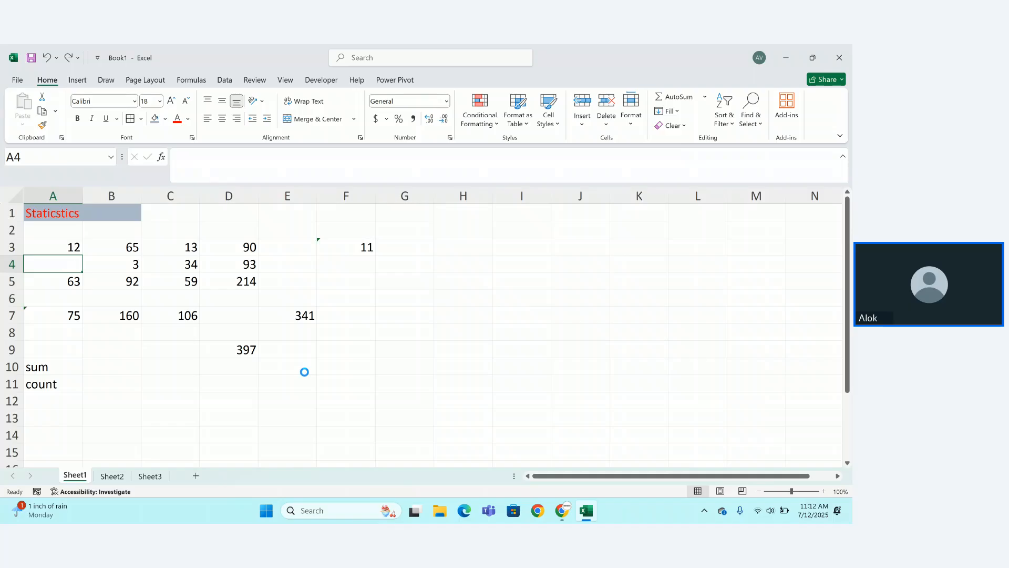
key("Return")
left_click(356, 405)
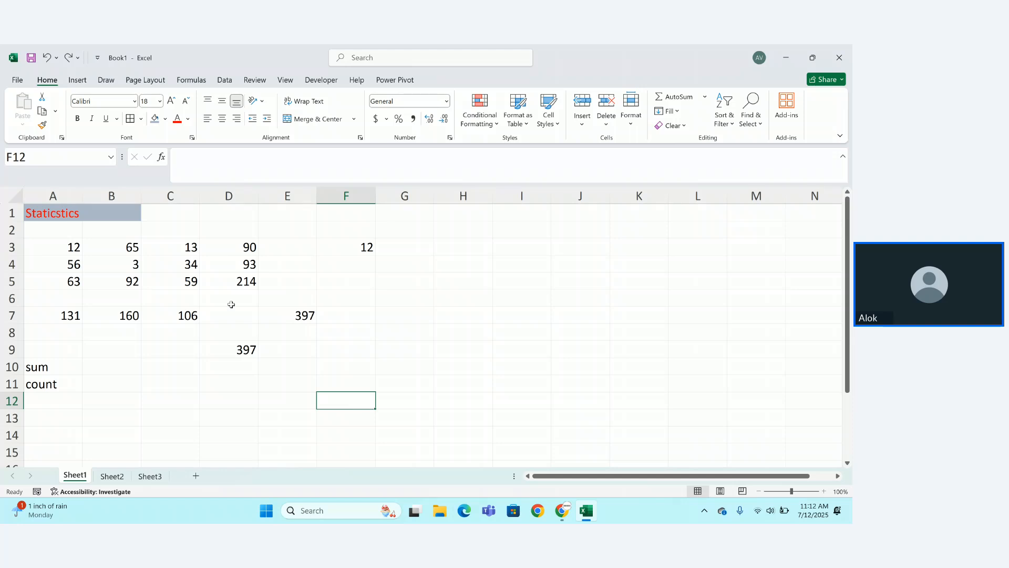
Inspect D5's formula and add the label 'max' in A12.
left_click_drag(233, 279, 291, 279)
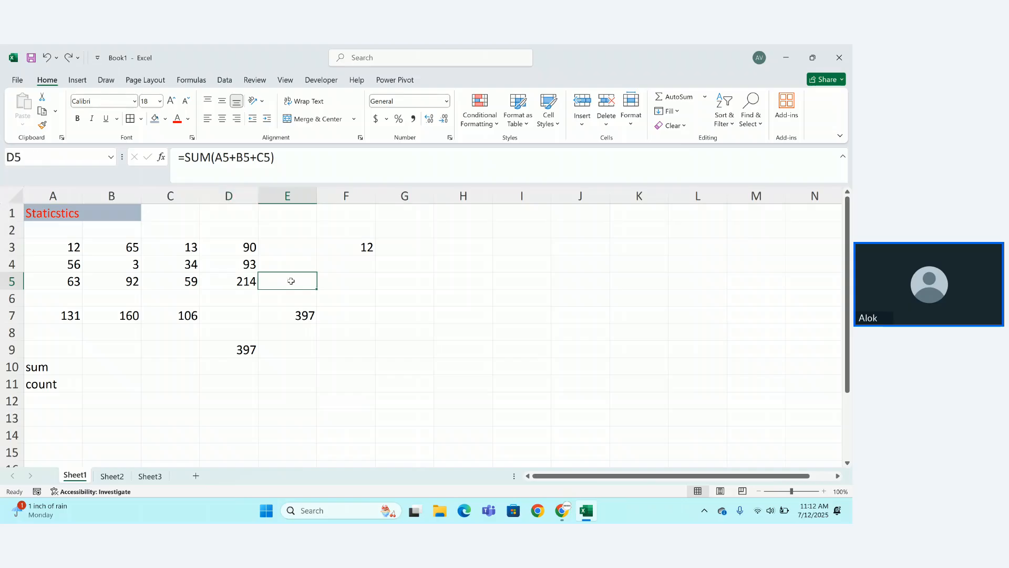
left_click(290, 279)
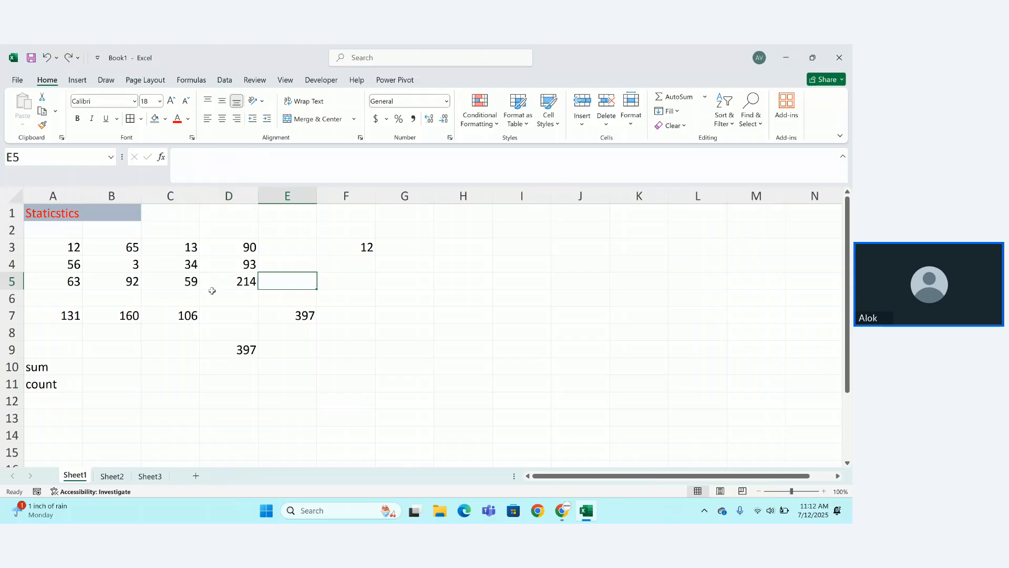
left_click(30, 401)
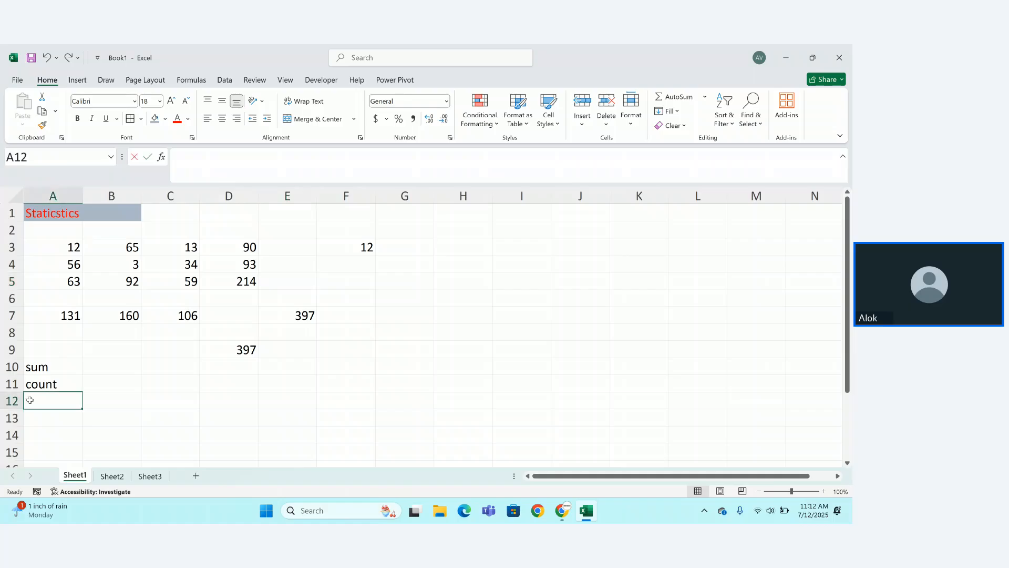
type("max")
key("Tab")
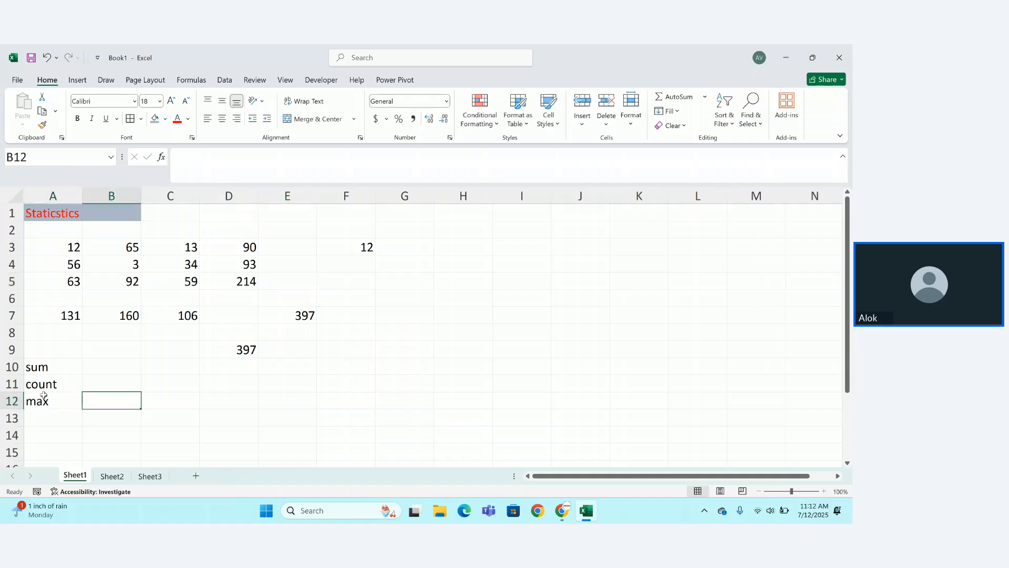
Enter =MAX(A3:D5) in D11, returning 214.
left_click(232, 378)
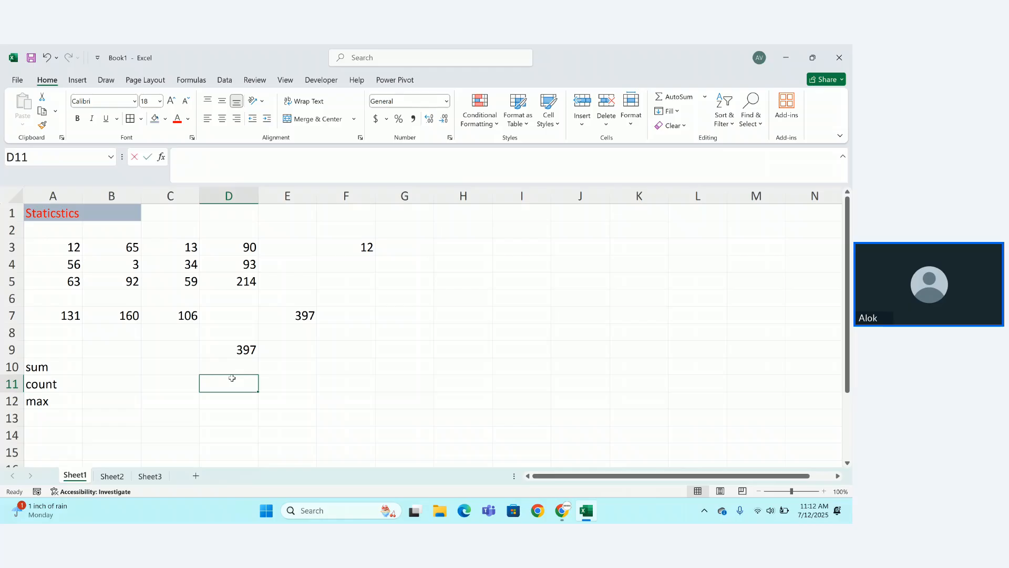
type("=MAX(")
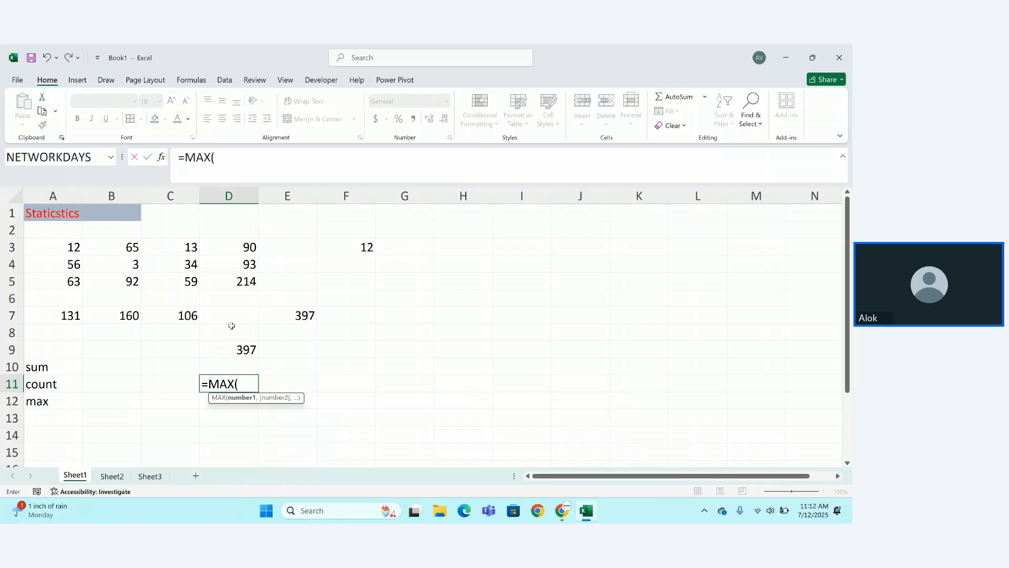
left_click_drag(68, 246, 256, 274)
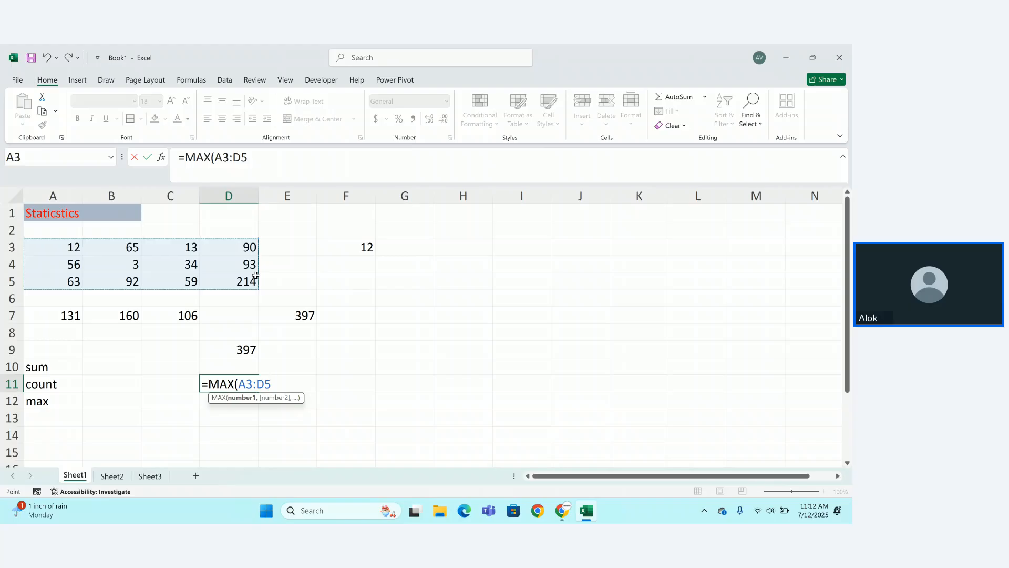
type(")")
key("Return")
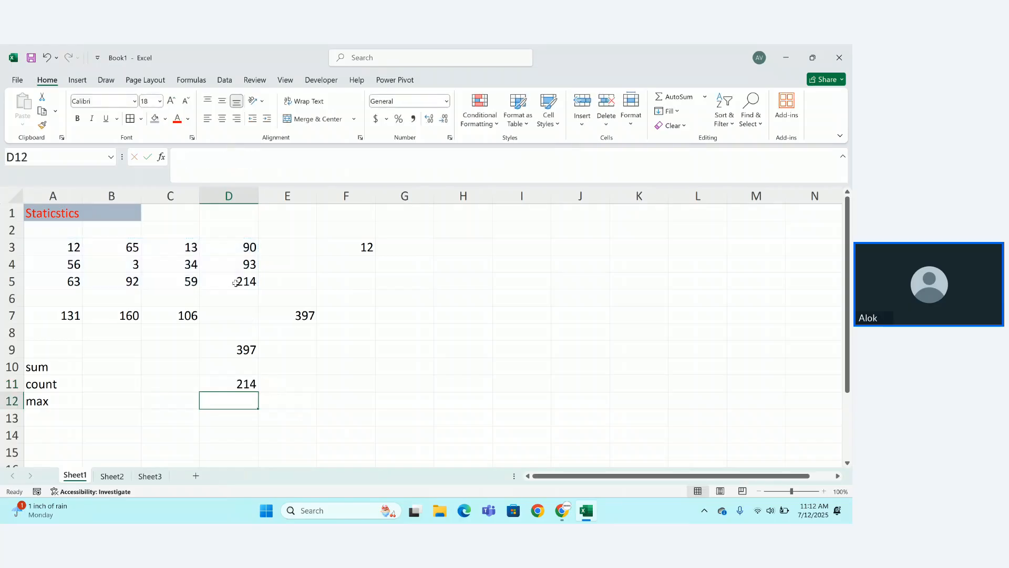
Add the label 'min' in A13.
left_click(39, 422)
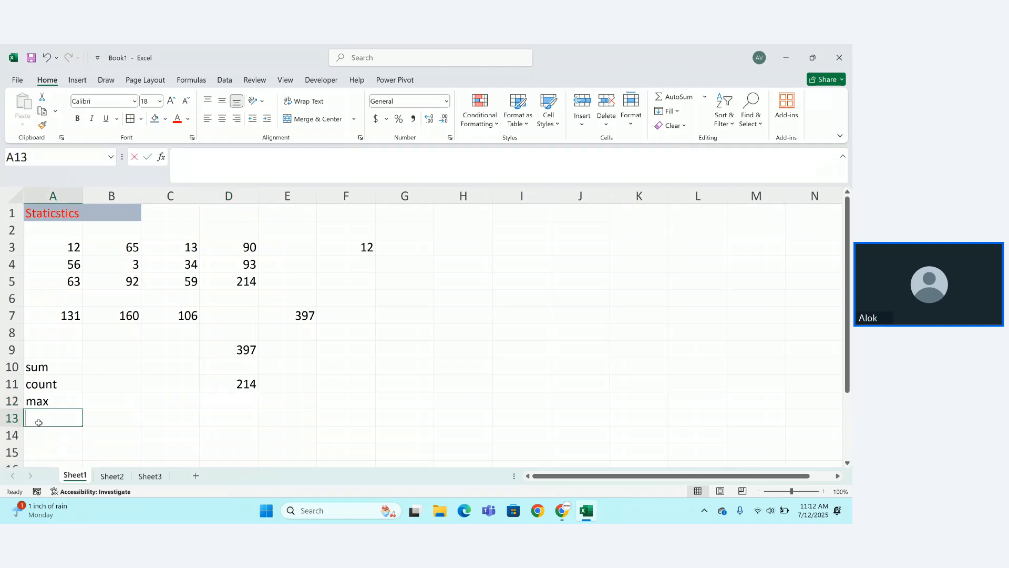
type("min")
key("Tab")
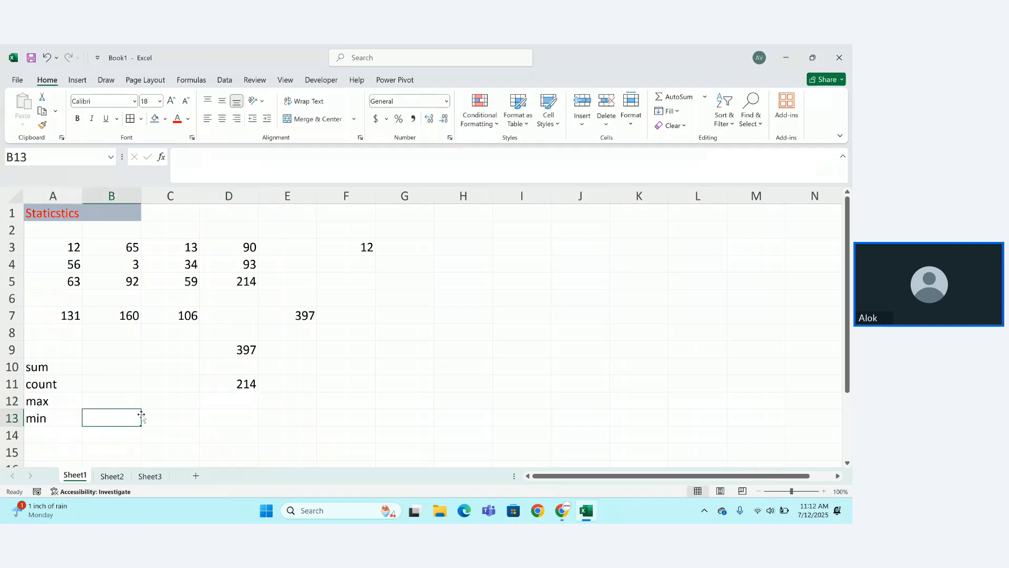
Enter =MIN(A3:D5) in D12, returning 3.
left_click(108, 278)
left_click(245, 405)
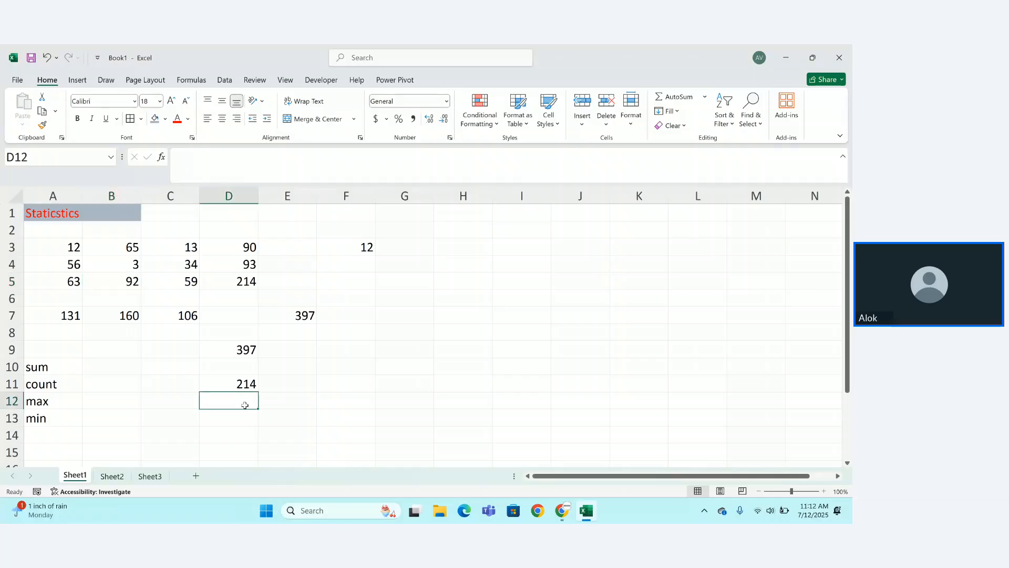
type("=min")
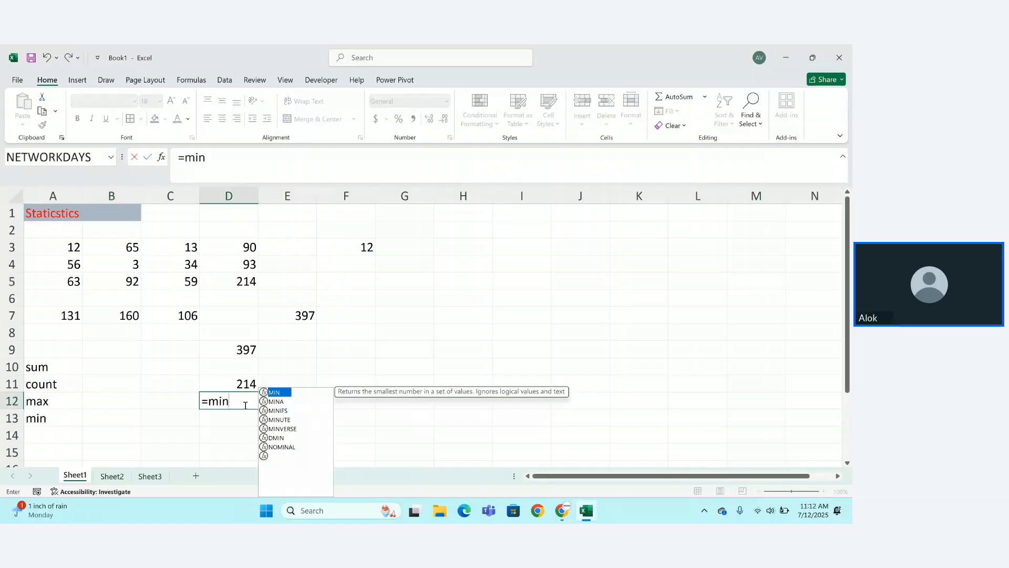
key("Tab")
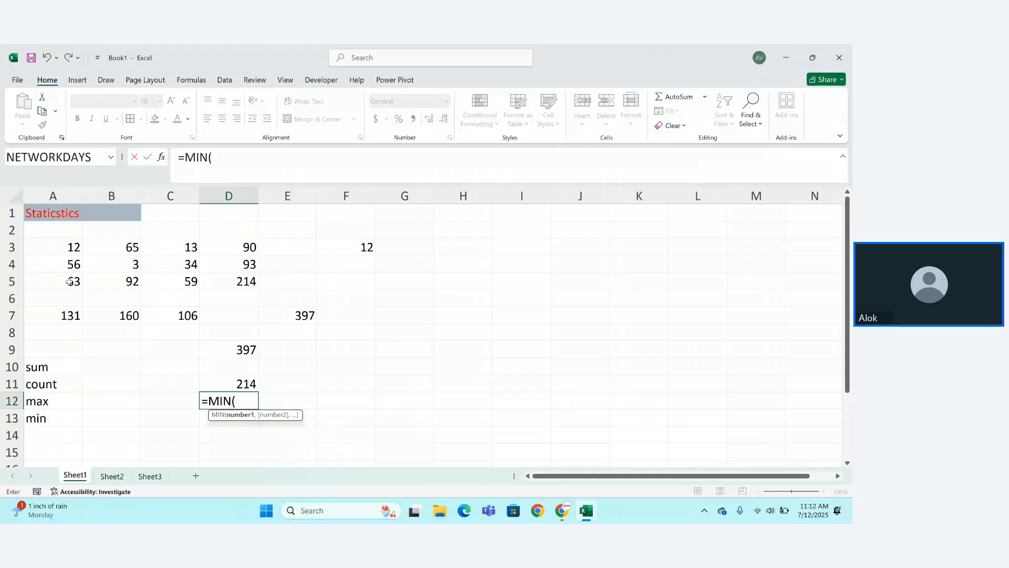
left_click_drag(61, 246, 230, 279)
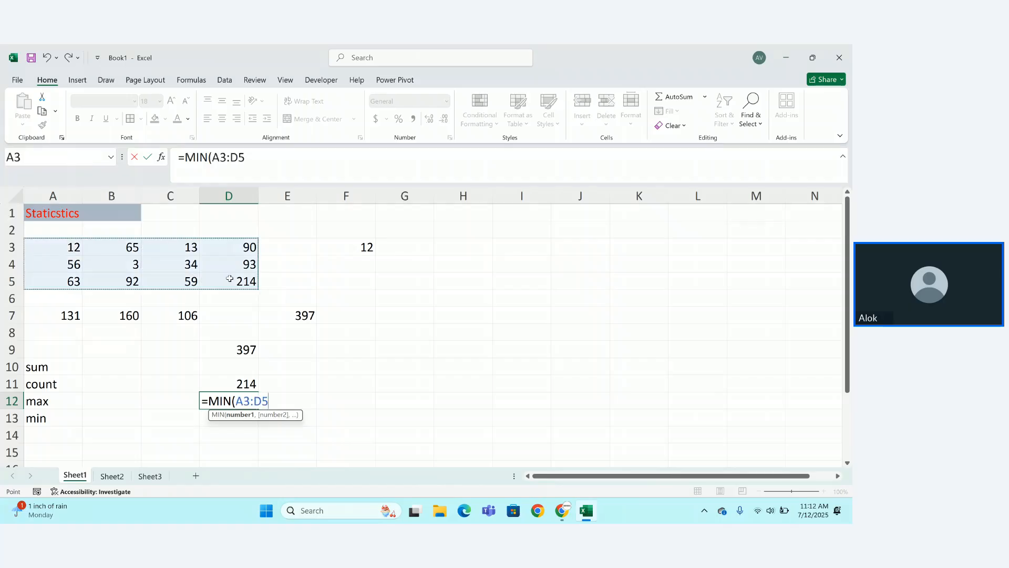
type(")")
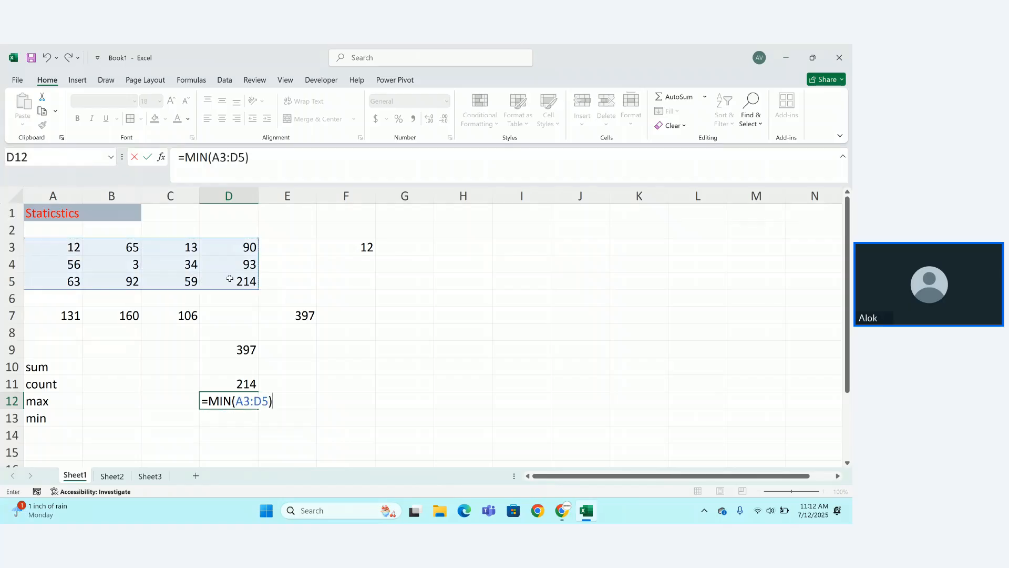
key("Return")
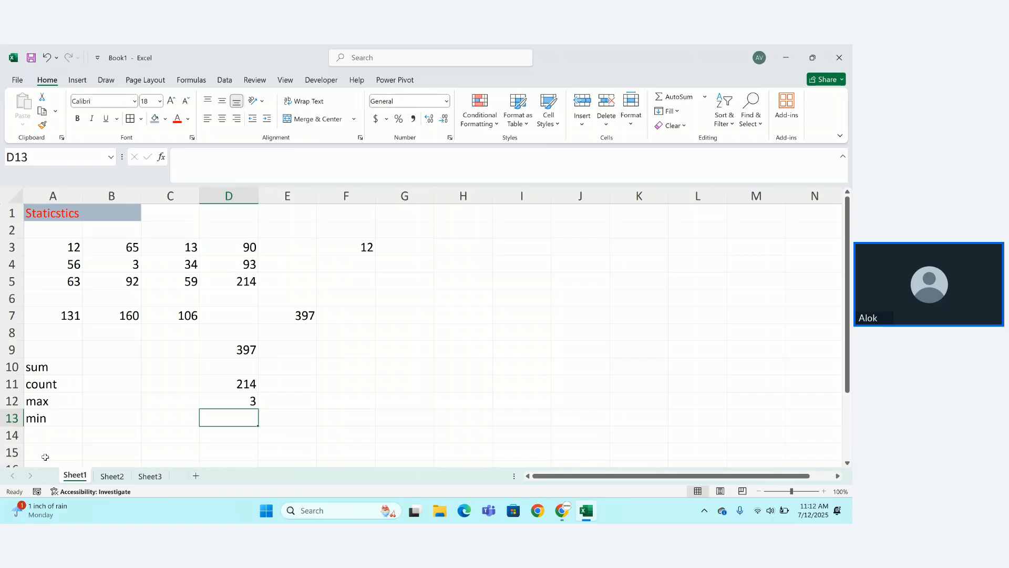
Add the label 'Average' in A14.
left_click(50, 433)
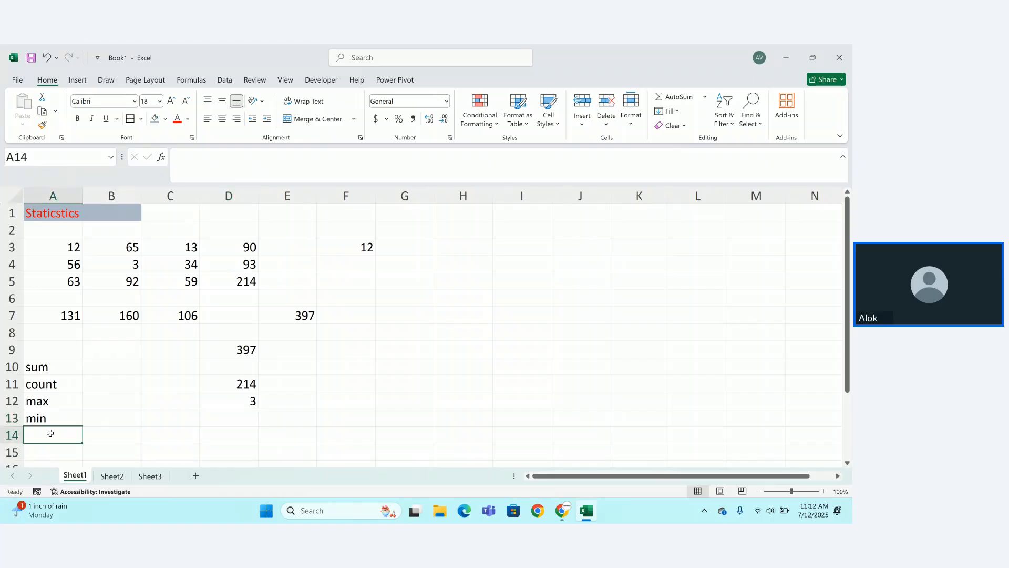
type("Ave")
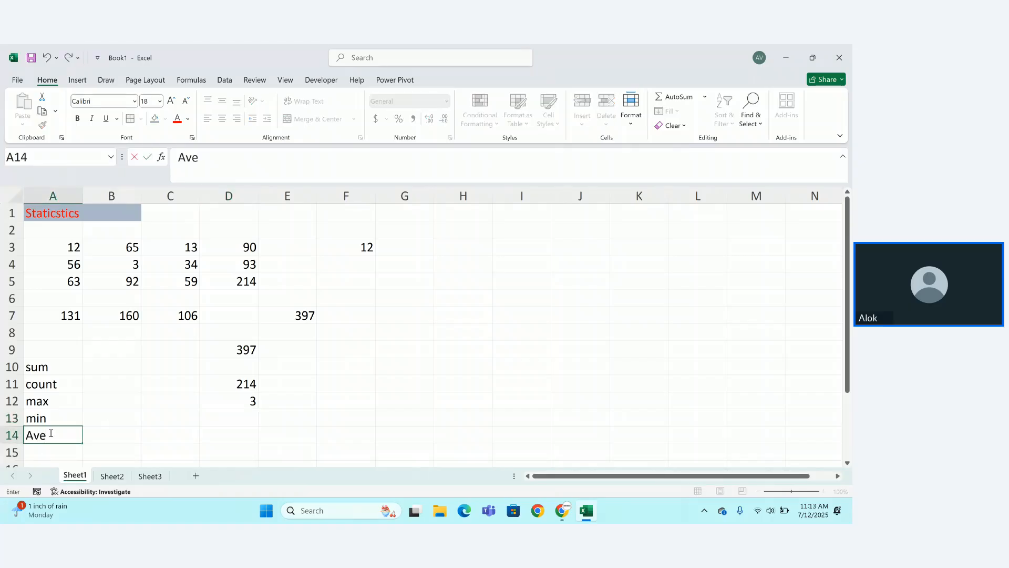
type("rage")
key("Return")
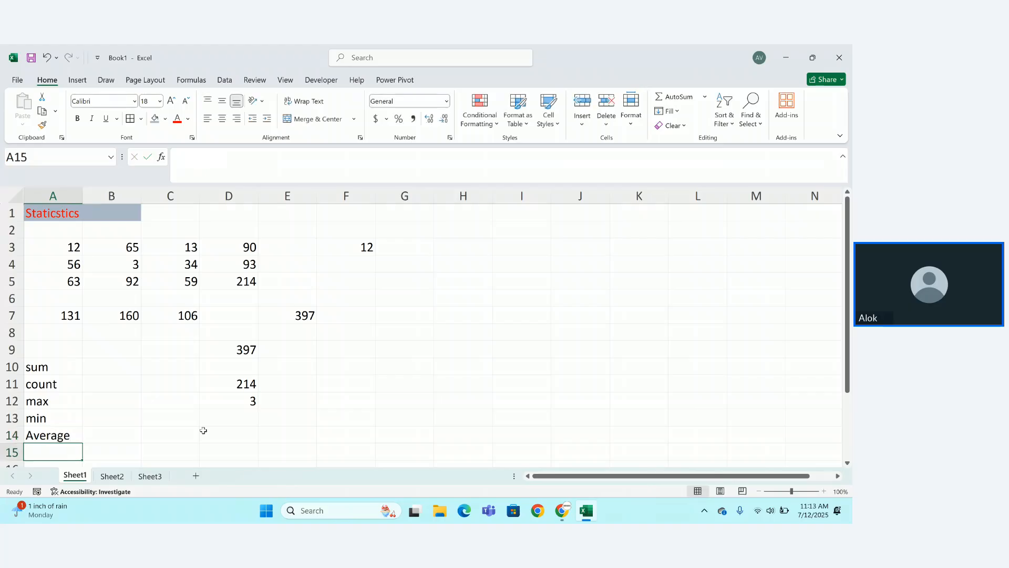
Enter =AVERAGE(A3:D5) in D14, showing 66.16667.
left_click(203, 430)
type("=Av")
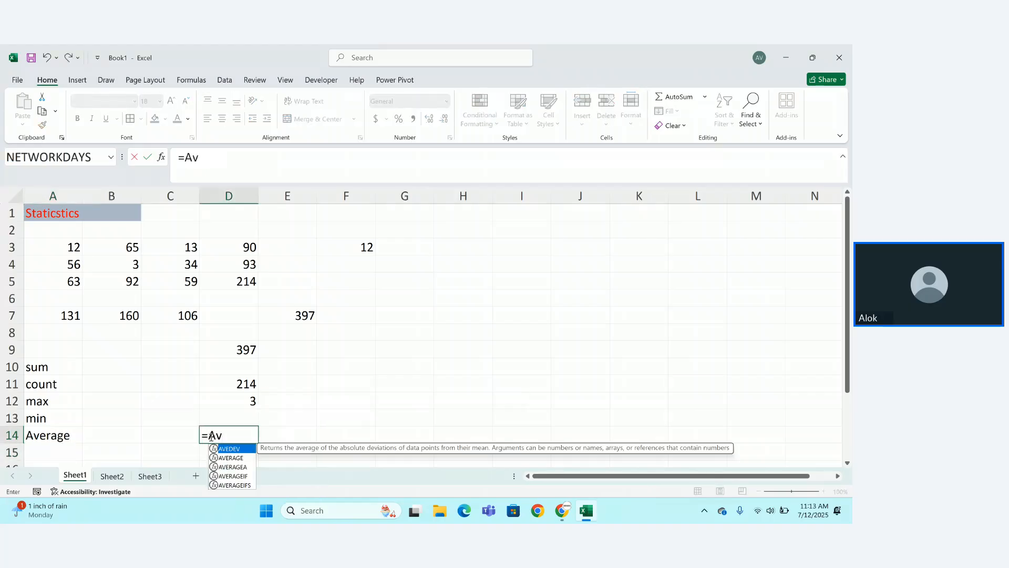
key("Down")
key("Tab")
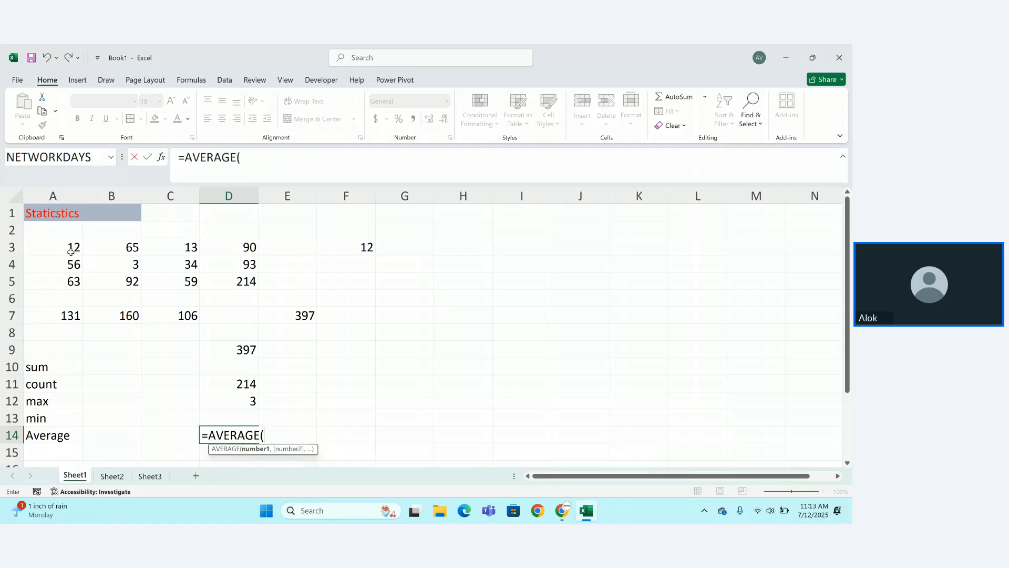
left_click_drag(70, 248, 230, 280)
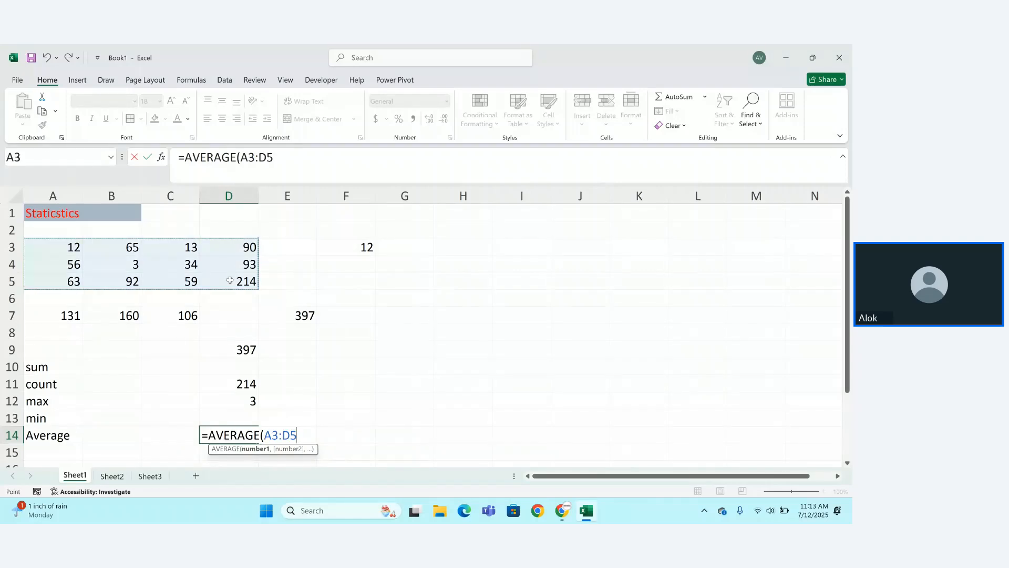
type(")")
key("Return")
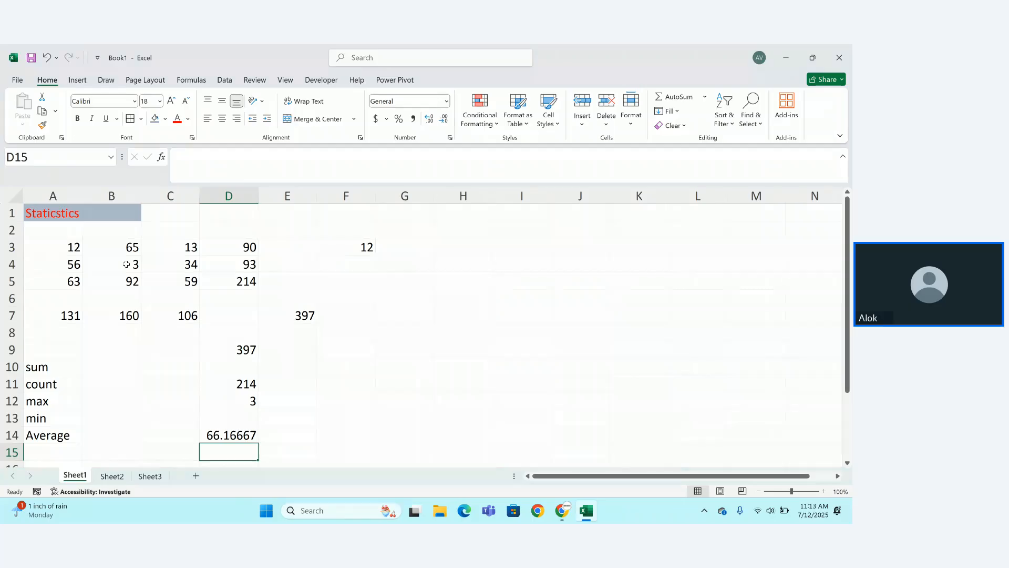
Total the number grid in G5 with =SUM(A3:D5).
left_click(391, 284)
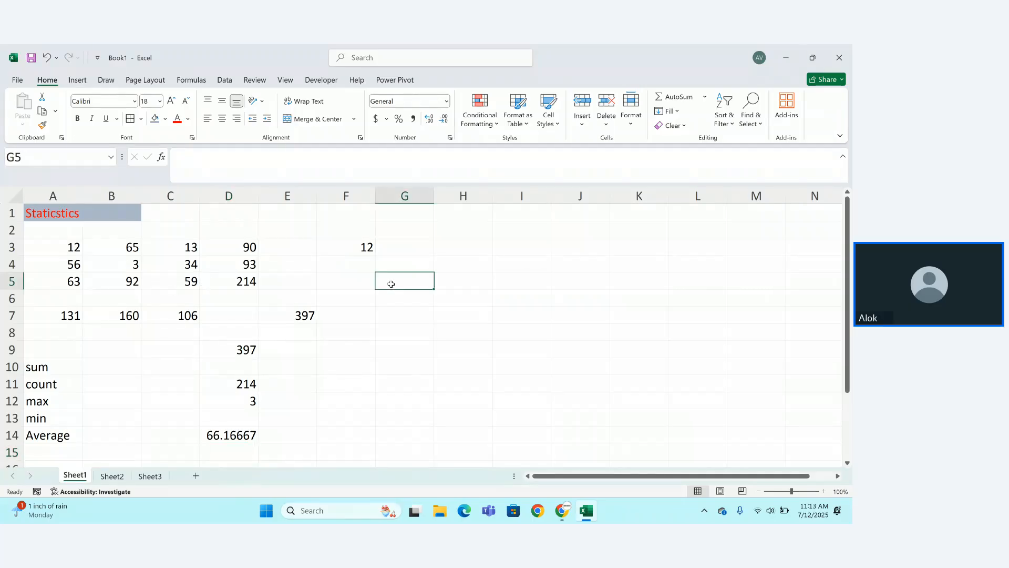
type("=sum")
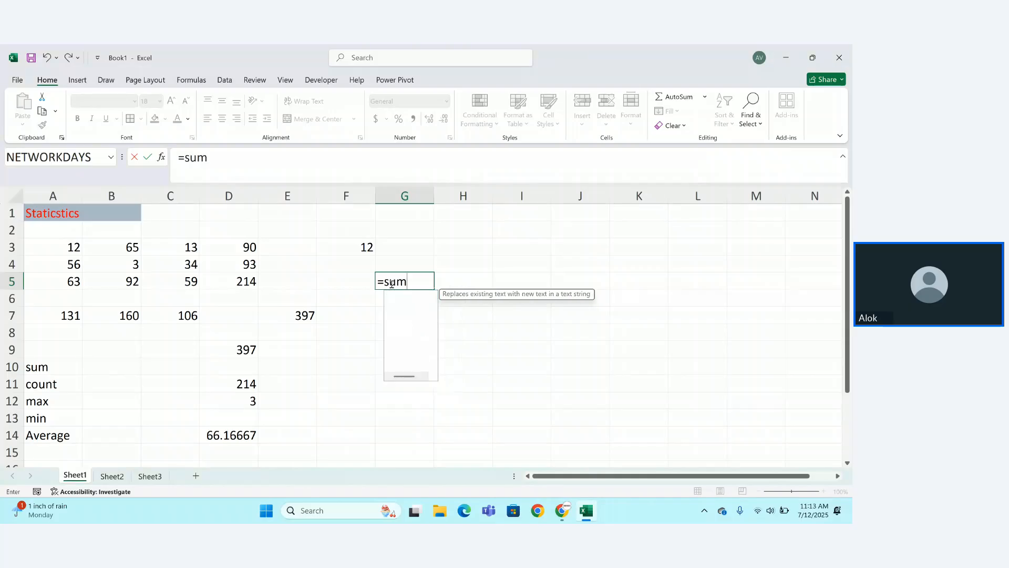
type("(")
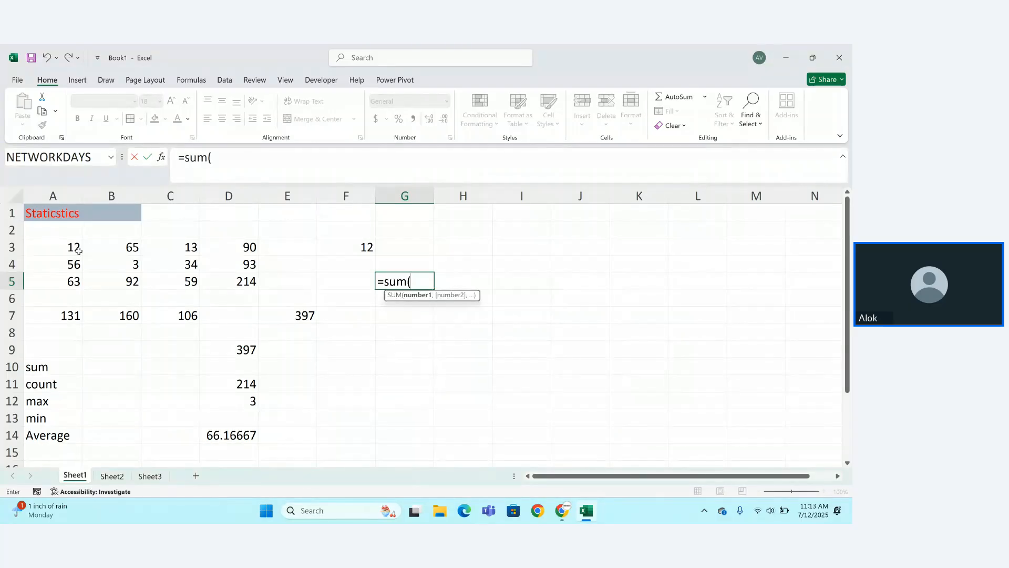
left_click_drag(78, 250, 240, 279)
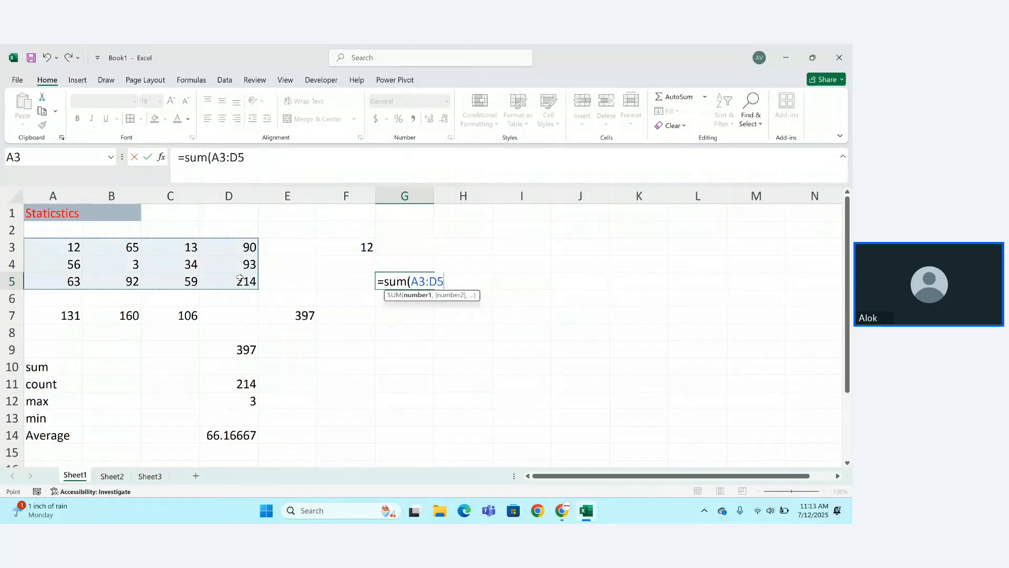
type(")")
key("Return")
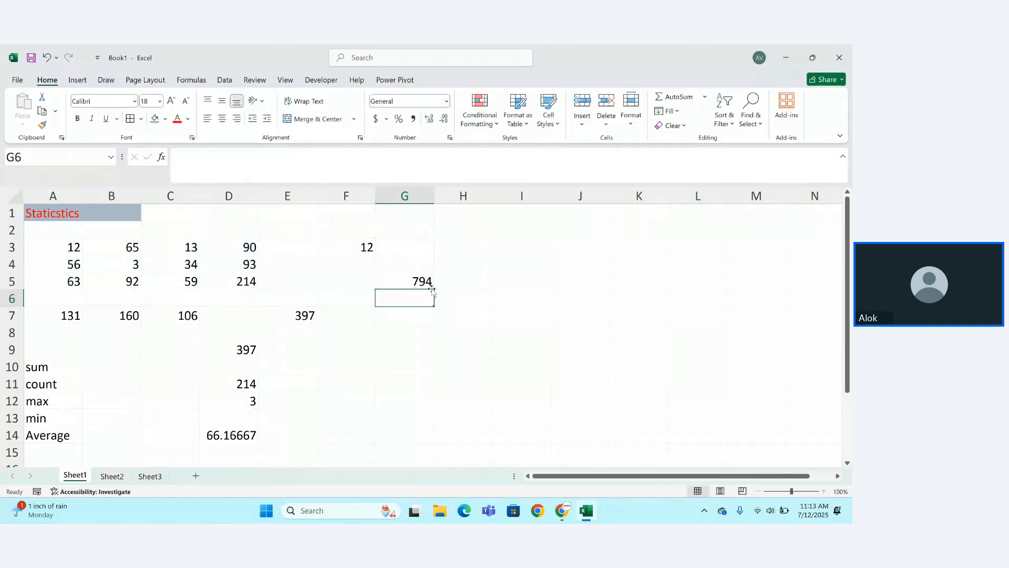
Divide G5's total by 12 so it returns 66.16667.
left_click(465, 288)
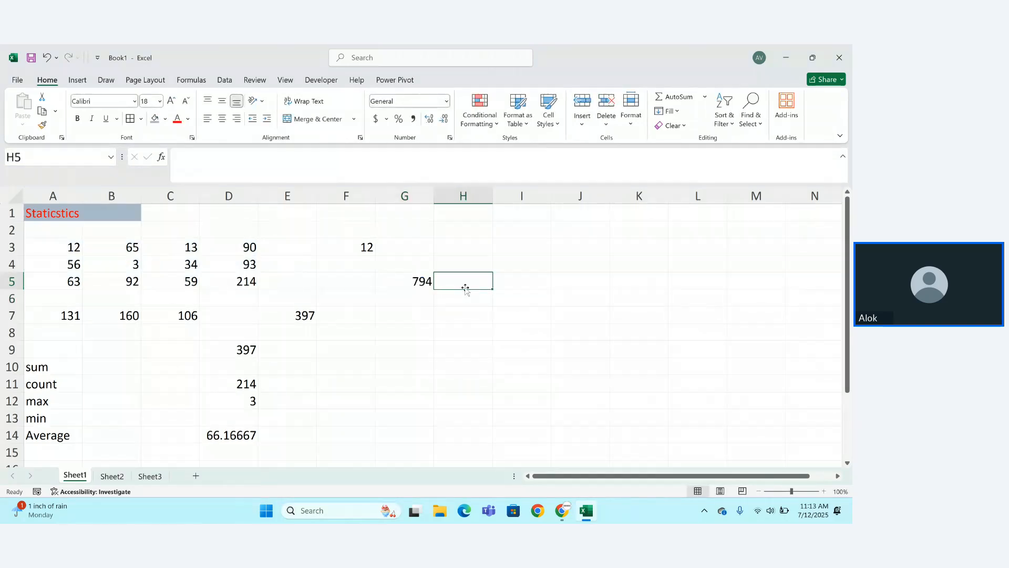
left_click(428, 275)
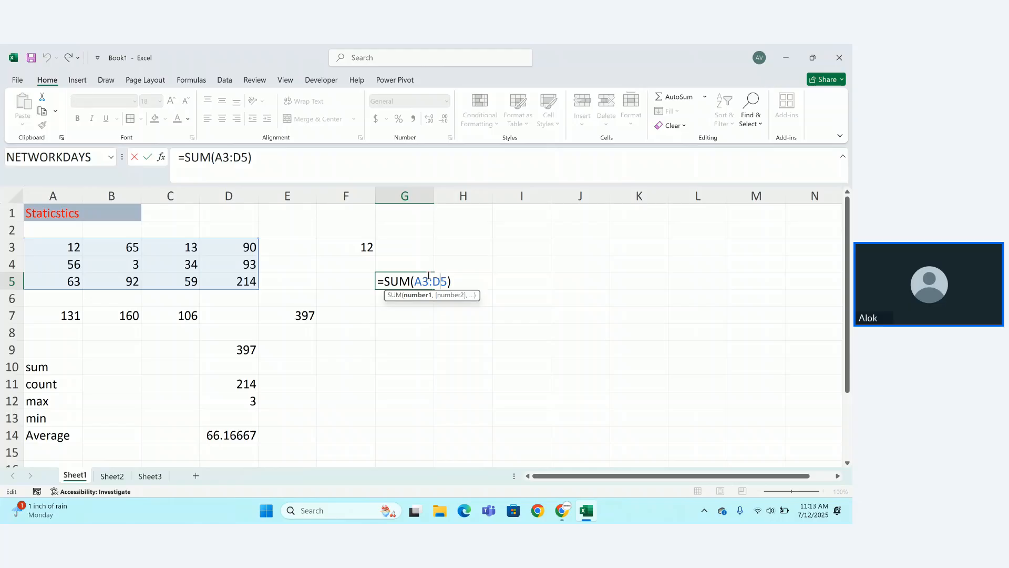
type("/12")
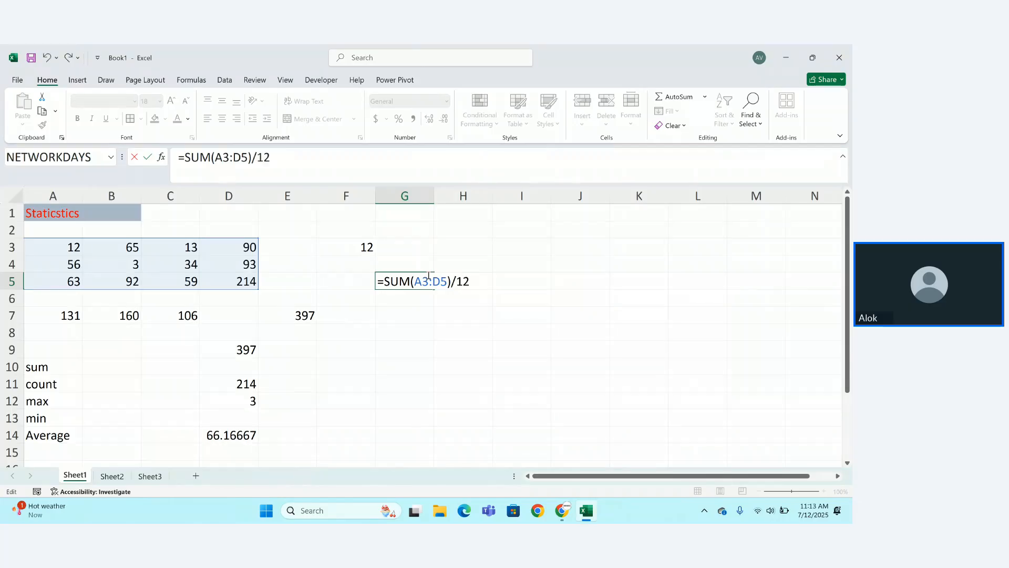
key("Return")
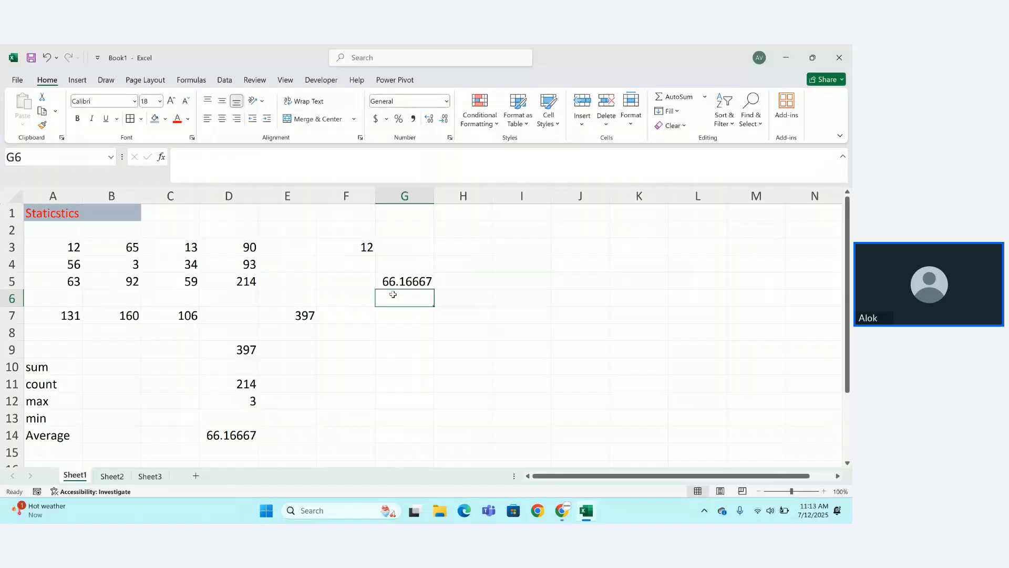
Delete the 56 from cell A4 so the Average in D14 reads 67.09091.
left_click_drag(74, 247, 247, 283)
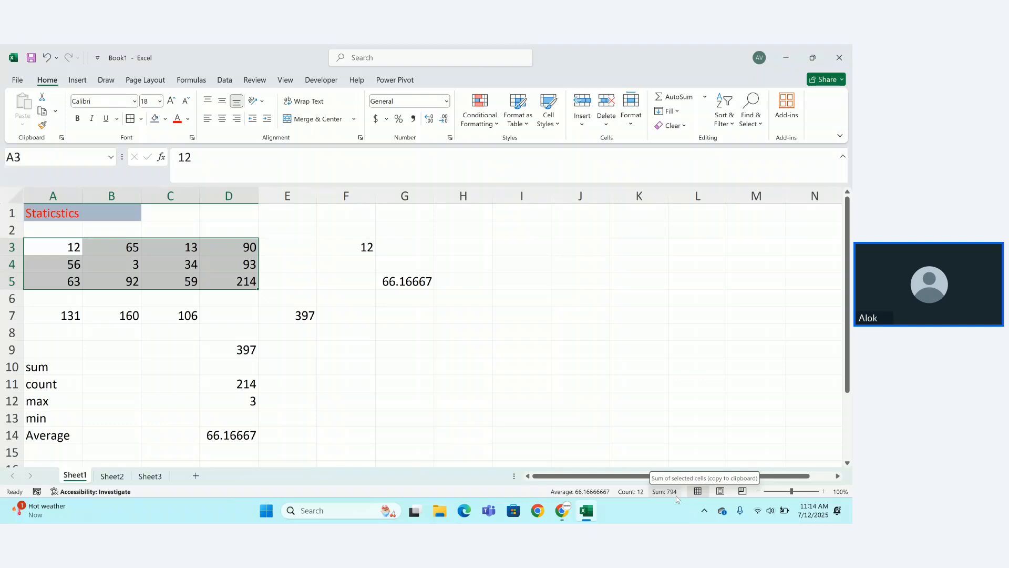
left_click(603, 430)
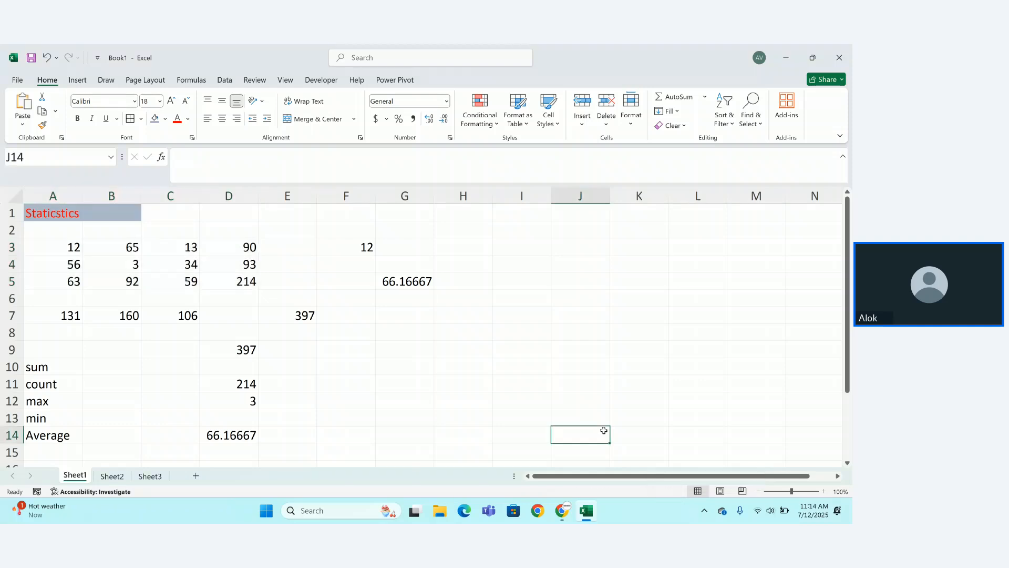
left_click(142, 268)
key("Left")
key("Left")
key("BackSpace")
key("Escape")
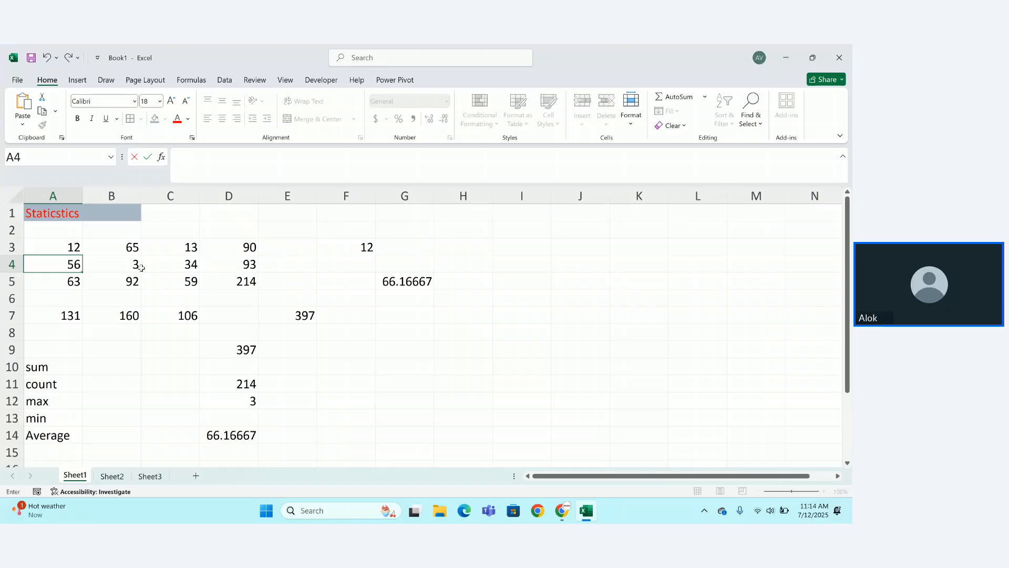
key("Return")
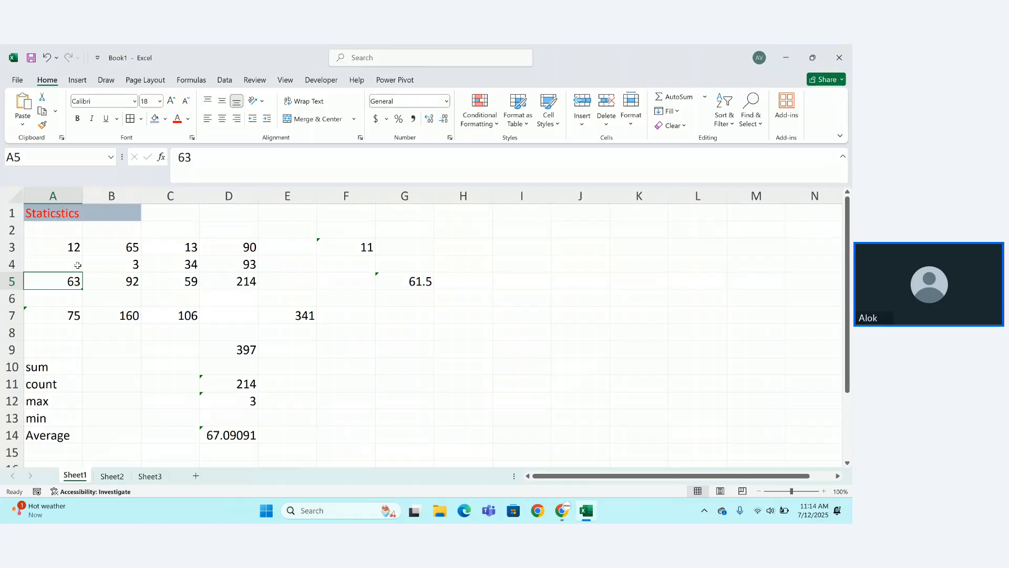
left_click(35, 454)
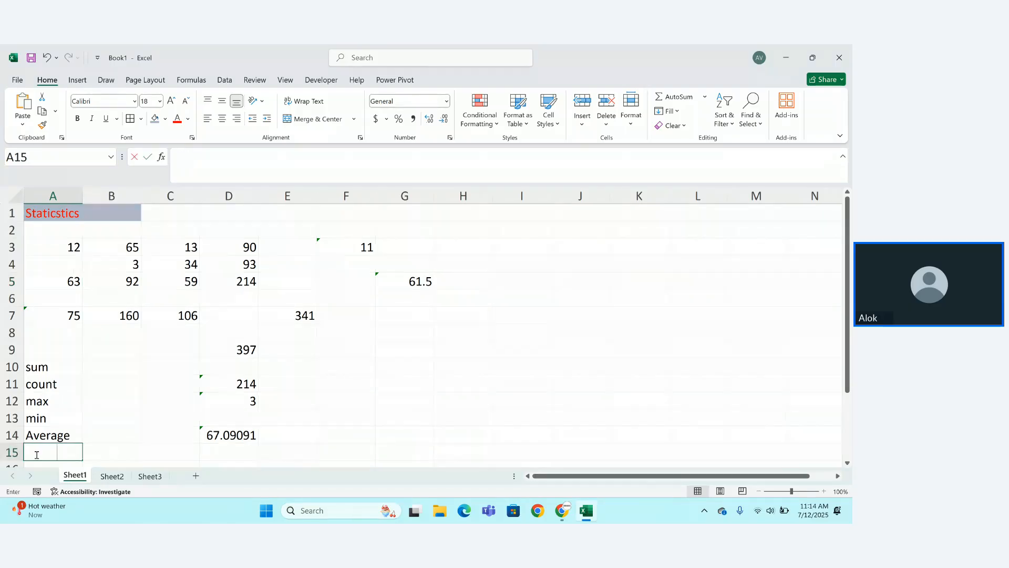
Add a 'countblank' label in A15 and autofit column A to fit it.
type("countblan")
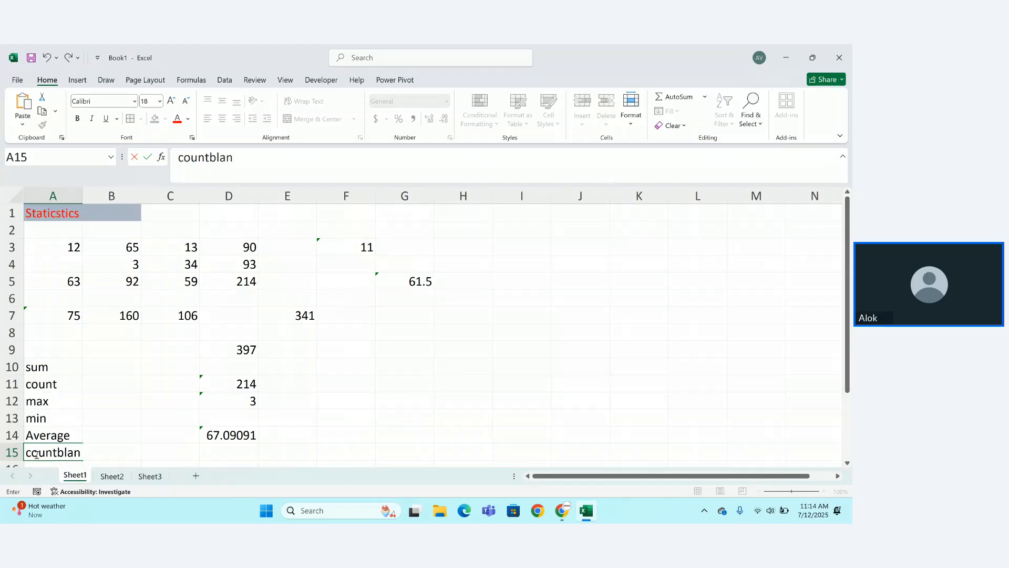
type("k")
key("Tab")
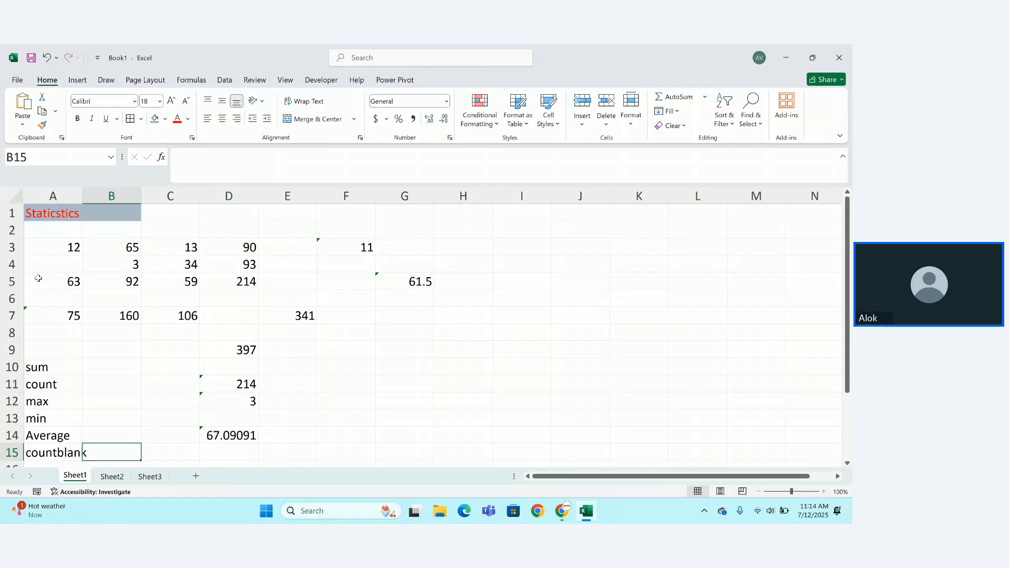
double_click(79, 193)
Enter =COUNTBLANK(A3:D5) in G11.
left_click(418, 383)
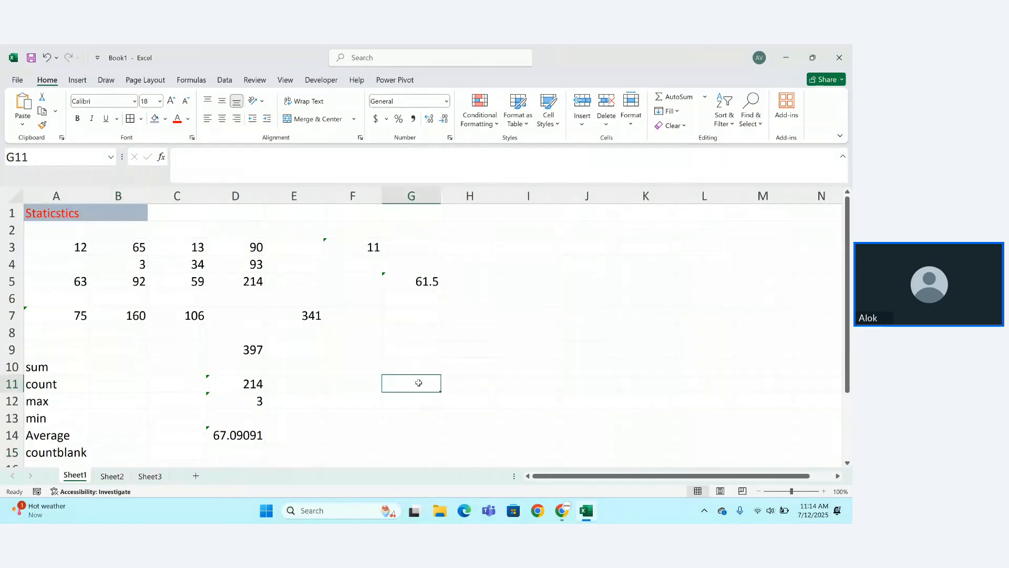
type("=co")
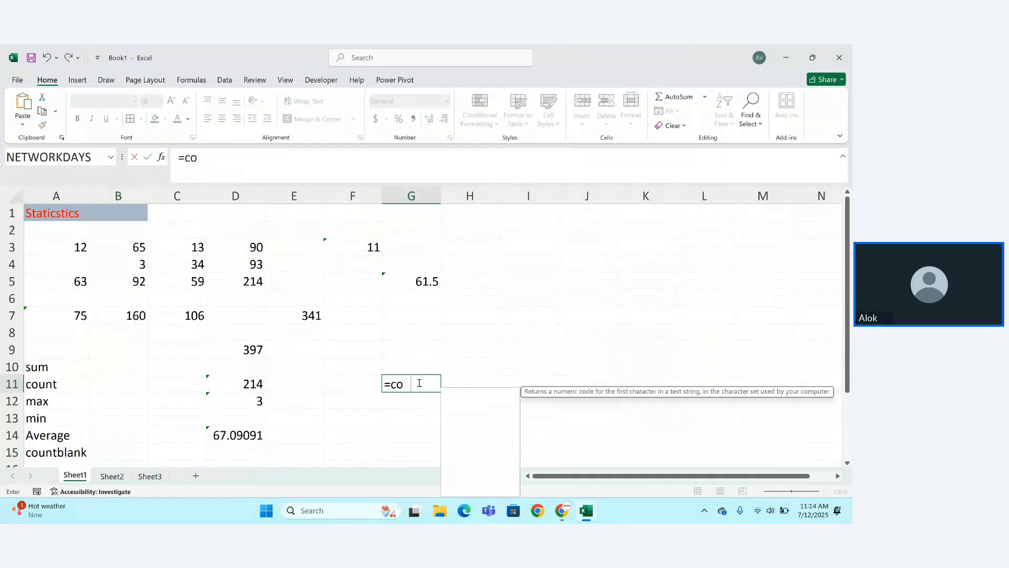
type("untb")
key("Tab")
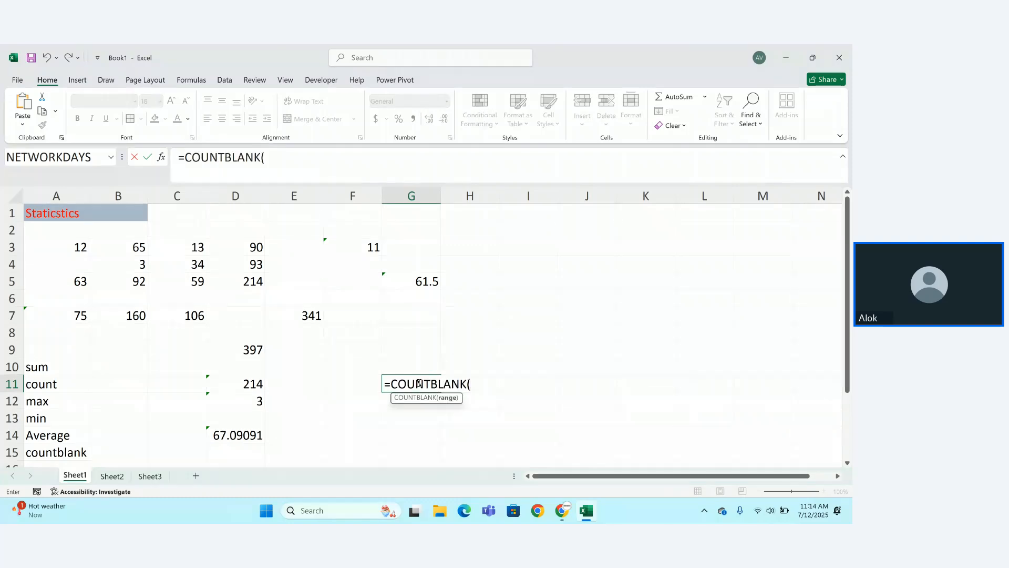
left_click_drag(62, 247, 220, 281)
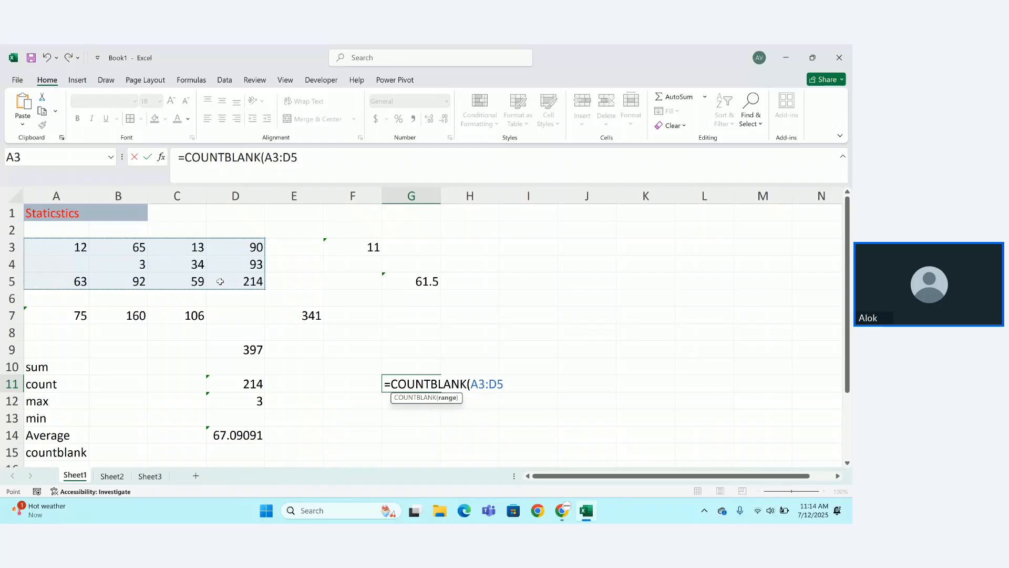
type(")")
key("Return")
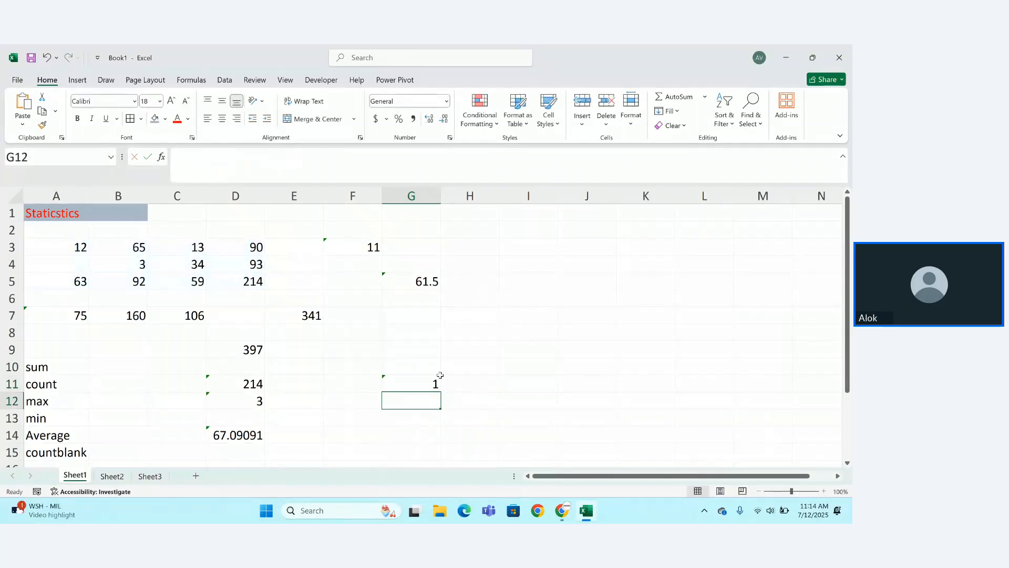
Replace the 34 in C4 with the letter 'A'.
left_click(203, 267)
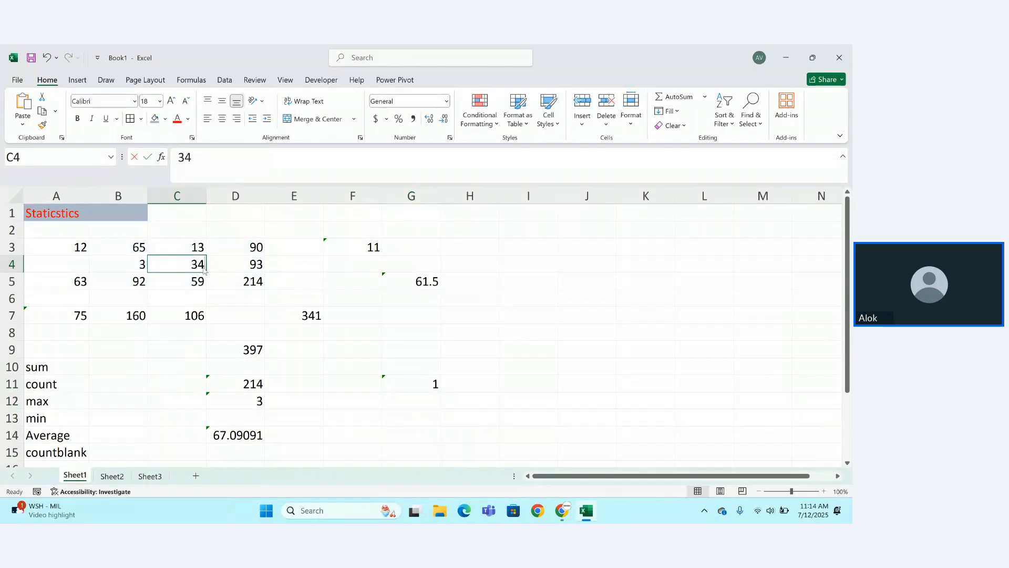
key("BackSpace")
key("Return")
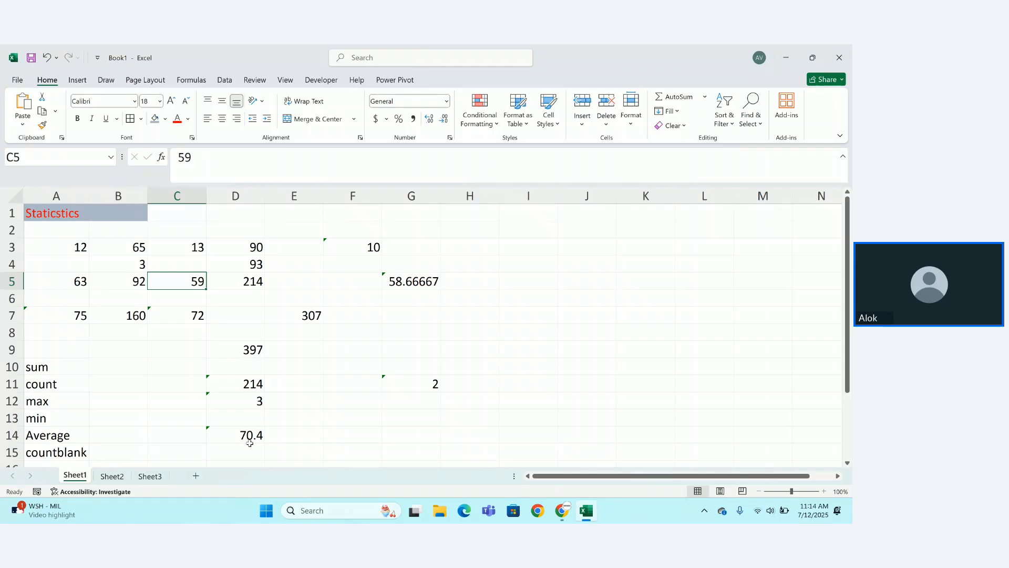
left_click(161, 268)
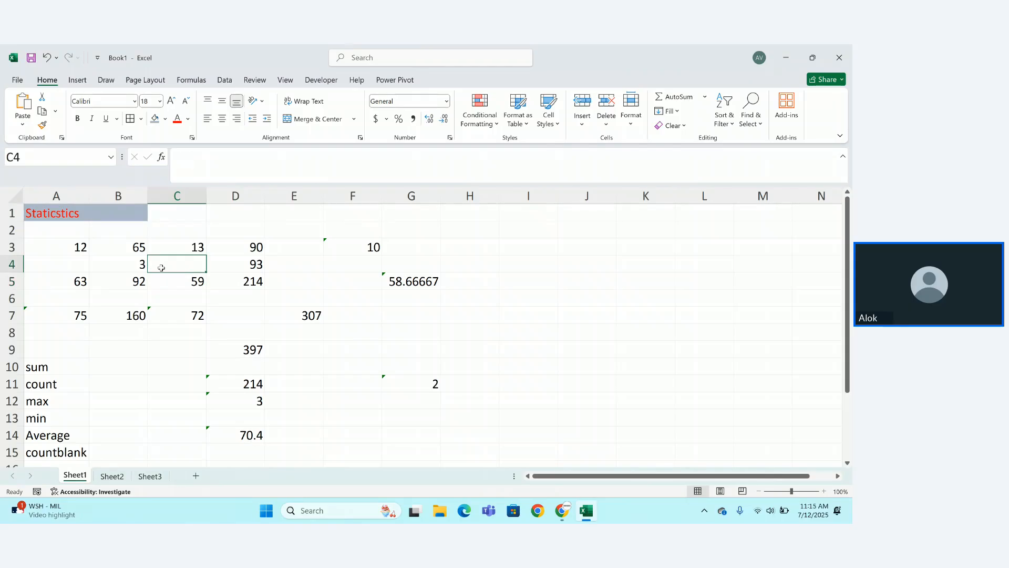
type("A")
key("Return")
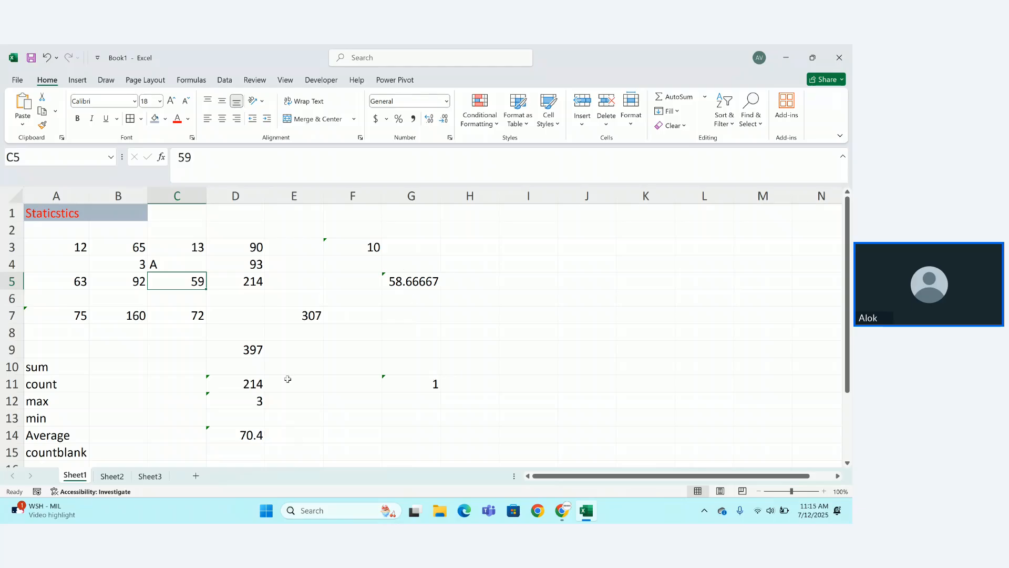
Inspect the AVERAGE formula in D14 and the total-divided-by-12 formula in G5.
left_click(256, 429)
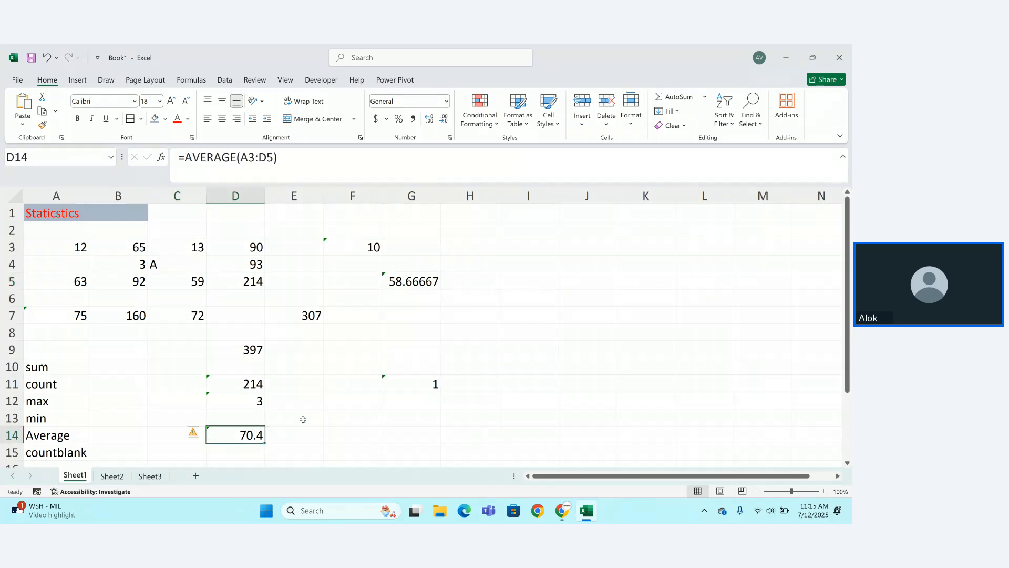
left_click(411, 367)
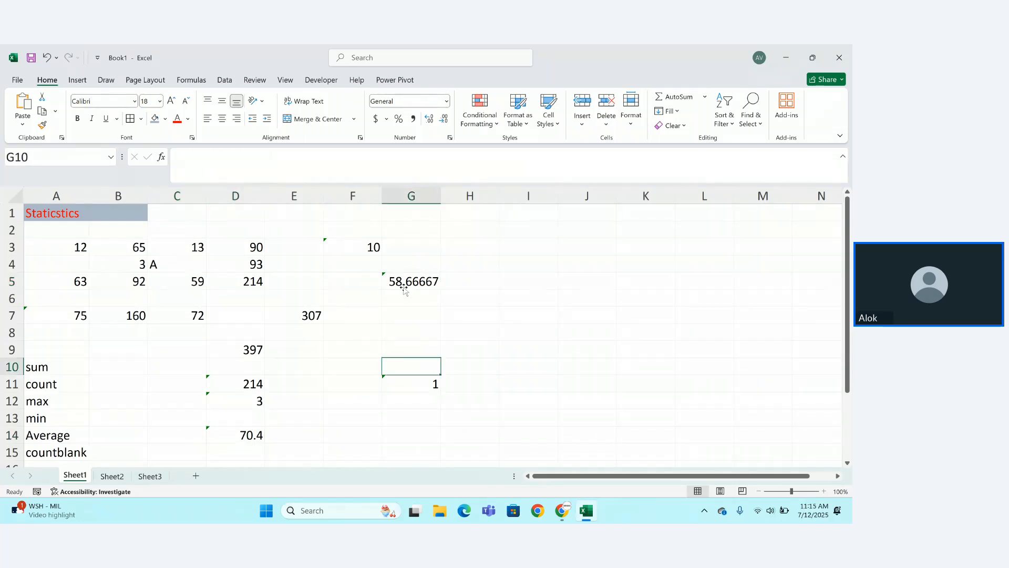
left_click(407, 285)
double_click(407, 285)
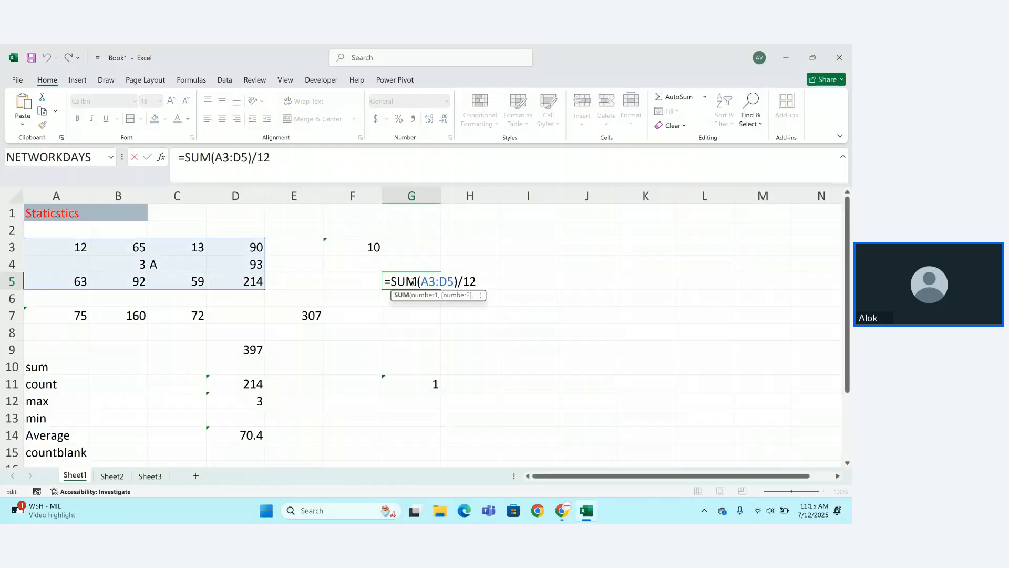
key("Return")
left_click(428, 286)
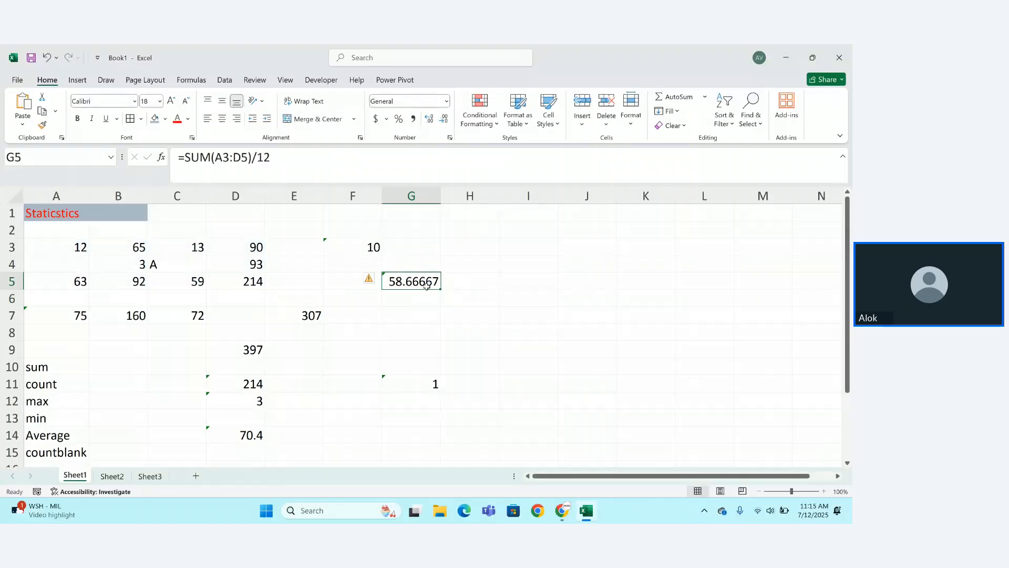
double_click(423, 285)
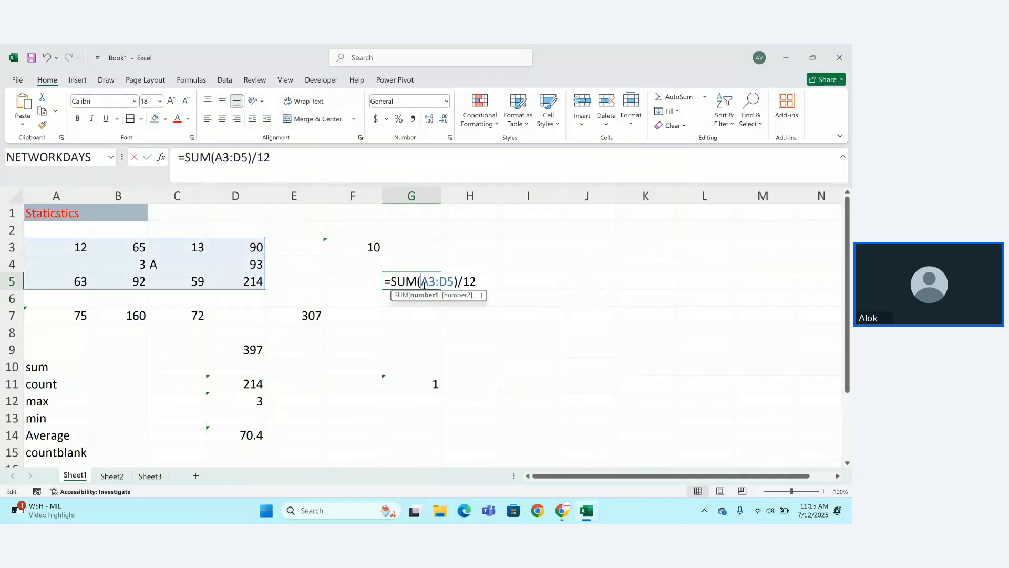
Replace G5's divisor 12 with COUNT(A3:D5) so it shows 70.4.
left_click(480, 282)
key("BackSpace")
key("BackSpace")
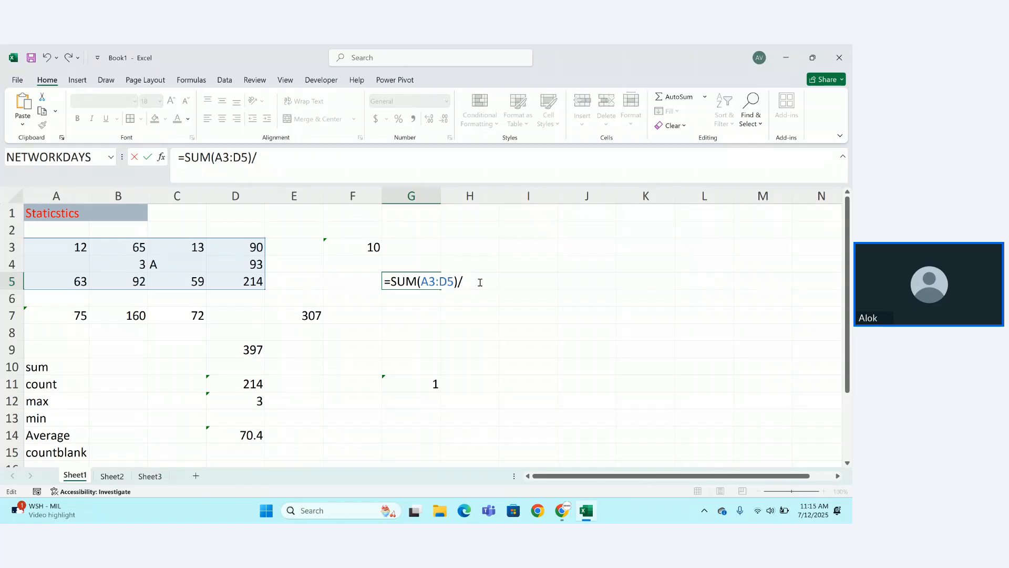
type("count")
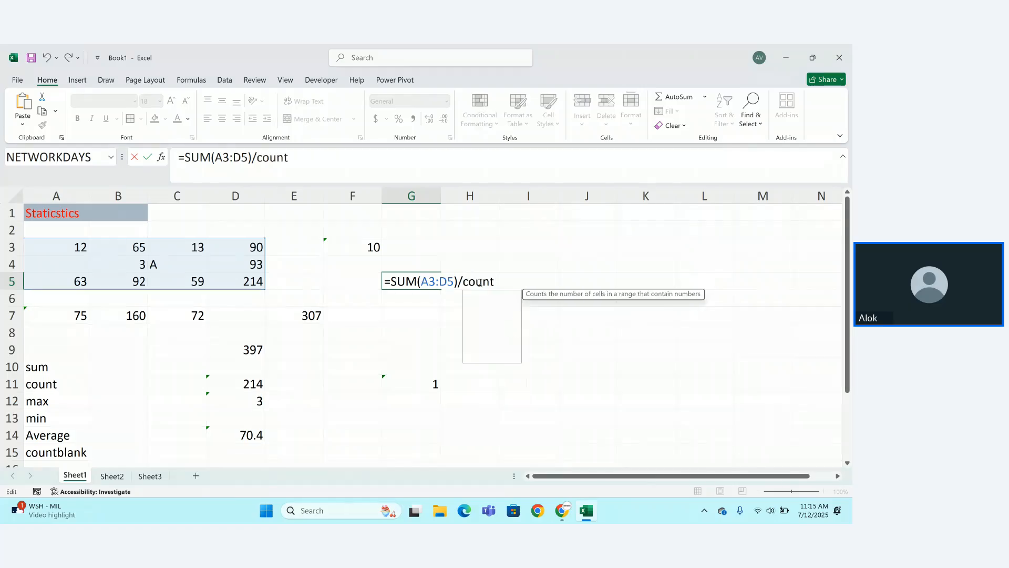
key("BackSpace")
key("BackSpace")
key("BackSpace")
key("BackSpace")
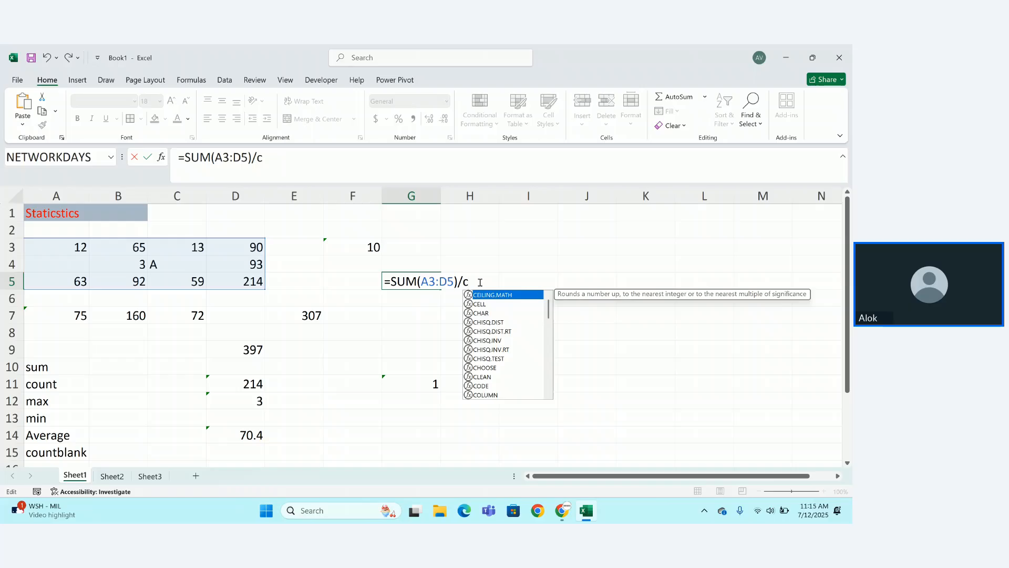
type("ount")
key("Tab")
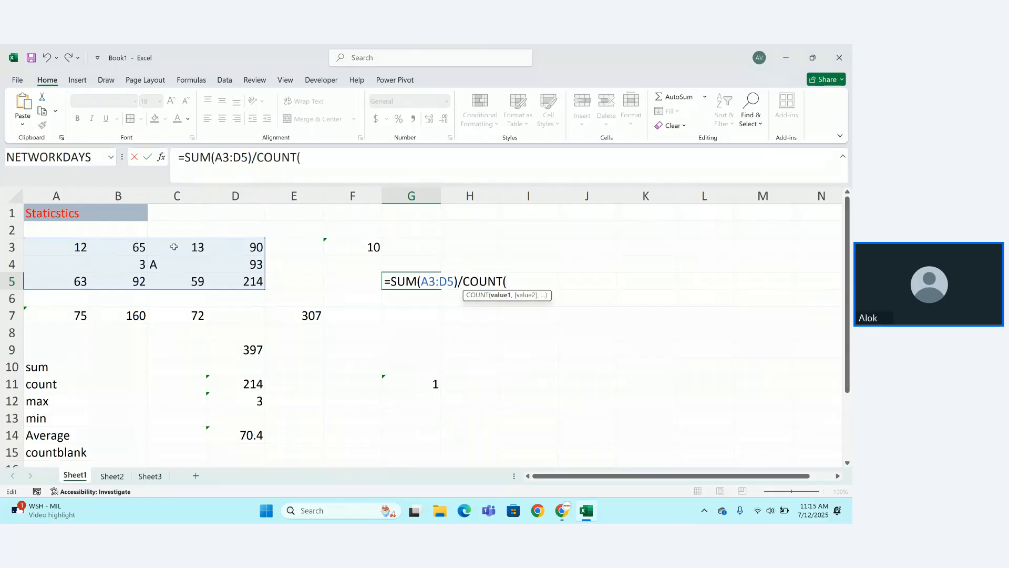
left_click_drag(78, 247, 238, 277)
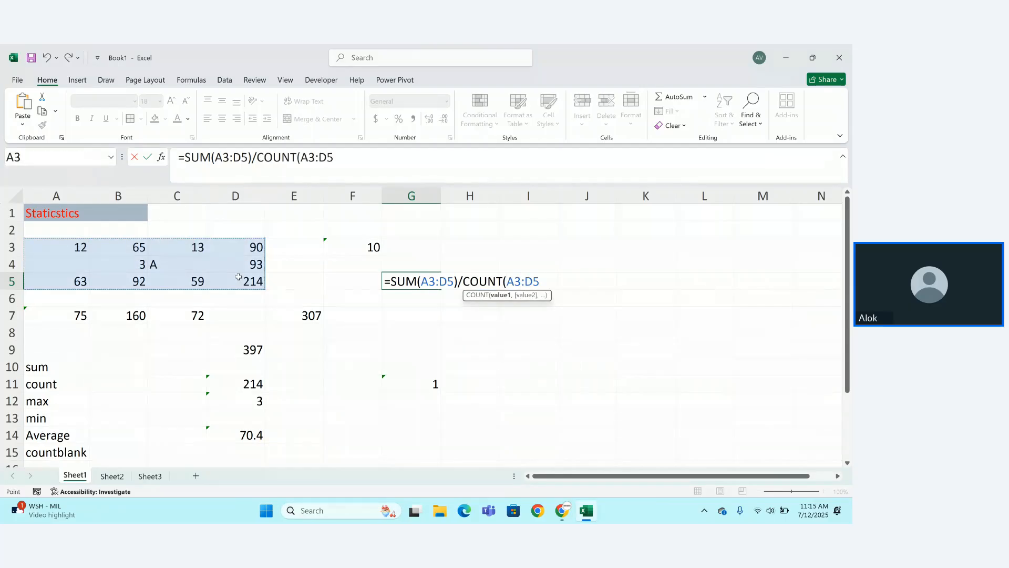
type(")")
key("Return")
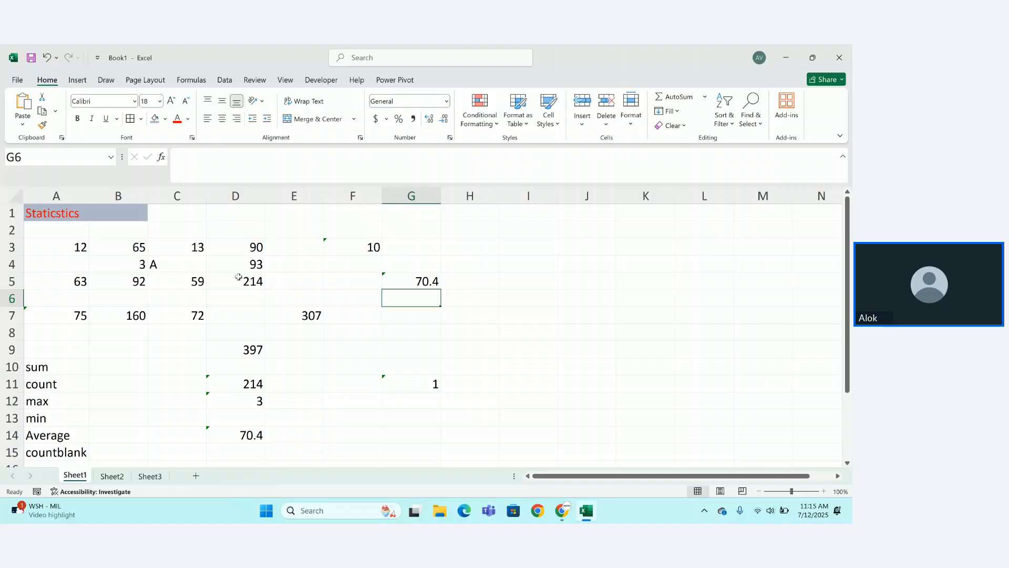
Enter 'b' in A4 and check the COUNTBLANK result in G11 and COUNT in F3.
left_click(79, 264)
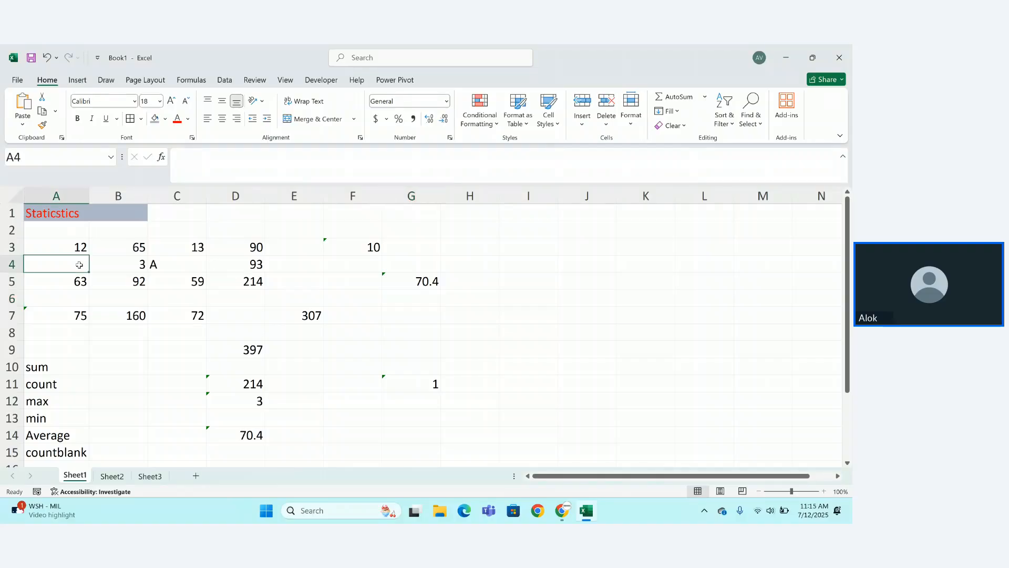
type("b")
key("Return")
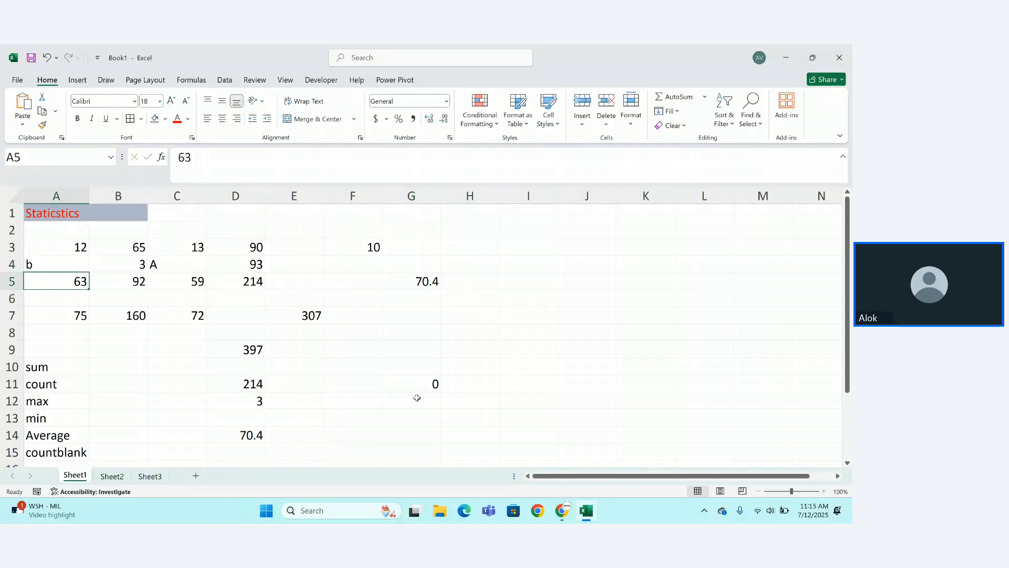
left_click(435, 384)
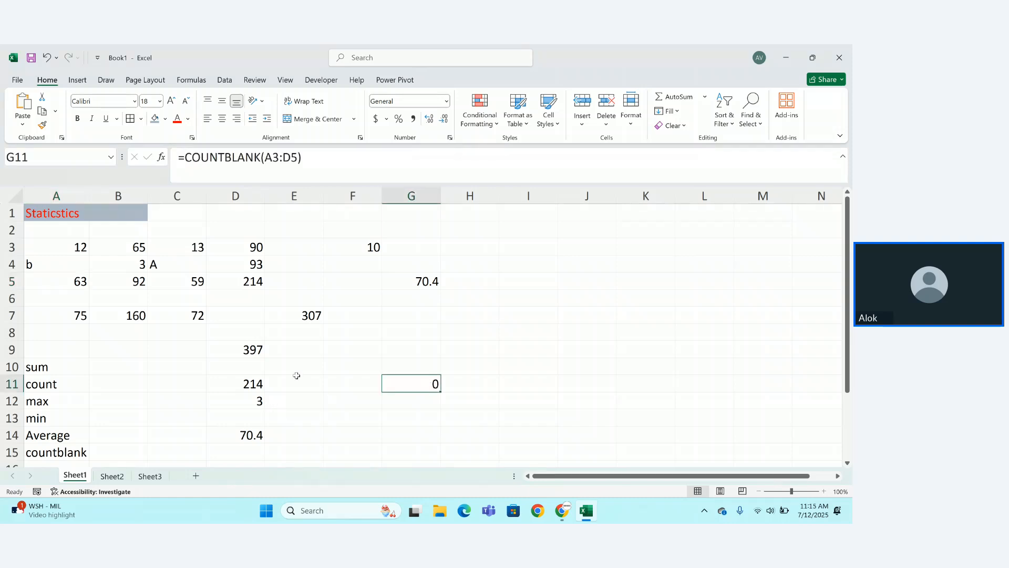
left_click(381, 246)
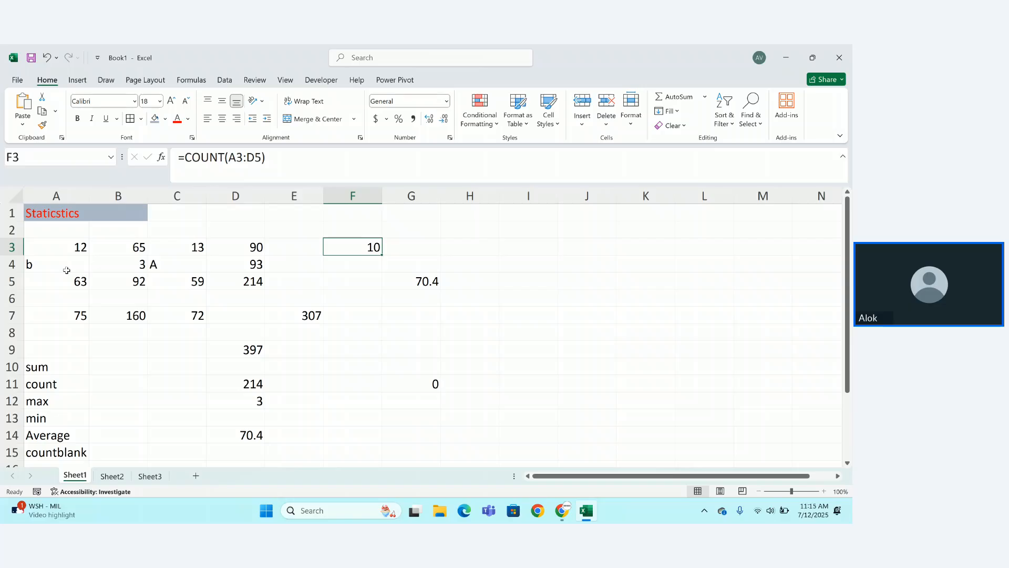
Review grid cells C4, B4, A5 and the A7 total of 75.
left_click(158, 264)
left_click(124, 264)
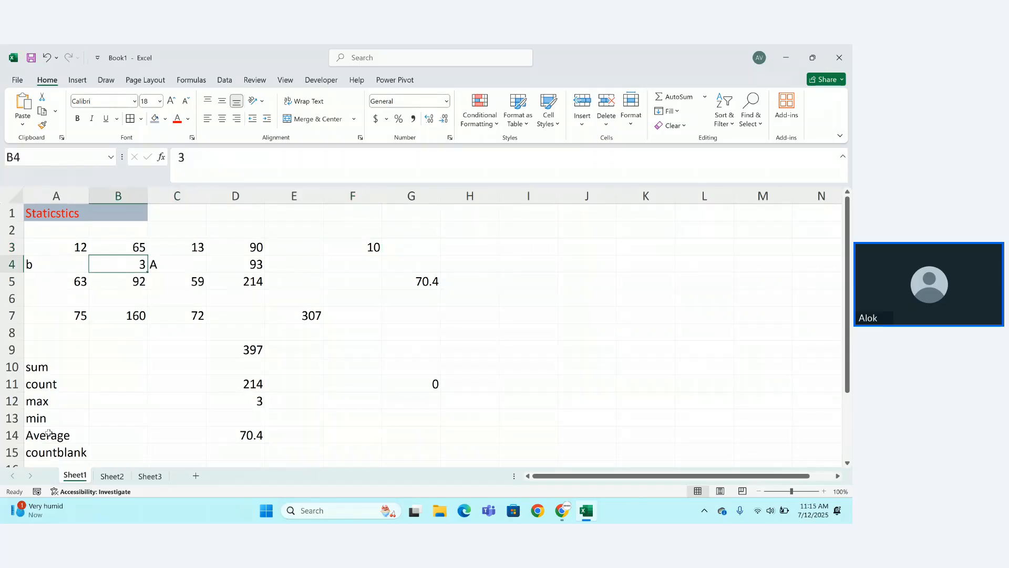
left_click(46, 281)
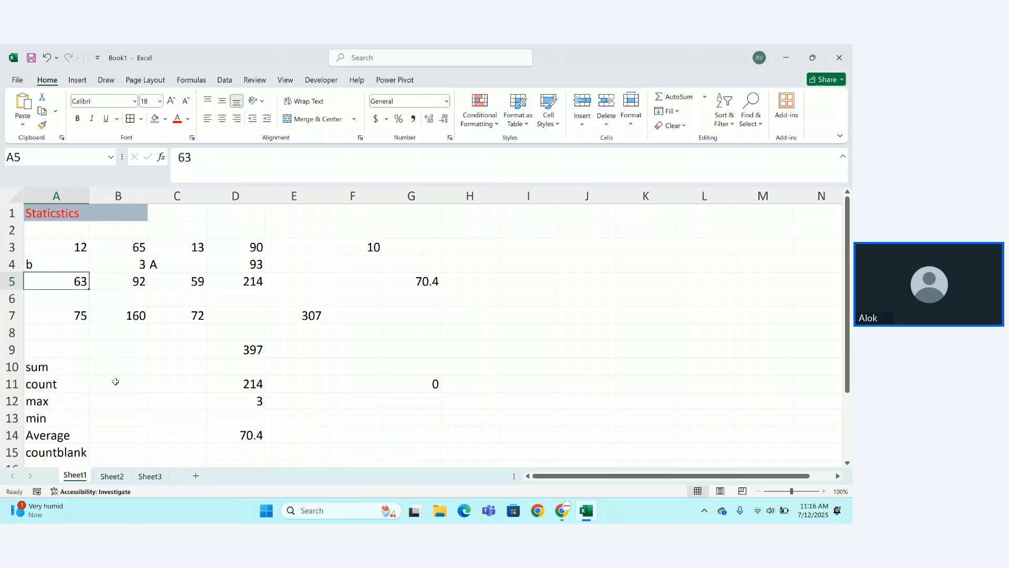
key("Down")
key("Down")
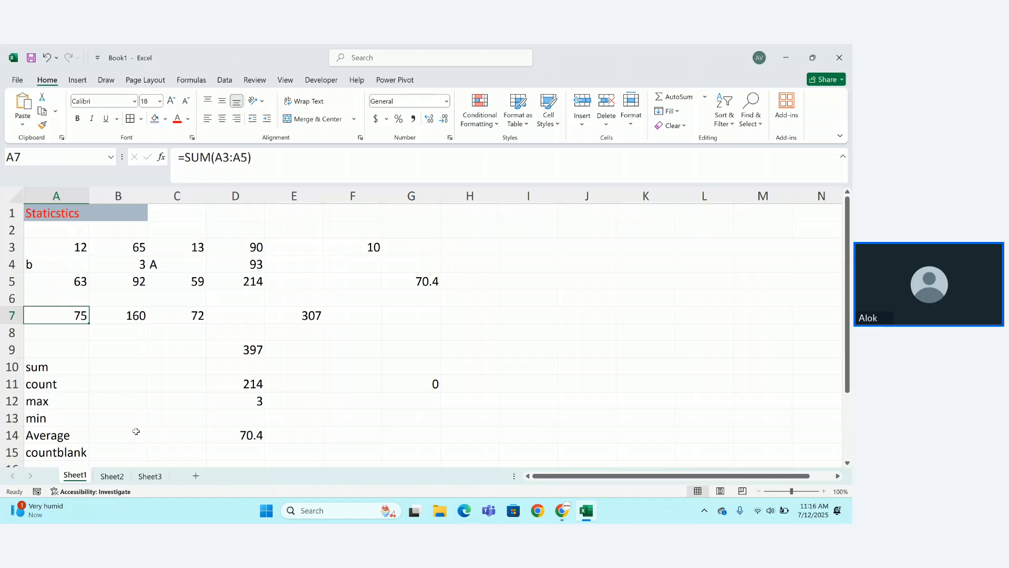
left_click(140, 454)
key("Down")
Add a 'countA' label in A16.
key("Left")
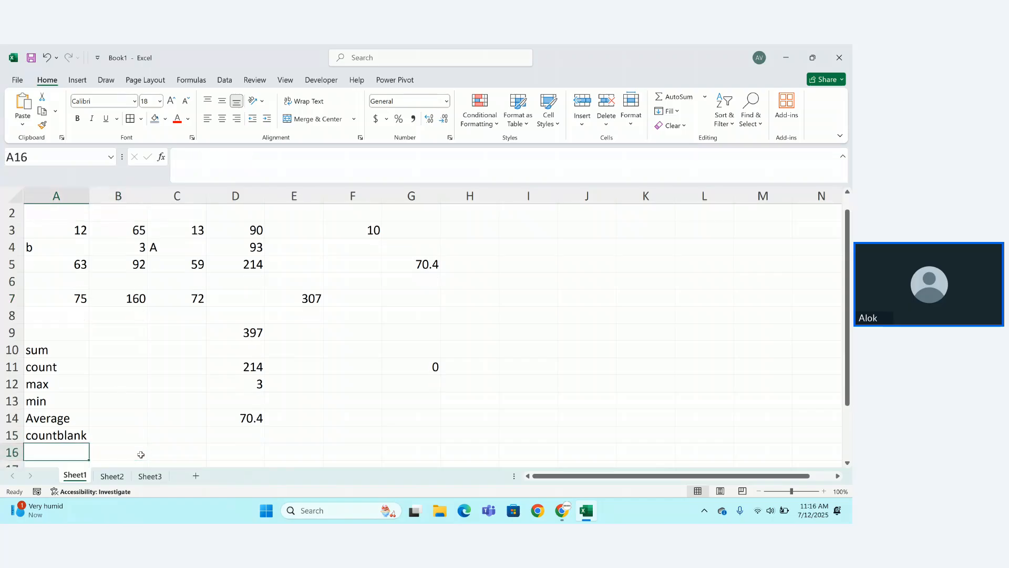
type("countA")
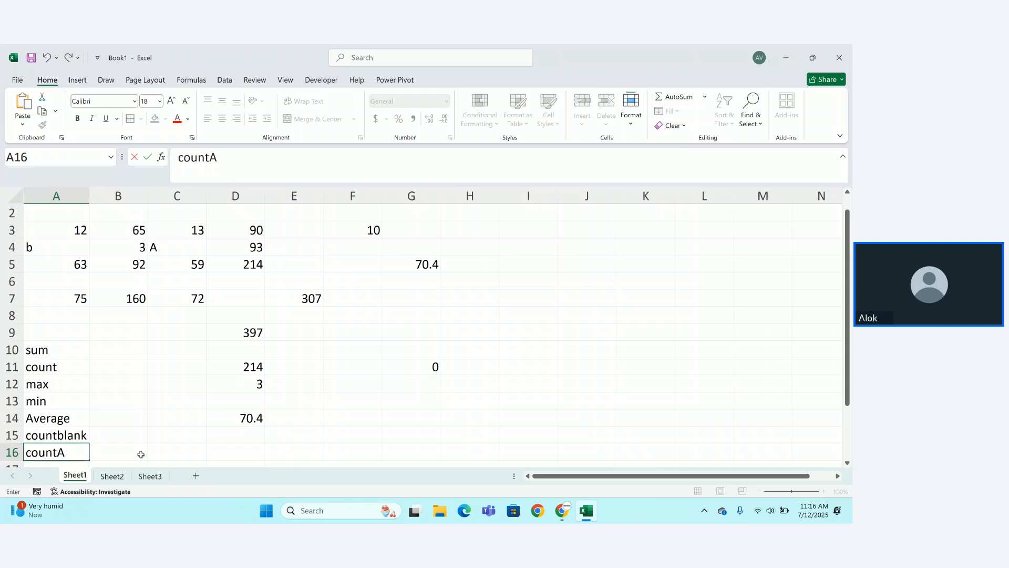
key("Return")
Enter =COUNTA(A3:D5) in G13, which returns 12.
left_click(401, 387)
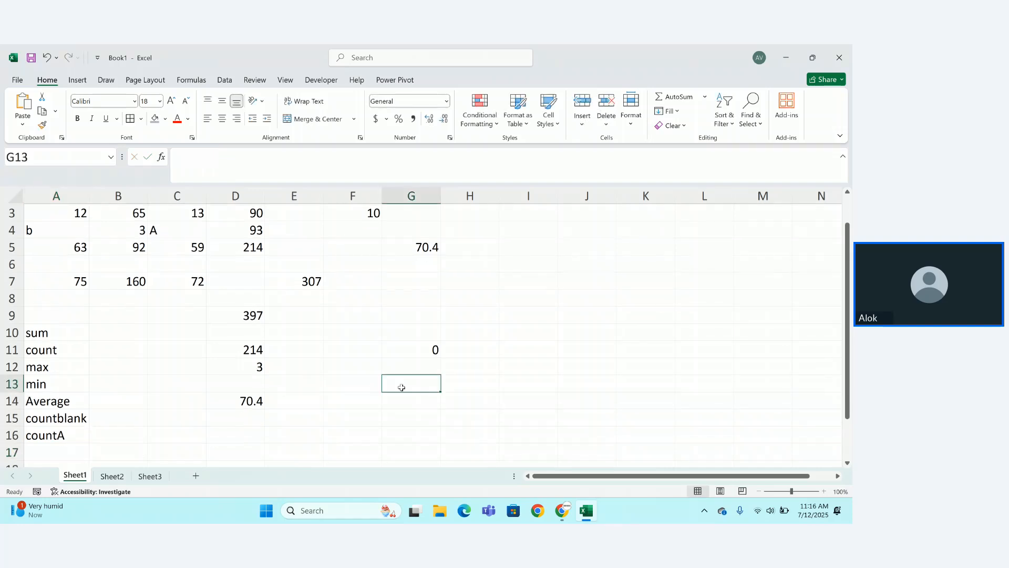
type("c")
key("BackSpace")
type("=")
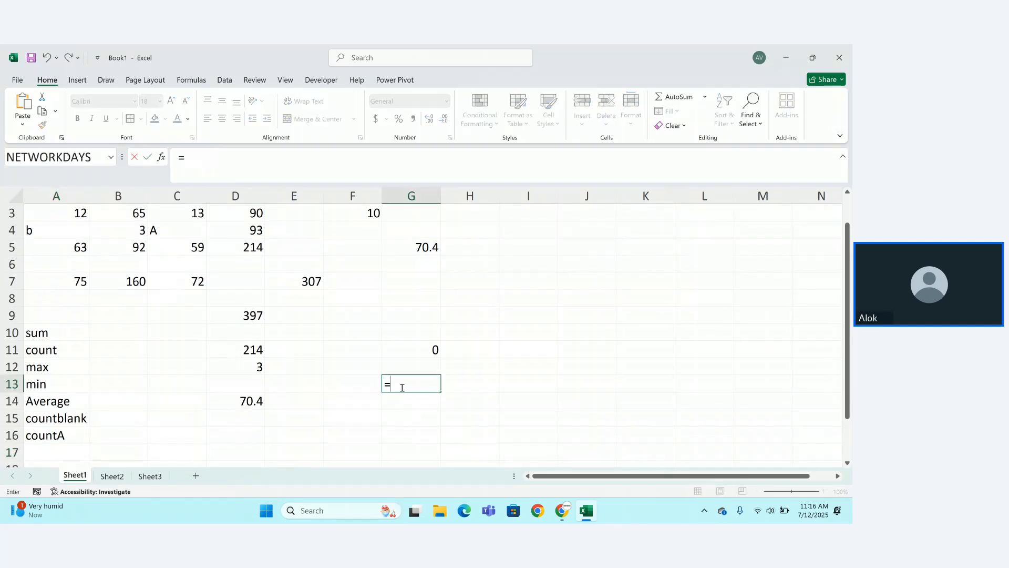
type("coyn")
key("BackSpace")
key("BackSpace")
key("BackSpace")
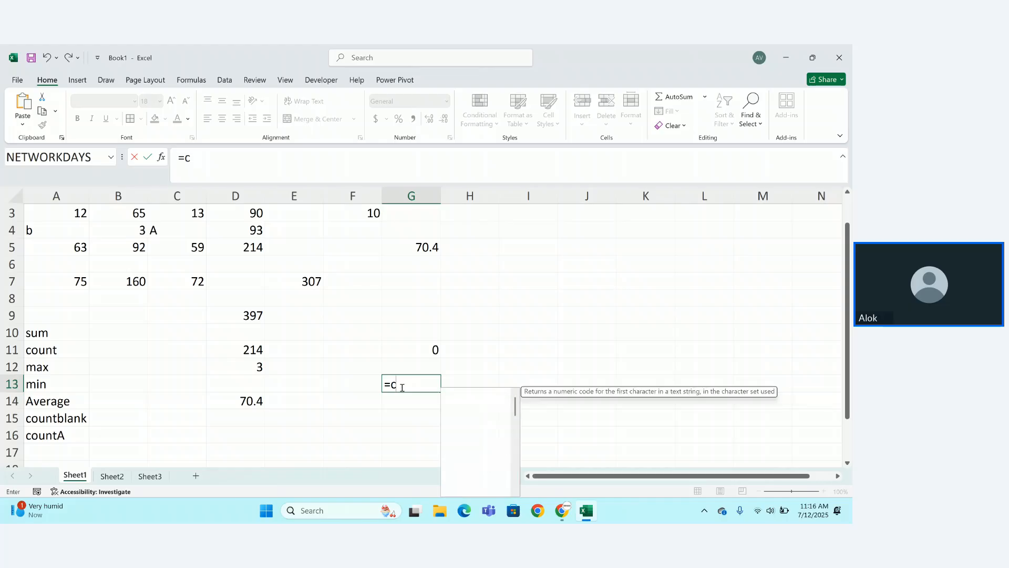
type("ou")
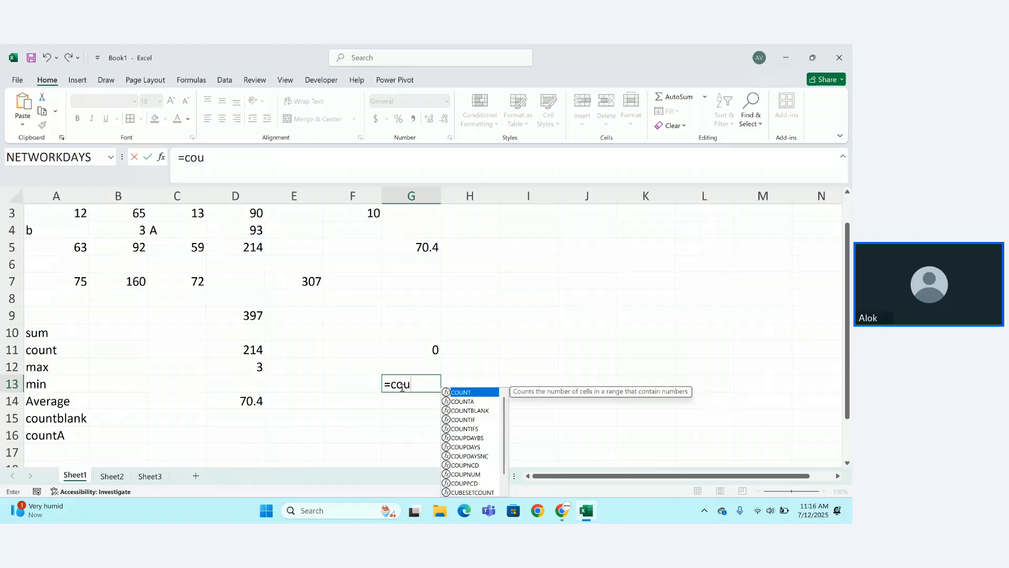
key("Down")
key("Tab")
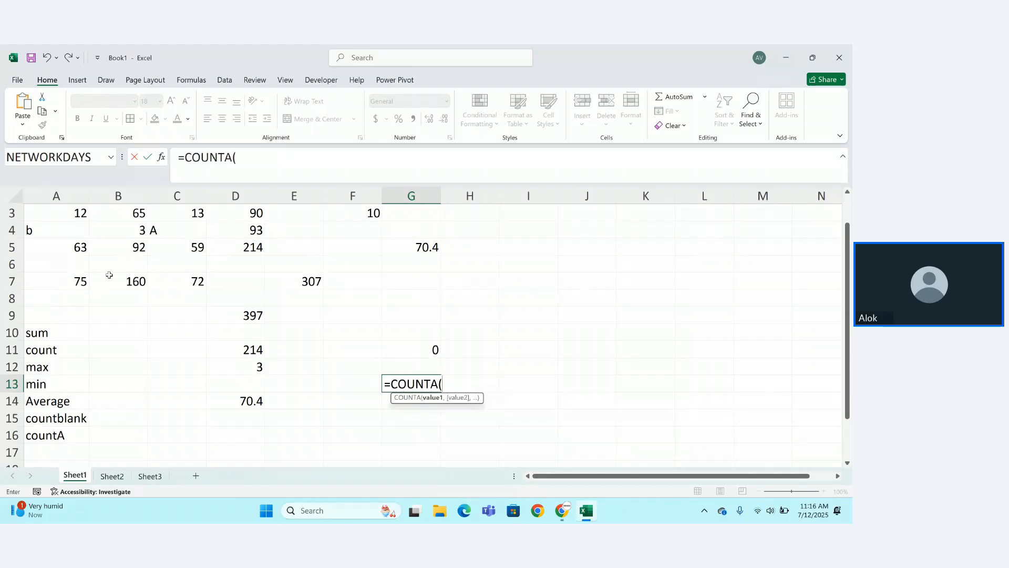
left_click_drag(52, 214, 225, 252)
type(")")
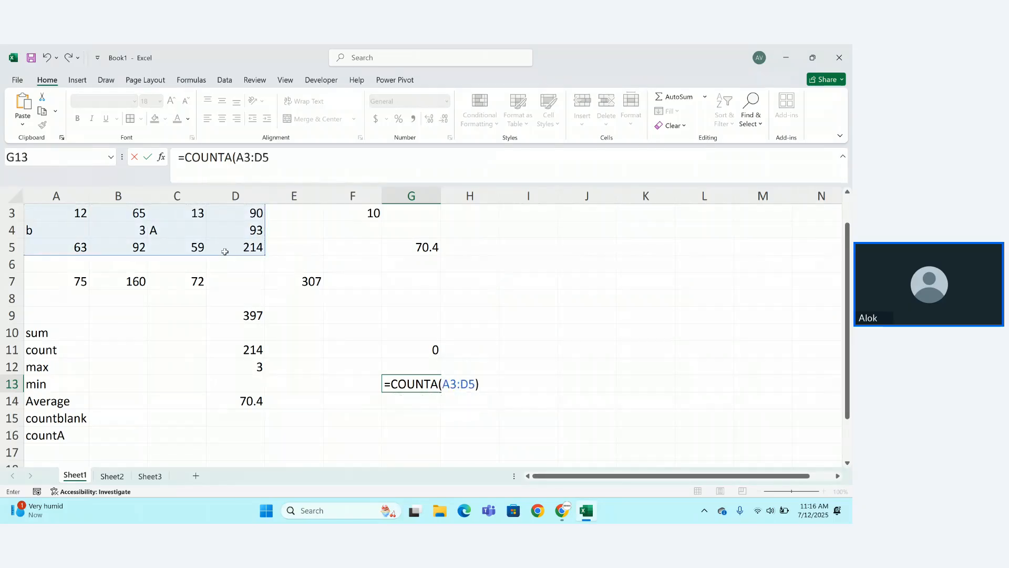
key("Return")
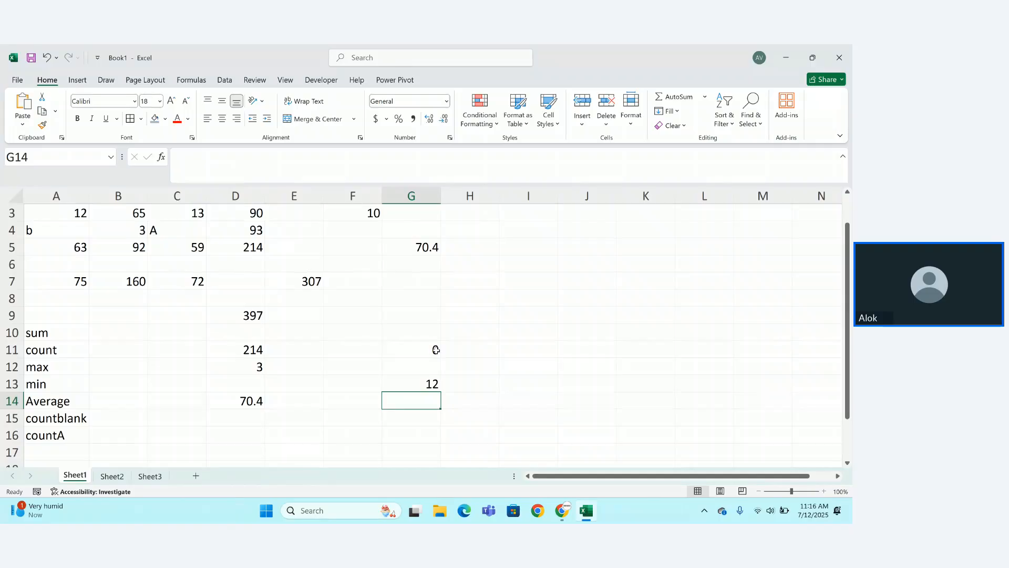
left_click(424, 436)
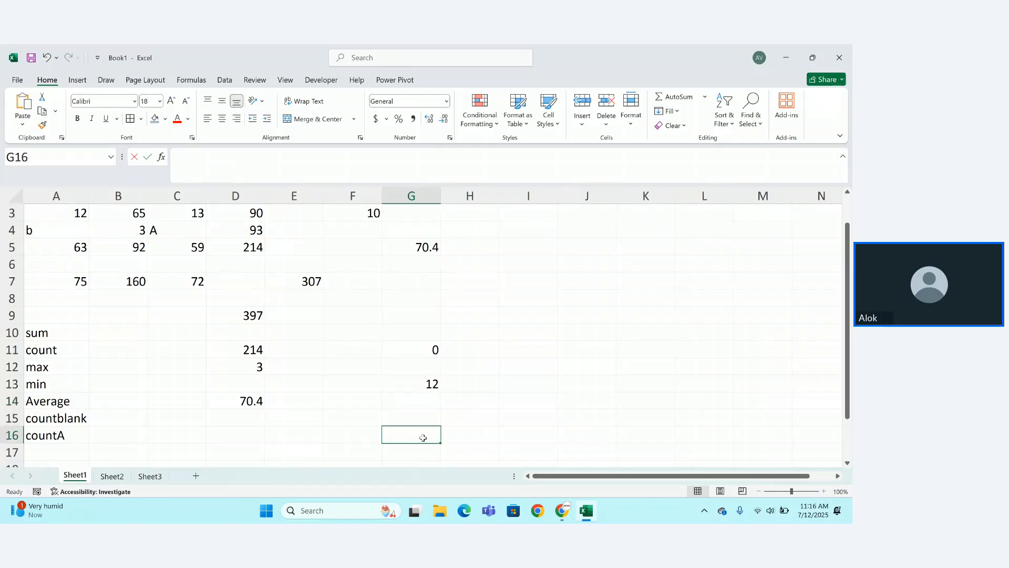
Enter =COUNTA(A3:D5)-COUNT(A3:D5) in G16, returning 2 text entries.
type("=count")
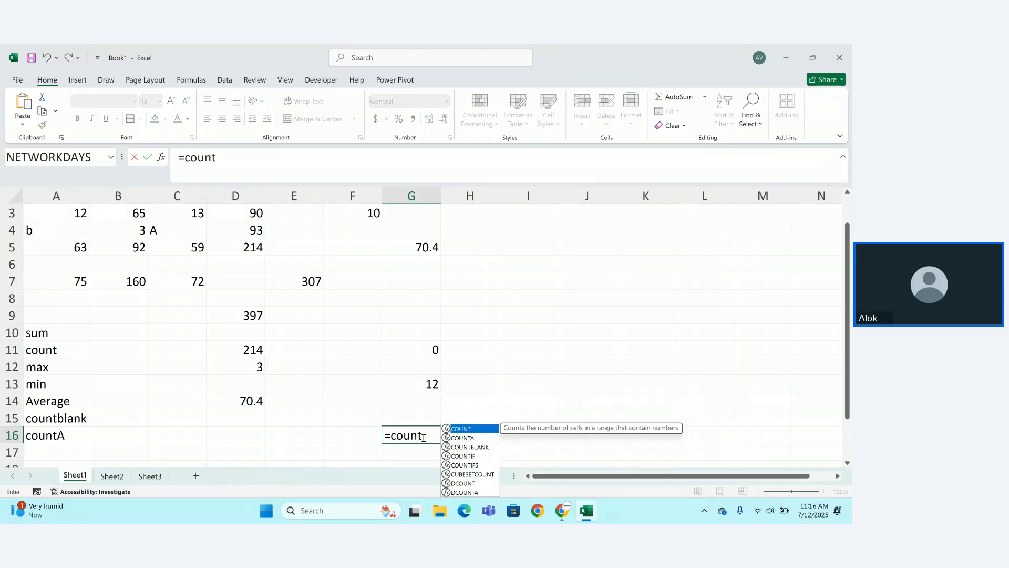
key("Down")
key("Tab")
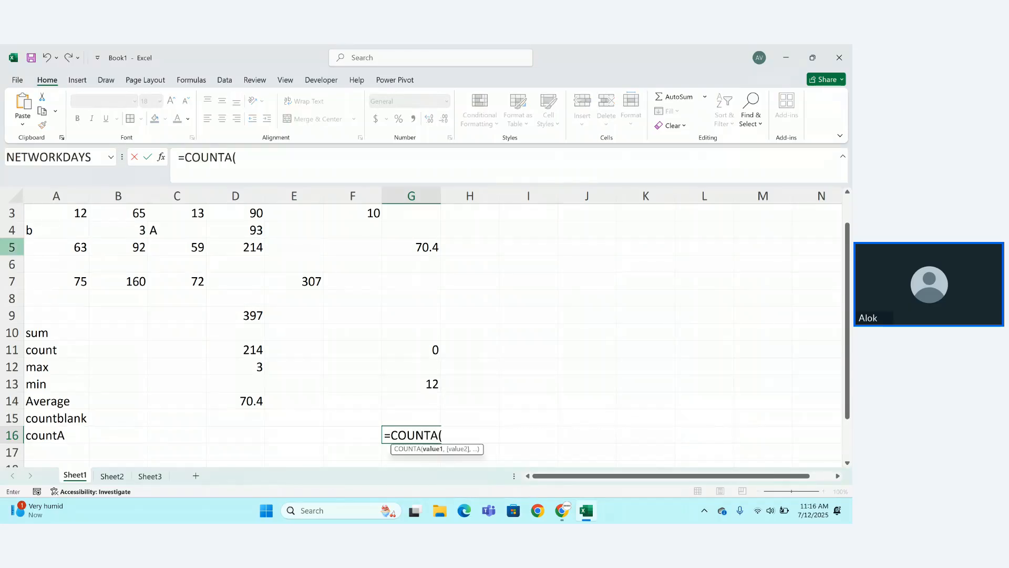
left_click_drag(66, 216, 236, 255)
type(")-cpou")
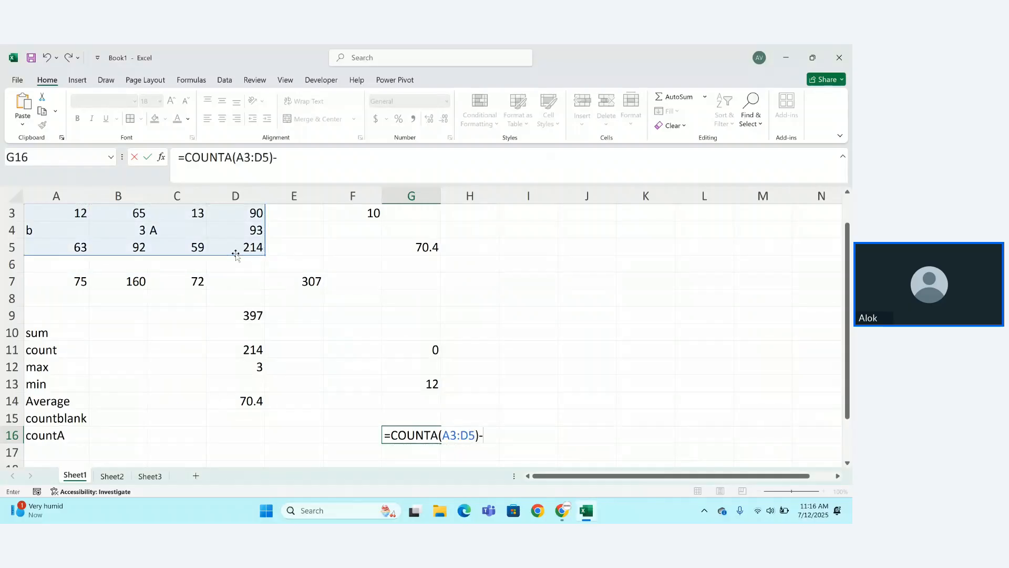
key("BackSpace")
key("BackSpace")
key("BackSpace")
type("ou")
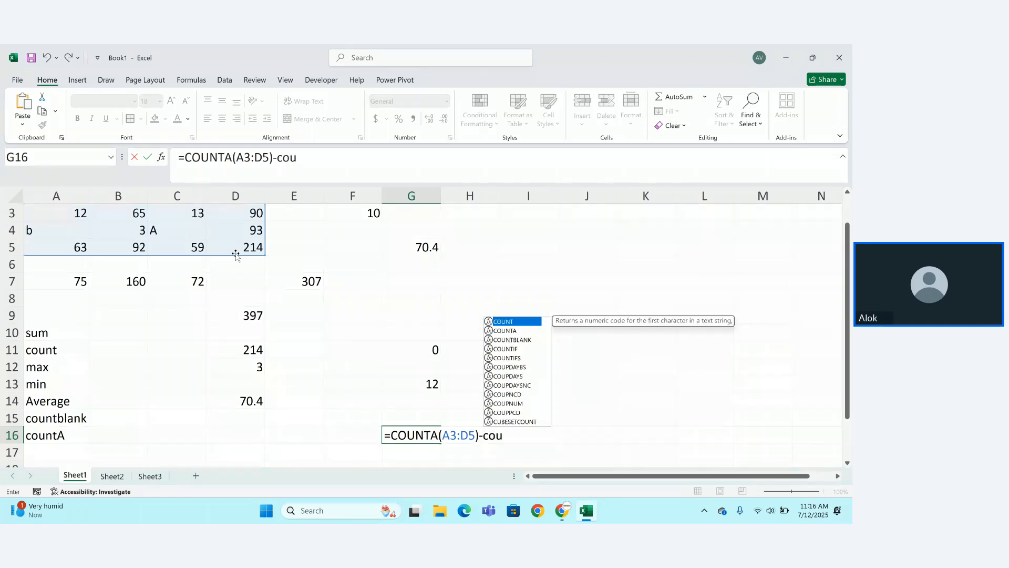
key("Tab")
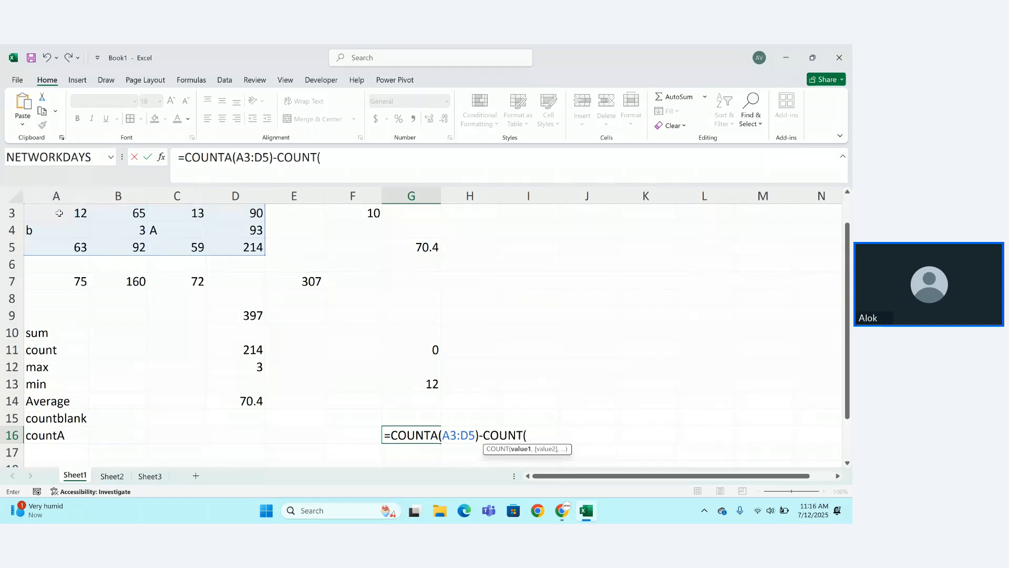
left_click_drag(60, 213, 232, 243)
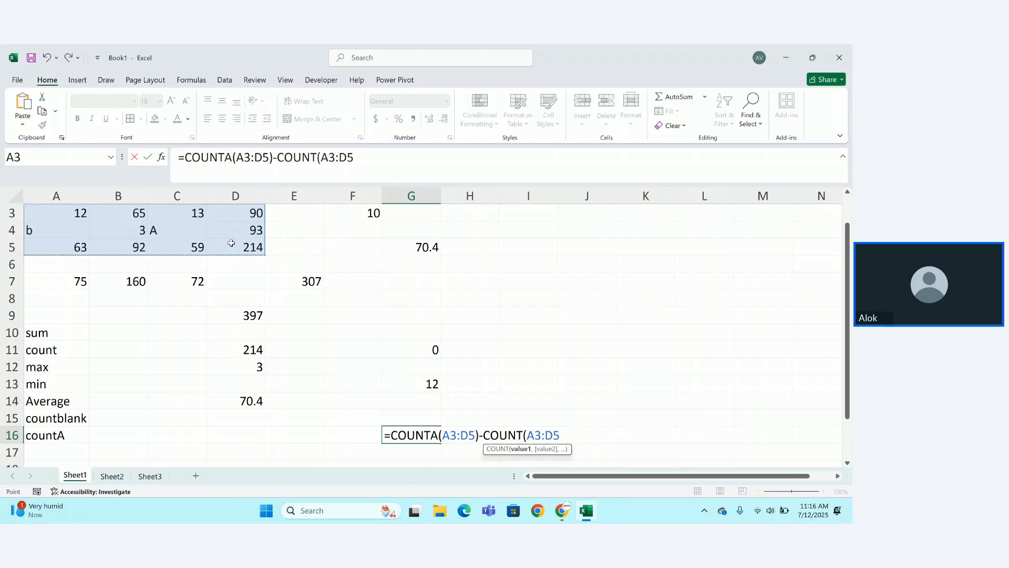
type(")")
key("Return")
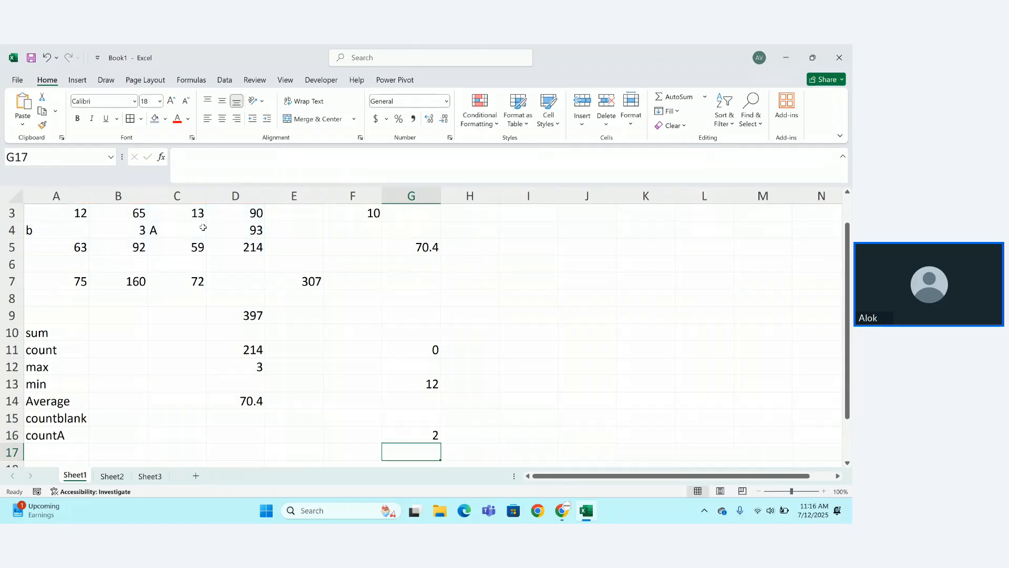
left_click(196, 228)
left_click(101, 233)
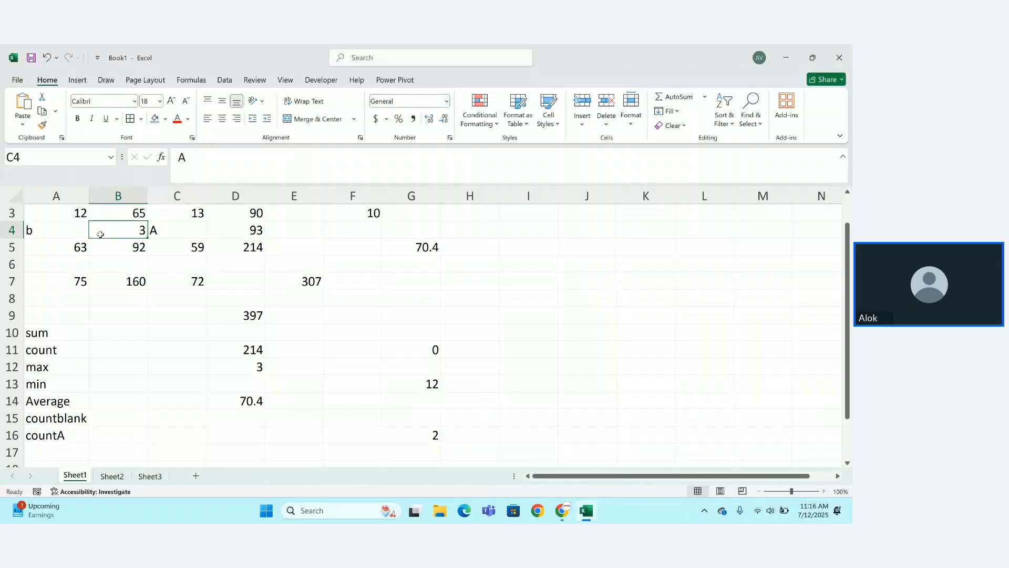
double_click(409, 431)
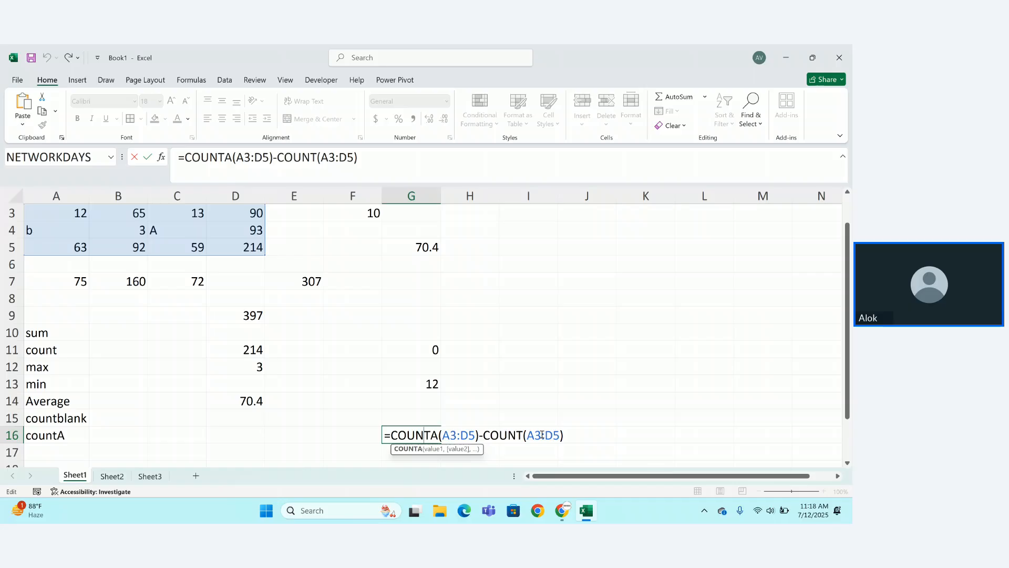
key("Return")
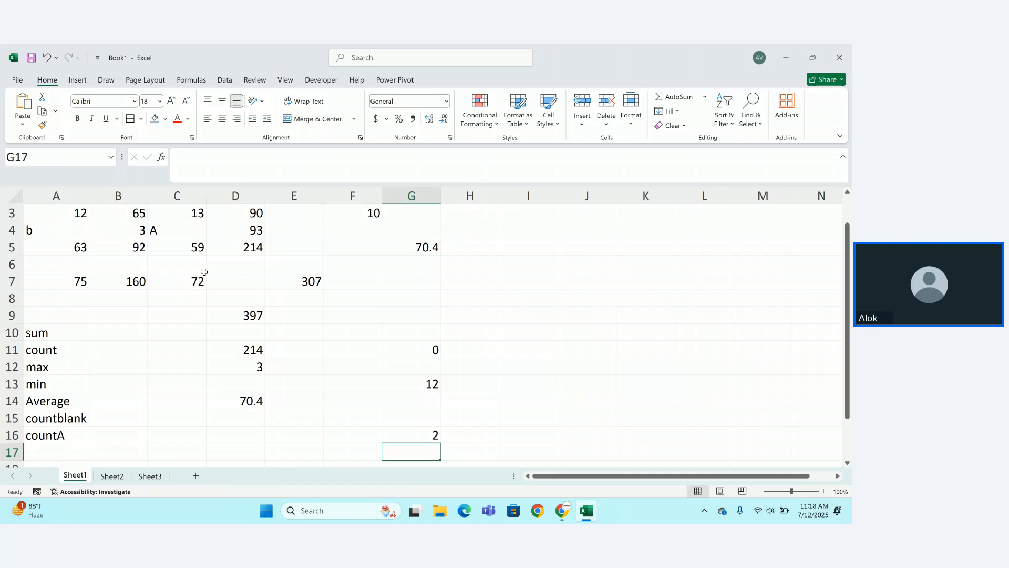
key("Down")
key("Down")
key("Down")
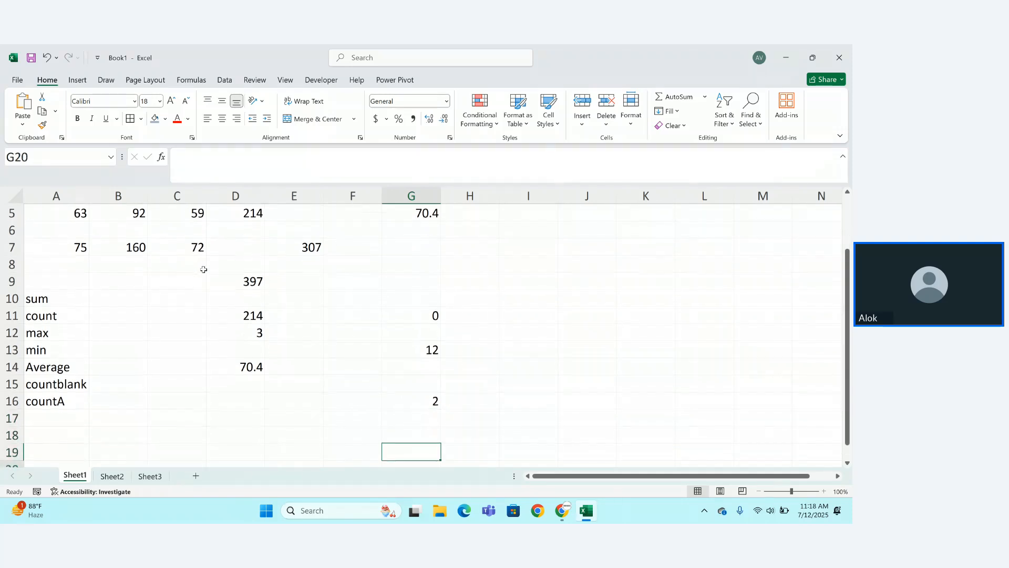
Type the heading 'Mathematical formula' in A18.
scroll(204, 270, "down", 1)
left_click(204, 268)
left_click(33, 382)
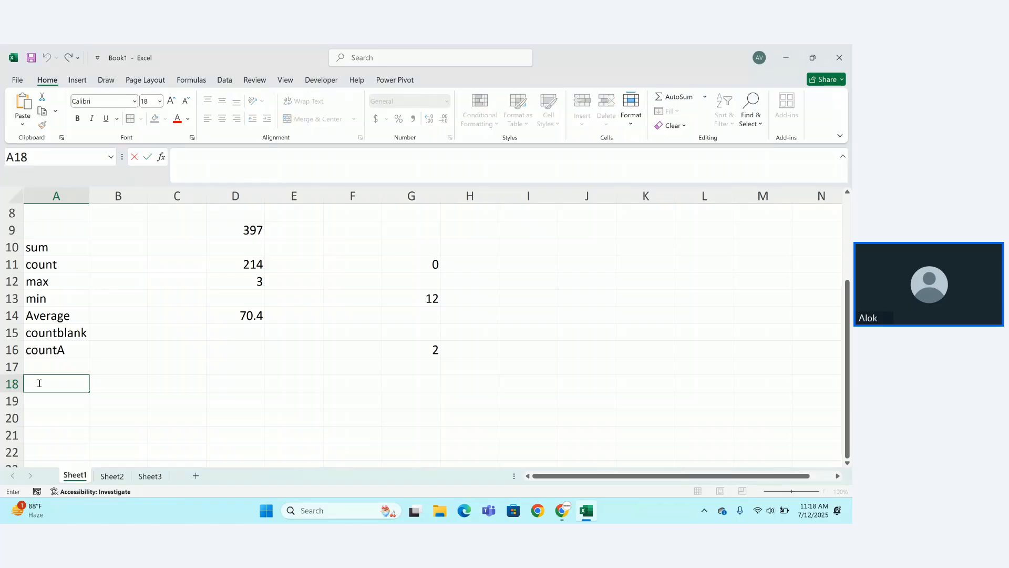
type("Math")
type("e")
key("BackSpace")
type("hema")
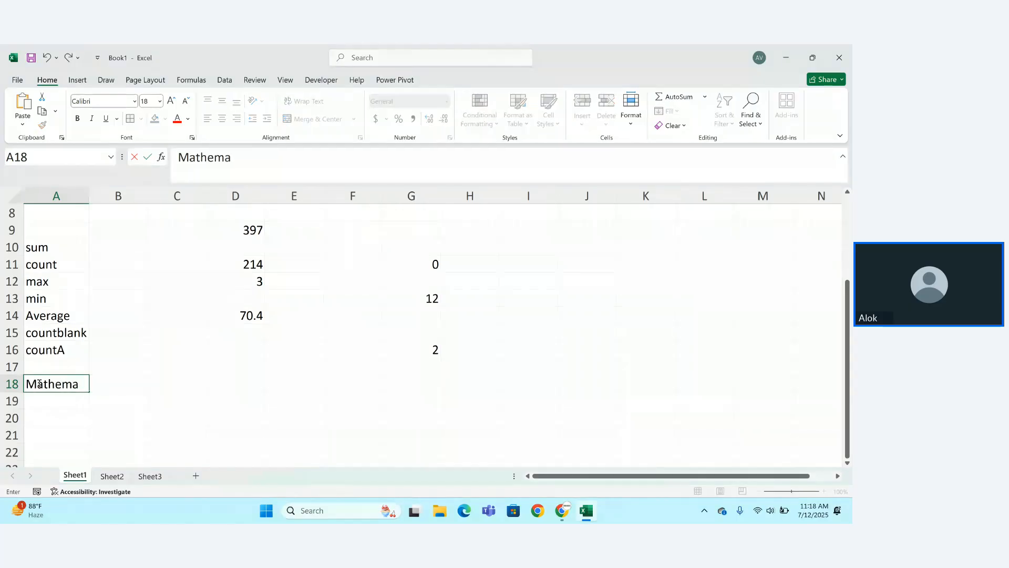
type("tical for")
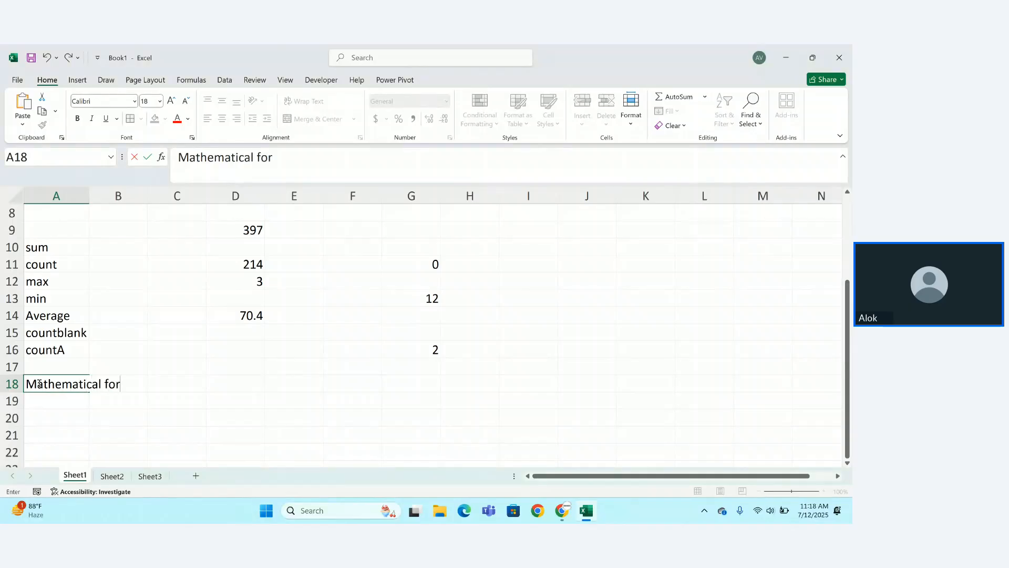
type("mula")
key("Return")
Shade A18:B18 grey and make the heading text red.
left_click_drag(40, 384, 116, 380)
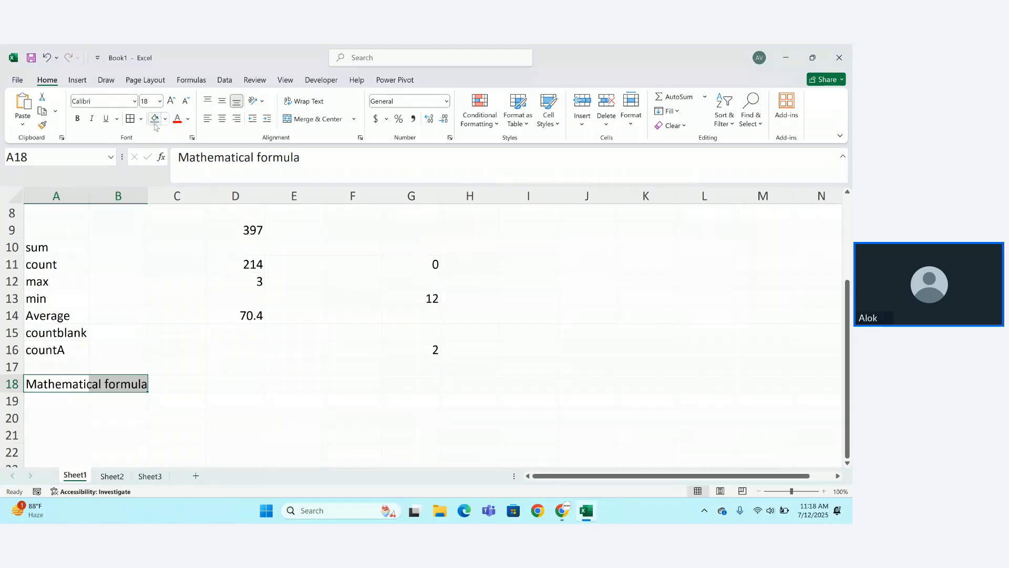
left_click(155, 122)
left_click(177, 118)
left_click(213, 411)
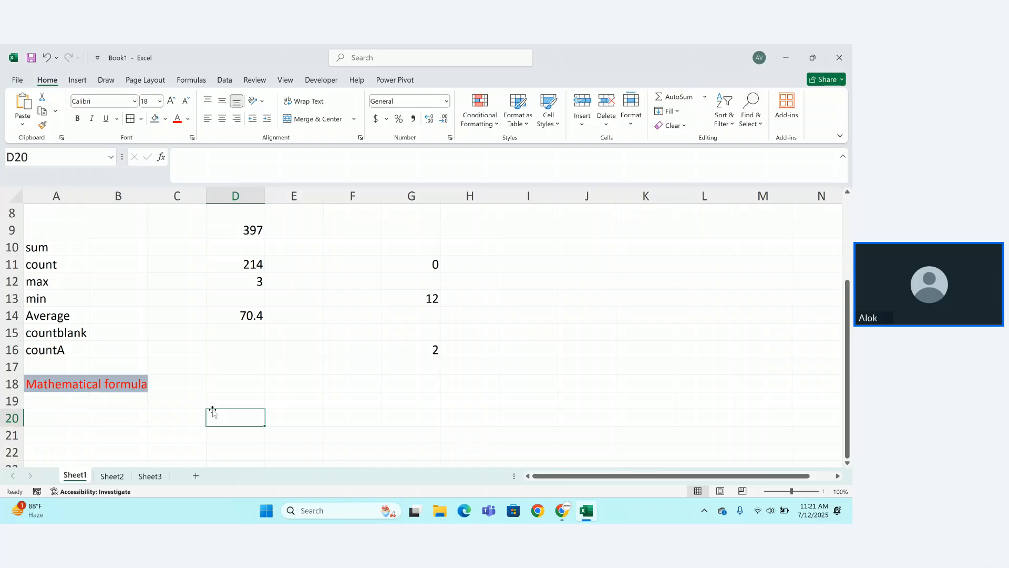
Enter the label 'Abs' in A20.
left_click(44, 417)
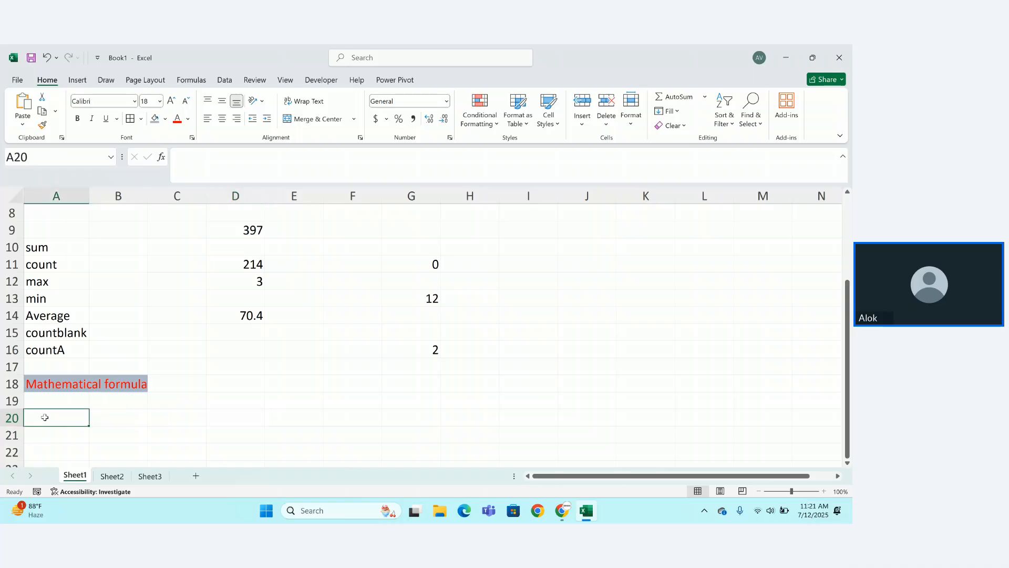
type("Abs")
key("Return")
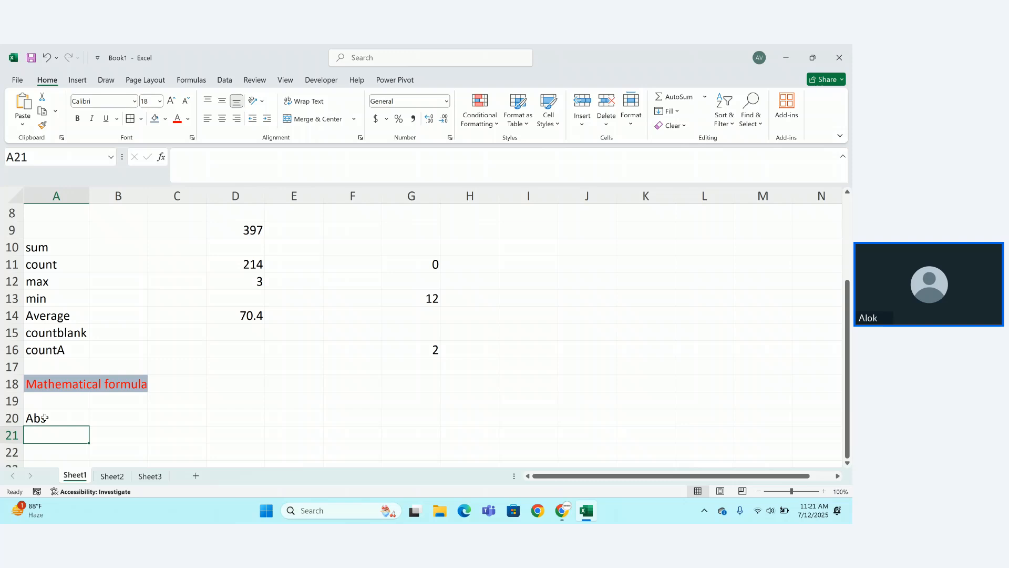
After browsing the Margins presets and the Math & Trig list, enter 'int' in A21.
left_click(144, 80)
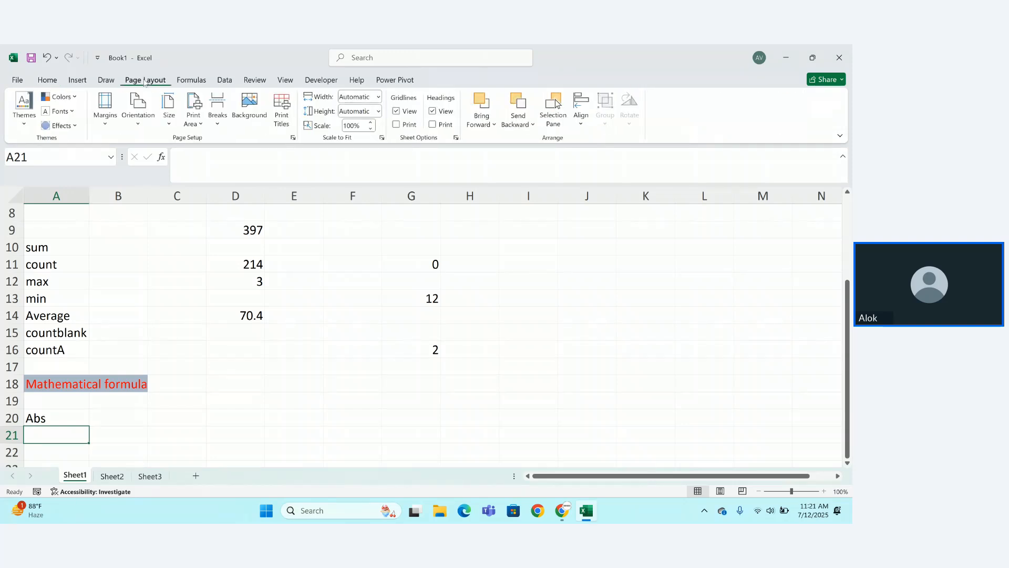
left_click(105, 110)
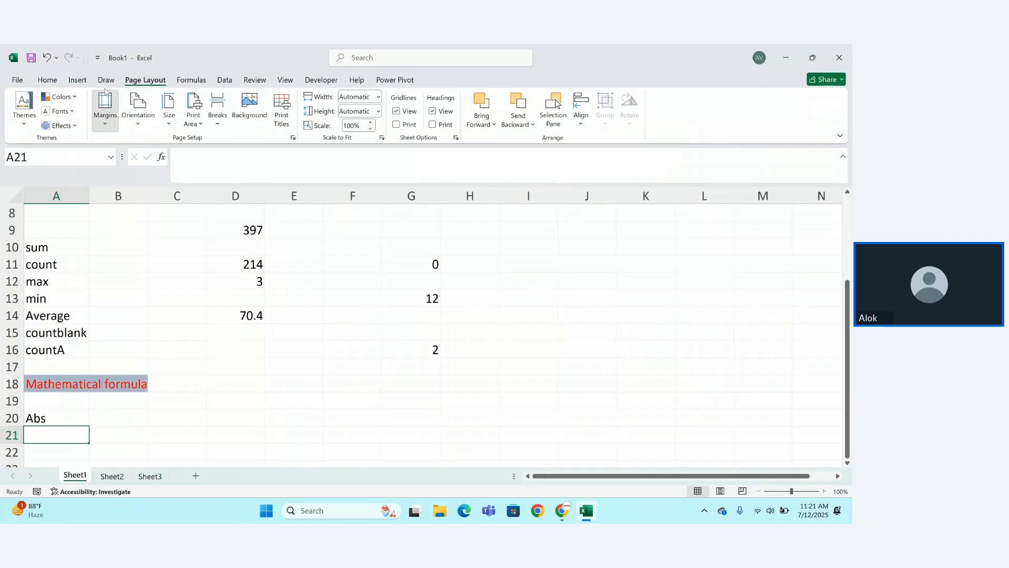
left_click(187, 82)
left_click(190, 80)
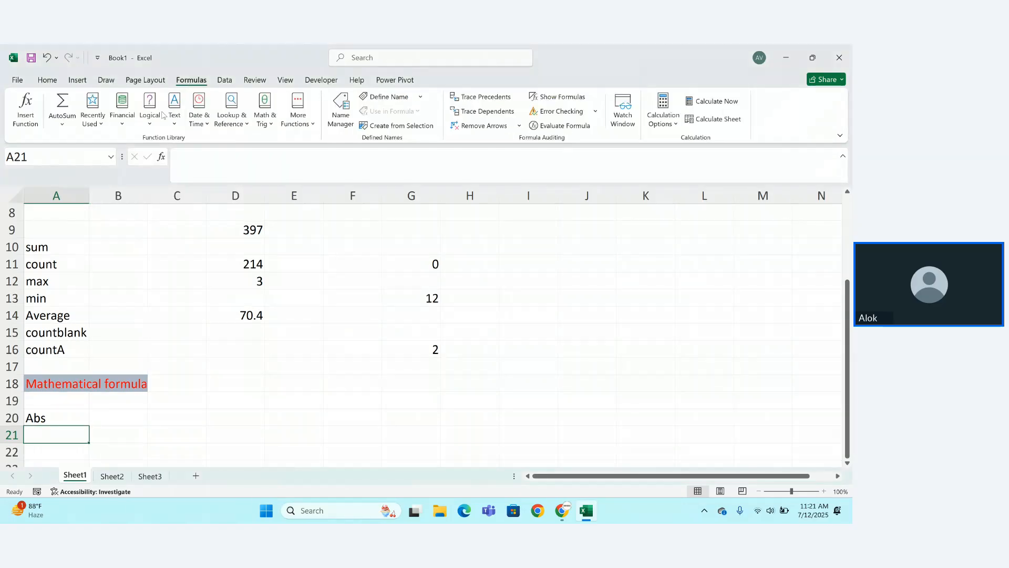
left_click(272, 124)
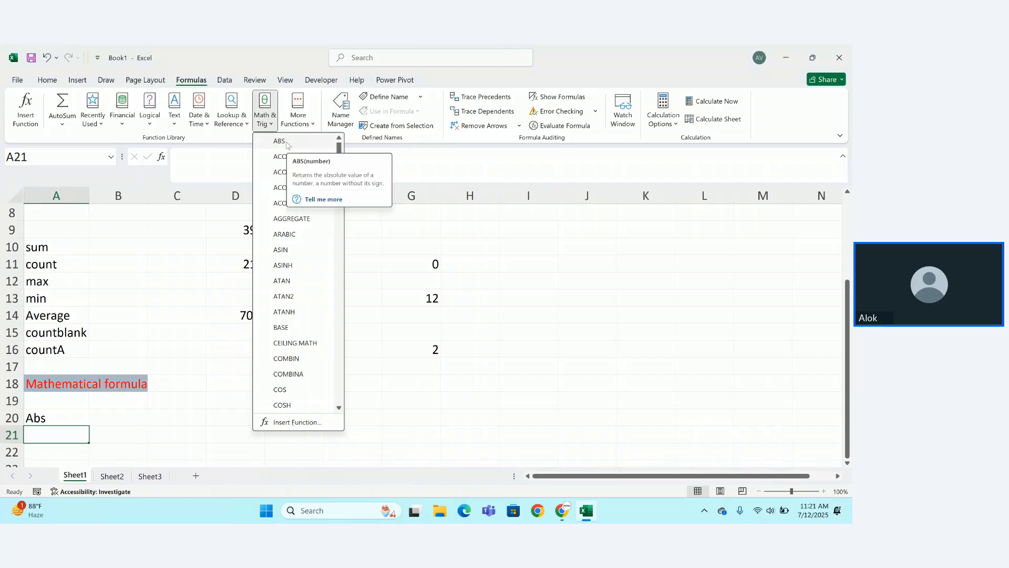
left_click(155, 334)
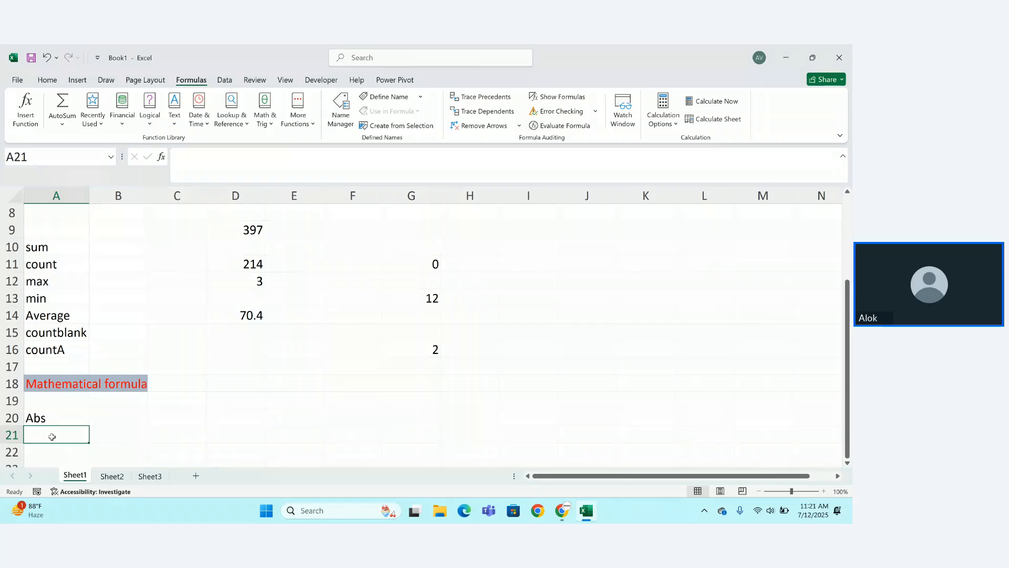
type("int")
key("Return")
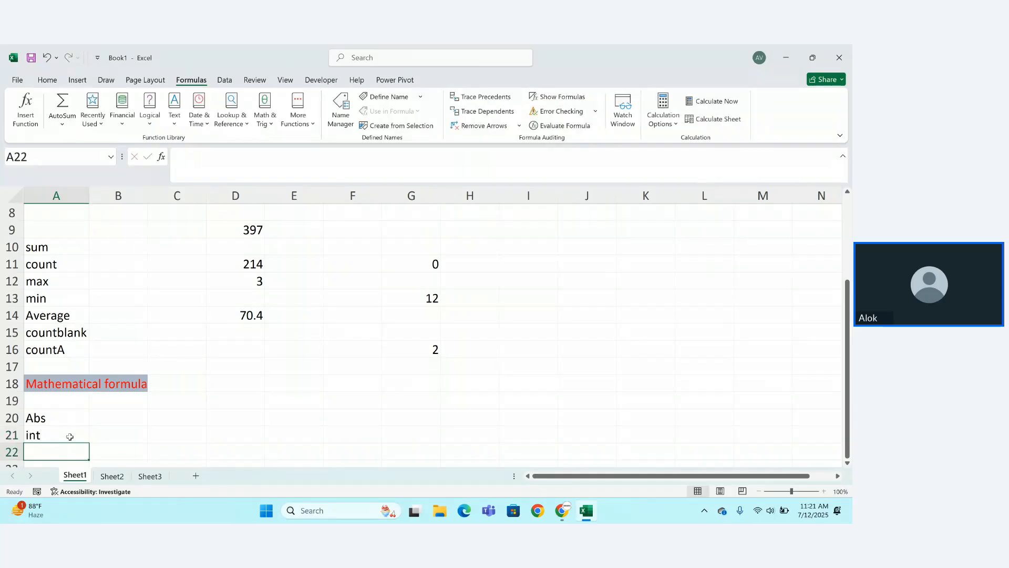
Enter 2.5, 35.6 and -6.32 down D20:D22, fixing a stray comma in 35.6.
left_click(215, 414)
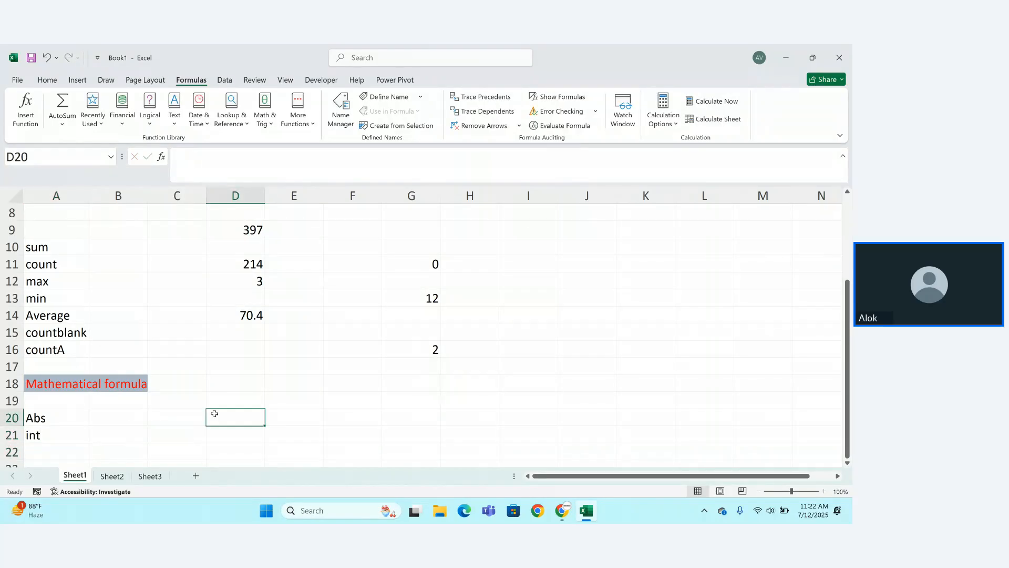
type("2.5")
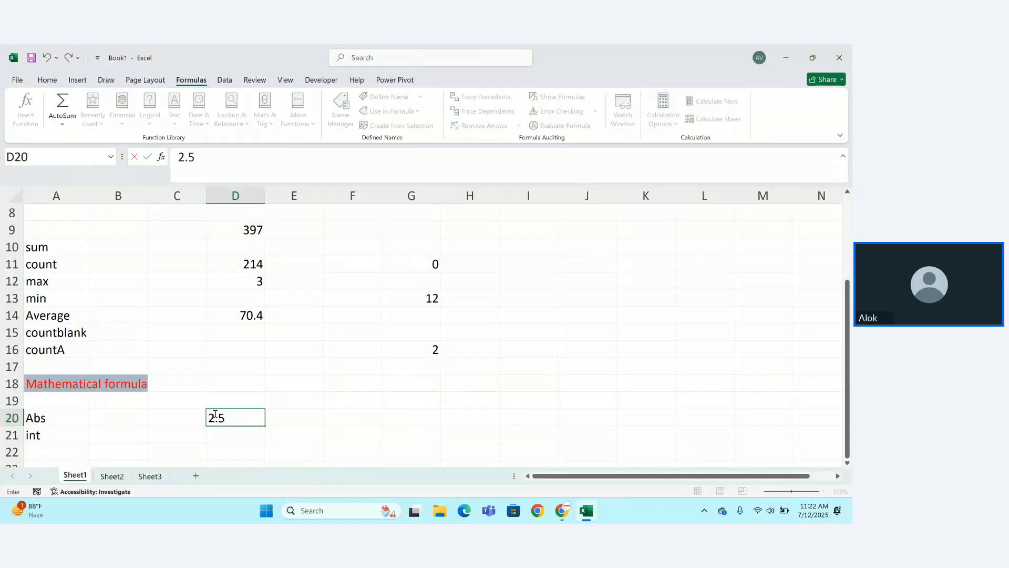
key("Return")
type("35,.")
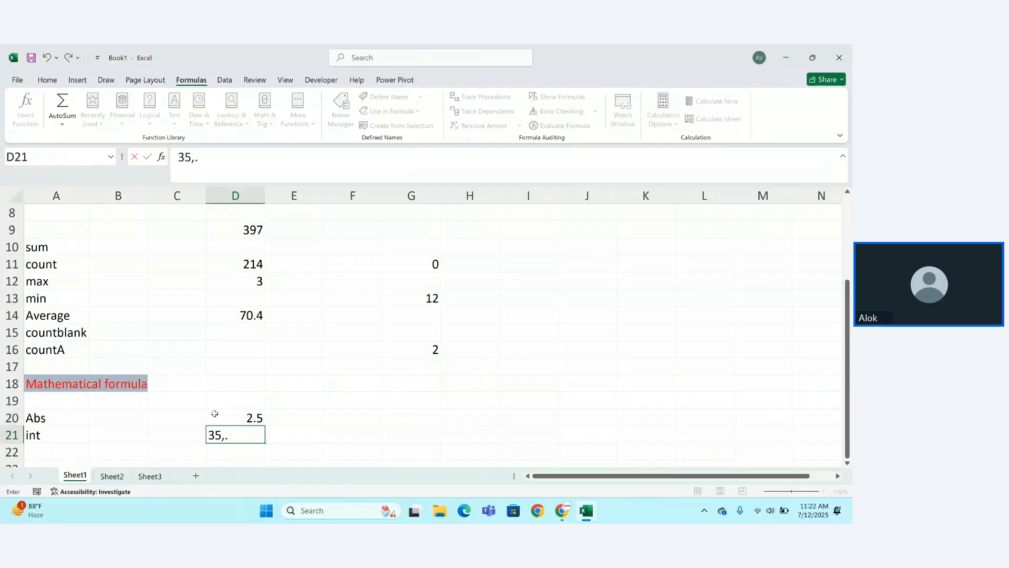
key("BackSpace")
type(".6")
key("Return")
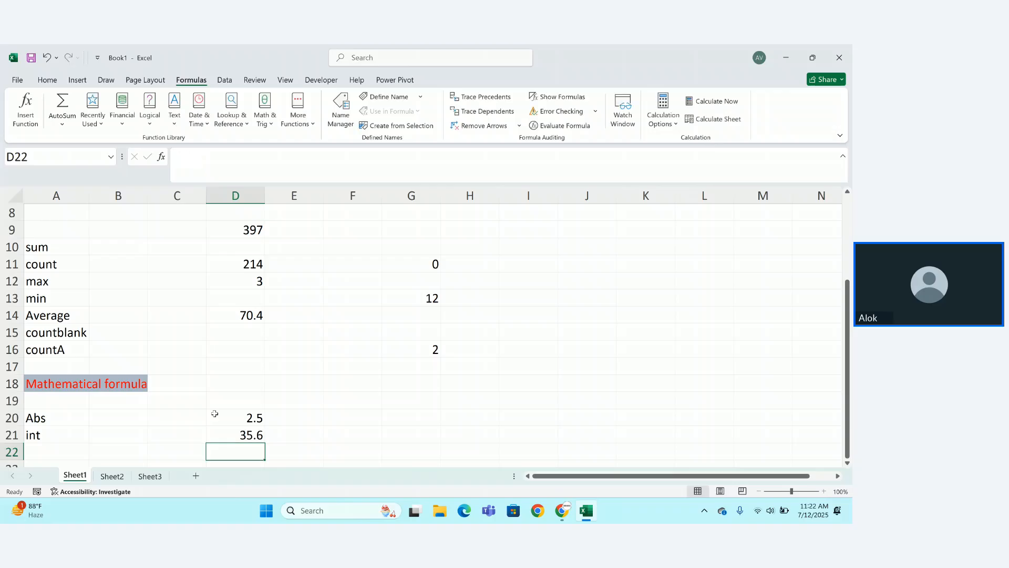
type("-6.3")
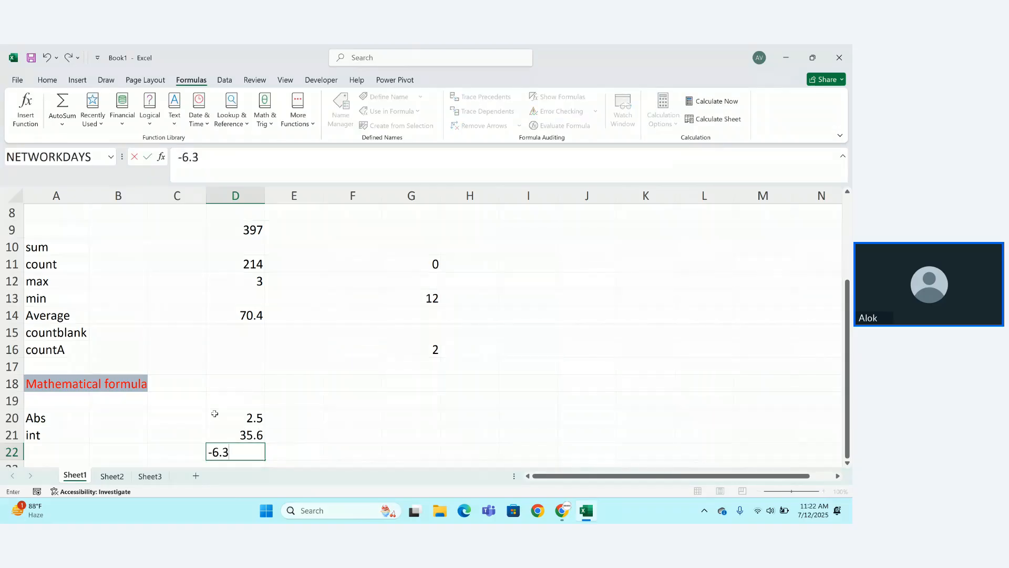
type("2")
key("Return")
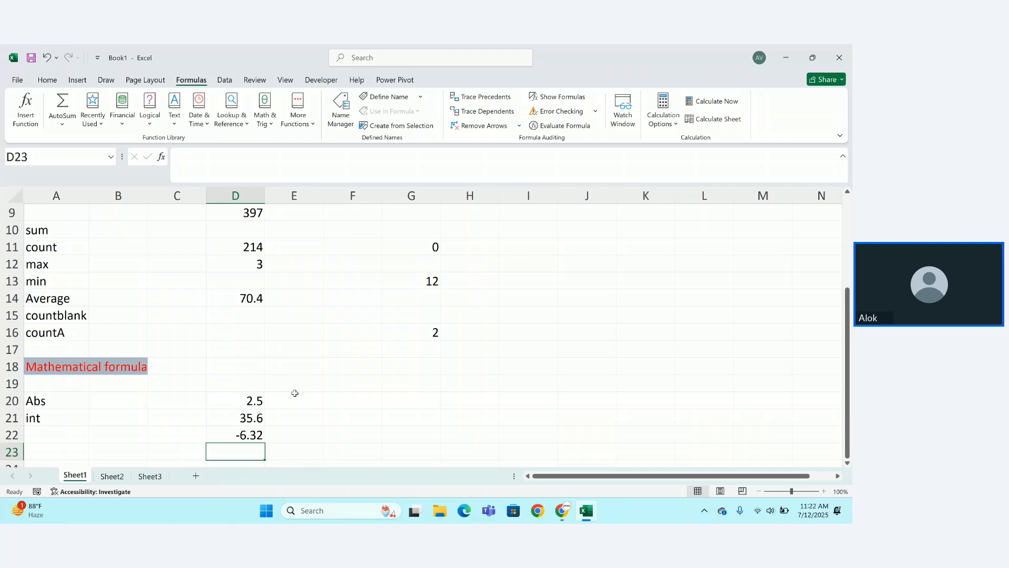
Put the header 'abs' in F19 and enter =ABS(D20) in F20.
left_click(335, 389)
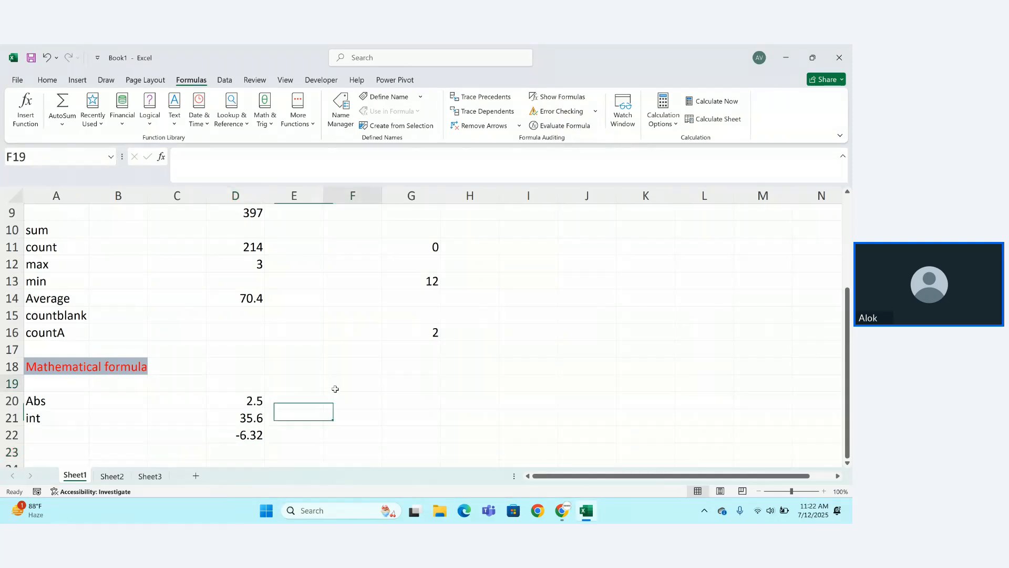
type("abs")
key("Return")
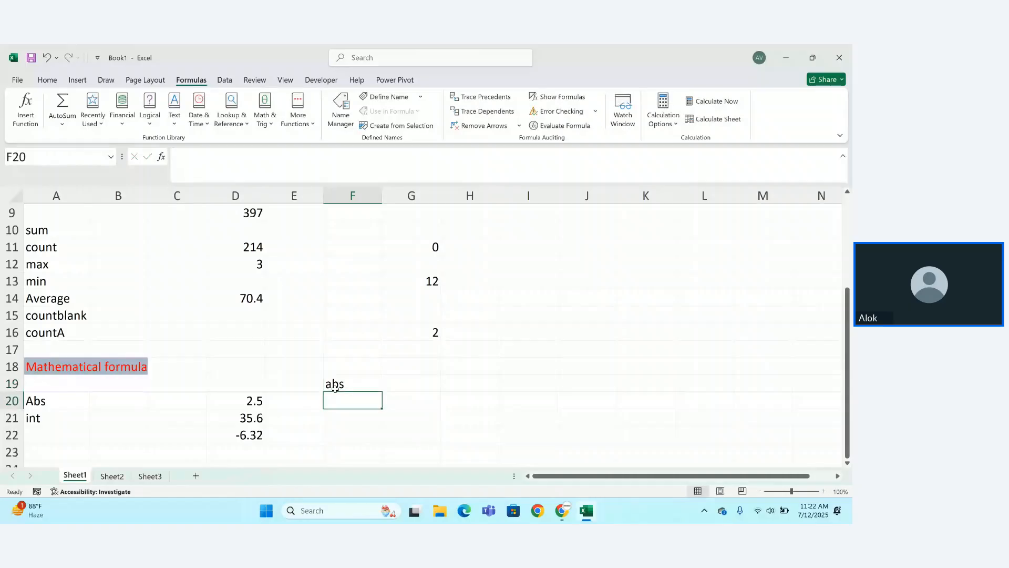
type("=ab")
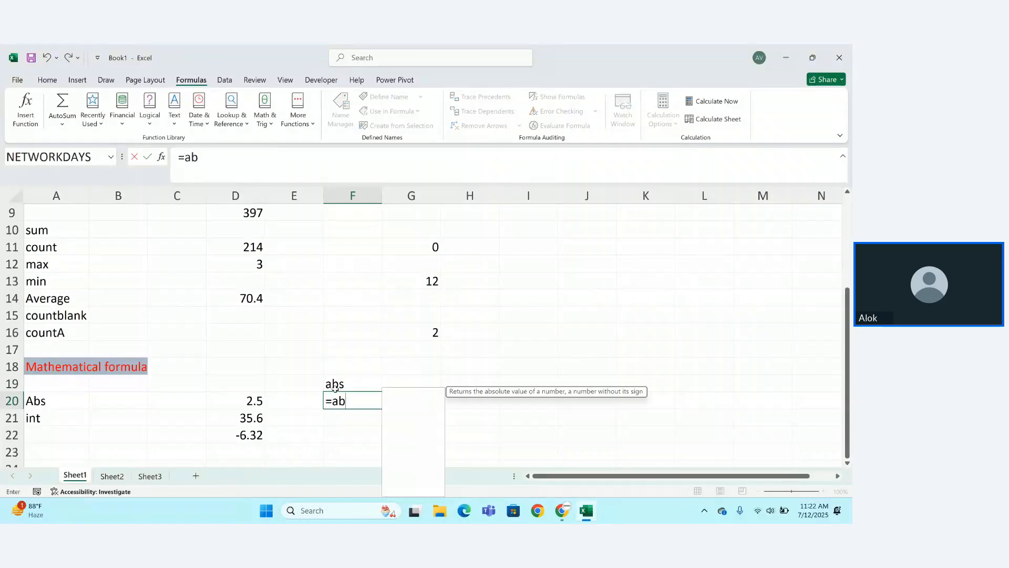
key("Tab")
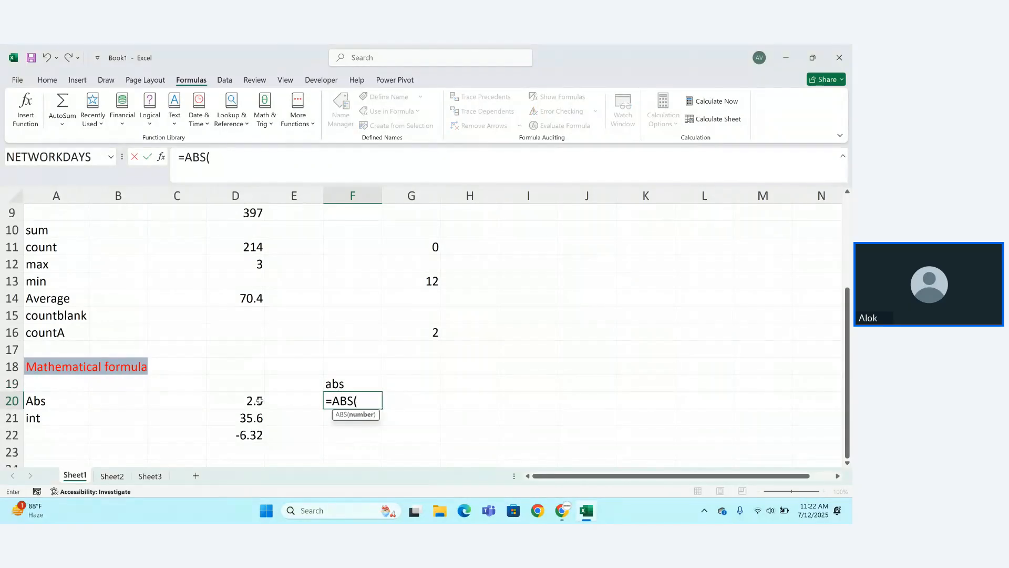
mouse_move(260, 401)
left_mouse_down()
mouse_move(259, 420)
mouse_move(260, 403)
left_mouse_up()
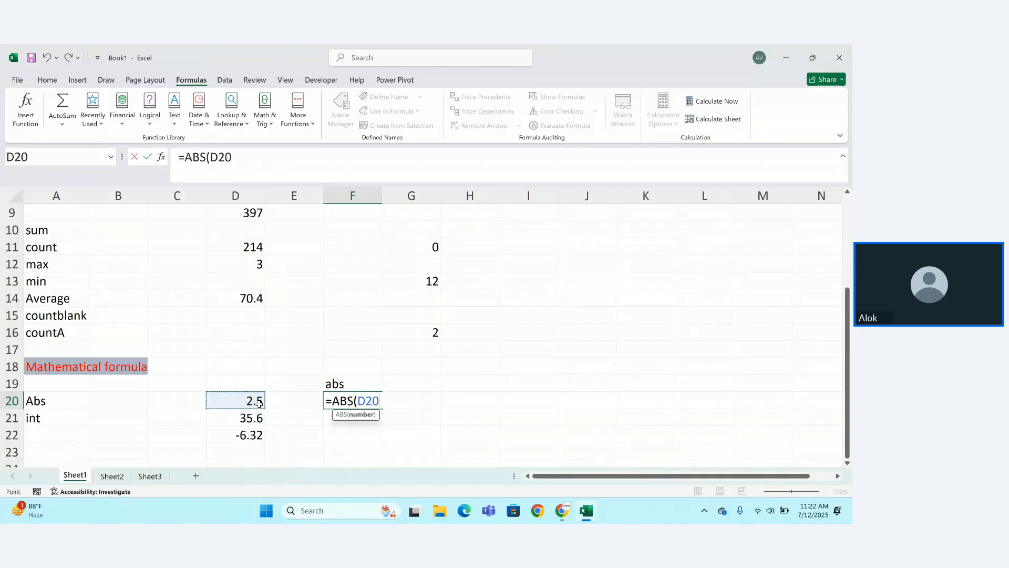
type(")")
key("Return")
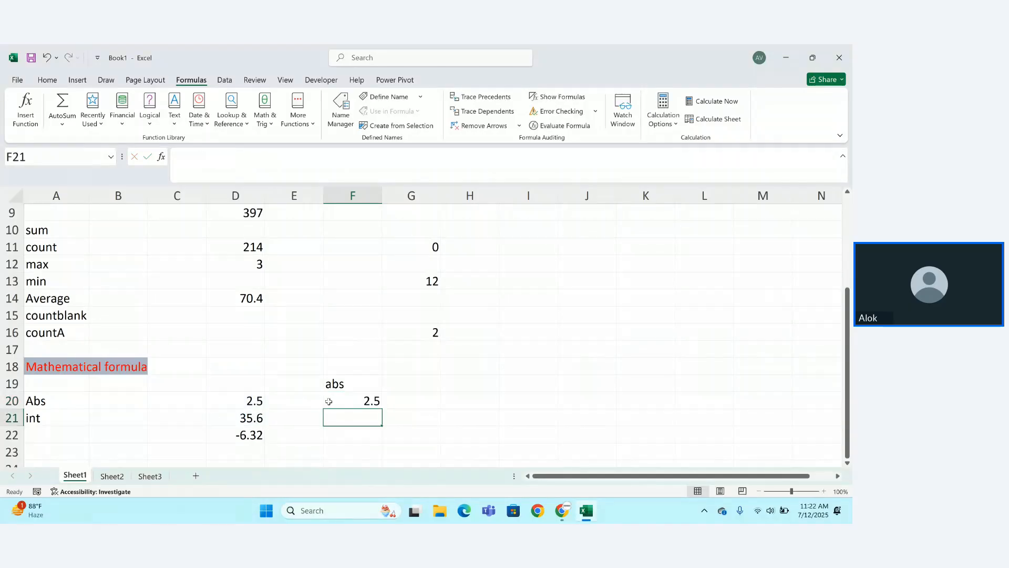
Fill the ABS formula down to F22, then leave G20 empty after an abandoned formula.
left_click(334, 401)
left_click_drag(382, 409, 386, 441)
left_click(359, 464)
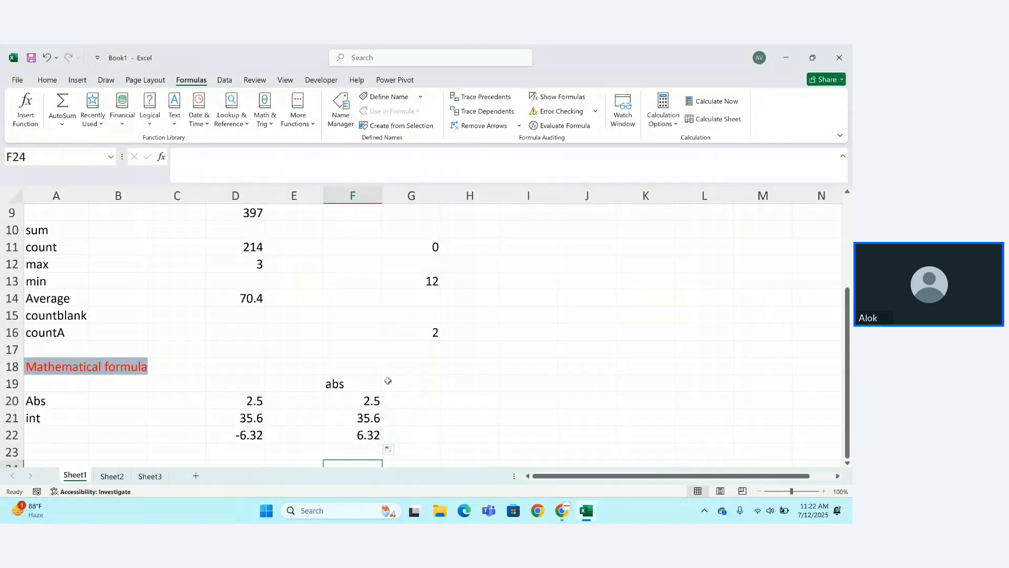
left_click(421, 380)
left_click(404, 398)
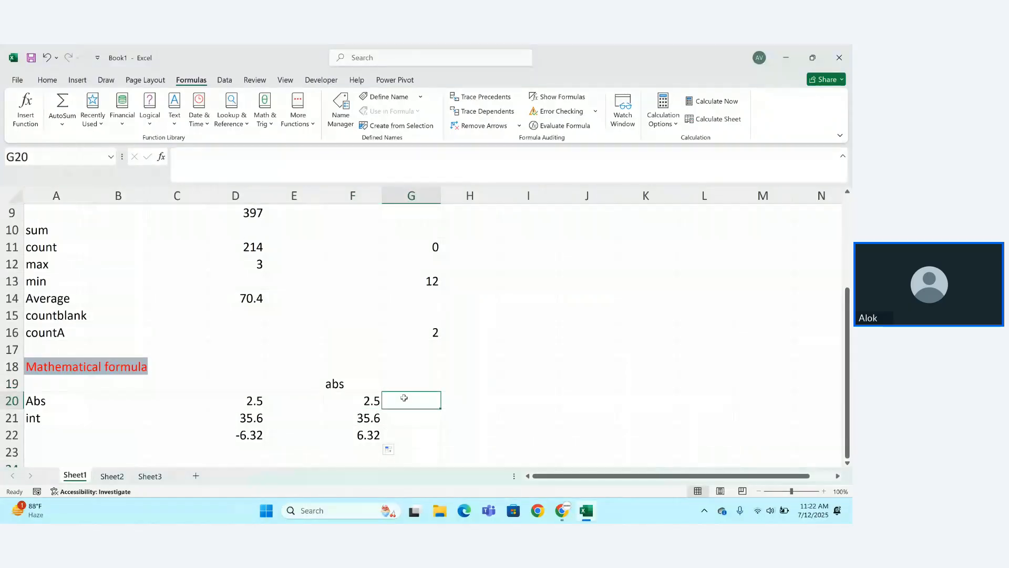
type("=abs")
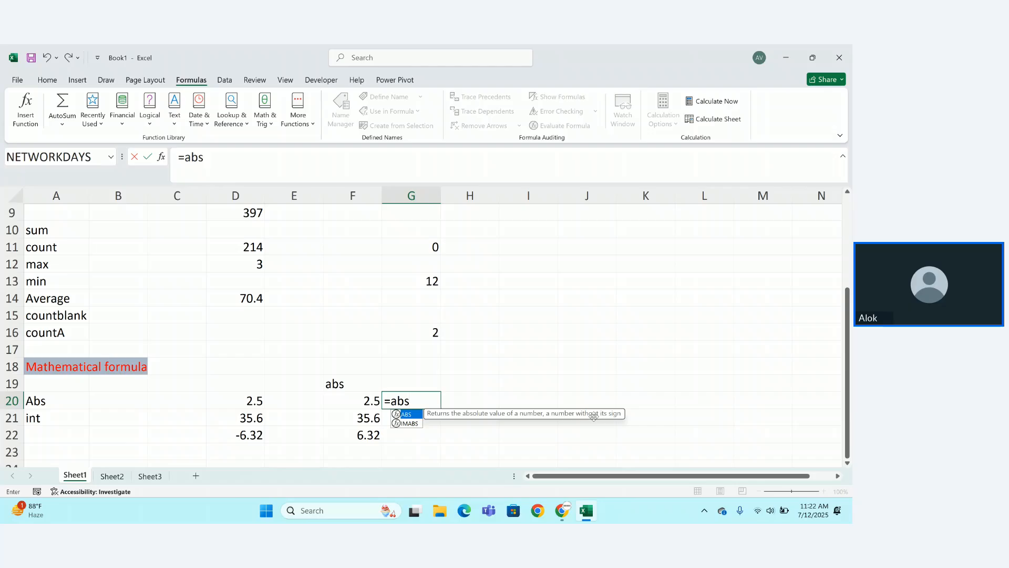
key("BackSpace")
key("BackSpace")
key("BackSpace")
key("BackSpace")
key("Return")
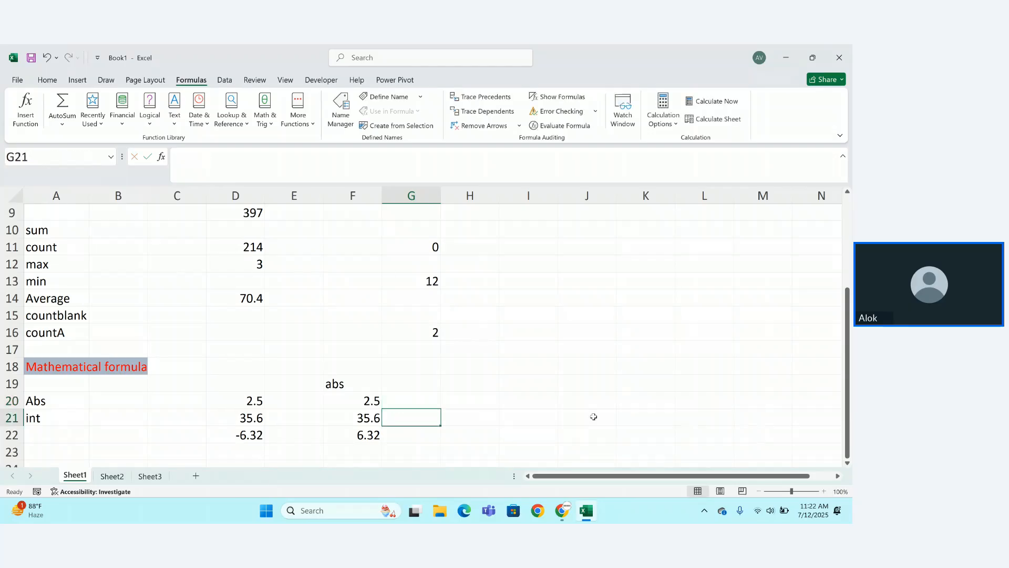
Put the header 'int' in G19 and enter =INT(D20) in G20.
left_click(426, 384)
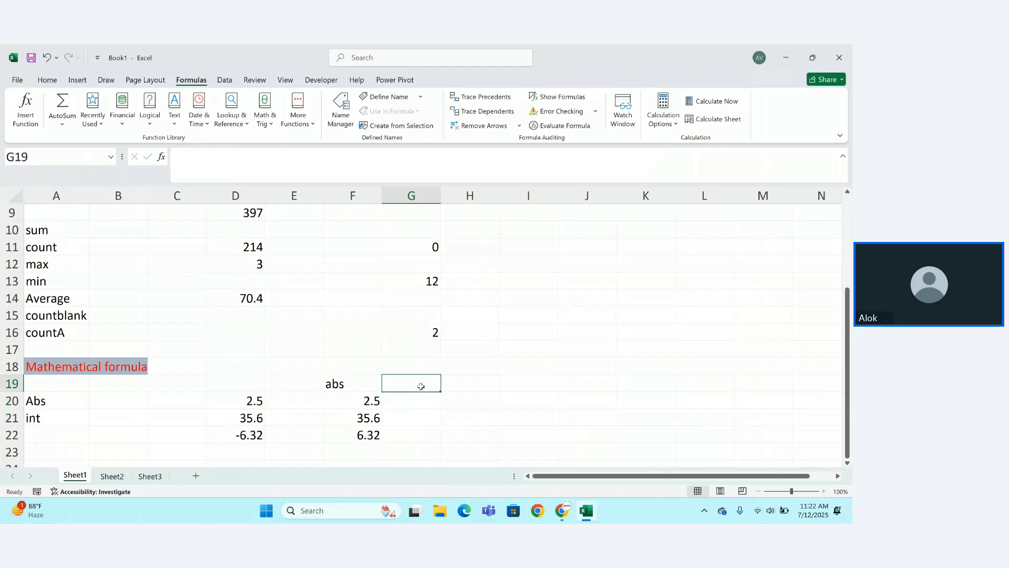
type("int")
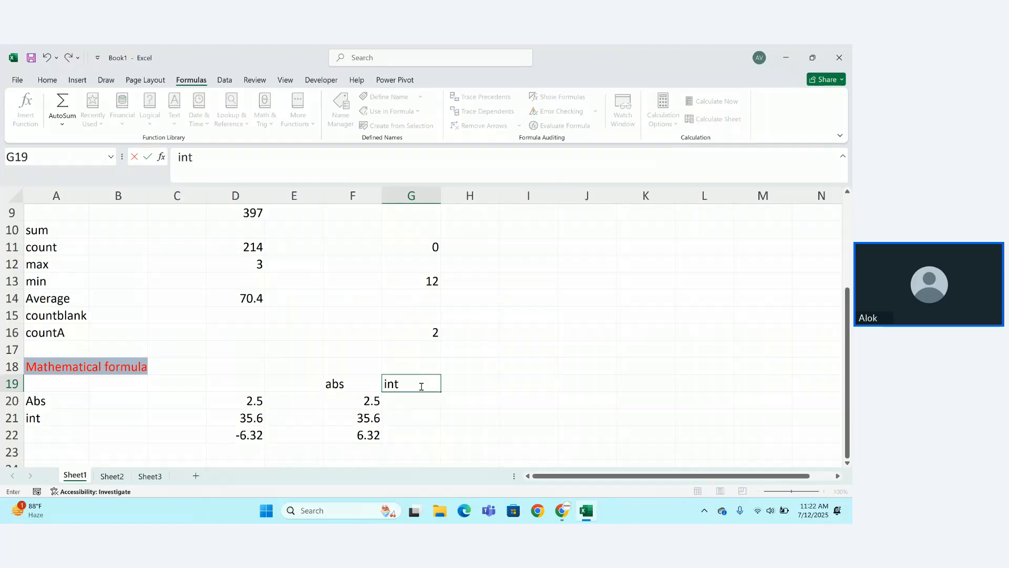
key("Return")
type("=int")
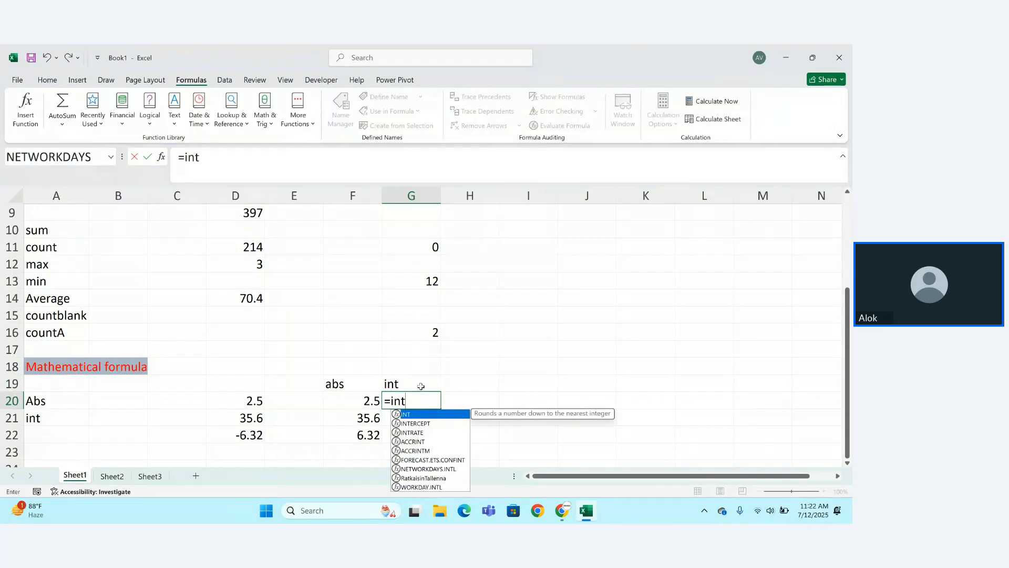
key("Tab")
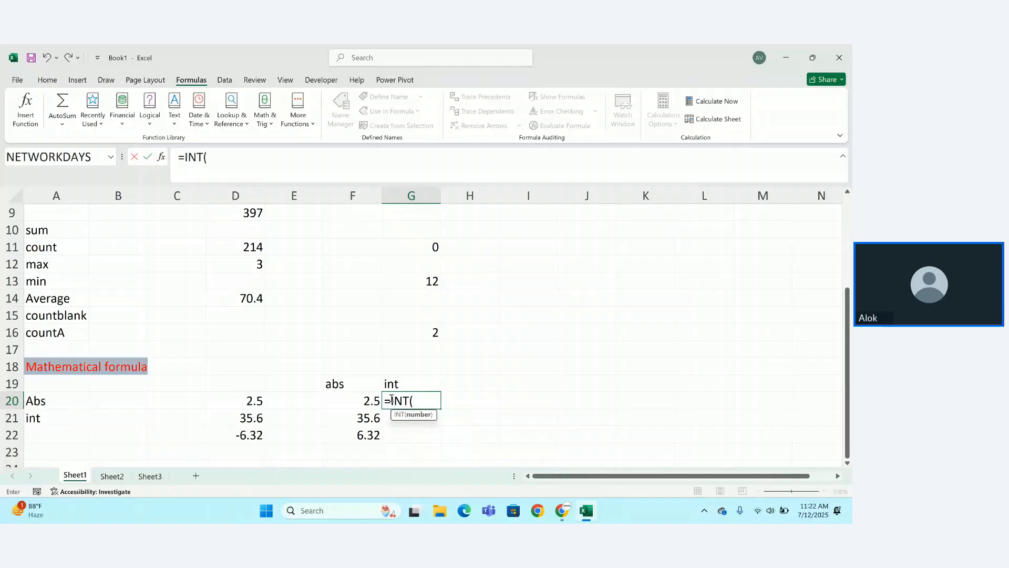
left_click(240, 401)
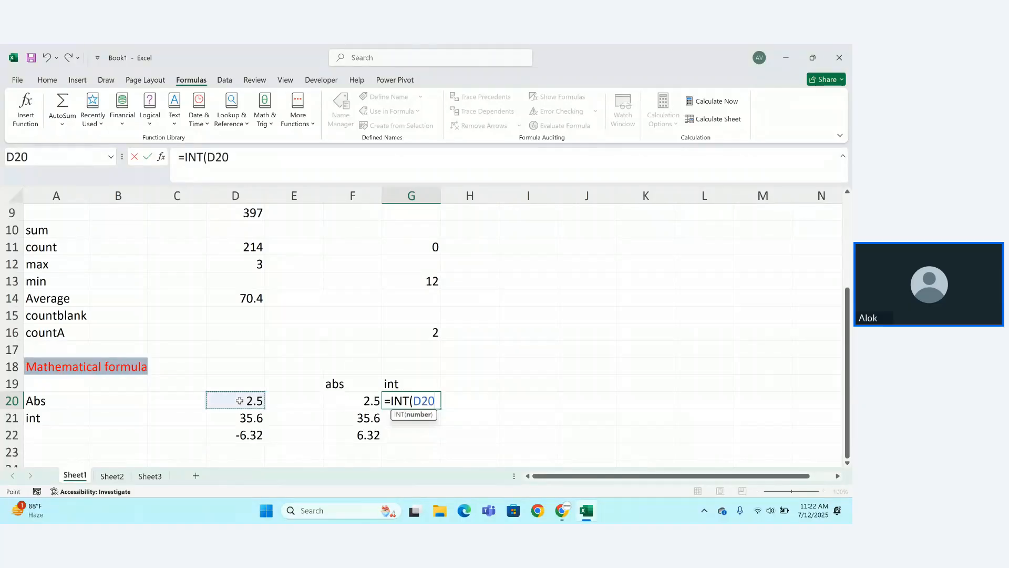
type(")")
key("Return")
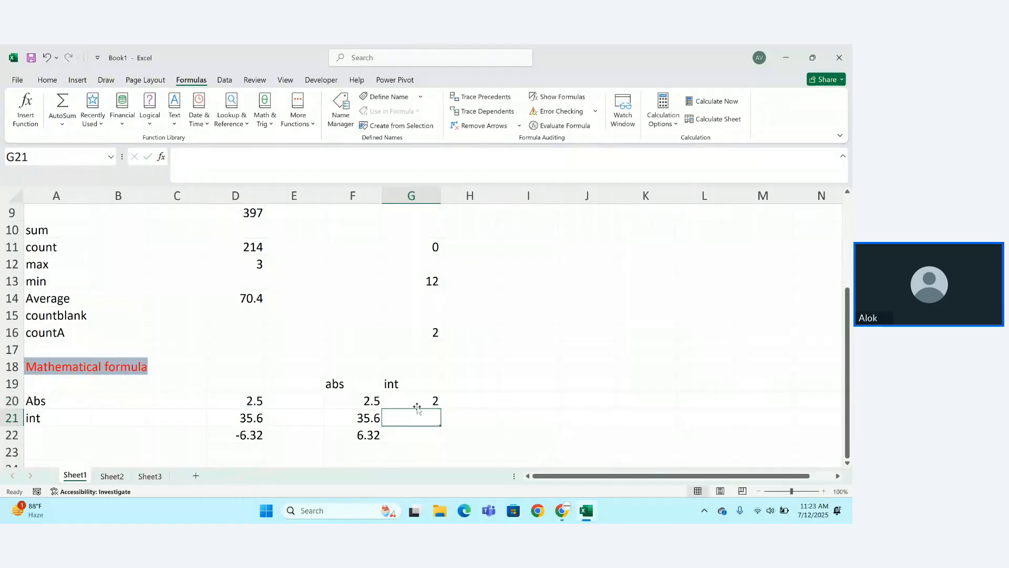
Fill the INT formula down to G22, giving 35 and -7, and check the G22 and F22 formulas.
left_click(416, 402)
left_click_drag(443, 409, 441, 446)
left_click(475, 447)
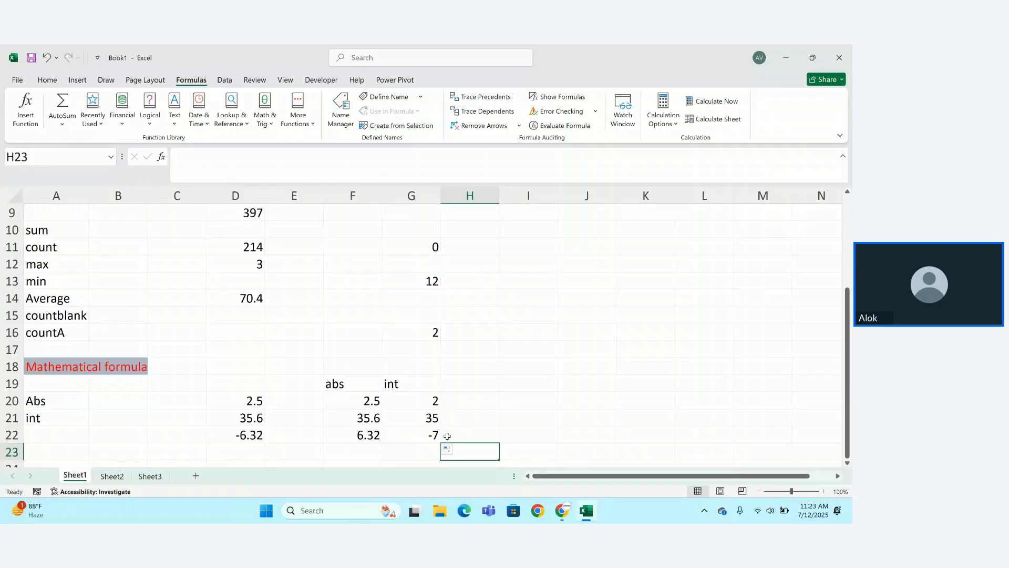
left_click(426, 439)
double_click(425, 439)
key("Return")
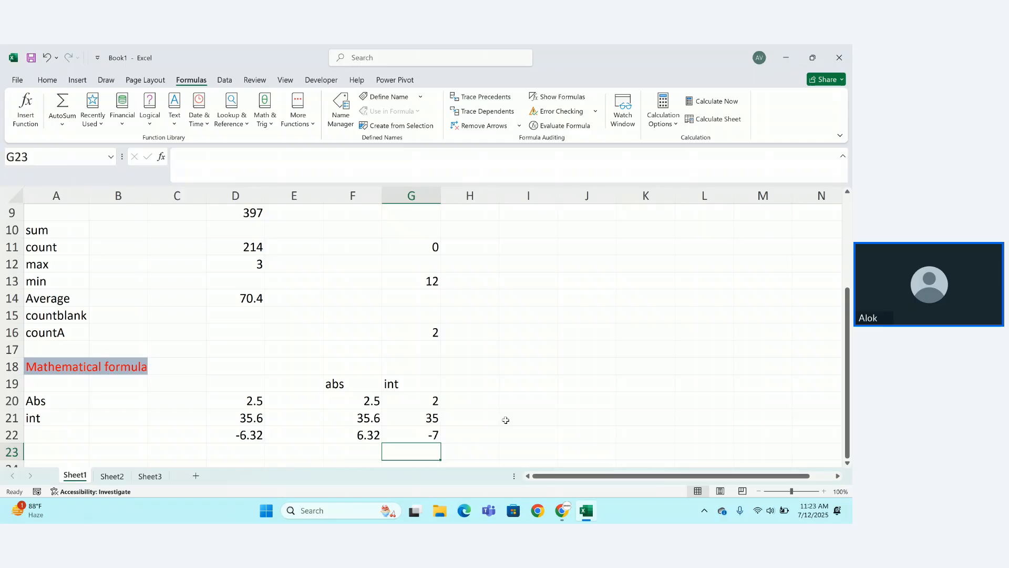
key("Up")
left_click(356, 427)
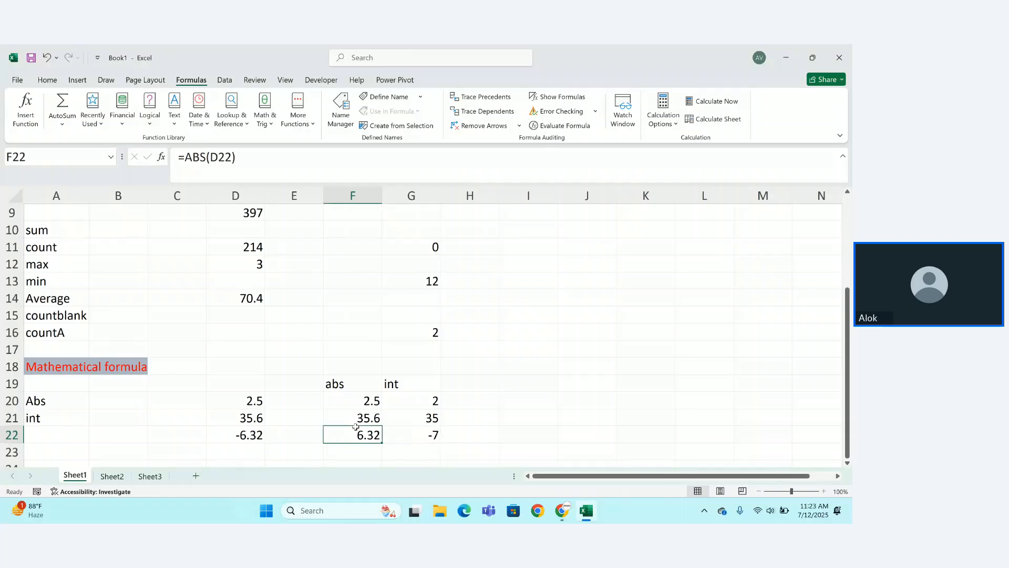
Add the headers 'abs(int)' in H19 and 'int(abs)' in I19.
left_click(336, 389)
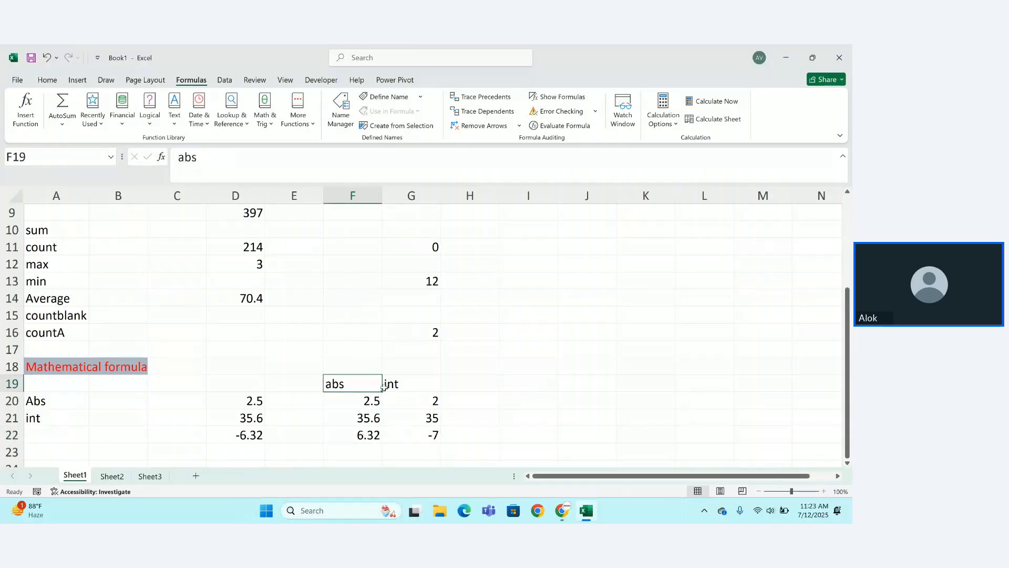
left_click(415, 383)
left_click(465, 385)
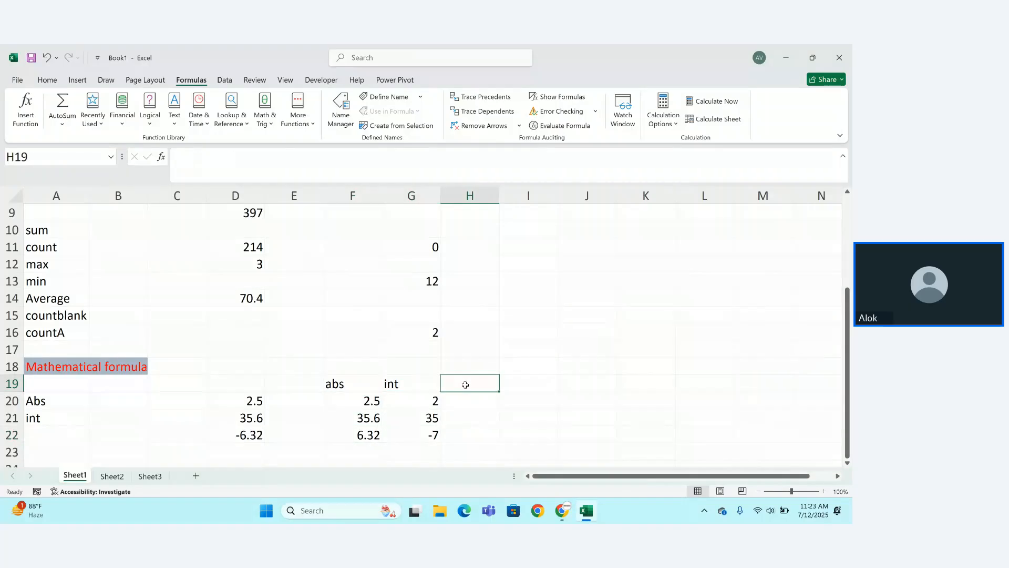
type("abs(int)")
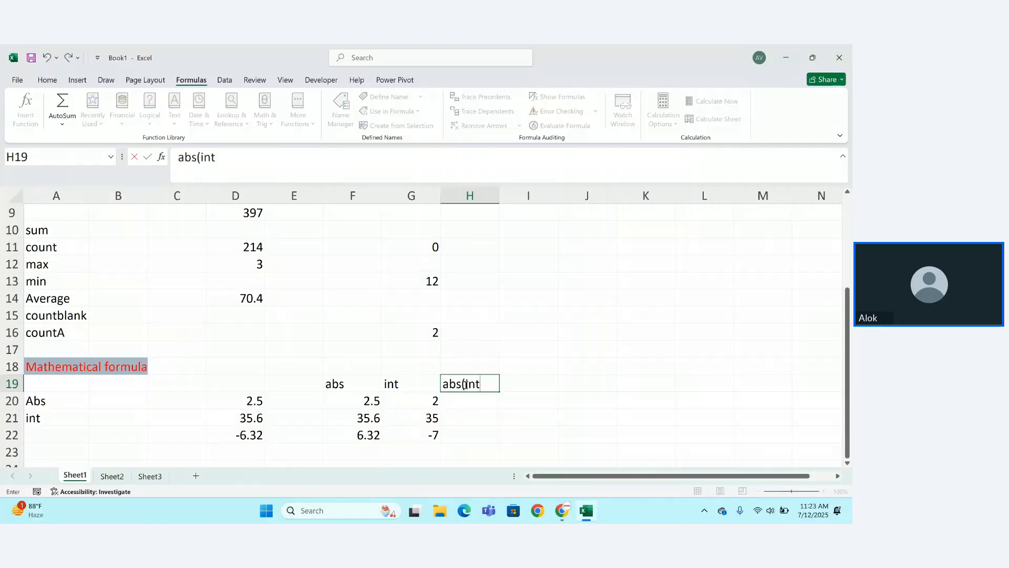
key("ctrl+Return")
key("Return")
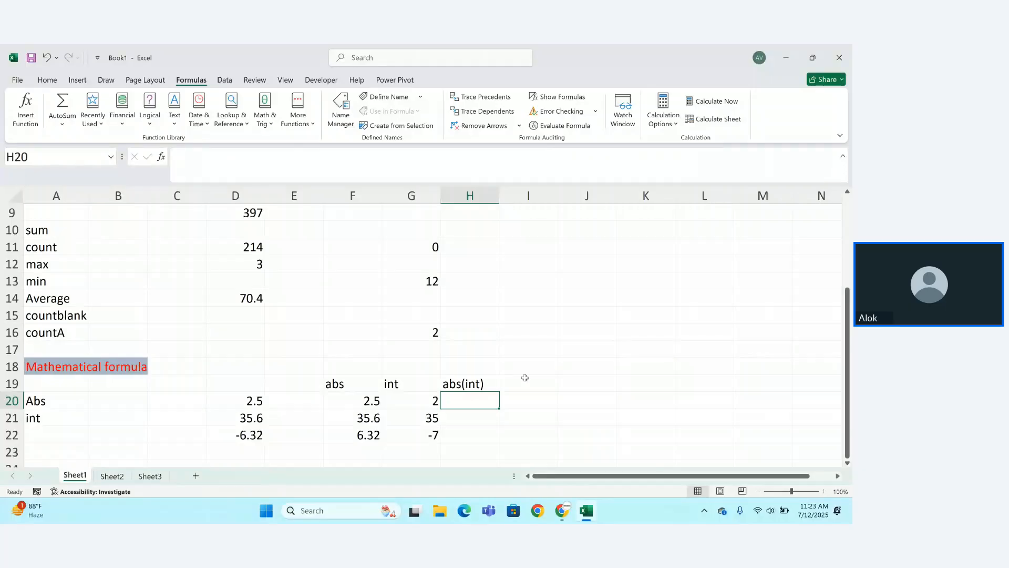
left_click(526, 378)
type("int(")
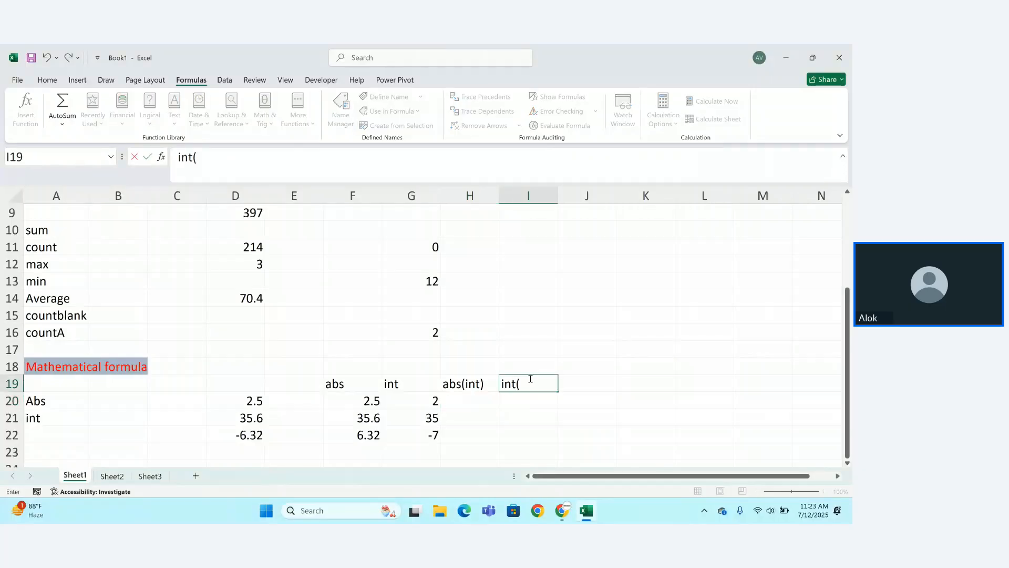
type("abs)")
key("Return")
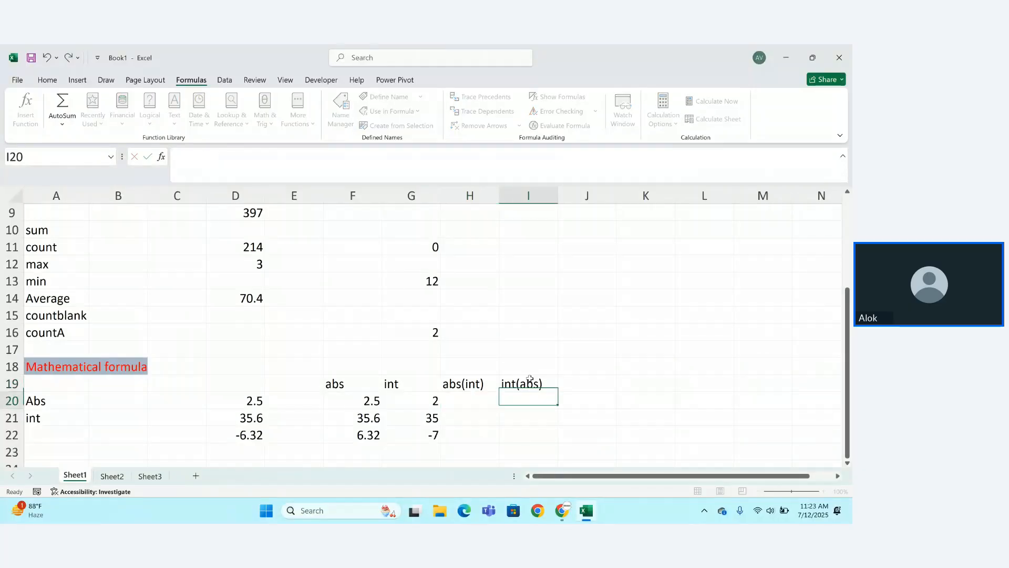
Enter =ABS(INT(D20)) in H20, adding the missing closing parenthesis after Excel's error message.
left_click(482, 403)
type("=")
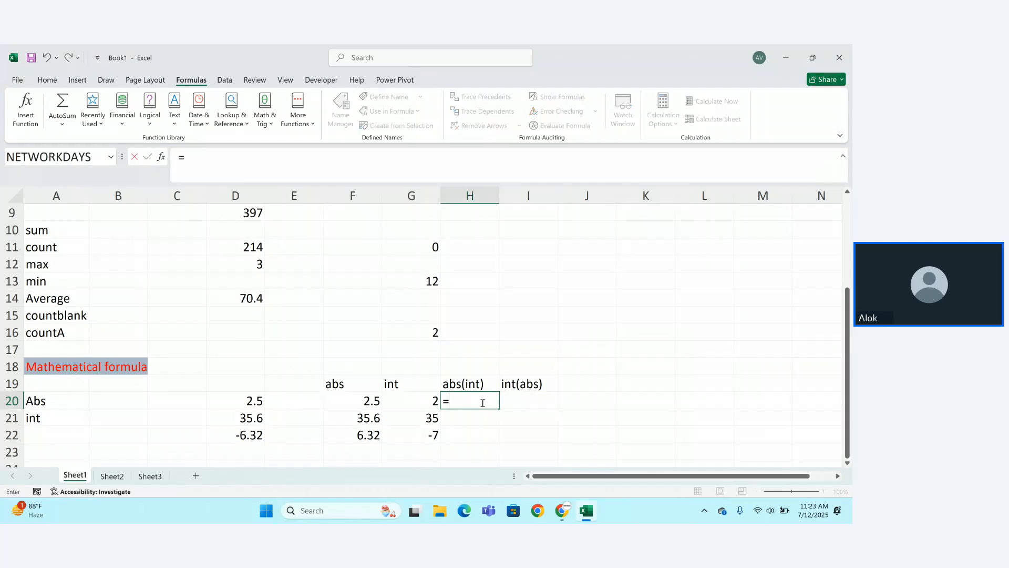
type("abs")
key("Tab")
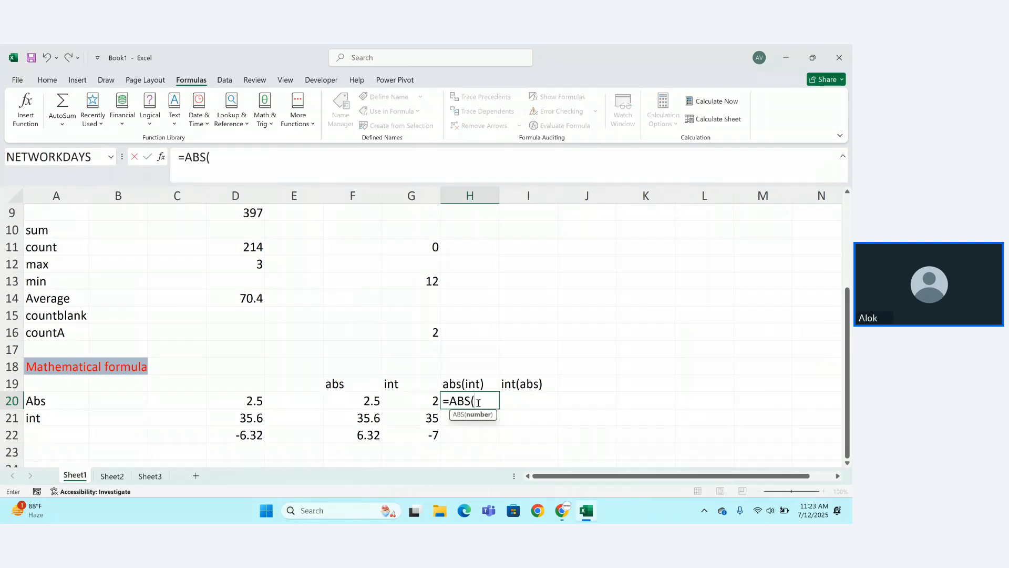
type("t")
key("Tab")
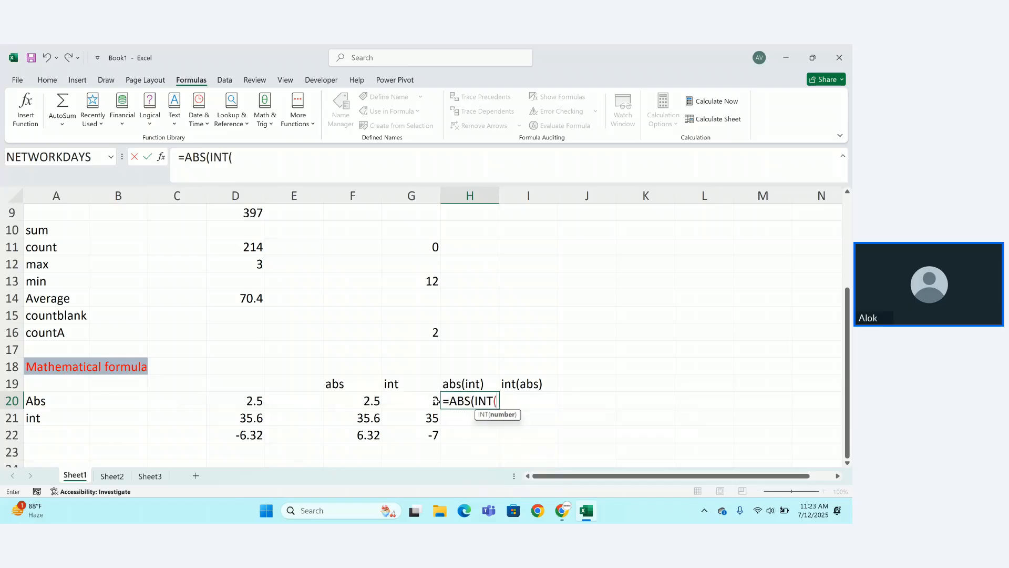
left_click(259, 401)
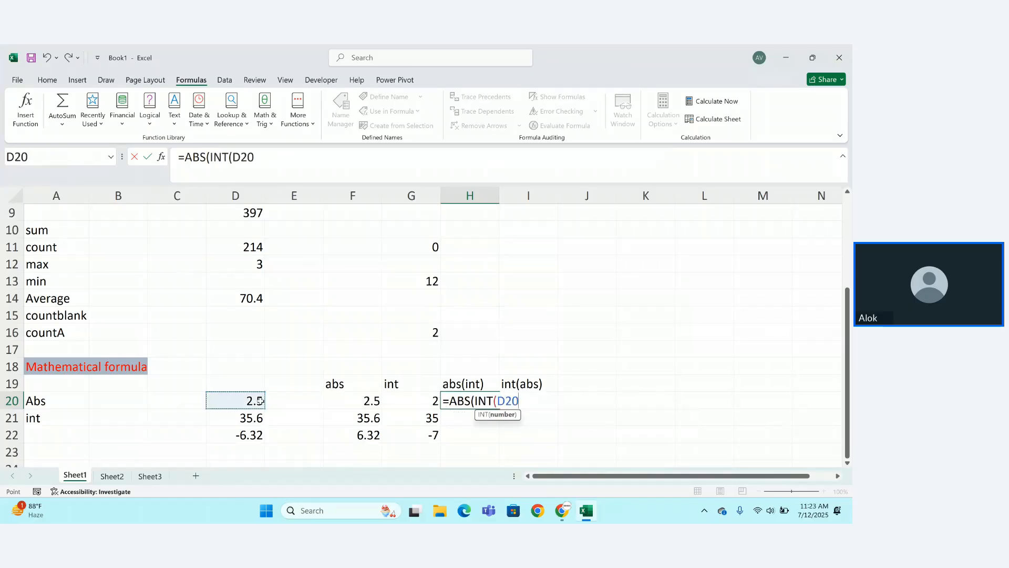
type(")")
key("Return")
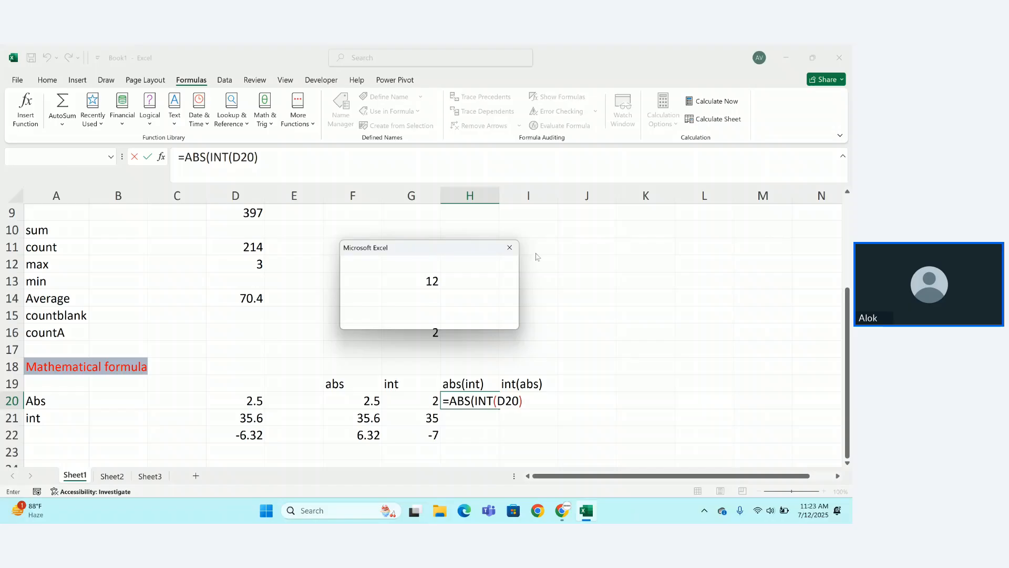
left_click(509, 247)
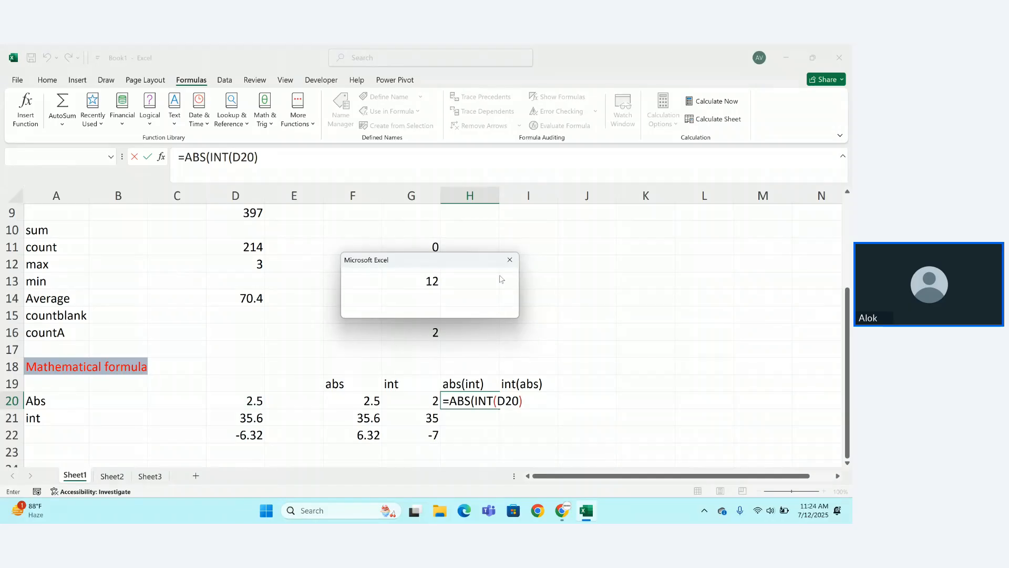
left_click(510, 260)
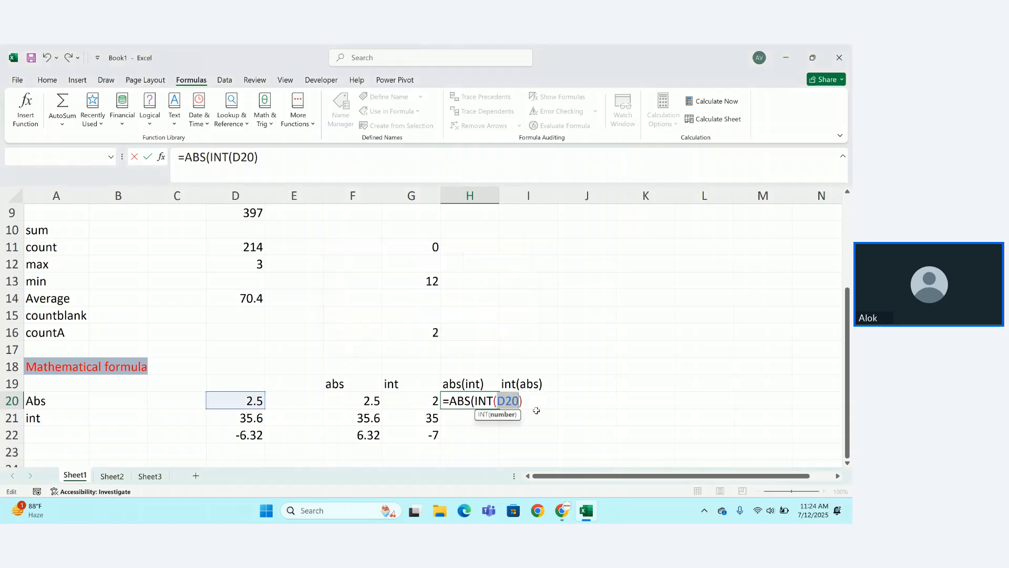
key("Right")
type(")")
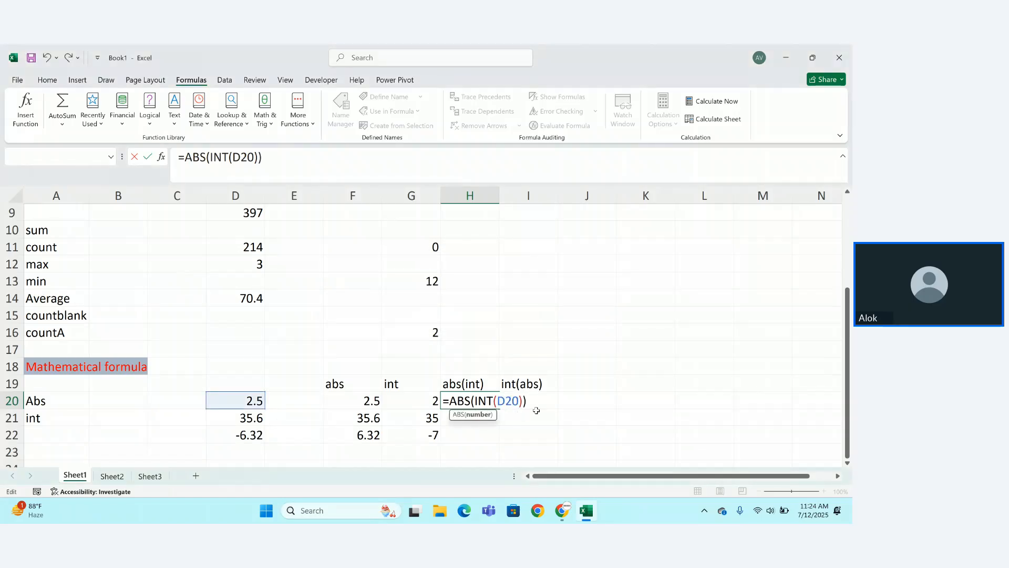
key("Return")
Fill the ABS(INT()) formula down to H22, giving 2, 35 and 7.
left_click(493, 405)
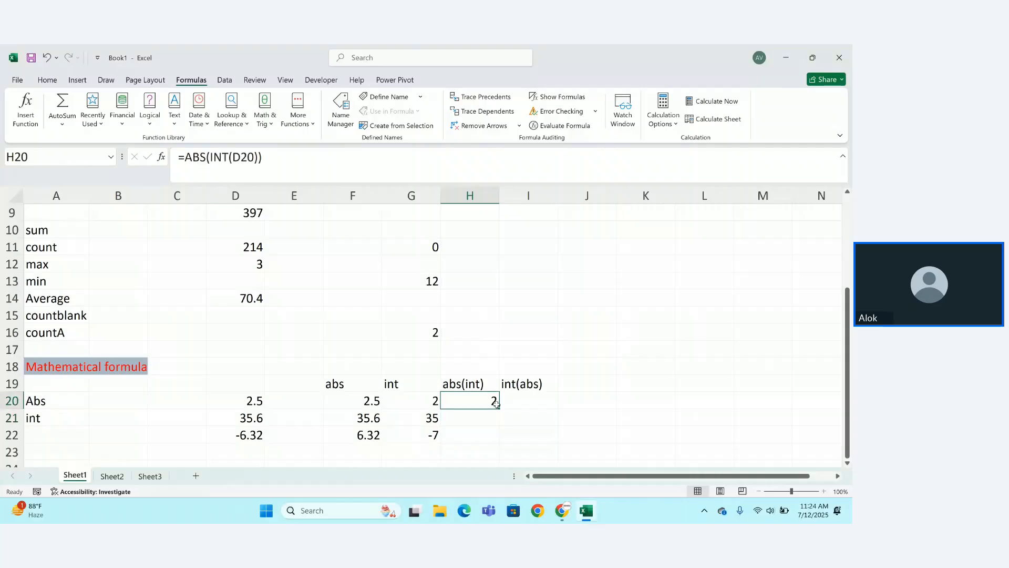
left_click_drag(499, 408, 500, 443)
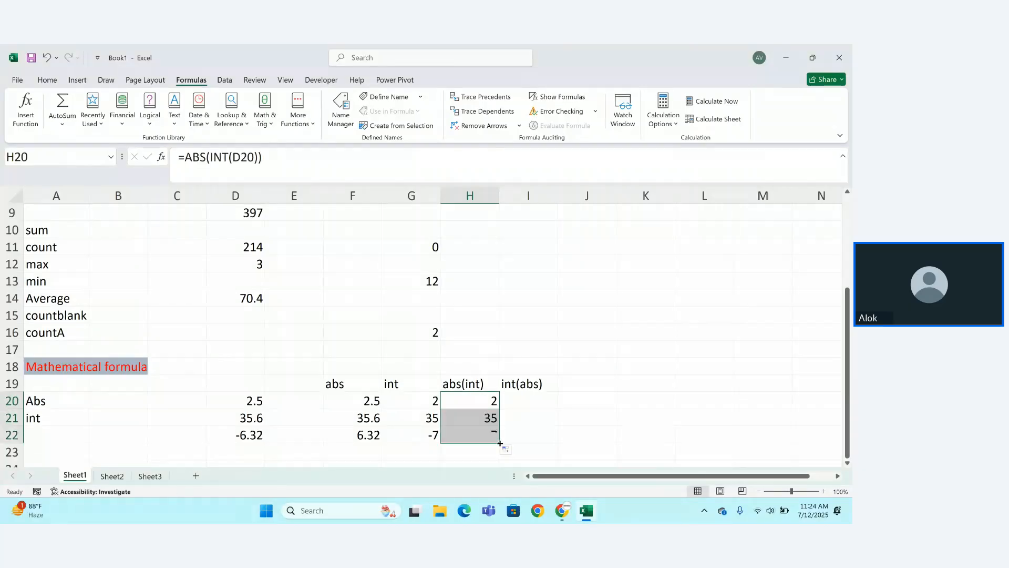
left_click(532, 405)
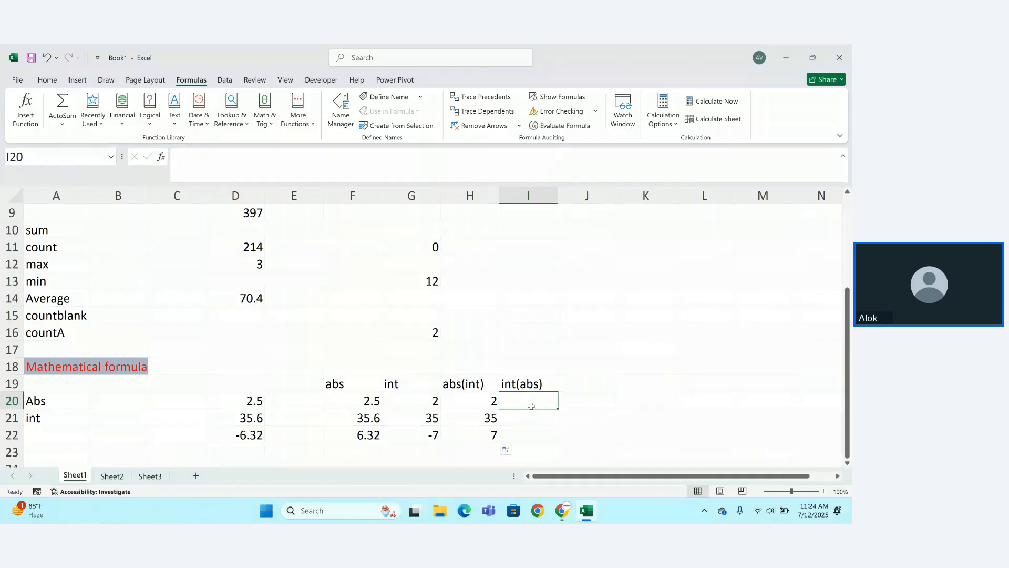
Enter =INT(ABS(D20)) in I20 and fill it to I22, giving 2, 35 and 6.
type("=int")
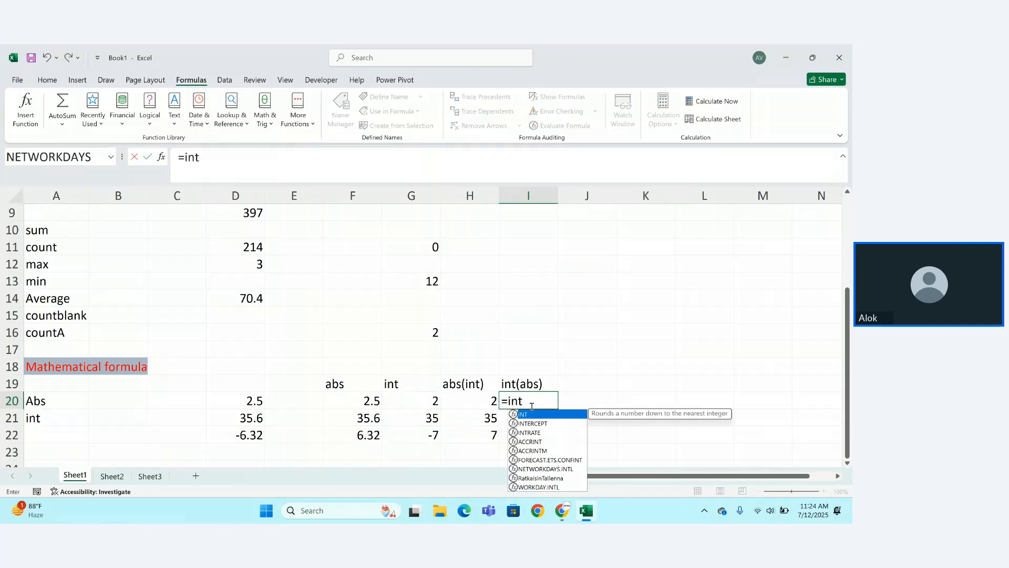
key("Tab")
type("a")
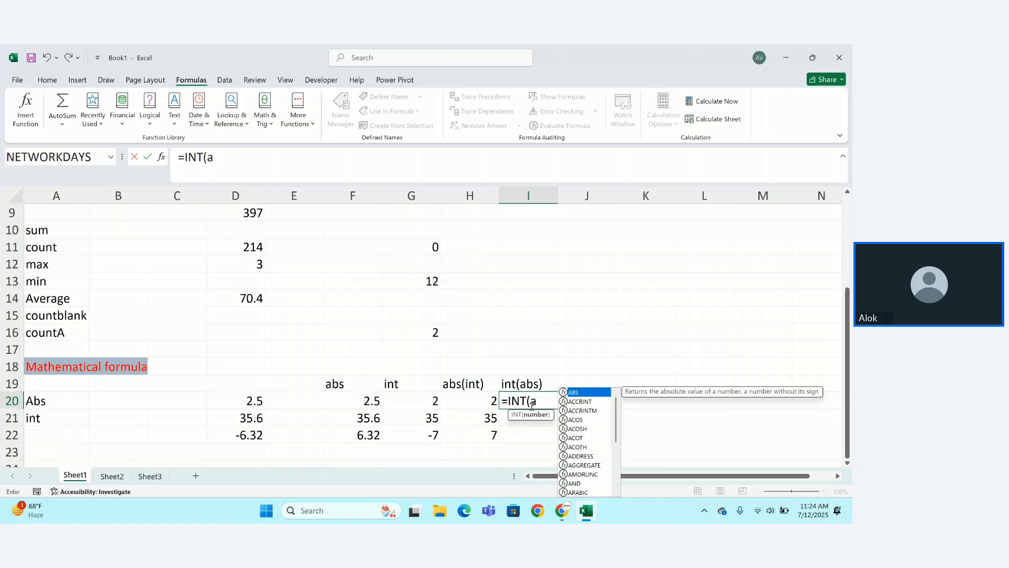
key("Tab")
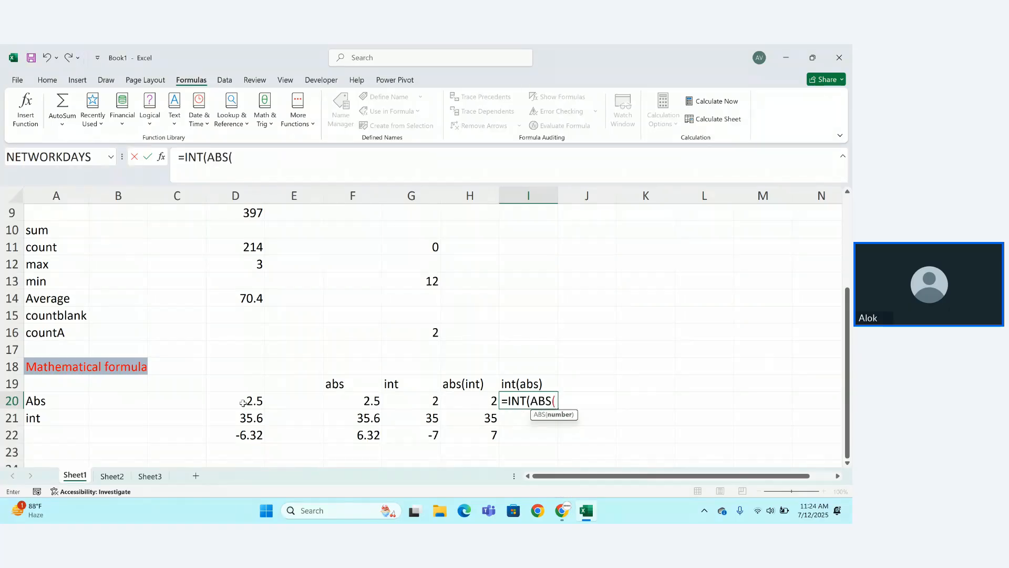
left_click(243, 403)
type("))")
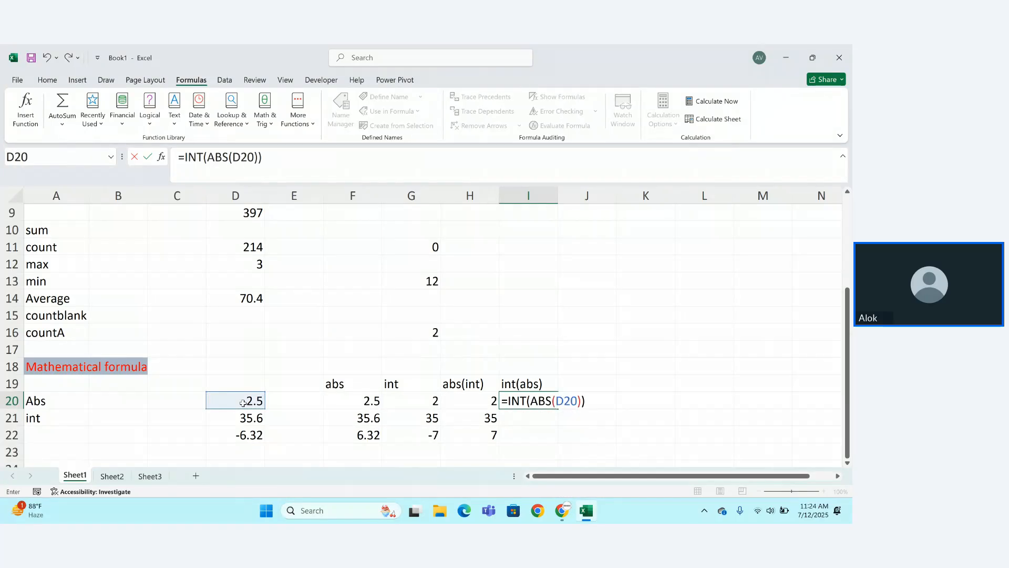
key("Return")
left_click(550, 401)
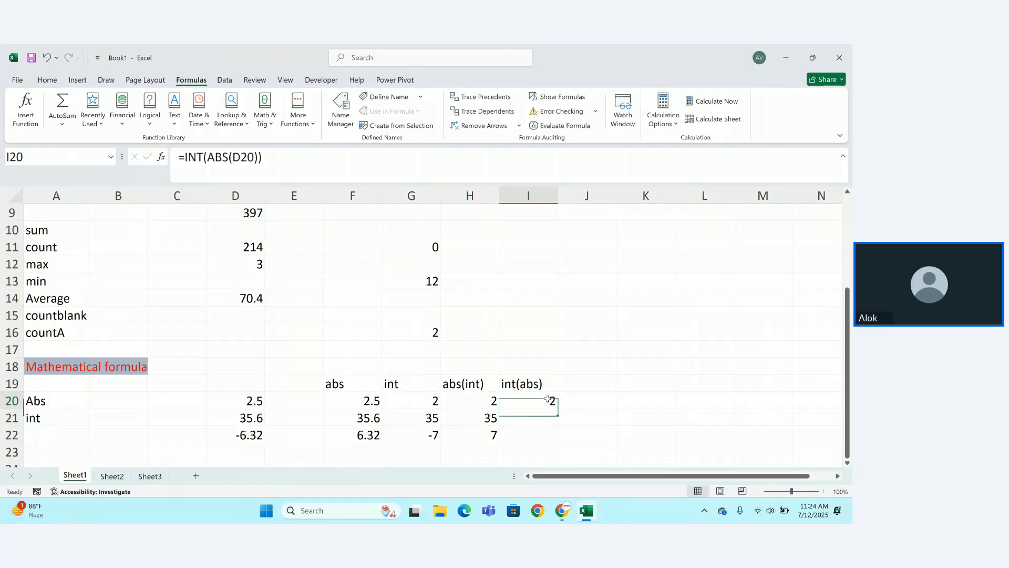
left_click_drag(557, 408, 558, 445)
left_click(579, 451)
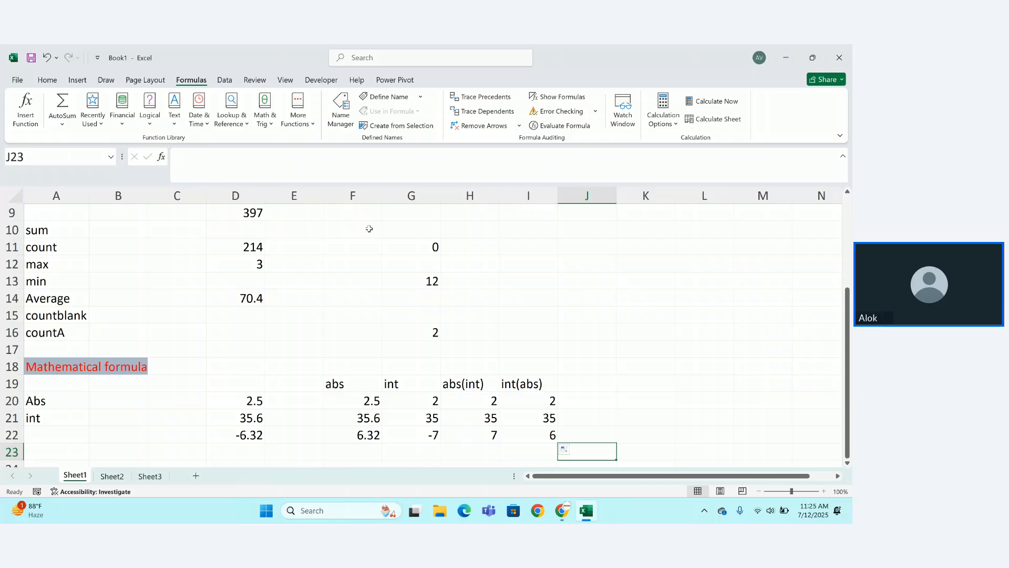
Enter the label 'roman' in A23 followed by 1, 2 and 3 in B23:D23.
left_click(266, 125)
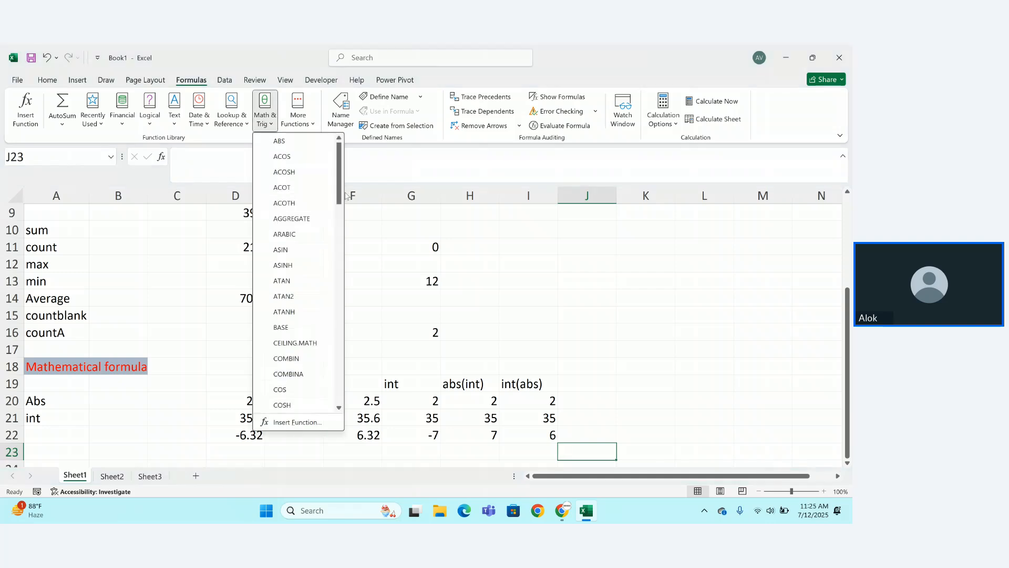
left_click(367, 224)
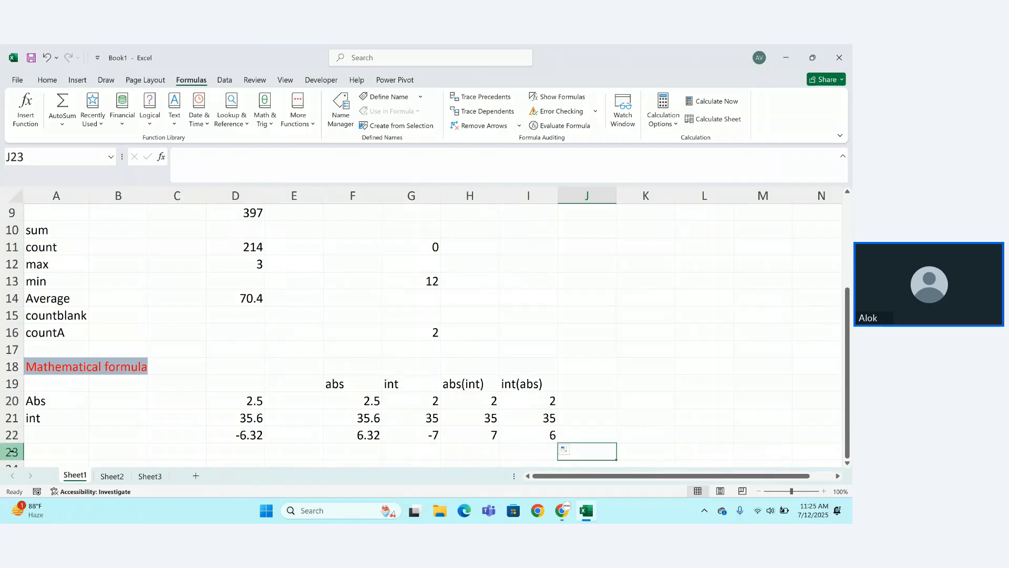
left_click(38, 453)
type("roman")
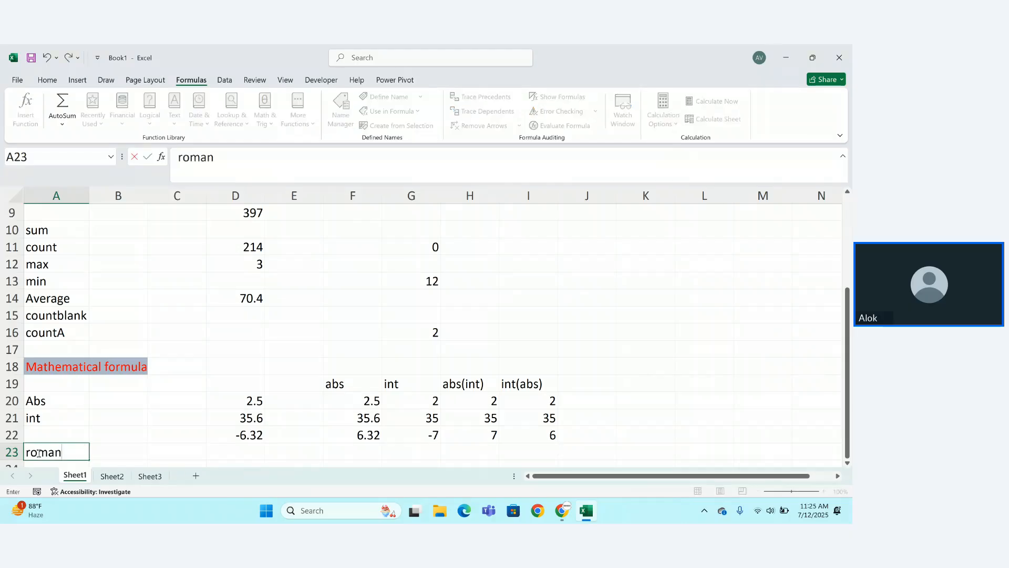
key("Tab")
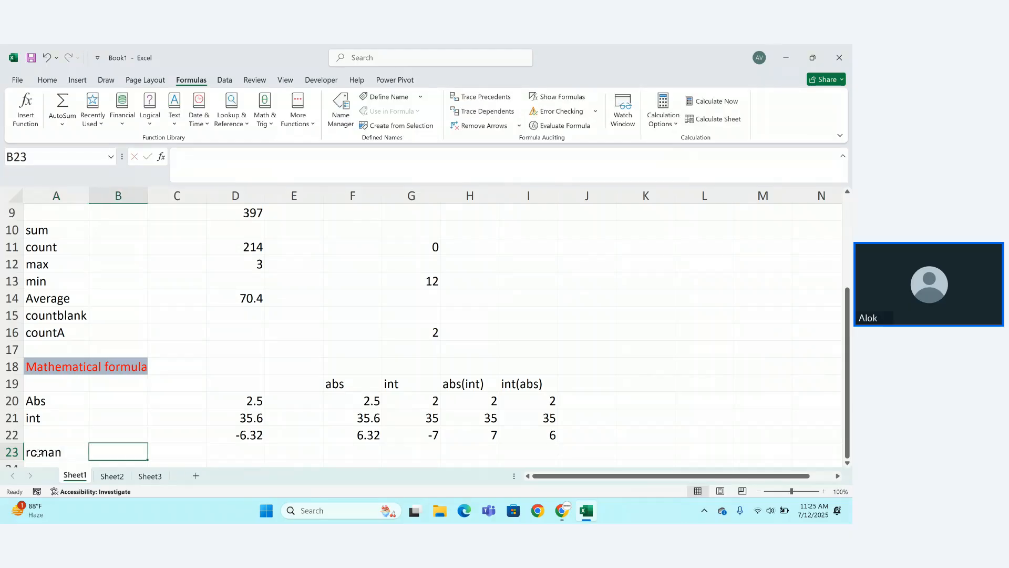
type("1")
key("Tab")
type("2")
key("Tab")
type("3")
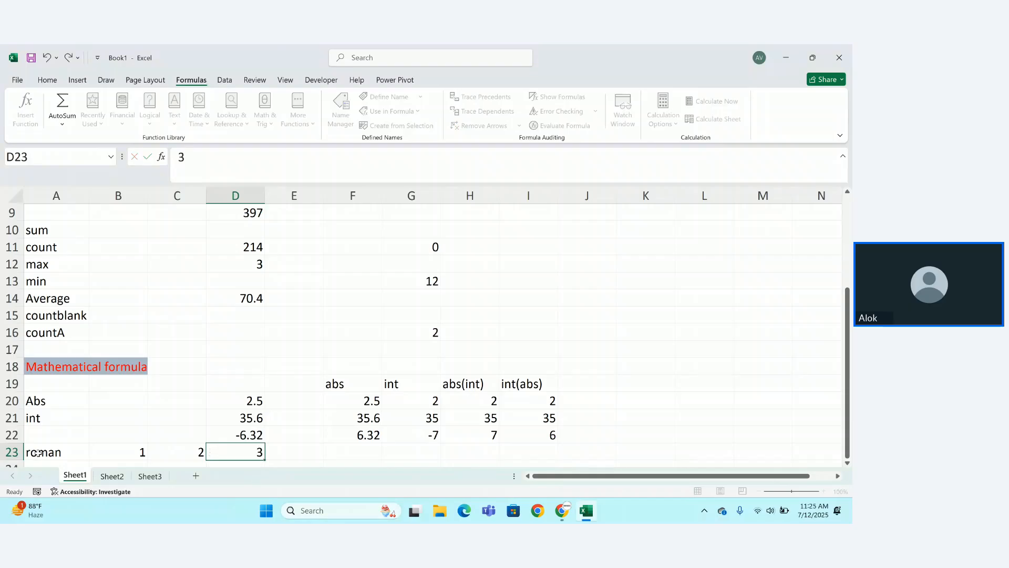
key("Tab")
Enter =ROMAN(B23) in E23 and fill it across to G23, giving I, II, III.
type("=rom")
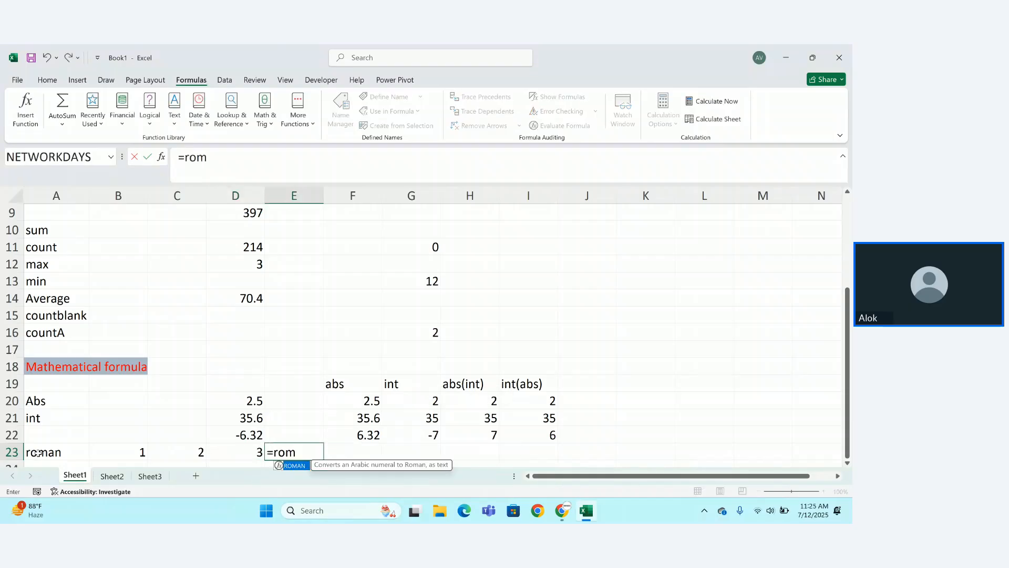
key("Tab")
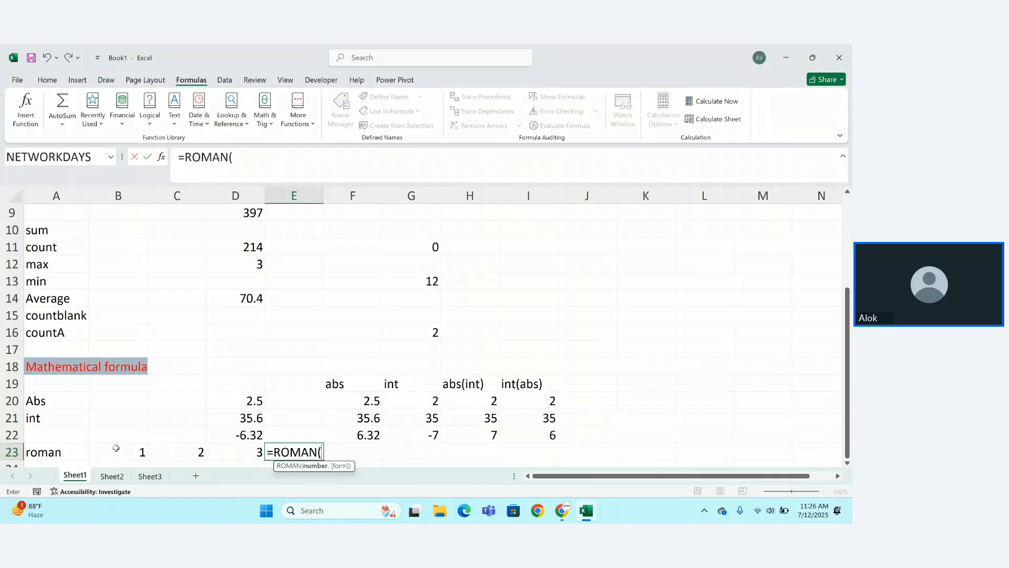
left_click(116, 448)
key("Return")
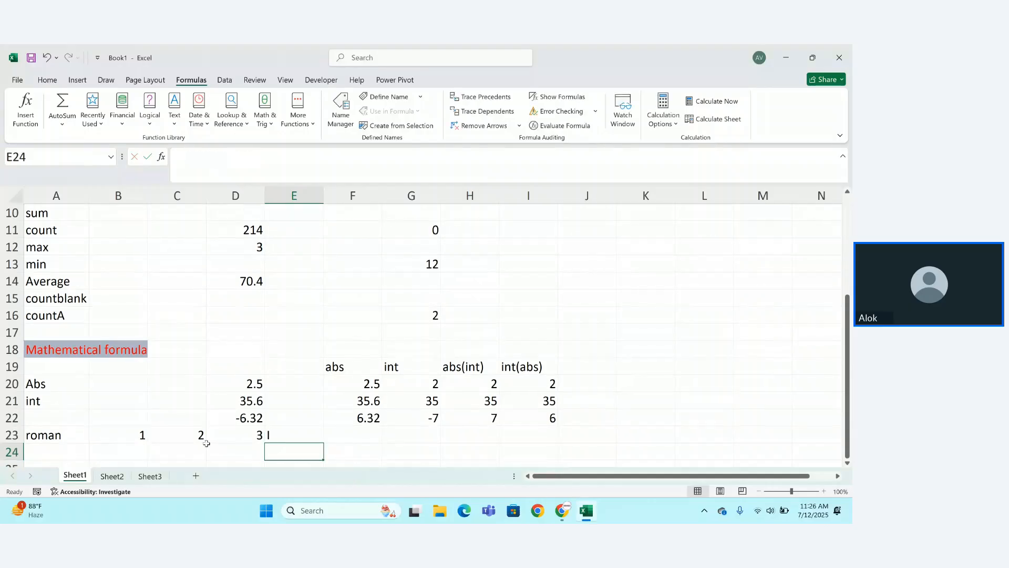
left_click(287, 437)
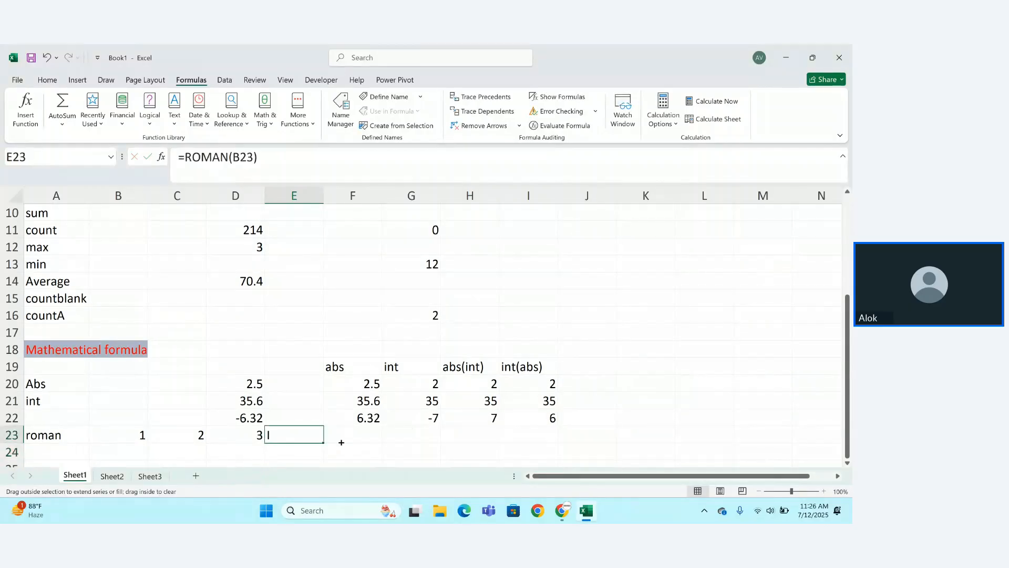
left_click_drag(341, 442, 443, 426)
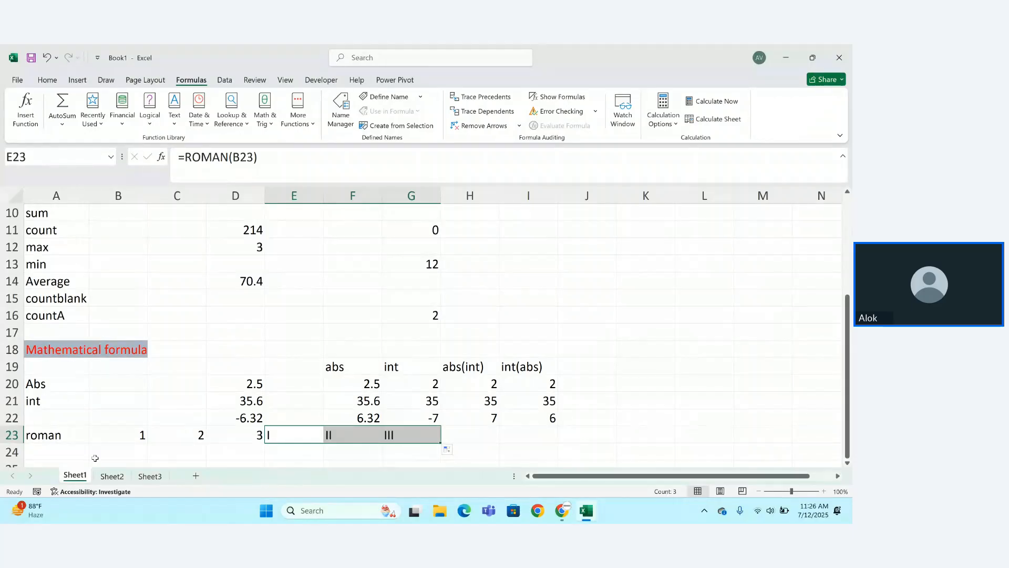
left_click(57, 455)
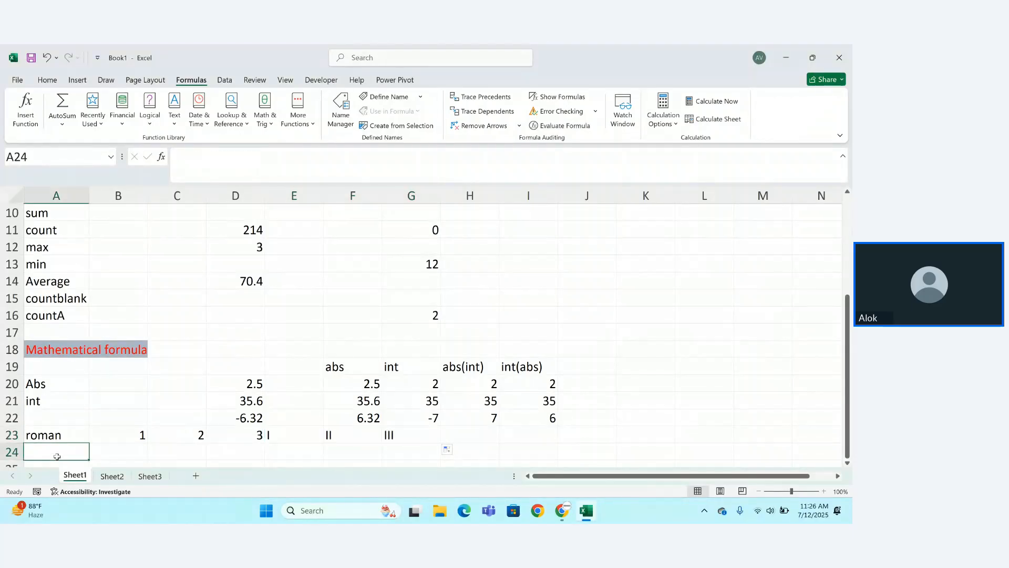
Enter the label 'arabic' in A24 and the numerals I, II, III, IV in B24:E24.
type("arabic")
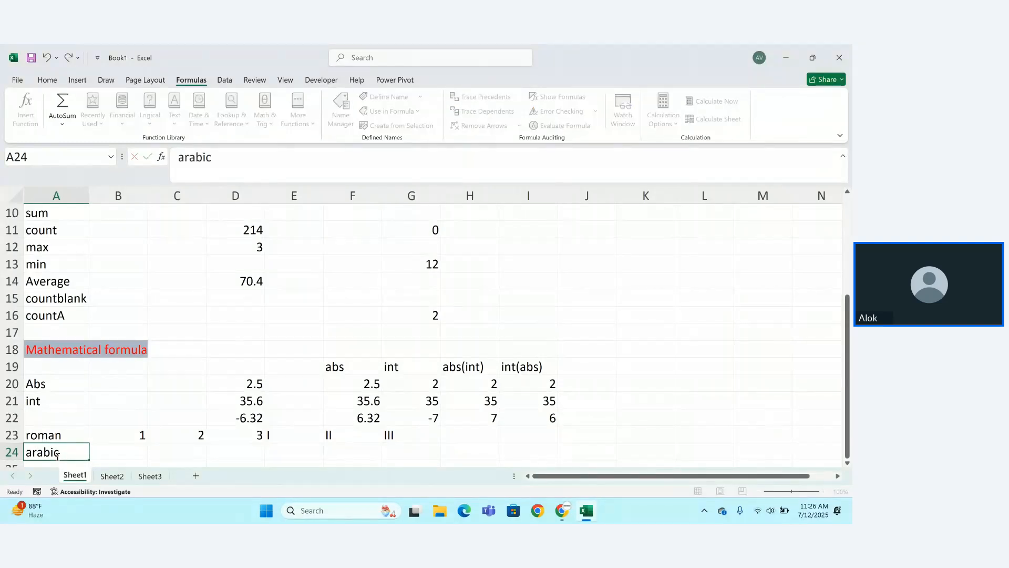
key("Return")
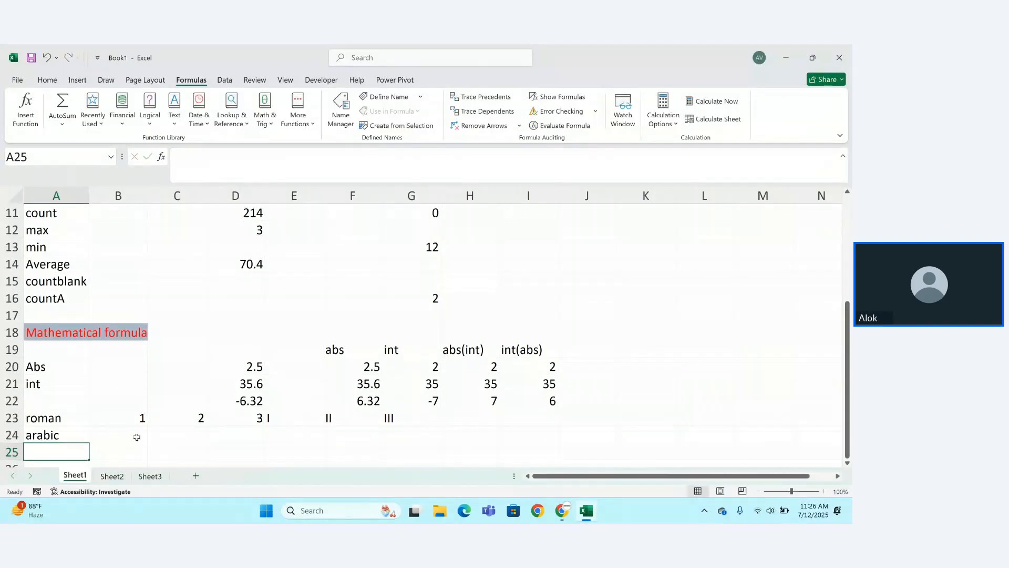
left_click(136, 437)
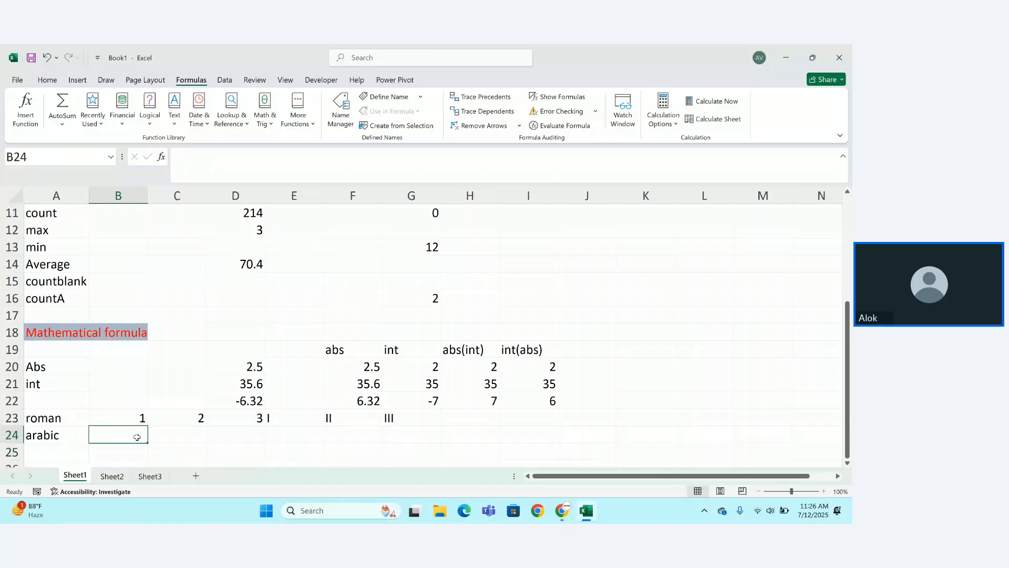
type("I")
key("Tab")
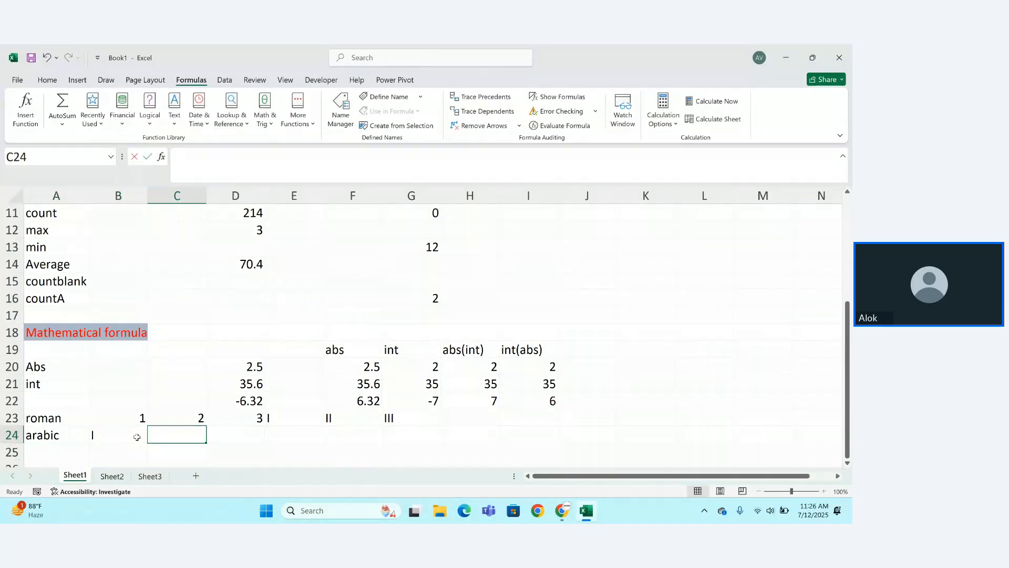
type("II")
key("Tab")
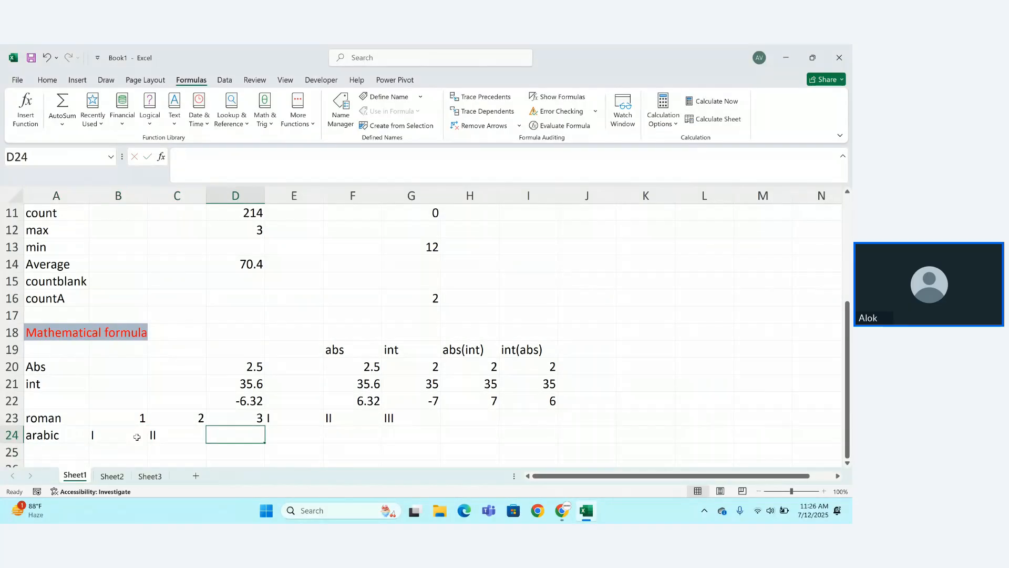
type("III")
key("Tab")
type("I")
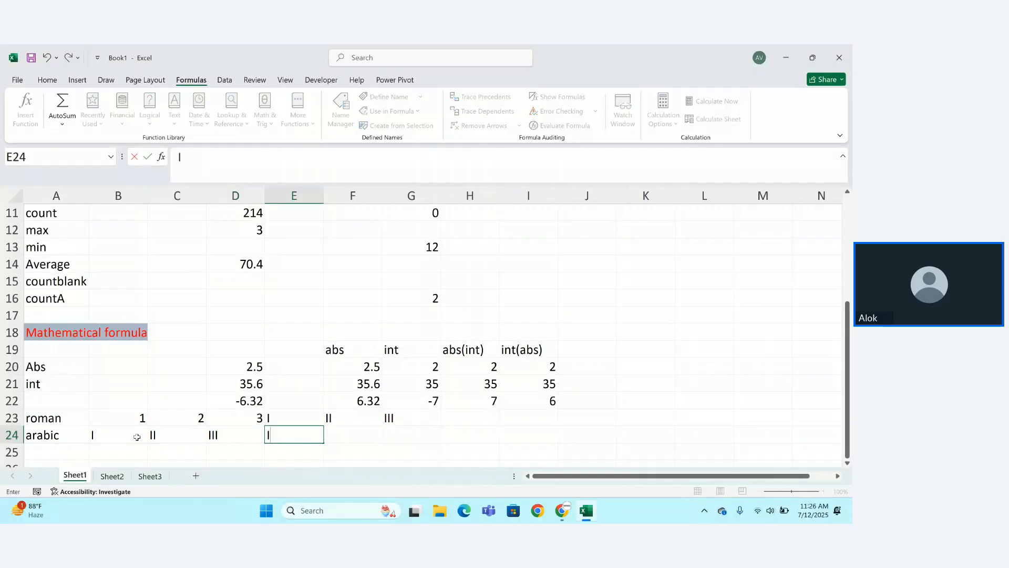
type("V")
key("Tab")
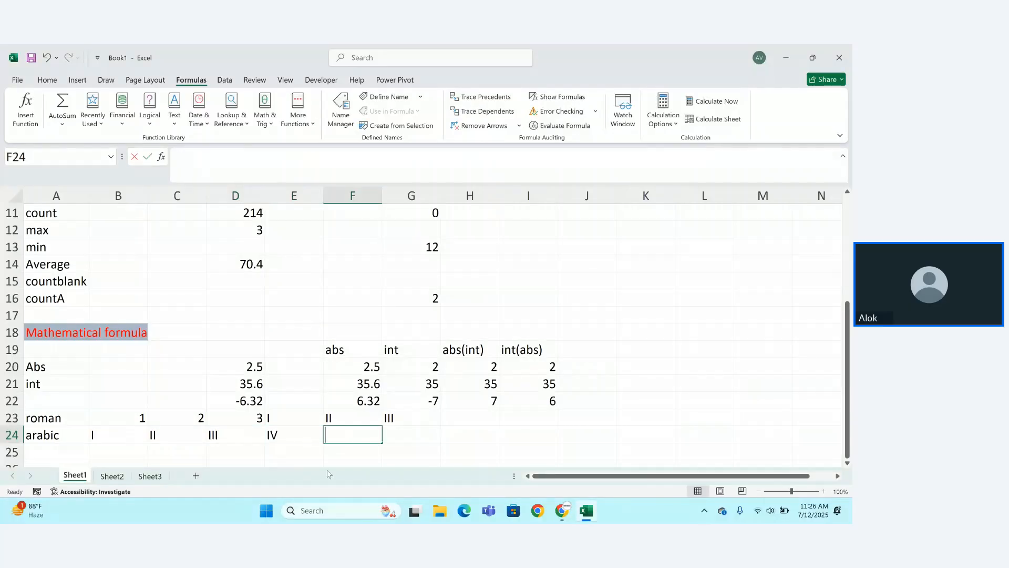
Enter =ARABIC(B24) in F24 and fill it across to J24.
type("=a")
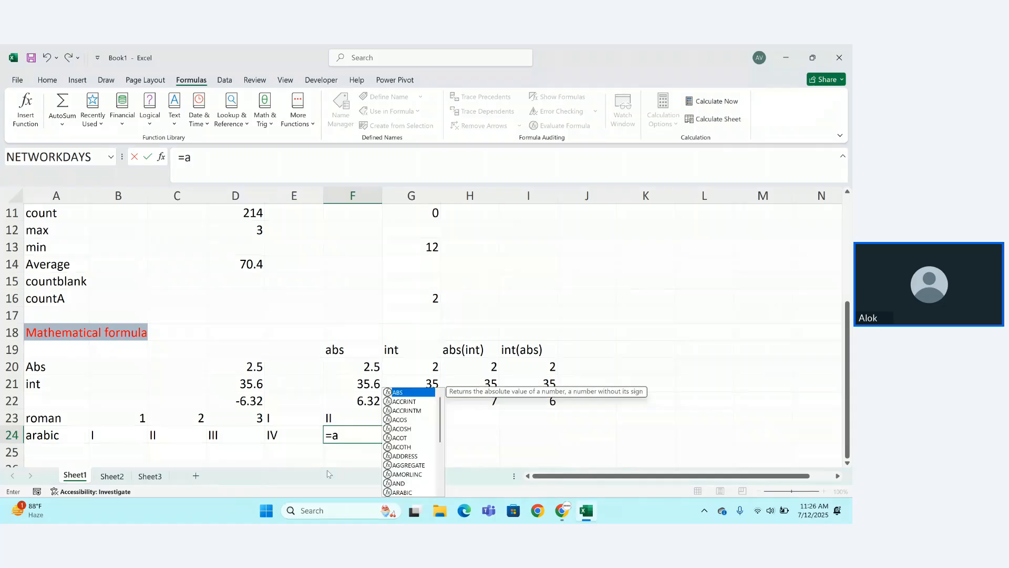
type("r")
key("Tab")
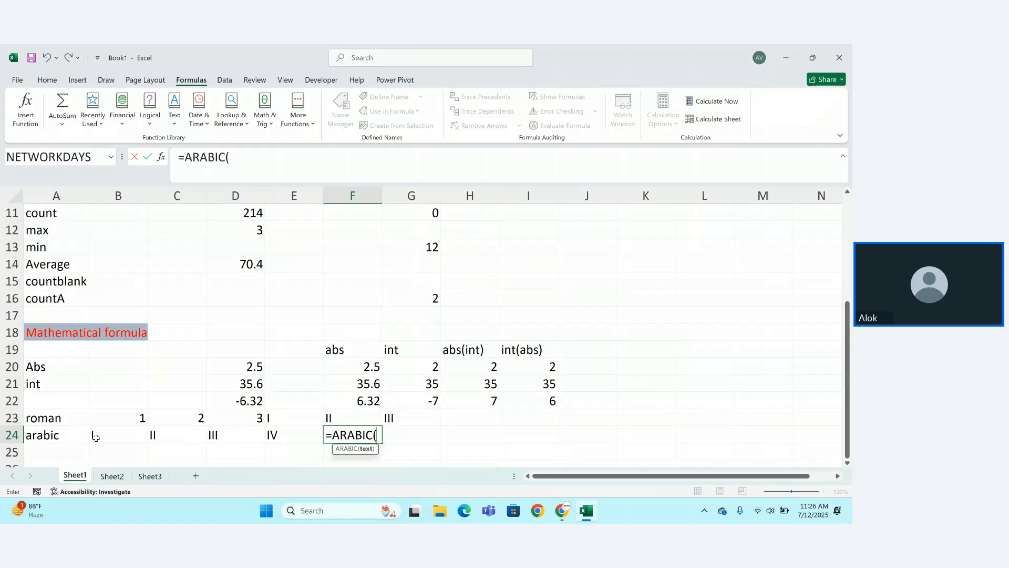
left_click(96, 437)
type(")")
key("ctrl+Return")
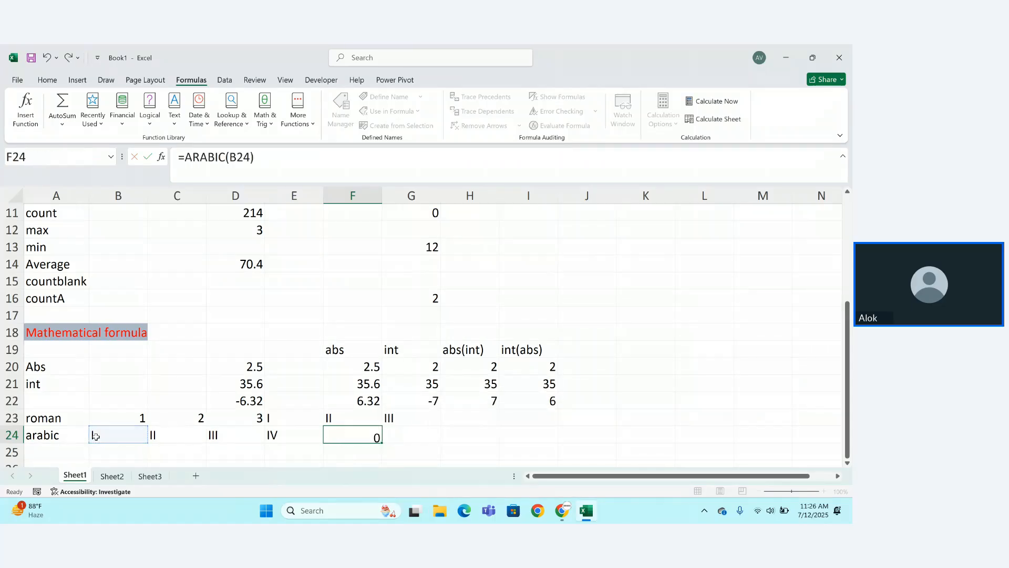
key("Return")
double_click(381, 436)
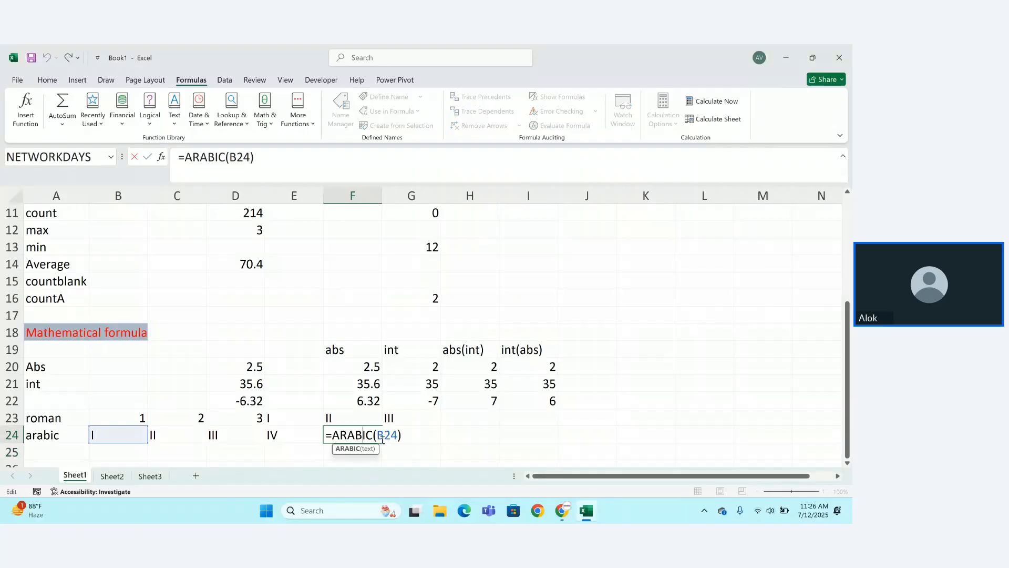
key("Return")
left_click(379, 434)
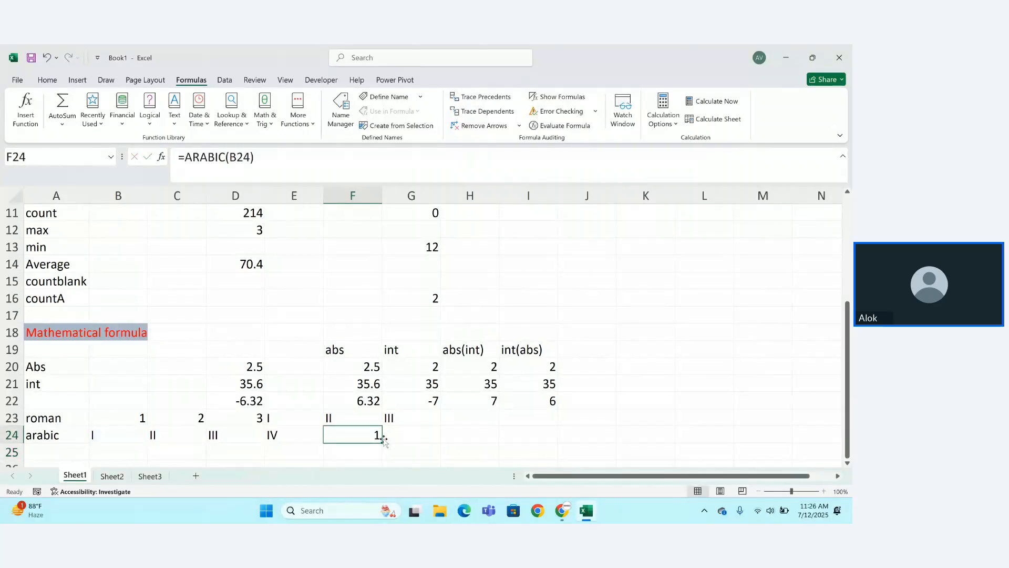
left_click_drag(386, 441, 605, 436)
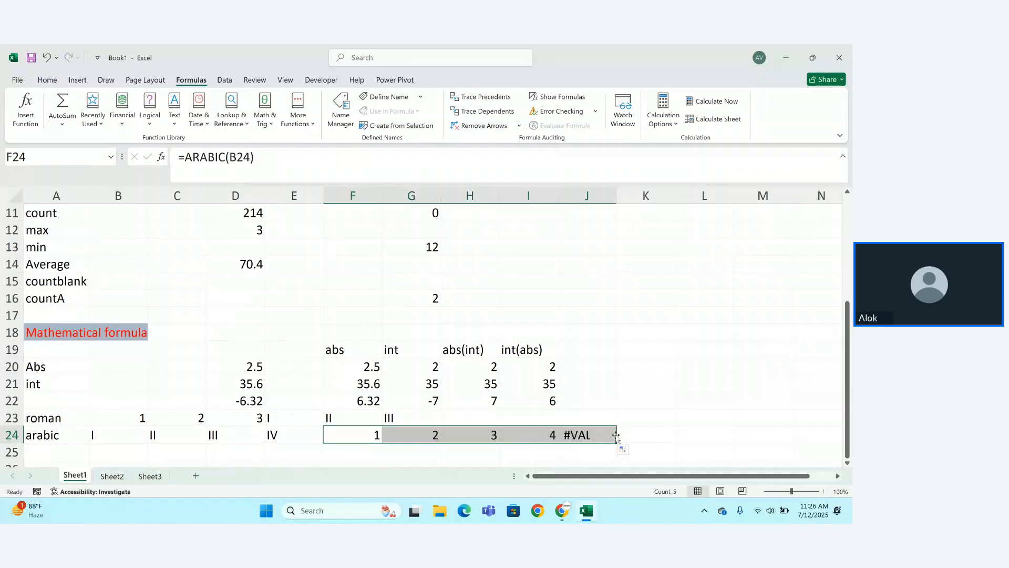
Delete the #VALUE! formula from J24, leaving results 1 to 4 in F24:I24.
left_click(607, 435)
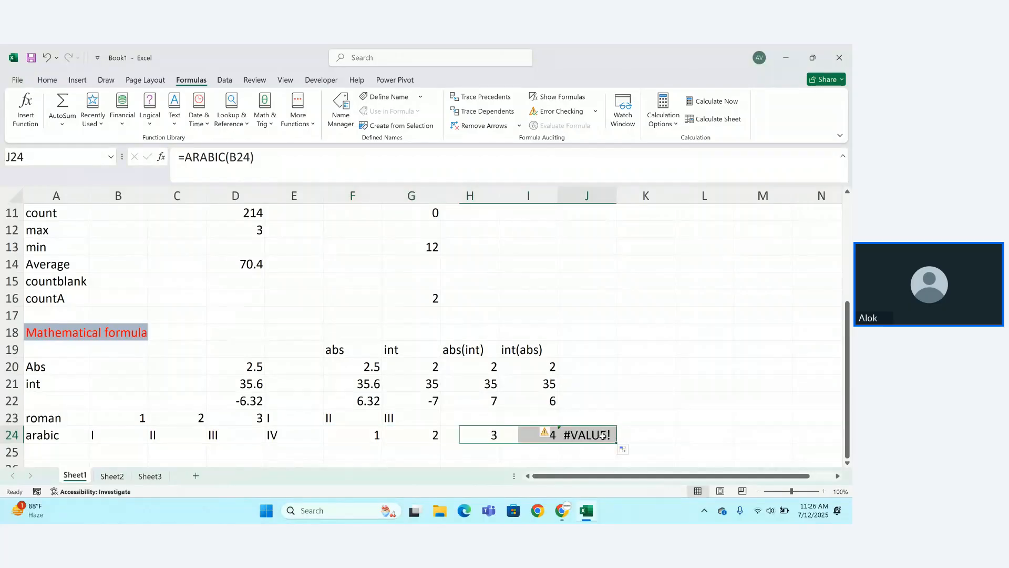
double_click(603, 436)
key("BackSpace")
key("BackSpace")
key("BackSpace")
key("BackSpace")
key("BackSpace")
key("BackSpace")
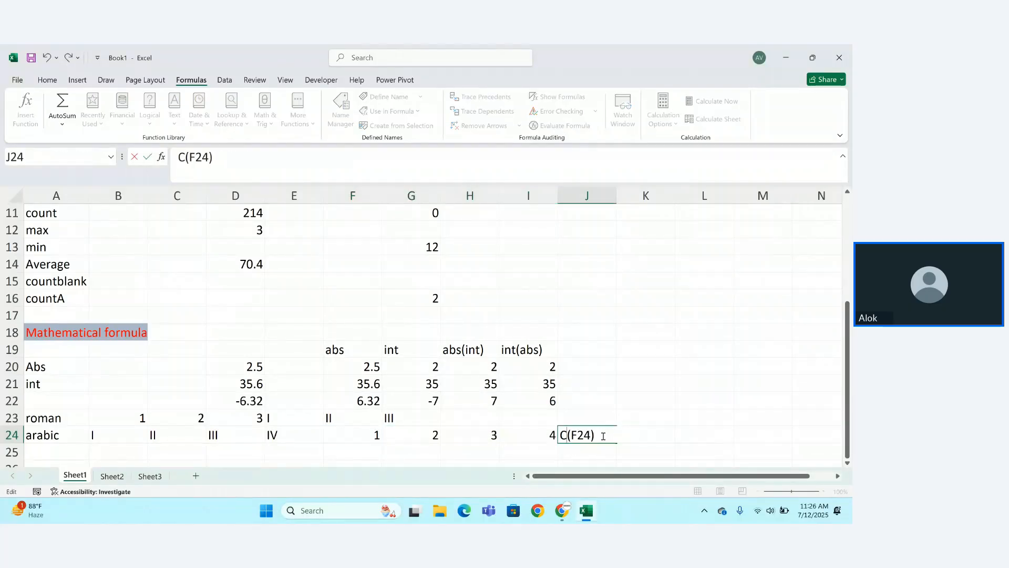
key("Right")
key("Right")
key("Right")
key("Right")
key("Right")
key("BackSpace")
key("BackSpace")
key("BackSpace")
key("BackSpace")
key("BackSpace")
key("BackSpace")
key("Return")
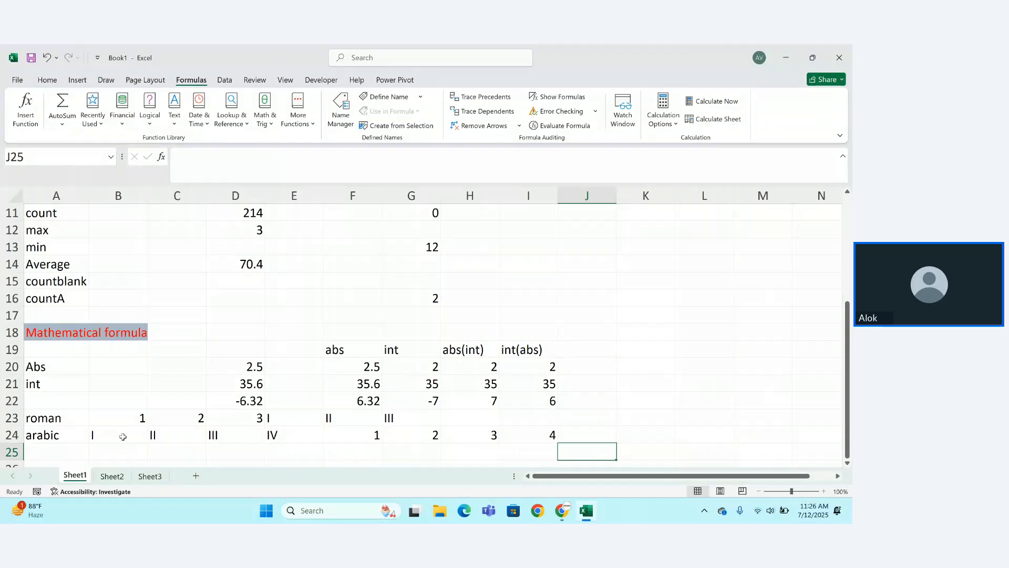
left_click(49, 453)
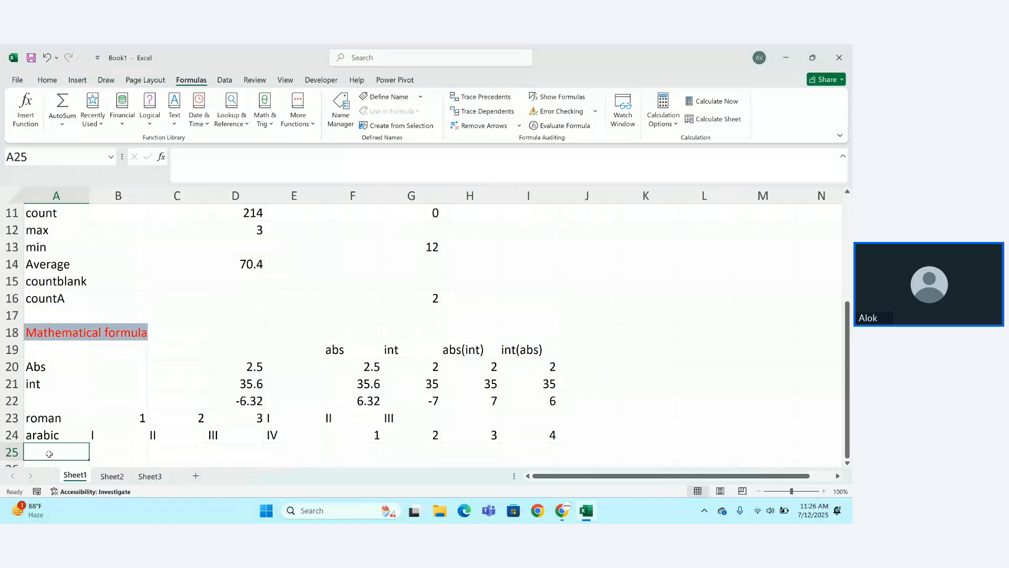
Enter 4 in J15 and 5 in J16, then select A25.
left_click(612, 280)
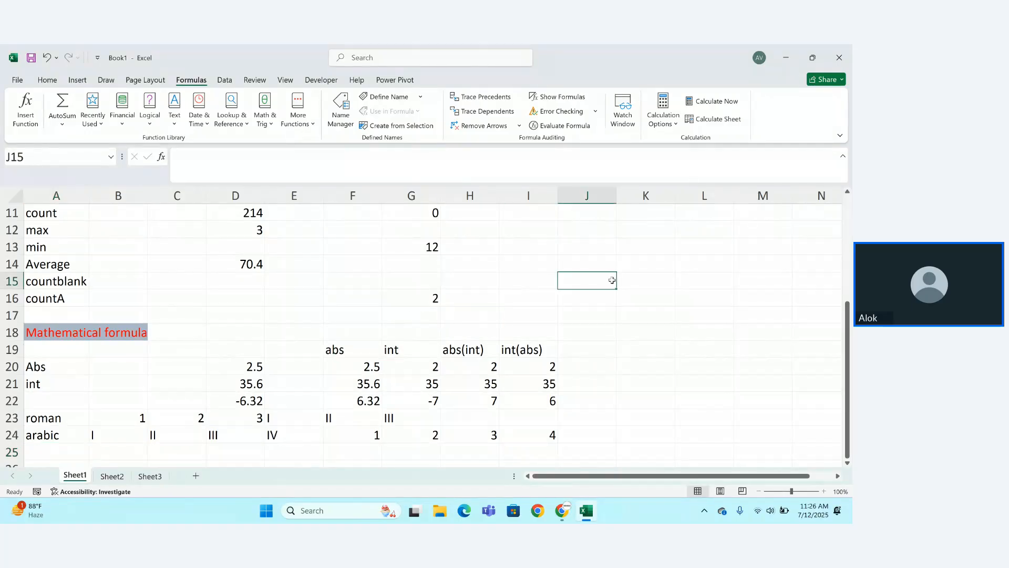
type("4")
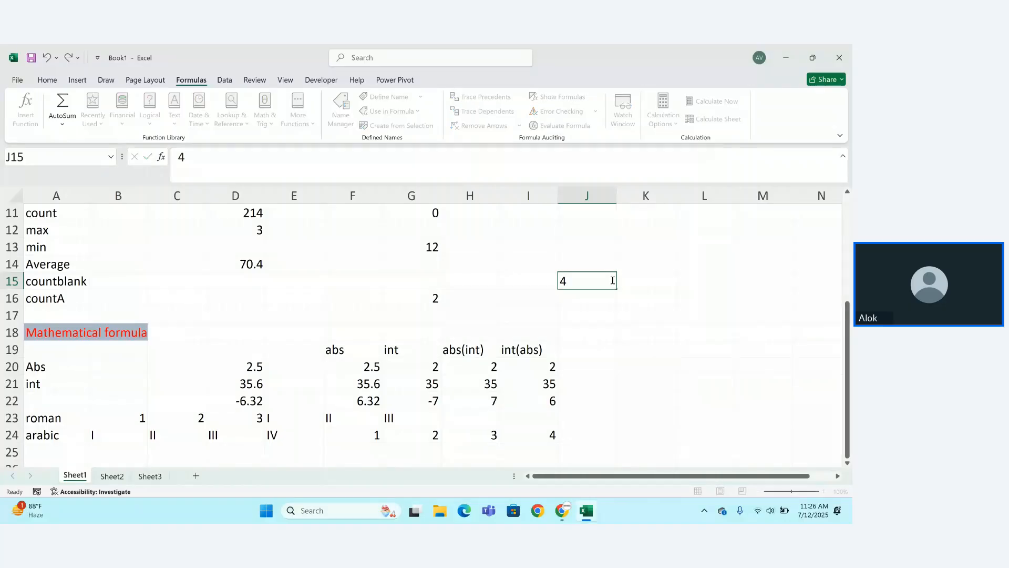
key("Return")
type("5")
key("Return")
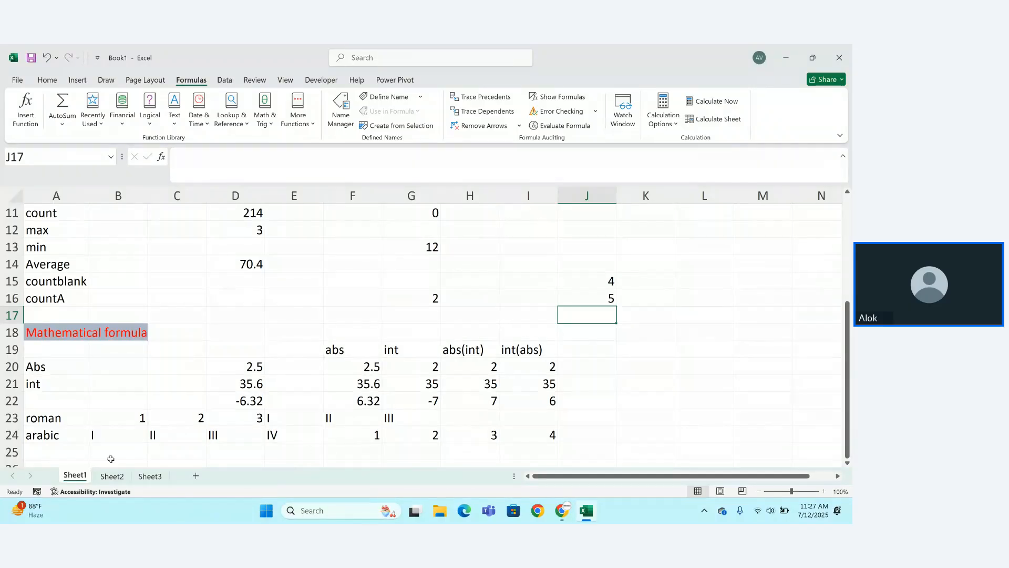
left_click(79, 457)
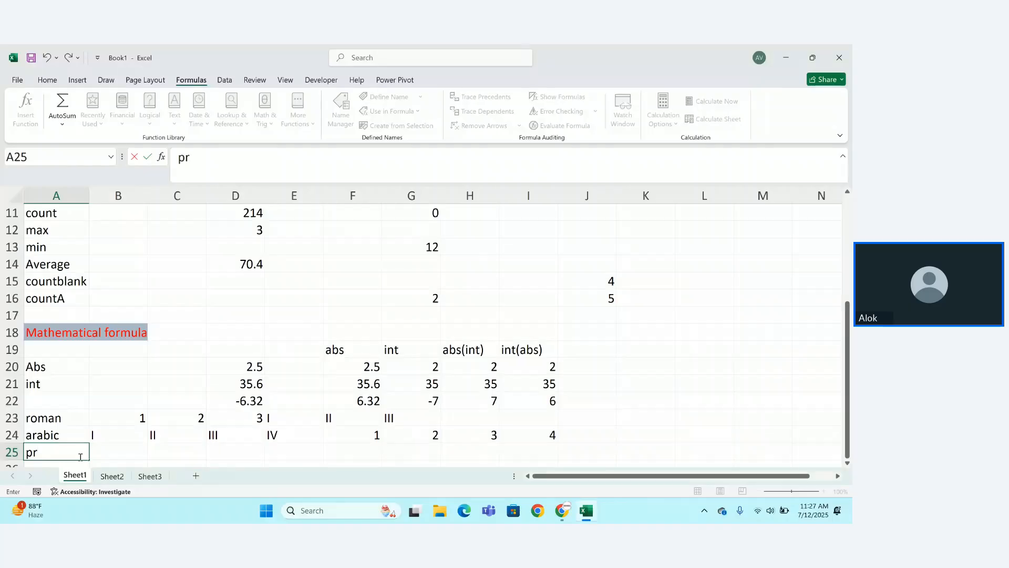
Finish the 'product' label and enter 2 in B25 and 4 in C25.
type("oduct")
key("Return")
left_click(122, 432)
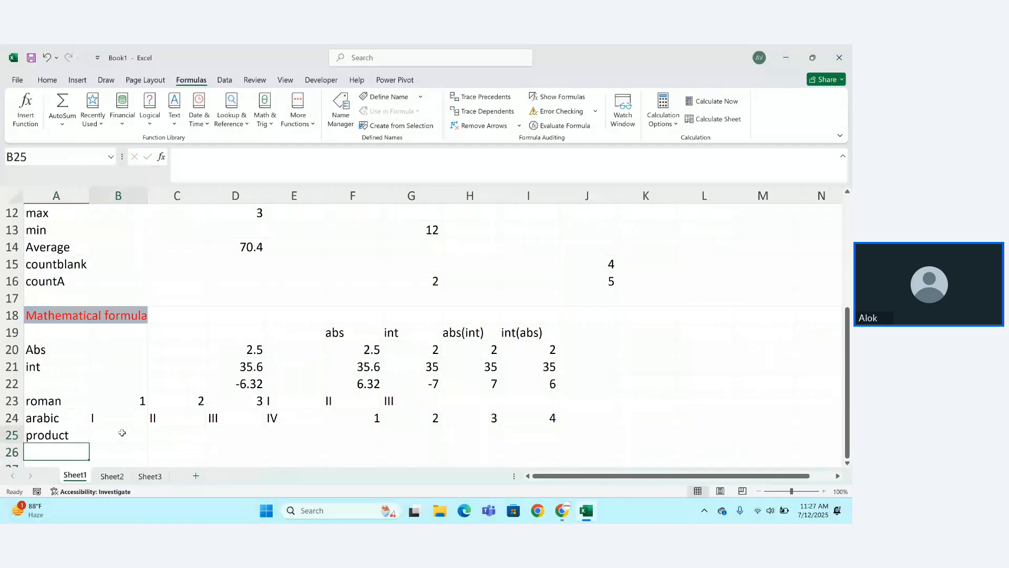
type("2")
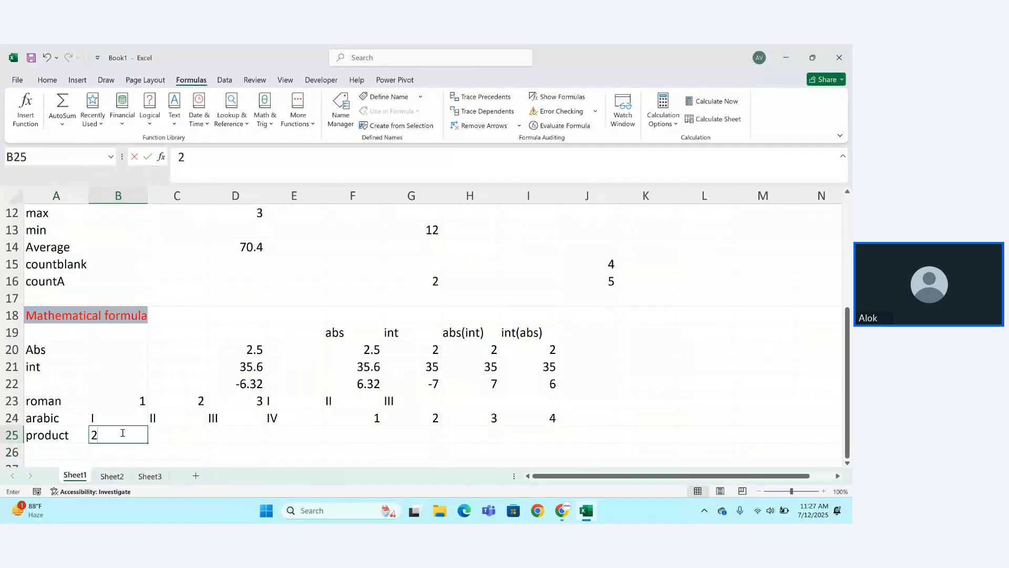
key("Tab")
type("4")
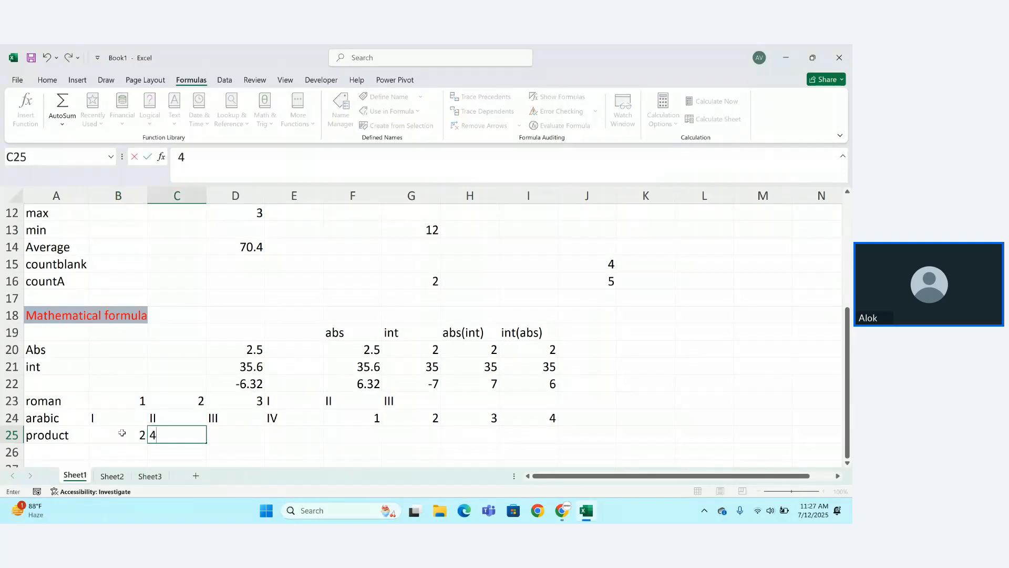
key("Page_Down")
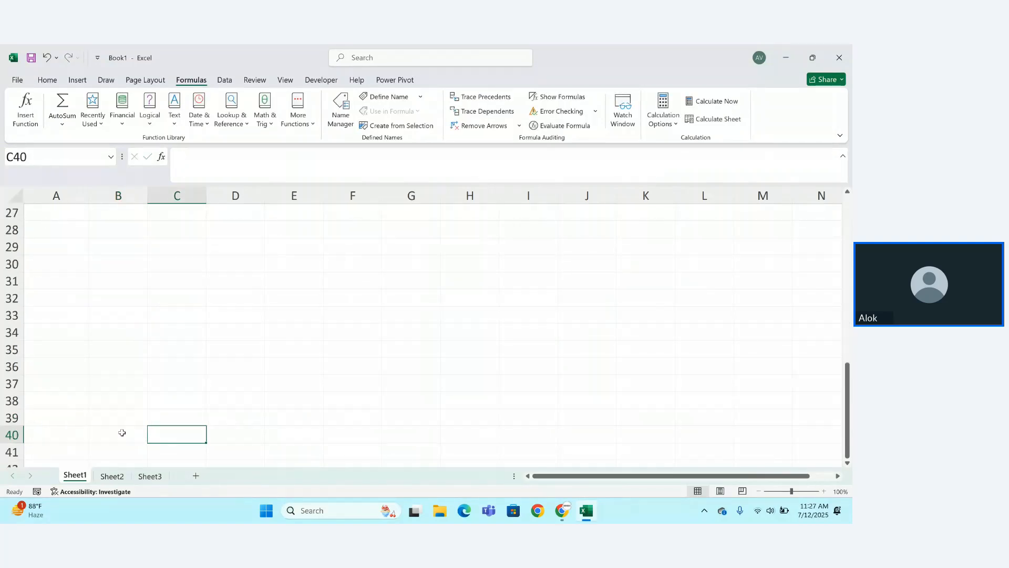
key("Page_Up")
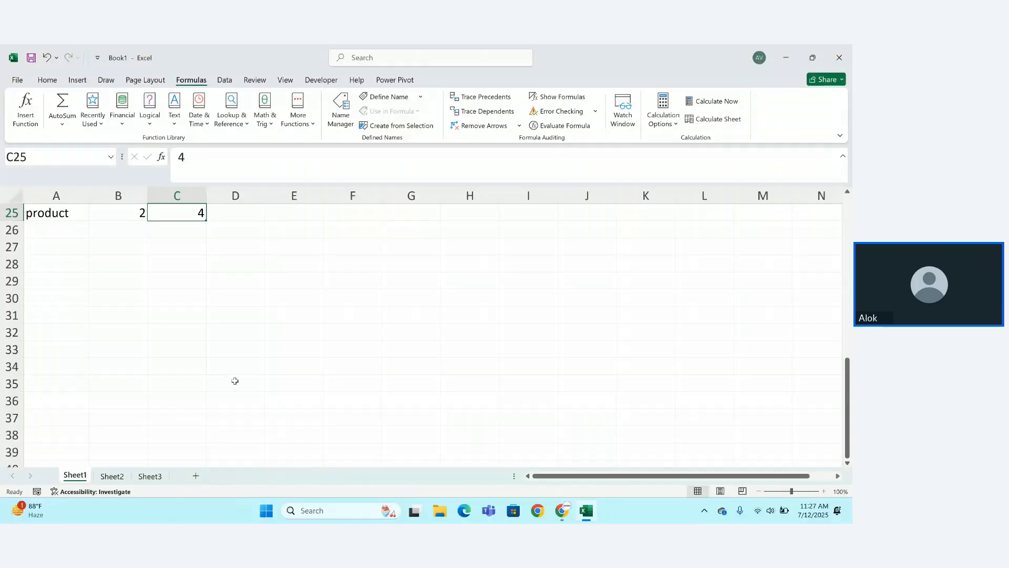
key("Up")
key("Up")
key("Up")
key("Up")
key("Up")
key("Up")
Enter =C25*B25 in E25 by clicking the cells, giving 8.
left_click(289, 319)
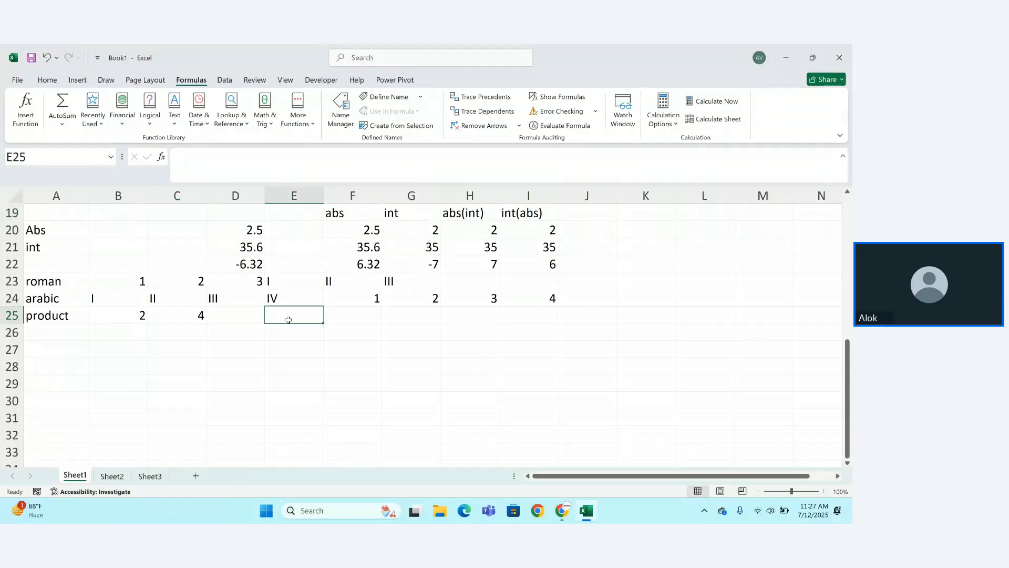
type("=")
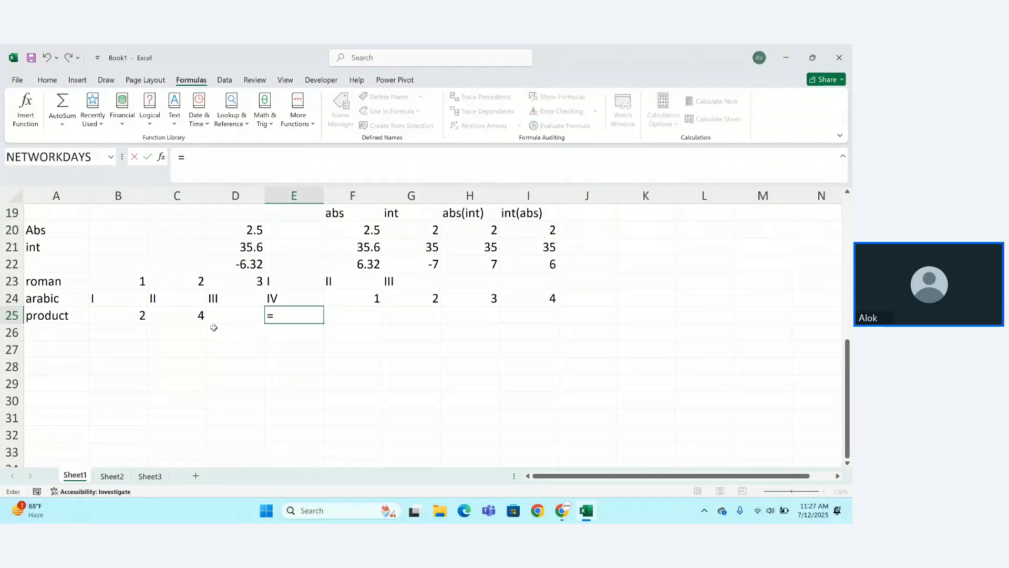
left_click(205, 316)
type("*")
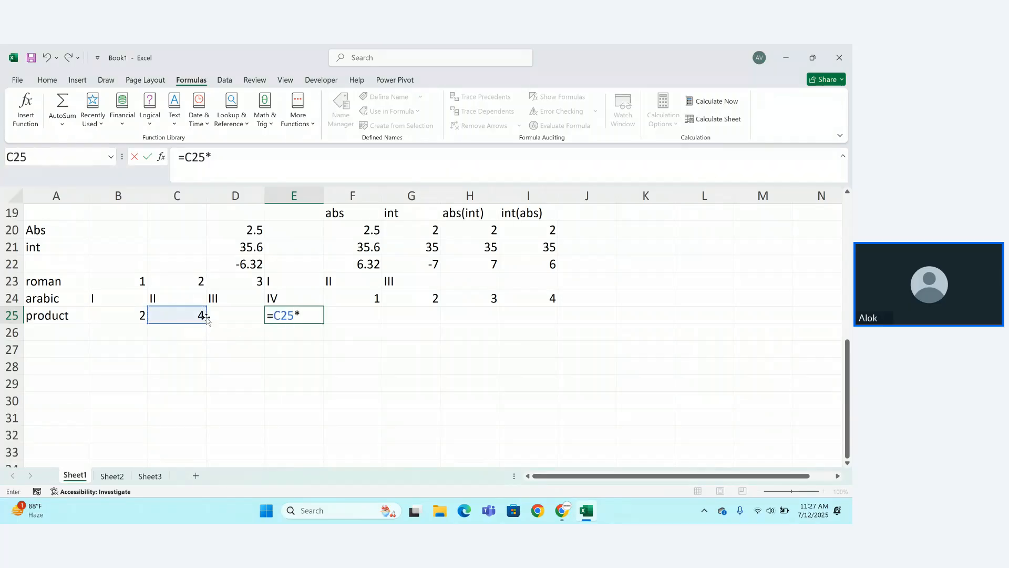
left_click(136, 326)
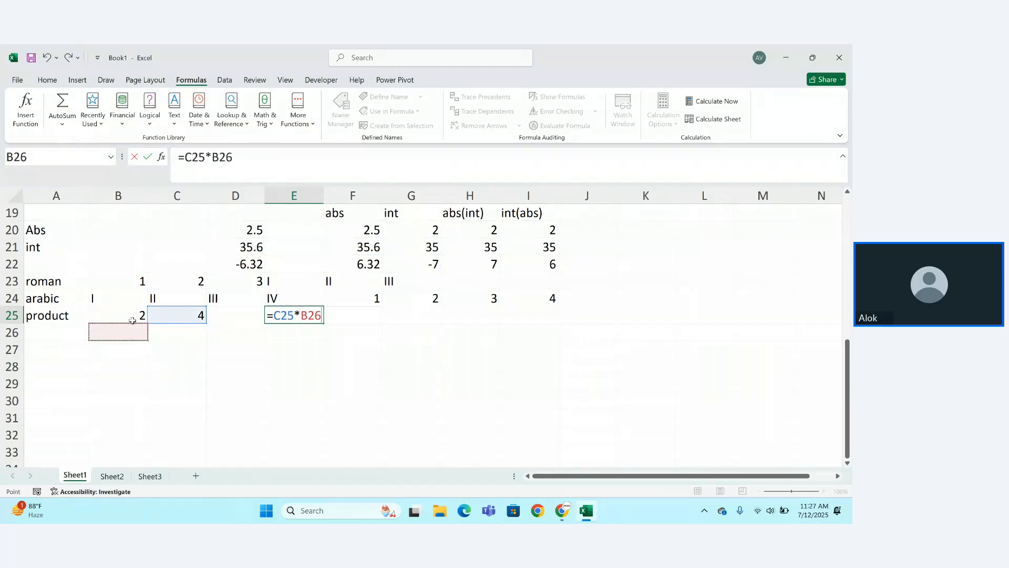
left_click(133, 319)
key("Return")
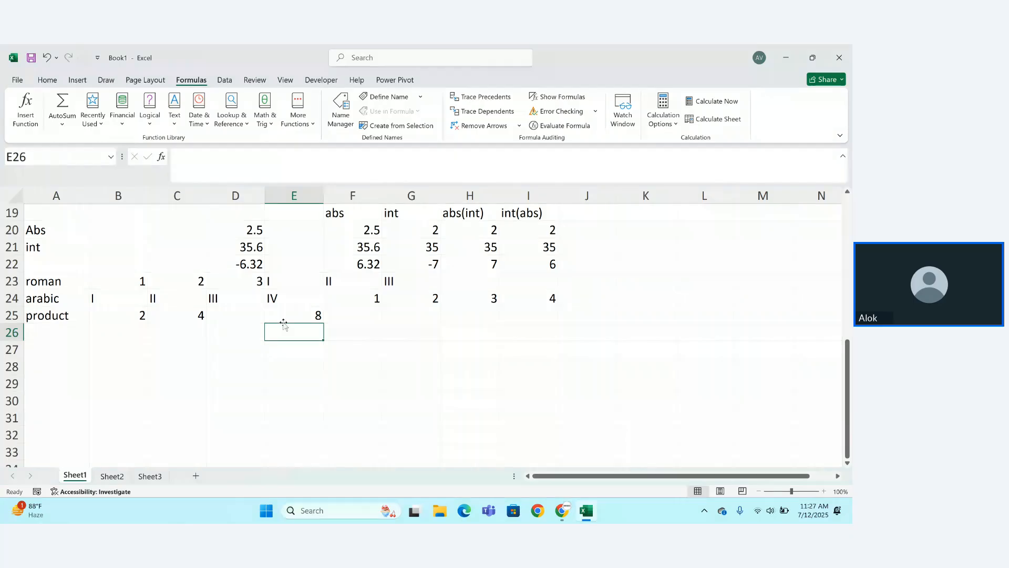
Enter =PRODUCT(C25,B25) in F25, also giving 8.
left_click(362, 323)
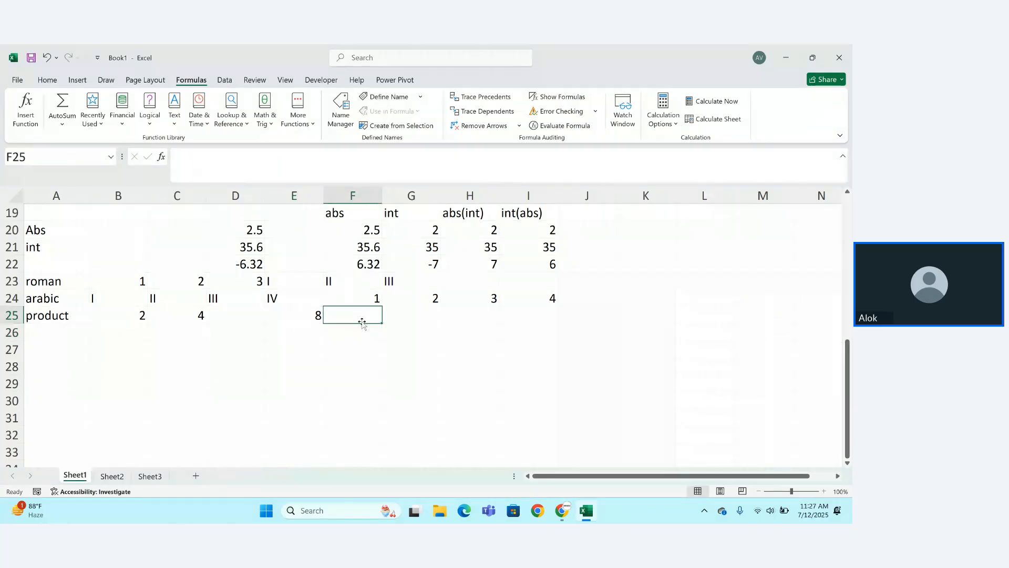
type("=pro")
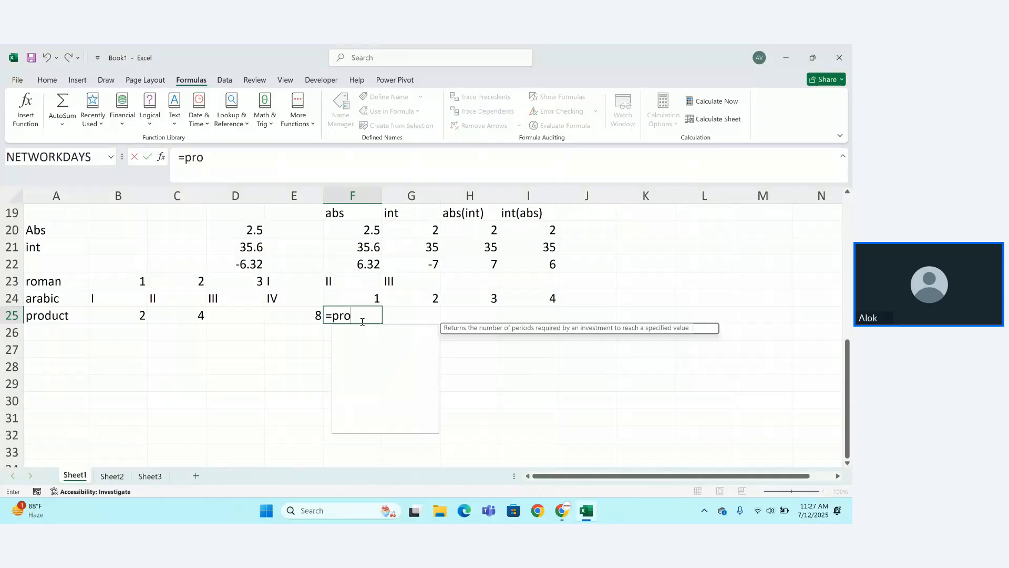
type("DUCT(")
key("Tab")
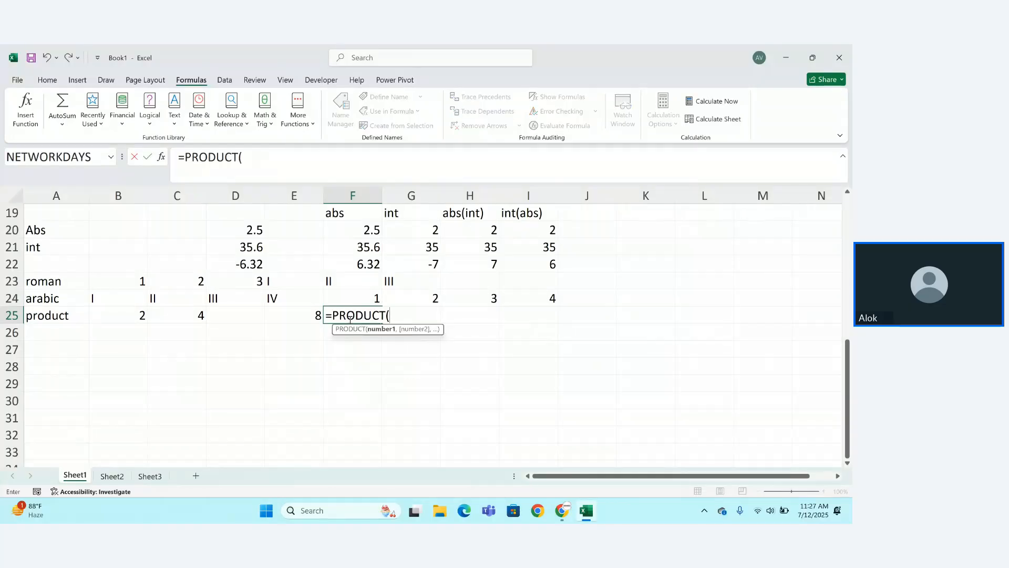
left_click(186, 321)
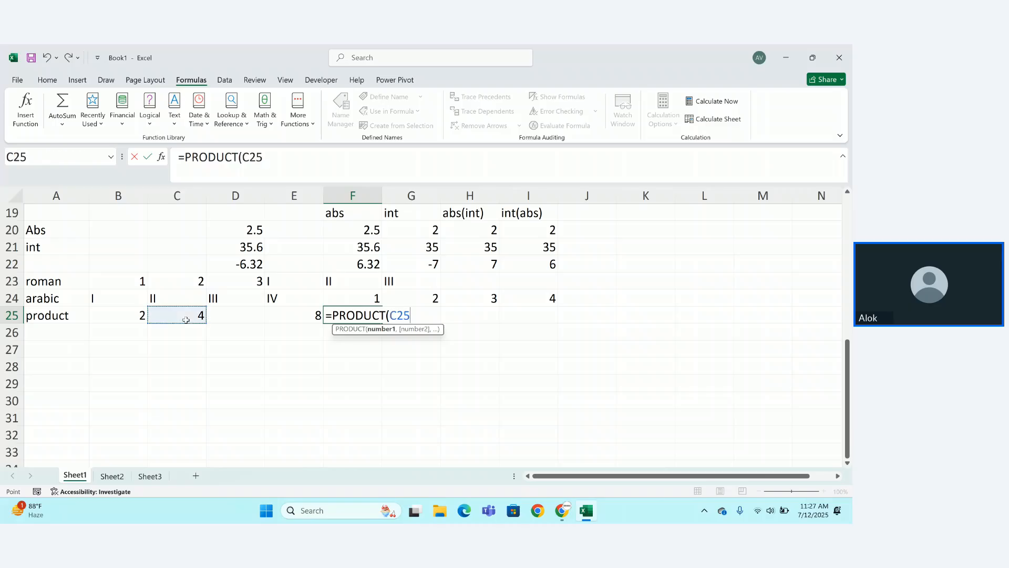
type(",")
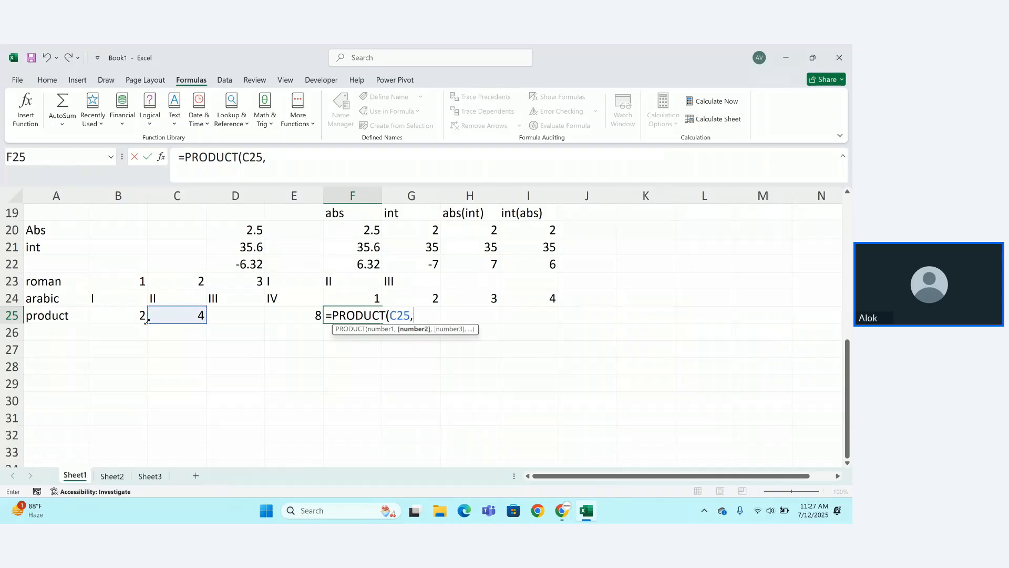
left_click(137, 318)
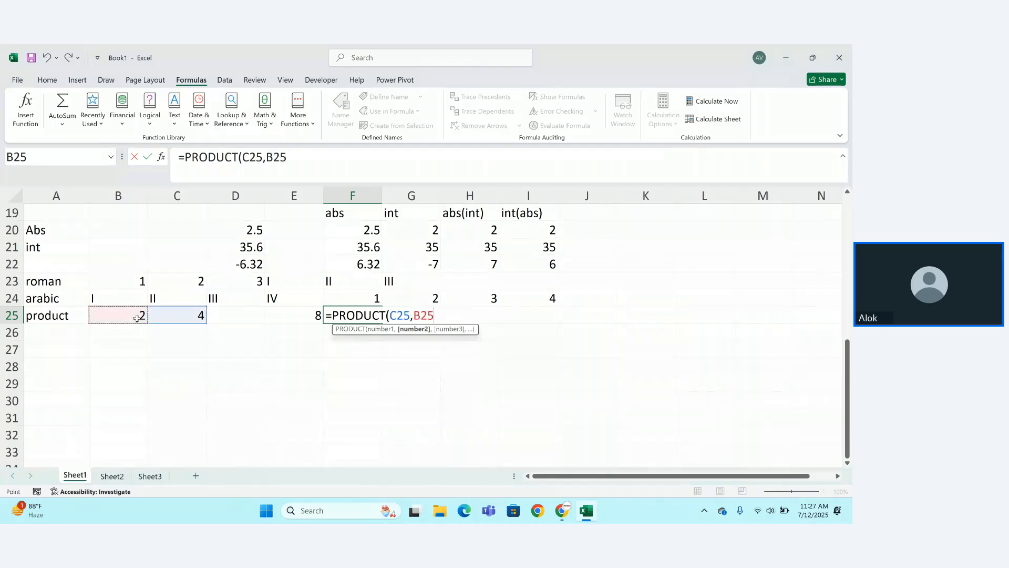
type(")")
key("Return")
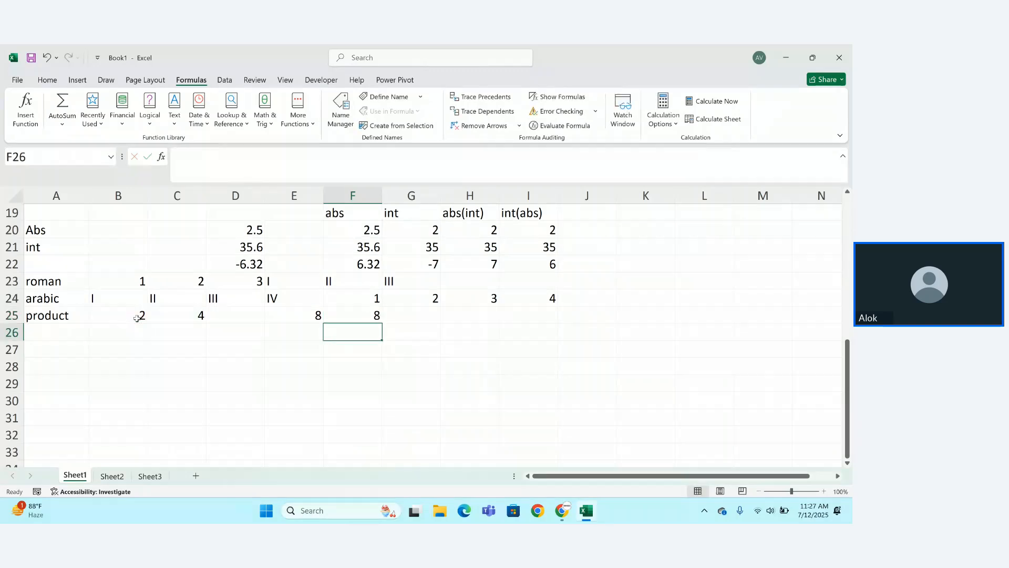
left_click(60, 329)
Label A26 'power', then enter =POWER(2,3) in B26 and =POWER(5,2) in C26.
type("power")
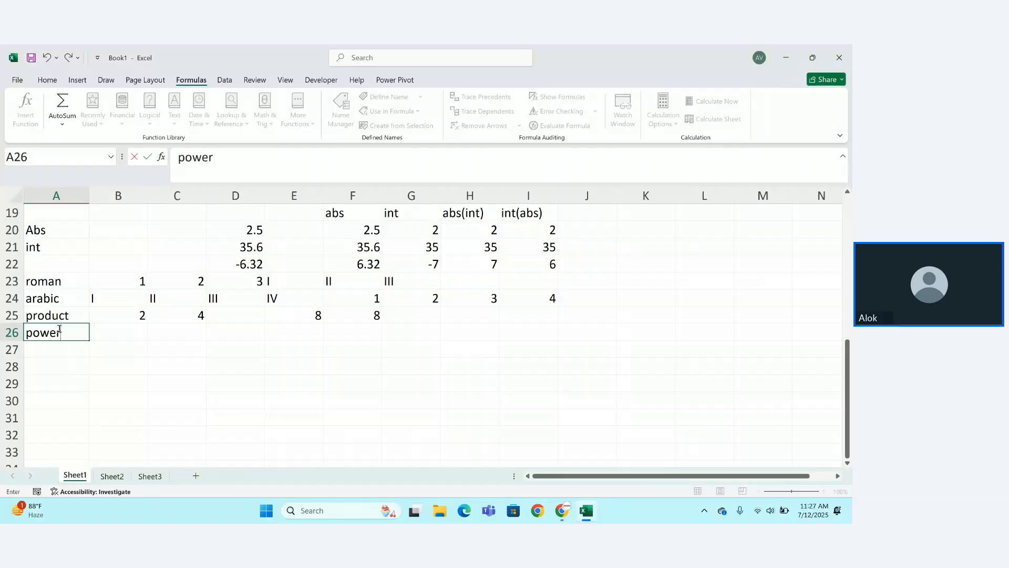
key("Tab")
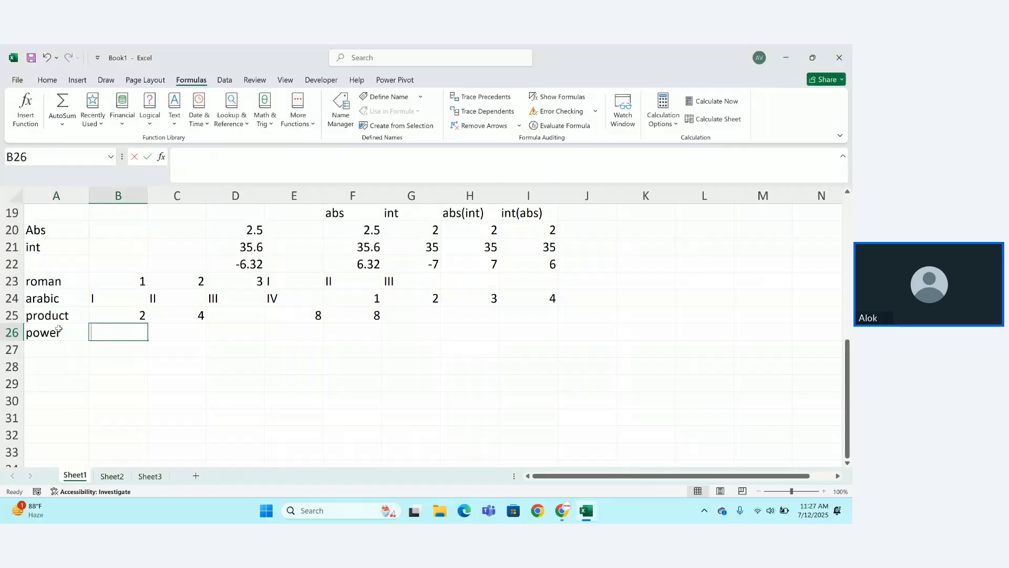
type("=POWER(")
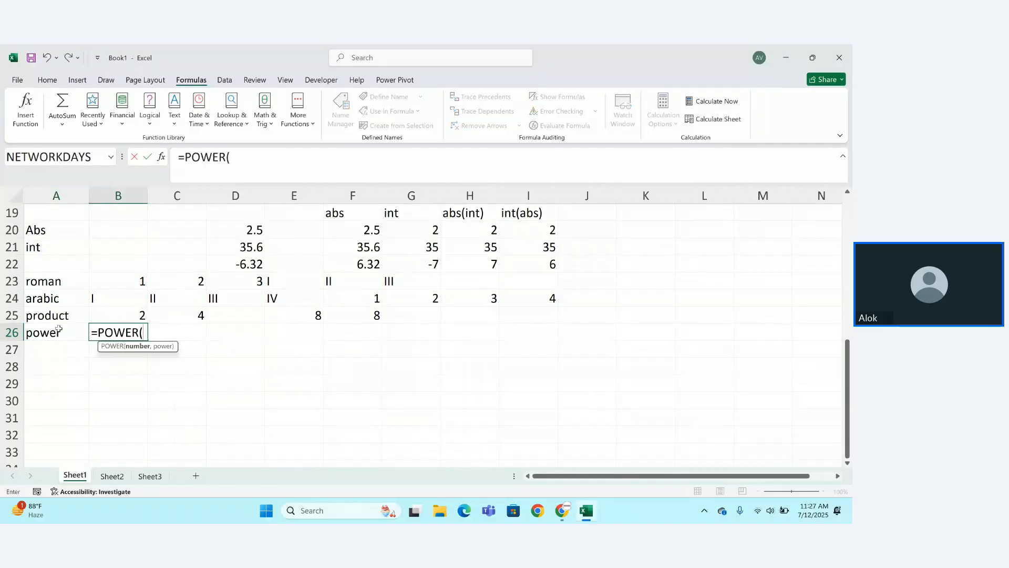
type("2,3)")
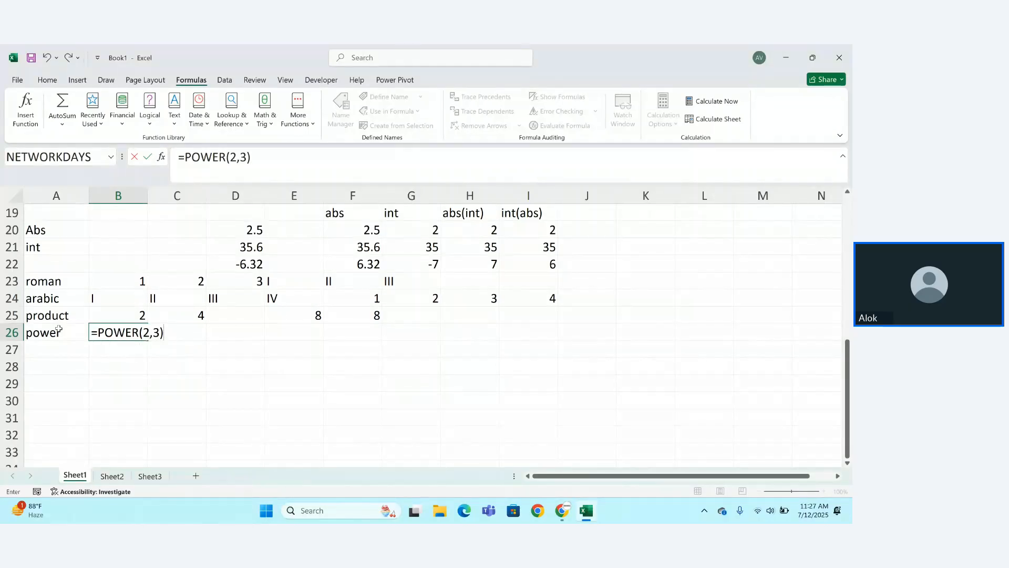
key("Return")
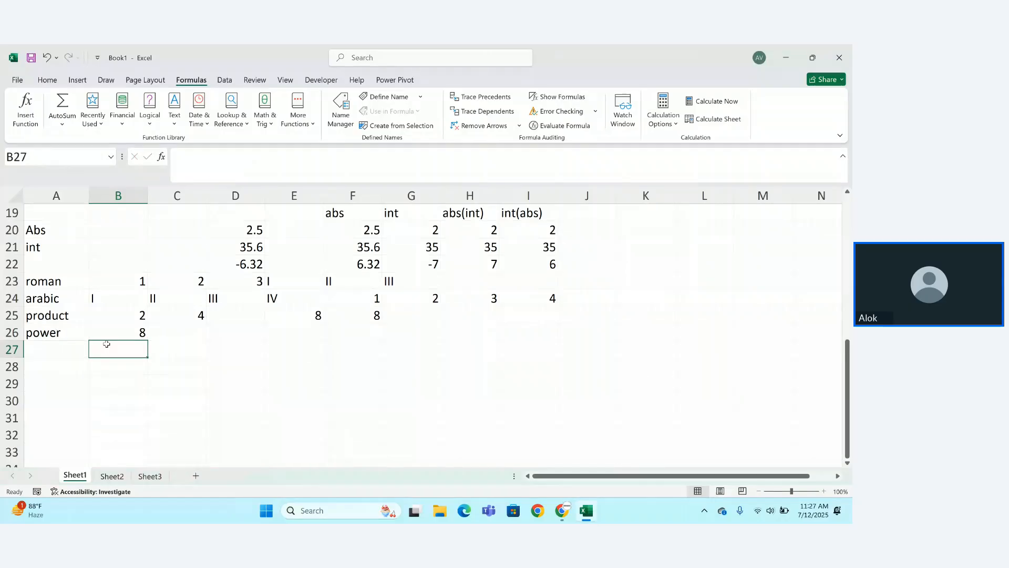
left_click(179, 328)
type("=pow")
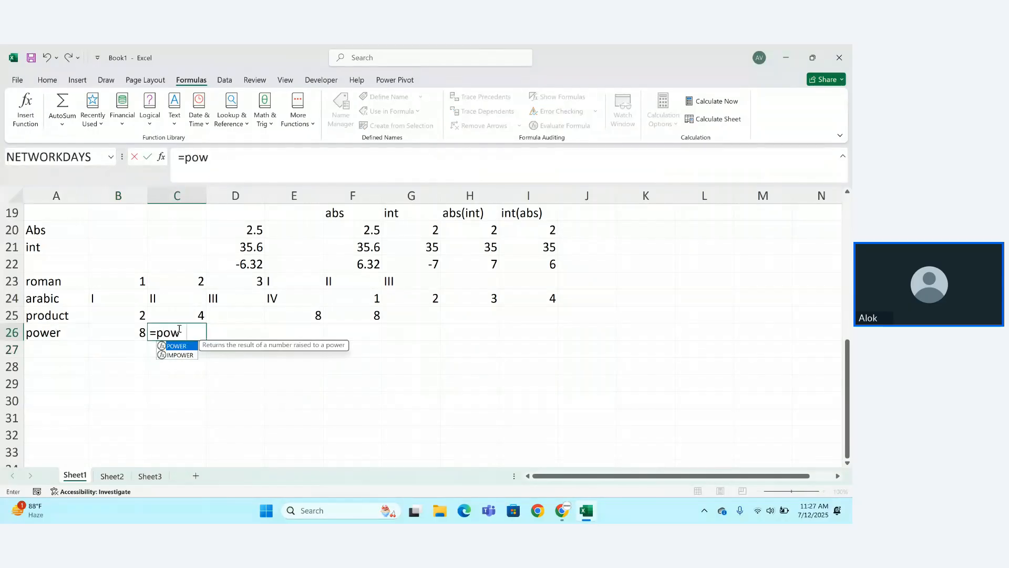
key("Tab")
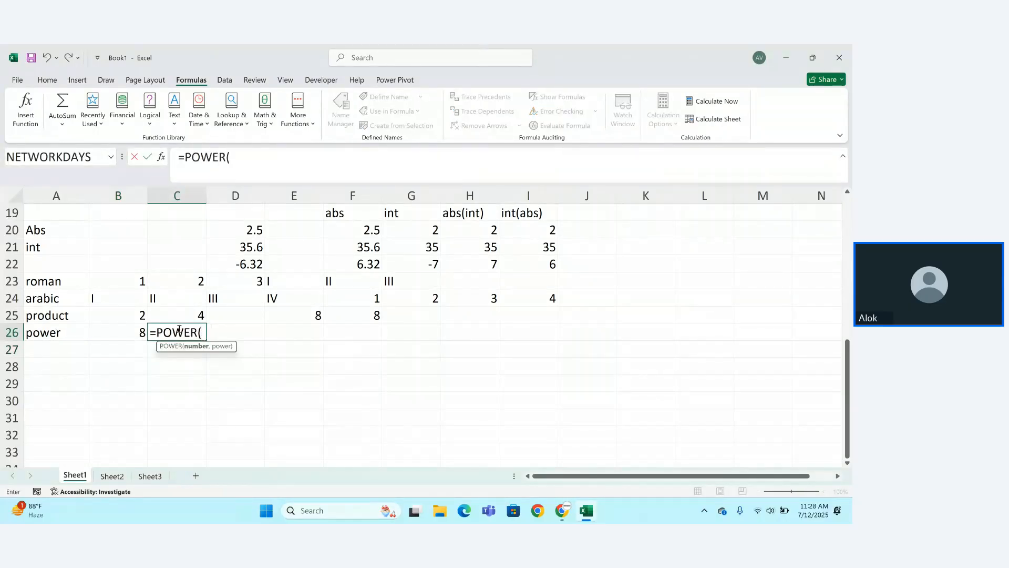
type("5,2)")
key("Return")
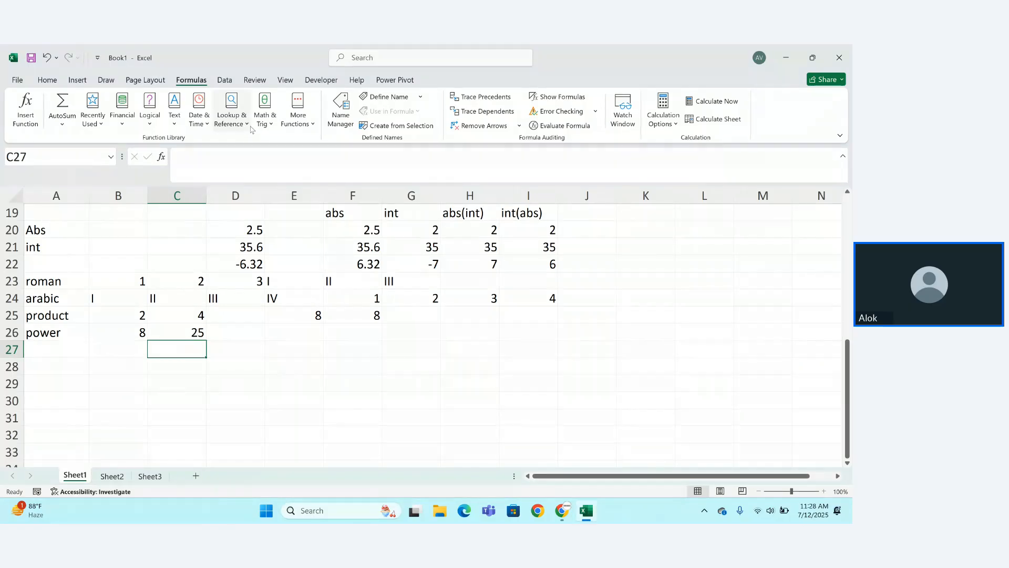
left_click(268, 125)
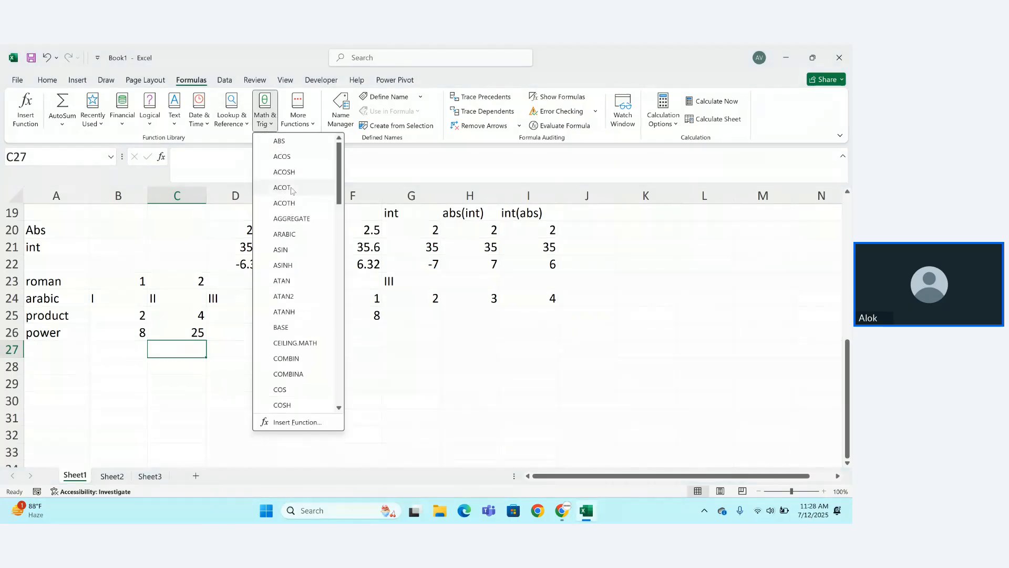
left_click_drag(335, 196, 344, 253)
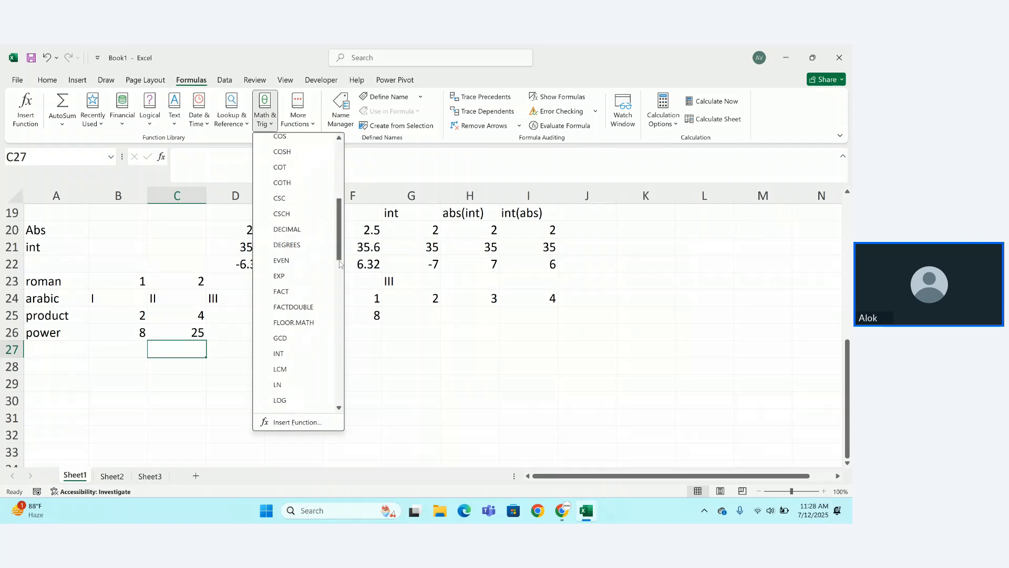
left_click(47, 345)
double_click(30, 347)
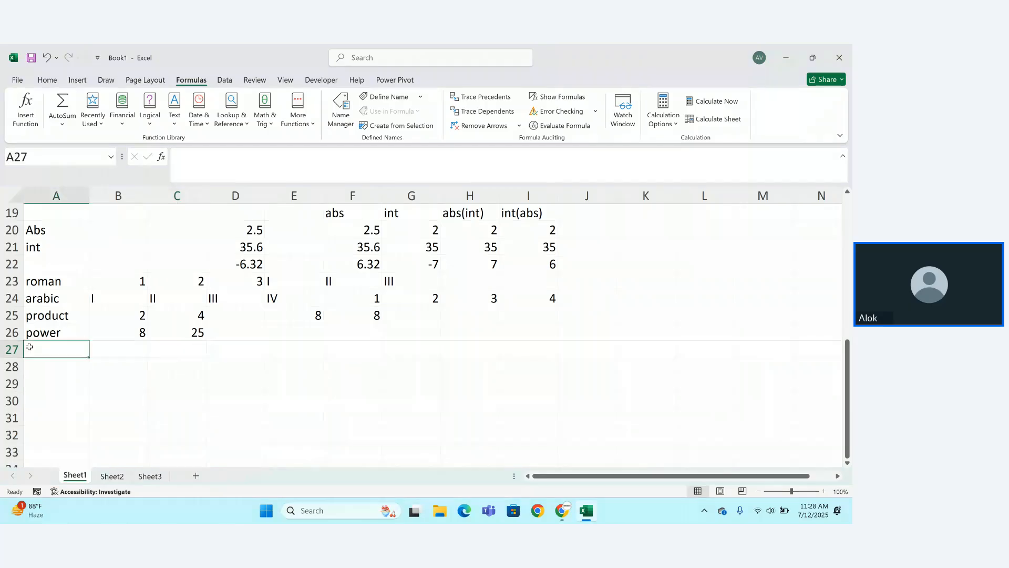
Label A27 'fact' and enter =FACT(5) in B27, giving 120.
type("fact")
key("Tab")
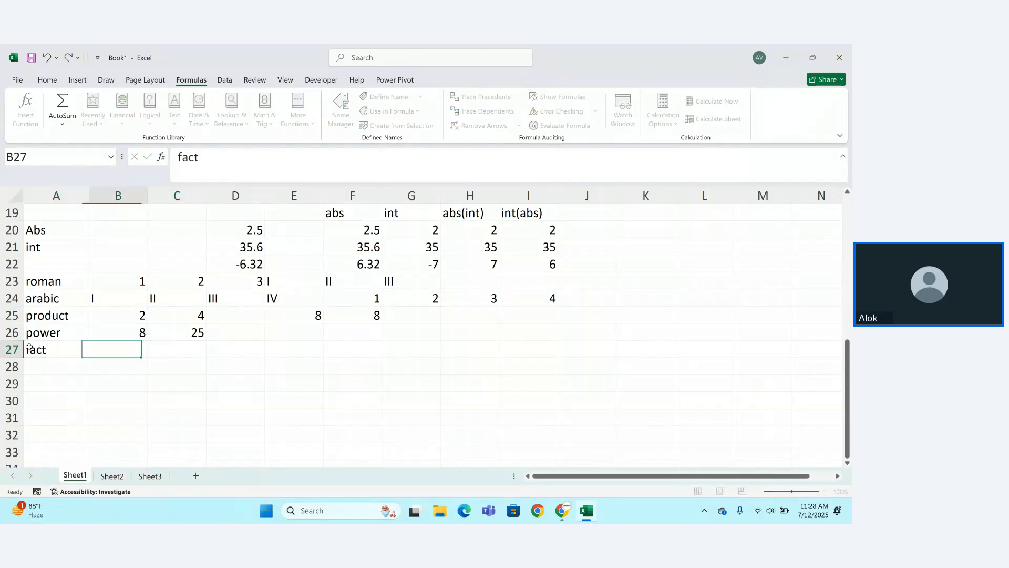
type("=fa")
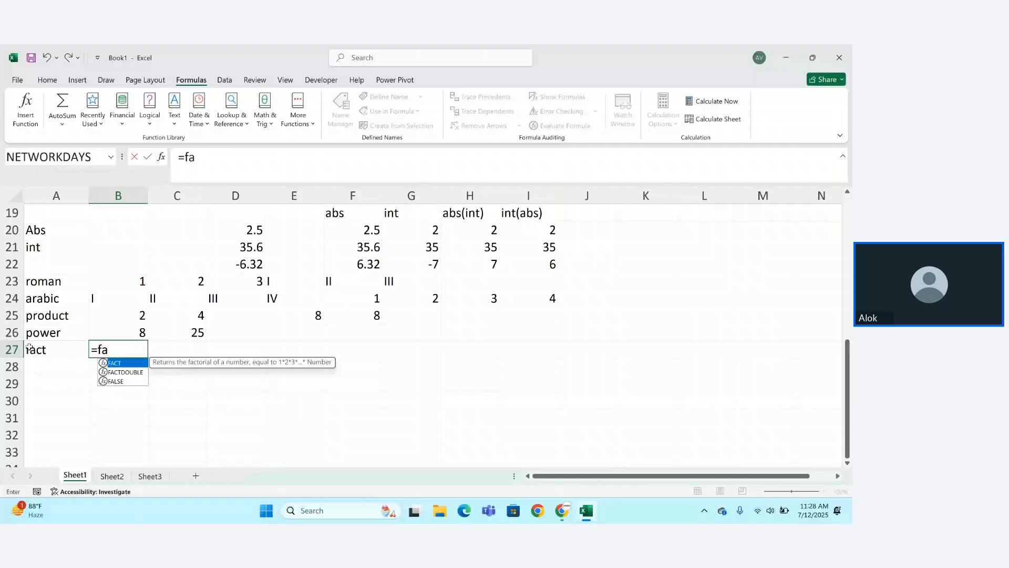
key("Tab")
type("5")
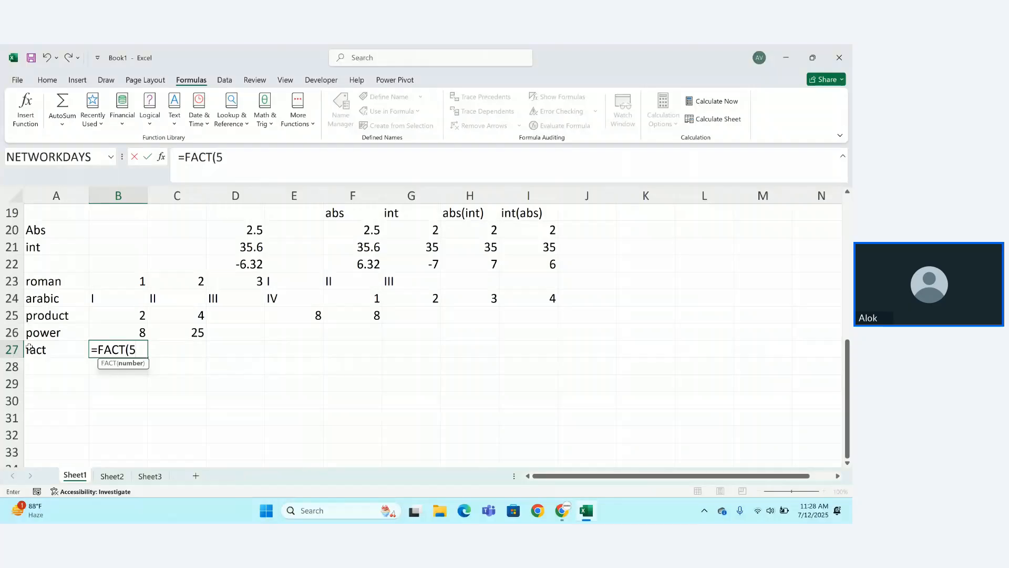
type(")")
key("Return")
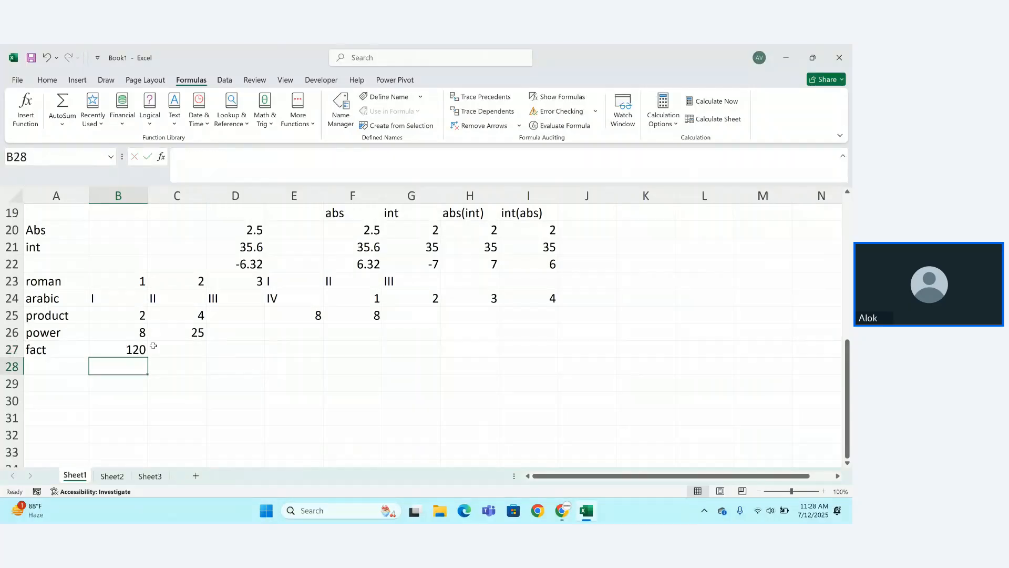
Enter 5*4*3*2*1 in C27 as plain text without the equals sign.
left_click(159, 348)
type("=")
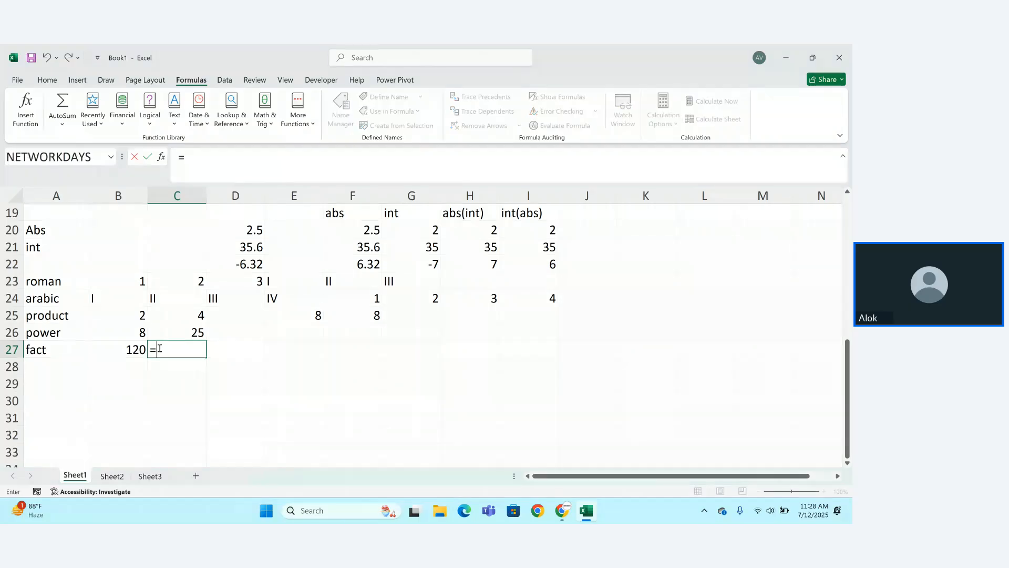
type("5*")
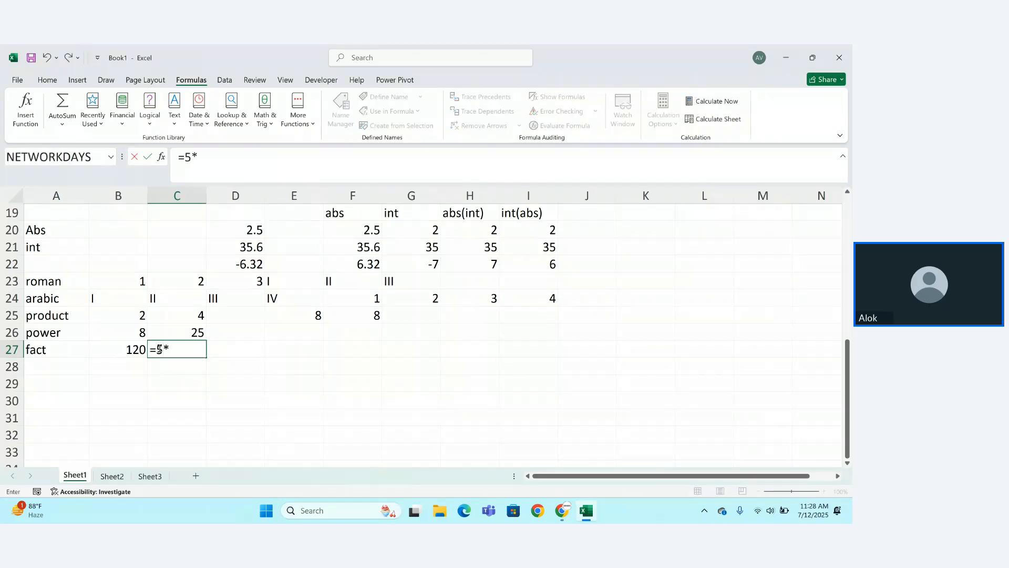
type("4*3*2*1")
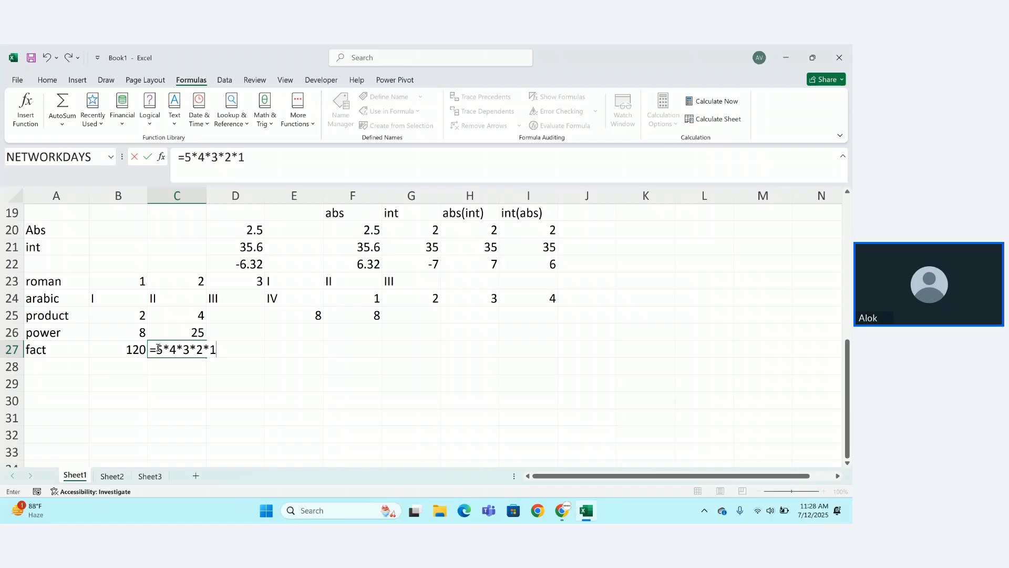
left_click(158, 349)
key("BackSpace")
key("Return")
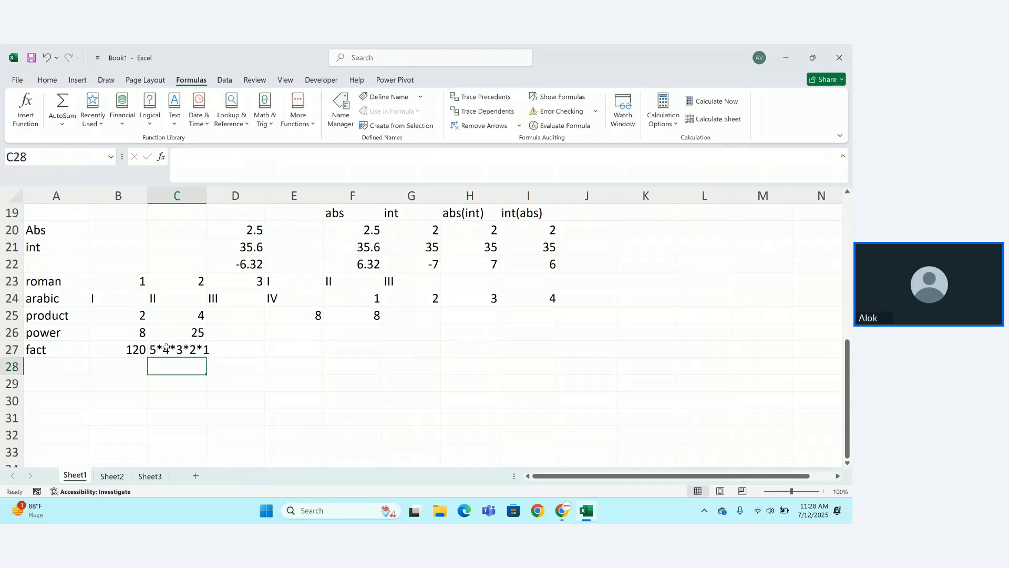
Enter =5*4*3*2*1 in C28 using the pasted expression, showing 120.
left_click(214, 349)
double_click(178, 347)
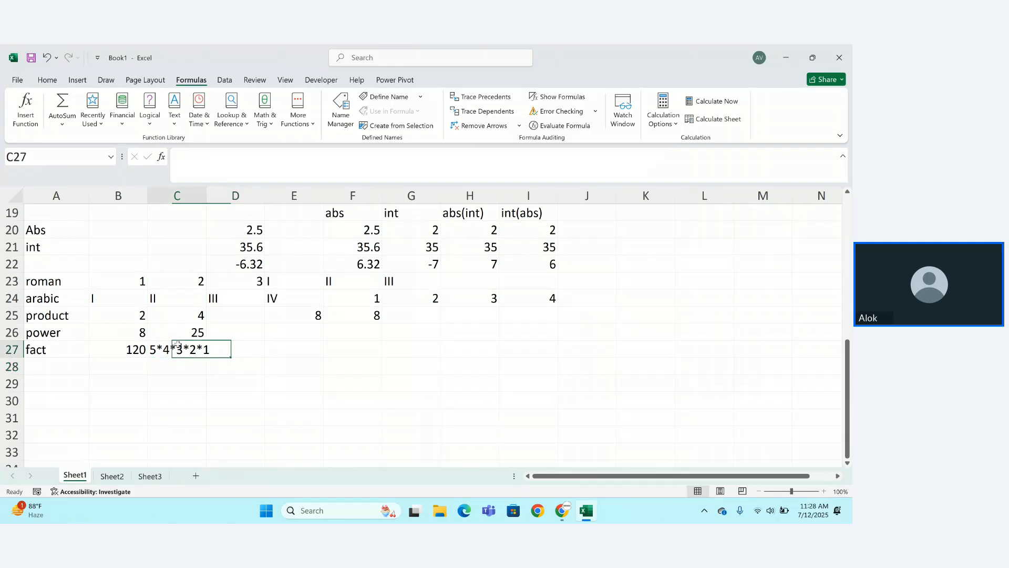
double_click(178, 346)
key("ctrl+c")
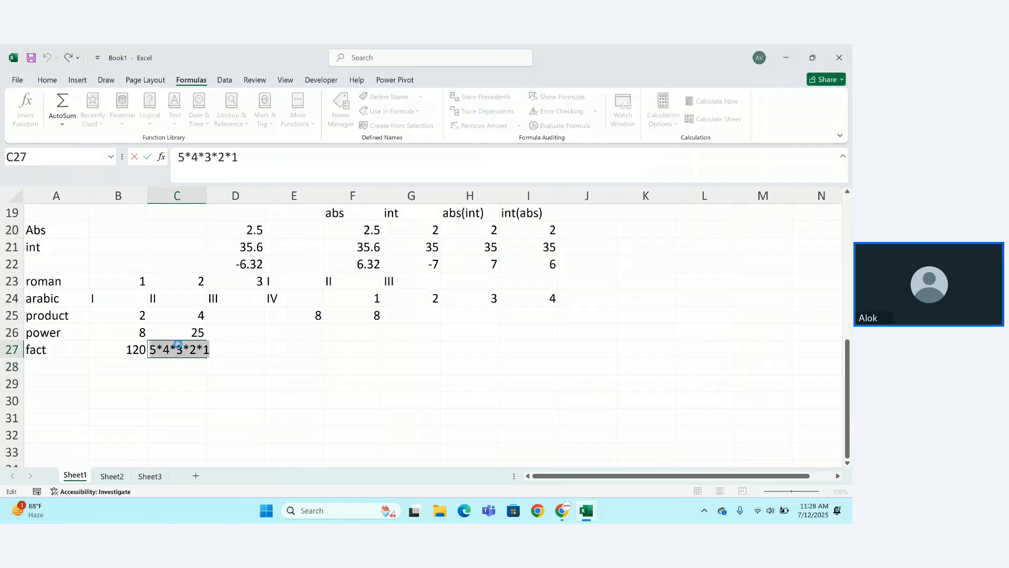
left_click(179, 345)
key("Return")
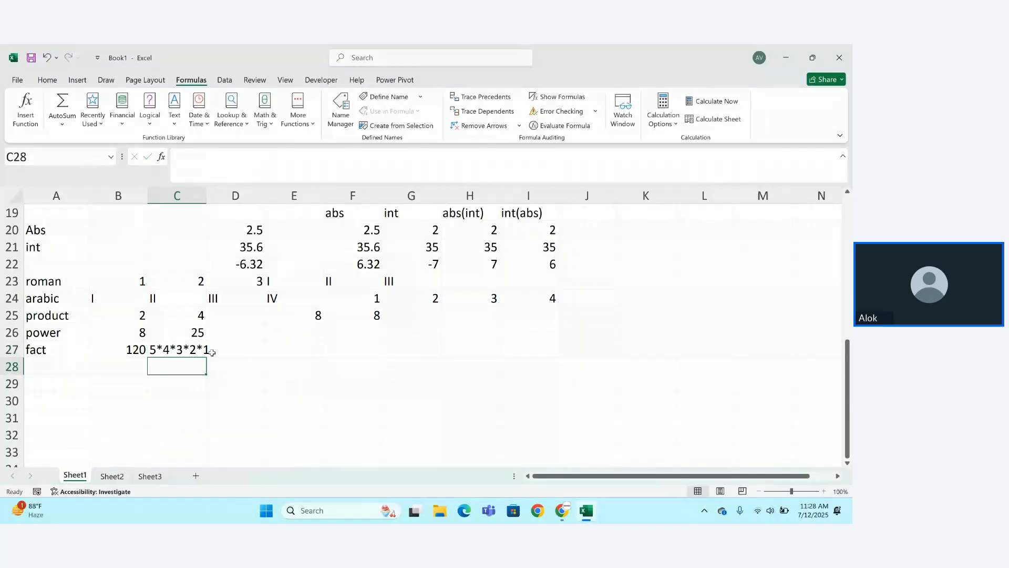
type("=")
key("ctrl+v")
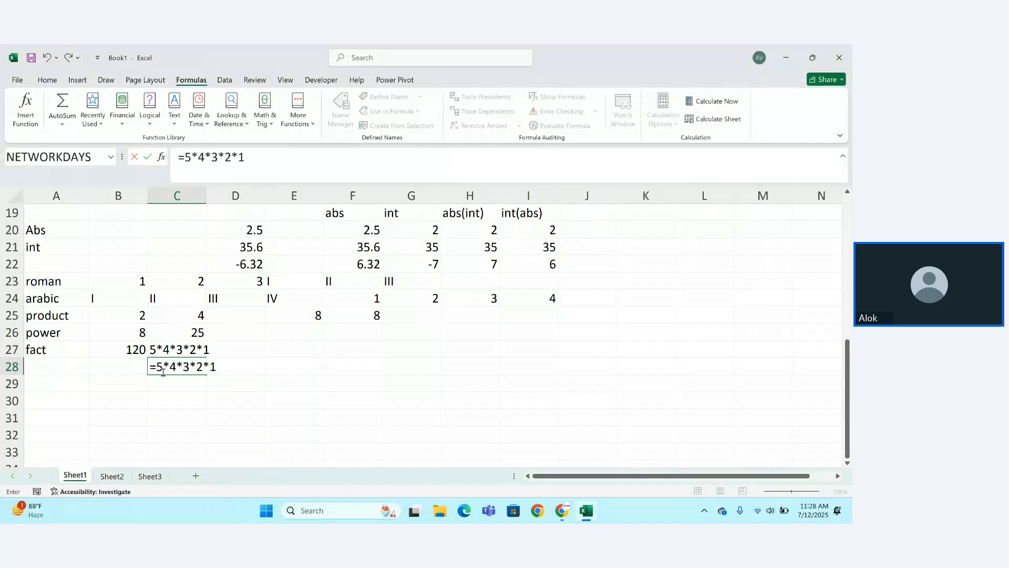
key("Return")
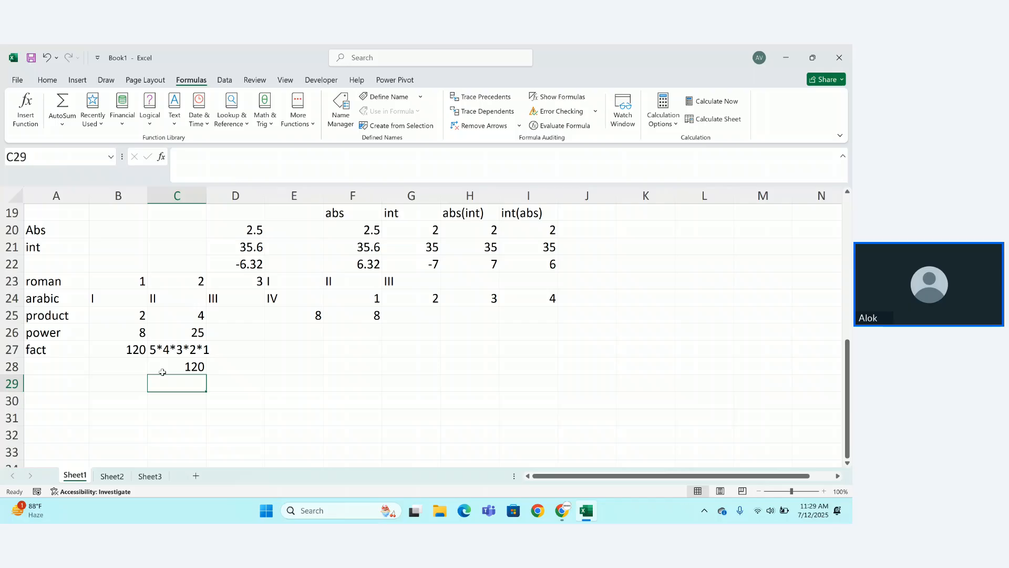
Copy the int(abs) formula from I20 down to I21.
left_click(264, 111)
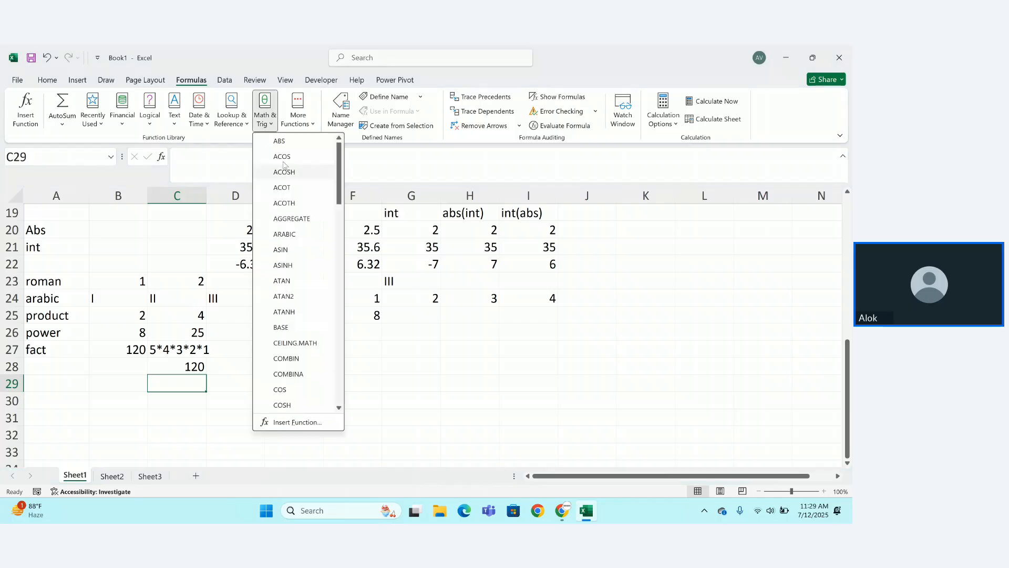
left_click(375, 361)
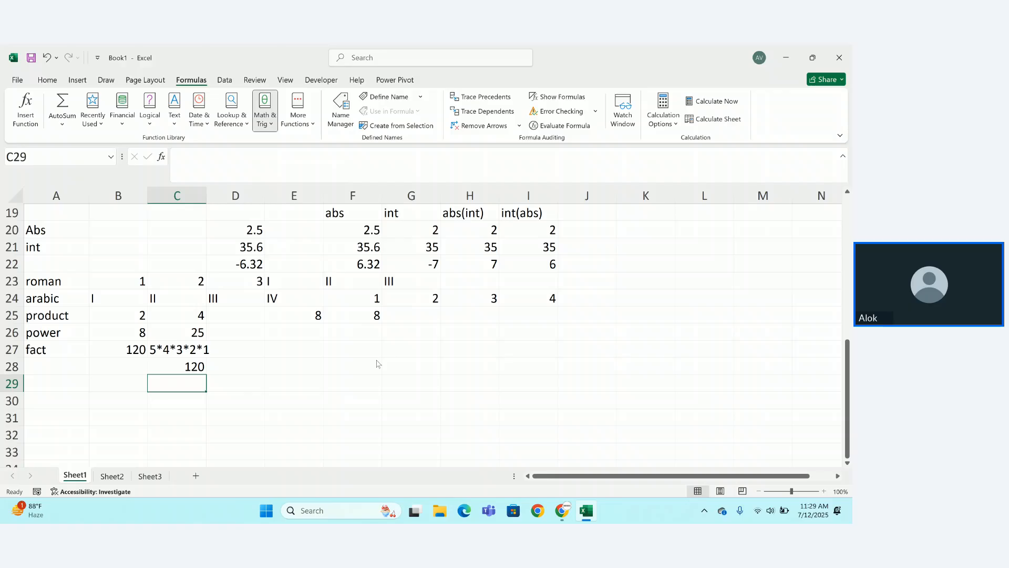
left_click(57, 410)
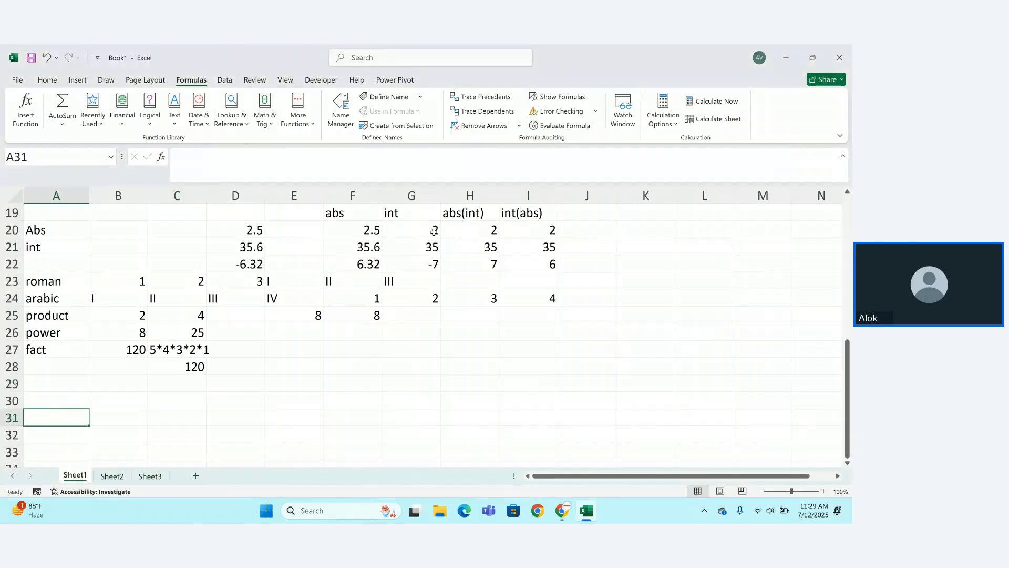
left_click(552, 229)
left_click_drag(558, 238, 562, 254)
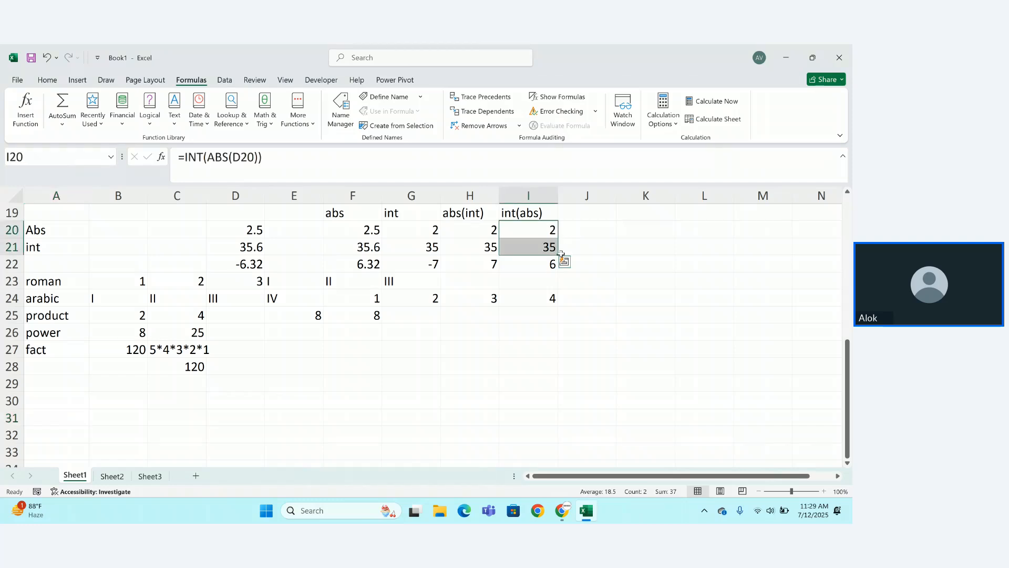
left_click(596, 219)
double_click(596, 230)
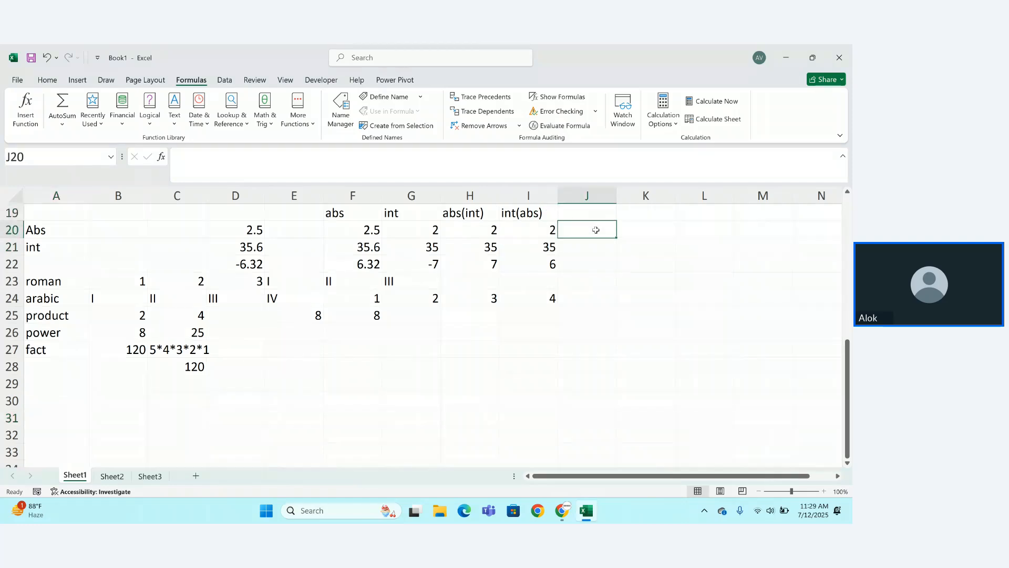
Type the label 'even' in A31 and the column header 'even' in J19.
left_click(30, 413)
type("even")
key("Return")
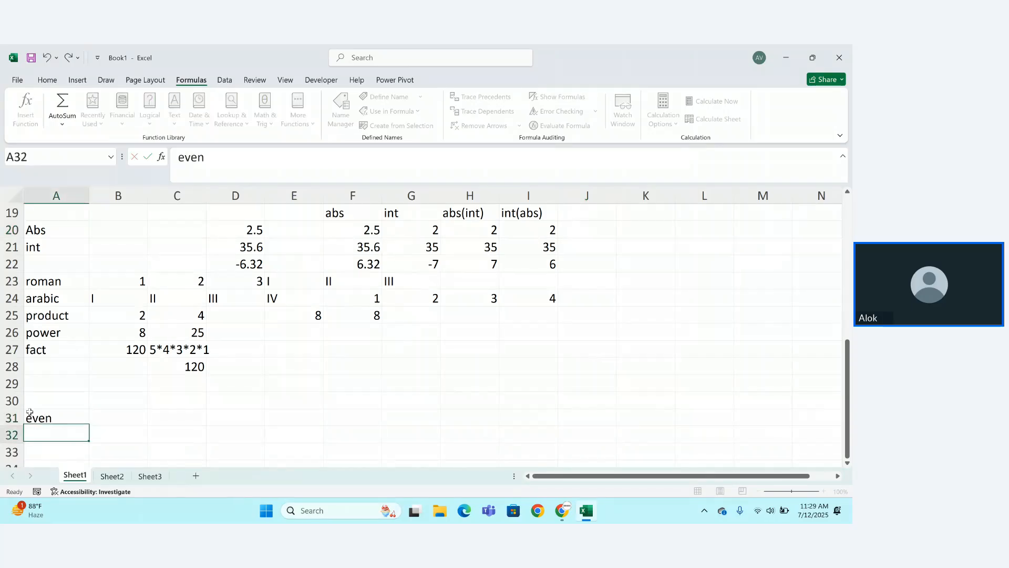
left_click(92, 417)
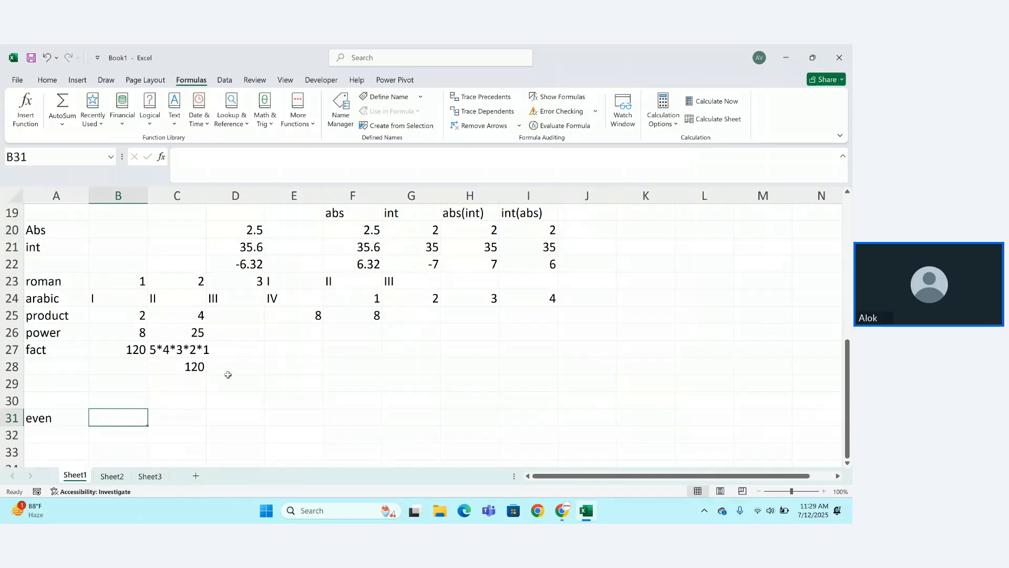
left_click(597, 213)
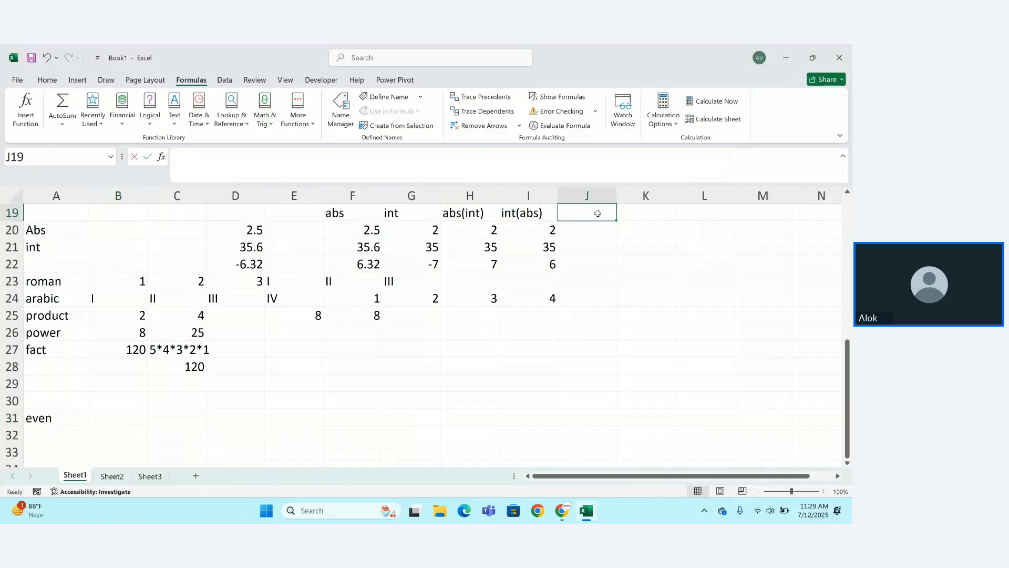
type("even")
key("Return")
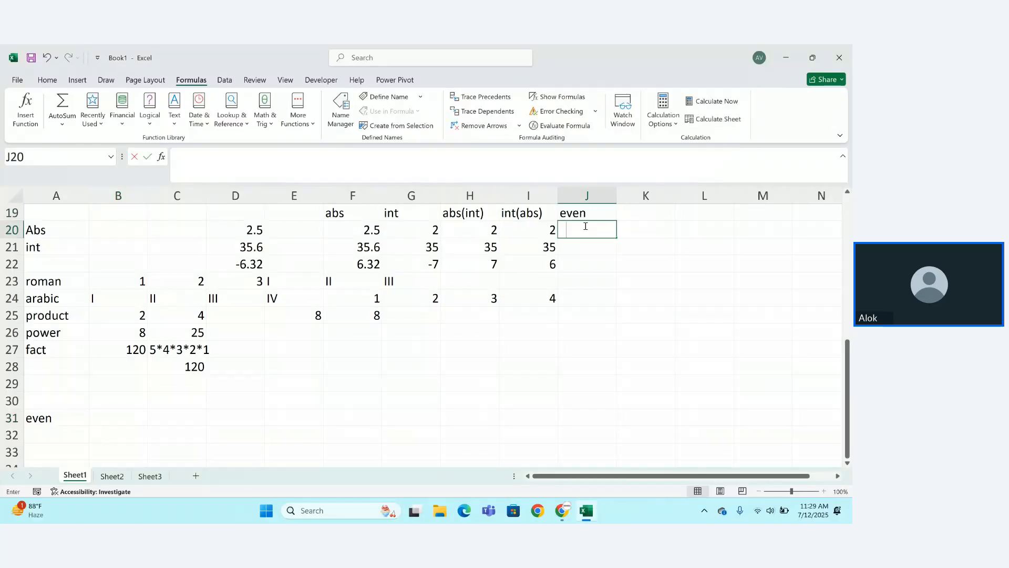
Enter =EVEN(I20) in J20 and fill it down to J22, giving 2, 36 and 6.
type("=ev")
key("Tab")
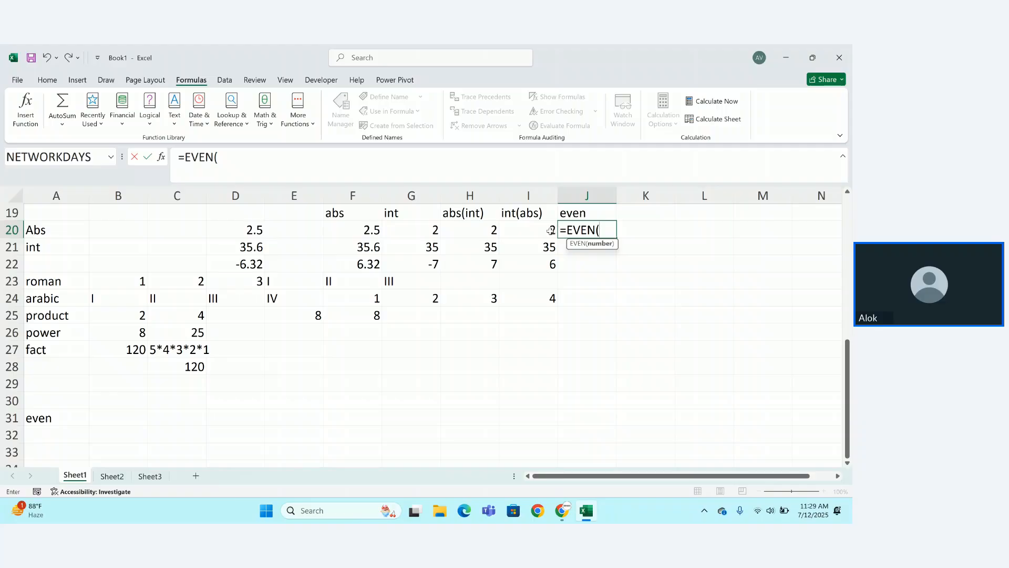
left_click(550, 230)
type(")")
key("Return")
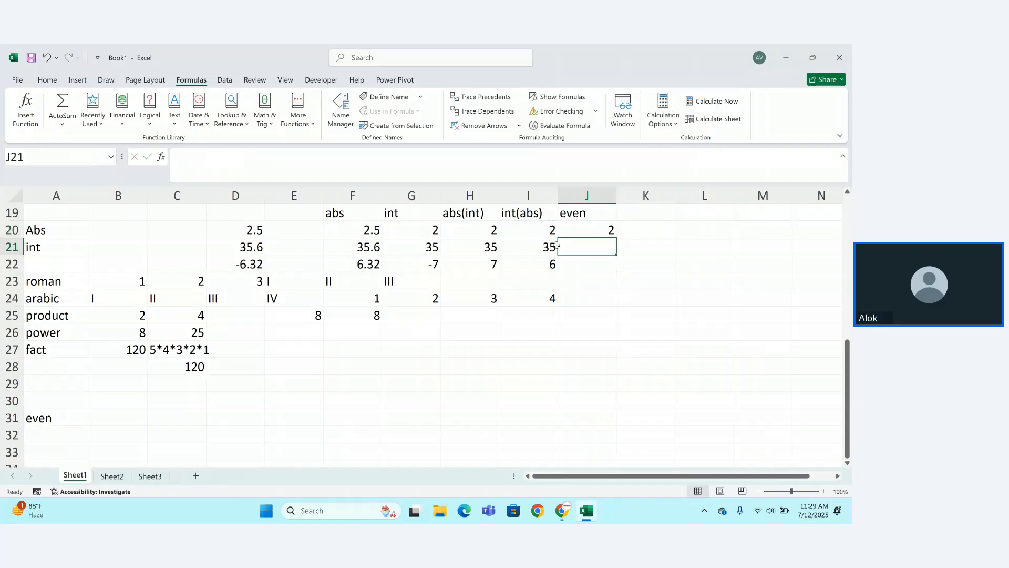
left_click(601, 234)
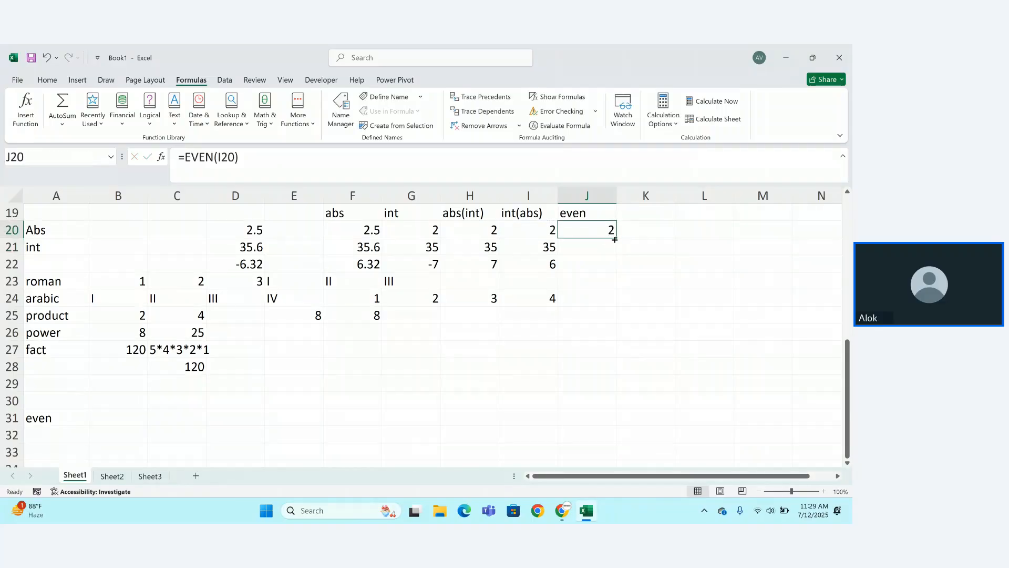
left_click_drag(617, 238, 618, 273)
left_click(622, 295)
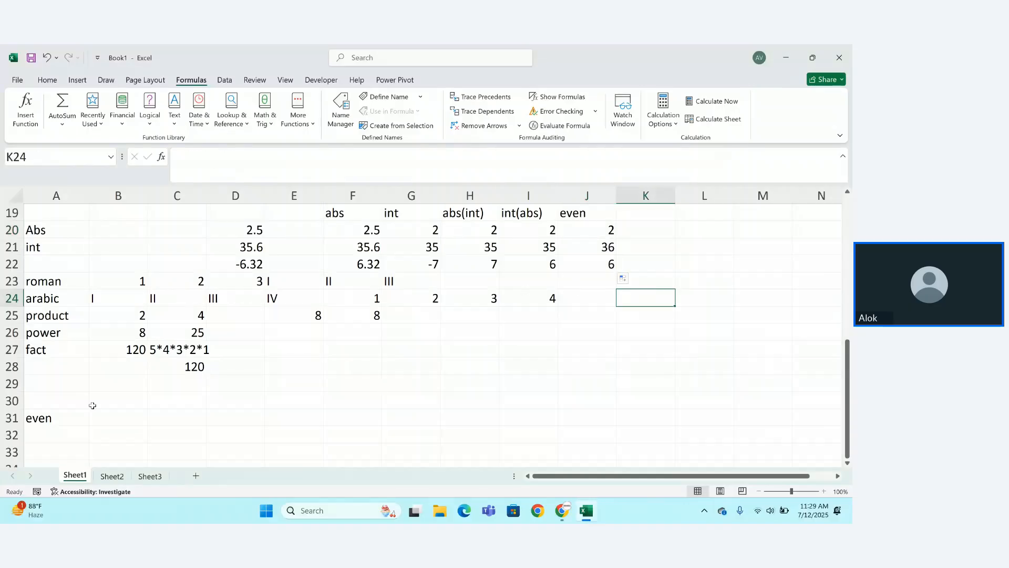
Type the label 'odd' in A32 and the column header 'odd' in K19.
left_click(55, 438)
type("odd")
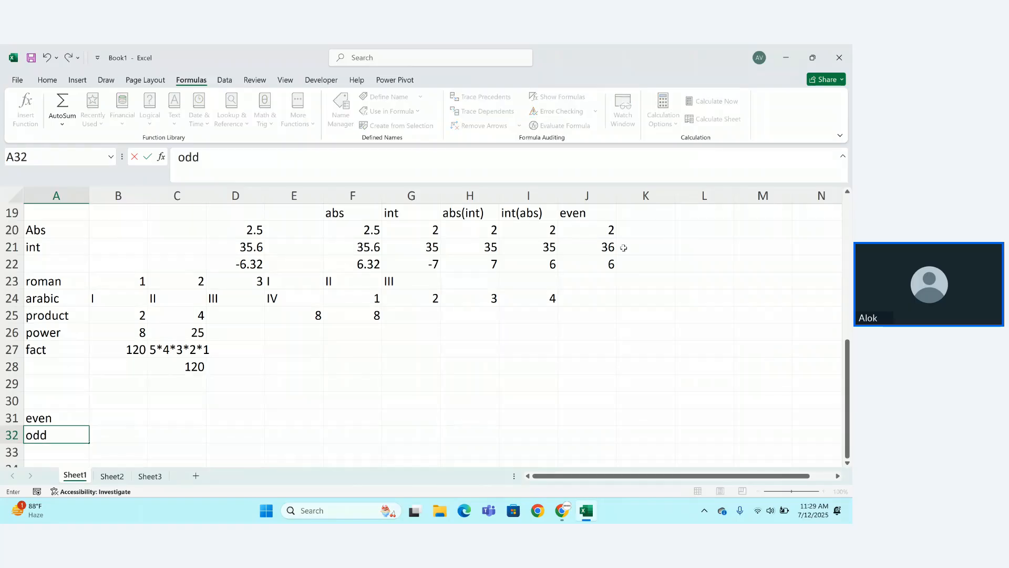
left_click(646, 217)
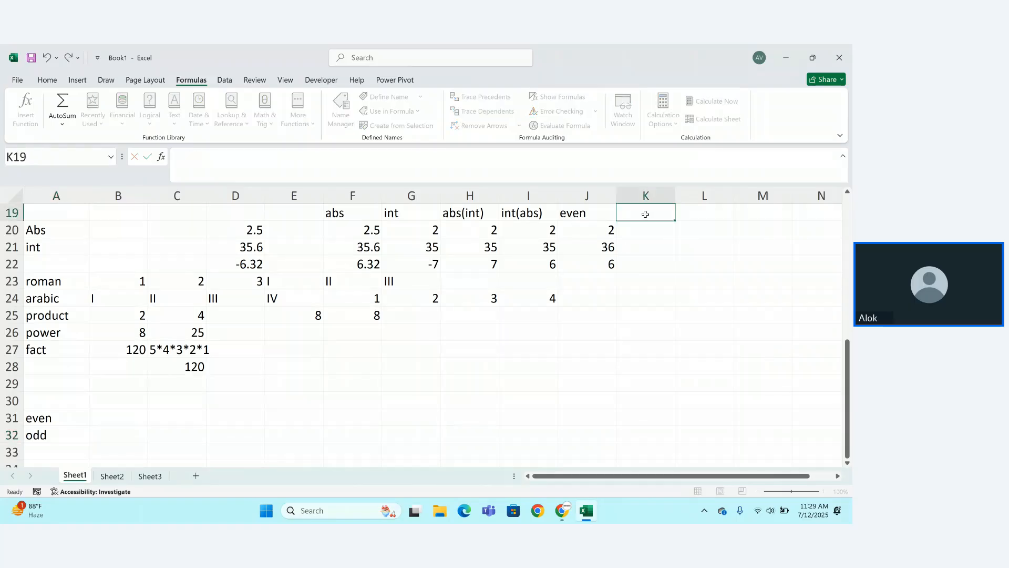
type("odd")
key("ctrl+Return")
scroll(646, 215, "up", 1)
key("Down")
Start an ODD formula in K20, restoring I20 to 2 after a stray entry.
type("=odd")
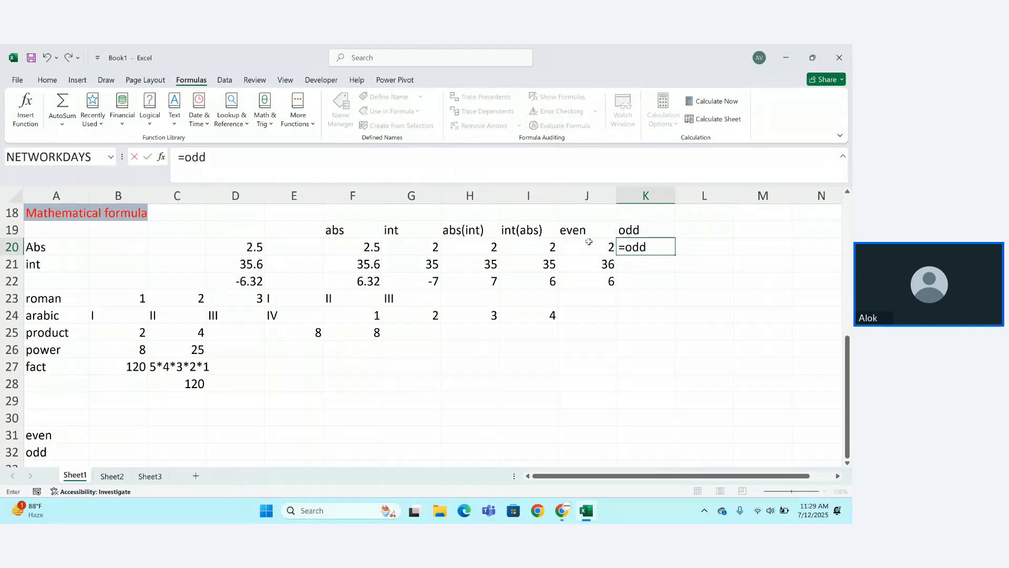
left_click(554, 247)
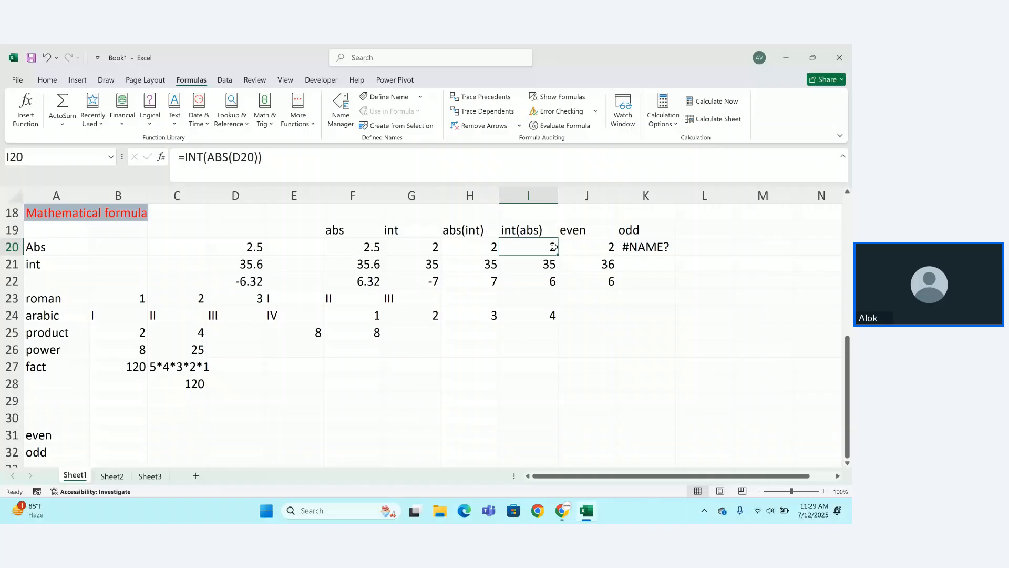
type(")")
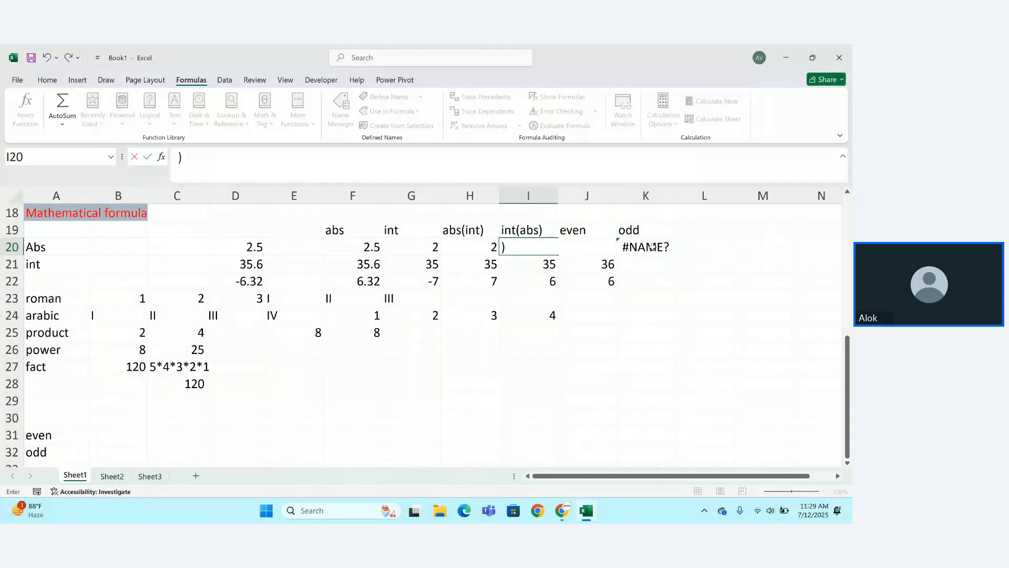
key("Right")
key("Right")
key("F2")
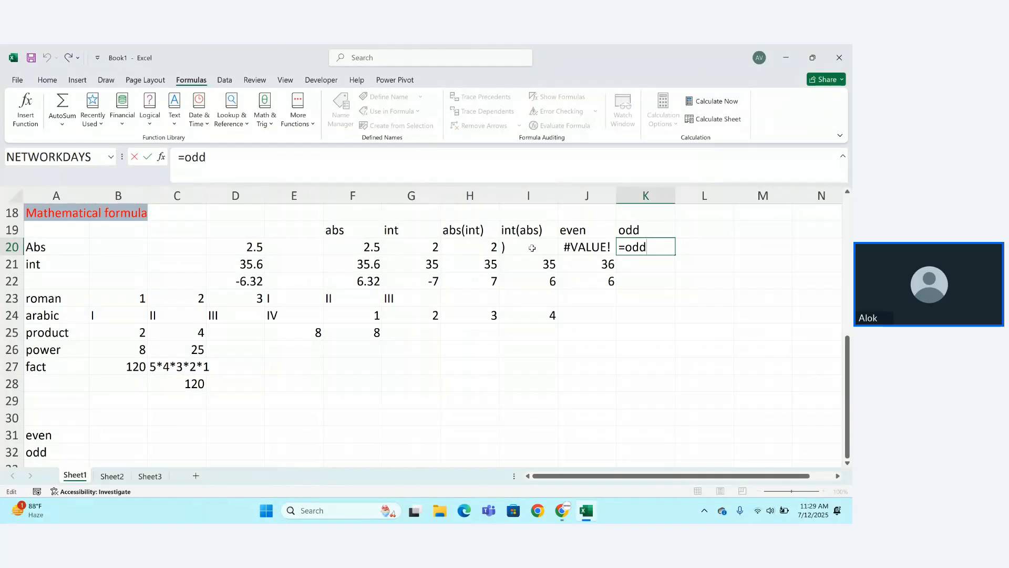
left_click(532, 247)
type("2")
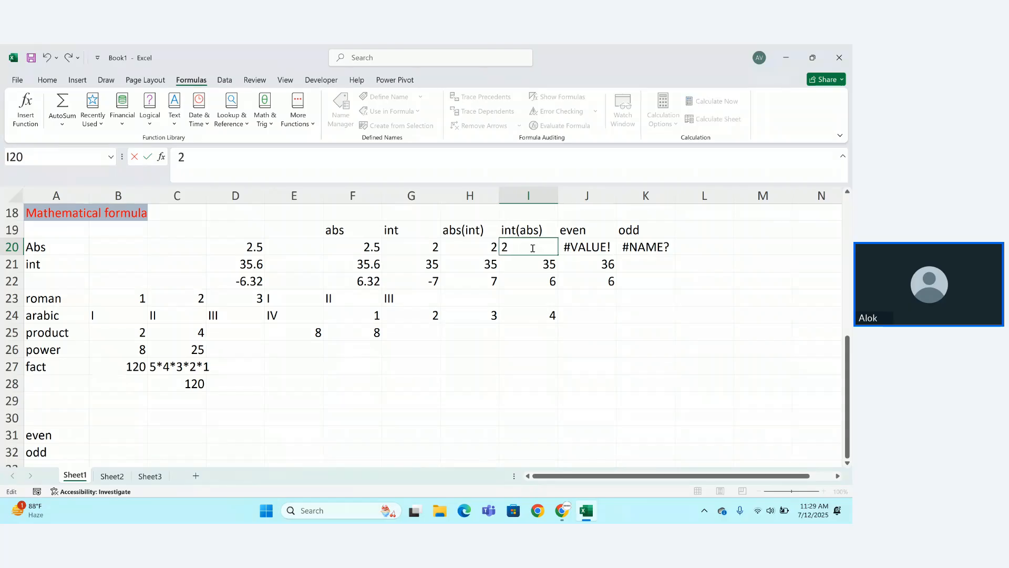
key("Return")
Complete =ODD(I20) in K20 and fill it down to K22, giving 3, 35 and 7.
double_click(647, 249)
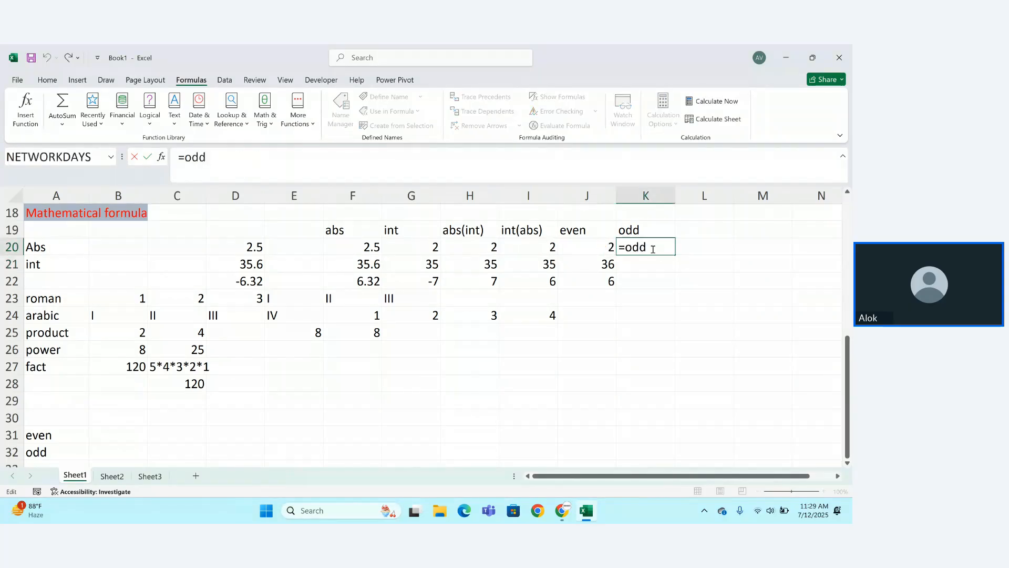
type("(")
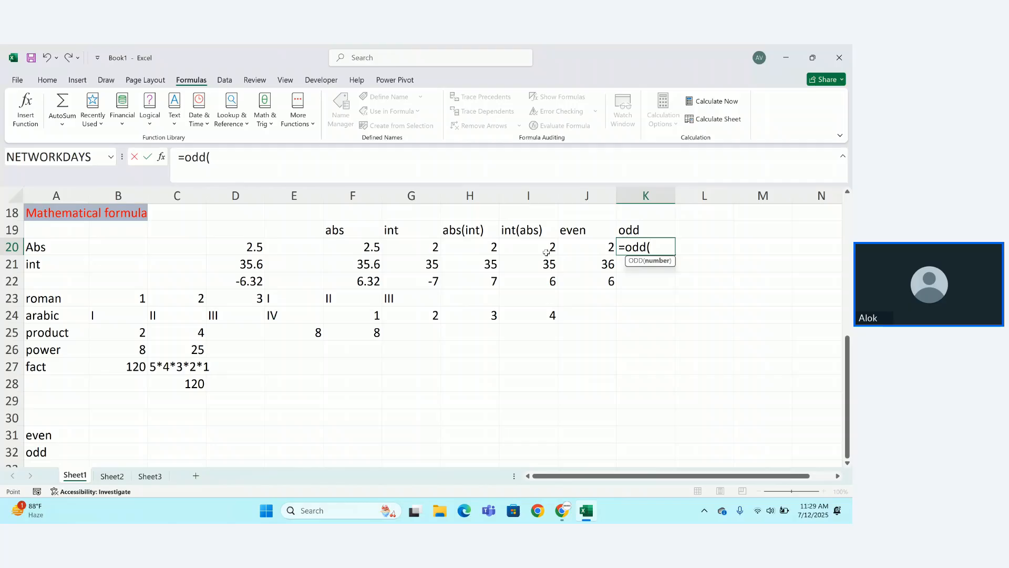
left_click(547, 252)
type(")")
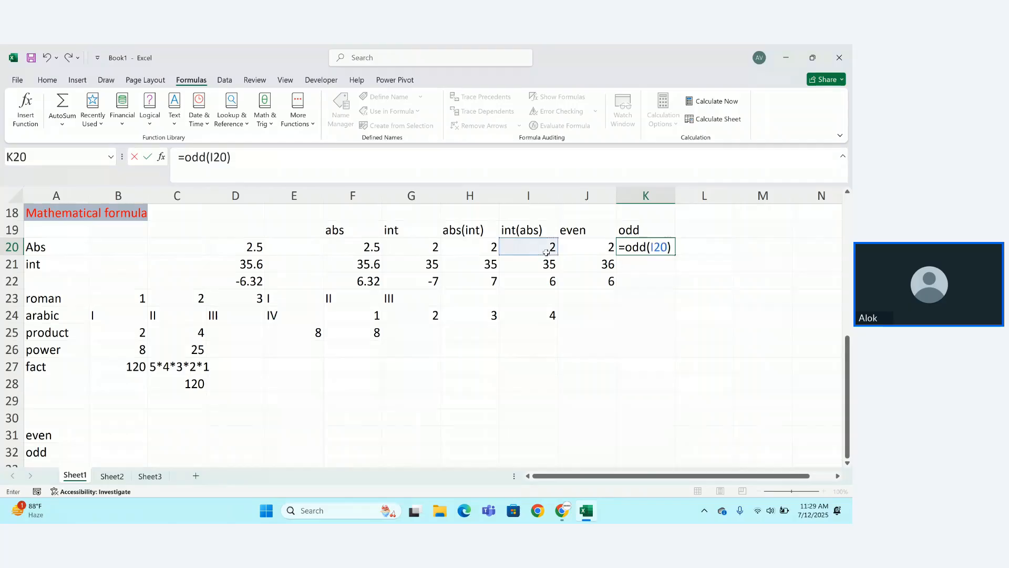
key("Return")
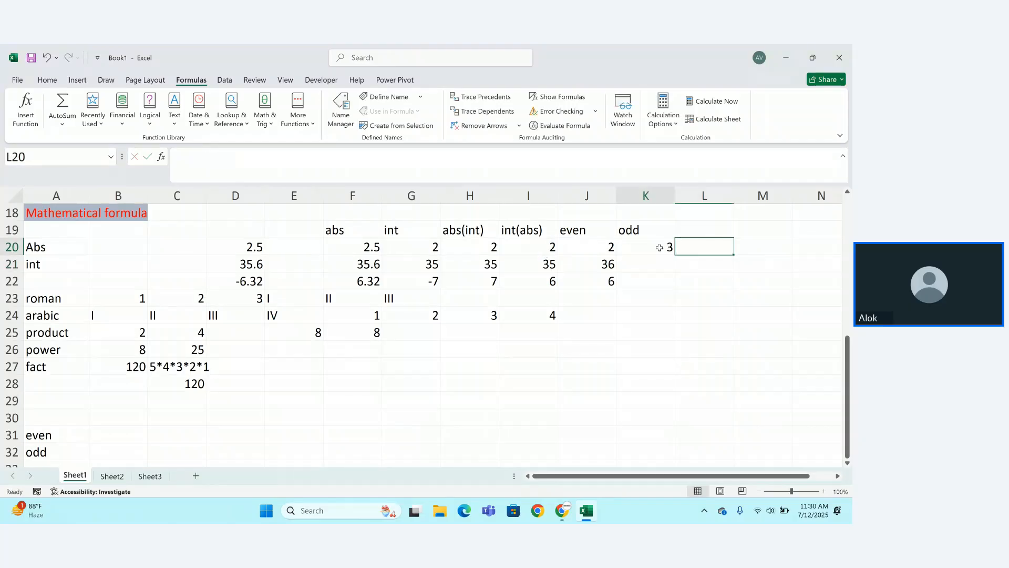
left_click(652, 247)
left_click_drag(675, 253, 677, 289)
left_click(695, 310)
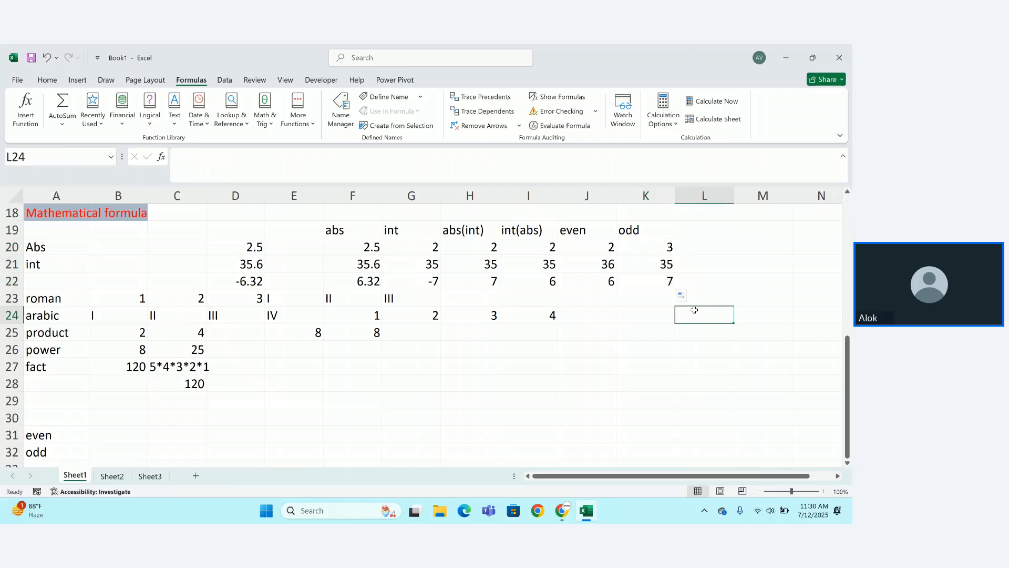
Review the =INT(ABS(D22)) formula in I22 for the -6.32 row.
left_click(542, 283)
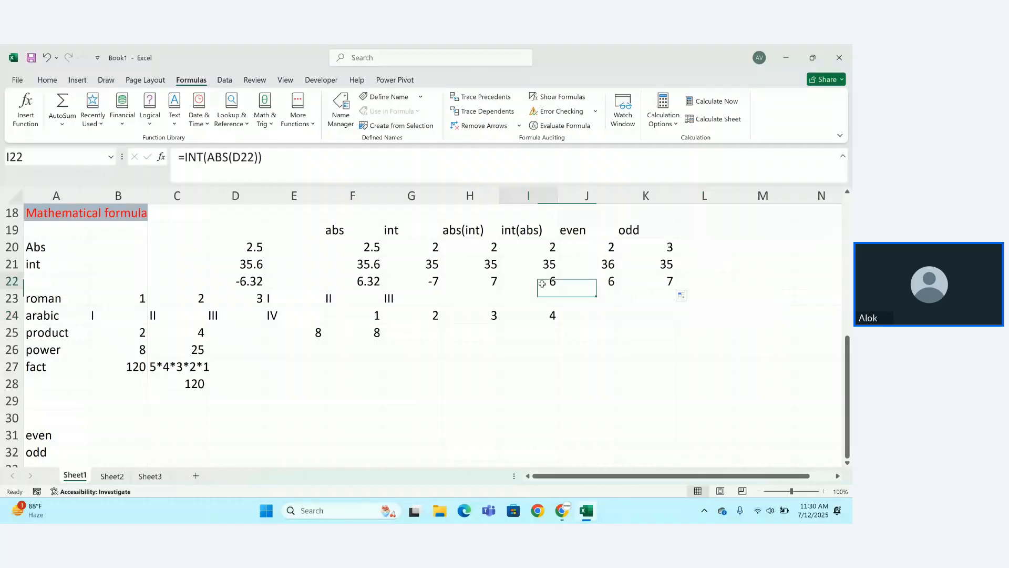
double_click(542, 283)
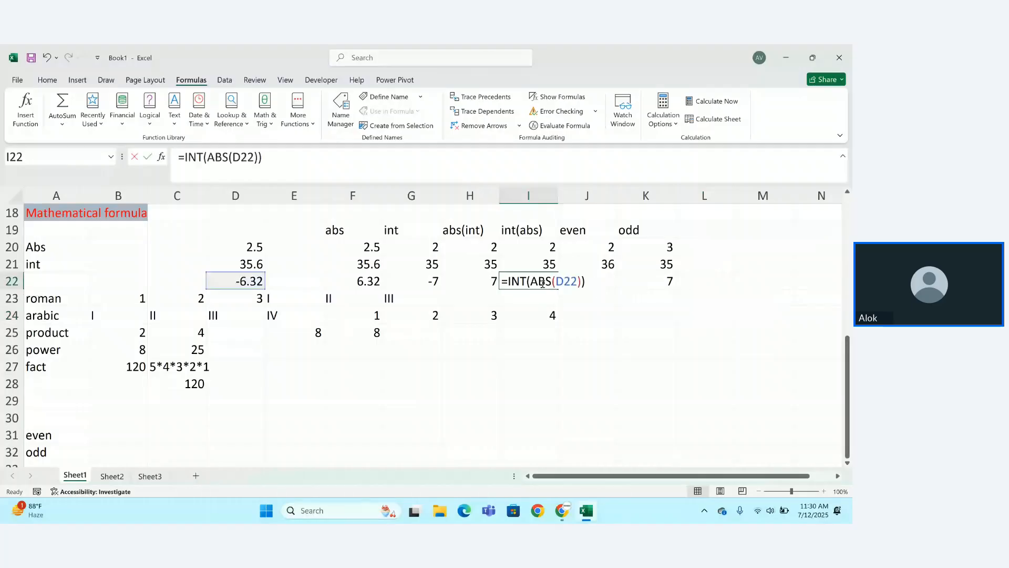
left_click(509, 283)
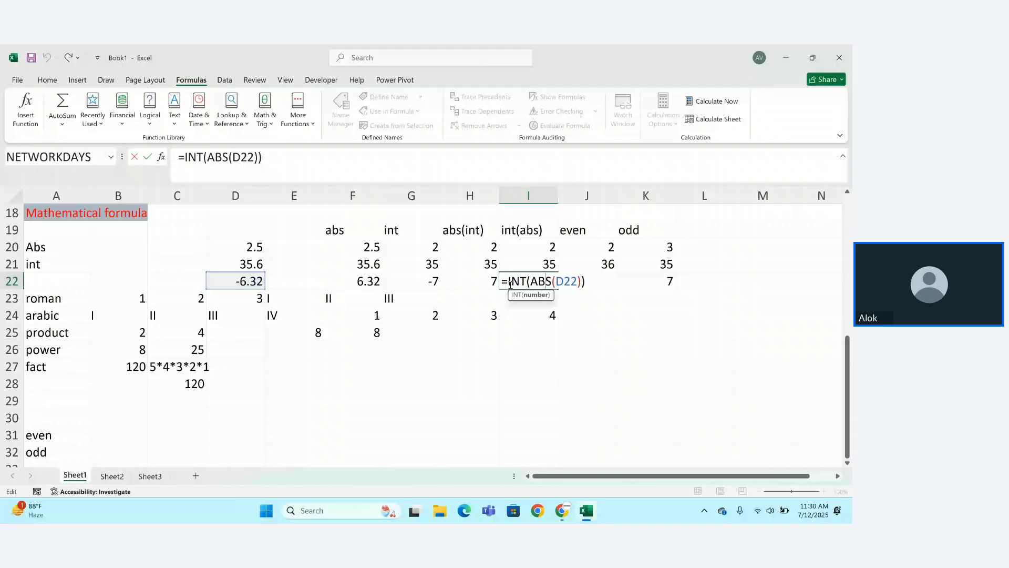
left_click(648, 315)
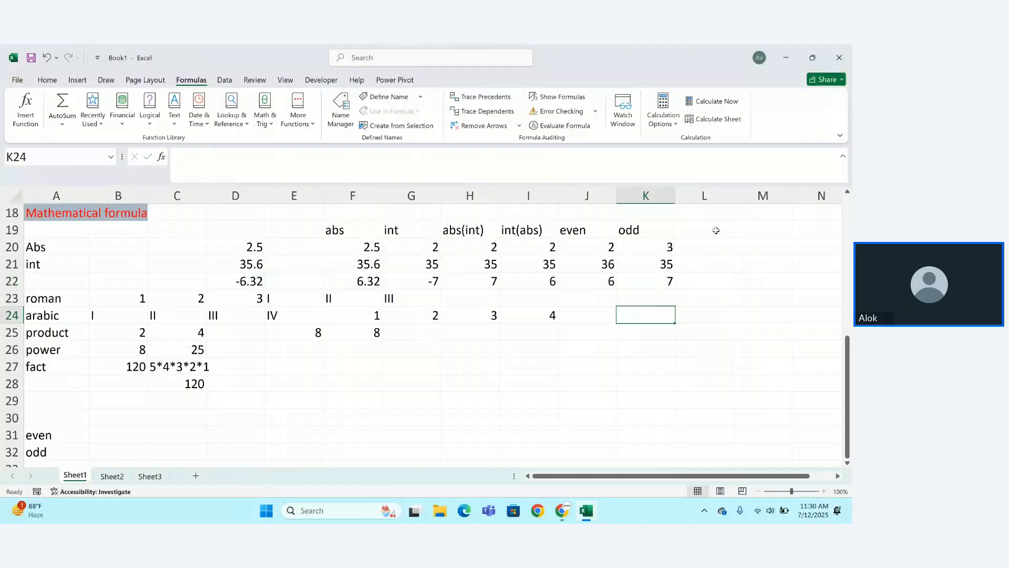
Enter -23 in L19, an EVEN formula in L20 giving -24, and -24 in L21.
left_click(716, 230)
type("-23")
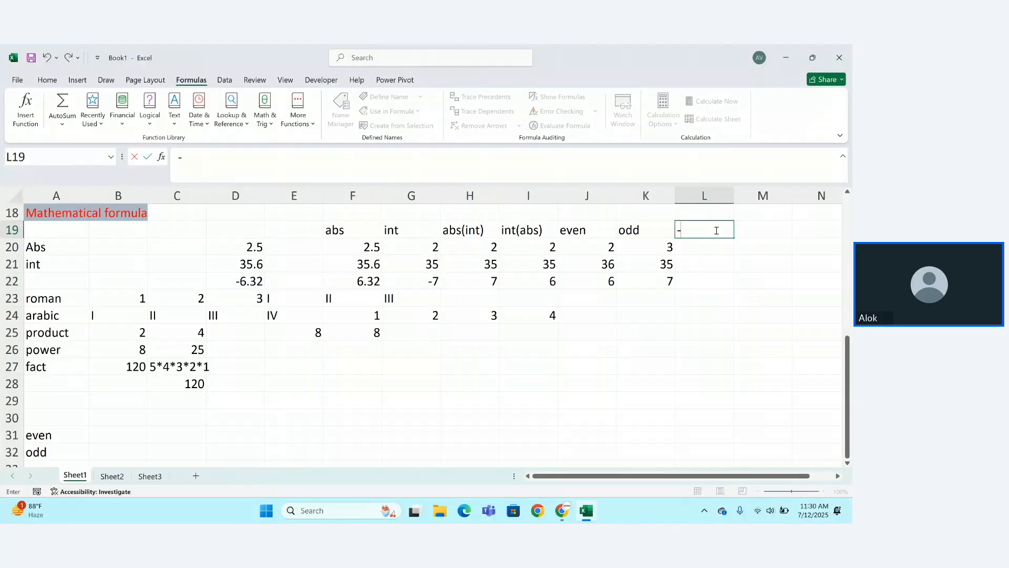
left_click(711, 246)
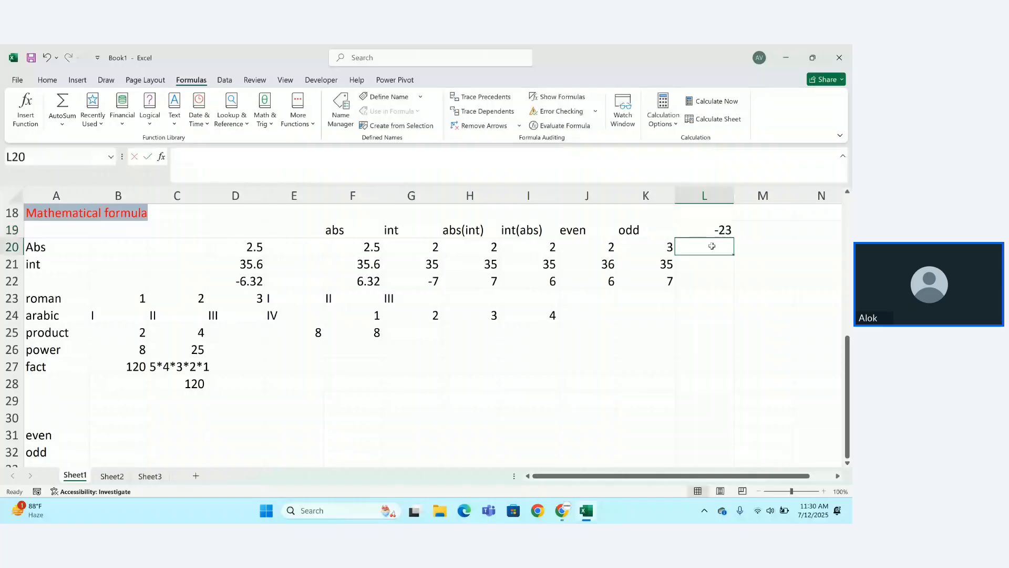
type("=EVEN(")
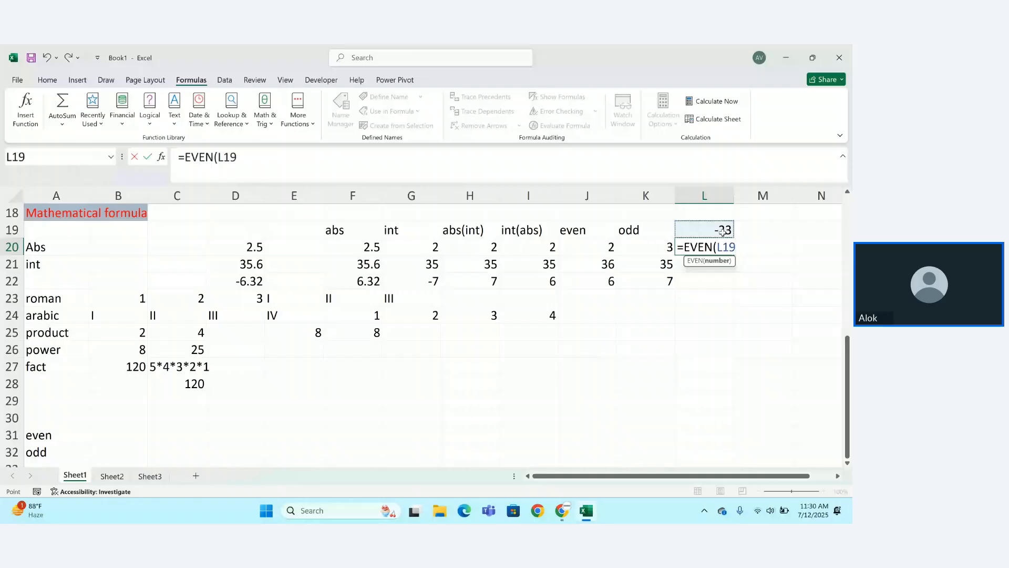
type(")")
key("Return")
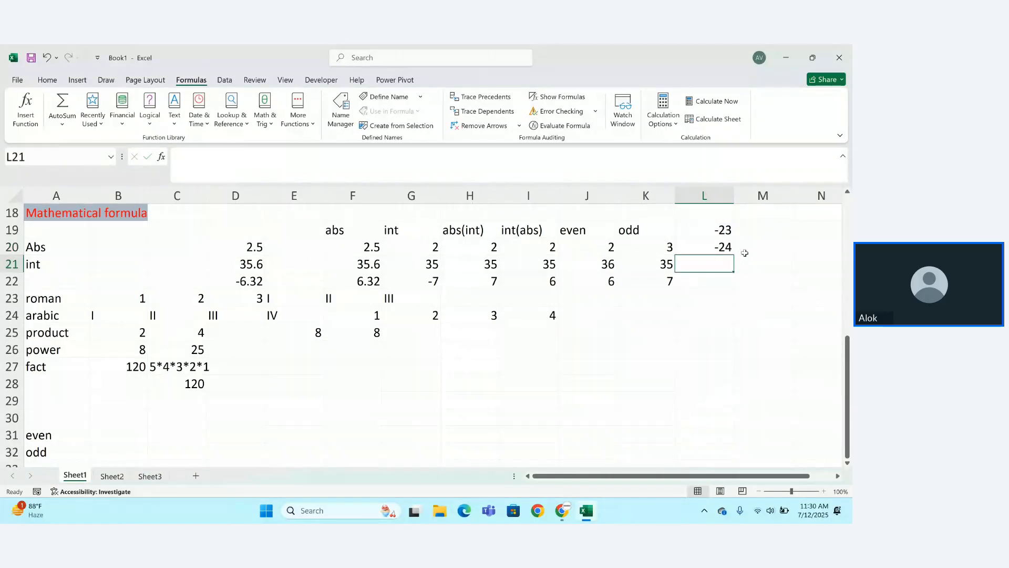
type("2")
key("BackSpace")
type("-24")
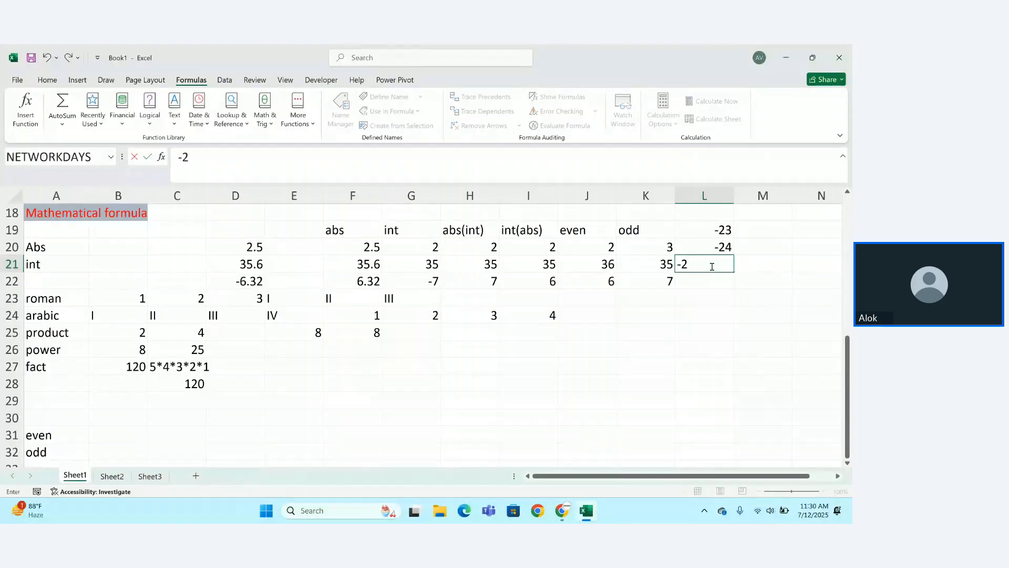
key("Return")
Enter =ODD(L21) in L22, returning -25.
type("=")
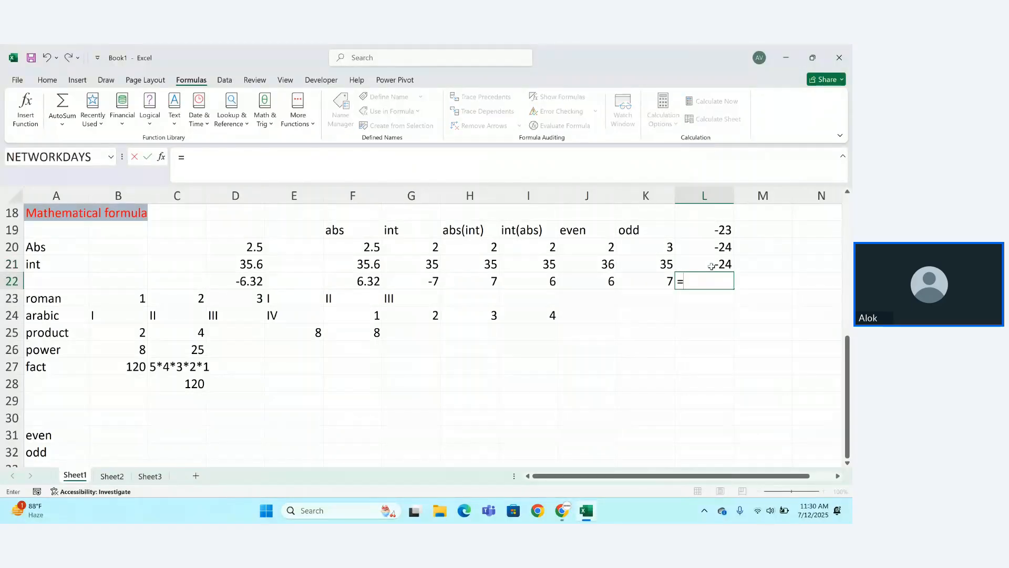
type("o")
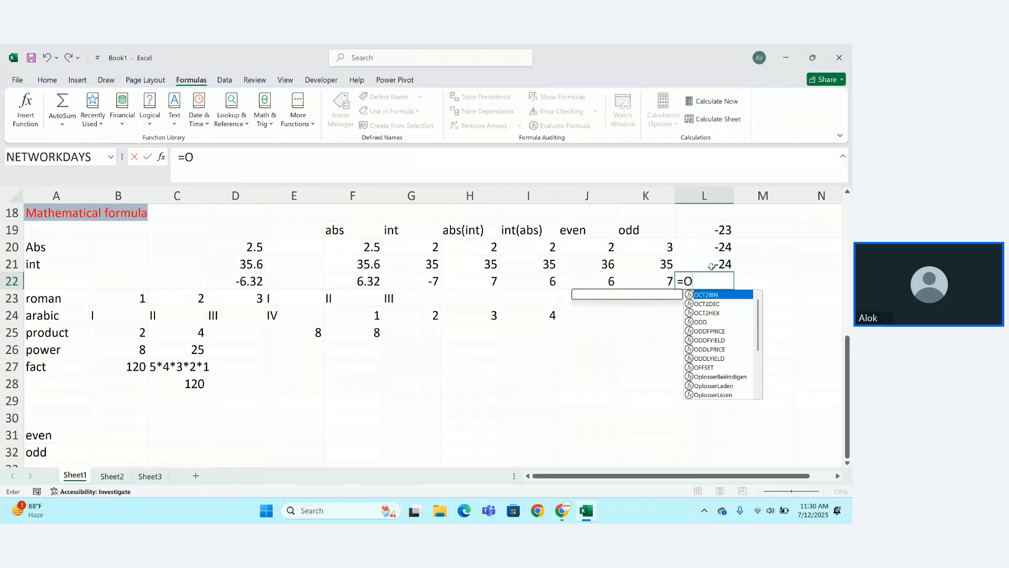
key("Right")
left_click(714, 279)
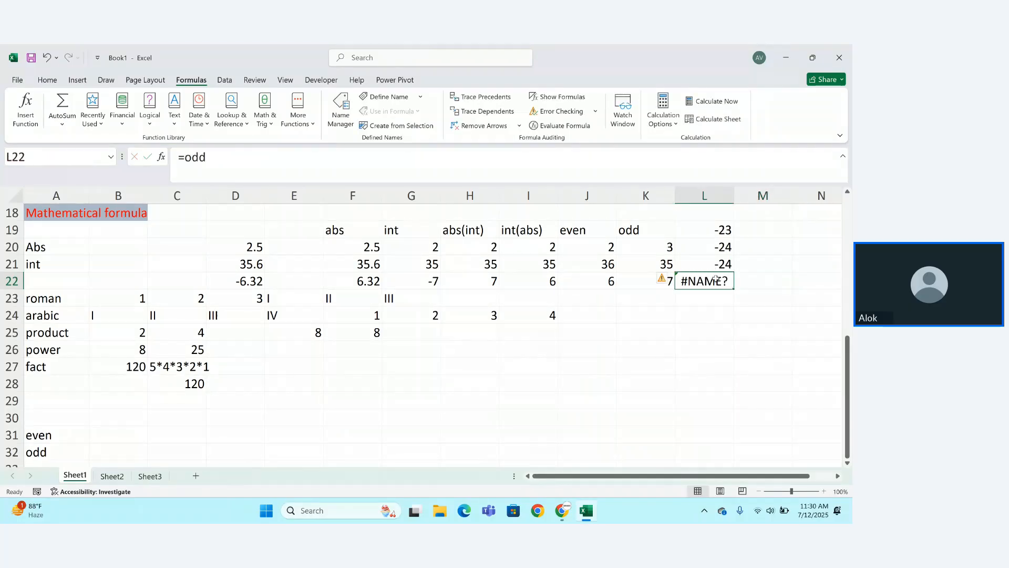
double_click(716, 279)
type("(")
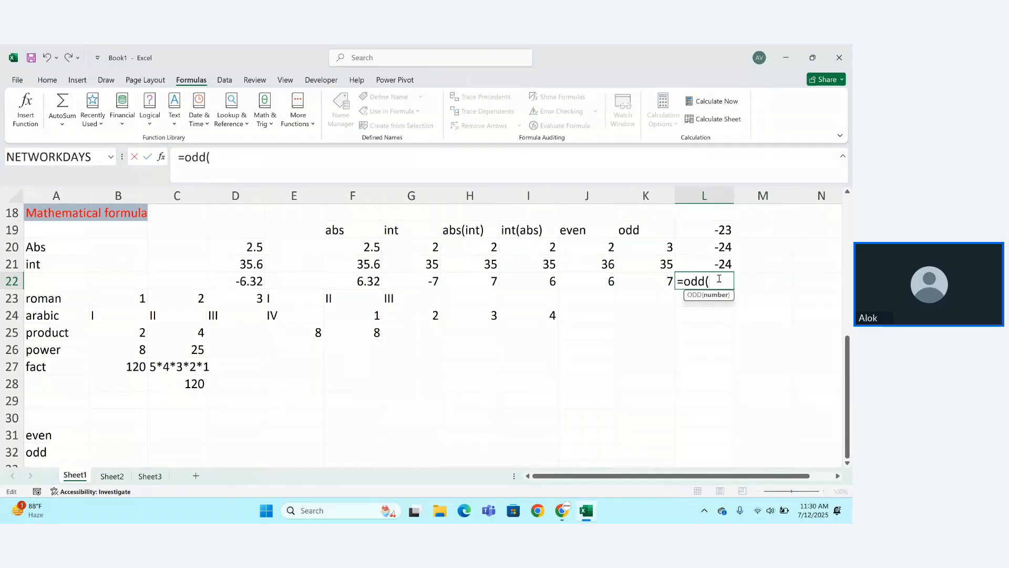
left_click(723, 265)
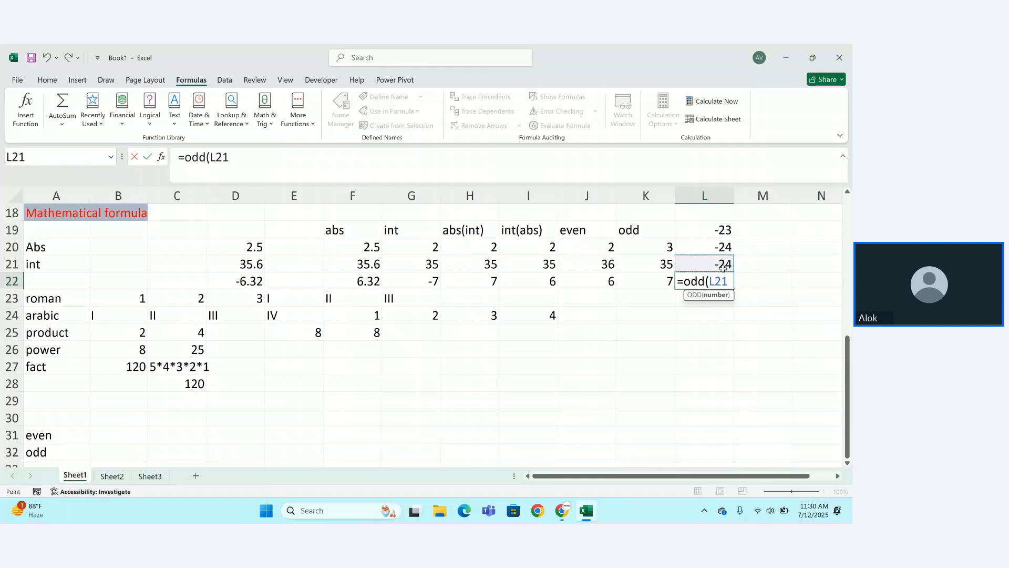
type(")")
key("Return")
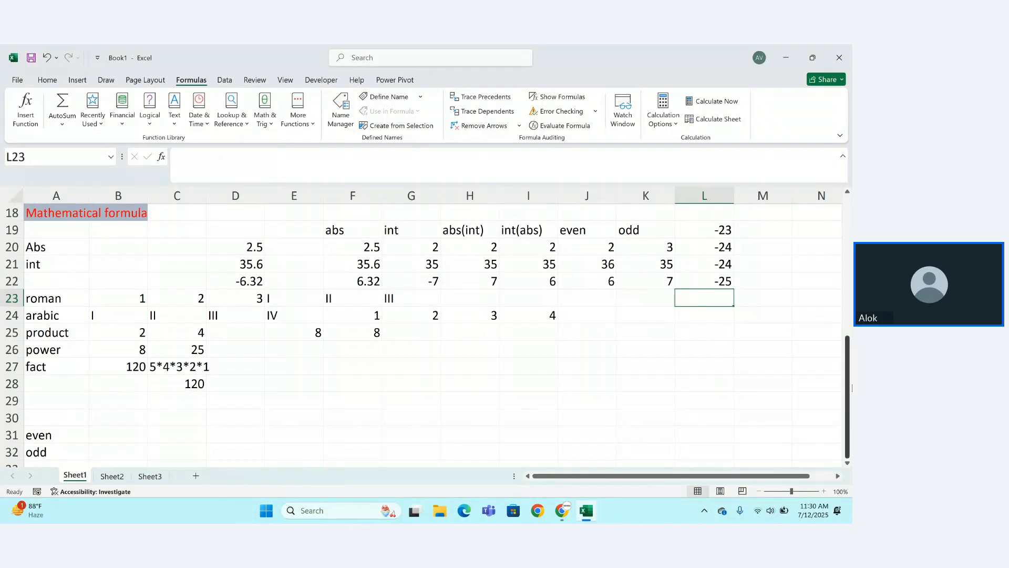
left_click_drag(849, 387, 851, 386)
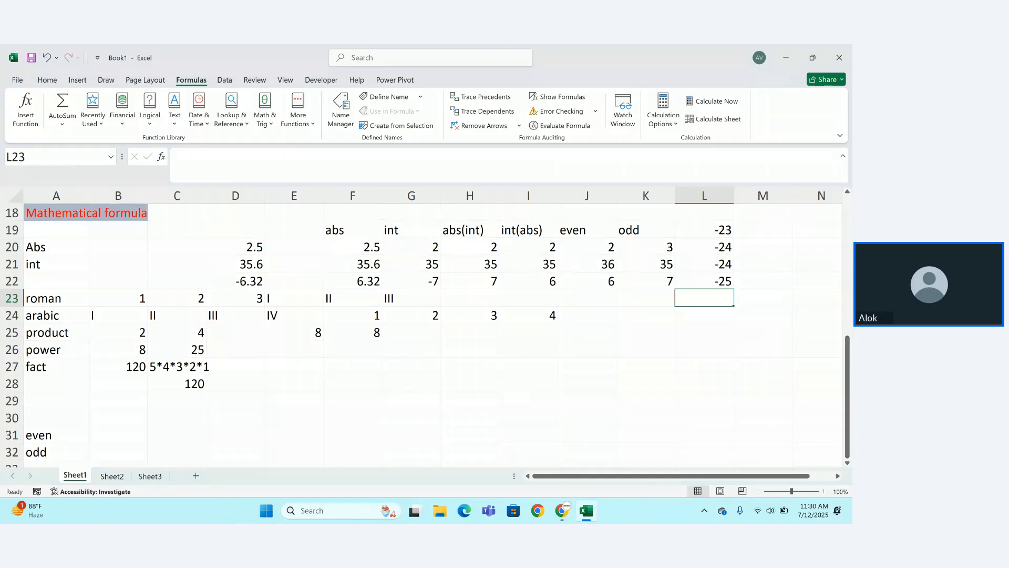
left_click(271, 130)
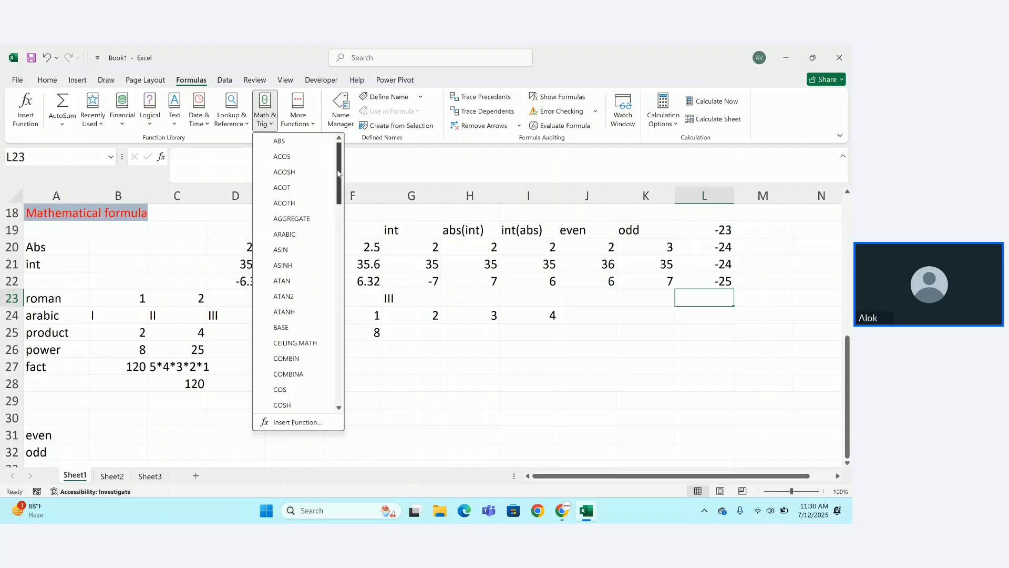
scroll(342, 189, "down", 1)
scroll(342, 190, "down", 7)
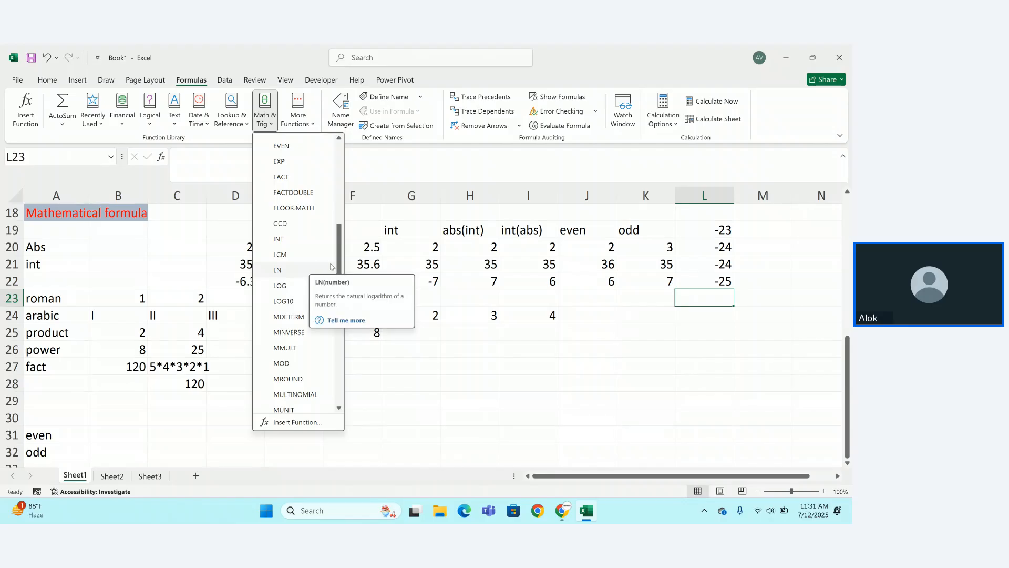
scroll(345, 301, "down", 3)
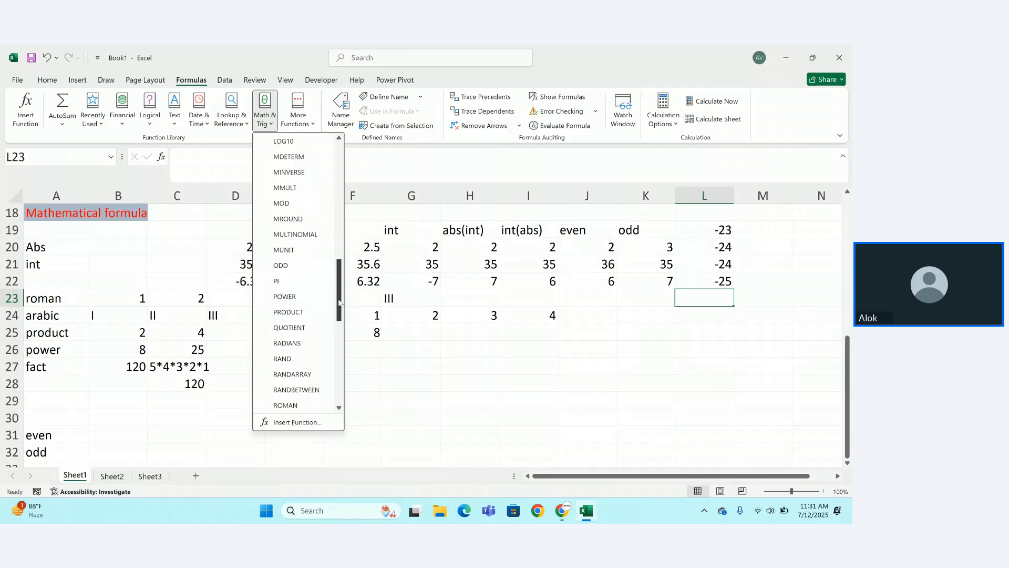
left_click(325, 350)
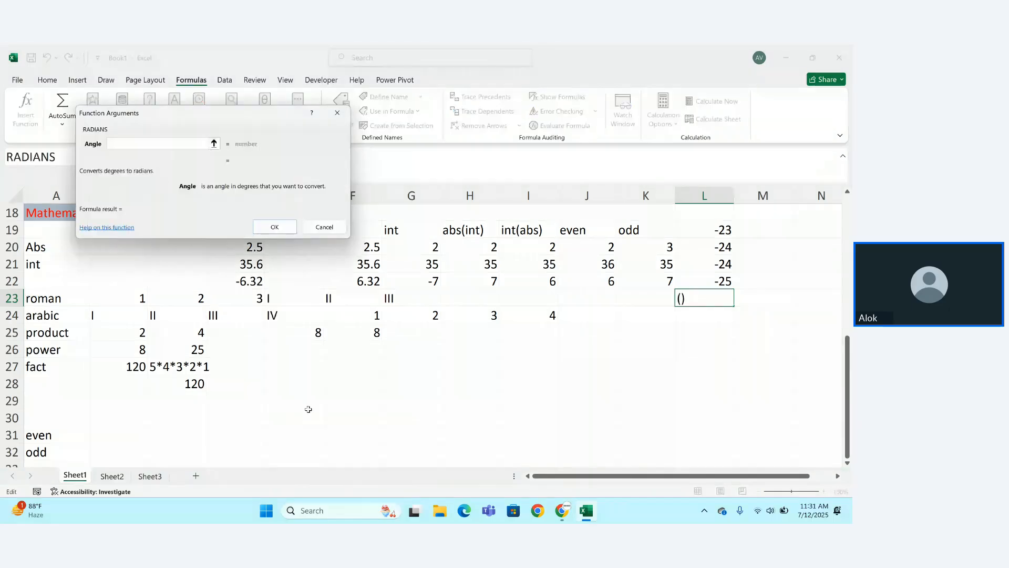
left_click(319, 228)
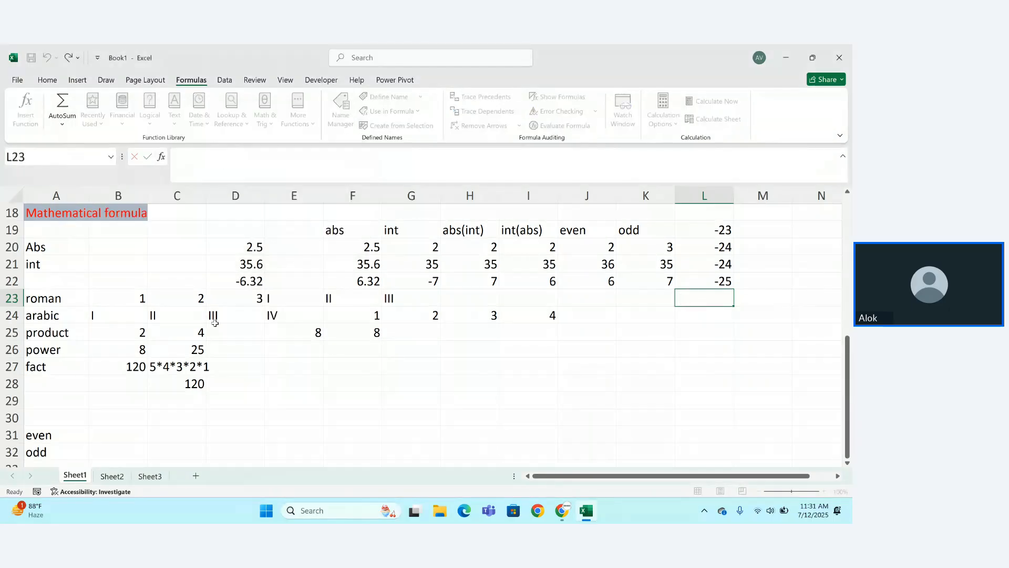
key("Down")
key("Down")
key("Down")
key("Down")
key("Down")
key("Down")
key("Down")
key("Down")
key("Down")
key("Down")
key("Down")
key("Down")
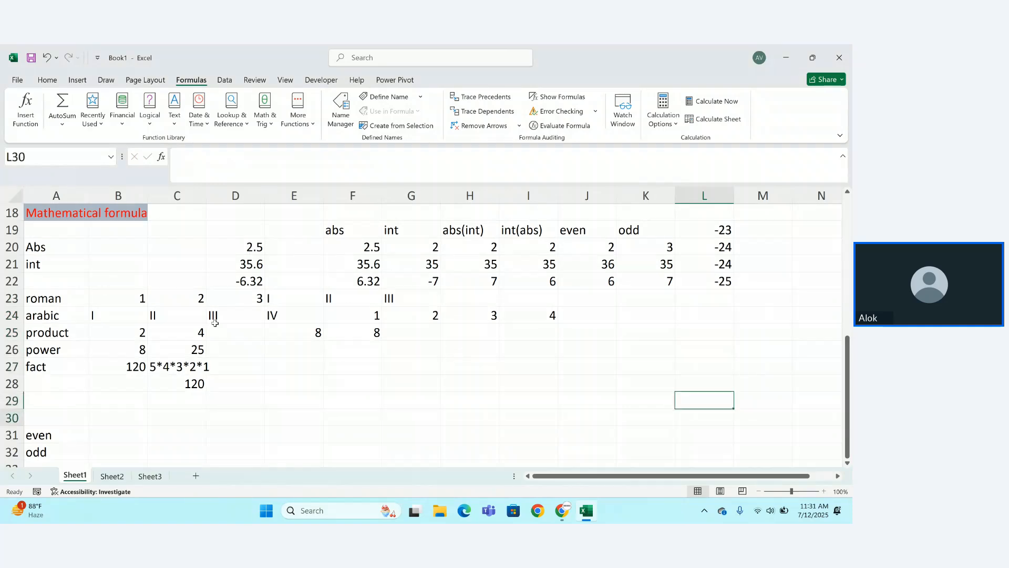
Label A33 'PI', enter =PI() in B33 showing 3.141593, and type 5,2 in D33.
left_click(40, 401)
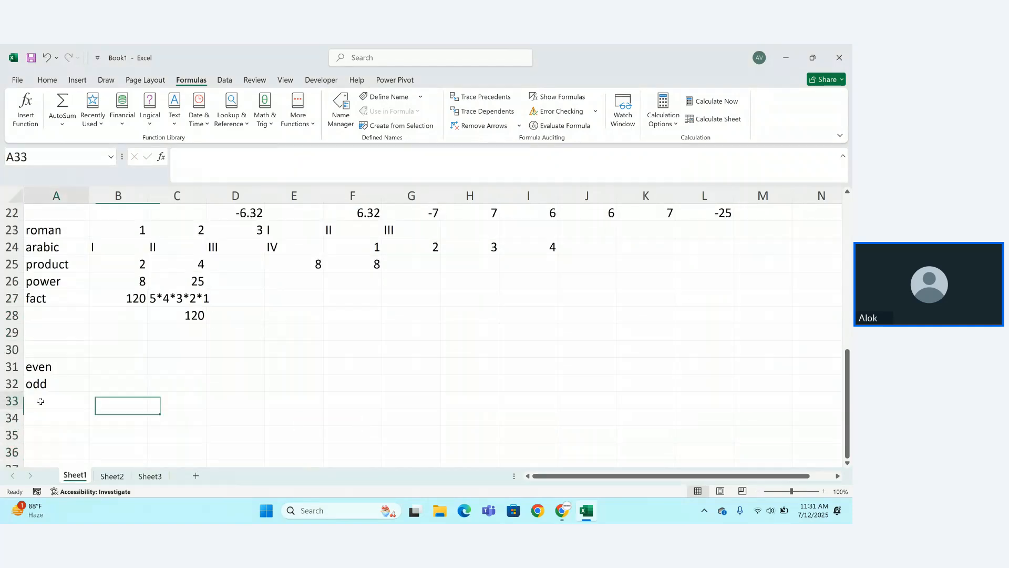
type("EX")
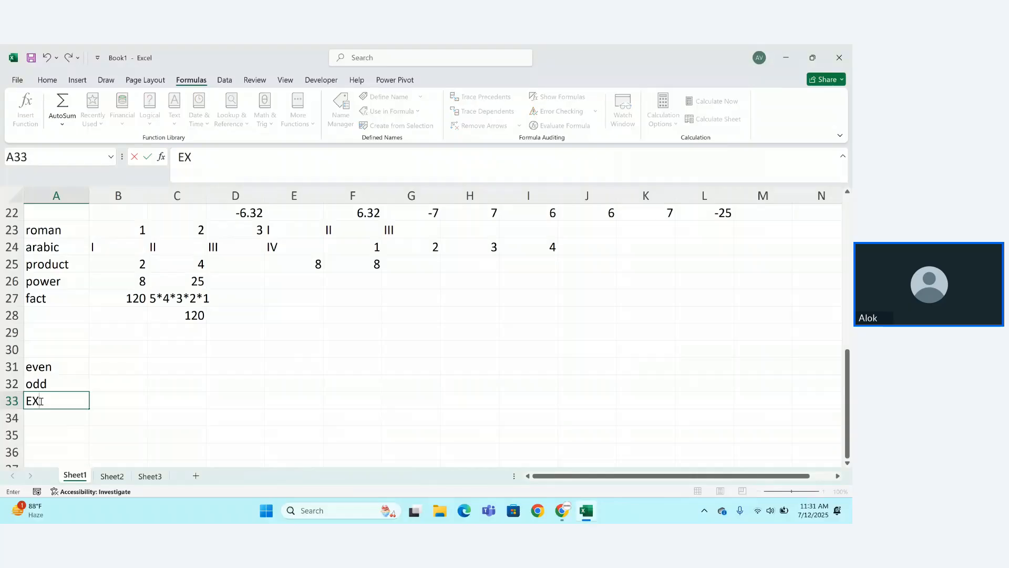
key("BackSpace")
key("BackSpace")
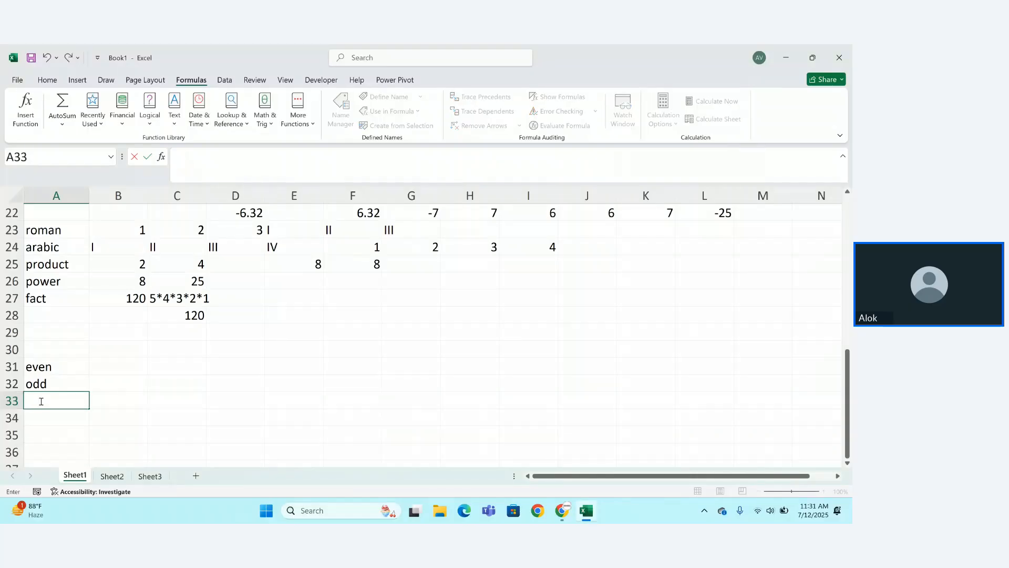
type("PI")
key("Tab")
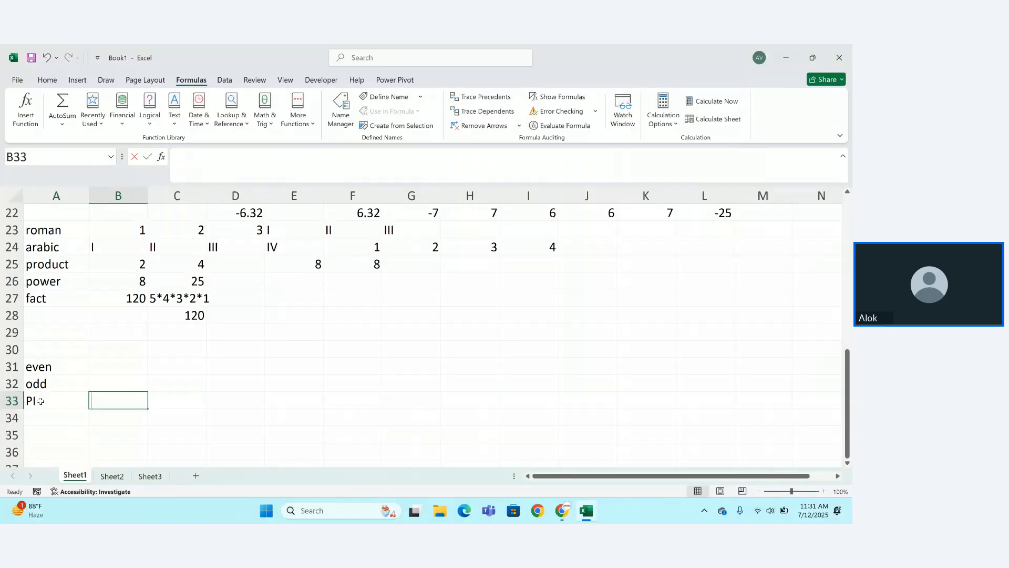
type("=PI")
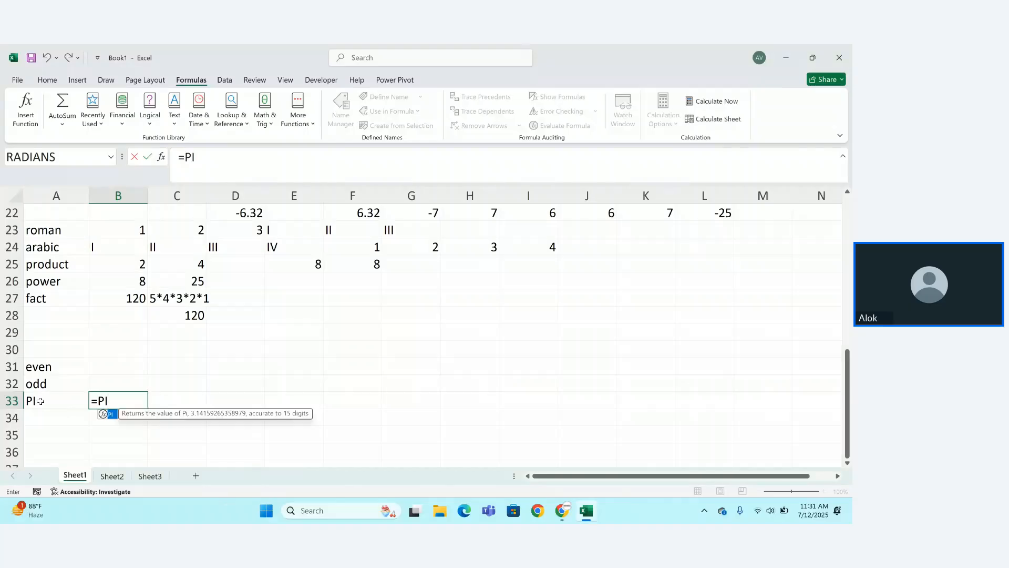
type("()")
key("Return")
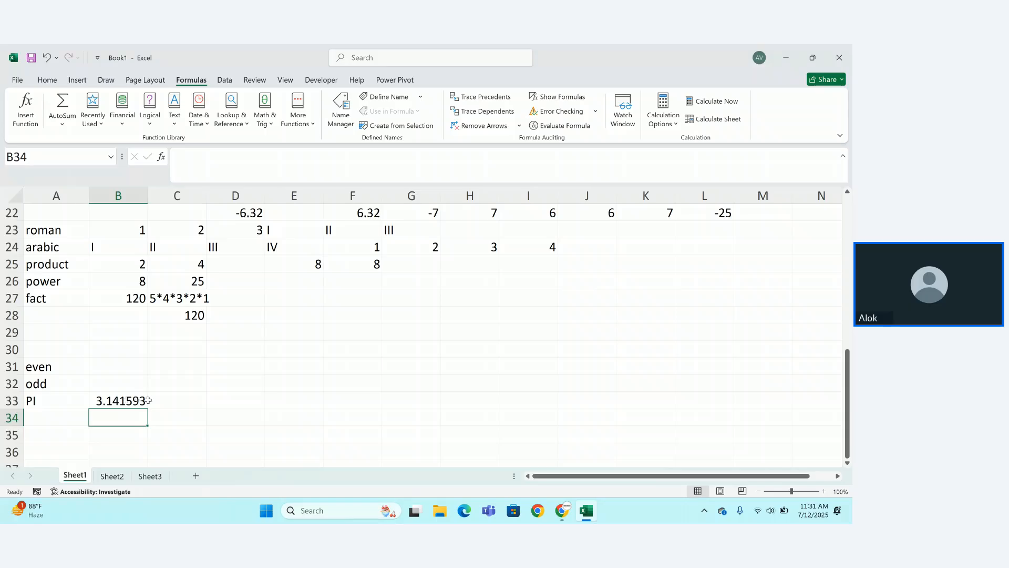
left_click(245, 399)
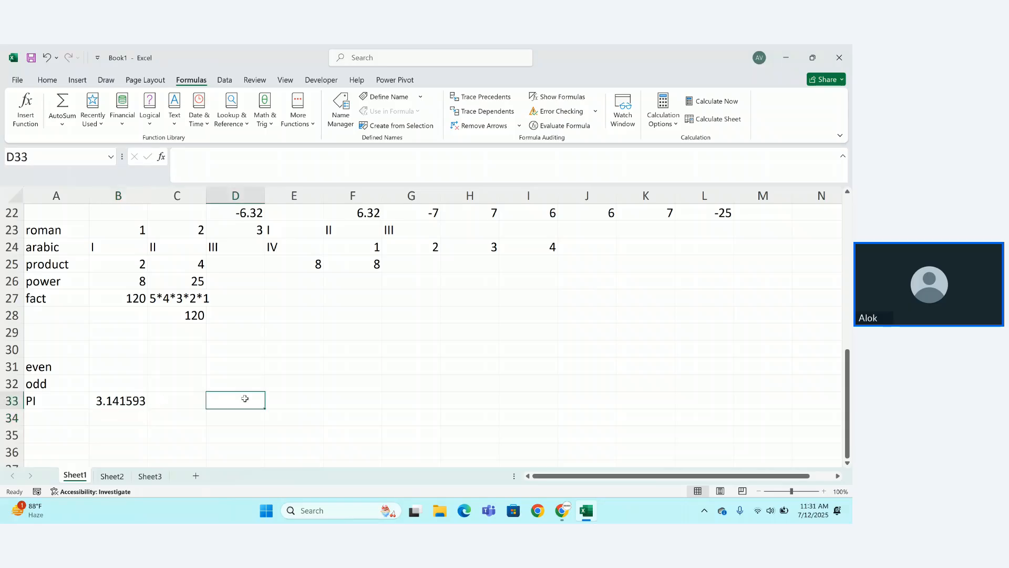
type("5,2")
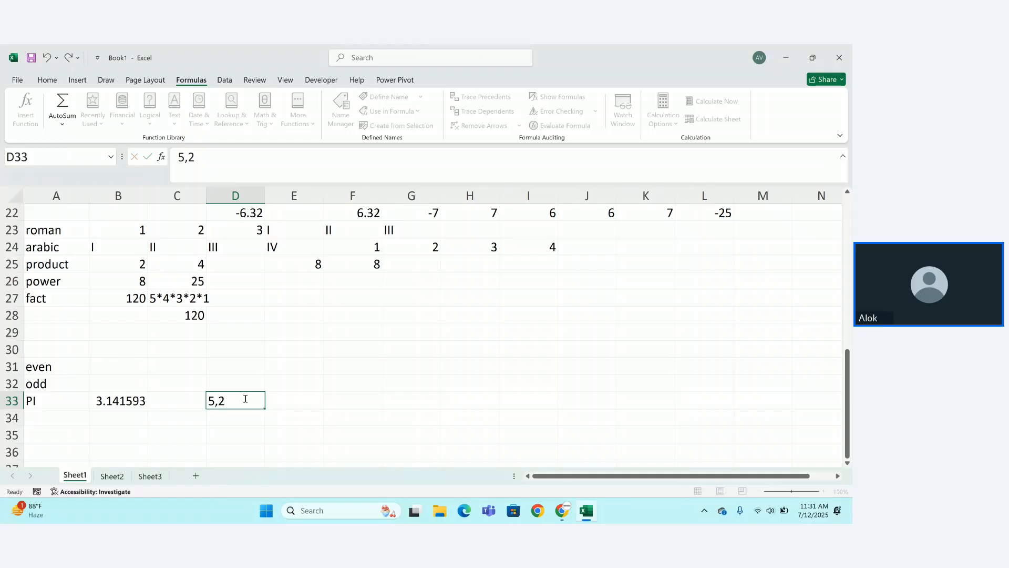
key("Return")
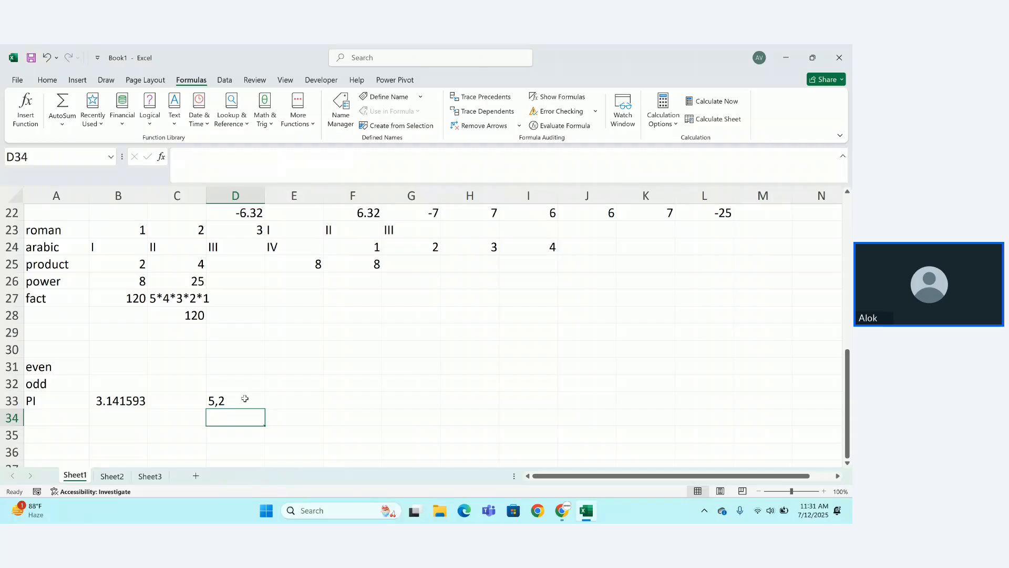
Type MOD in A34 and MODULUS in B34, then enter =MOD(5,2) in C34 returning 1.
left_click(51, 418)
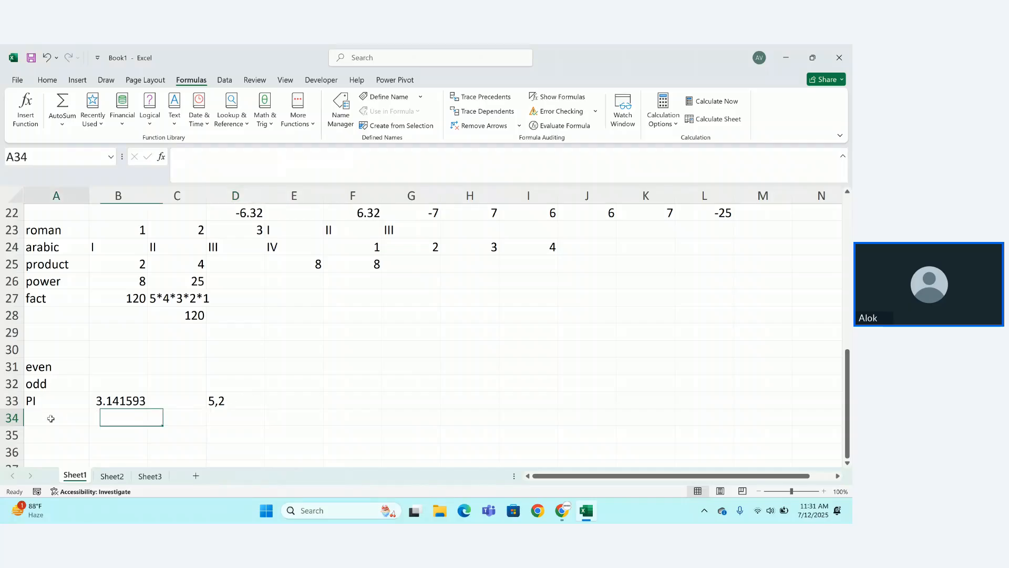
type("MOD")
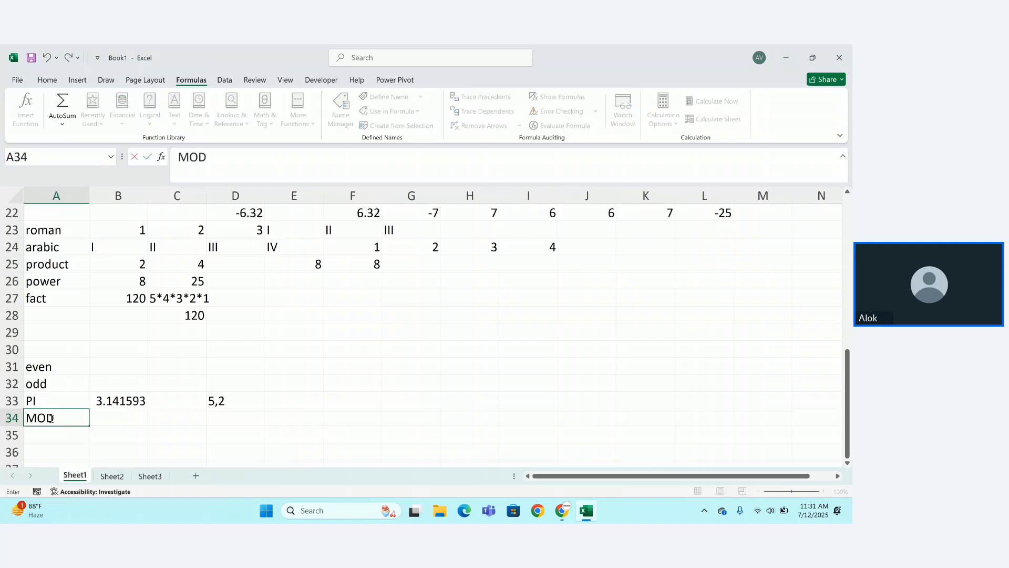
key("Right")
type("MODU")
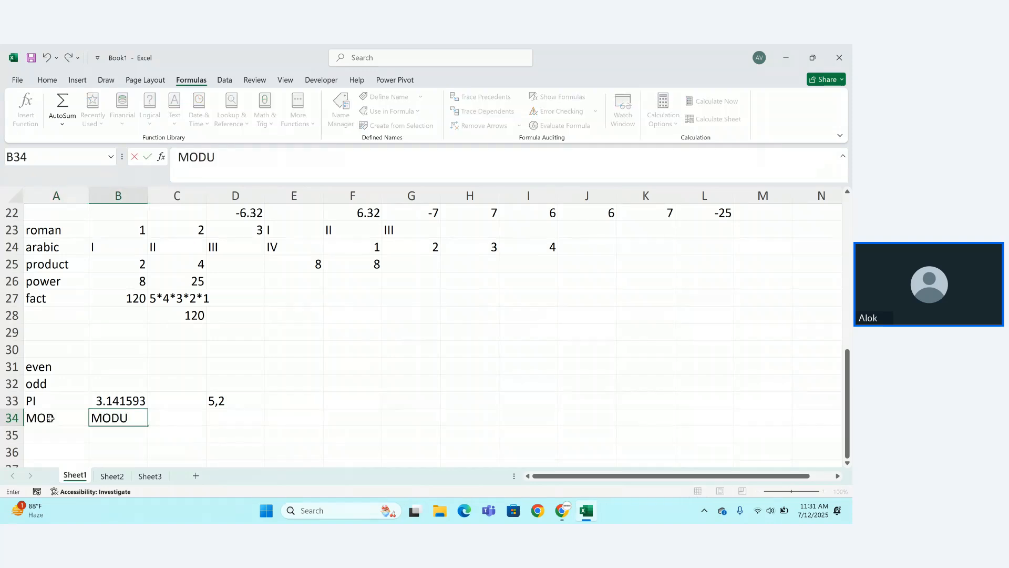
type("LUS")
left_click(182, 415)
type("=")
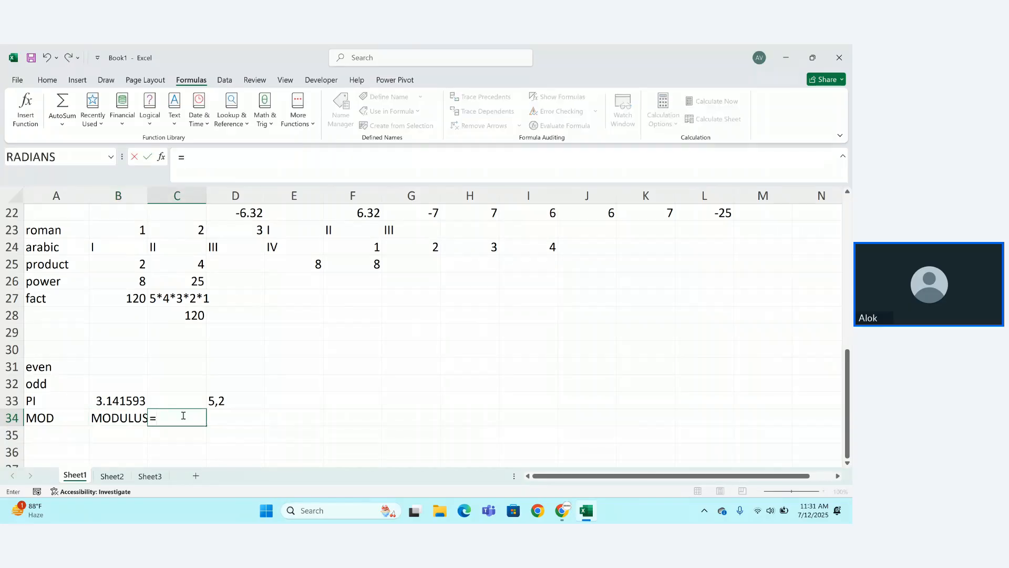
type("MOD")
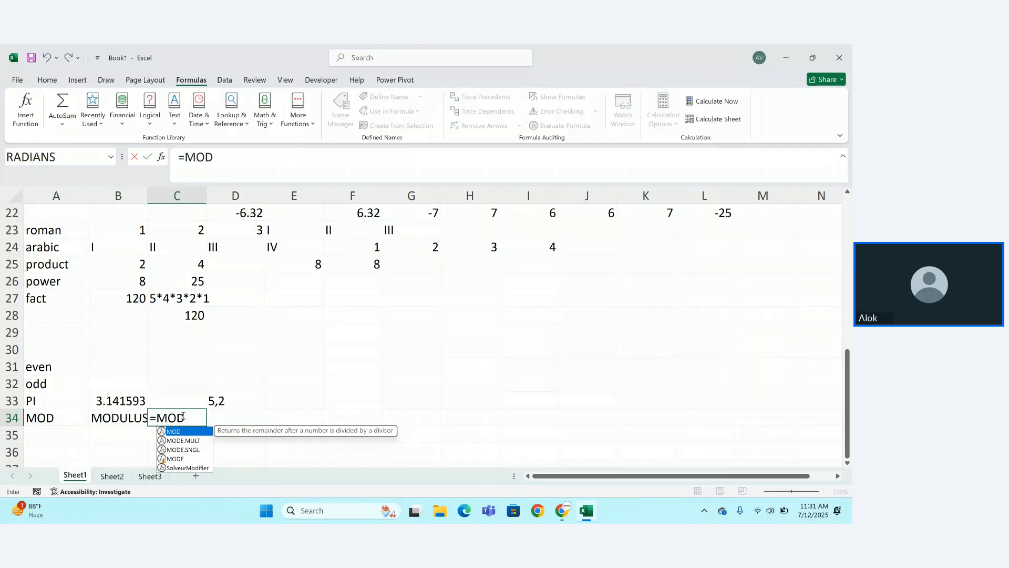
type("(5,")
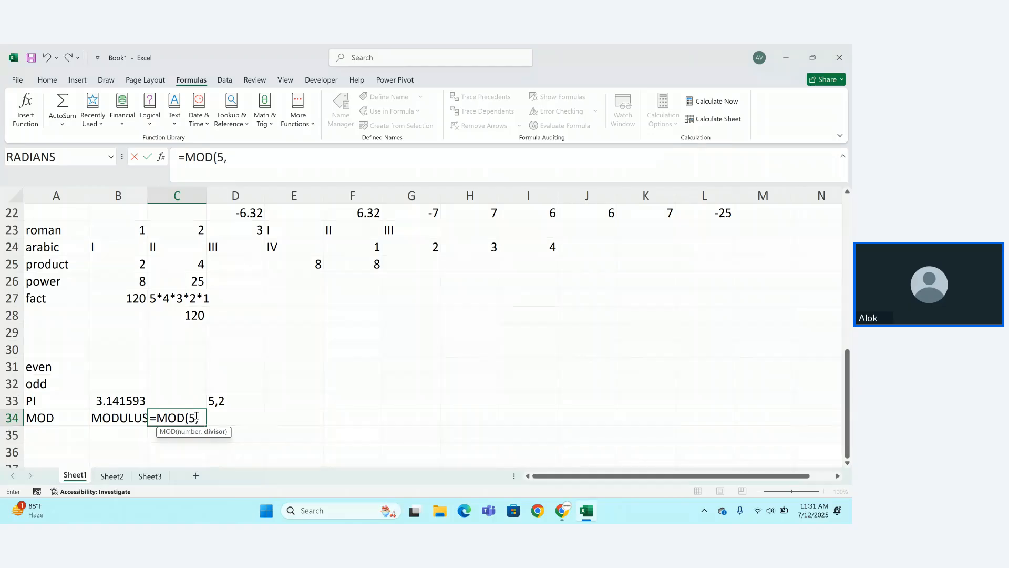
type("2)")
key("Return")
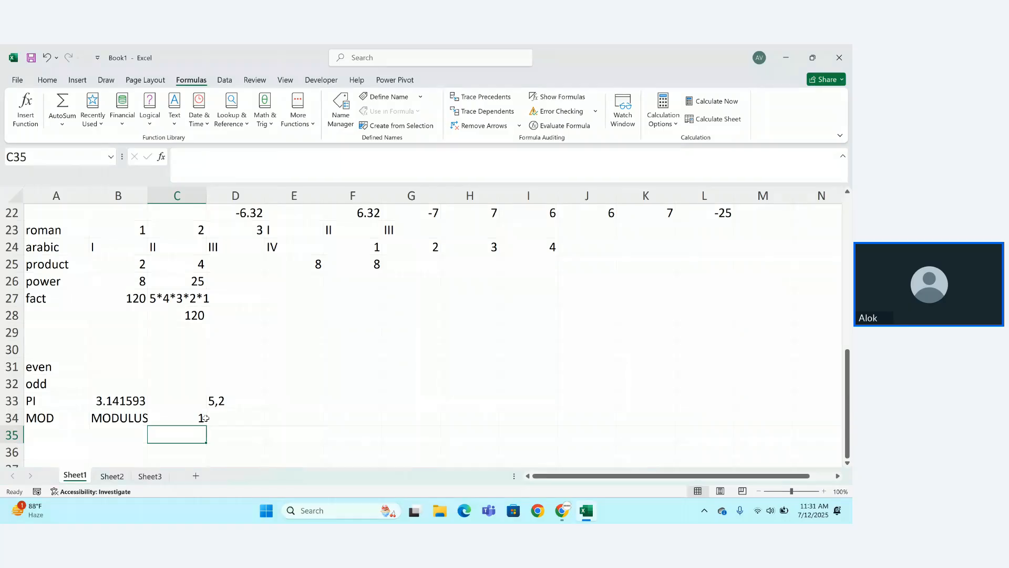
Add FLOOR and CEILLING labels in A35 and A36 below MOD.
left_click(64, 435)
type("FLOOR")
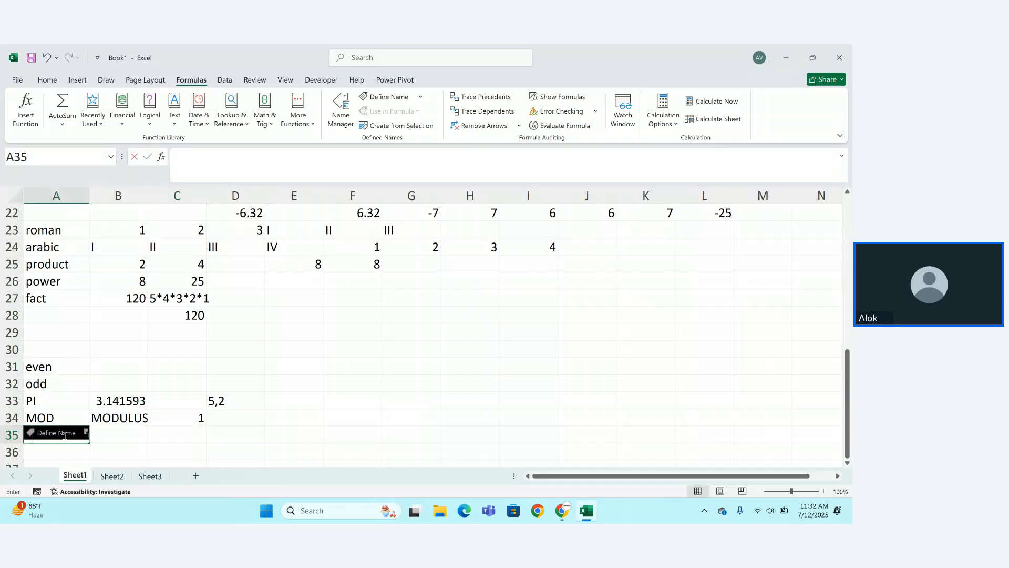
key("Return")
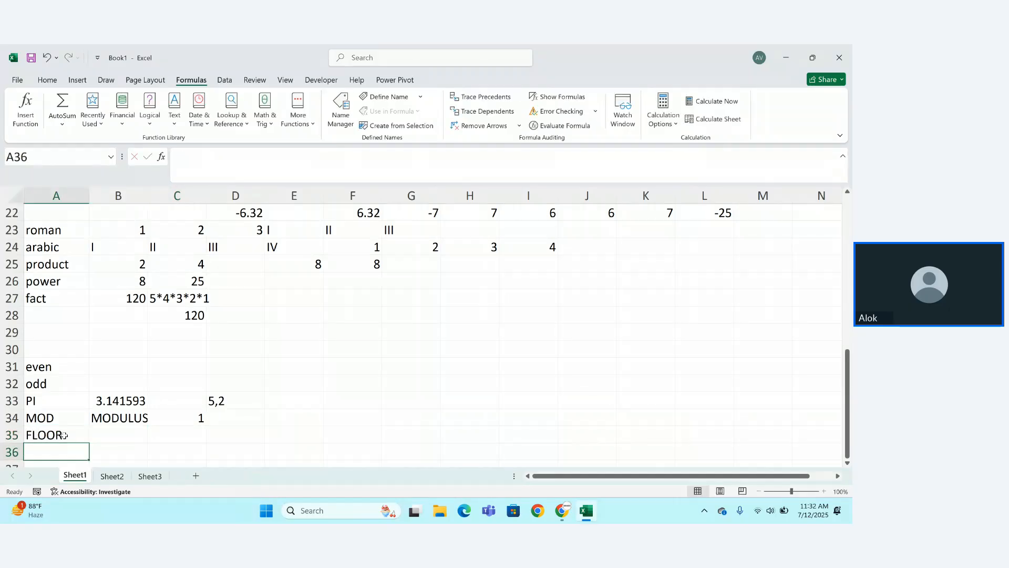
type("CEIL")
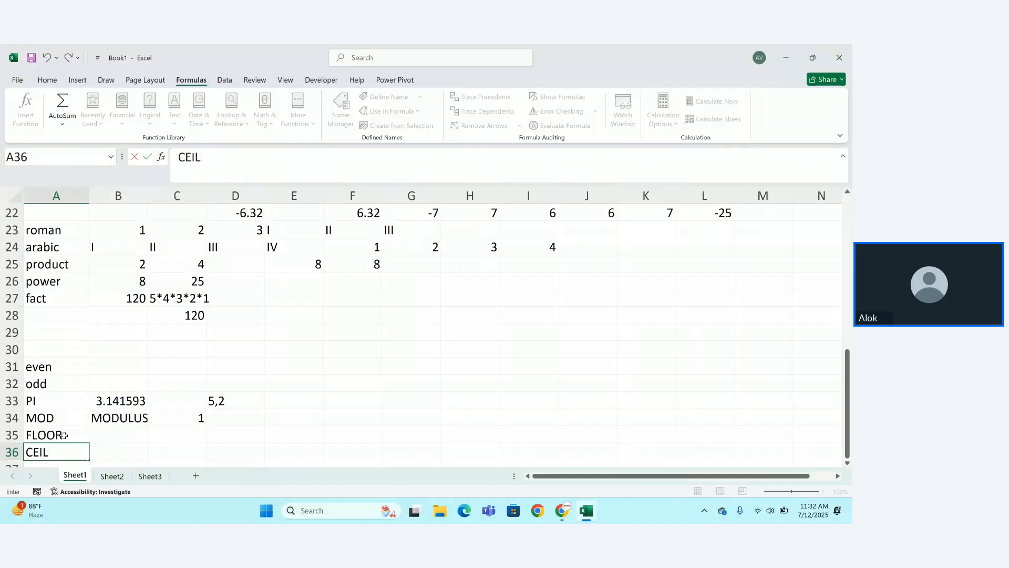
type("LING")
key("Return")
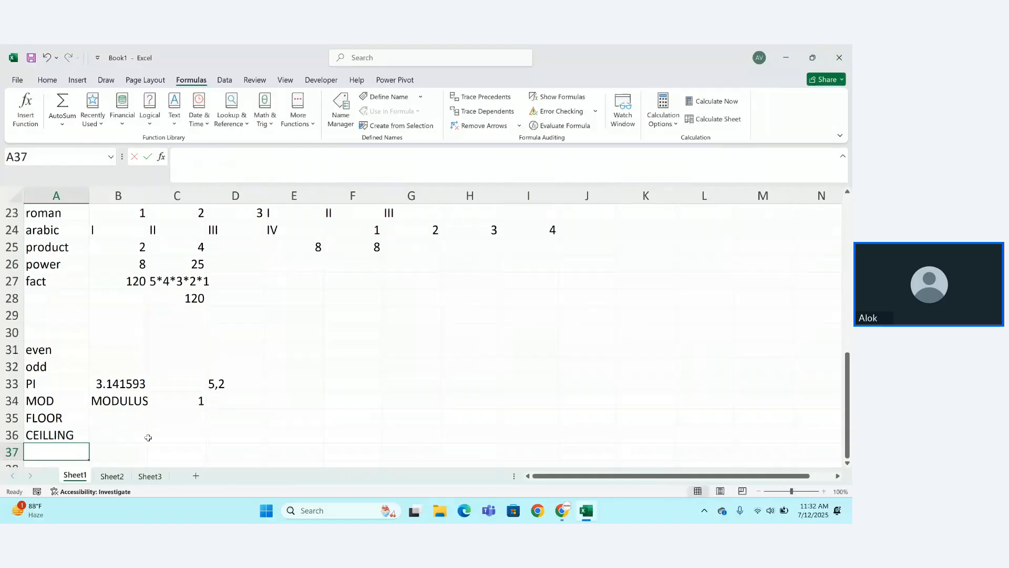
Enter the sample values 13,5 in cell F33.
left_click(324, 416)
left_click(378, 380)
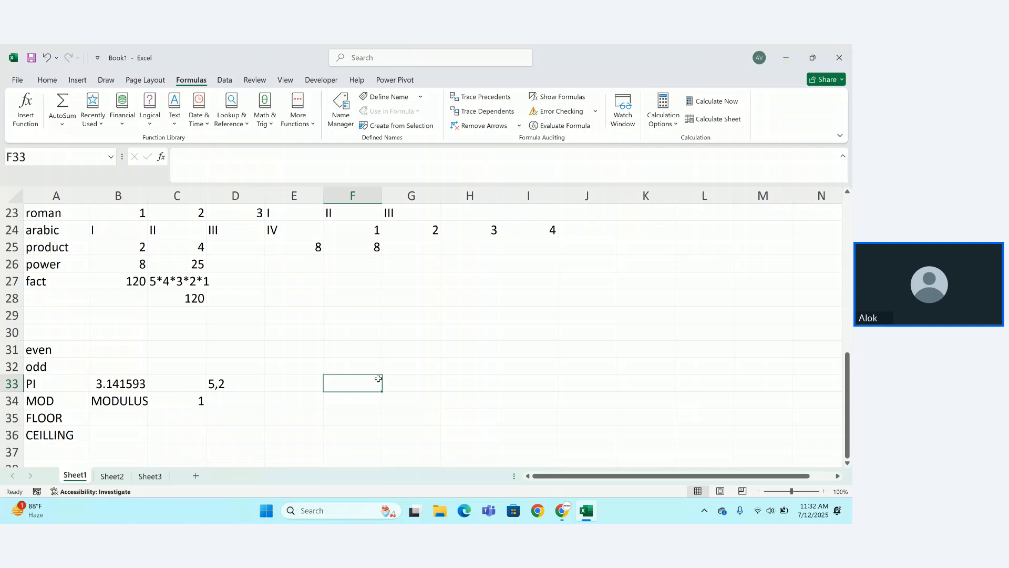
type("13,")
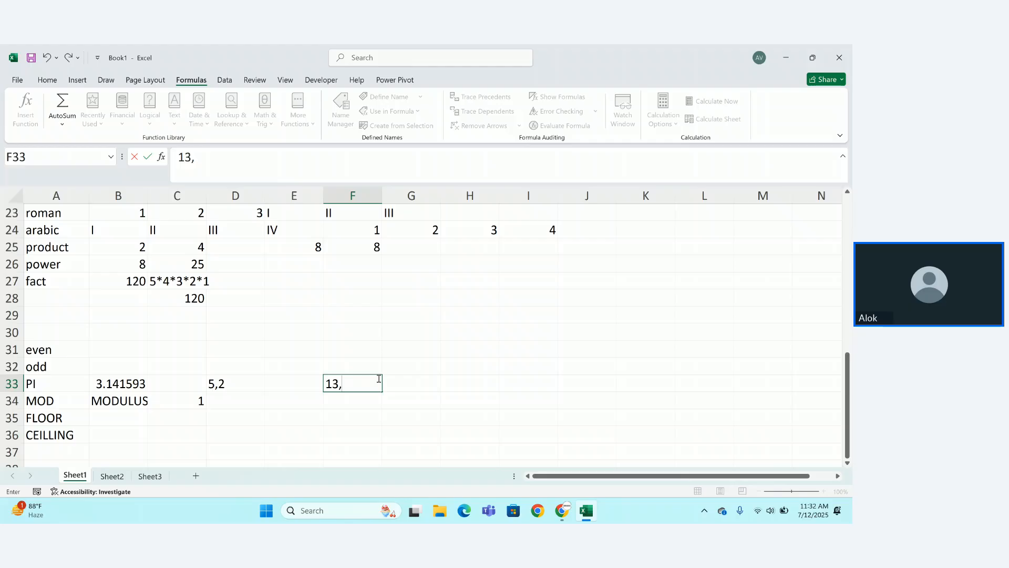
type("5")
key("Return")
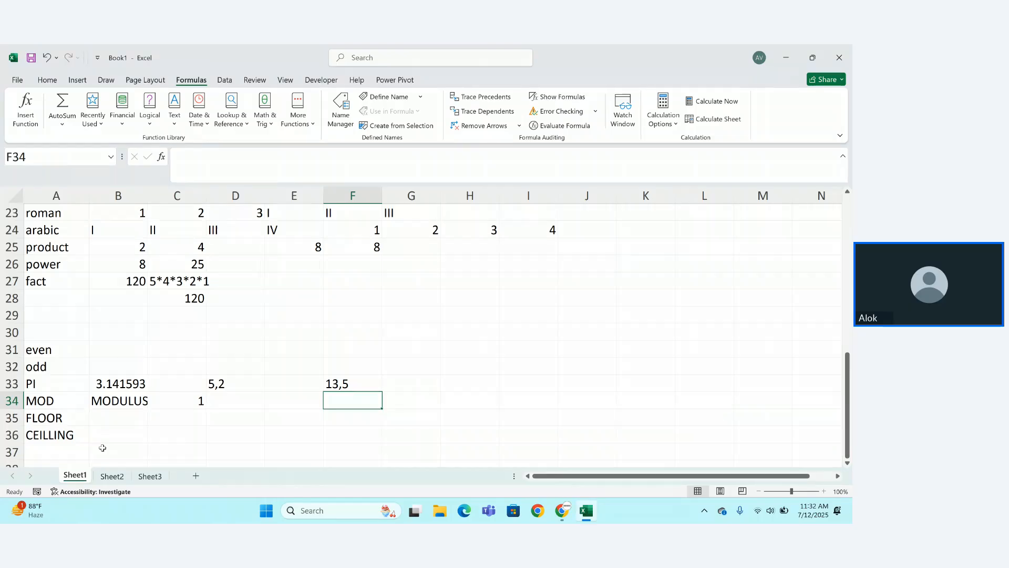
Enter =CEILING(13,5) in F34 so it displays 15.
type("=")
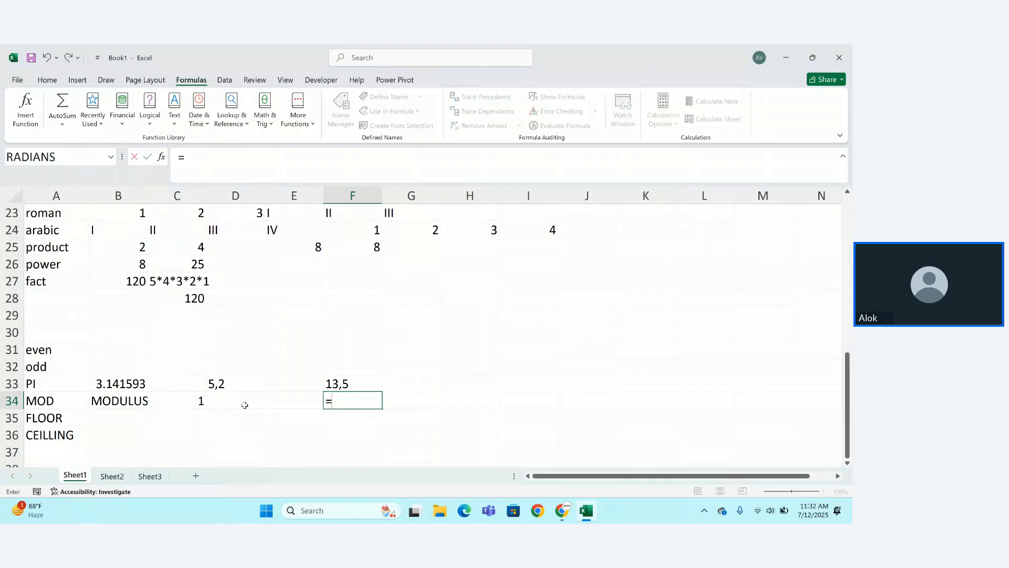
type("CEI")
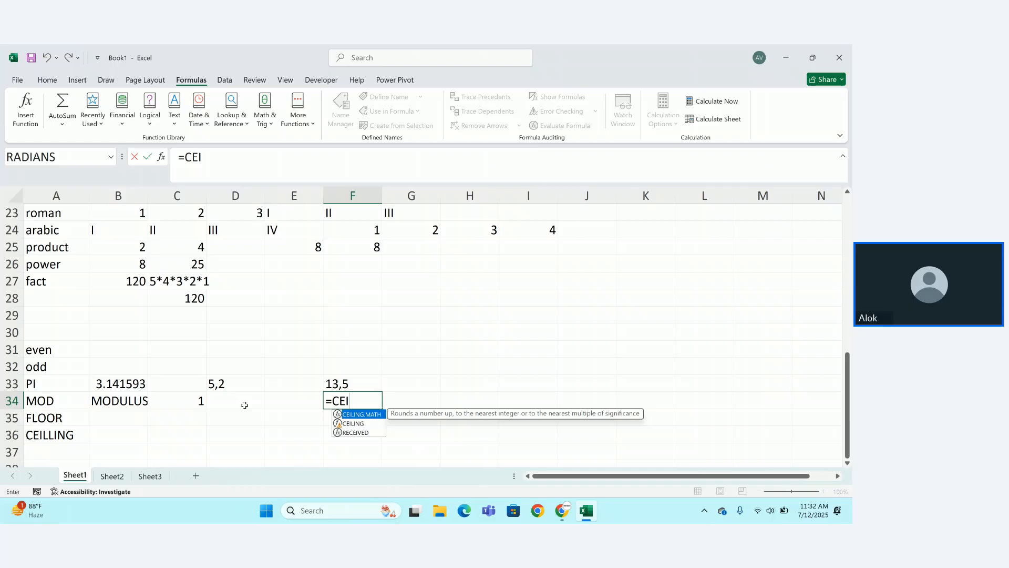
key("Down")
key("Tab")
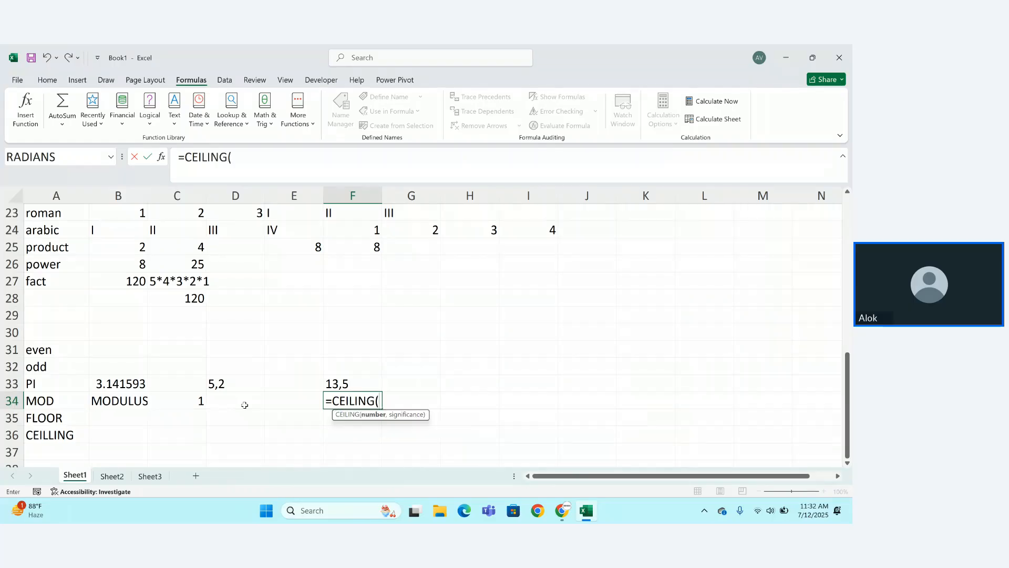
type("13,5)")
key("Return")
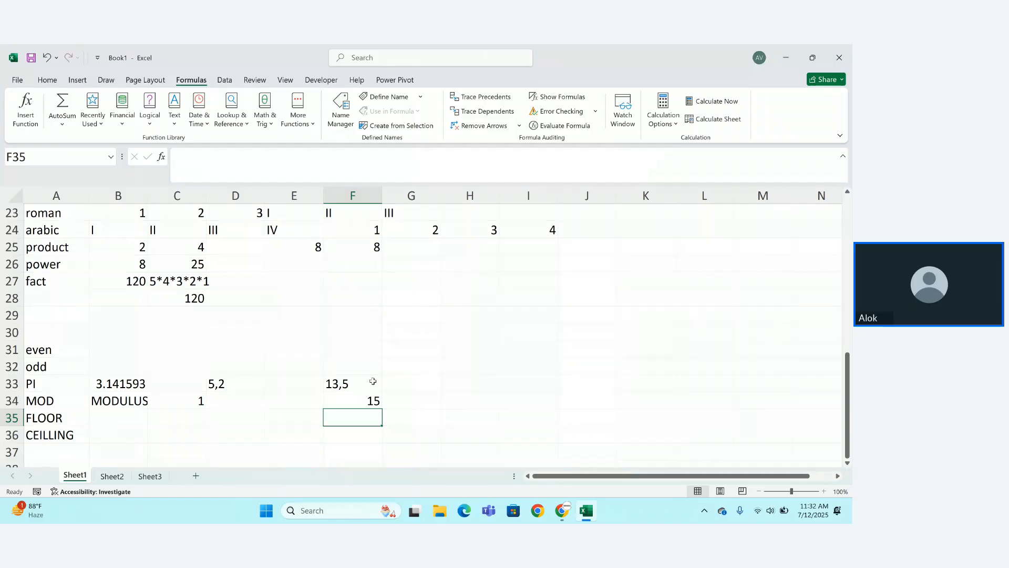
Enter =FLOOR(13,5) in F35 so it displays 10.
type("=FLOOR.MATH(")
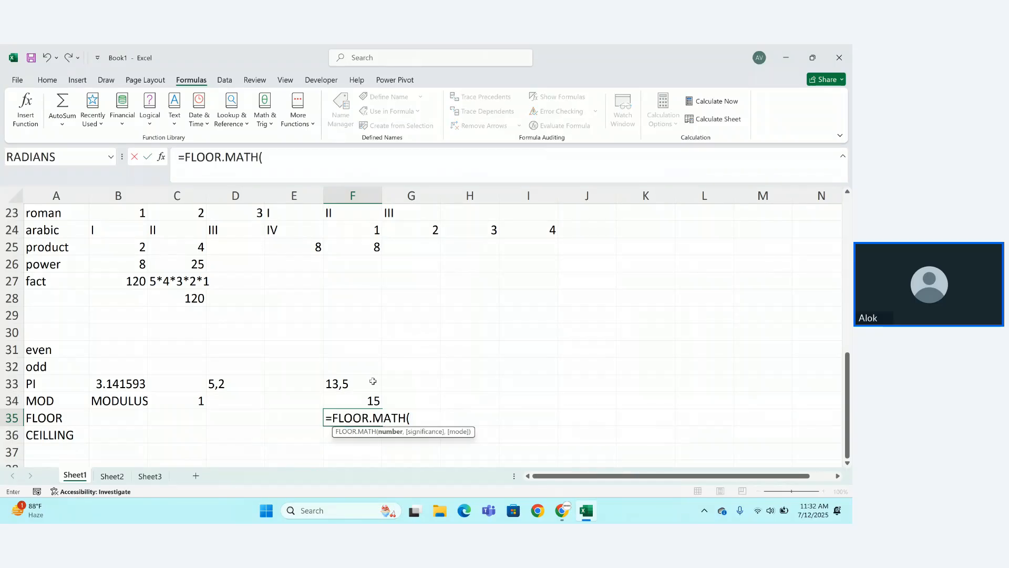
key("BackSpace")
key("BackSpace")
key("BackSpace")
key("BackSpace")
key("BackSpace")
key("BackSpace")
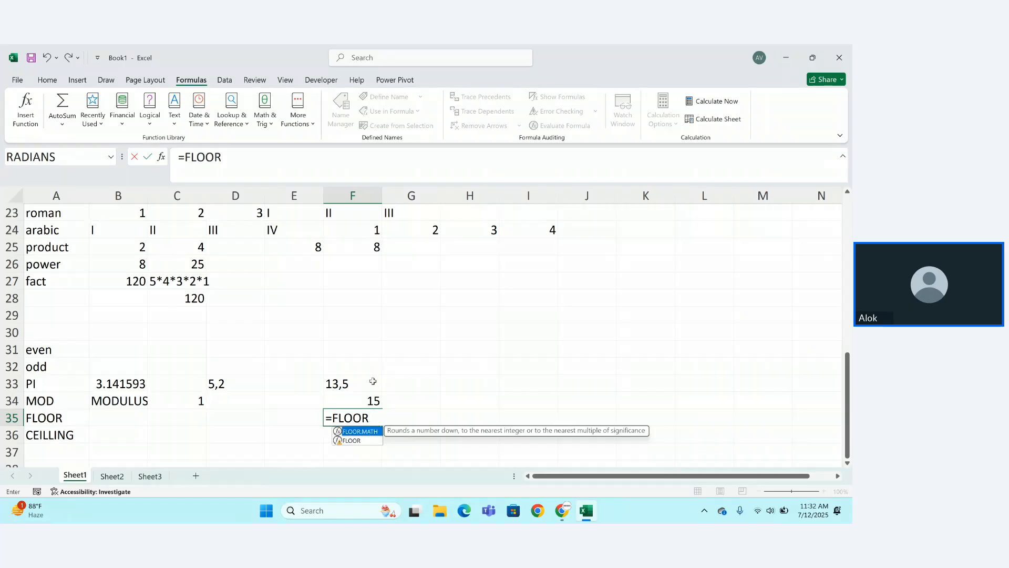
type("(")
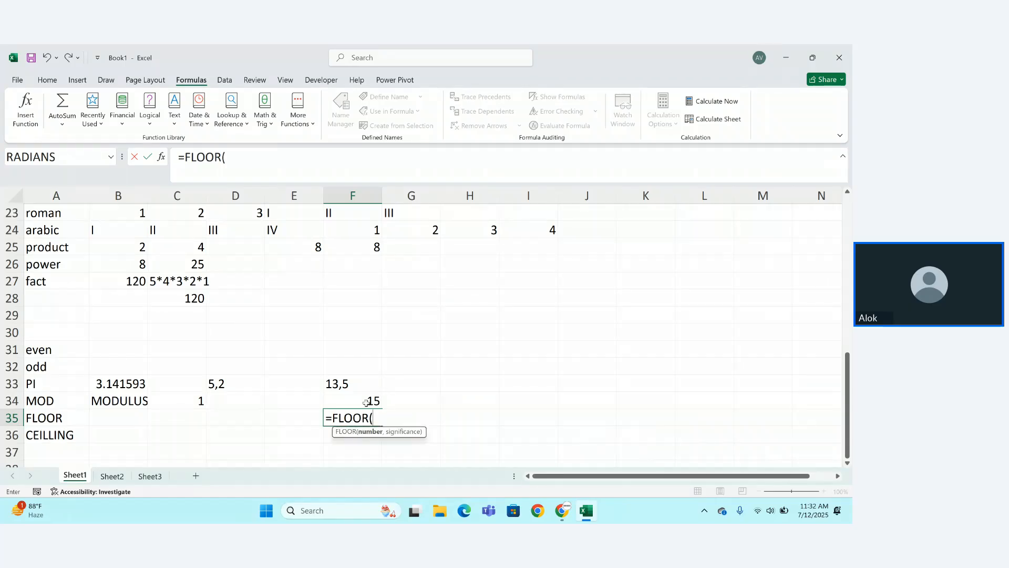
type("13,5(")
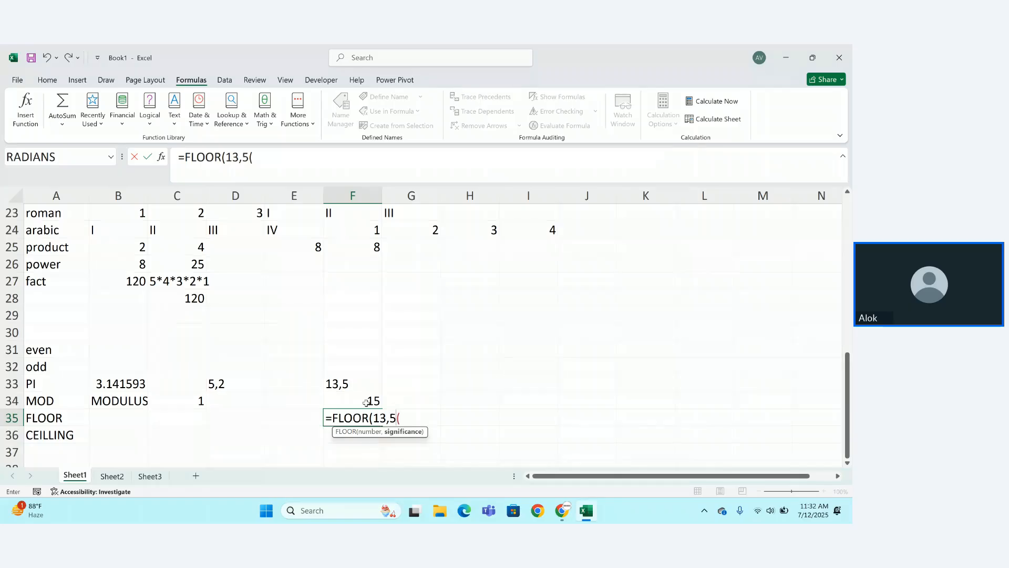
key("BackSpace")
type(")")
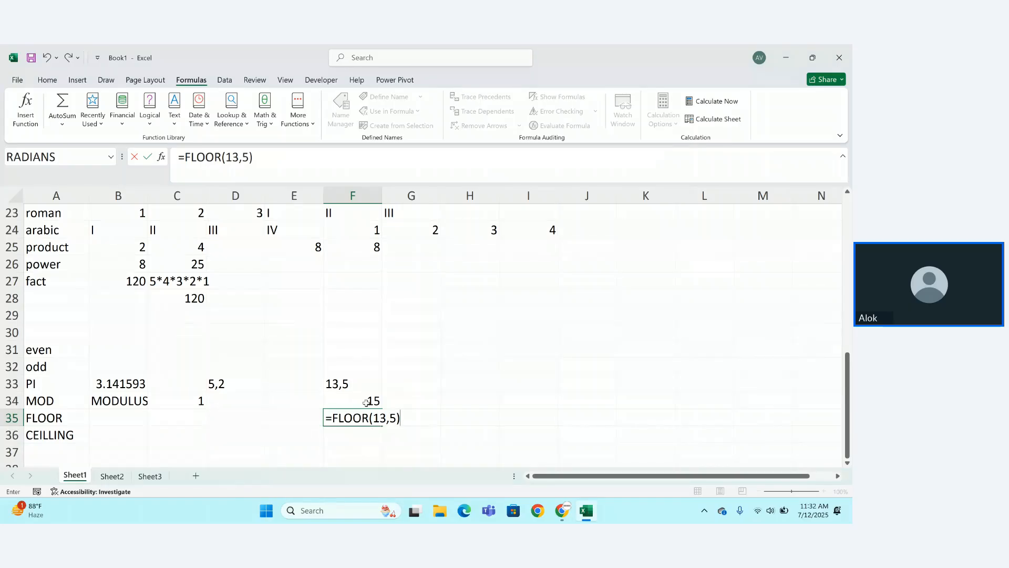
key("Return")
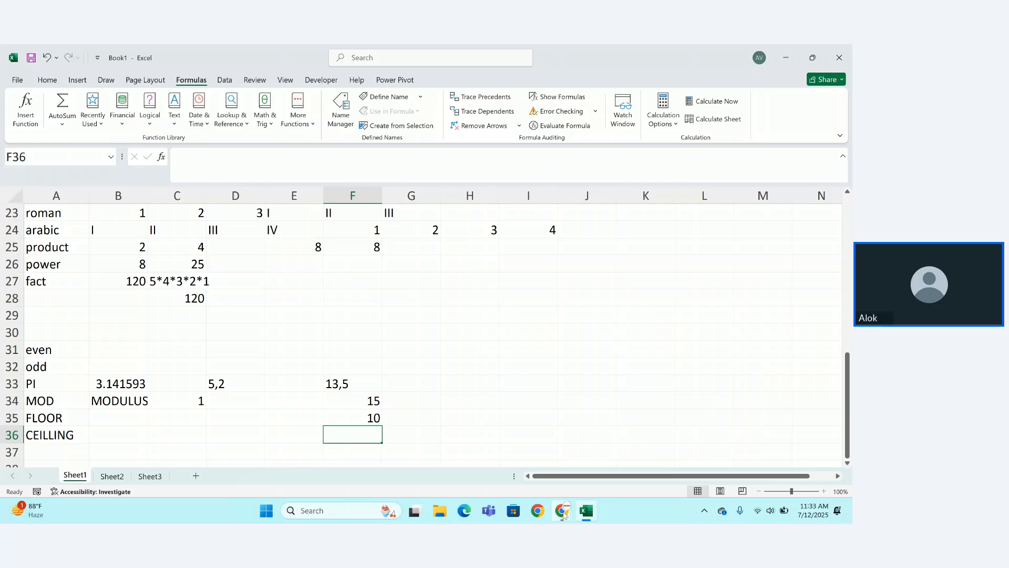
left_click(562, 514)
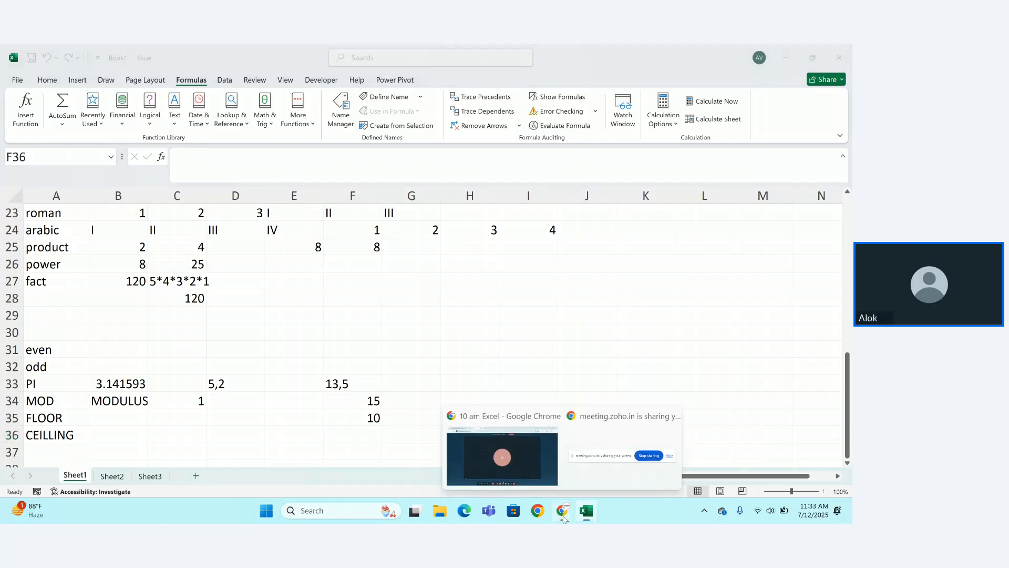
left_click(514, 460)
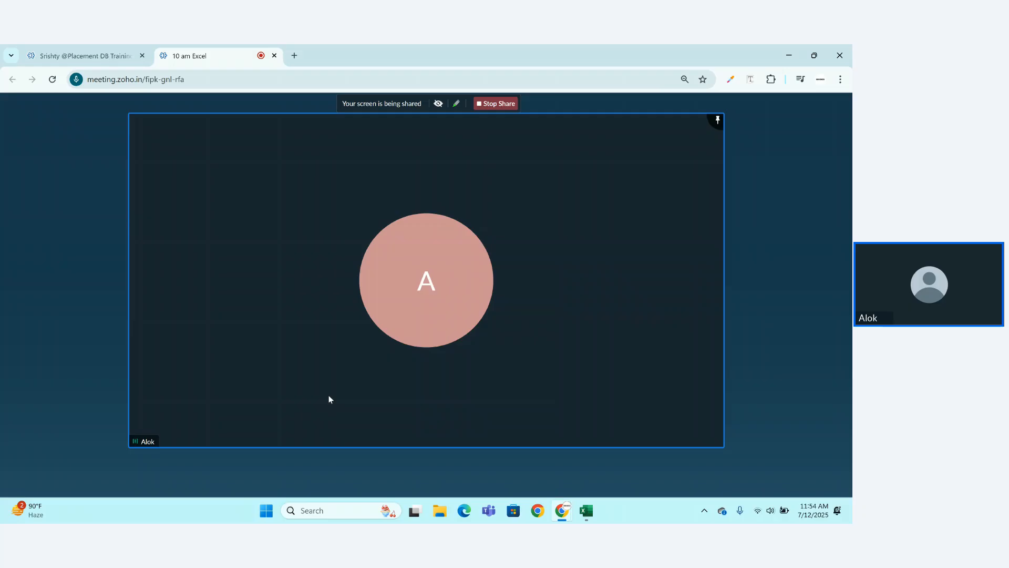
left_click(586, 513)
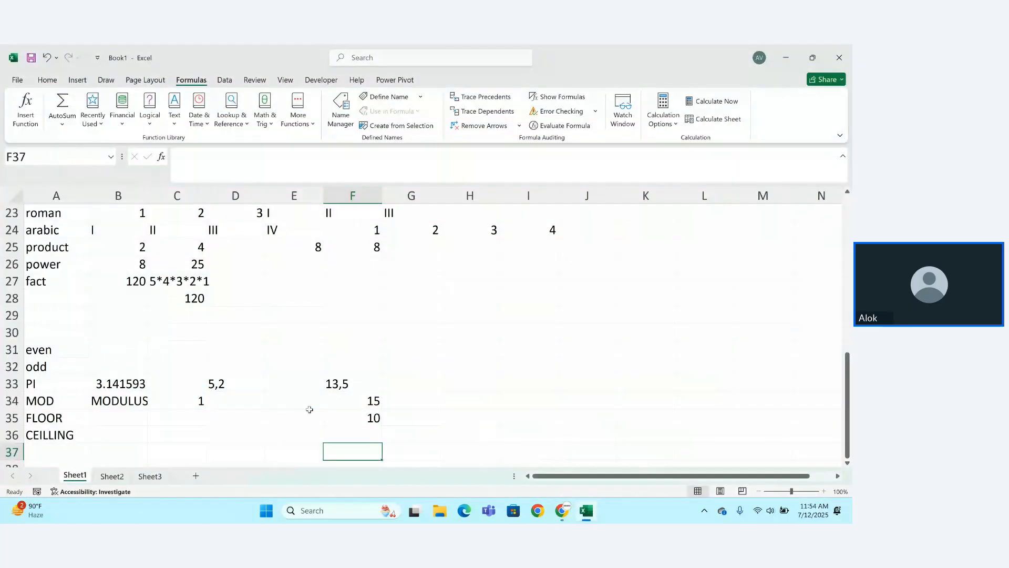
key("Down")
key("Down")
key("Down")
key("Down")
key("Down")
key("Down")
key("Down")
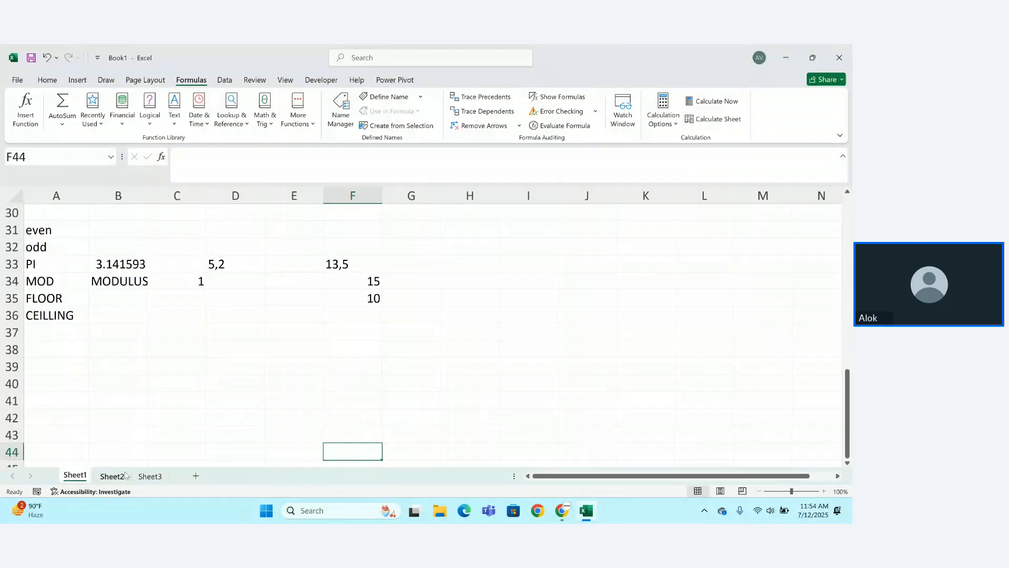
On Sheet2, add first_name and last_name headers in A1 and B1.
left_click(113, 476)
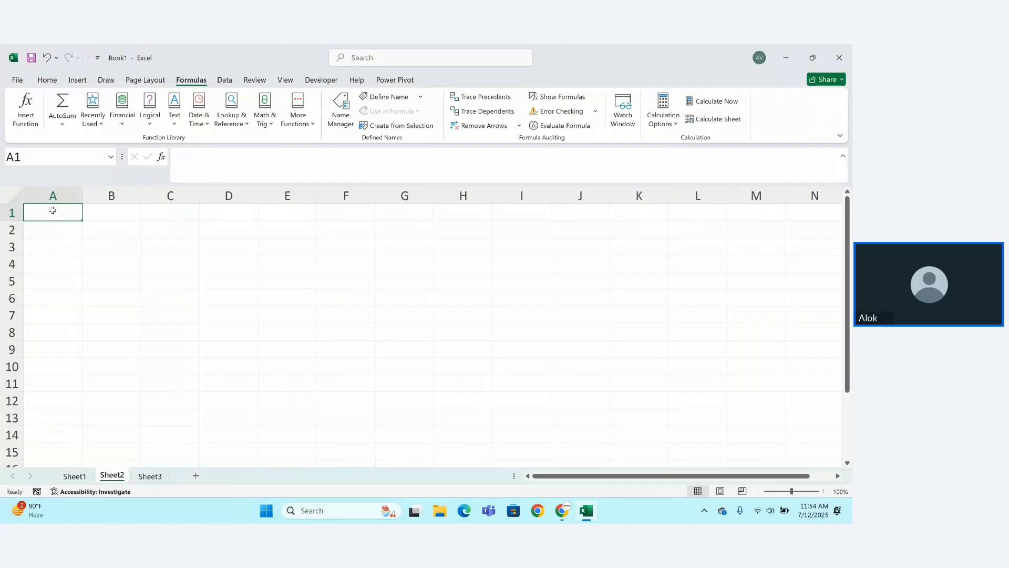
type("name")
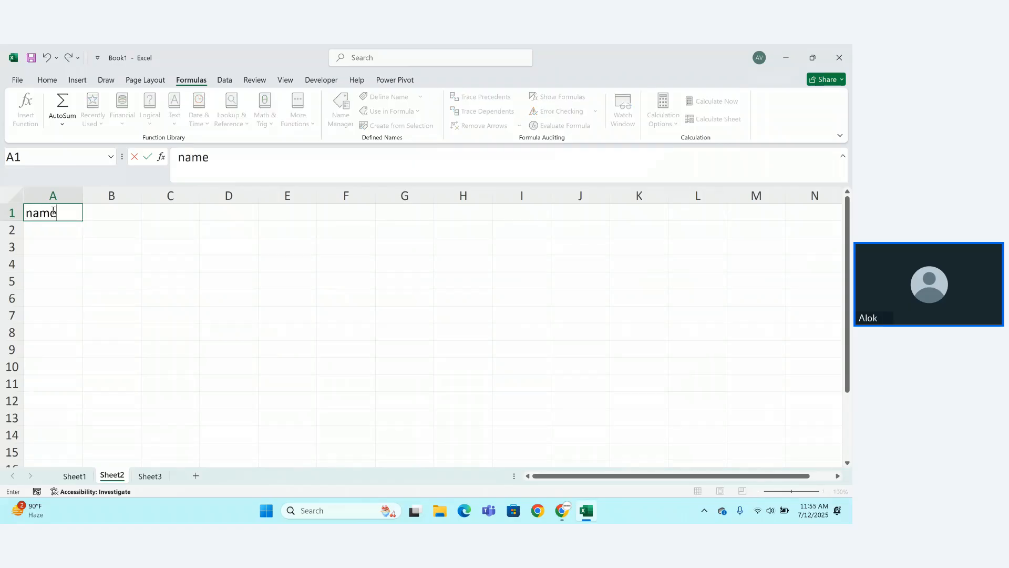
key("Escape")
type("firs")
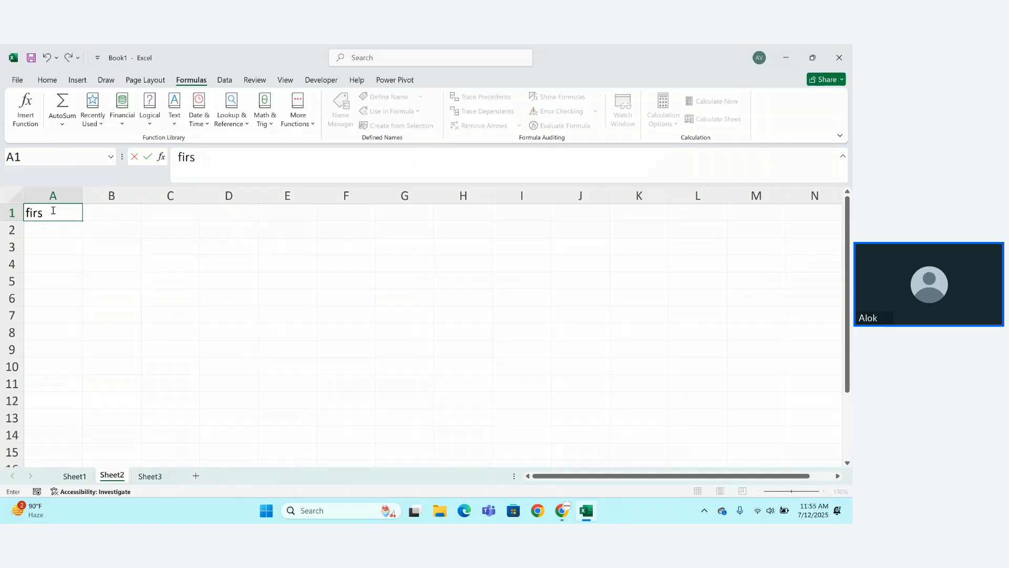
type("t_name")
key("Tab")
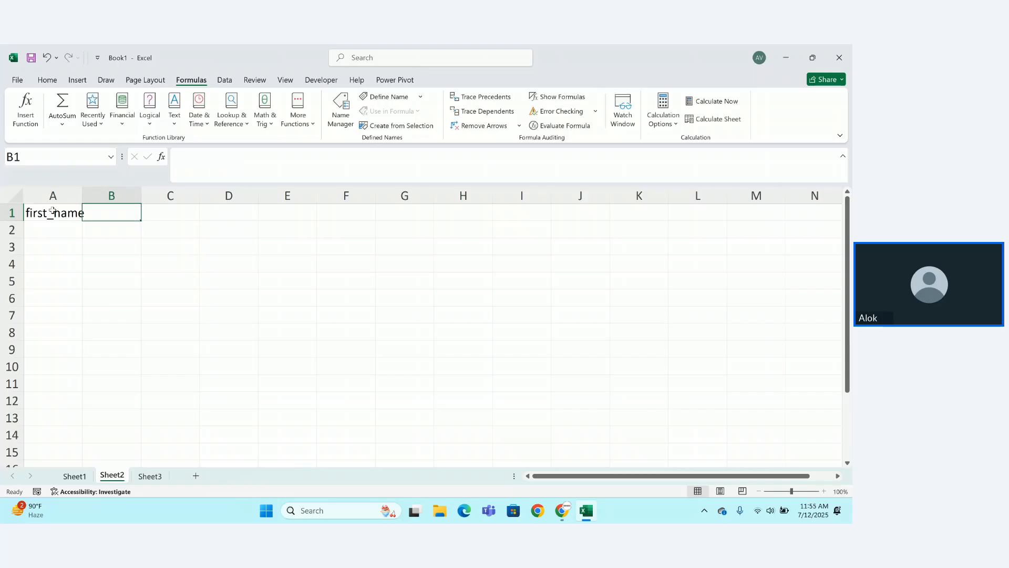
type("last_name")
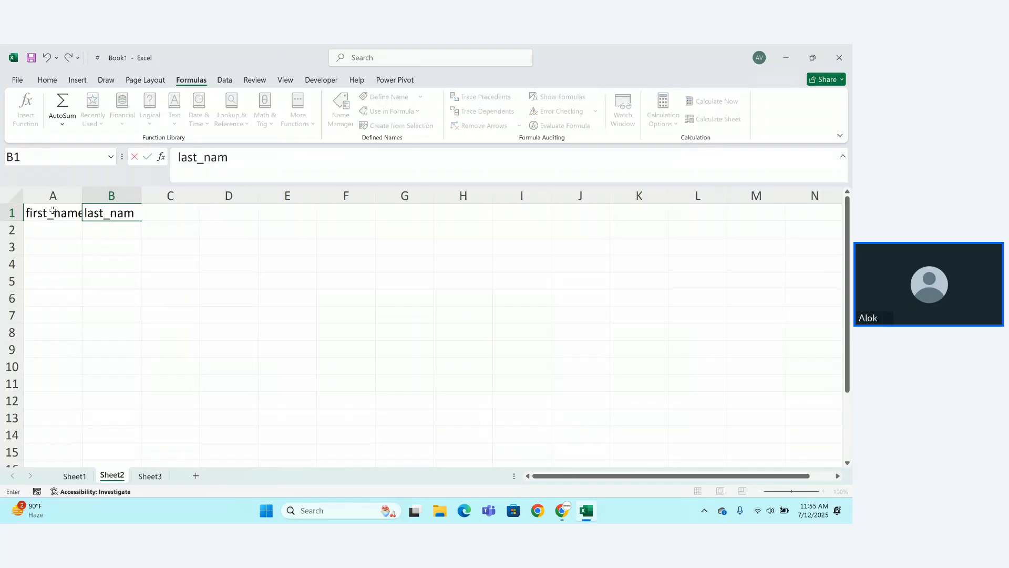
key("Return")
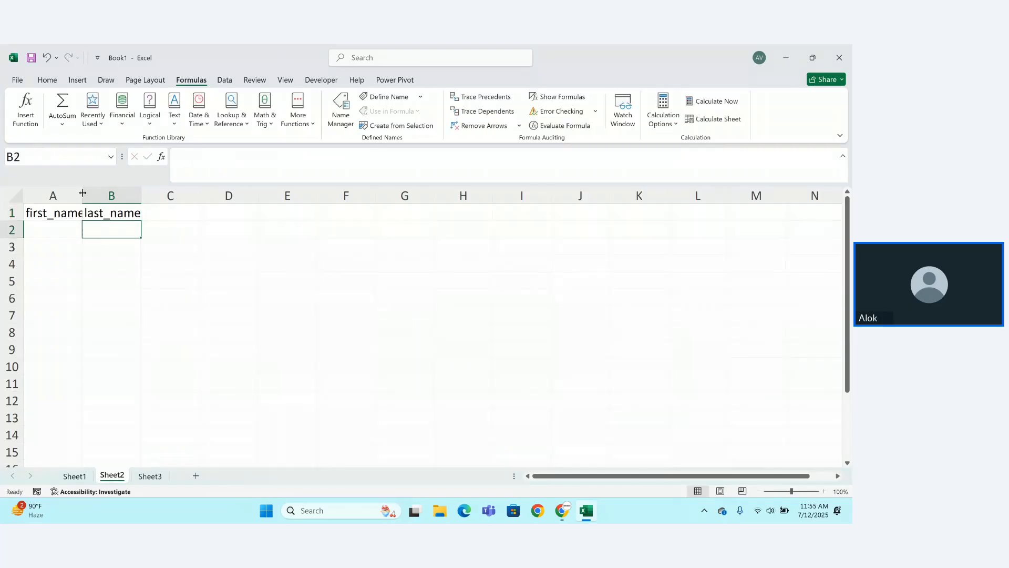
Widen column A and enter a sample first and last name in A3:B3.
left_click_drag(82, 192, 99, 194)
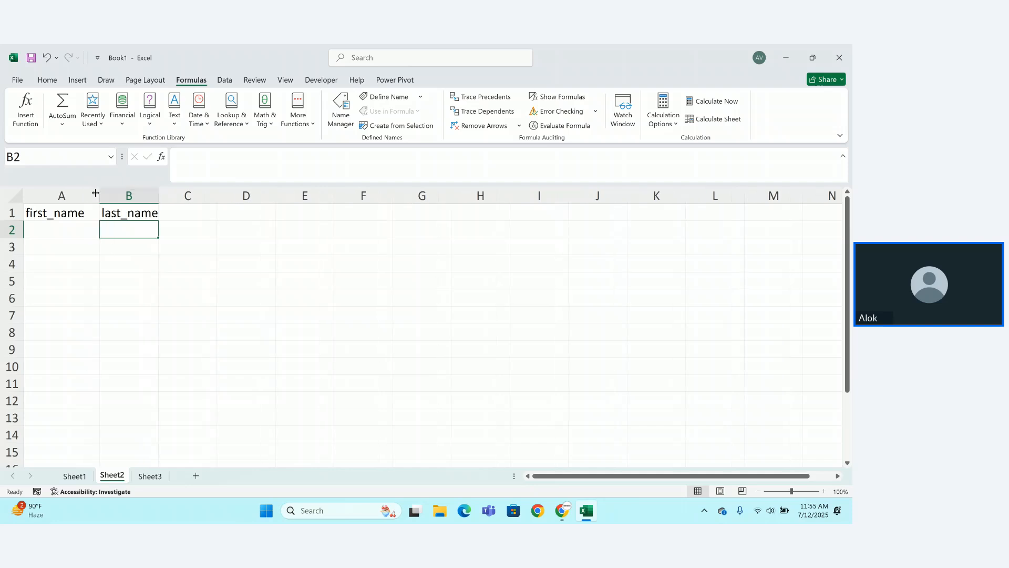
left_click(52, 227)
key("Return")
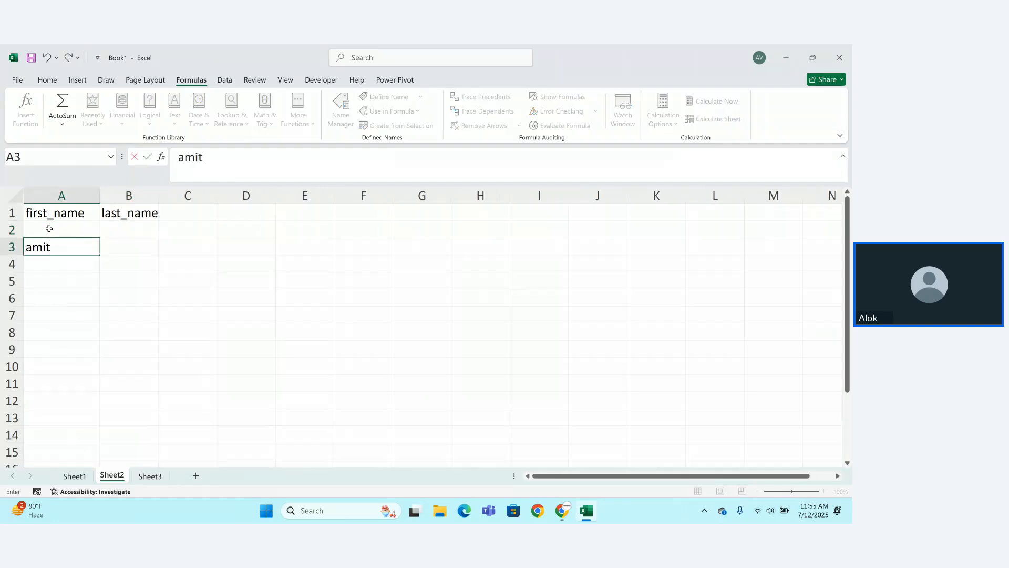
key("Tab")
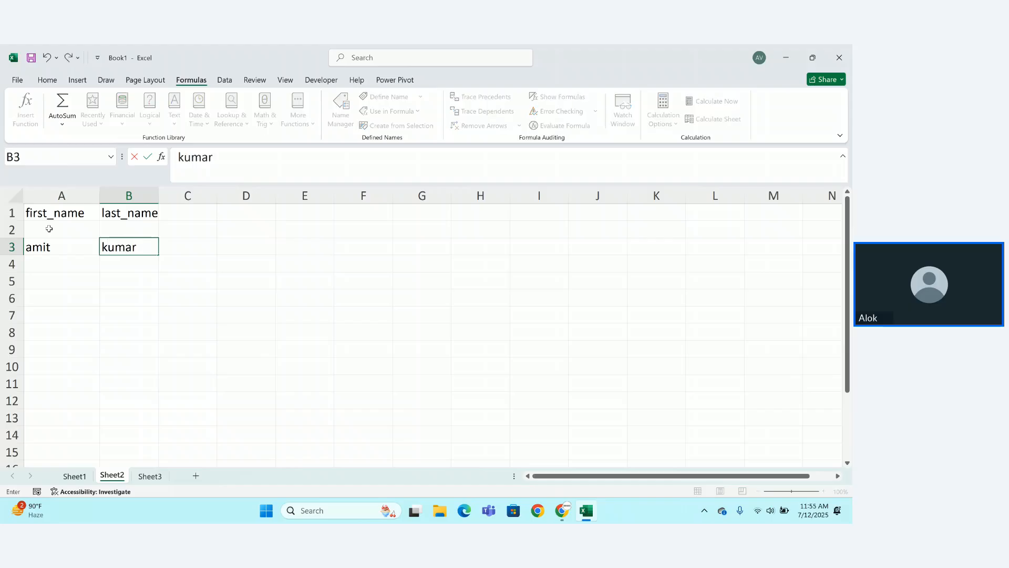
key("Tab")
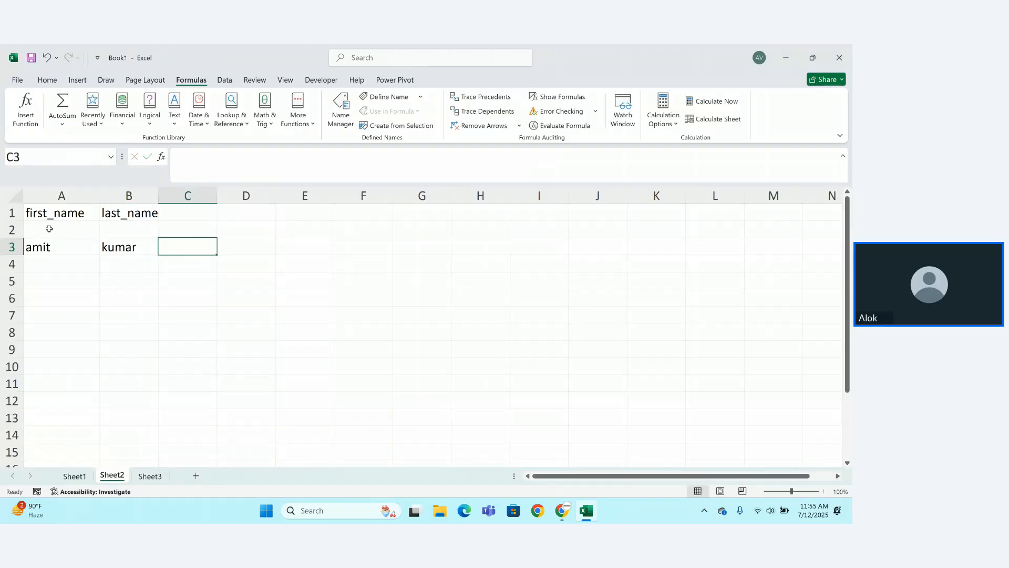
Add an upper header in C1 and =UPPER(A3) in C3 to capitalise the first name.
left_click(174, 217)
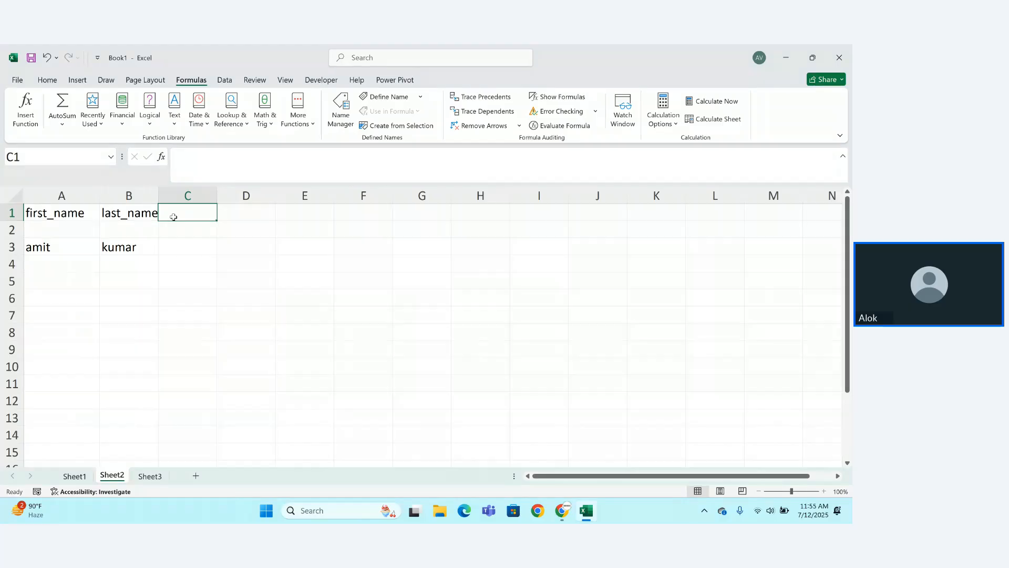
type("upper")
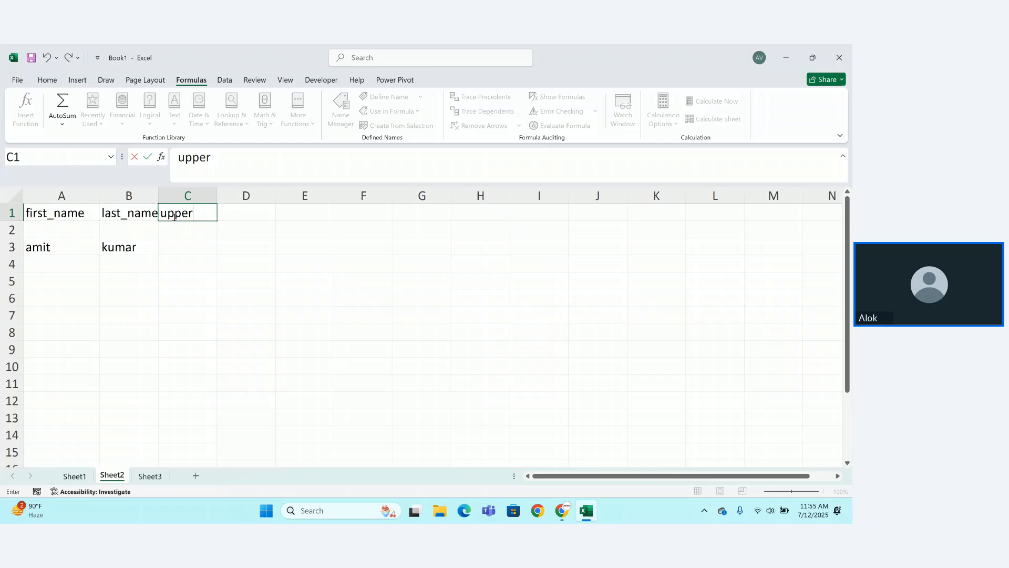
key("Return")
key("Return")
type("=")
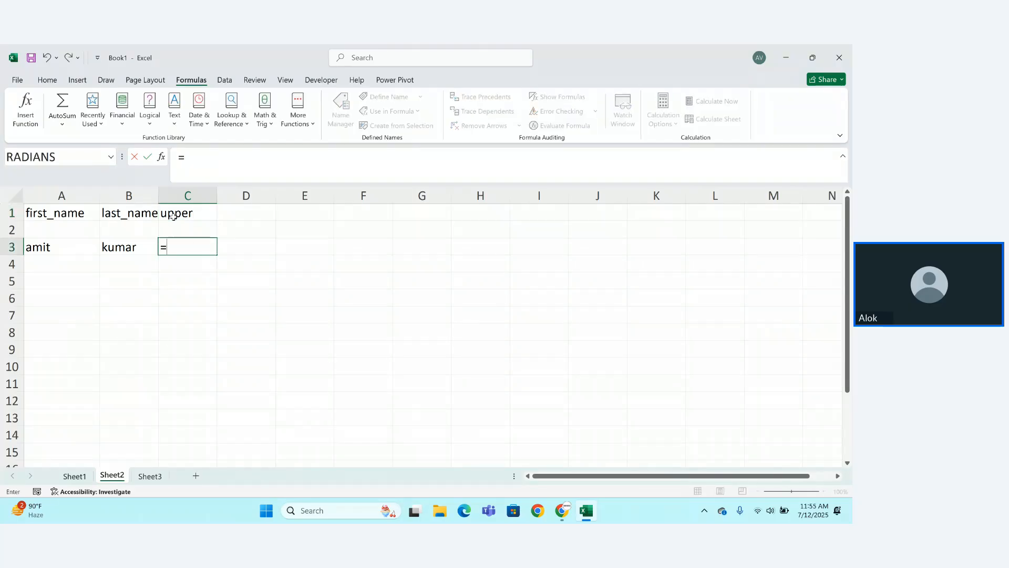
type("upp")
key("Tab")
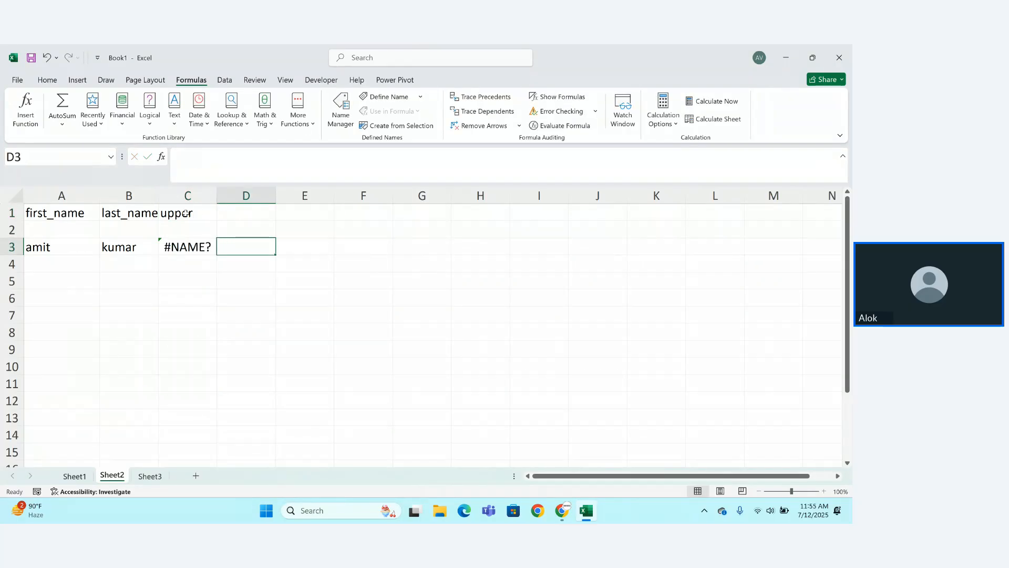
double_click(206, 244)
type("ER")
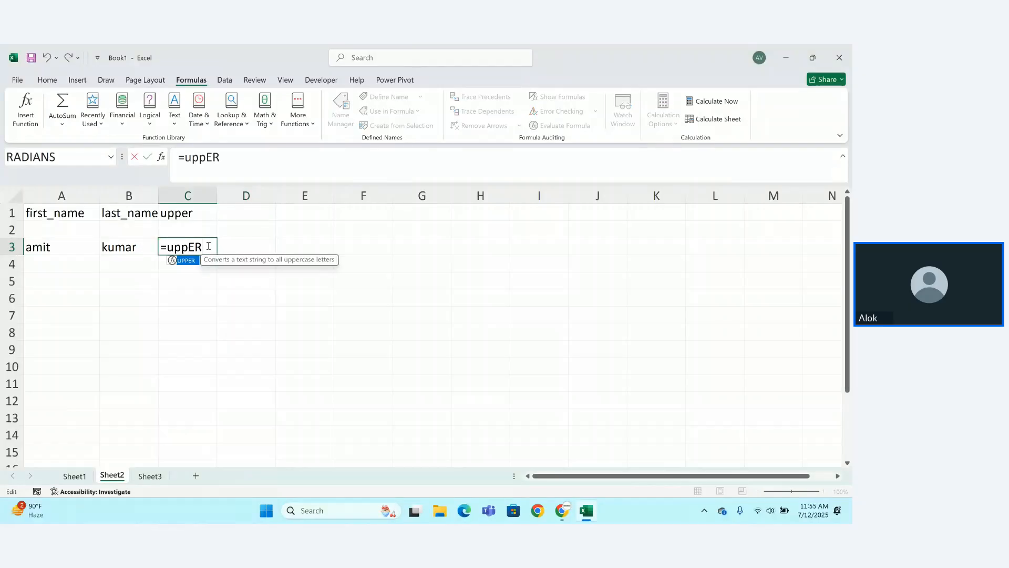
key("Tab")
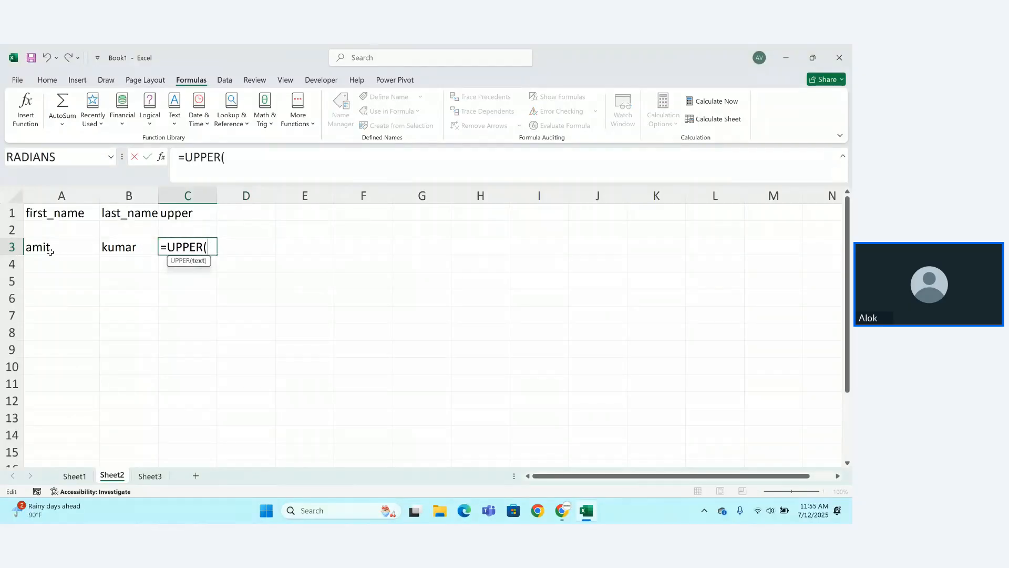
left_click(48, 247)
type(")")
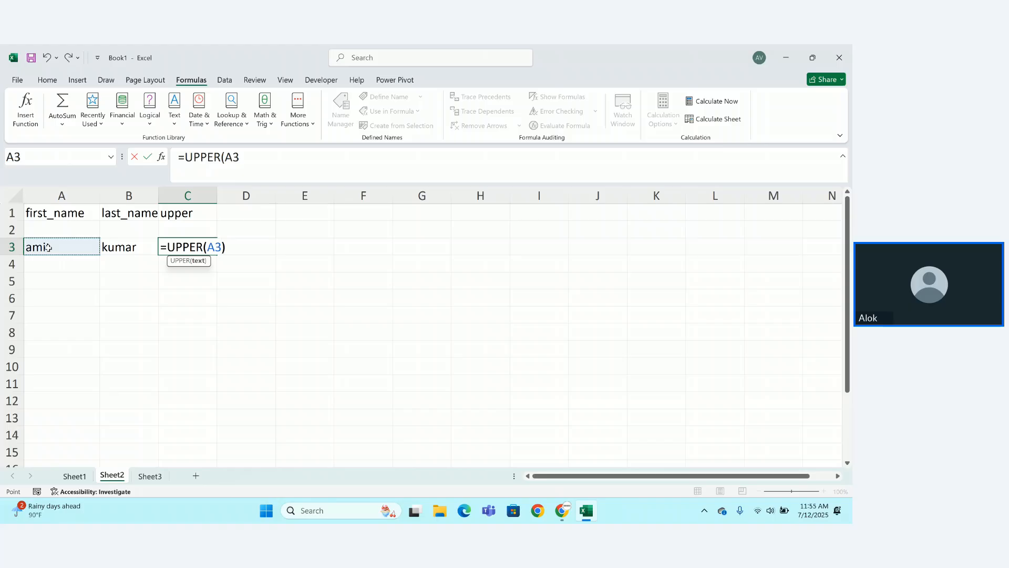
key("Return")
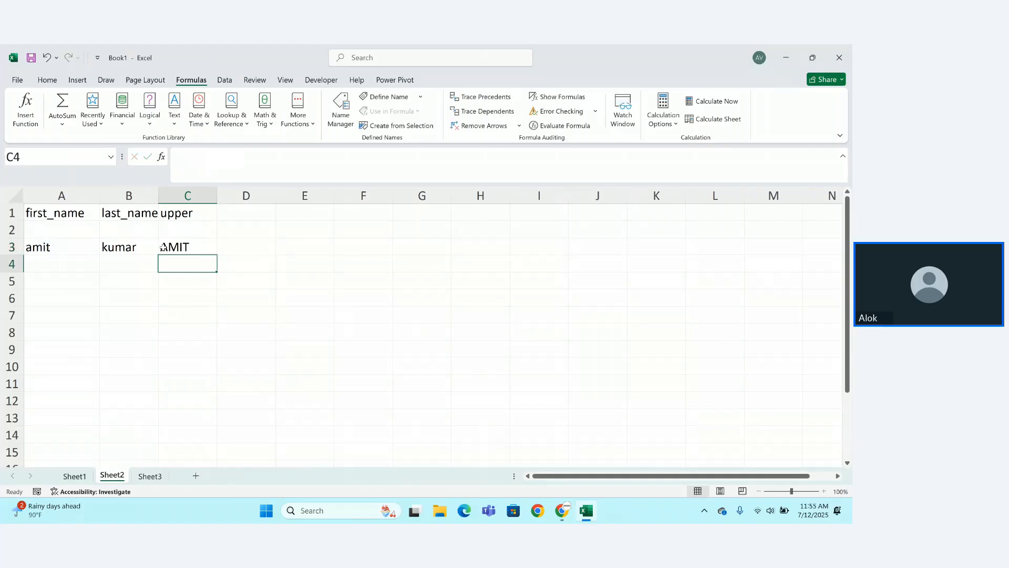
Retype the last name in B3 in capital letters.
left_click(140, 247)
key("BackSpace")
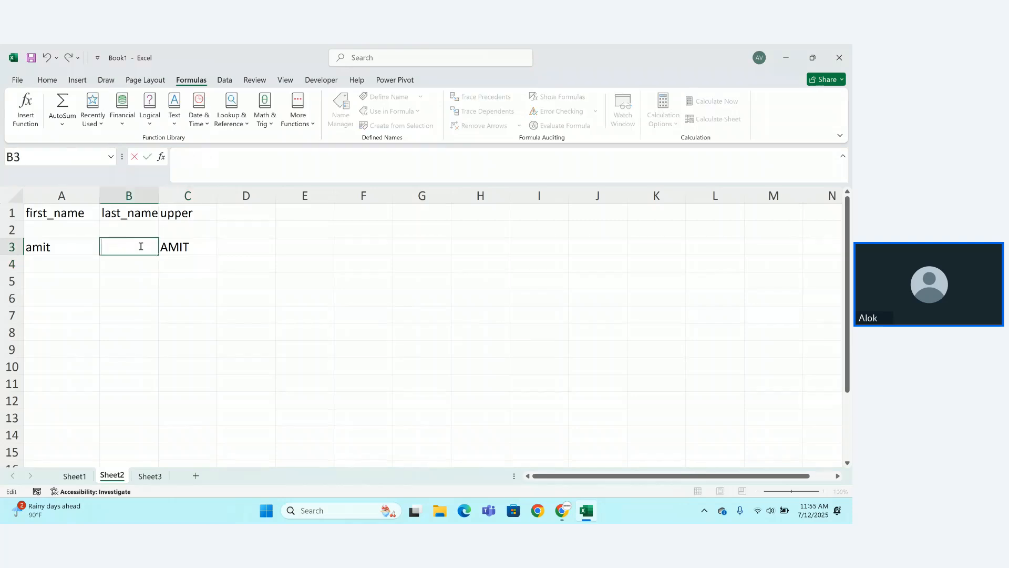
key("Return")
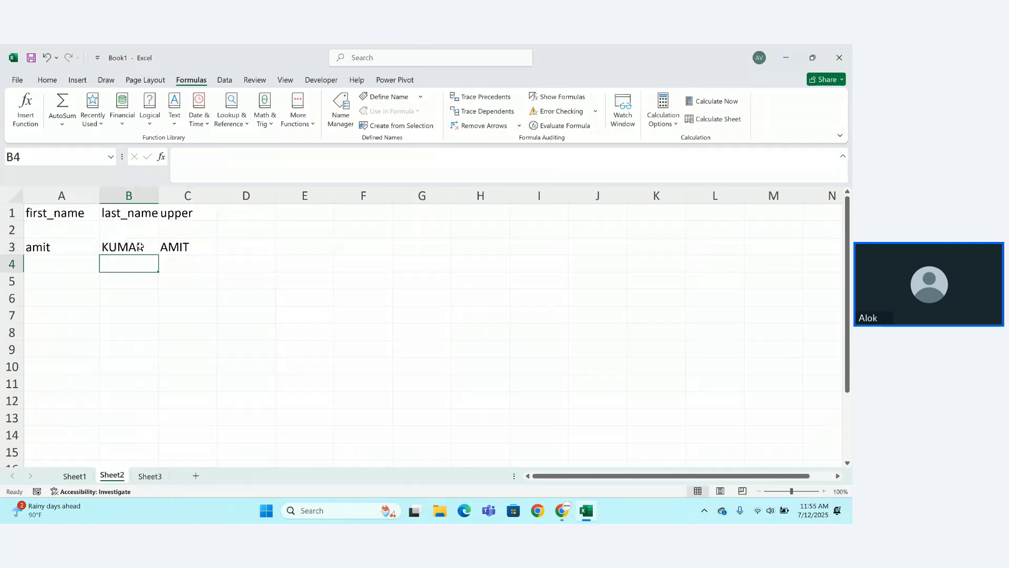
Add a LOWER header in D1 and =LOWER(C3) in D3 to lowercase the first name.
left_click(227, 215)
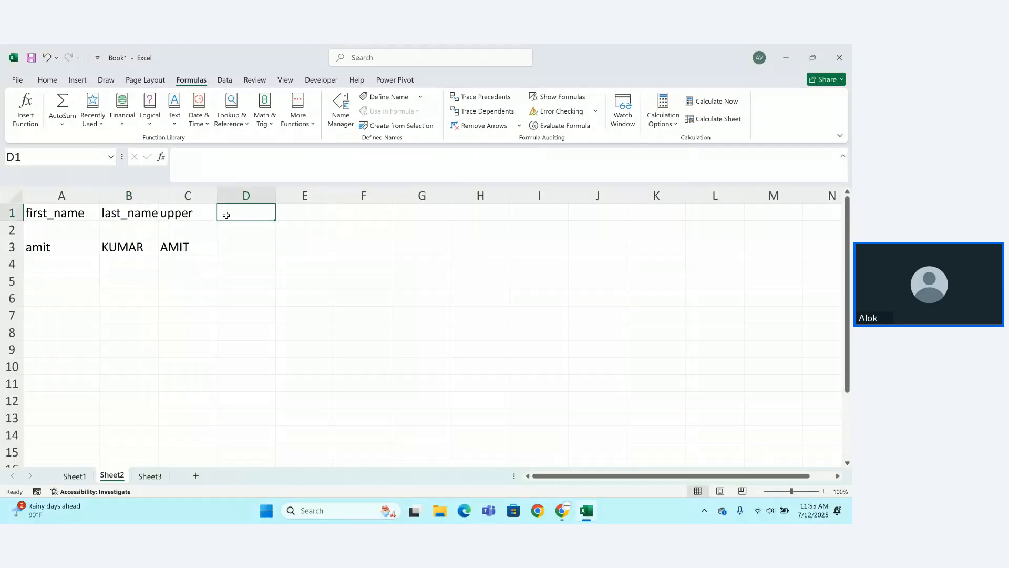
type("LOWER")
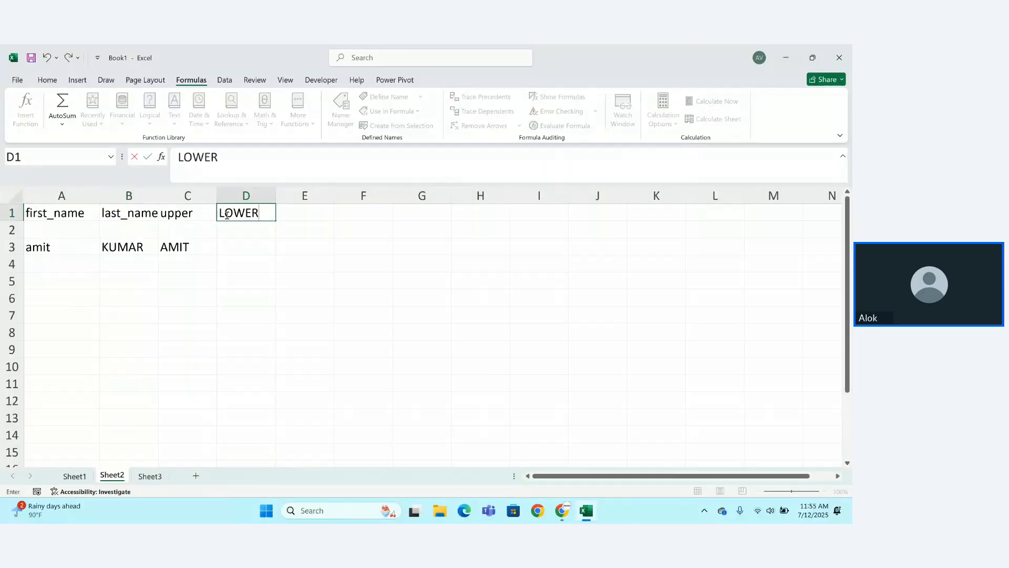
key("Return")
key("Return")
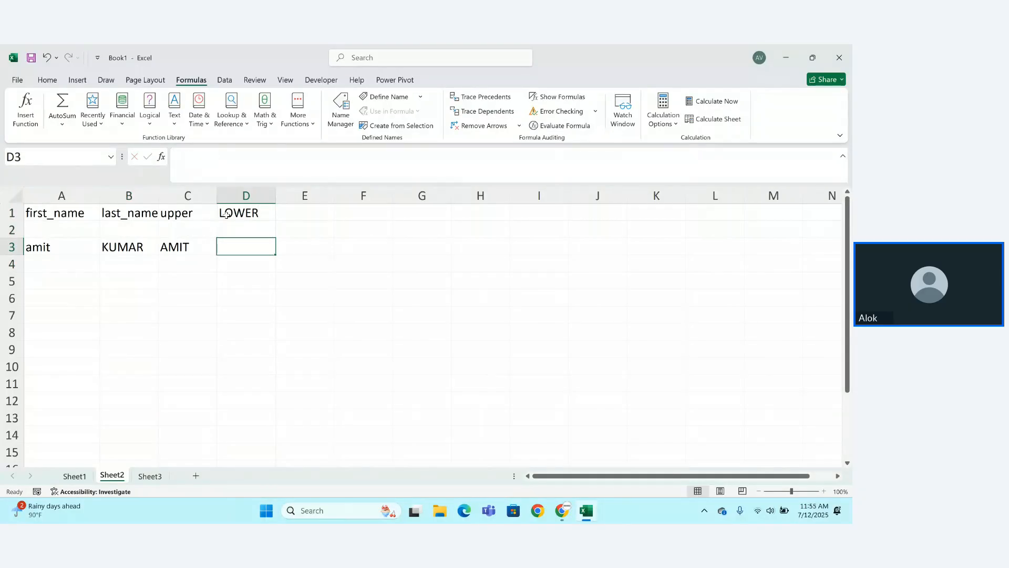
type("=LOWER(")
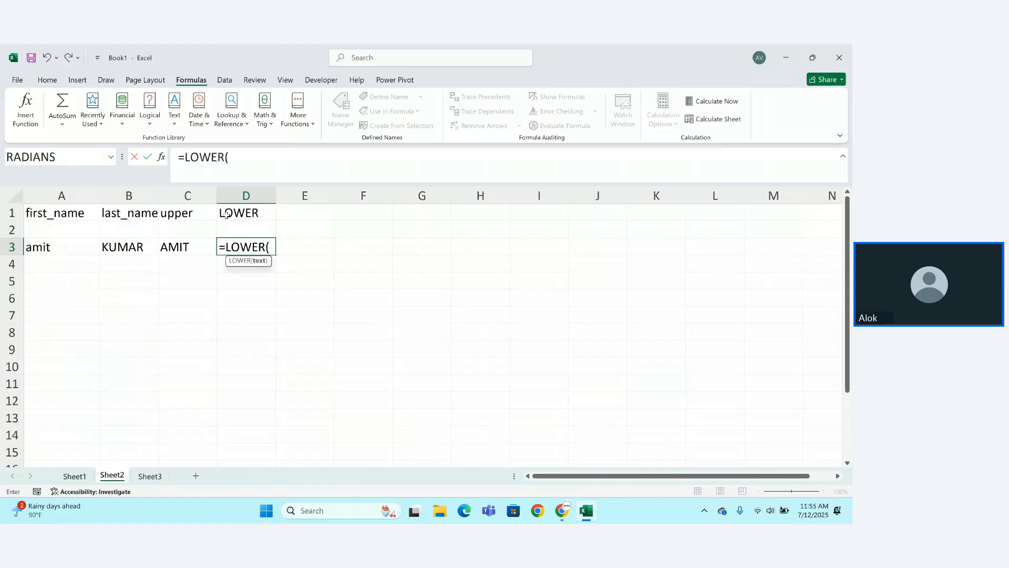
left_click(184, 253)
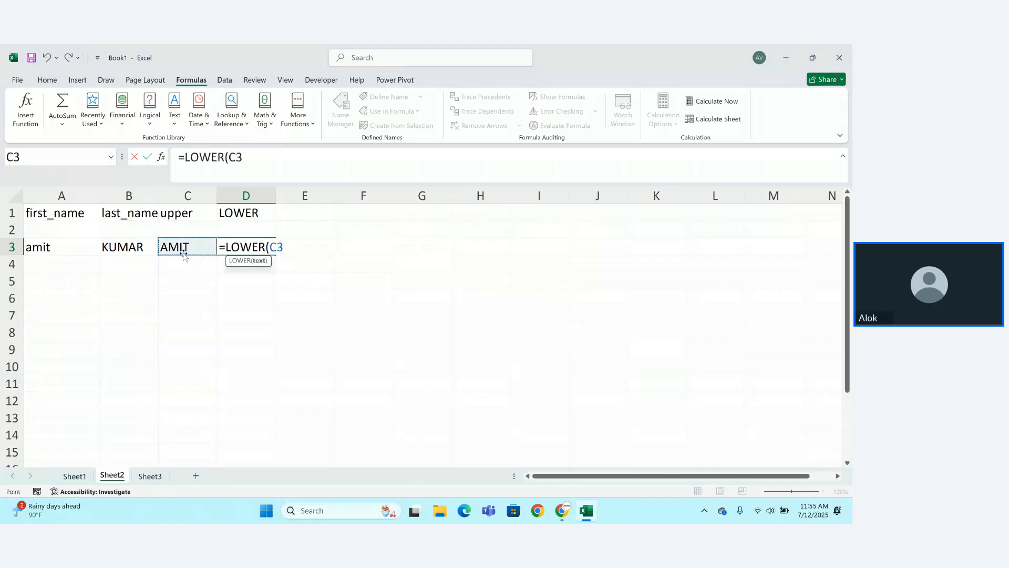
key("Return")
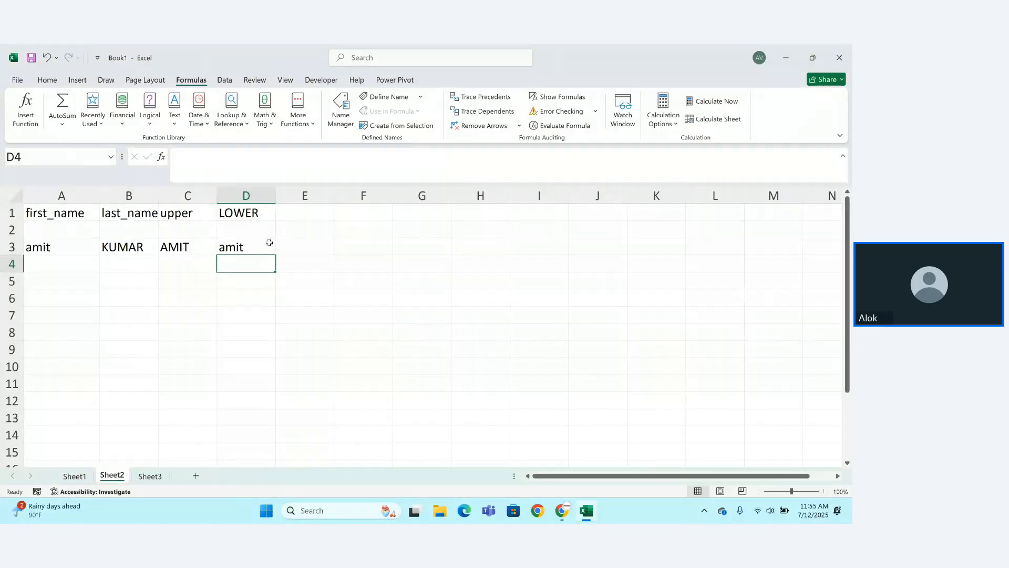
left_click(305, 214)
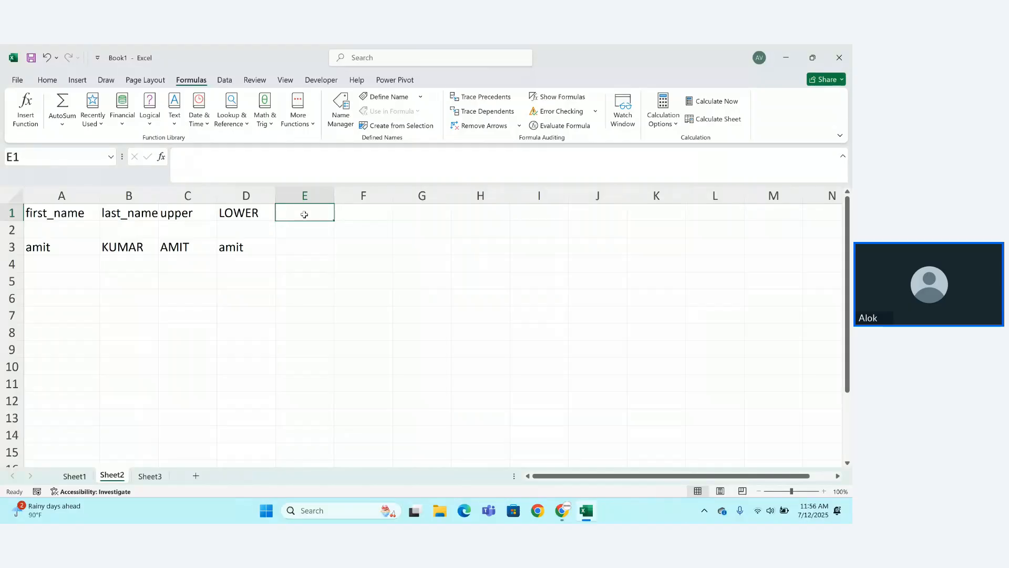
Add a PROPER header in E1 and =PROPER(A3) in E3, capitalising only the initial.
type("PROP")
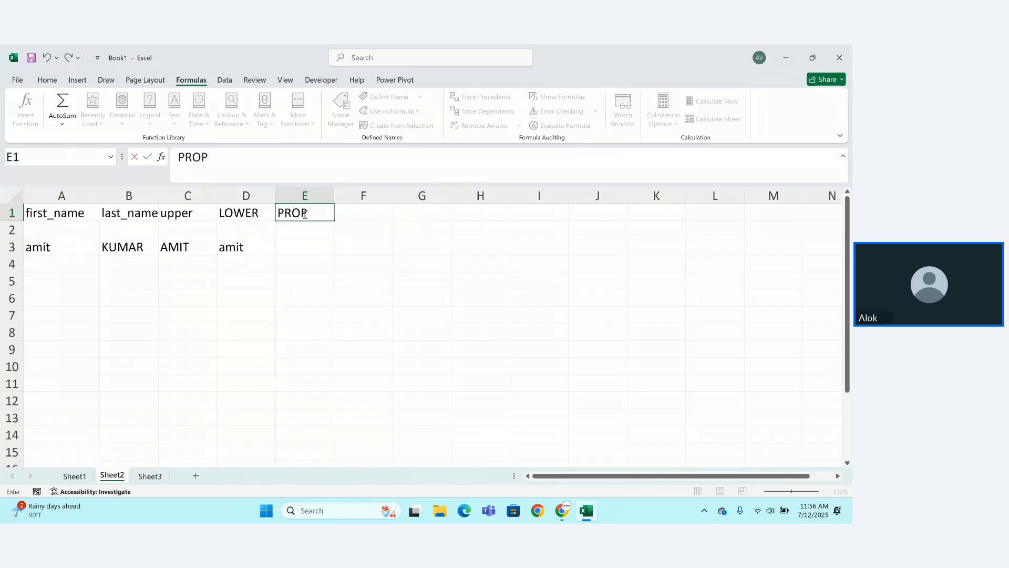
type("ER")
key("Return")
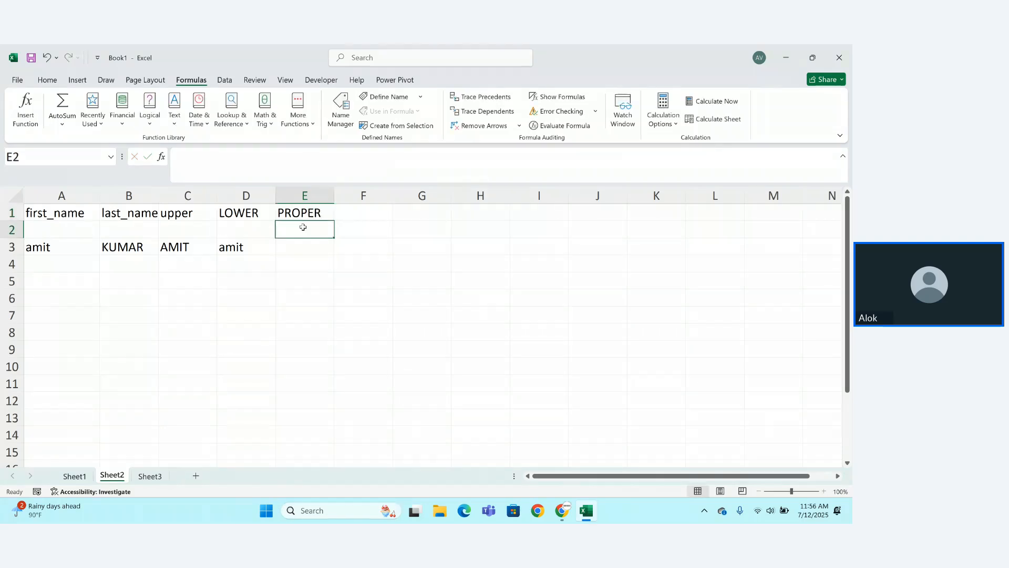
left_click(305, 244)
type("=PROB(")
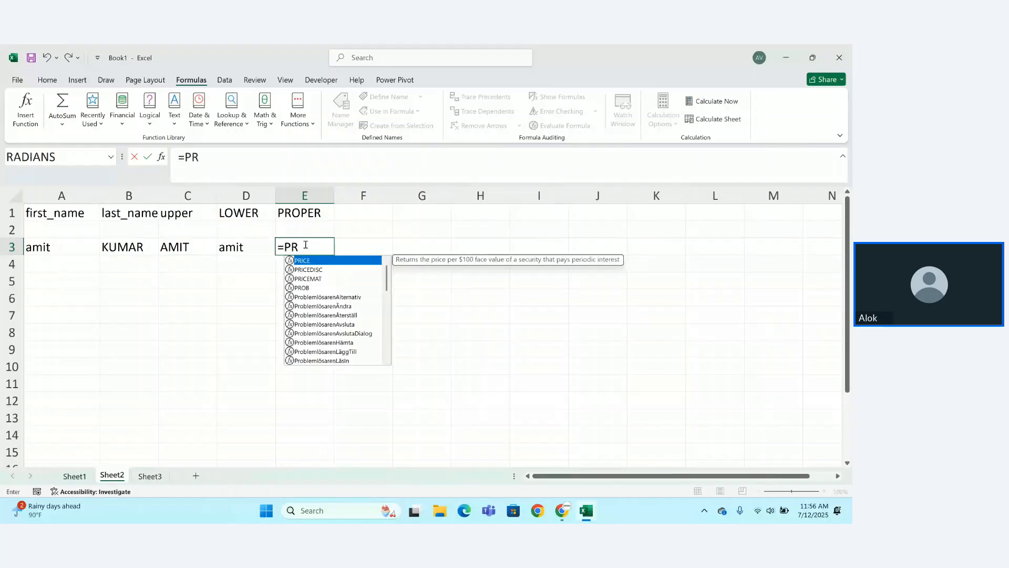
key("BackSpace")
key("BackSpace")
type("P")
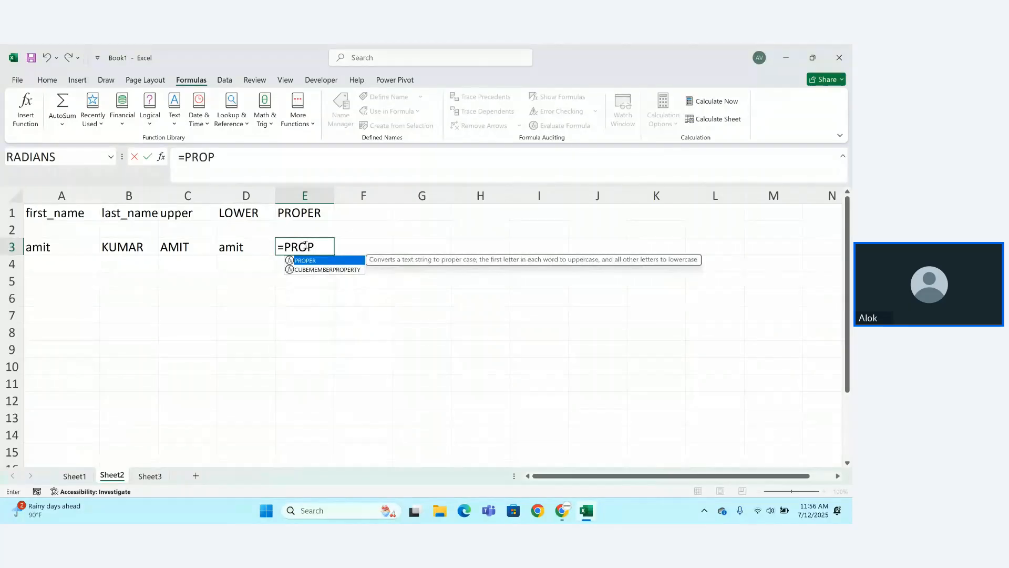
key("Tab")
left_click(33, 255)
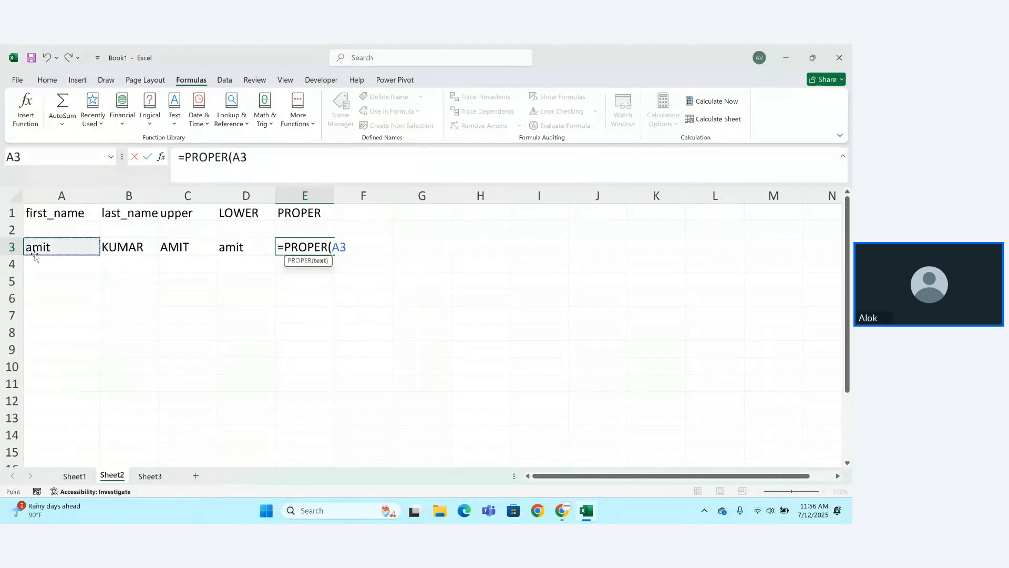
type(")\\")
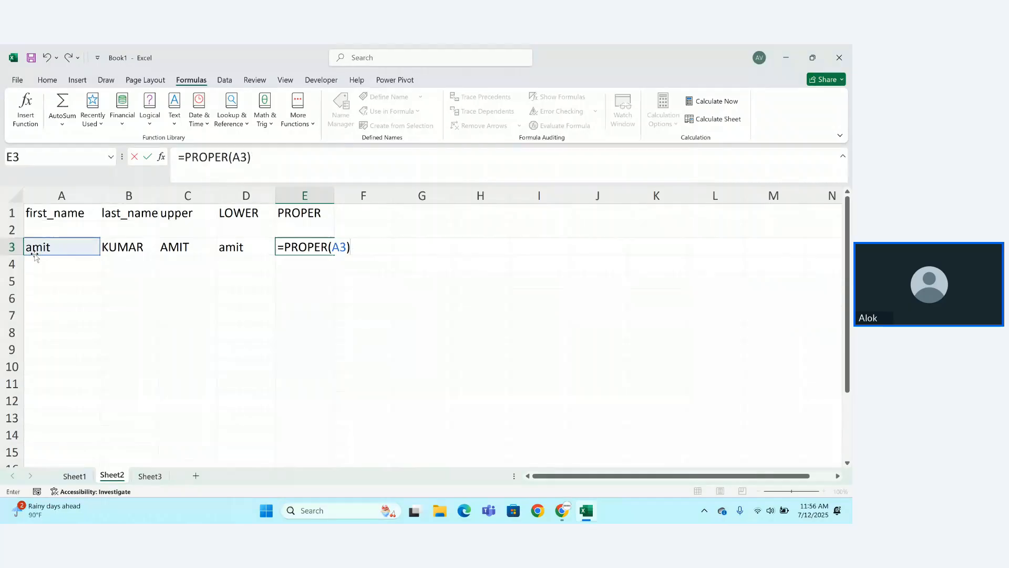
key("Return")
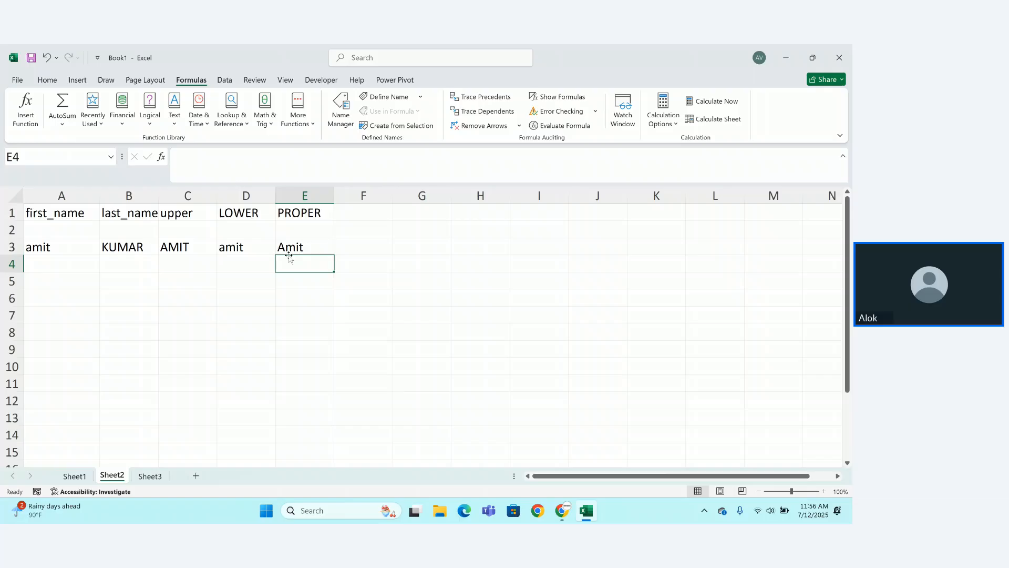
left_click(32, 248)
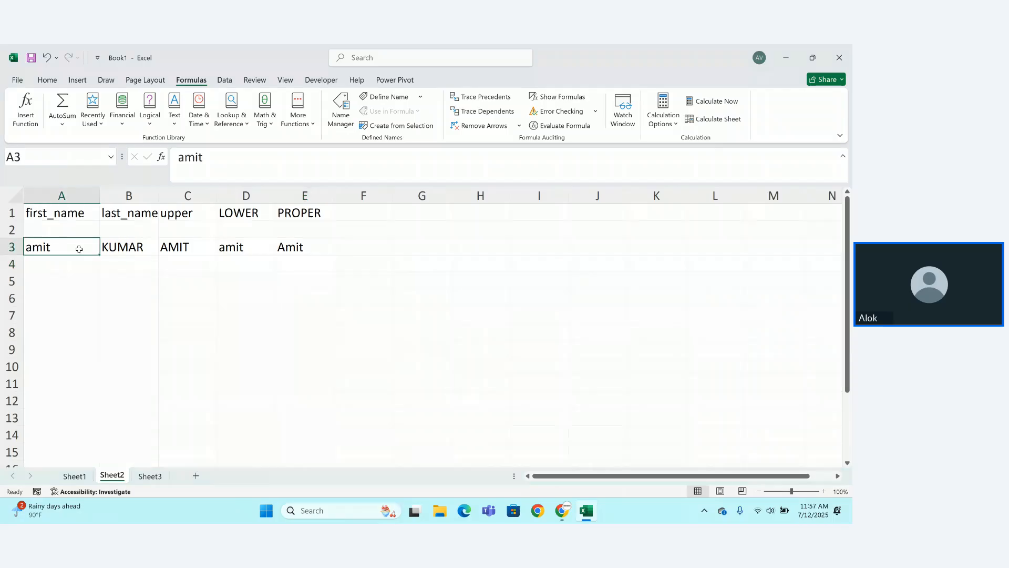
left_click_drag(78, 248, 239, 247)
left_click(239, 247)
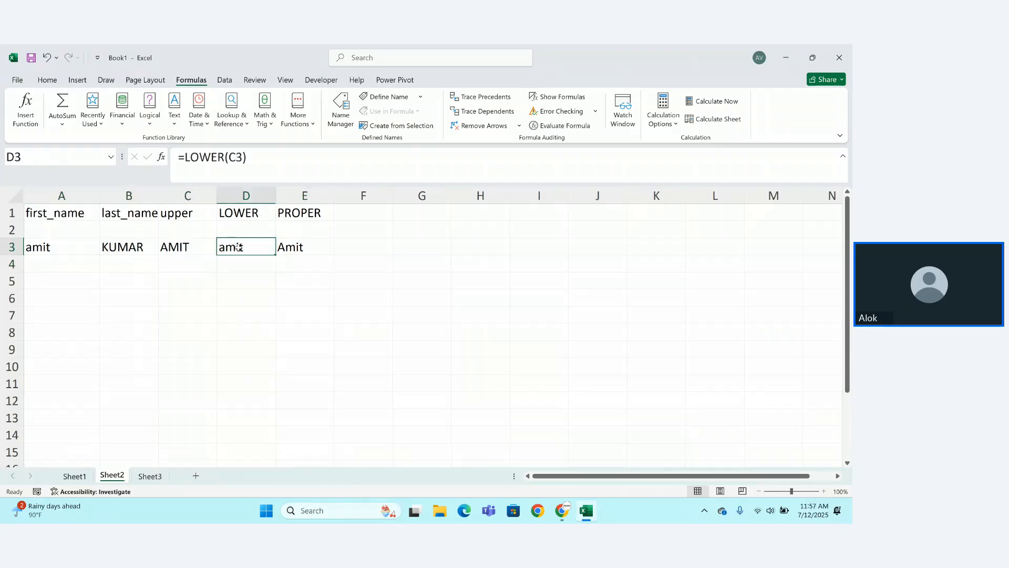
left_click(55, 323)
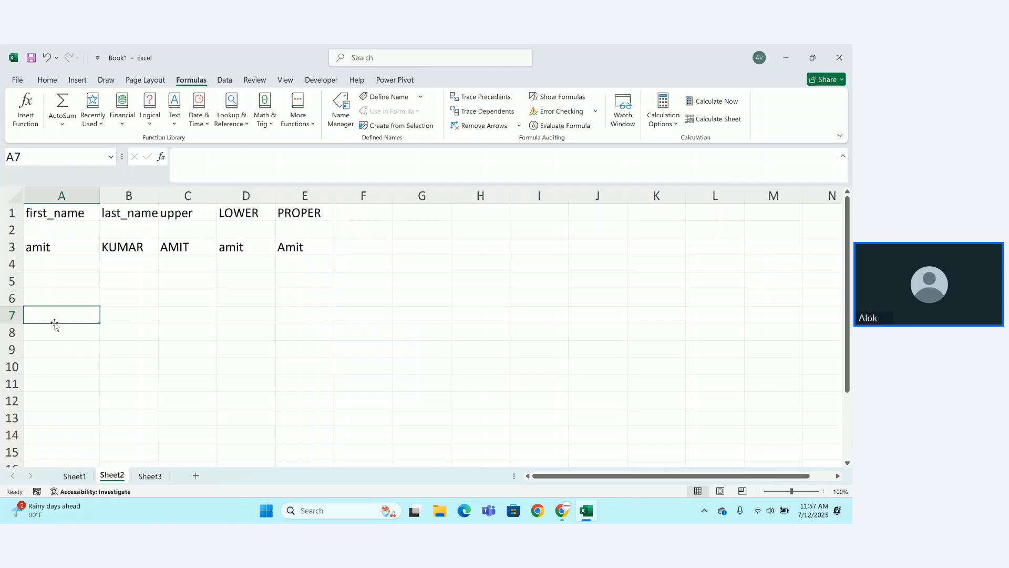
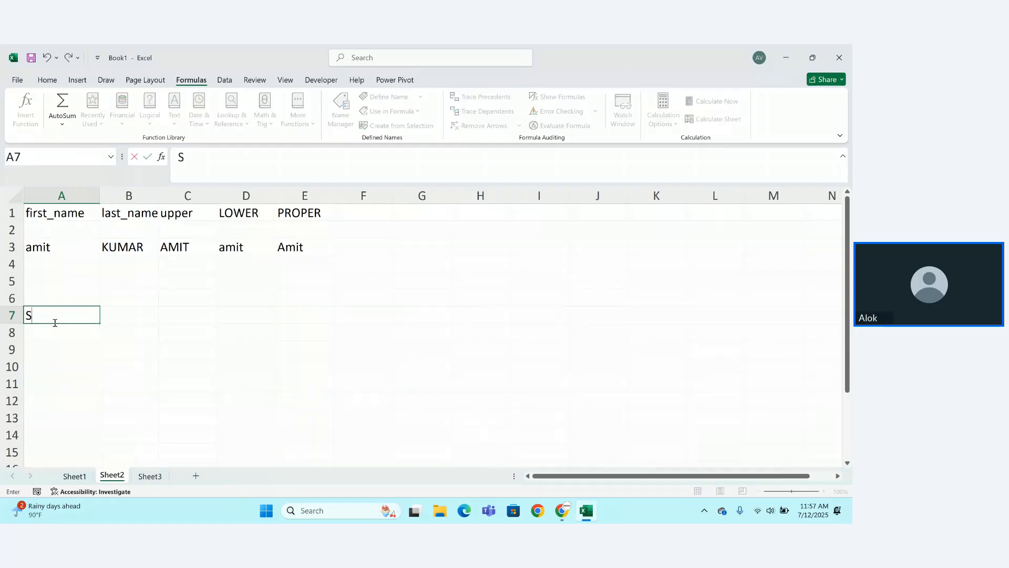
key("Return")
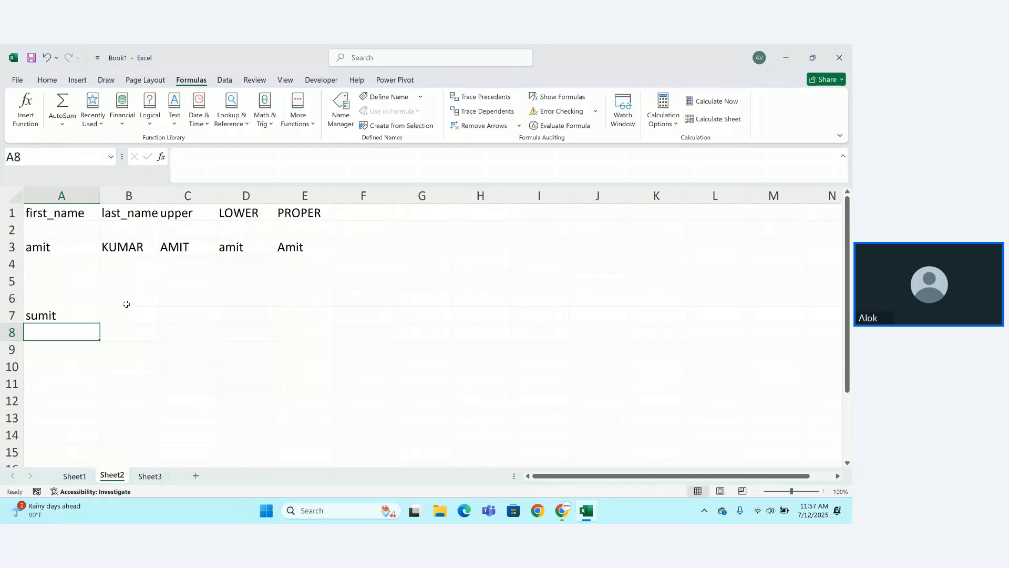
left_click(130, 316)
double_click(129, 319)
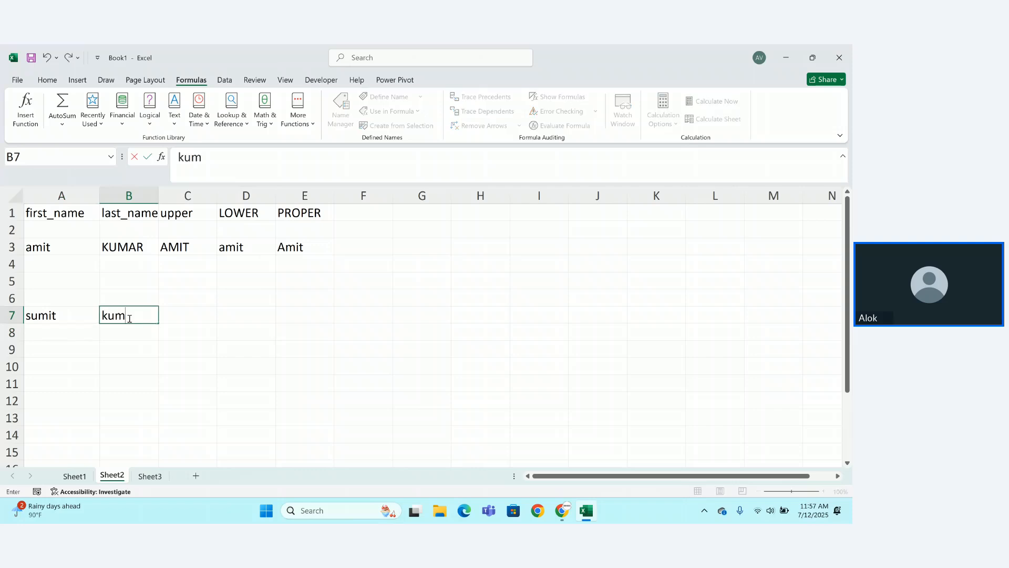
key("Return")
left_click(264, 305)
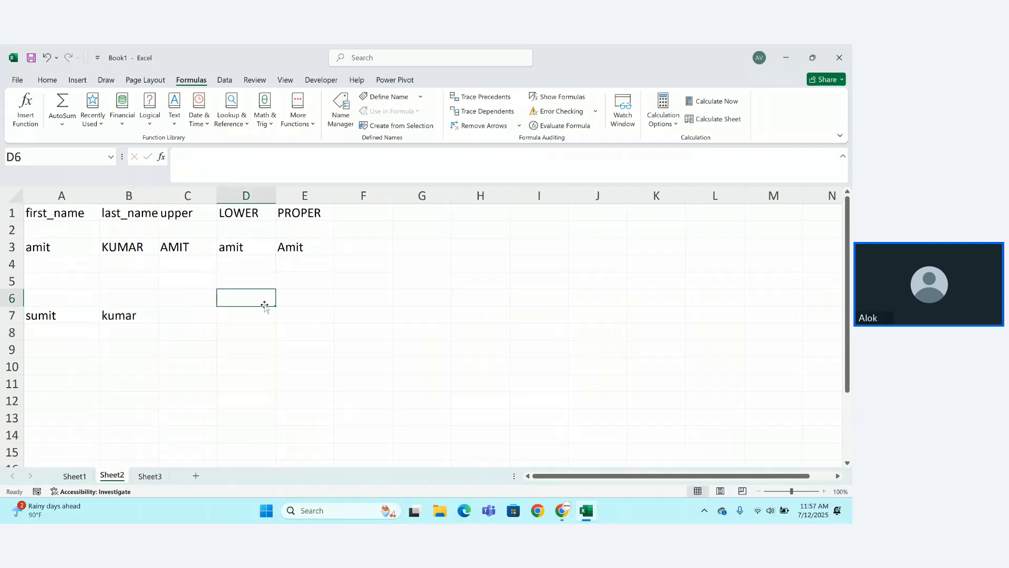
Add a 'concat' column heading in F1.
left_click(363, 209)
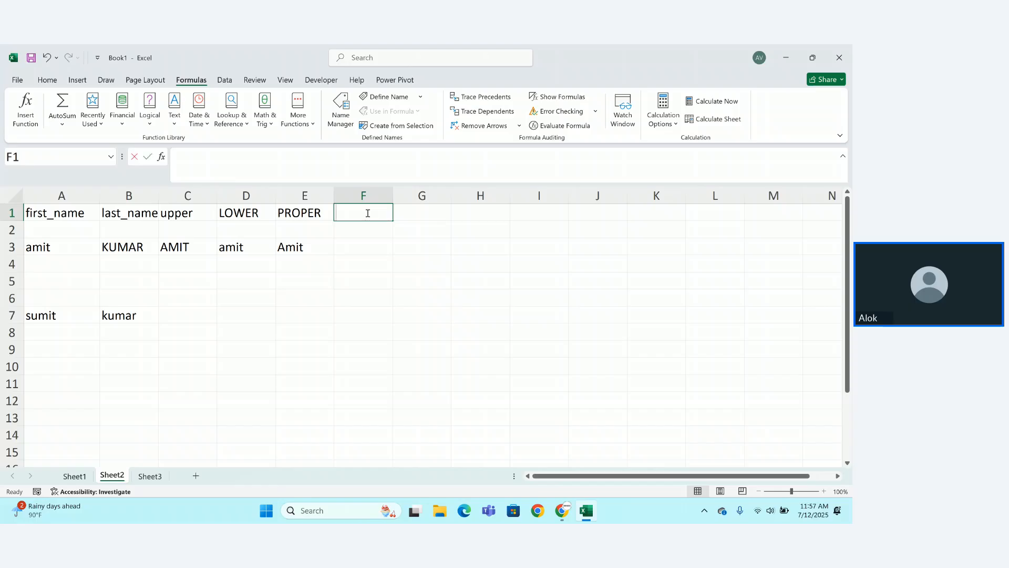
type("concat")
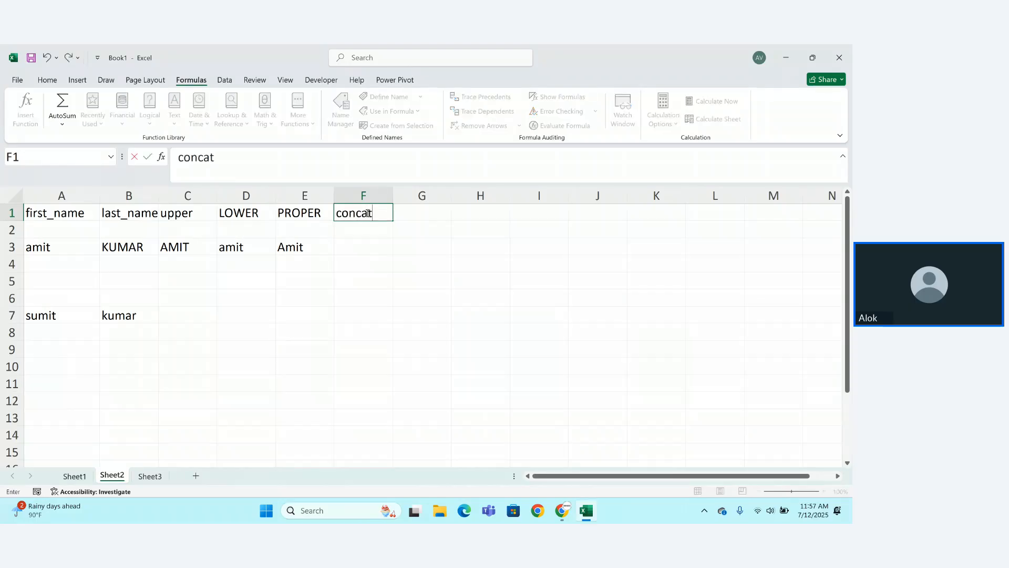
key("Return")
left_click(245, 319)
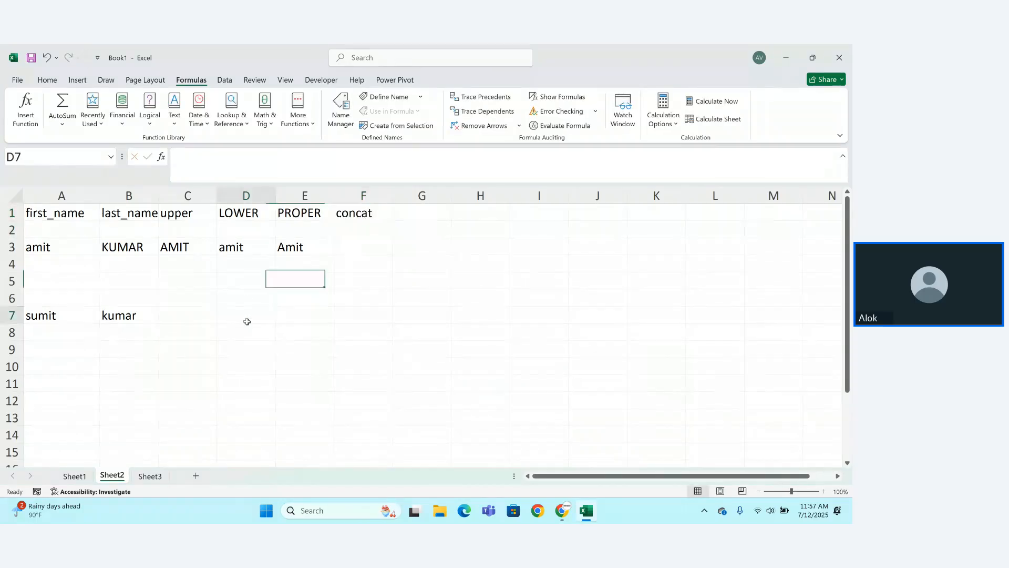
type("=")
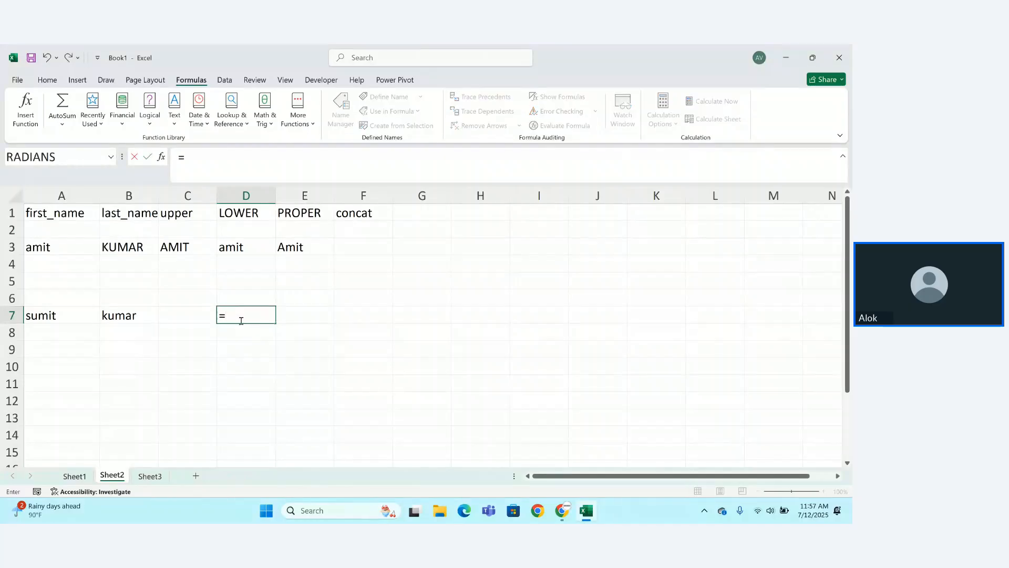
type("con")
key("Tab")
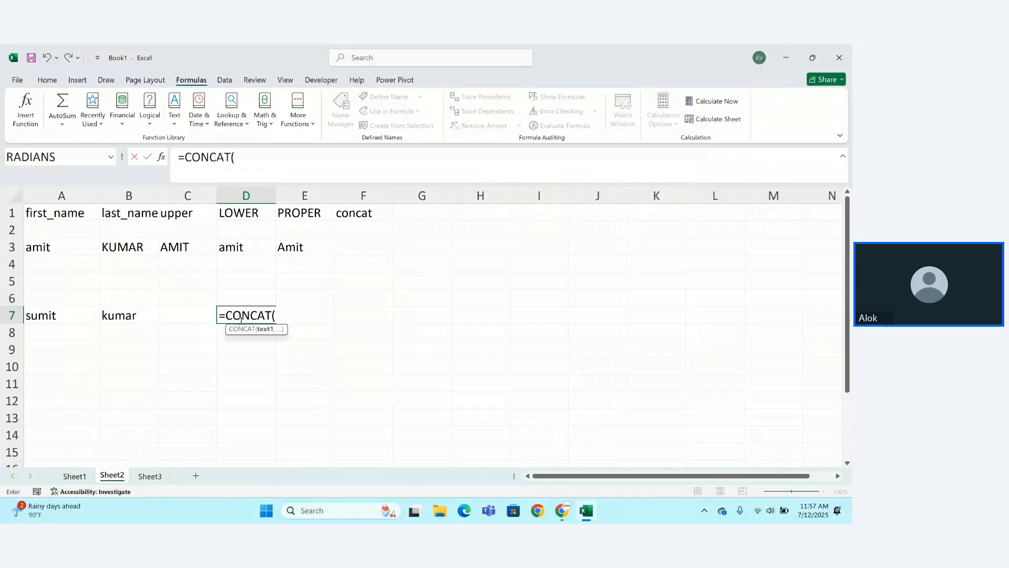
left_click(41, 320)
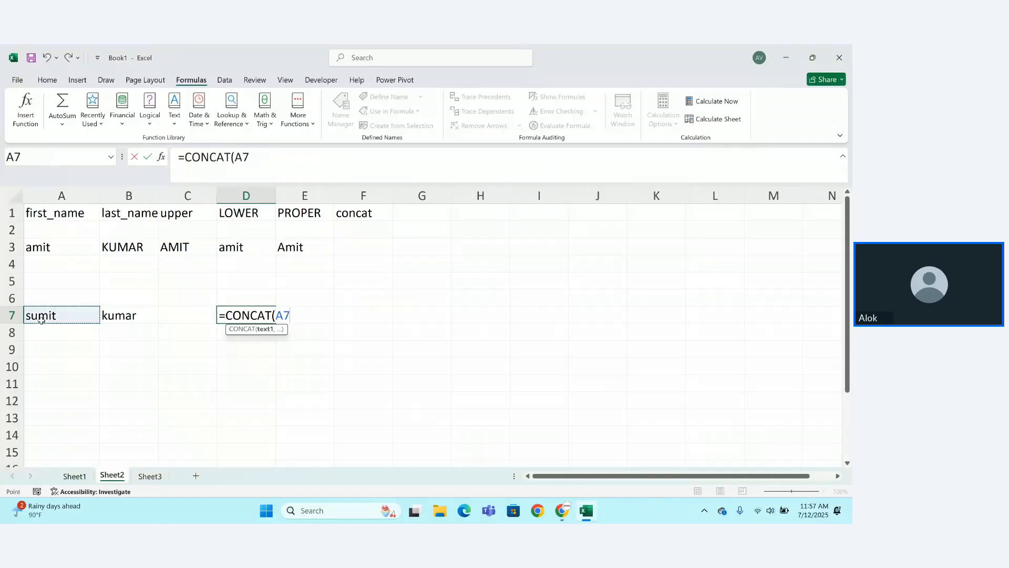
type(",")
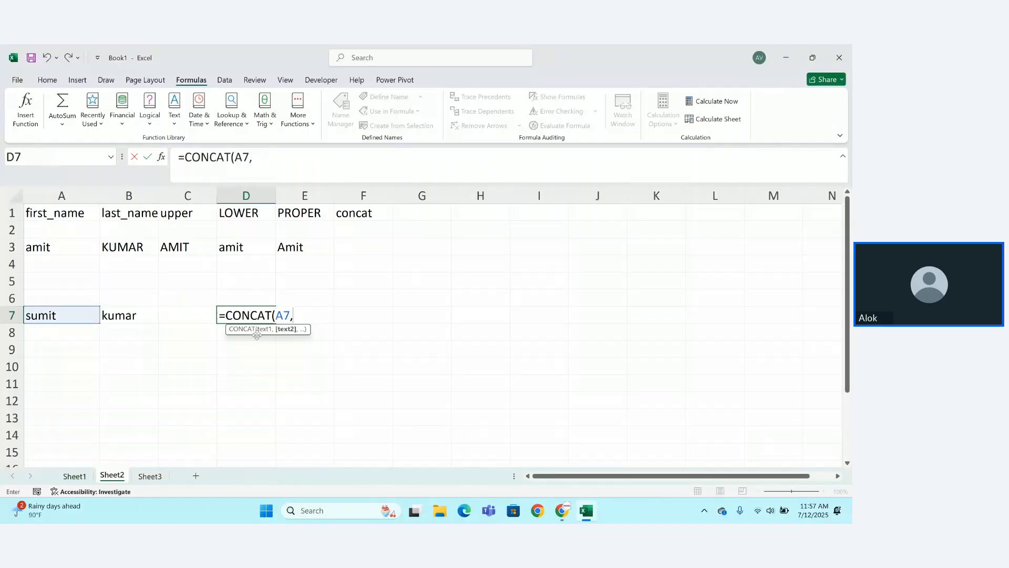
left_click(132, 319)
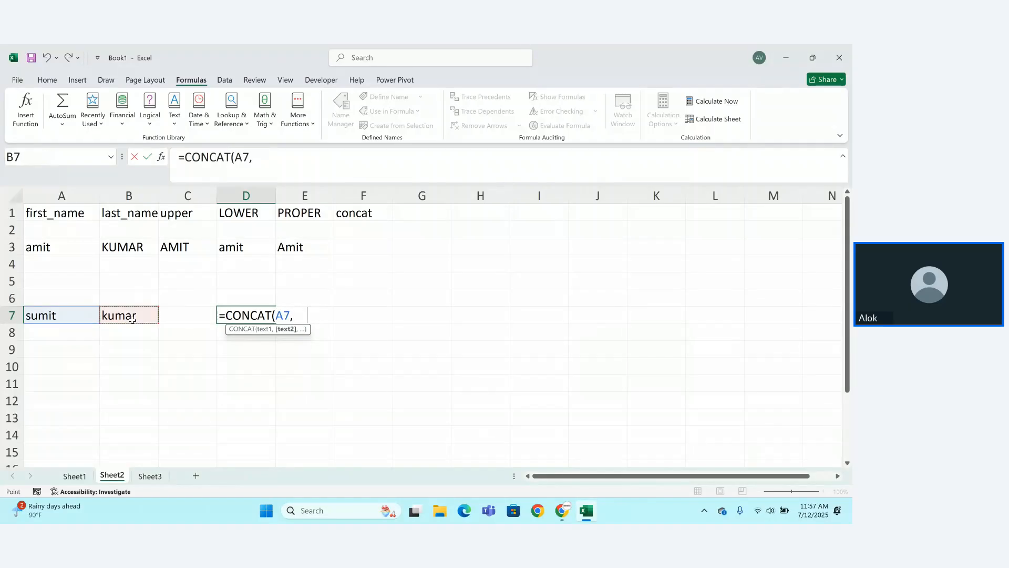
key("Return")
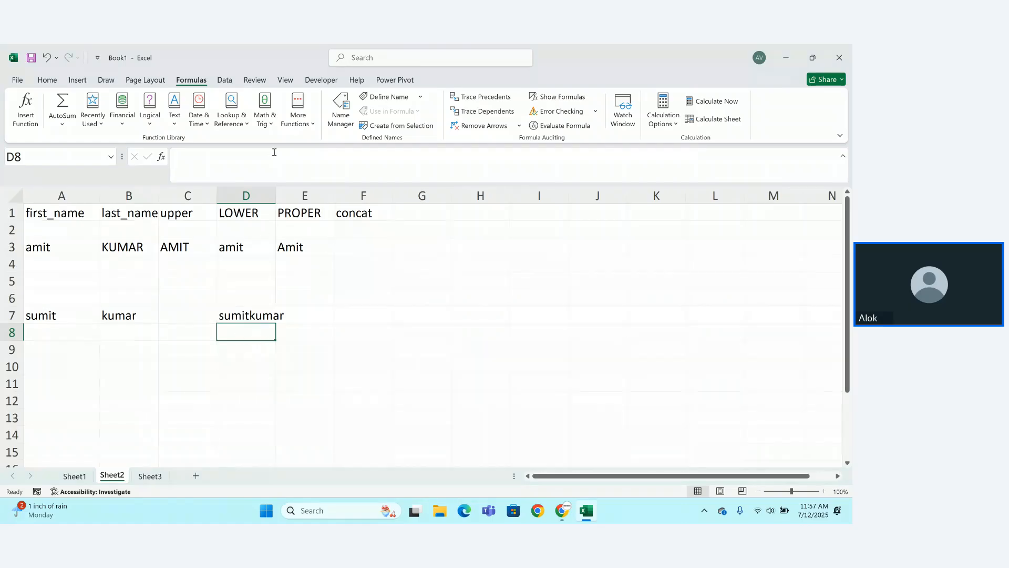
left_click_drag(275, 193, 287, 193)
Start a CONCAT formula in D9 with A7 and an empty quoted separator.
left_click(250, 352)
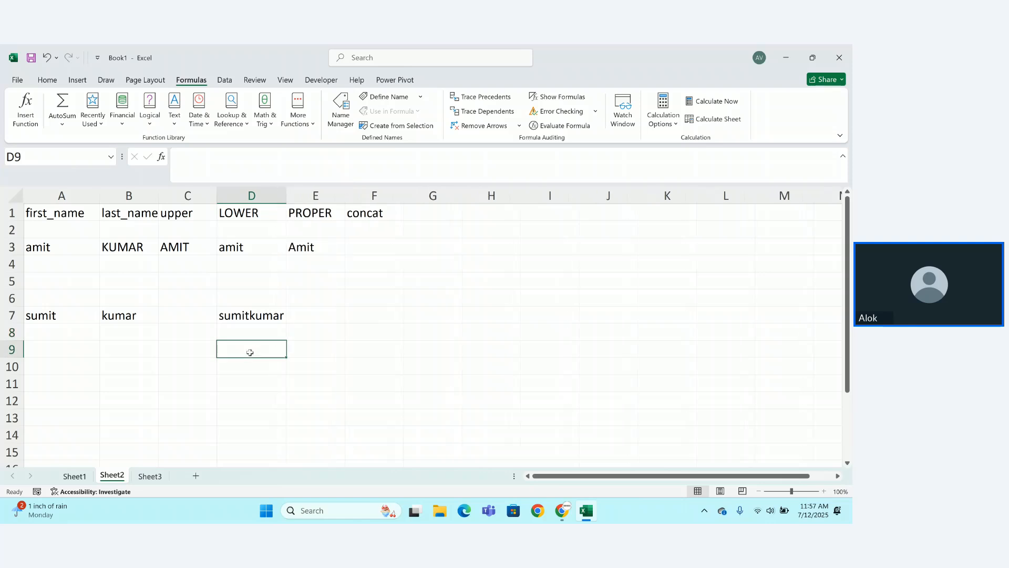
type("=con")
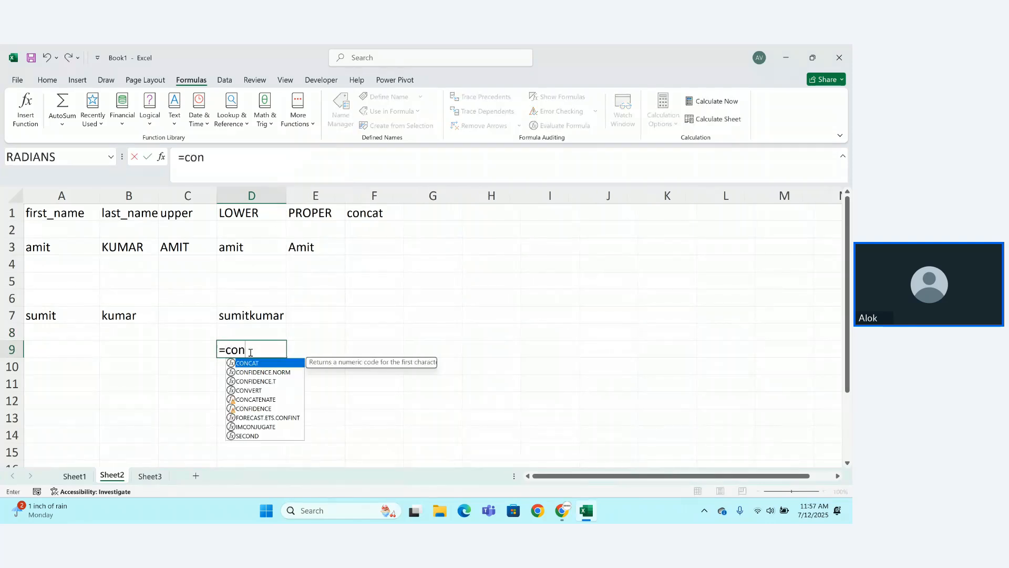
type("c")
key("Tab")
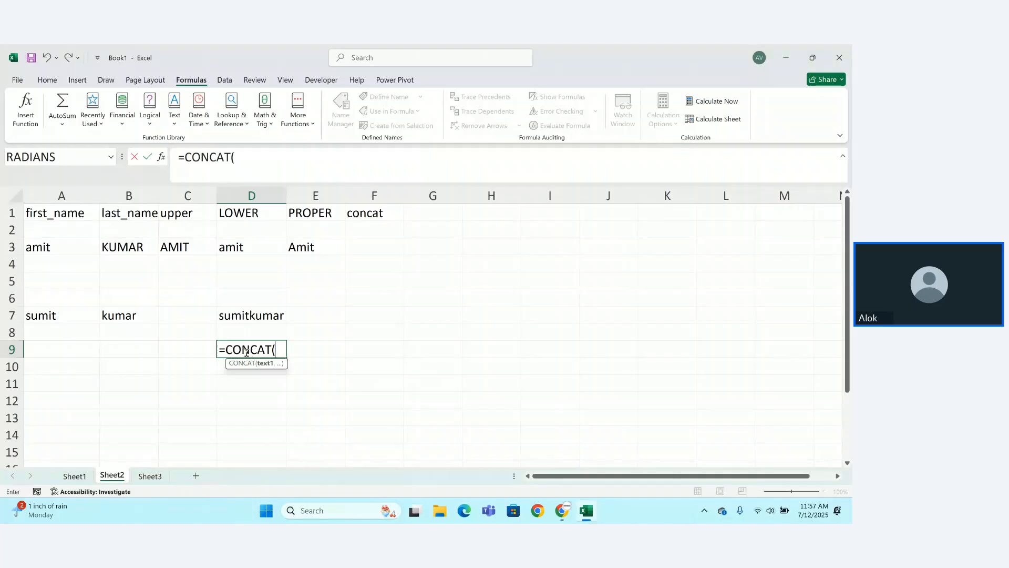
left_click(65, 318)
type(",")
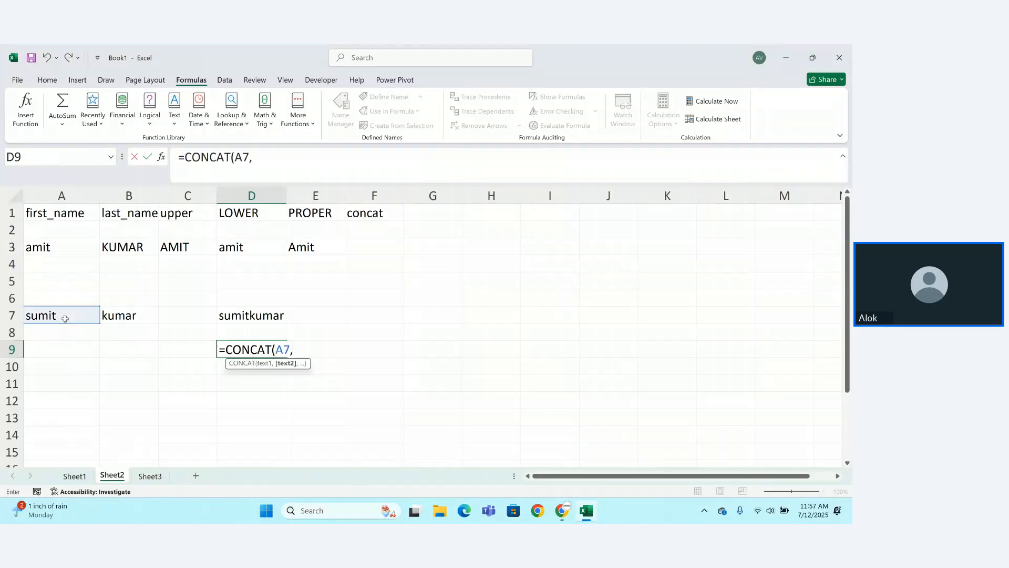
type("\"\"")
key("Left")
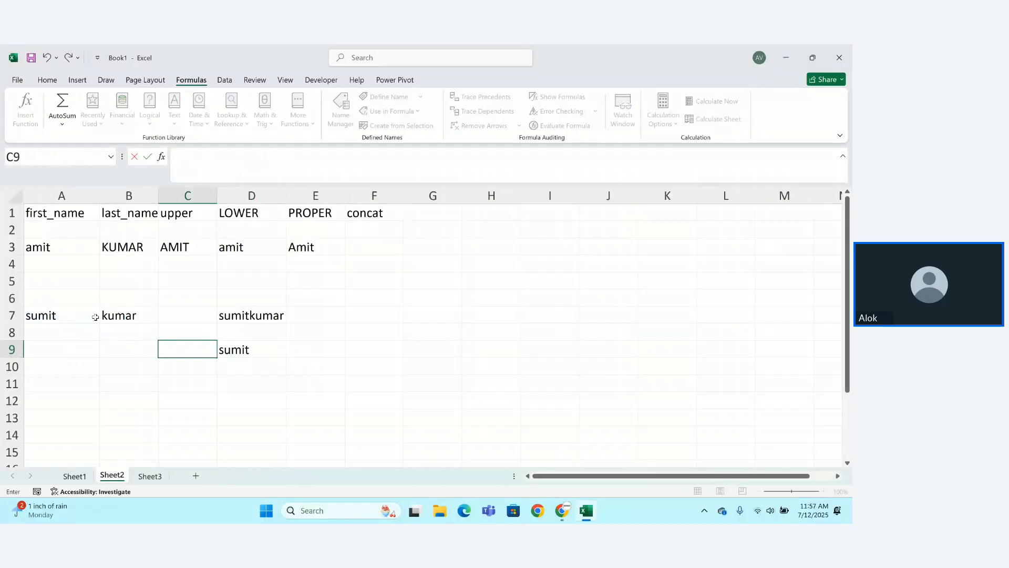
Complete D9 as =CONCAT(A7," ",B7), accepting Excel's suggested correction.
double_click(231, 347)
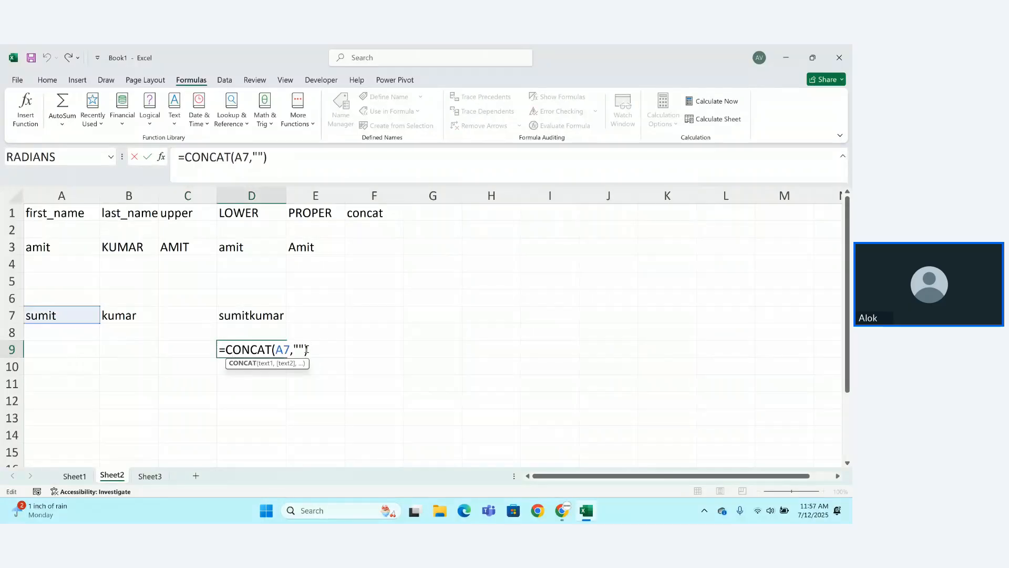
left_click(299, 349)
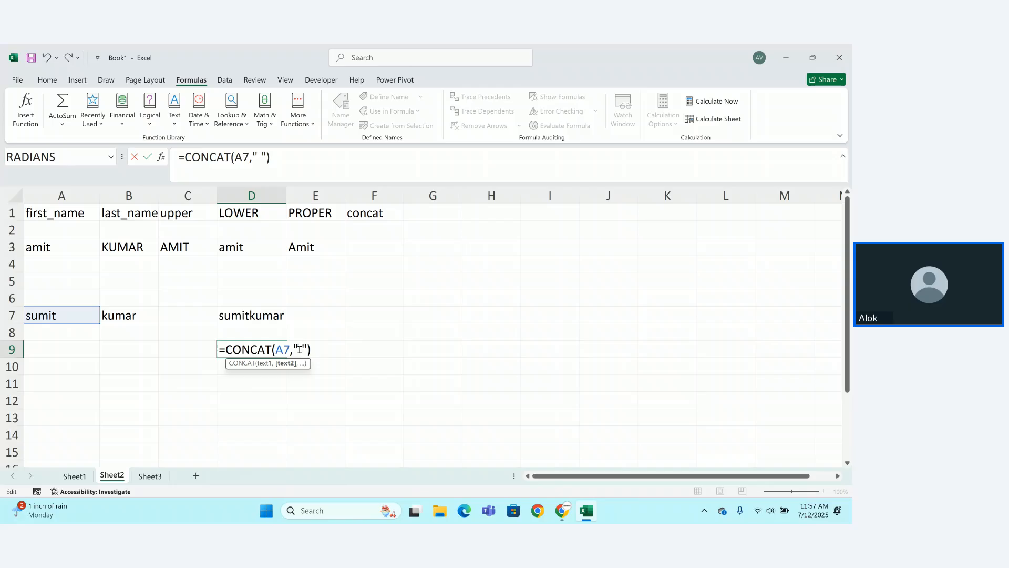
key("Right")
type(",")
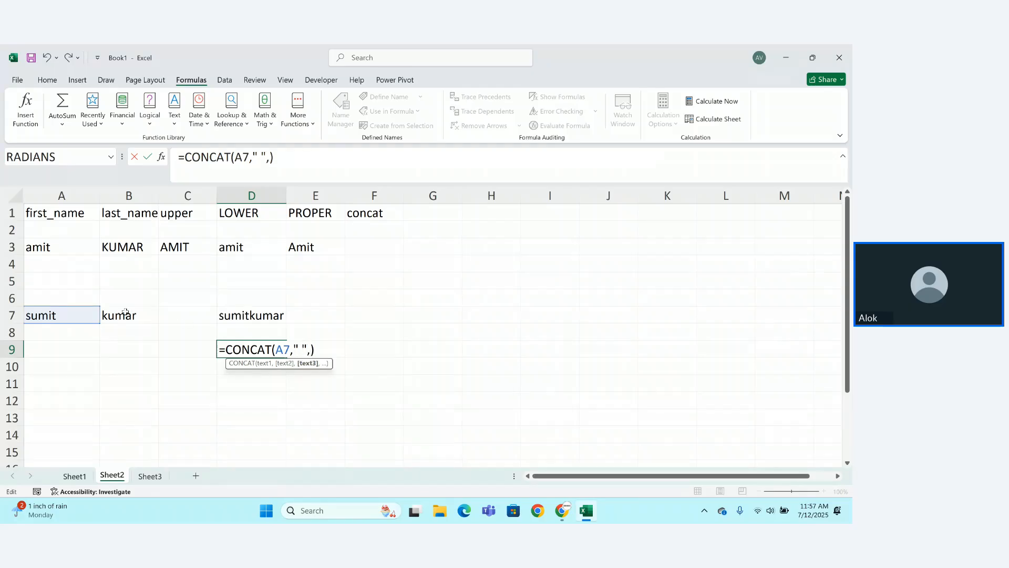
left_click(126, 314)
type(")")
key("Return")
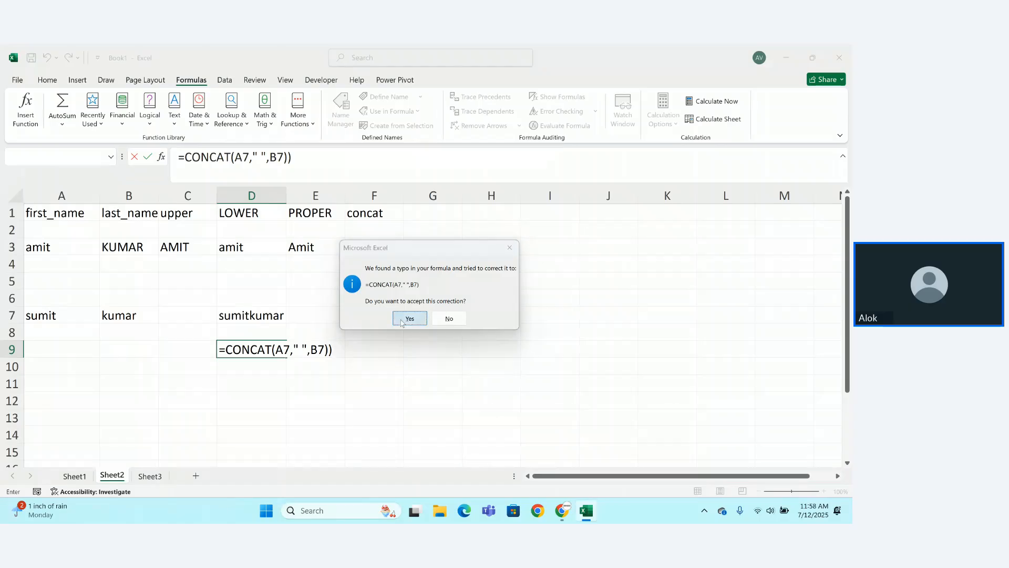
left_click(406, 319)
left_click(274, 350)
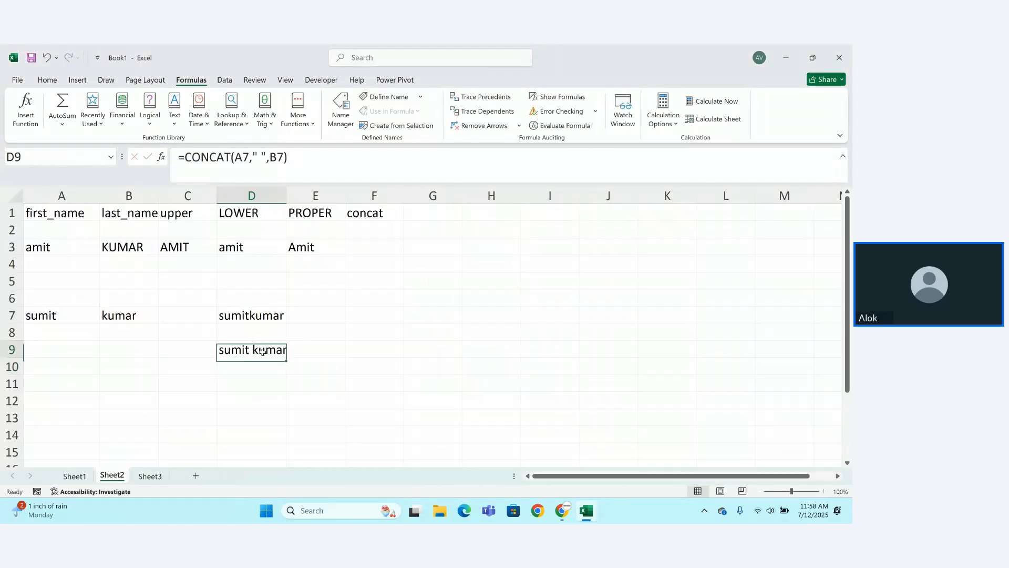
double_click(279, 349)
left_click(298, 349)
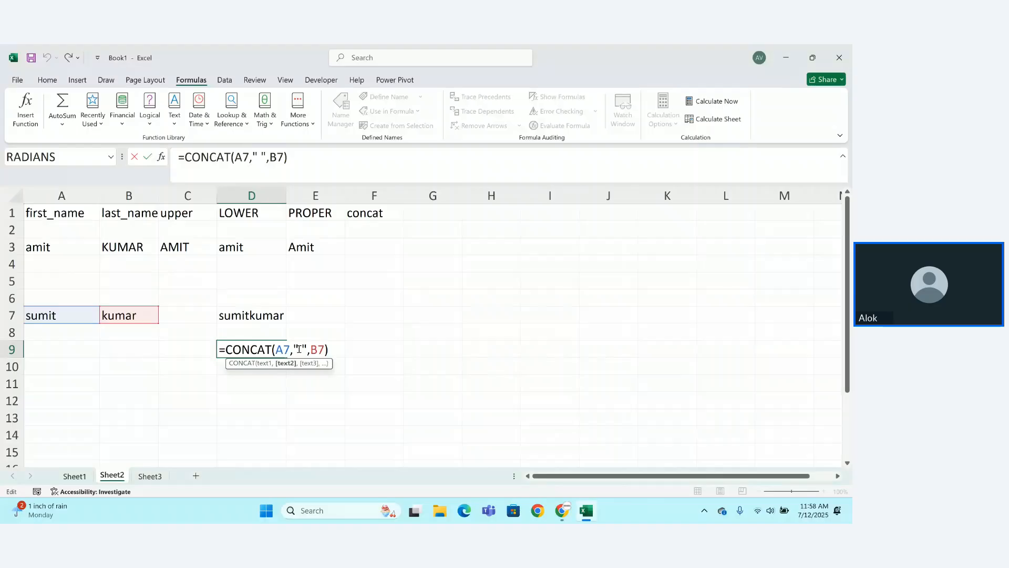
key("BackSpace")
type("-")
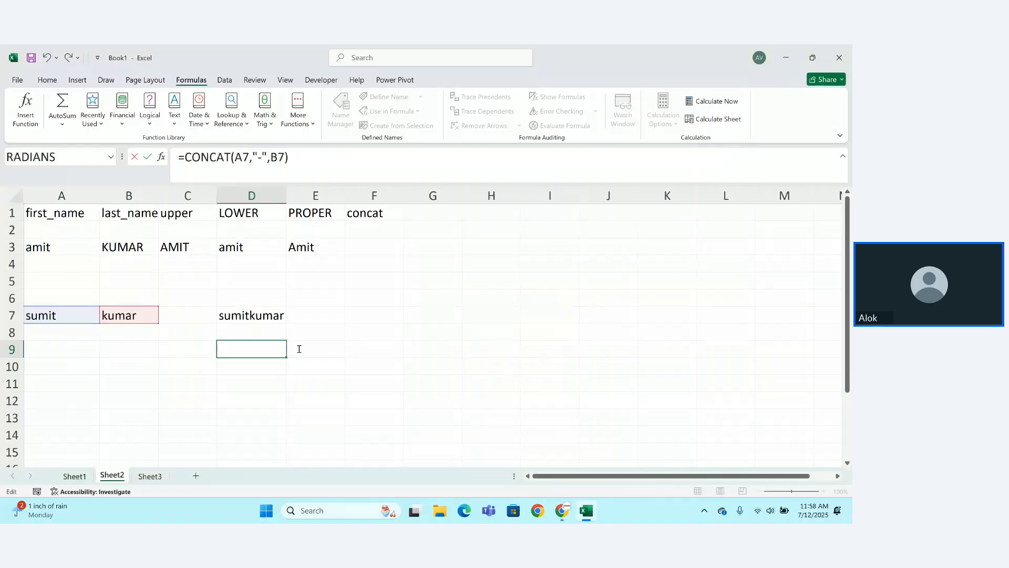
key("Return")
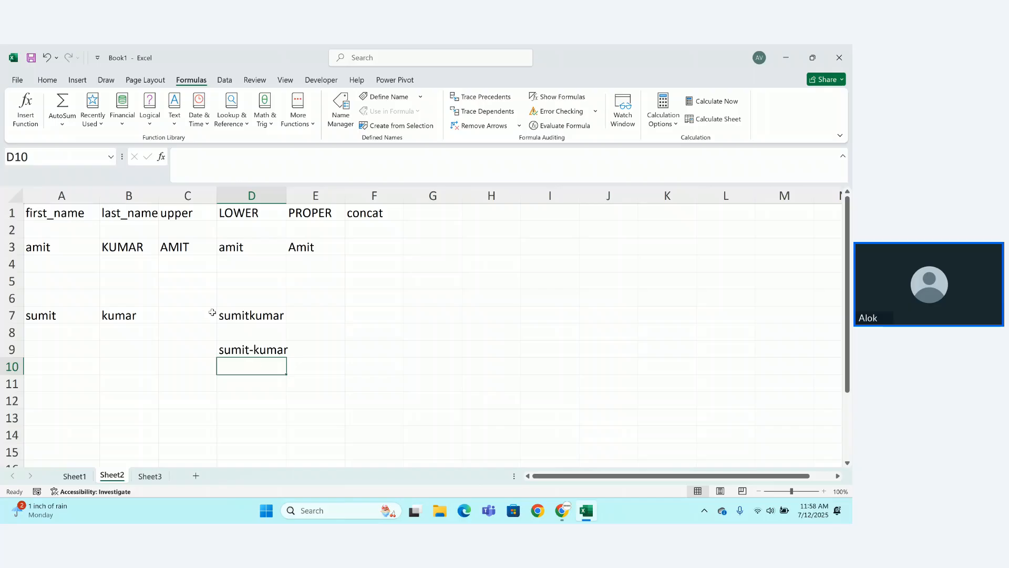
left_click(191, 321)
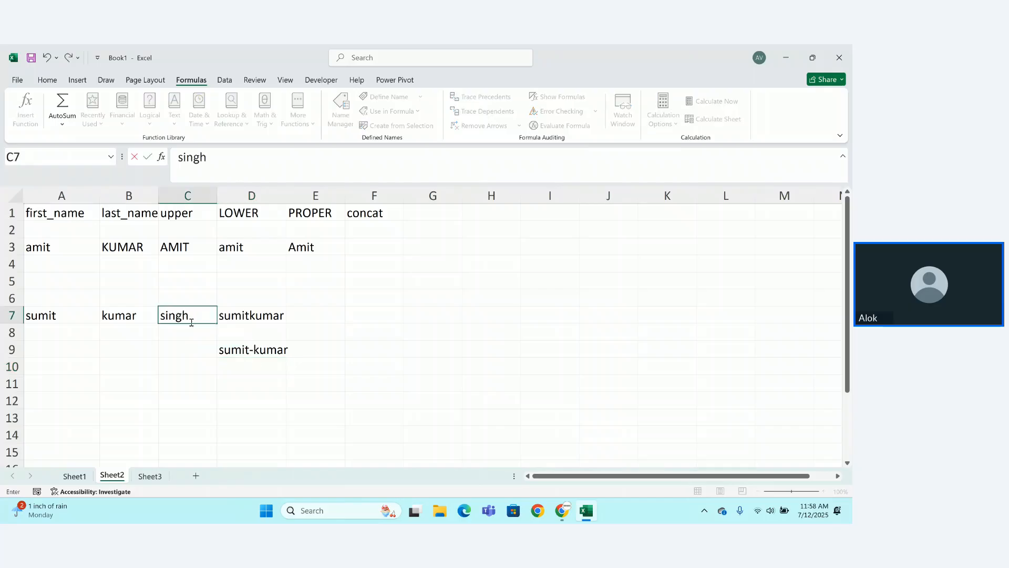
Enter singh in C7 and begin a CONCAT entry in D11.
key("Return")
left_click(254, 384)
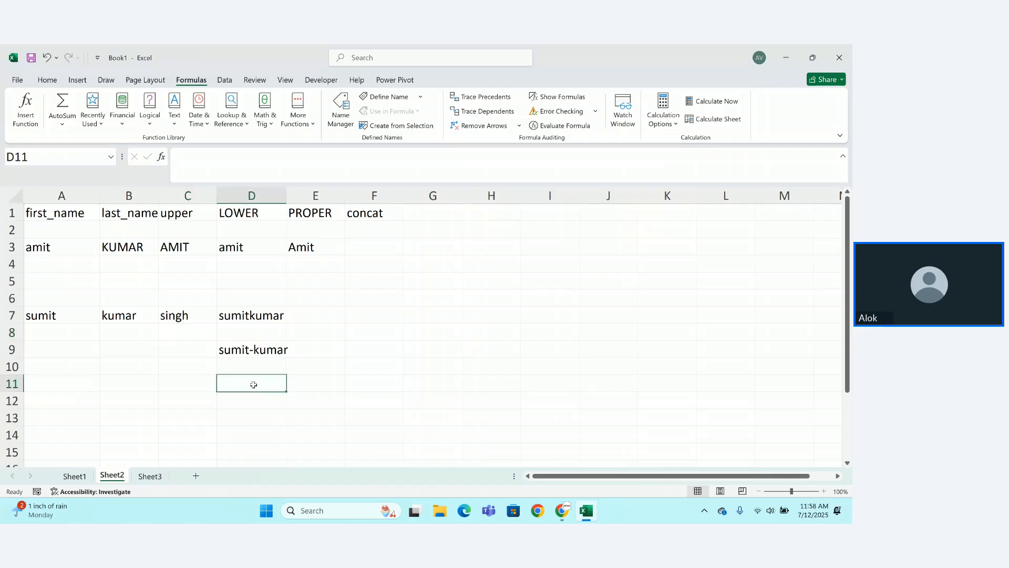
type("=singh")
key("BackSpace")
key("BackSpace")
key("BackSpace")
key("BackSpace")
key("BackSpace")
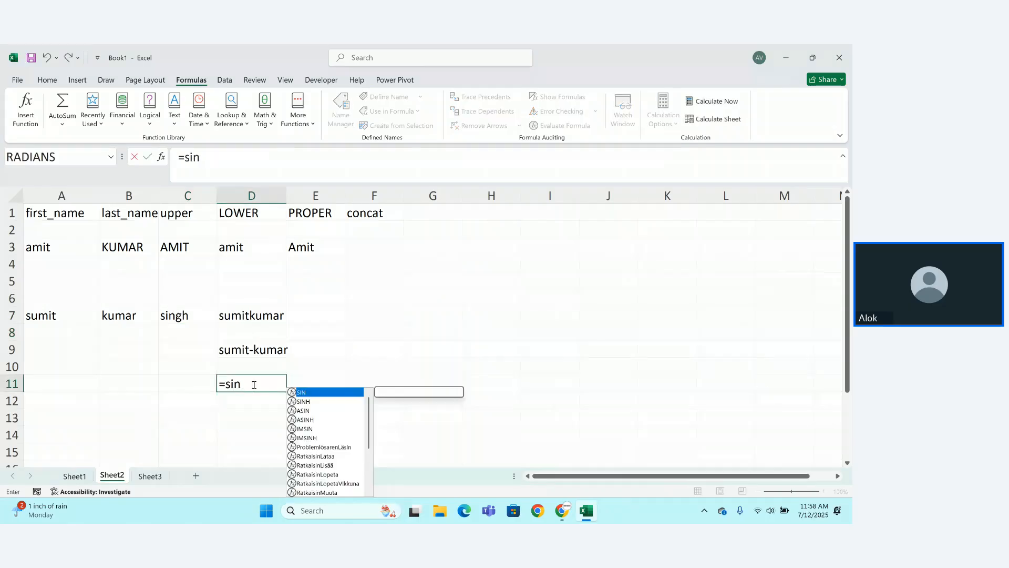
type("conv")
key("BackSpace")
type("c")
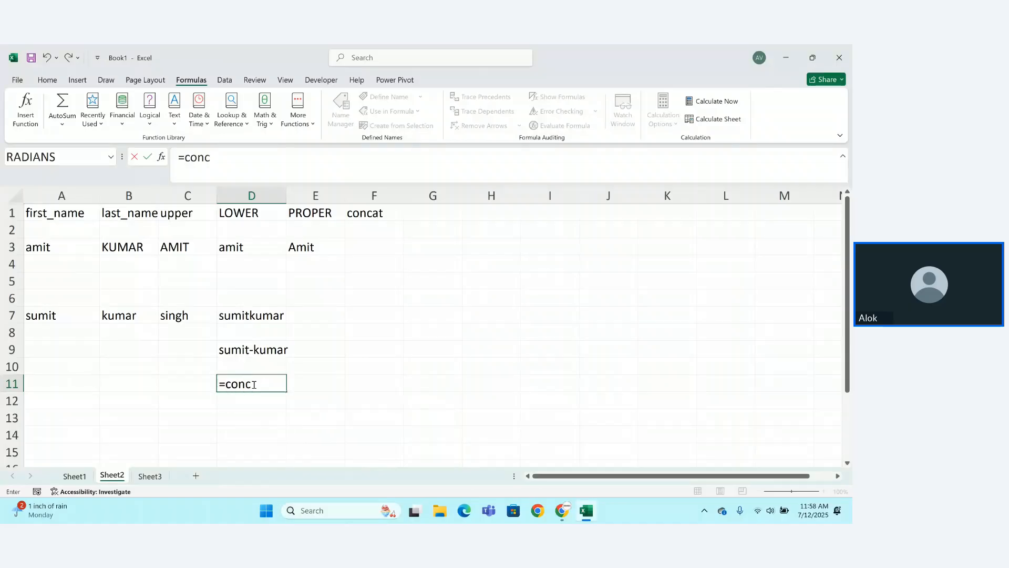
key("Tab")
left_click(252, 383)
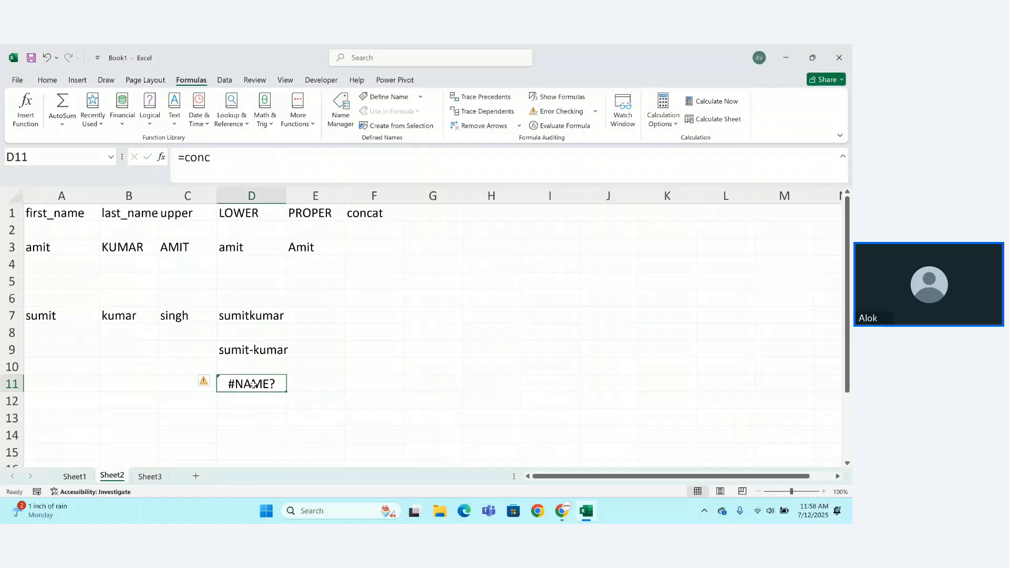
double_click(253, 384)
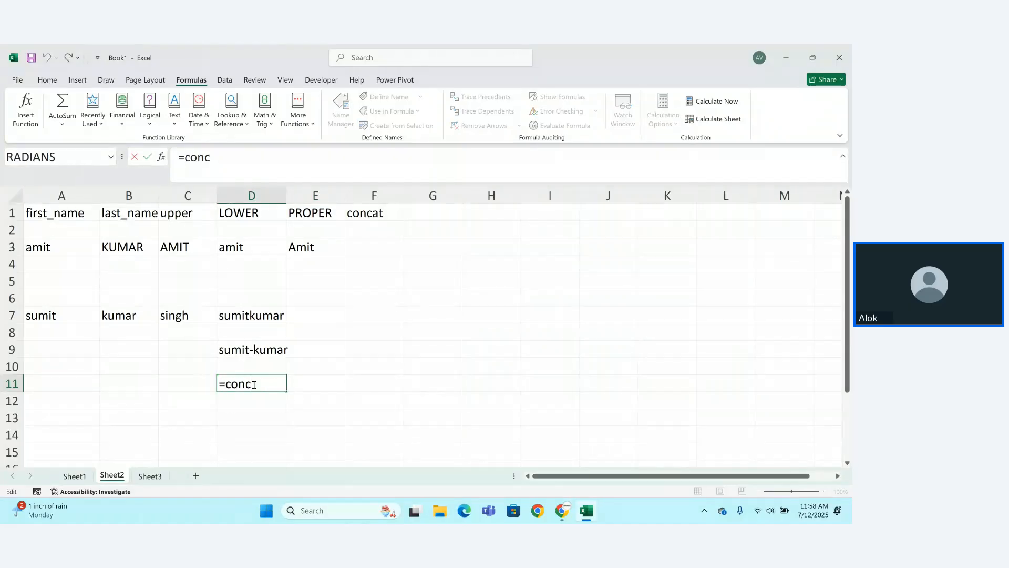
type("a")
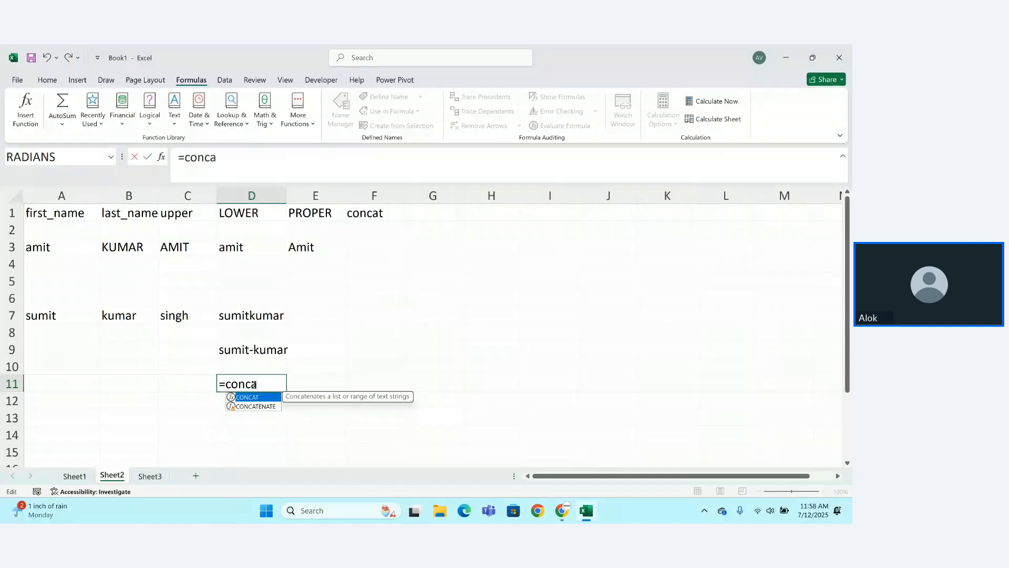
key("Tab")
left_click(55, 324)
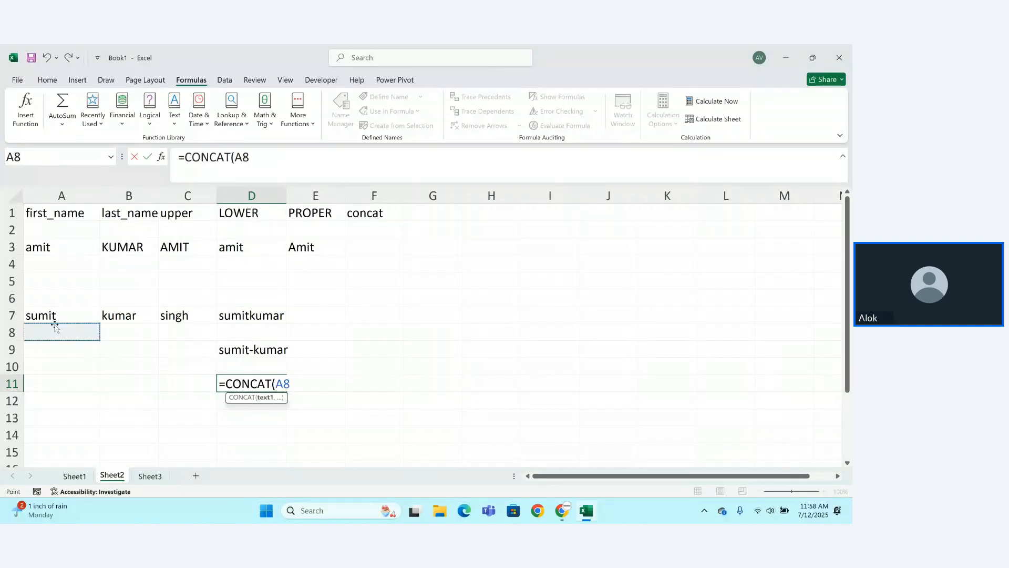
key("Up")
type(",\"")
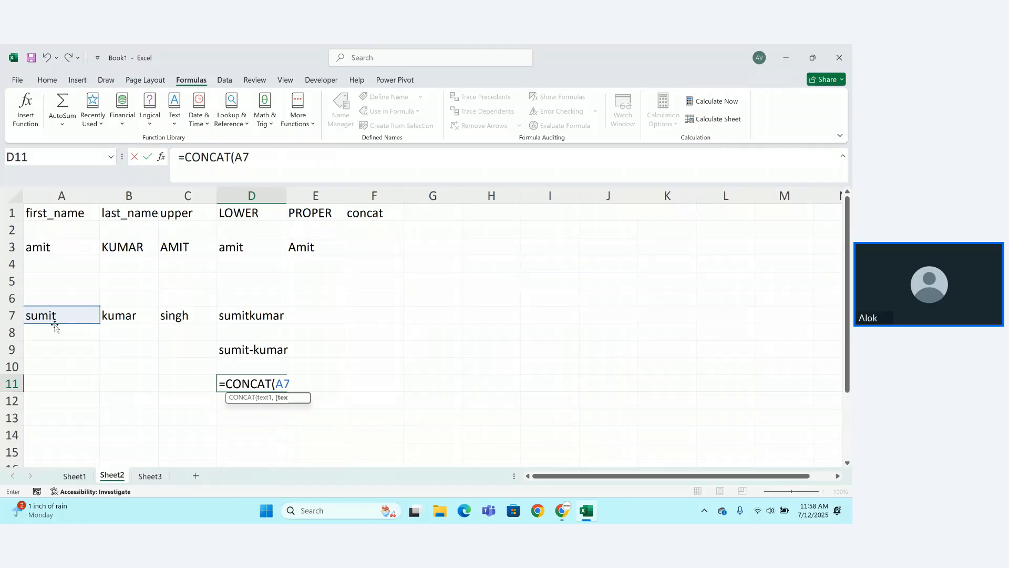
type(" ;\"")
key("BackSpace")
key("BackSpace")
type("\",")
left_click(119, 314)
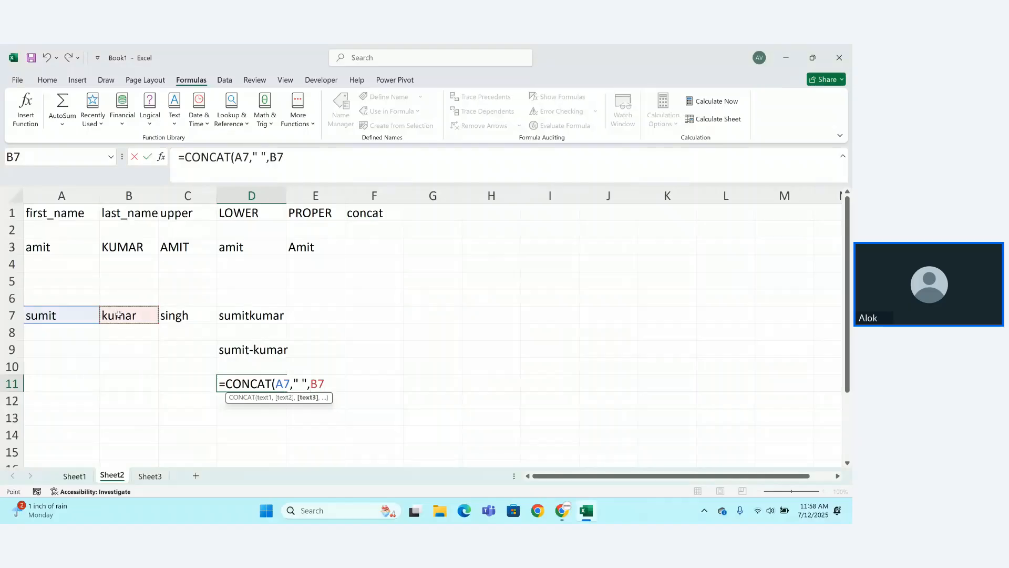
type(",\" \",")
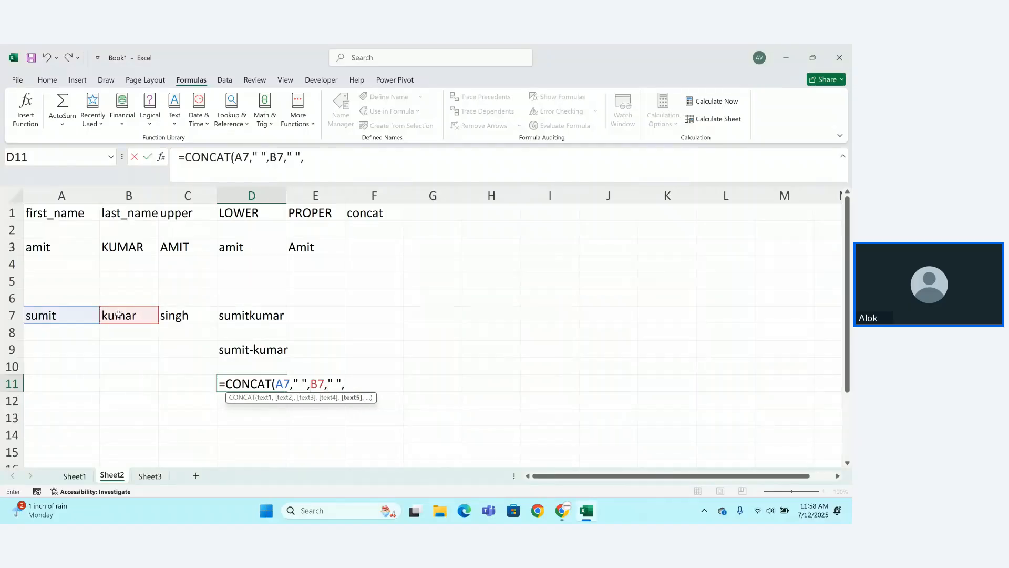
left_click(178, 317)
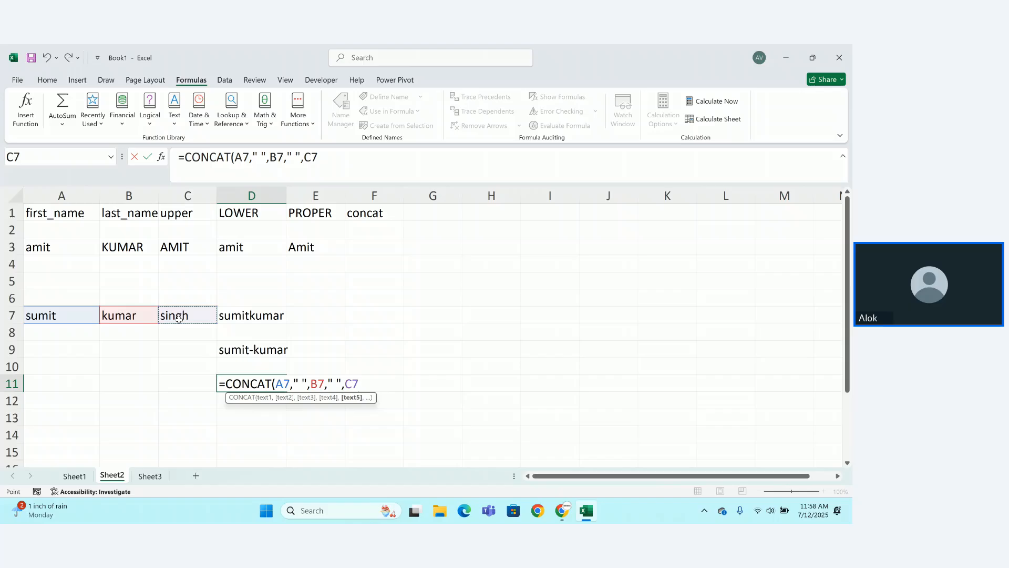
type(")")
key("Return")
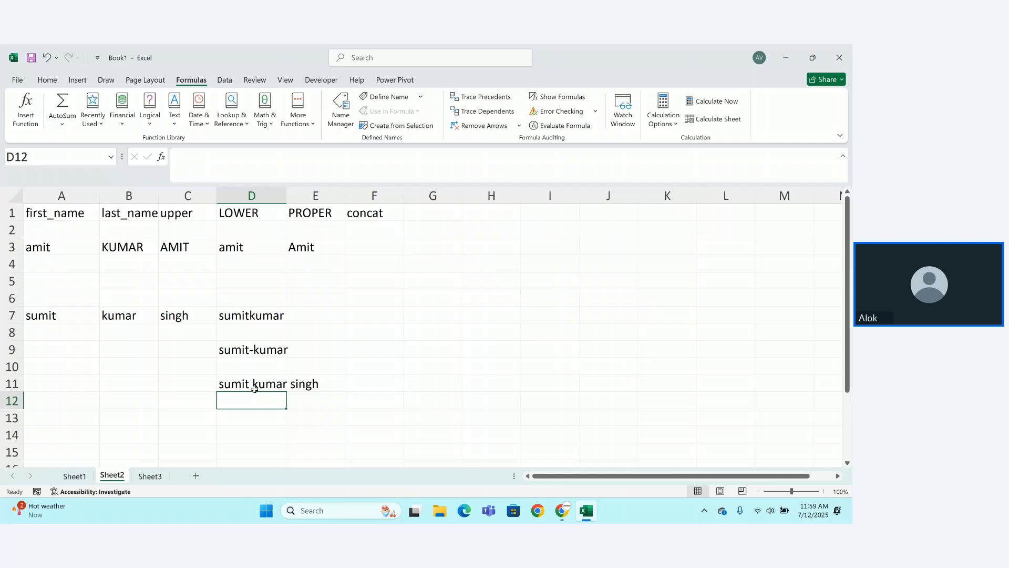
Add a 'textjoin' column heading in G1.
left_click(415, 212)
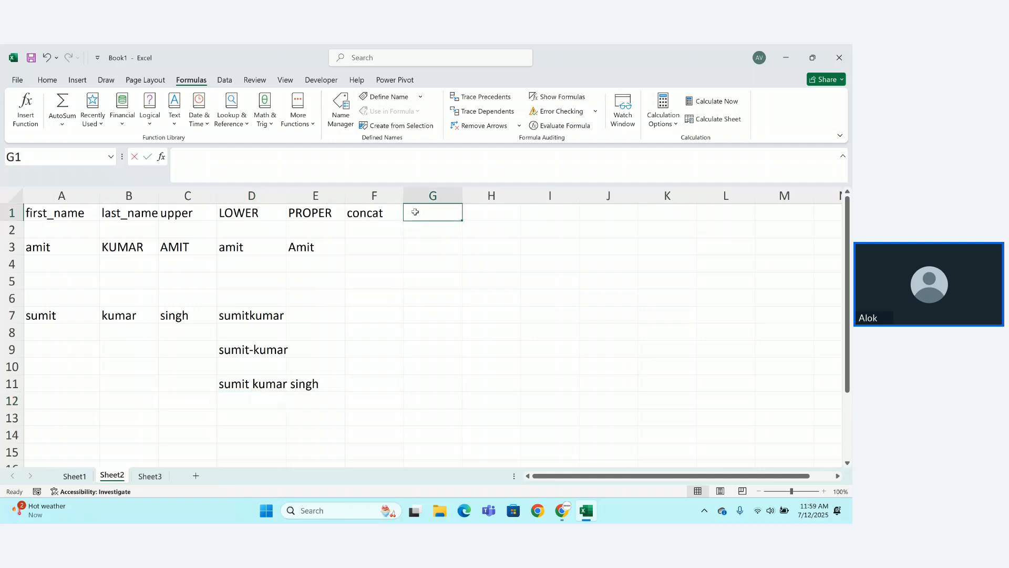
type("textjoi")
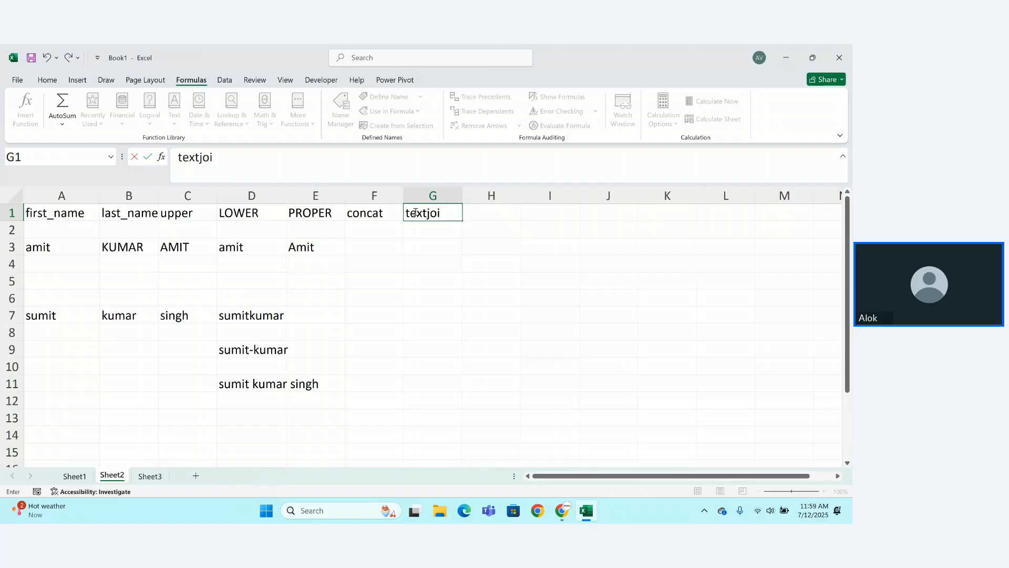
type("n")
key("Return")
Begin a TEXTJOIN formula in D13 with a "-" delimiter and TRUE to ignore empty cells.
left_click(240, 414)
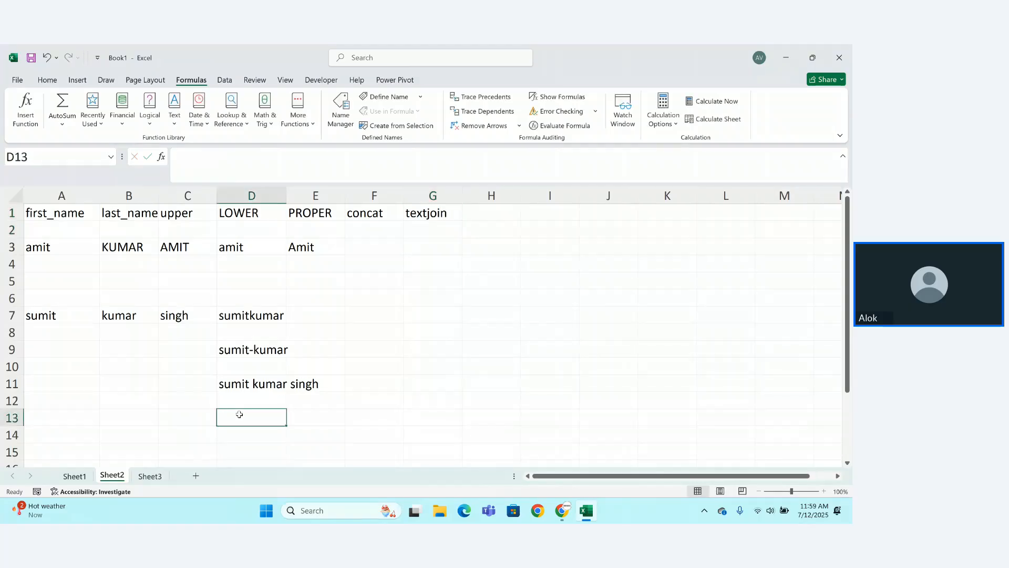
type("=text")
key("Tab")
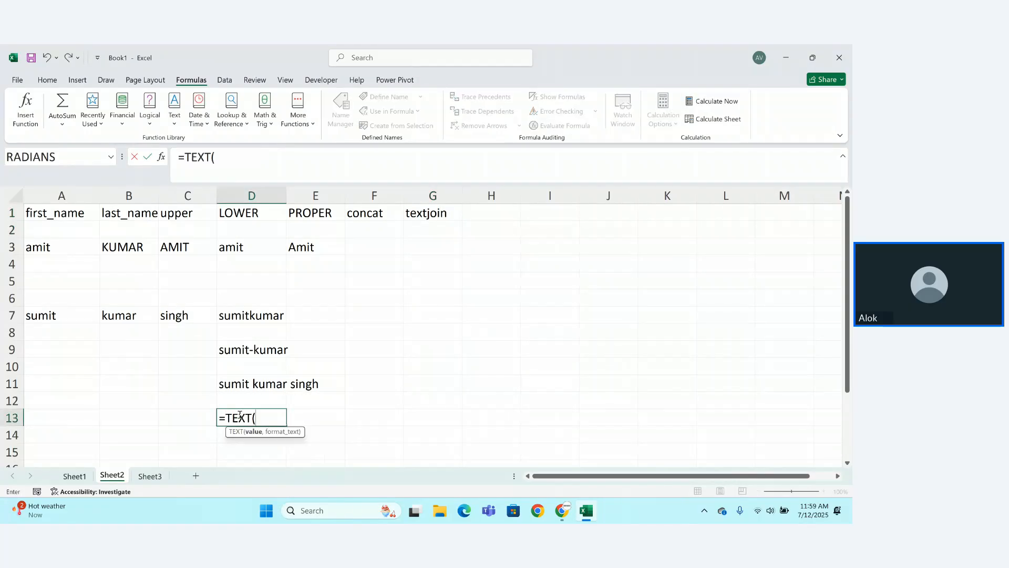
key("BackSpace")
key("Down")
key("Tab")
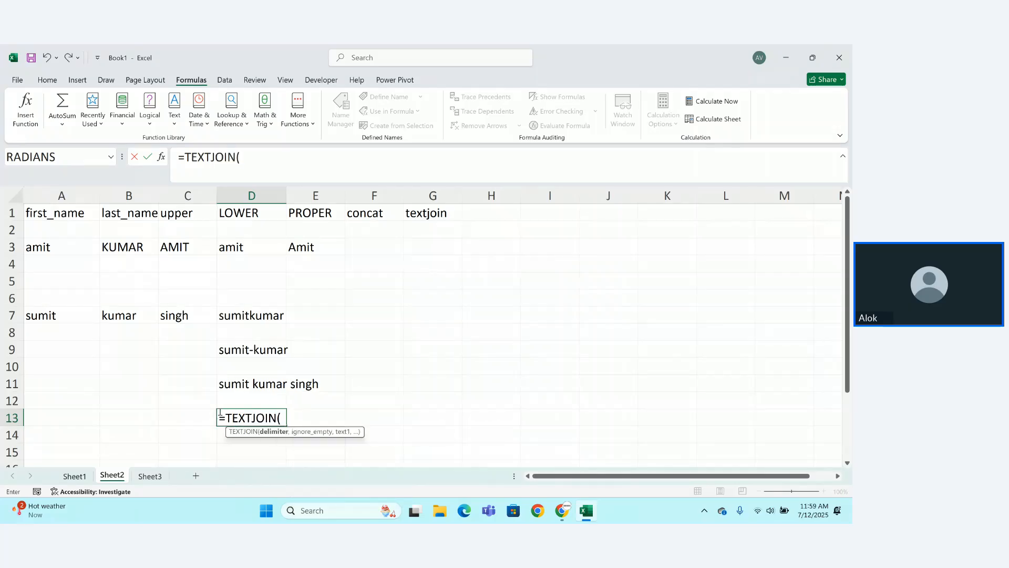
left_click(44, 316)
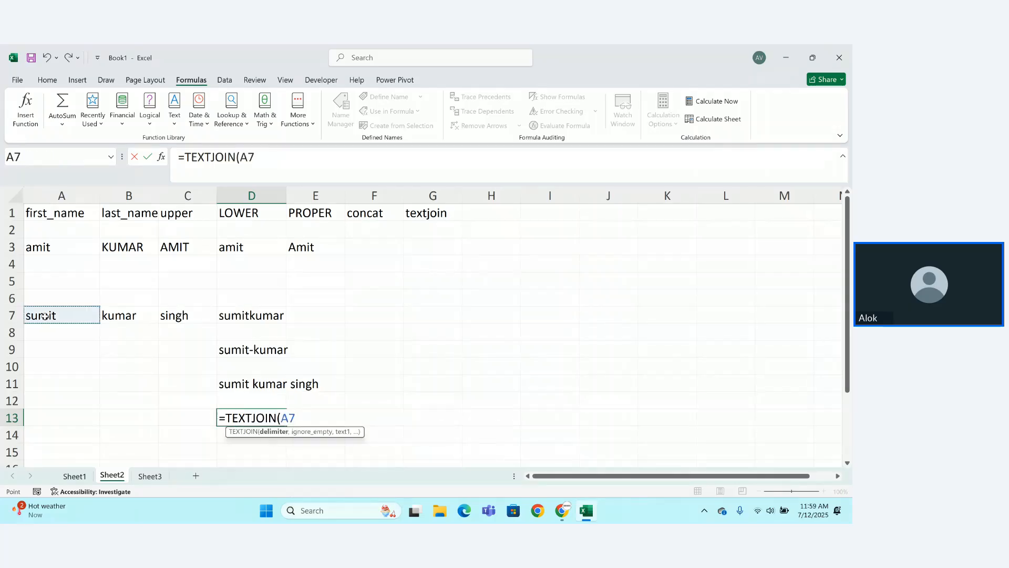
key("BackSpace")
key("BackSpace")
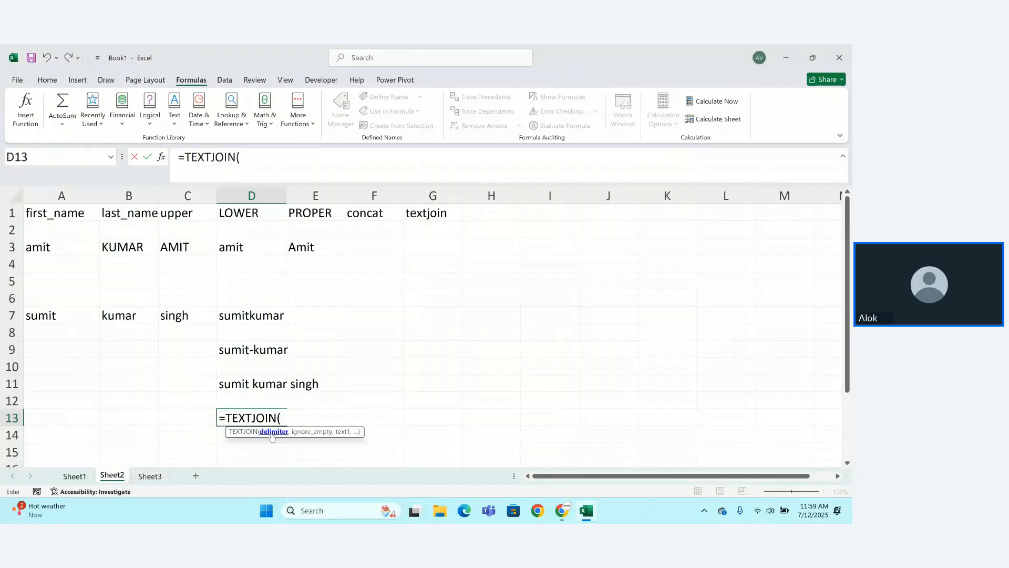
type("\"-\",")
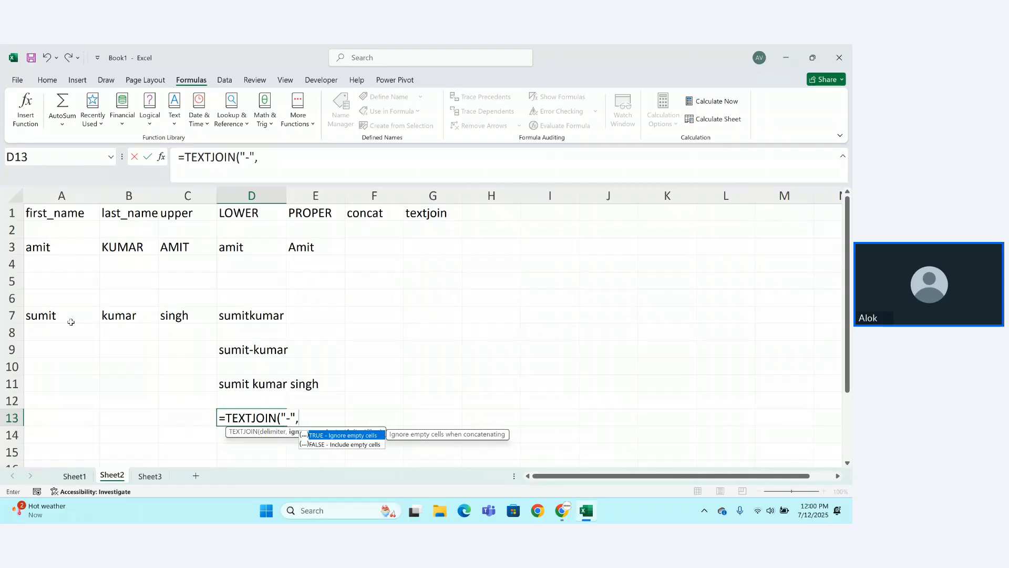
key("Tab")
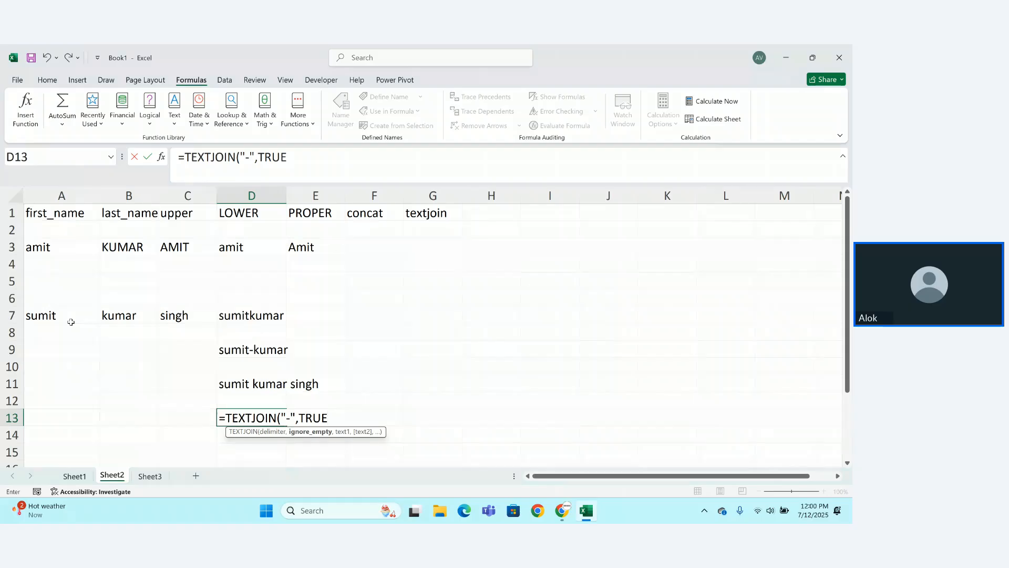
type(",")
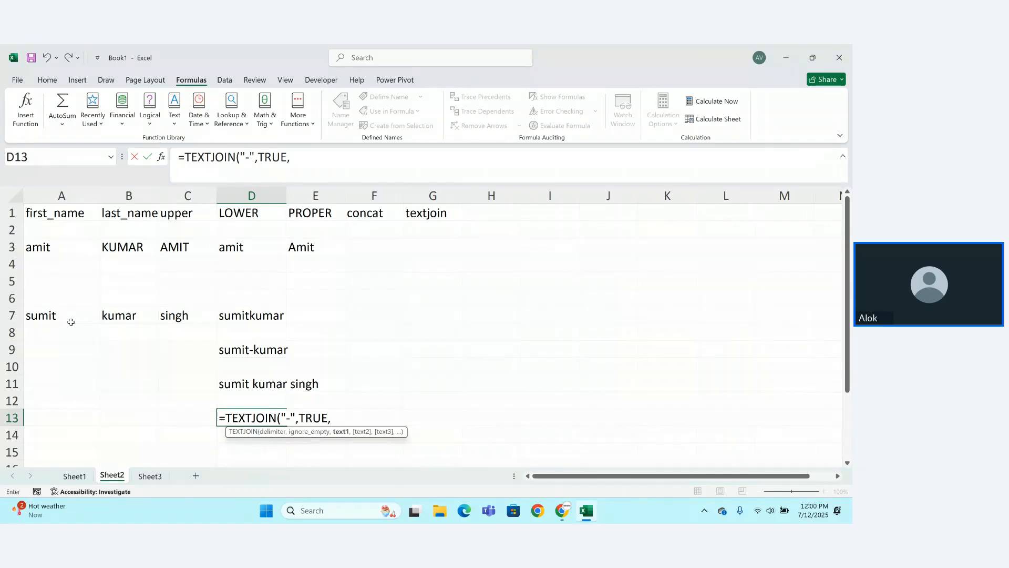
left_click(71, 322)
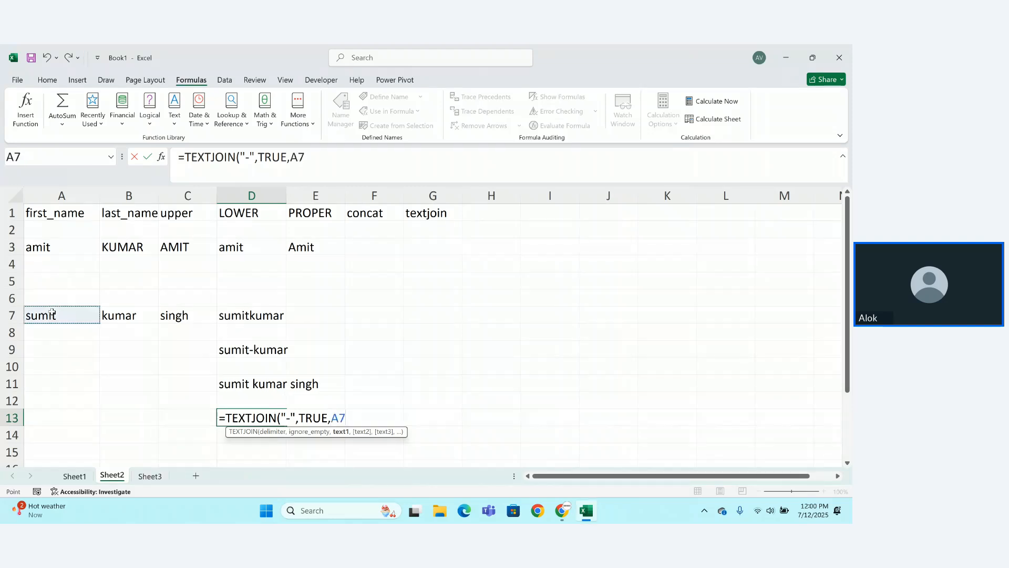
type(",")
left_click(133, 311)
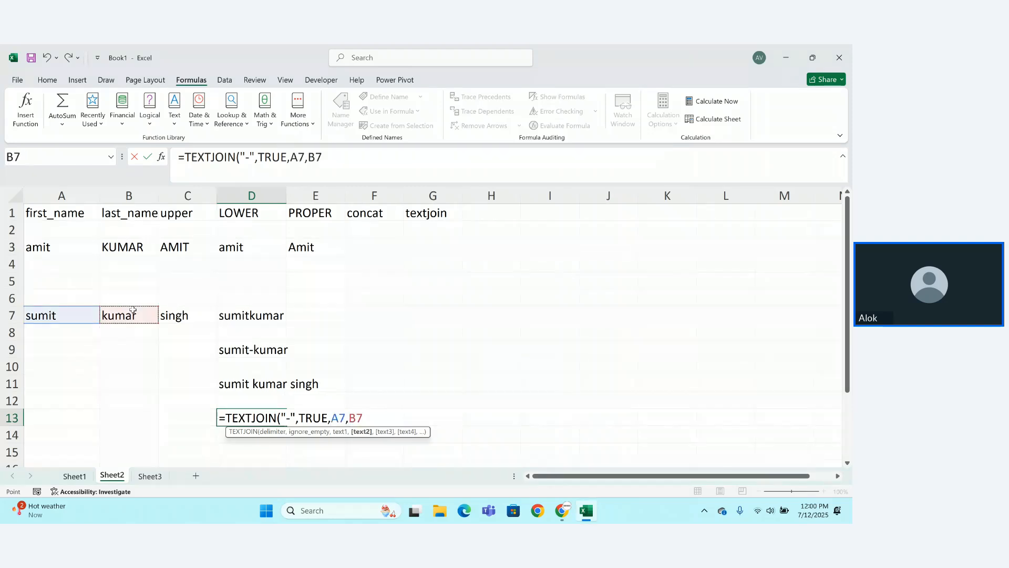
type(",")
left_click(183, 311)
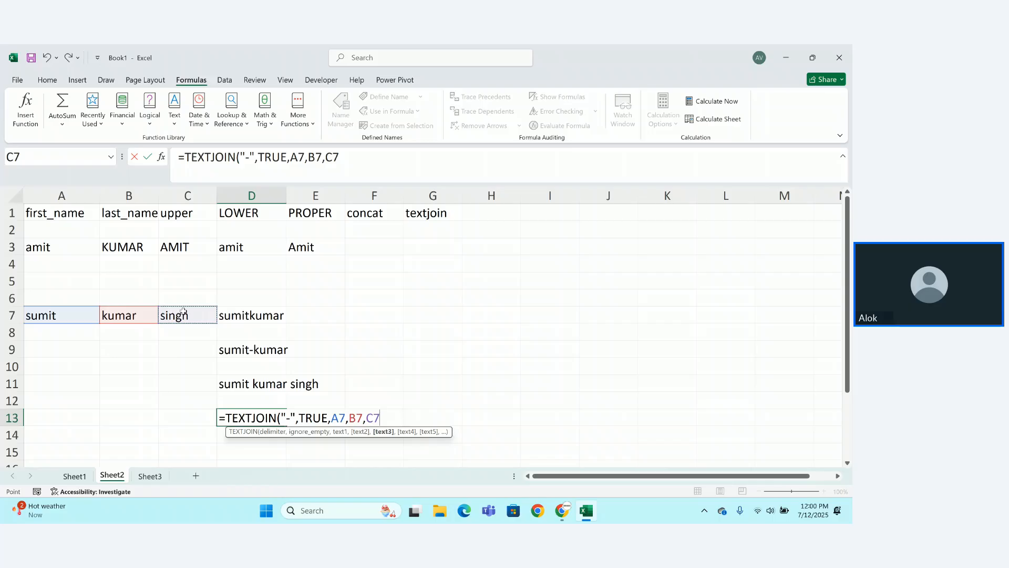
key("Return")
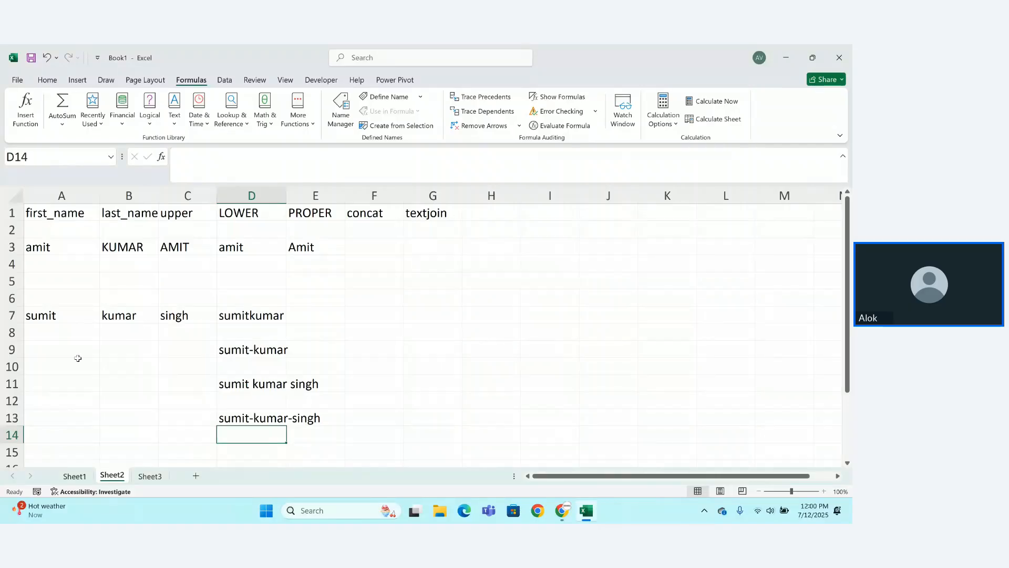
left_click(51, 344)
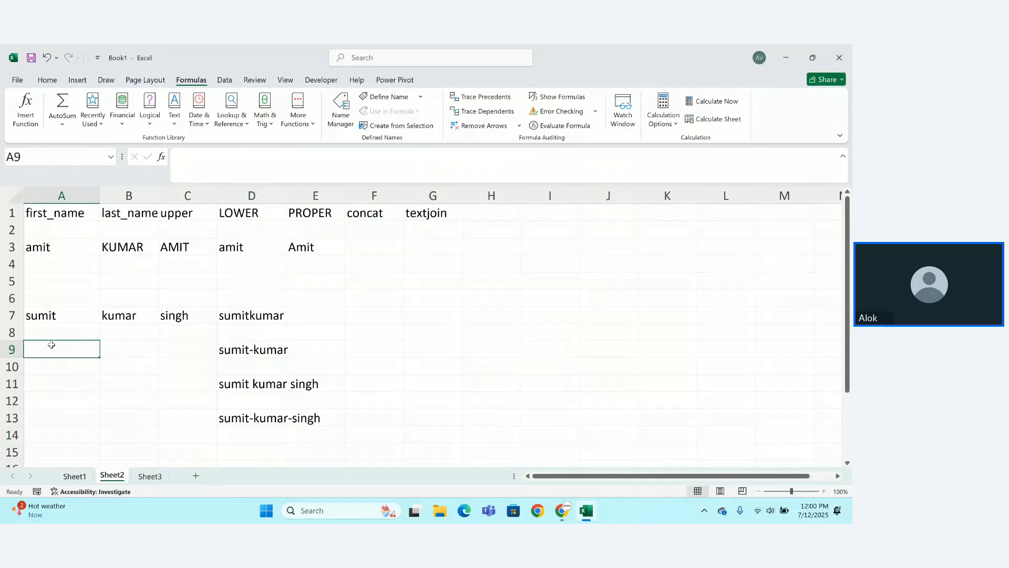
key("Tab")
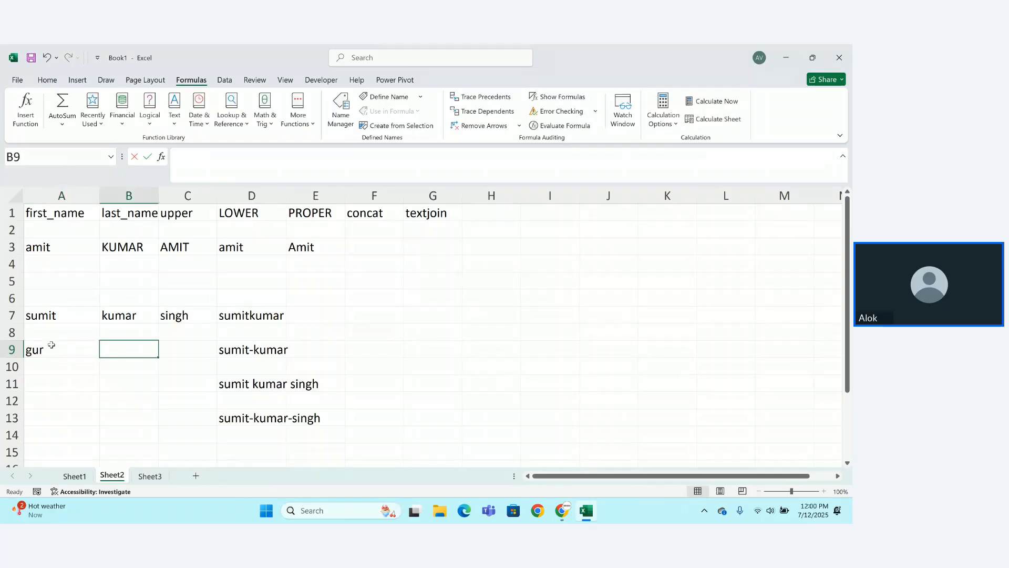
key("Tab")
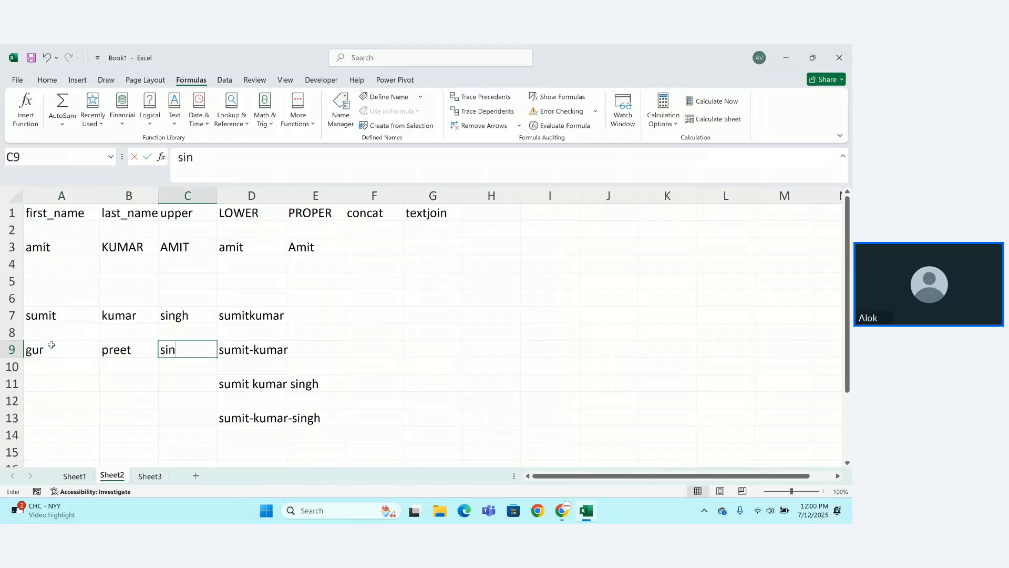
key("Return")
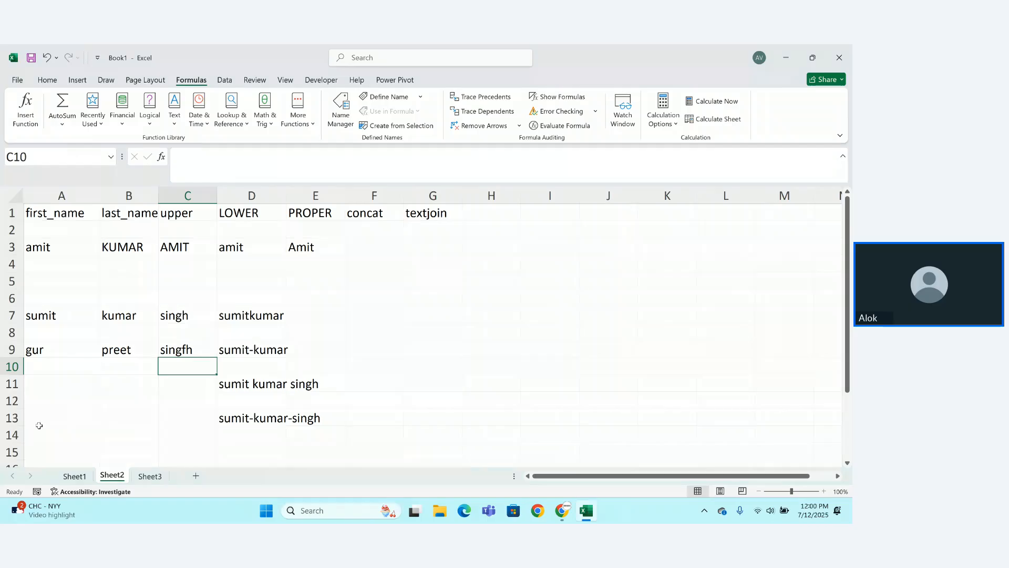
left_click(194, 349)
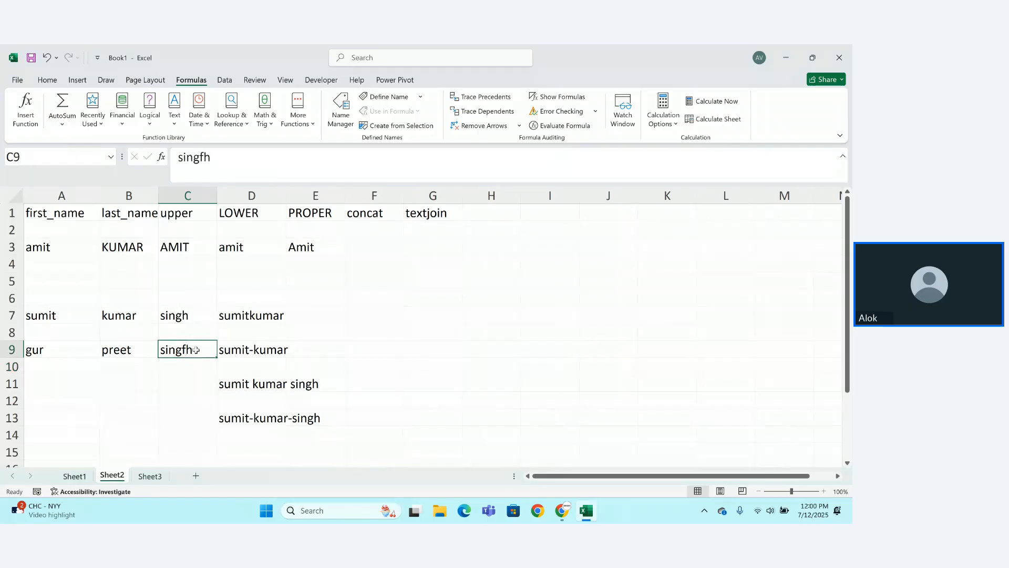
double_click(195, 350)
key("BackSpace")
key("BackSpace")
key("BackSpace")
key("BackSpace")
key("BackSpace")
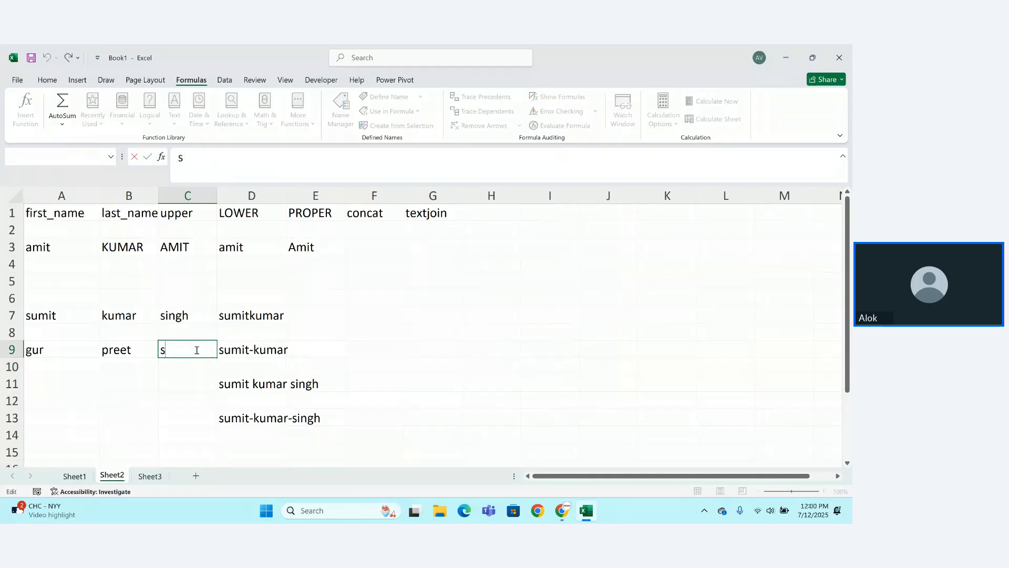
key("BackSpace")
key("Return")
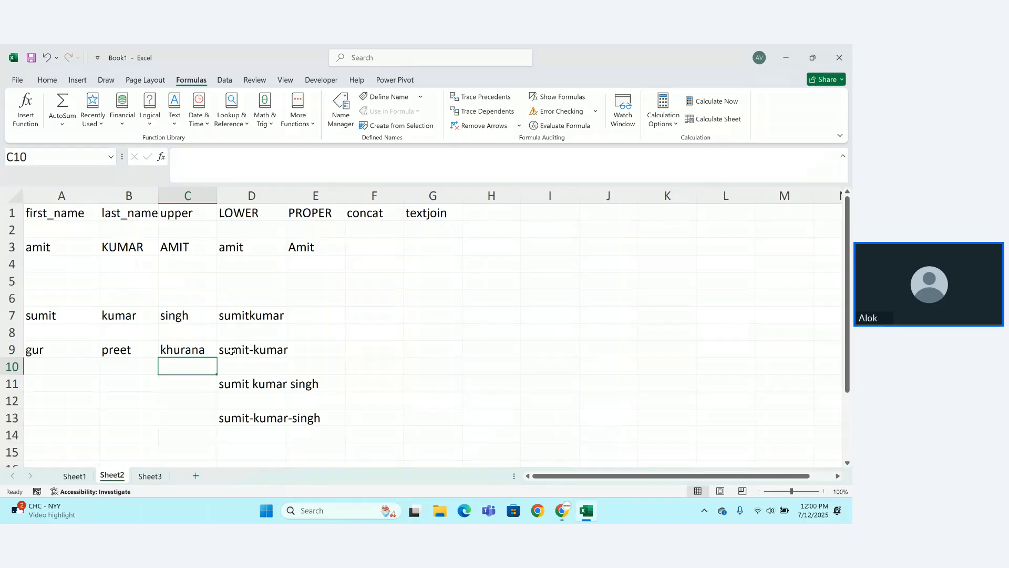
left_click(232, 350)
double_click(234, 351)
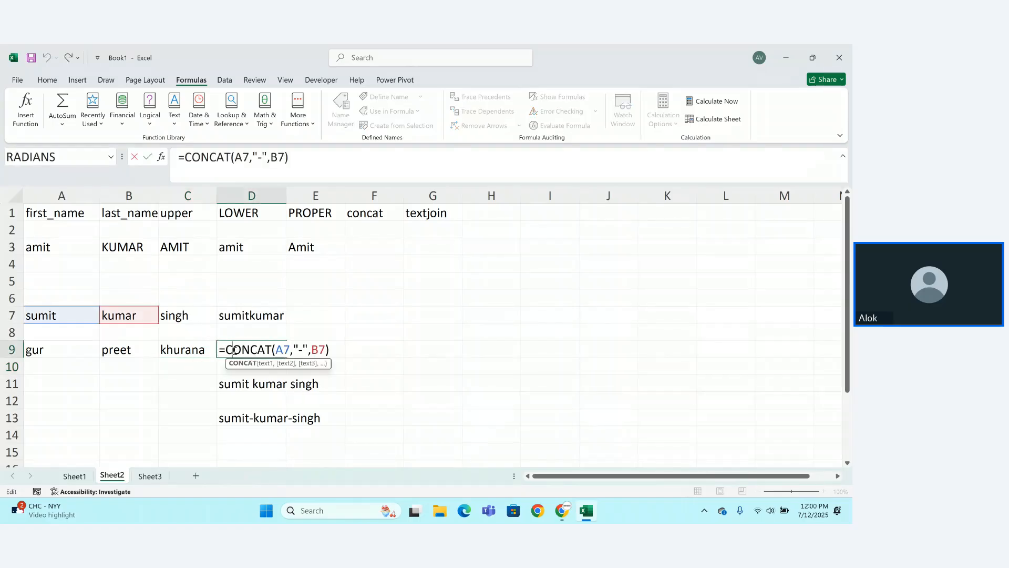
left_click(181, 366)
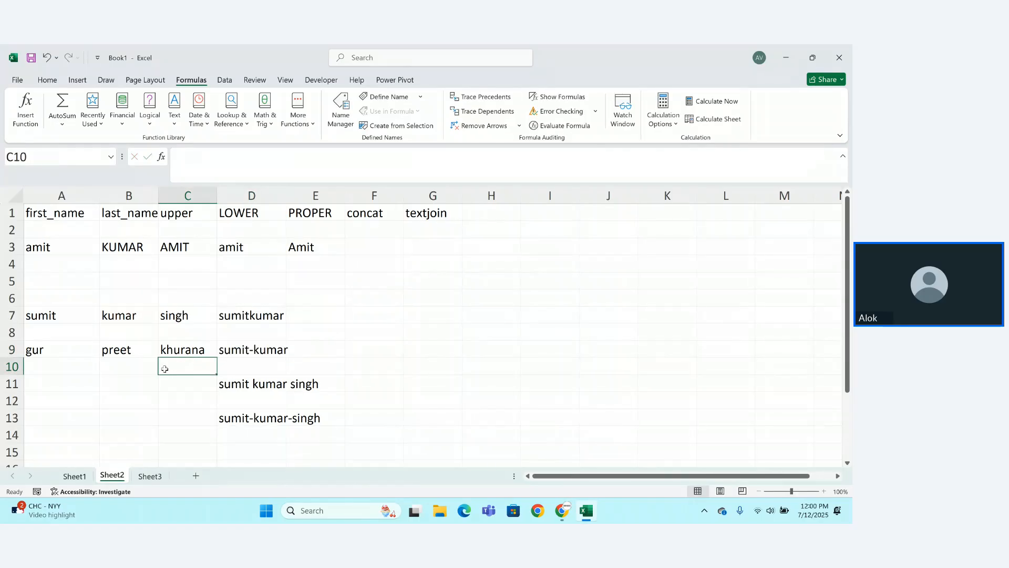
left_click(68, 377)
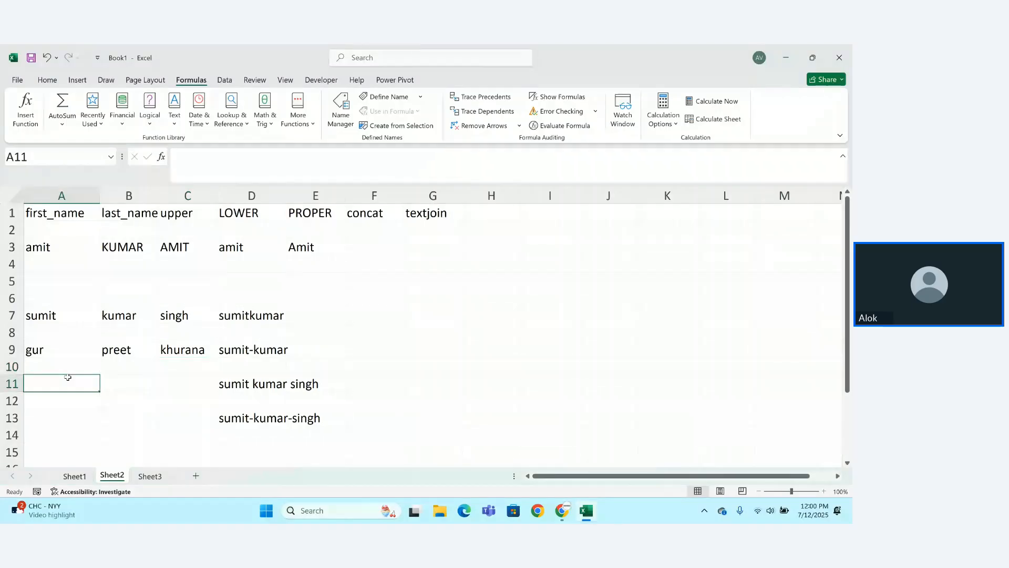
type("=tex")
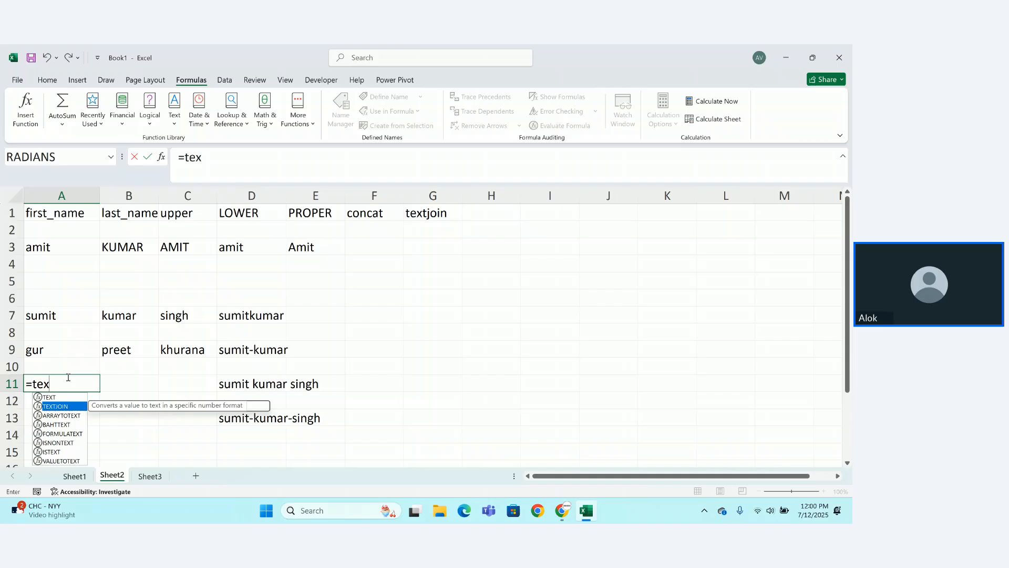
key("Tab")
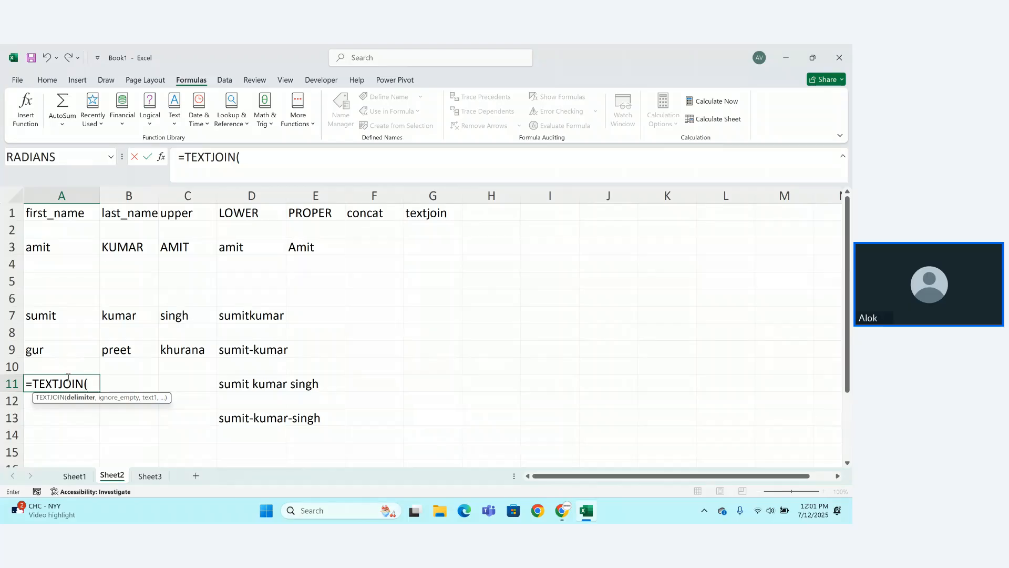
type("\"-")
key("BackSpace")
type("\",TRUE")
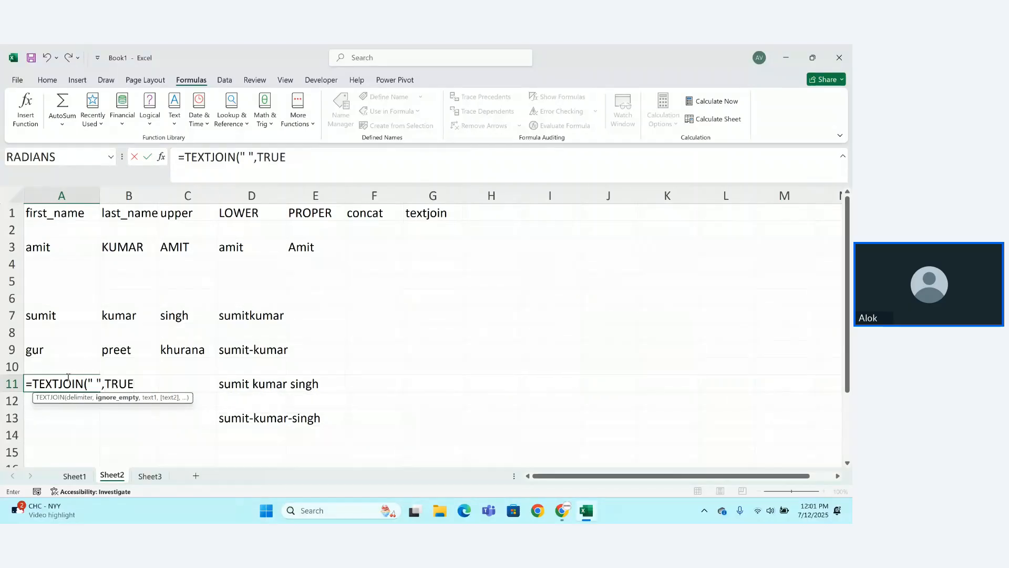
type(",")
left_click_drag(45, 349, 188, 349)
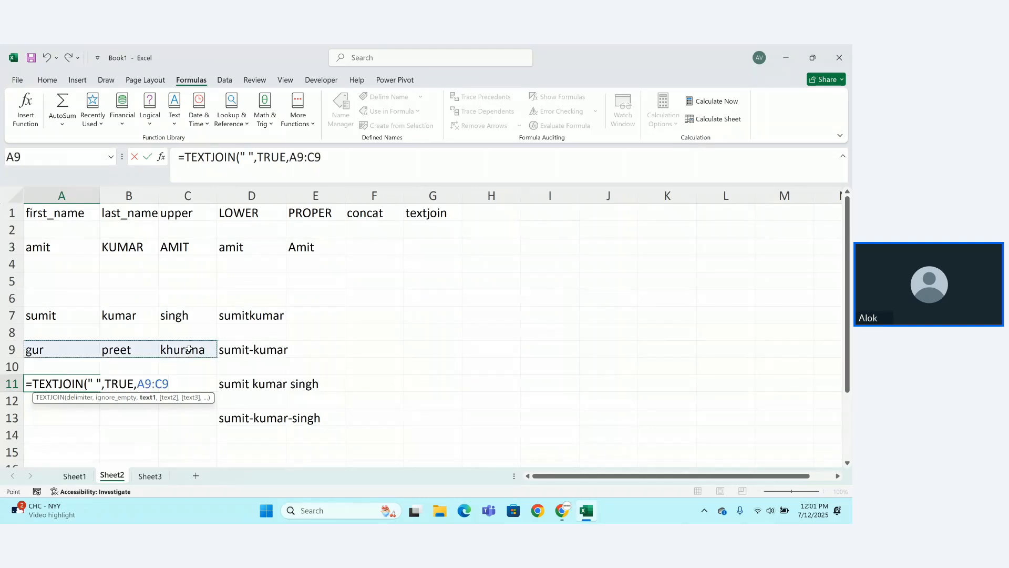
key("Return")
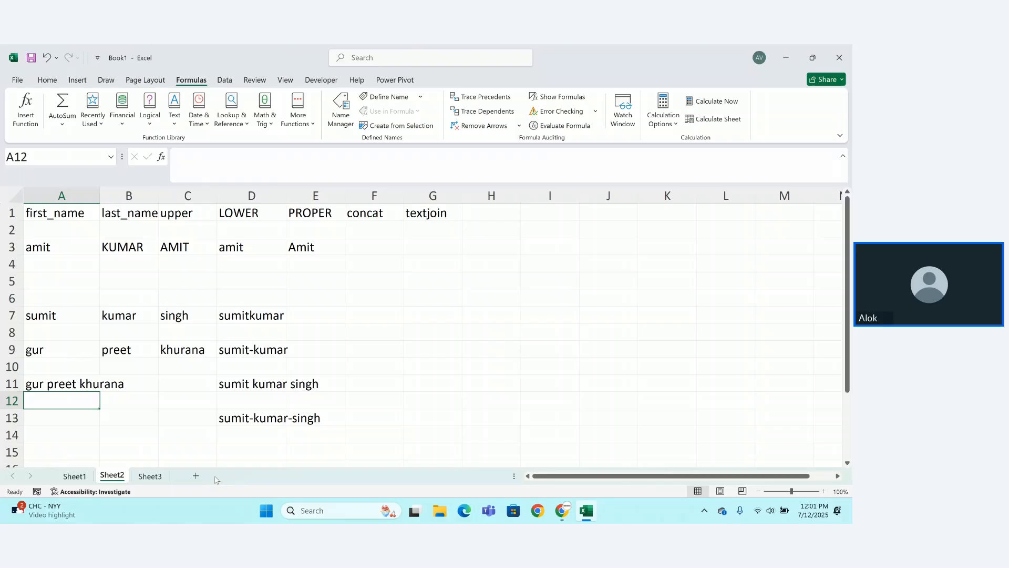
double_click(121, 352)
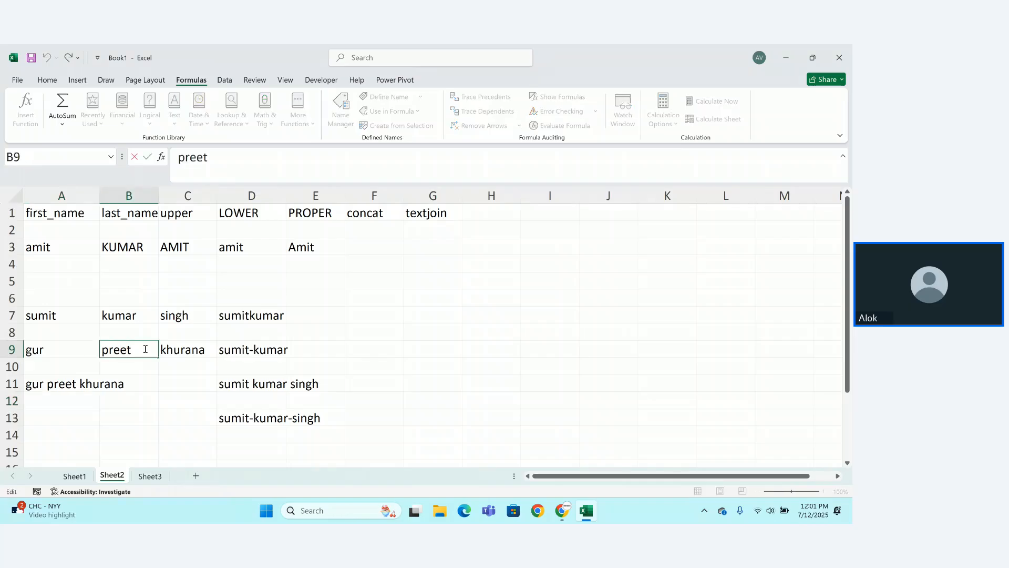
left_click_drag(144, 346, 93, 342)
key("BackSpace")
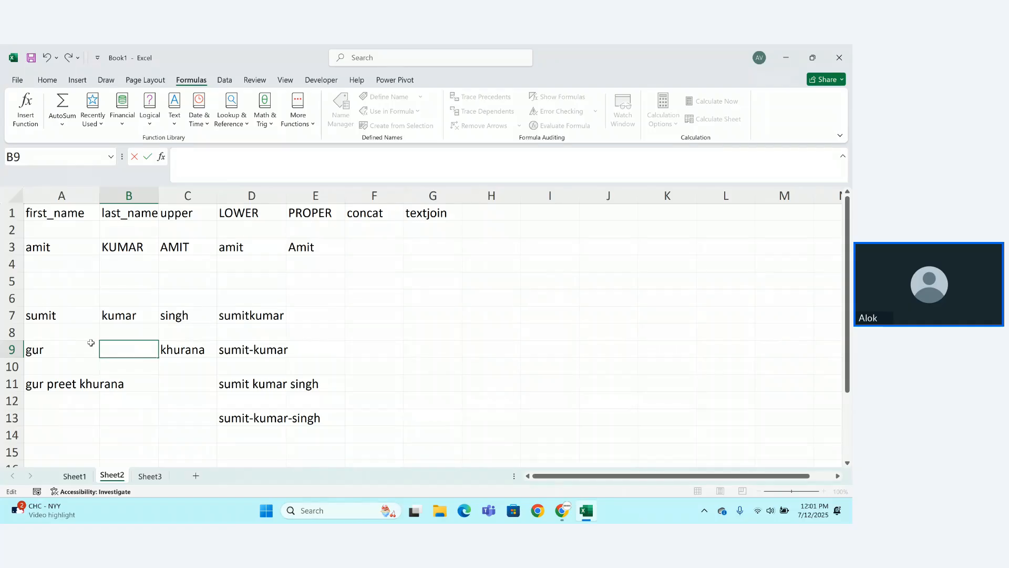
key("Return")
left_click(131, 351)
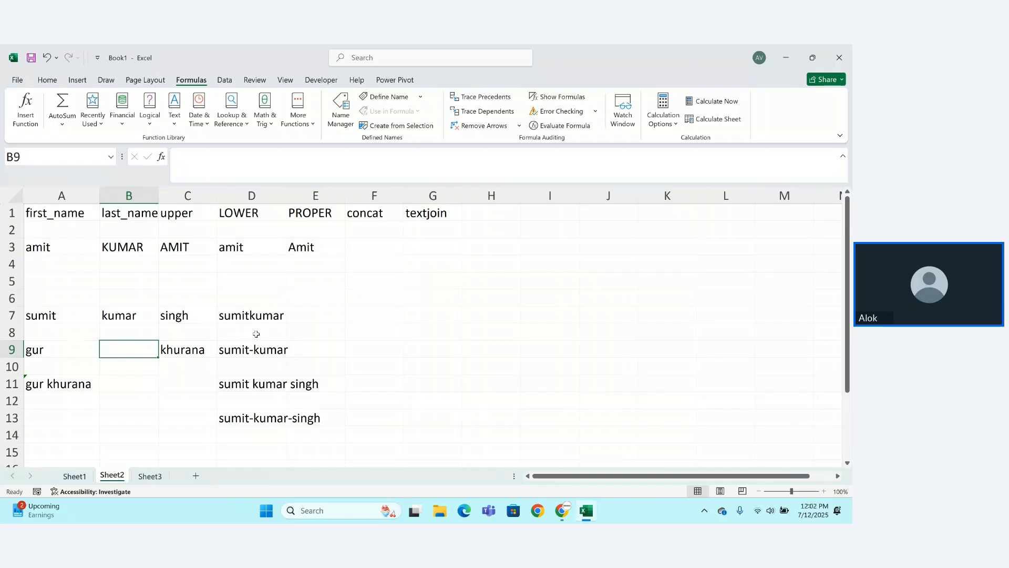
left_click(256, 335)
double_click(263, 345)
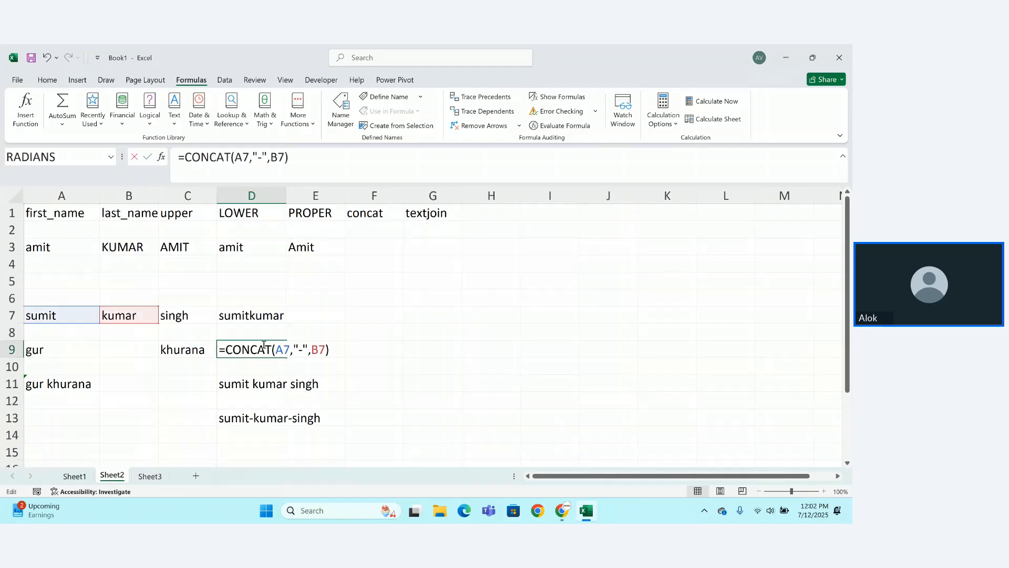
left_click(299, 349)
left_click(357, 350)
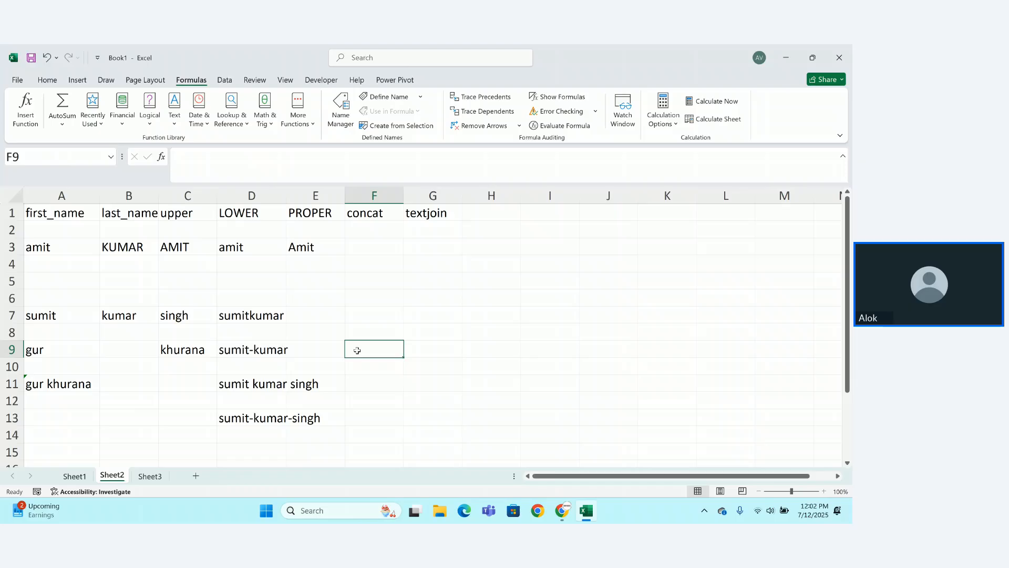
left_click(310, 376)
left_click(284, 386)
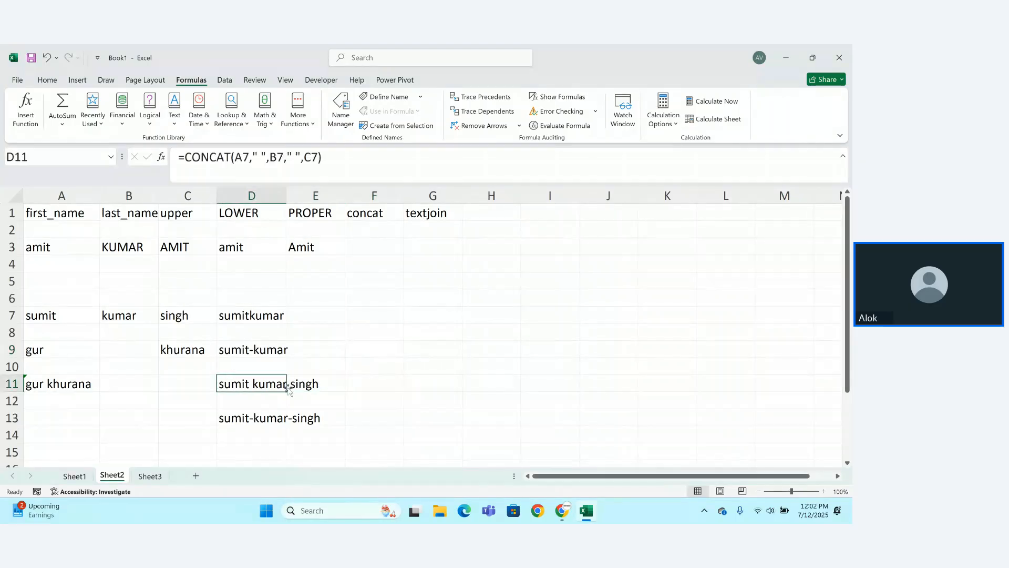
double_click(270, 384)
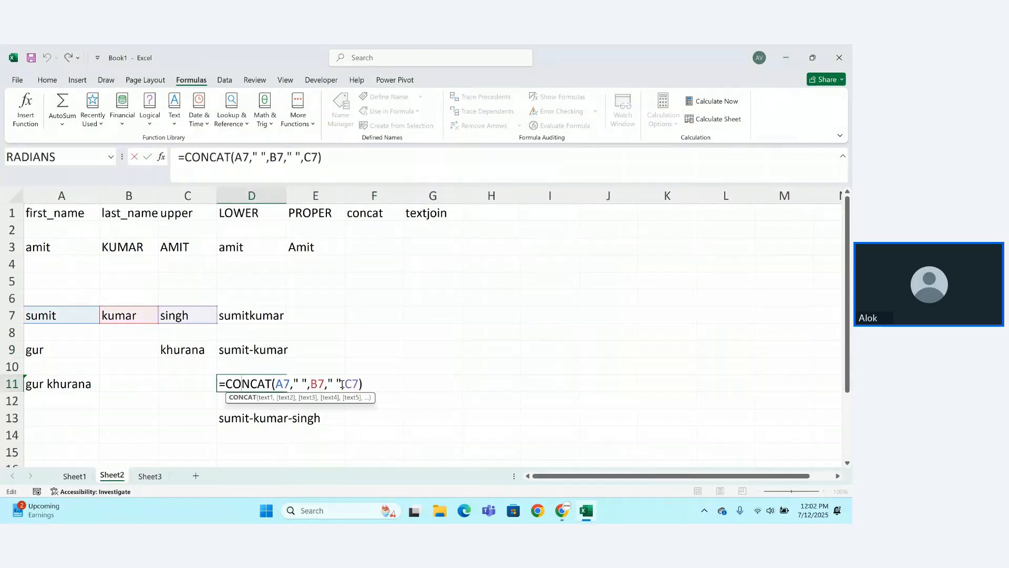
left_click(414, 386)
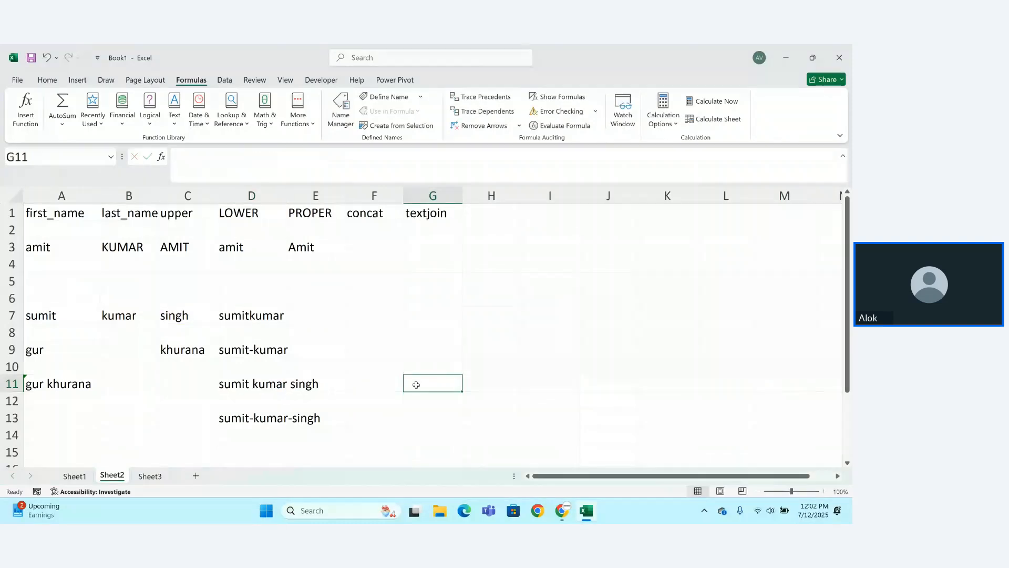
Add a 'concatenate' column heading in H1.
left_click(475, 216)
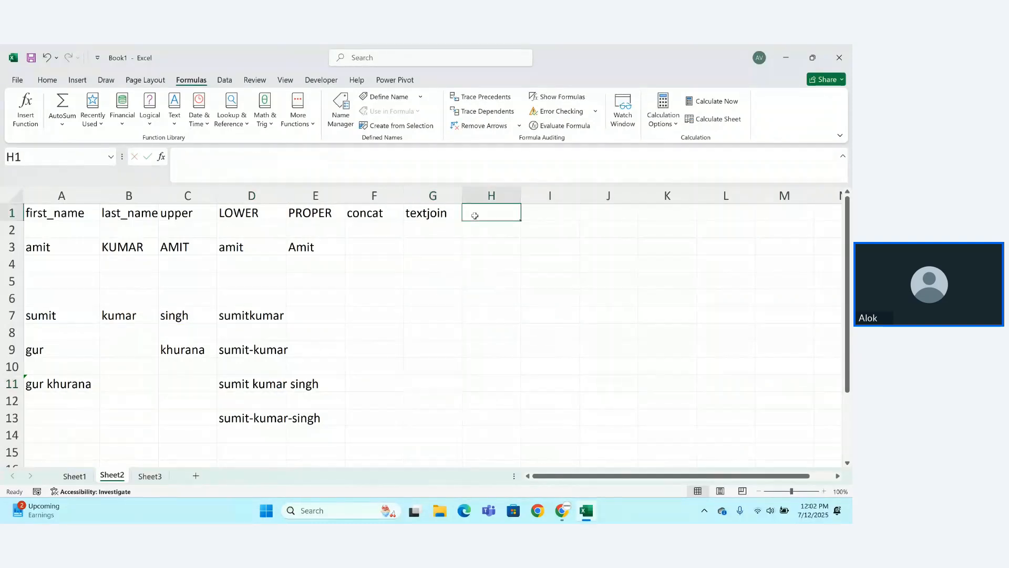
type("conca")
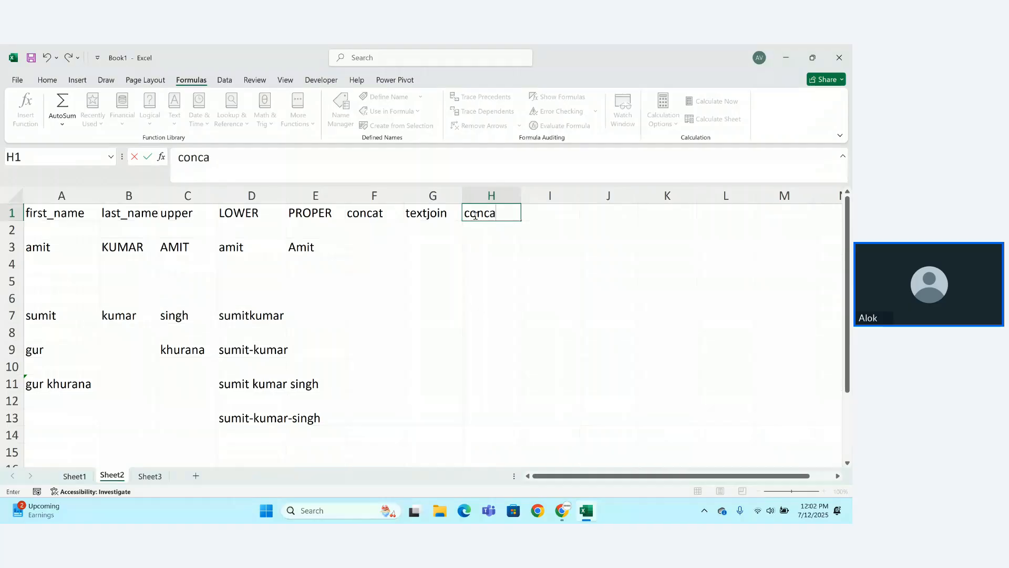
type("tenate")
key("Return")
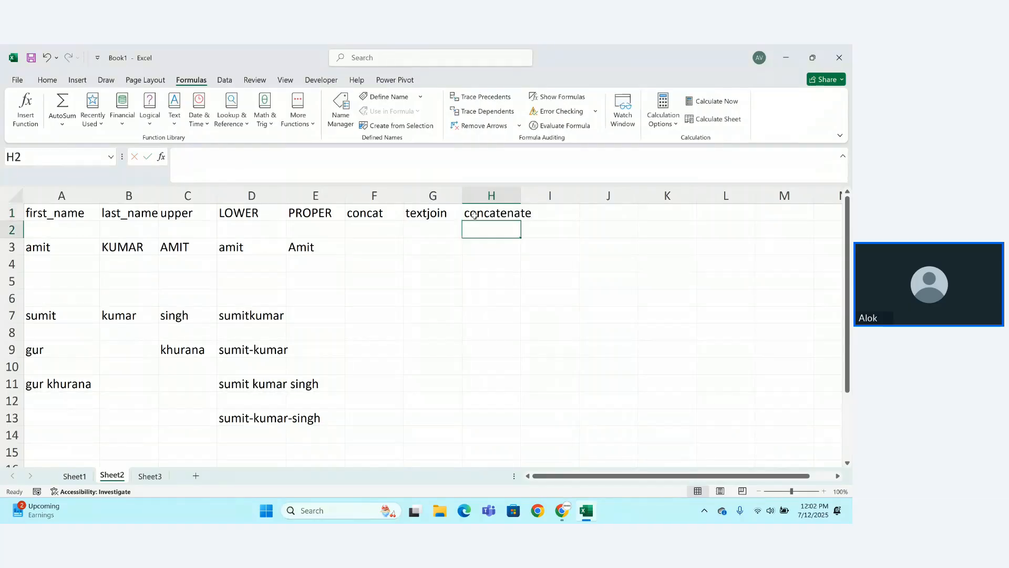
left_click(79, 348)
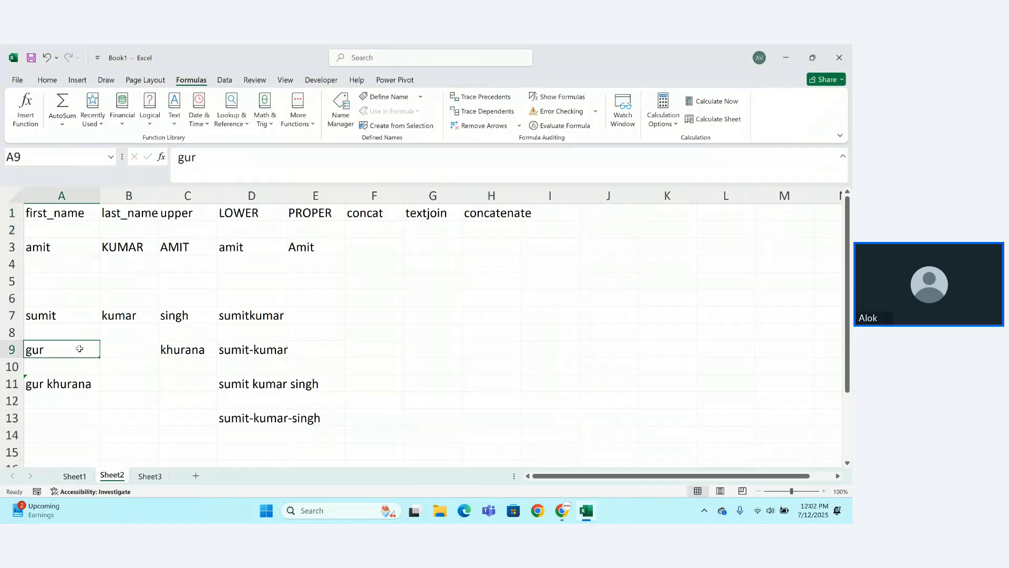
left_click(112, 345)
type("pr")
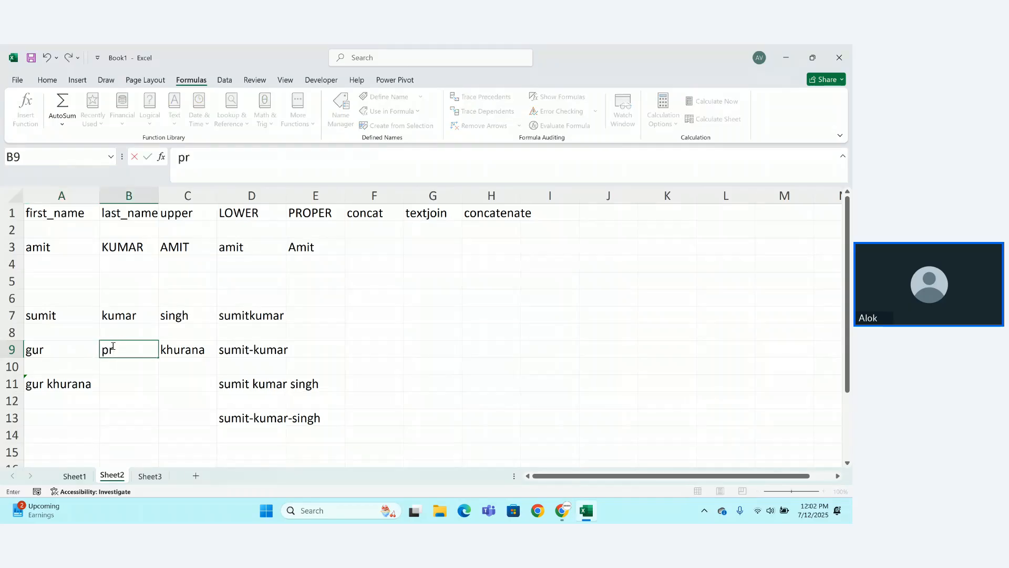
type("eet")
key("Return")
Start a CONCATENATE formula in A13 with A9 followed by a " " space separator.
left_click(76, 415)
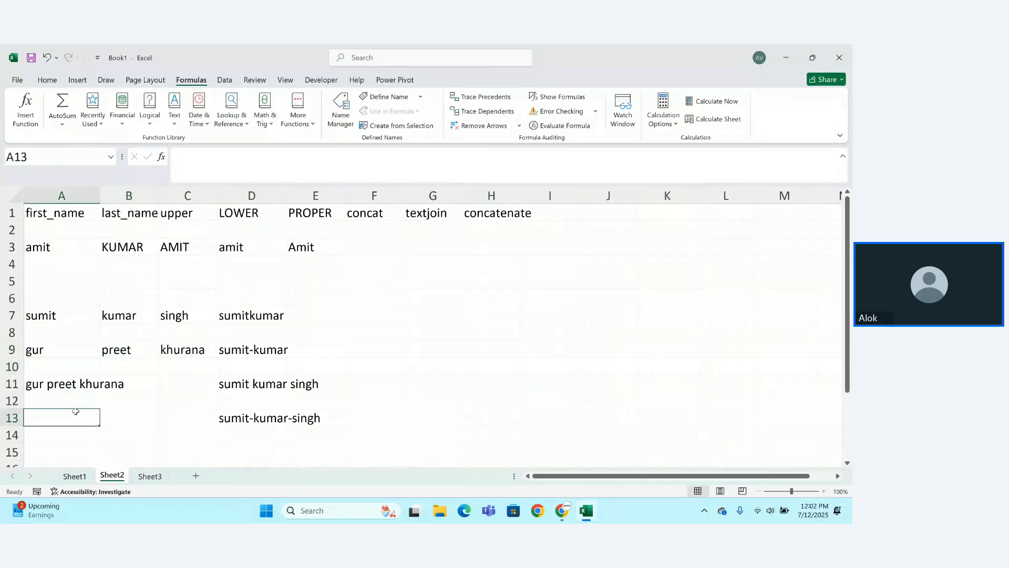
type("=conc")
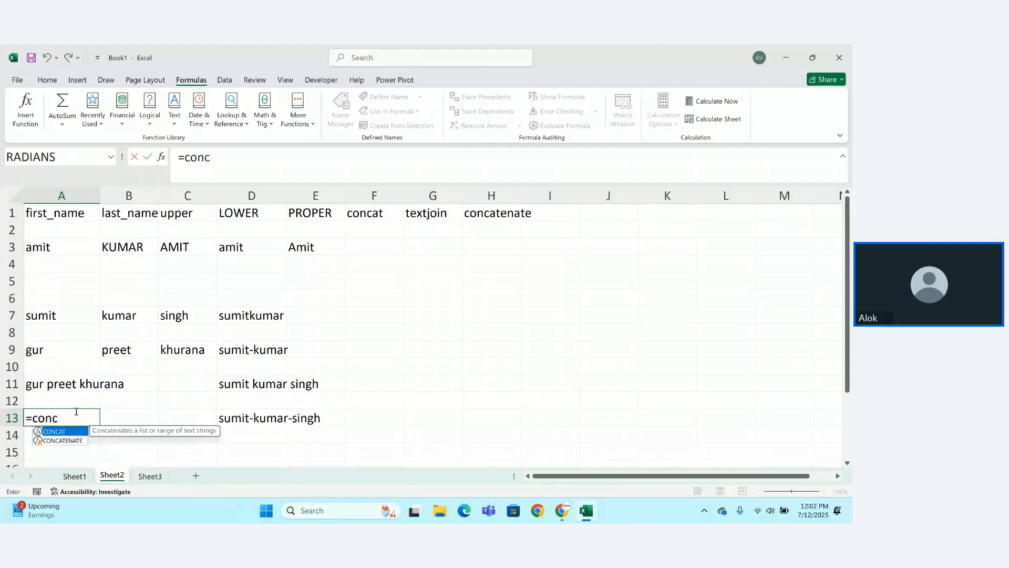
key("Down")
key("Tab")
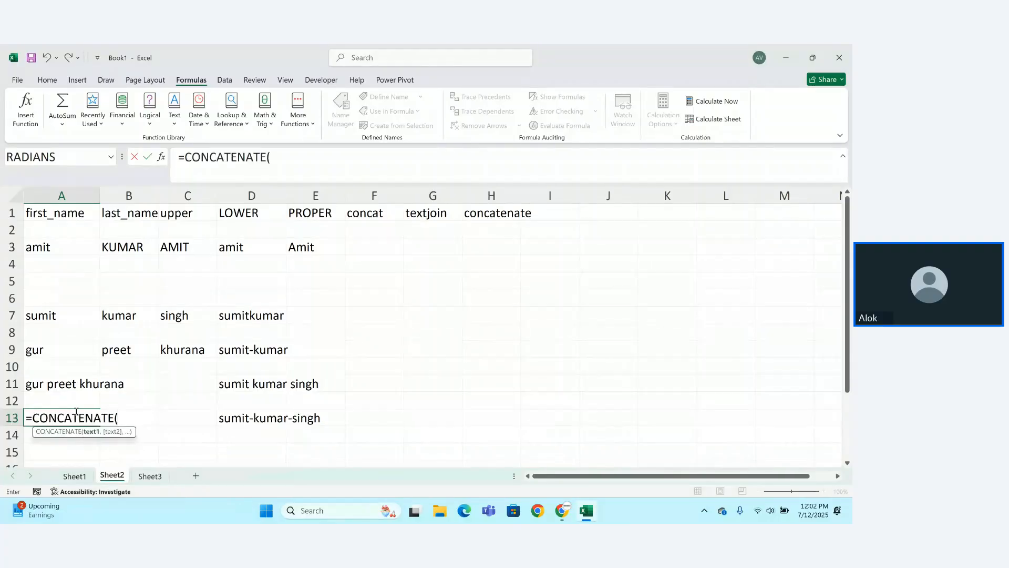
left_click(48, 351)
type("m")
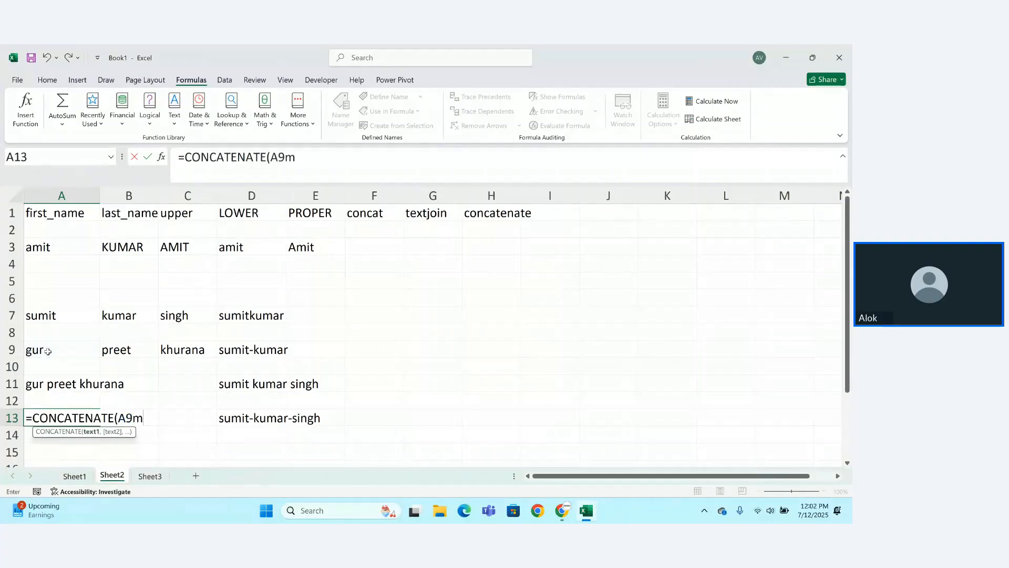
key("BackSpace")
type(",\"")
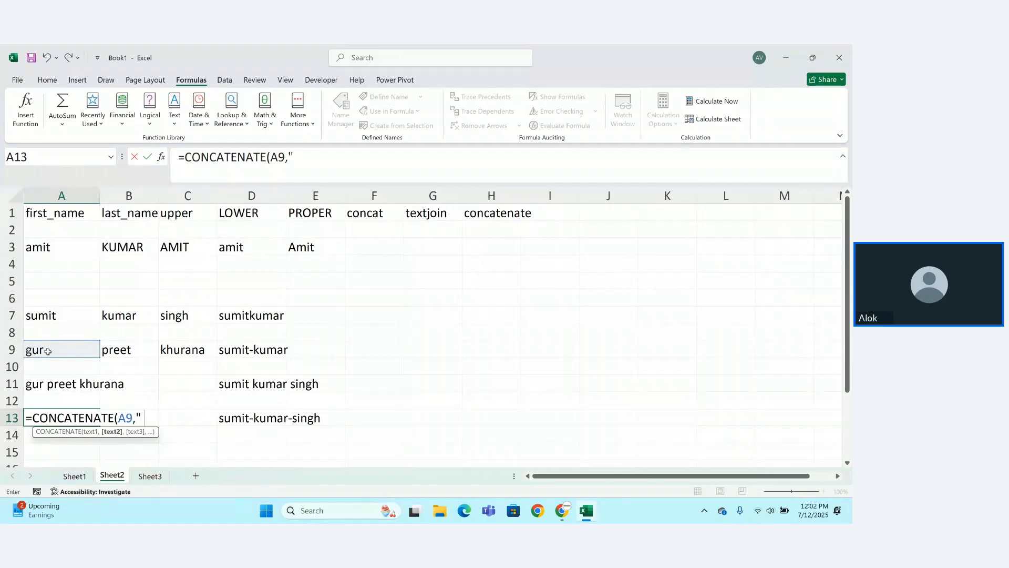
type(" \",")
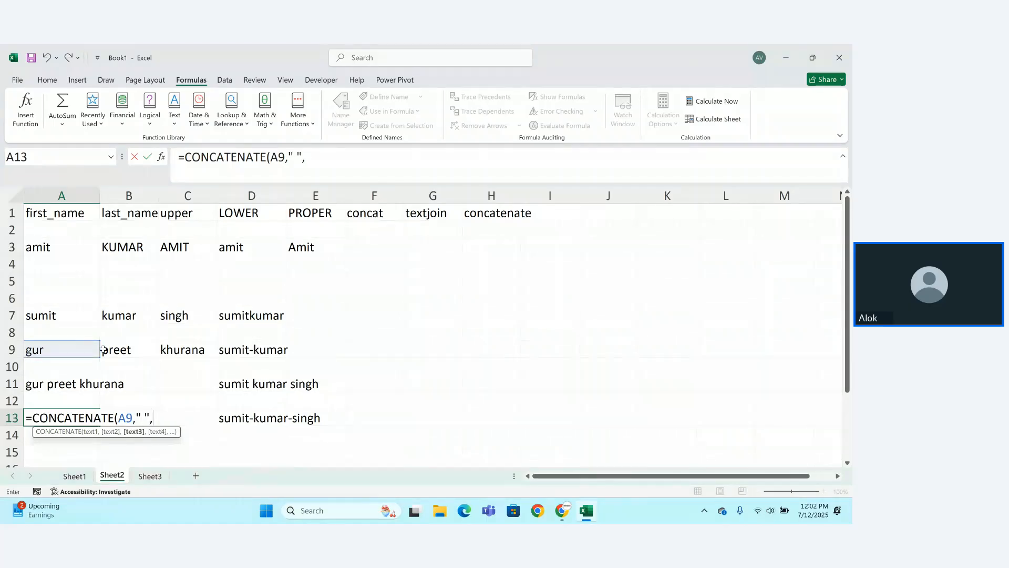
left_click(111, 349)
type(",\"")
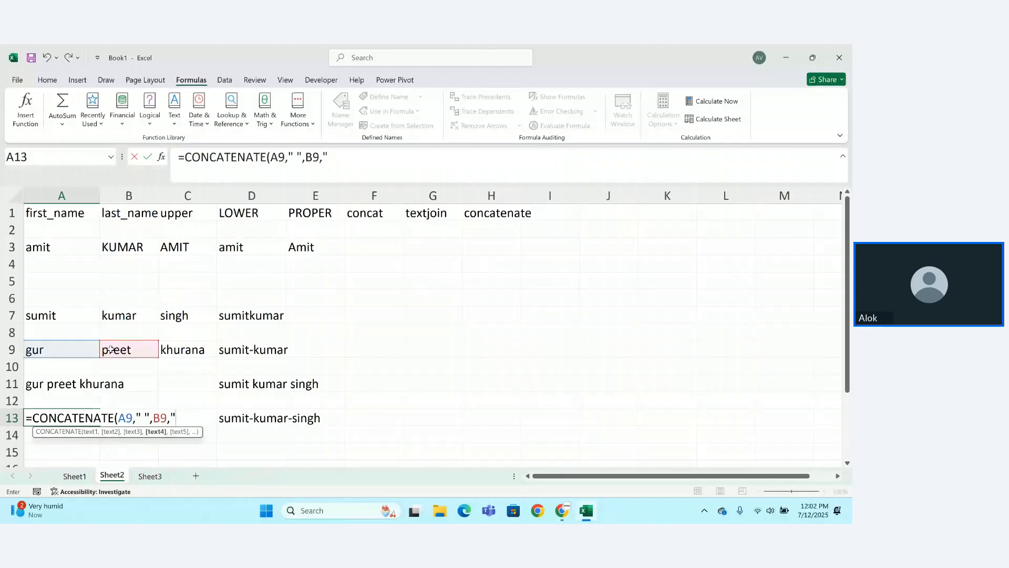
type(" \",")
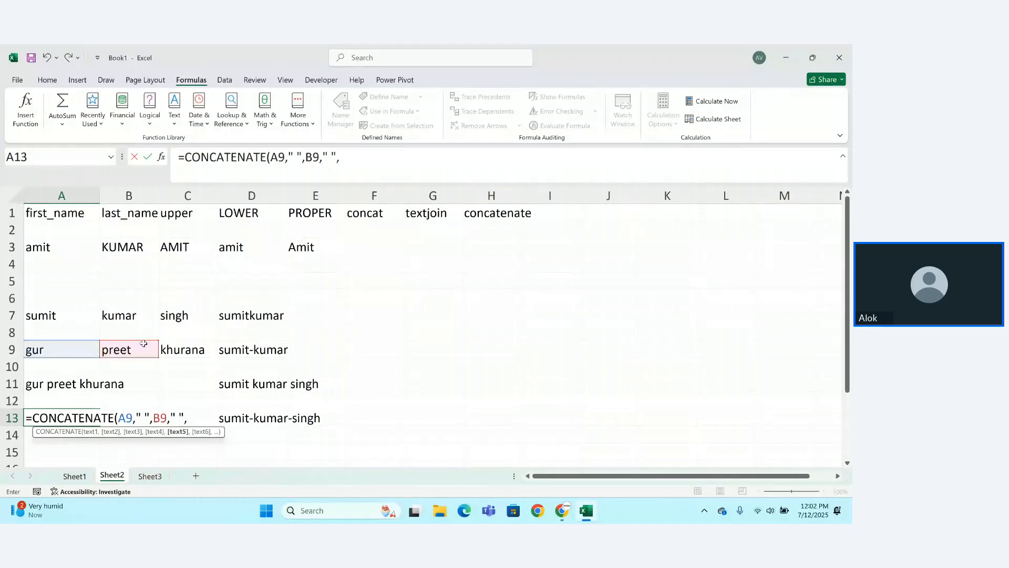
left_click(179, 356)
type(")\\")
key("Return")
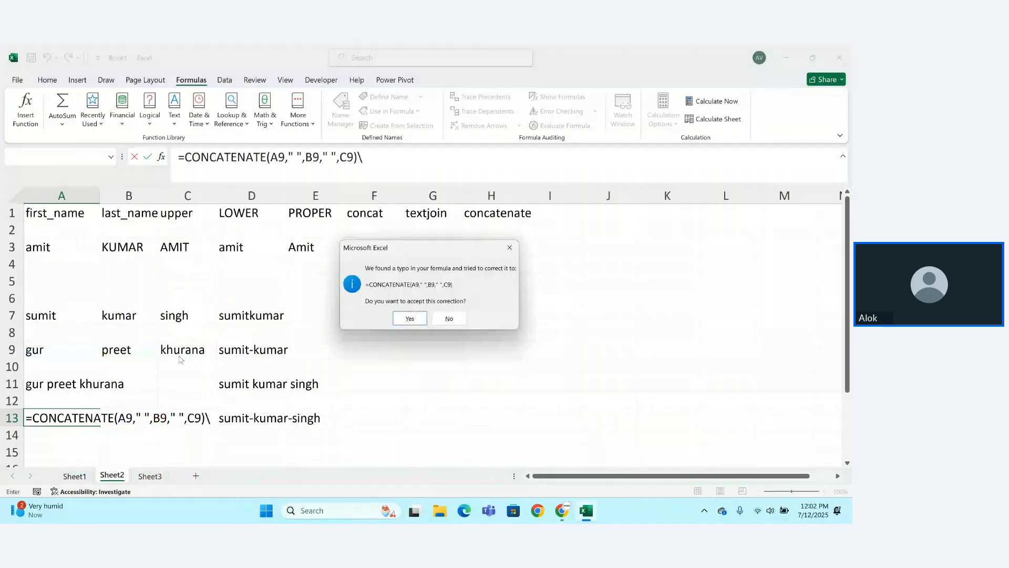
key("Return")
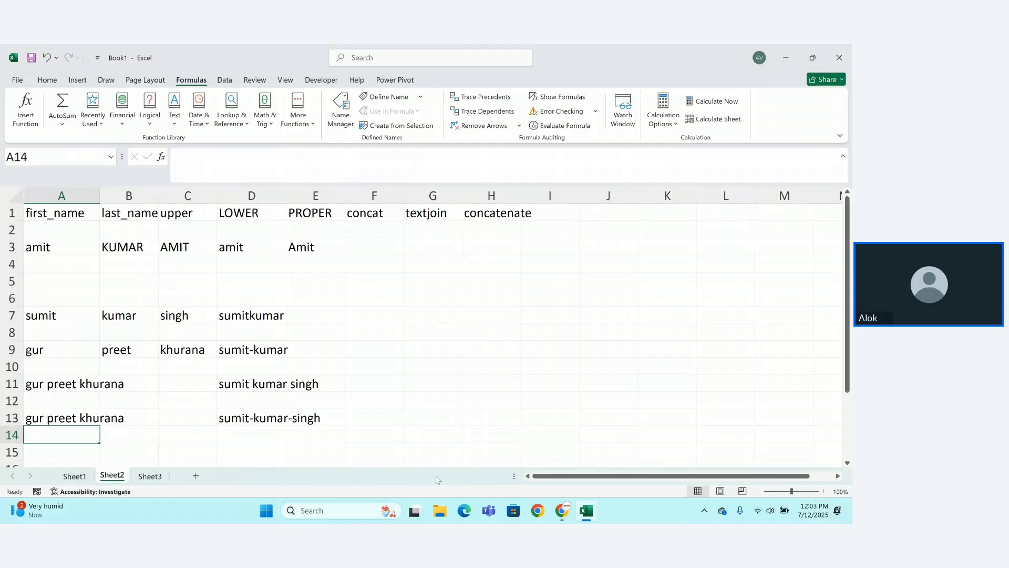
mouse_move(563, 512)
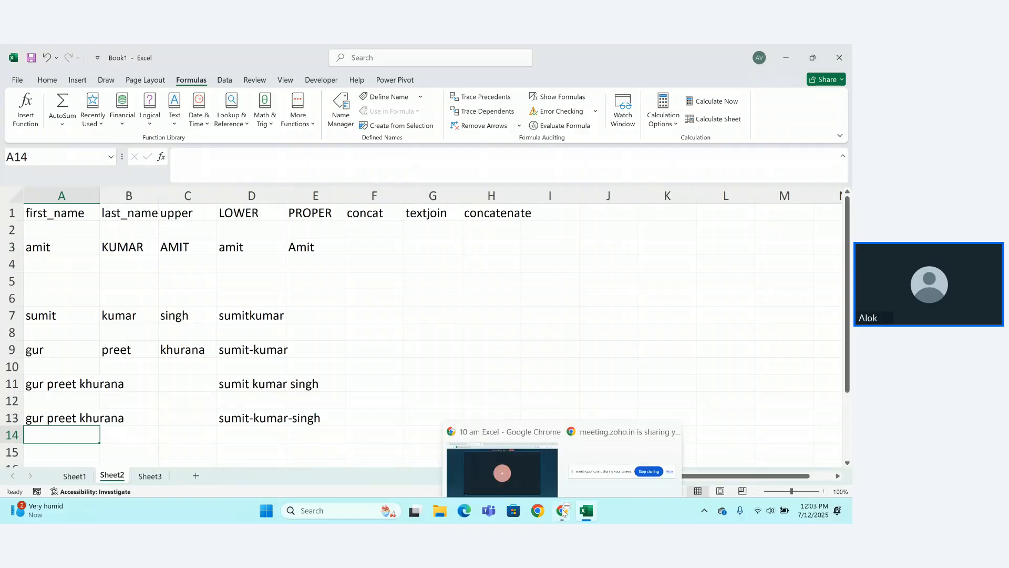
left_click(520, 467)
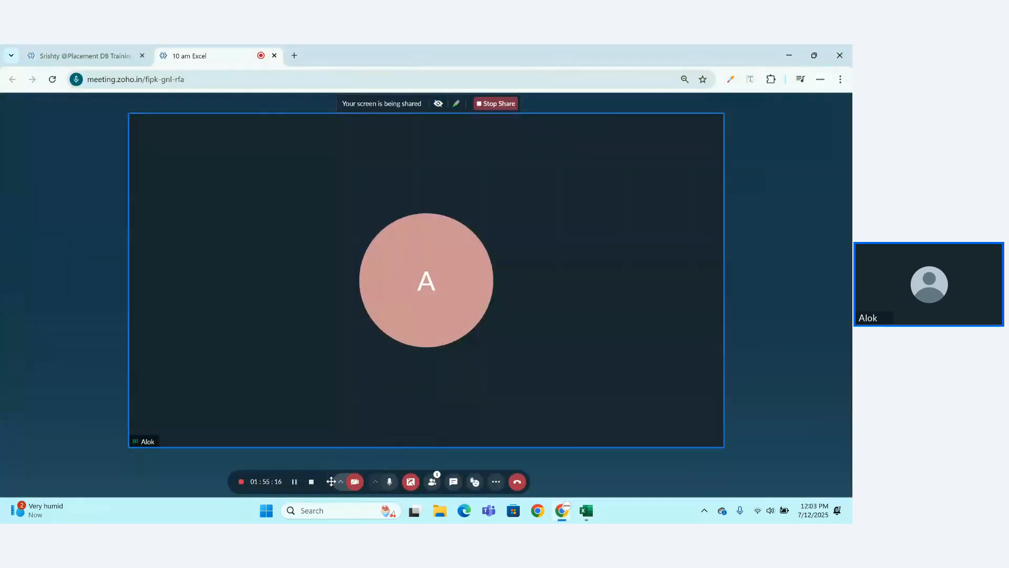